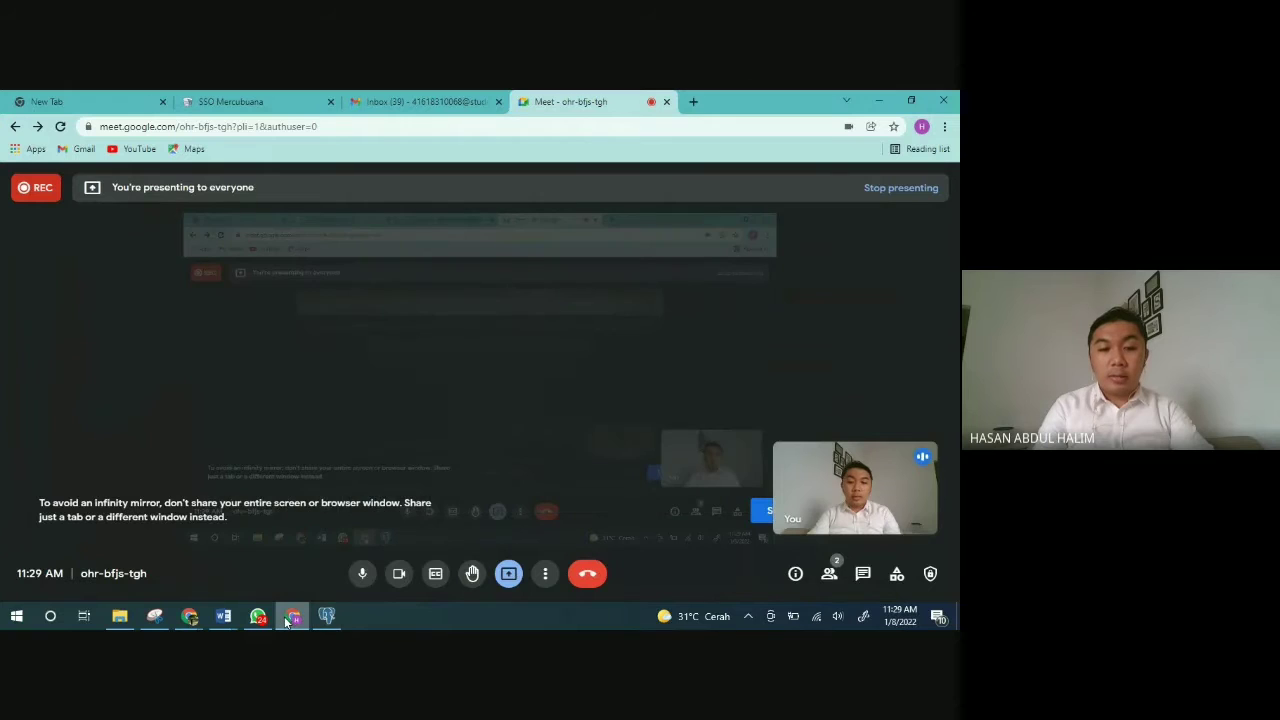
Step: Bring up the odooApp13 Chrome window preview from the taskbar
{"action": "mouse_move", "coordinate": [189, 616]}
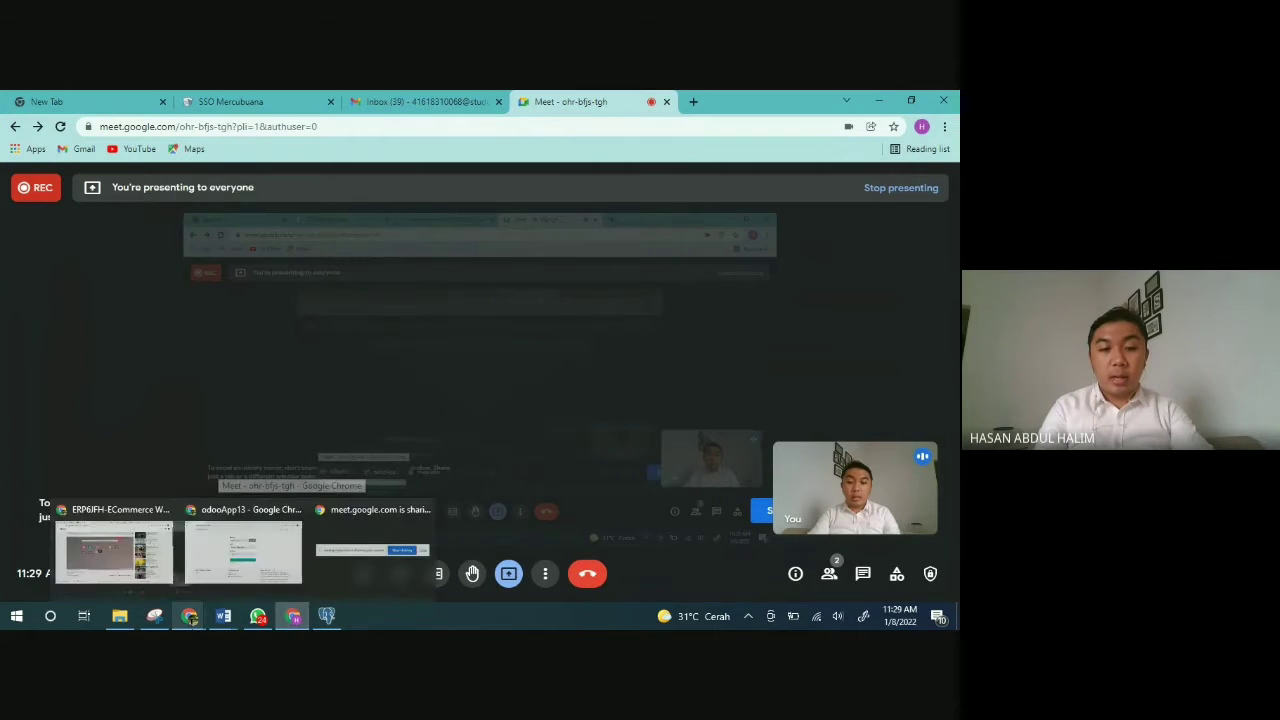
{"action": "mouse_move", "coordinate": [113, 575]}
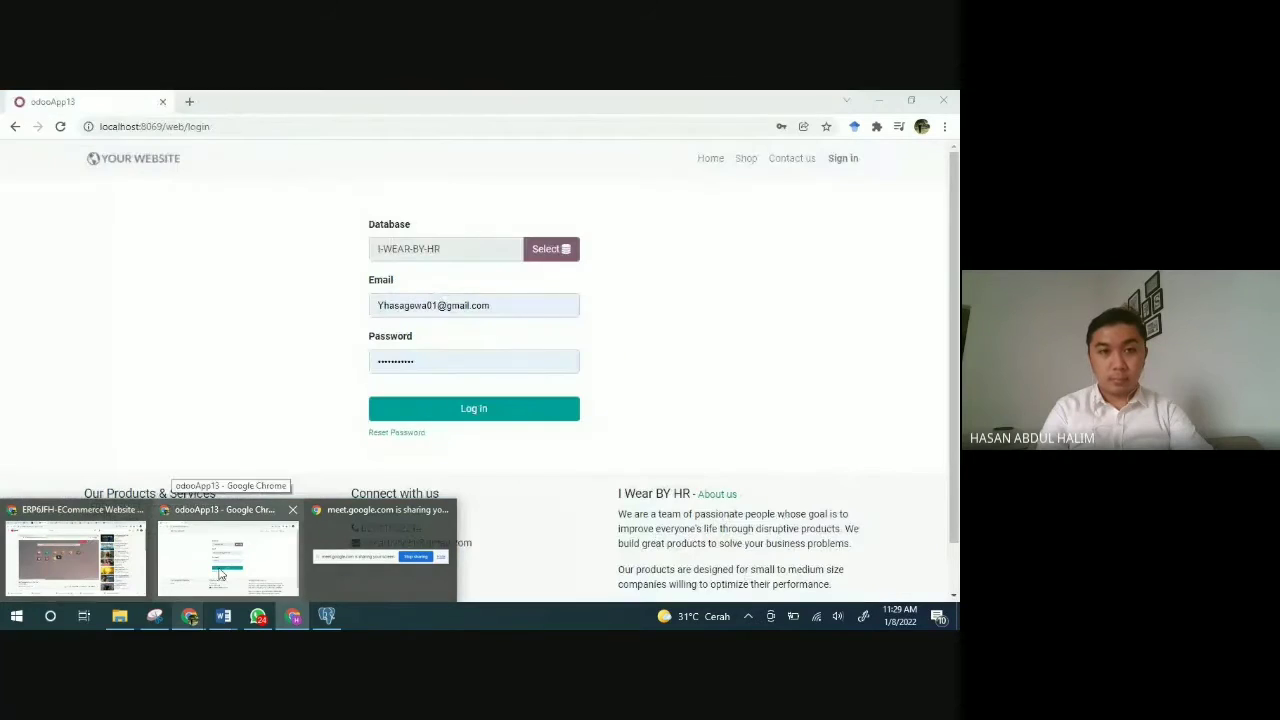
Step: Switch to the Odoo login window and log in to the I-WEAR-BY-HR database with saved credentials
{"action": "left_click", "coordinate": [221, 574]}
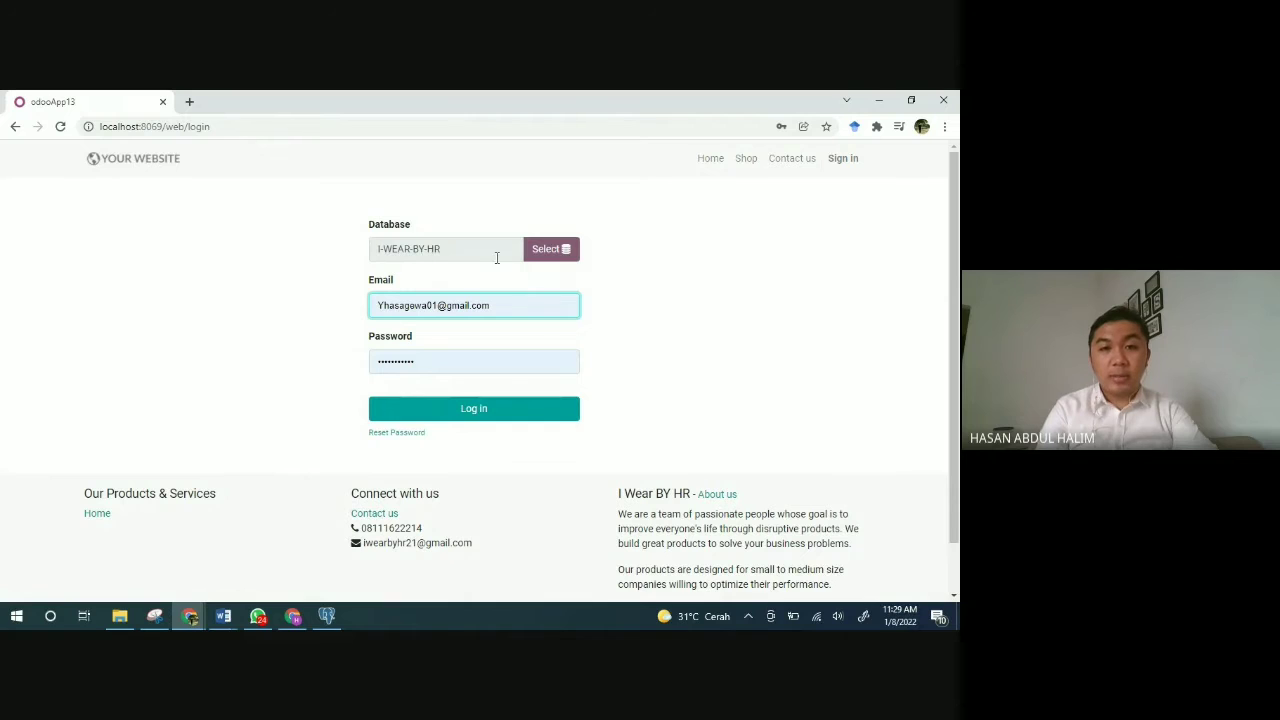
{"action": "left_click", "coordinate": [546, 261]}
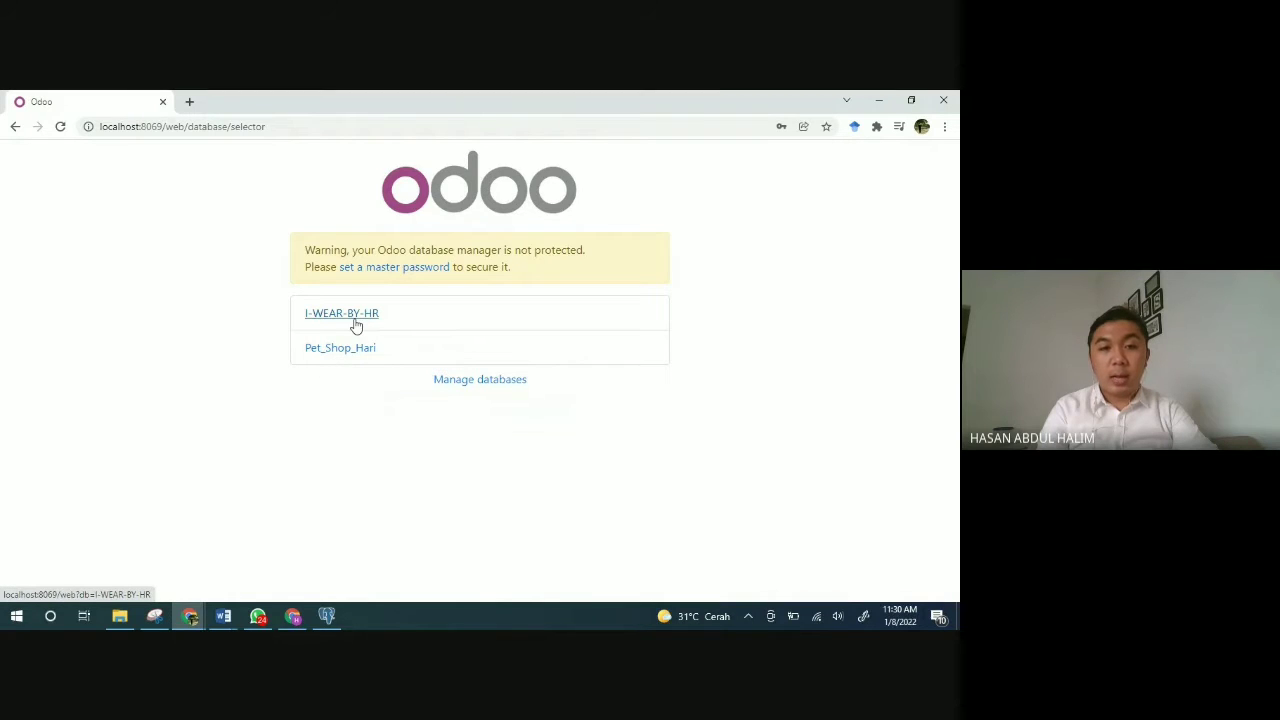
{"action": "left_click", "coordinate": [354, 321]}
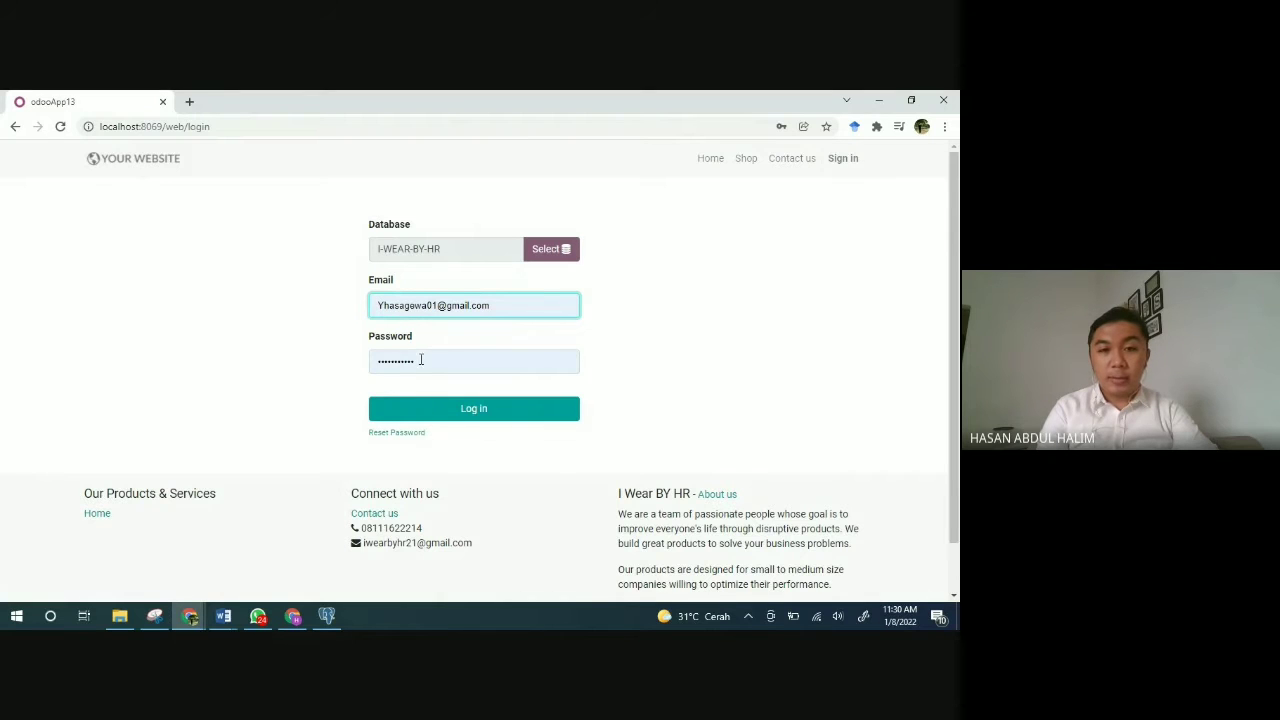
{"action": "left_click", "coordinate": [481, 421]}
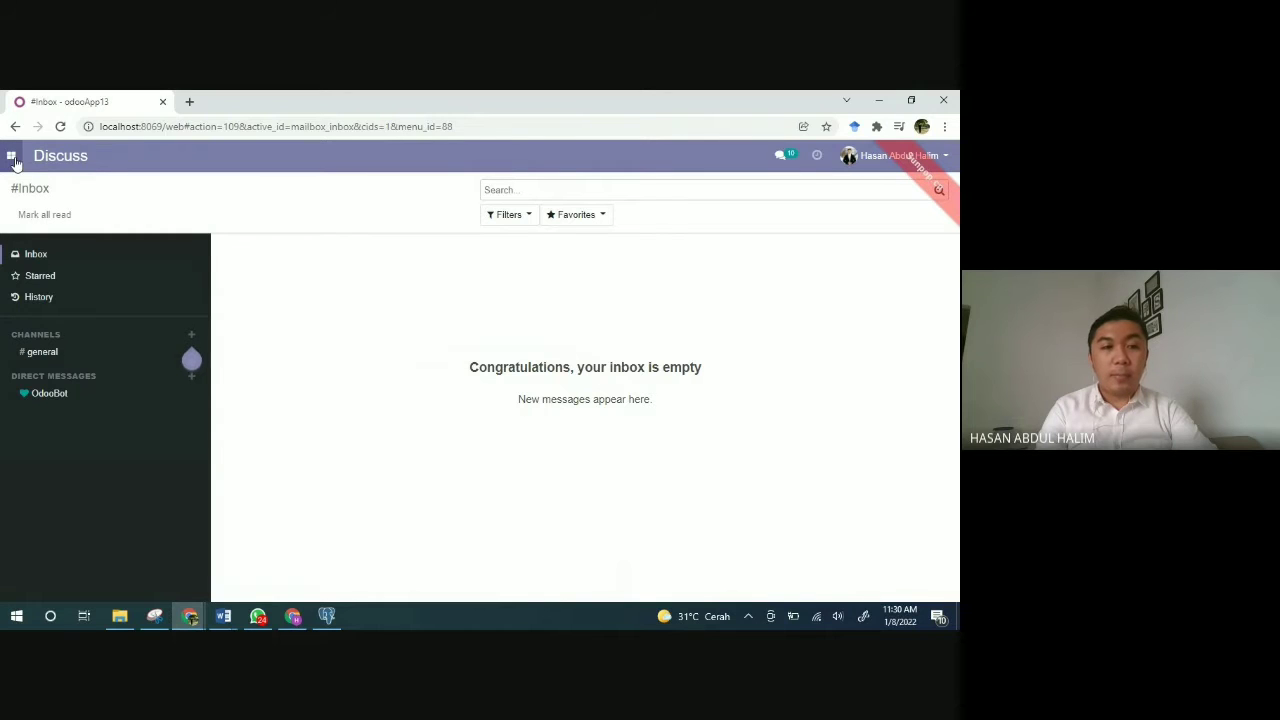
Step: Open the Apps page listing Odoo modules such as CRM, Inventory and Manufacturing
{"action": "left_click", "coordinate": [12, 156]}
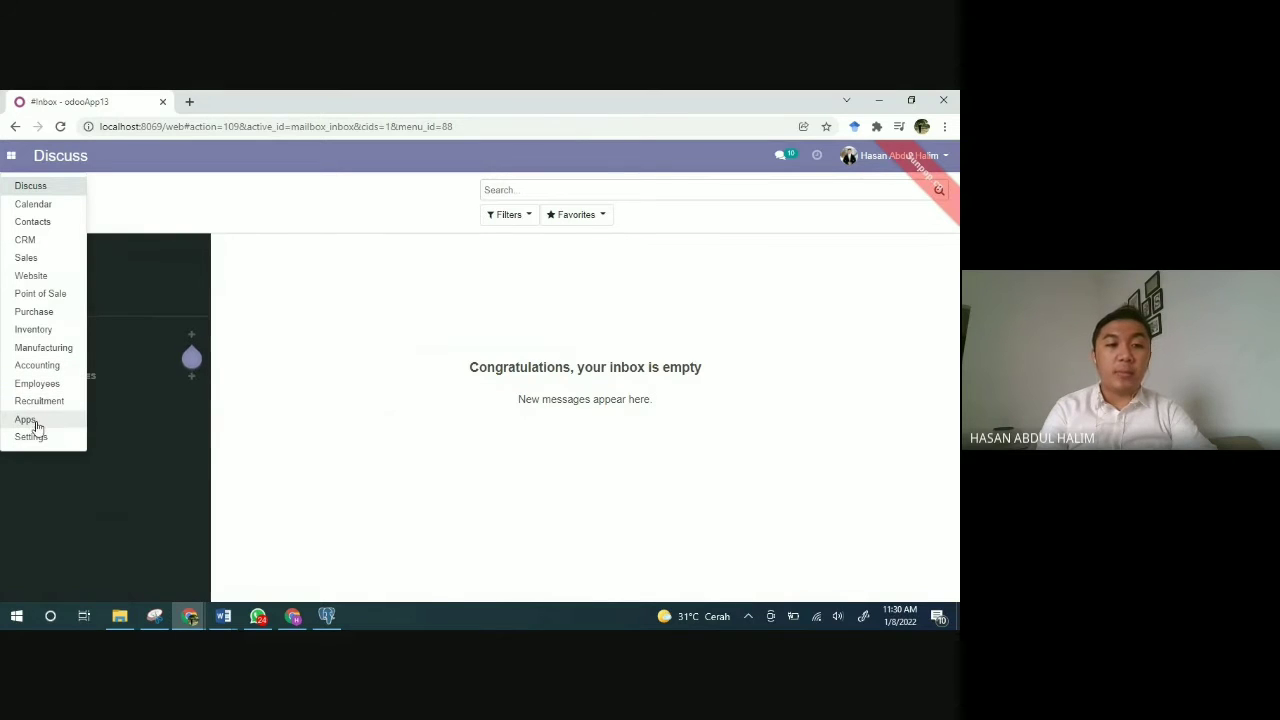
{"action": "left_click", "coordinate": [36, 422]}
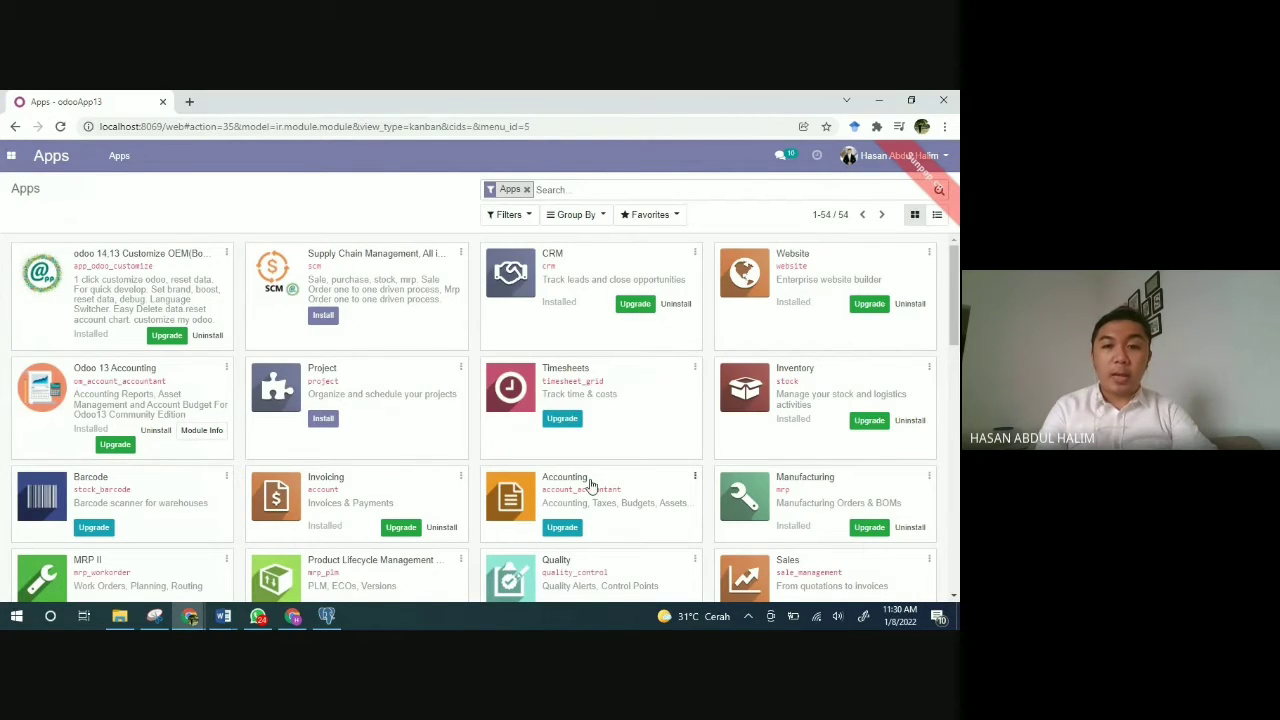
{"action": "scroll", "coordinate": [586, 484], "scroll_direction": "down", "scroll_amount": 2}
{"action": "scroll", "coordinate": [586, 484], "scroll_direction": "down", "scroll_amount": 5}
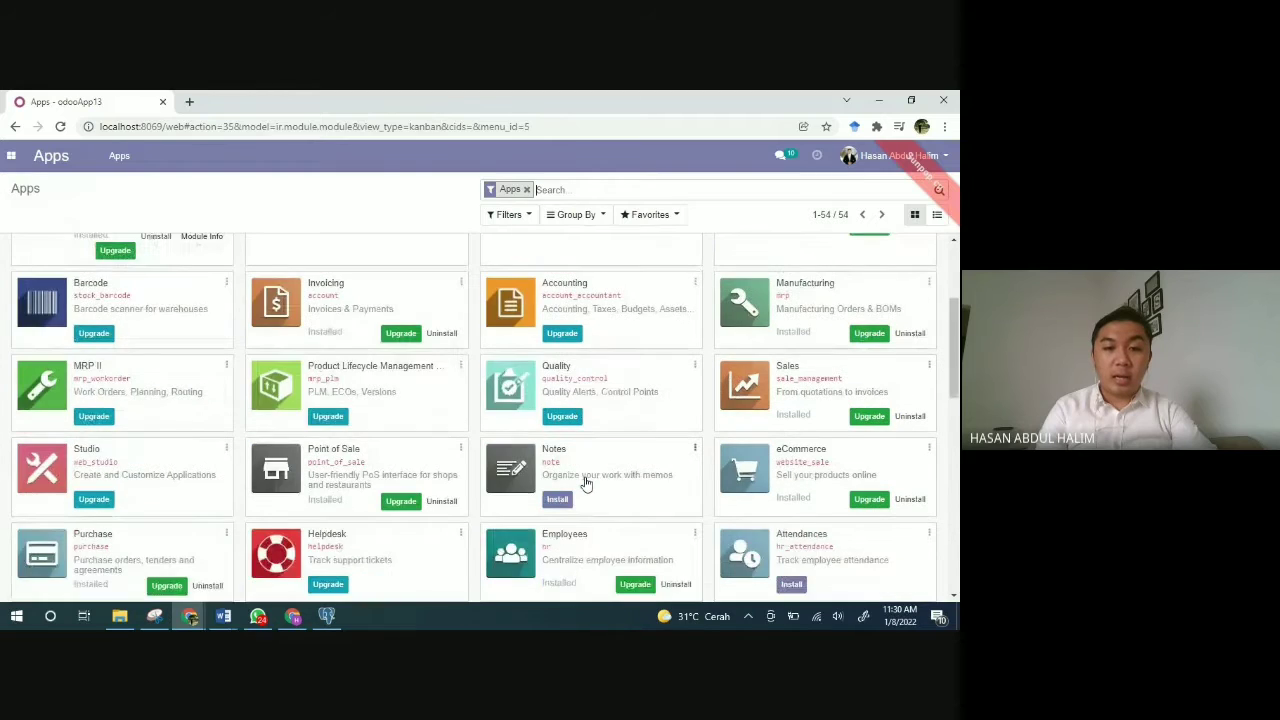
{"action": "scroll", "coordinate": [586, 484], "scroll_direction": "up", "scroll_amount": 6}
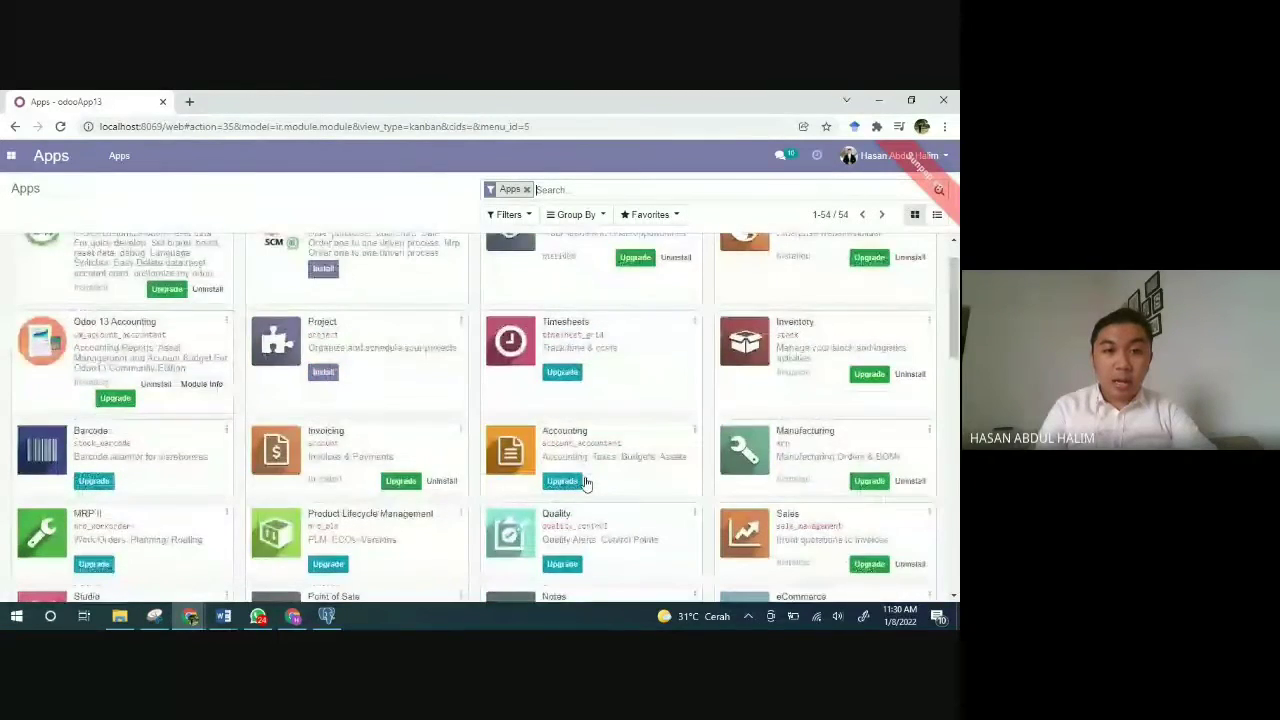
{"action": "scroll", "coordinate": [586, 484], "scroll_direction": "up", "scroll_amount": 1}
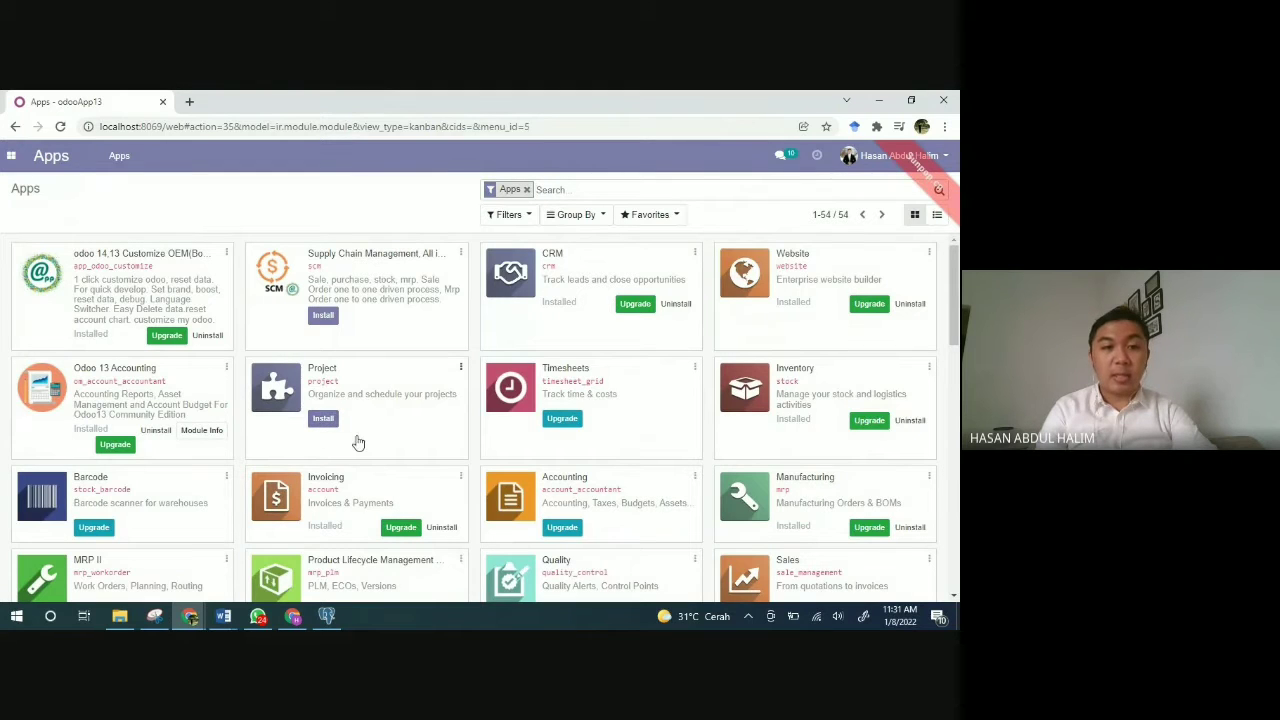
{"action": "scroll", "coordinate": [358, 442], "scroll_direction": "down", "scroll_amount": 1}
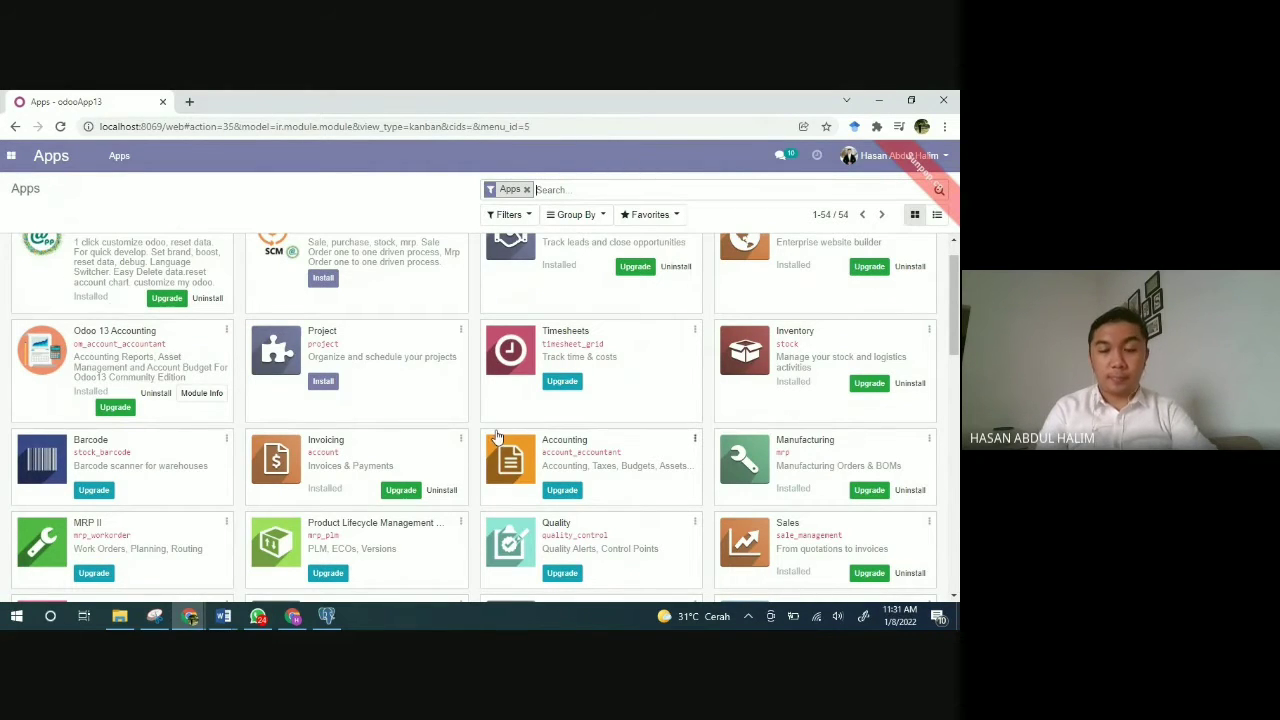
{"action": "scroll", "coordinate": [497, 438], "scroll_direction": "down", "scroll_amount": 3}
{"action": "scroll", "coordinate": [497, 438], "scroll_direction": "down", "scroll_amount": 3}
{"action": "scroll", "coordinate": [497, 438], "scroll_direction": "up", "scroll_amount": 5}
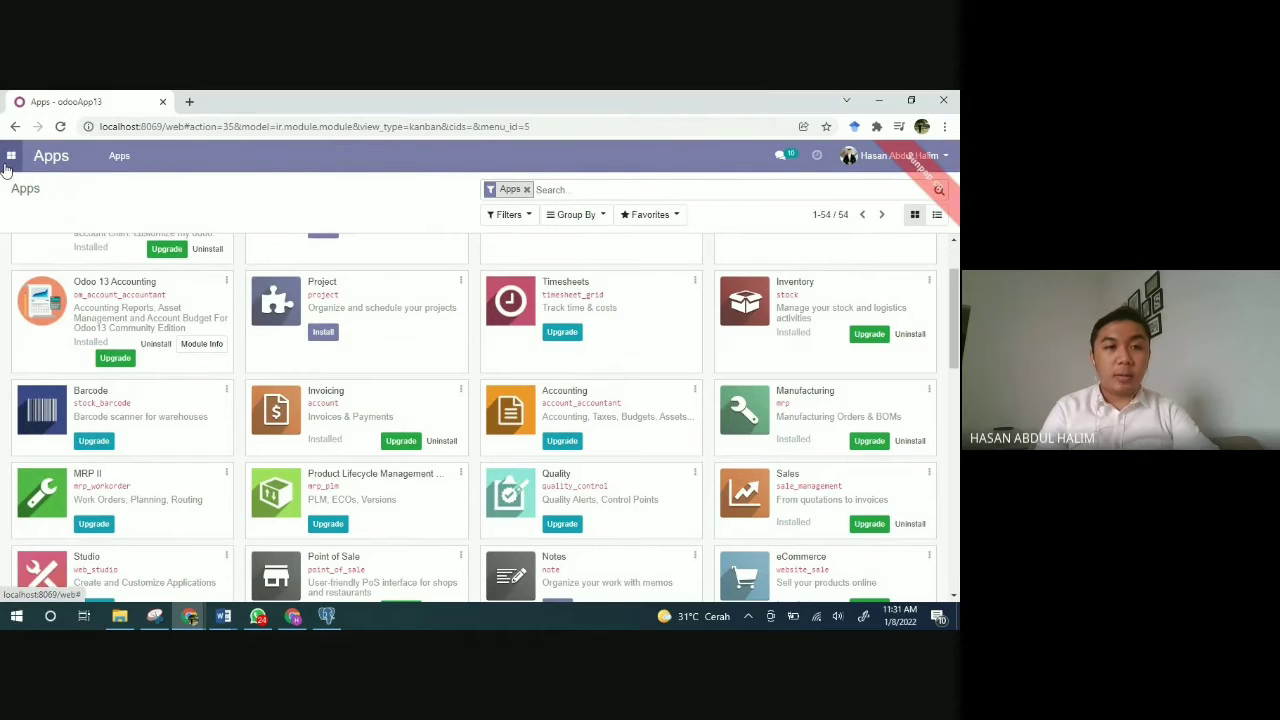
{"action": "left_click", "coordinate": [6, 169]}
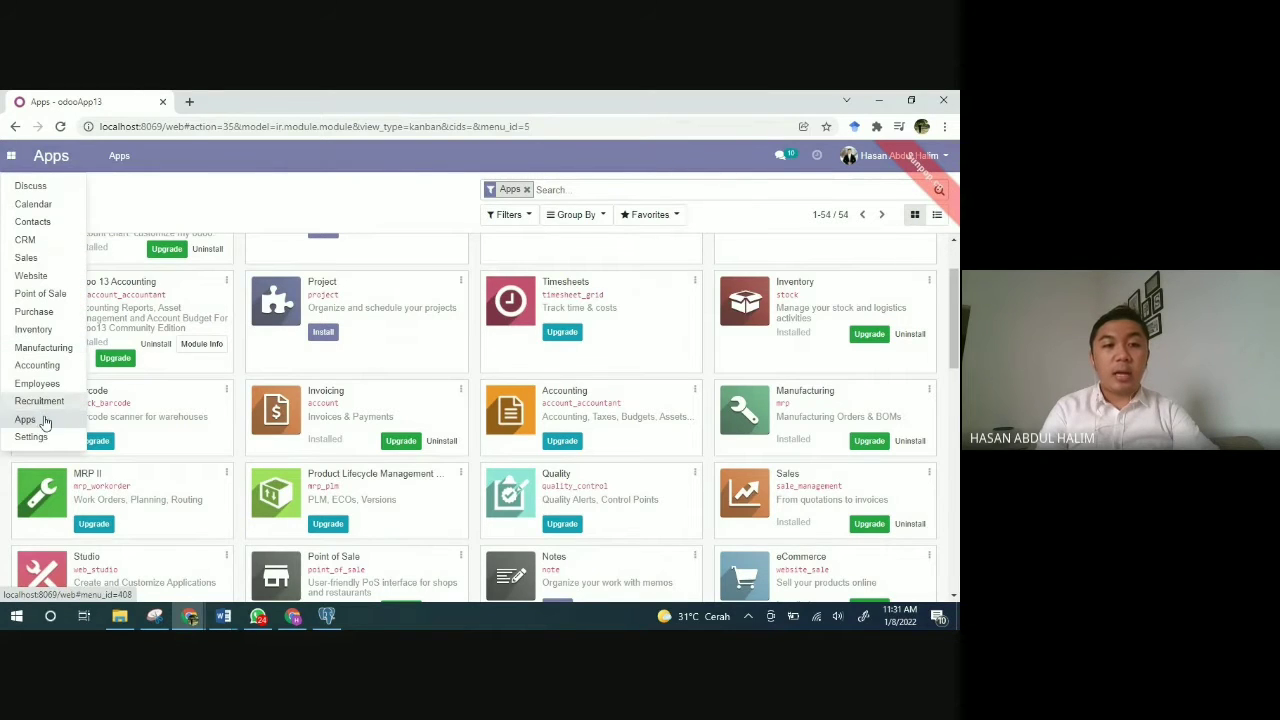
Step: Go to Settings and open Manage Users to list the three internal users
{"action": "left_click", "coordinate": [40, 442]}
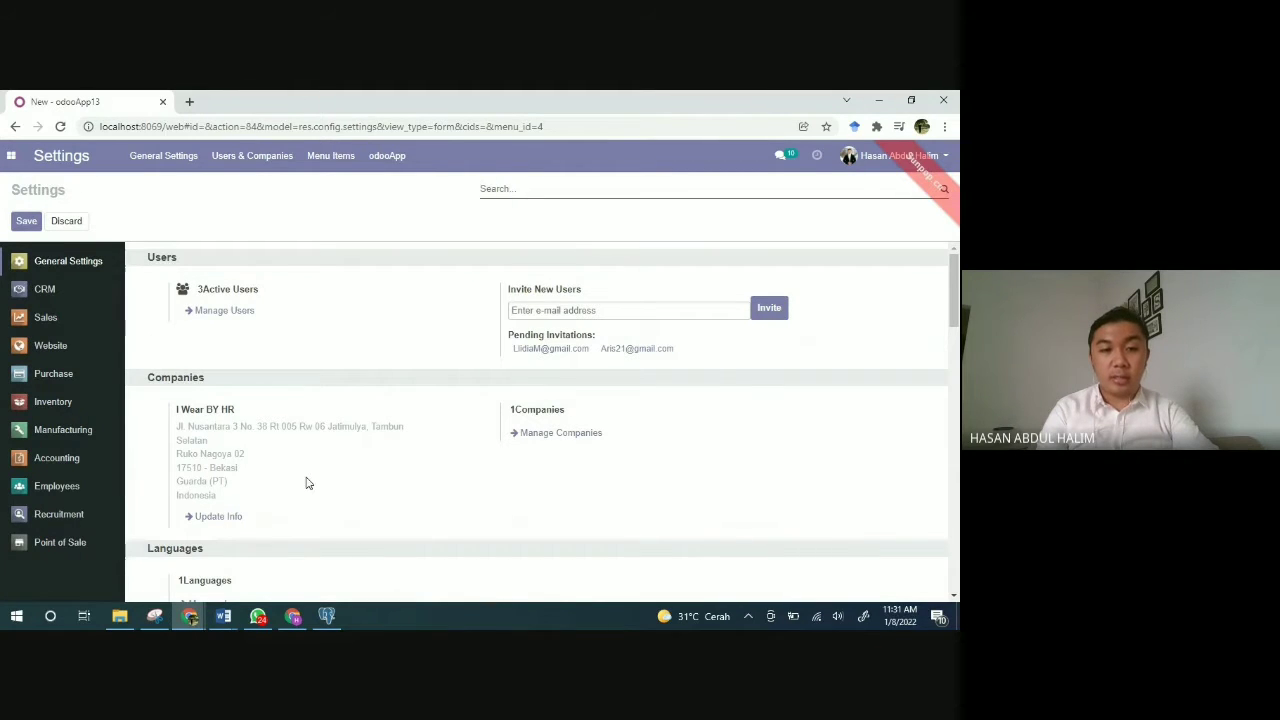
{"action": "scroll", "coordinate": [308, 484], "scroll_direction": "down", "scroll_amount": 1}
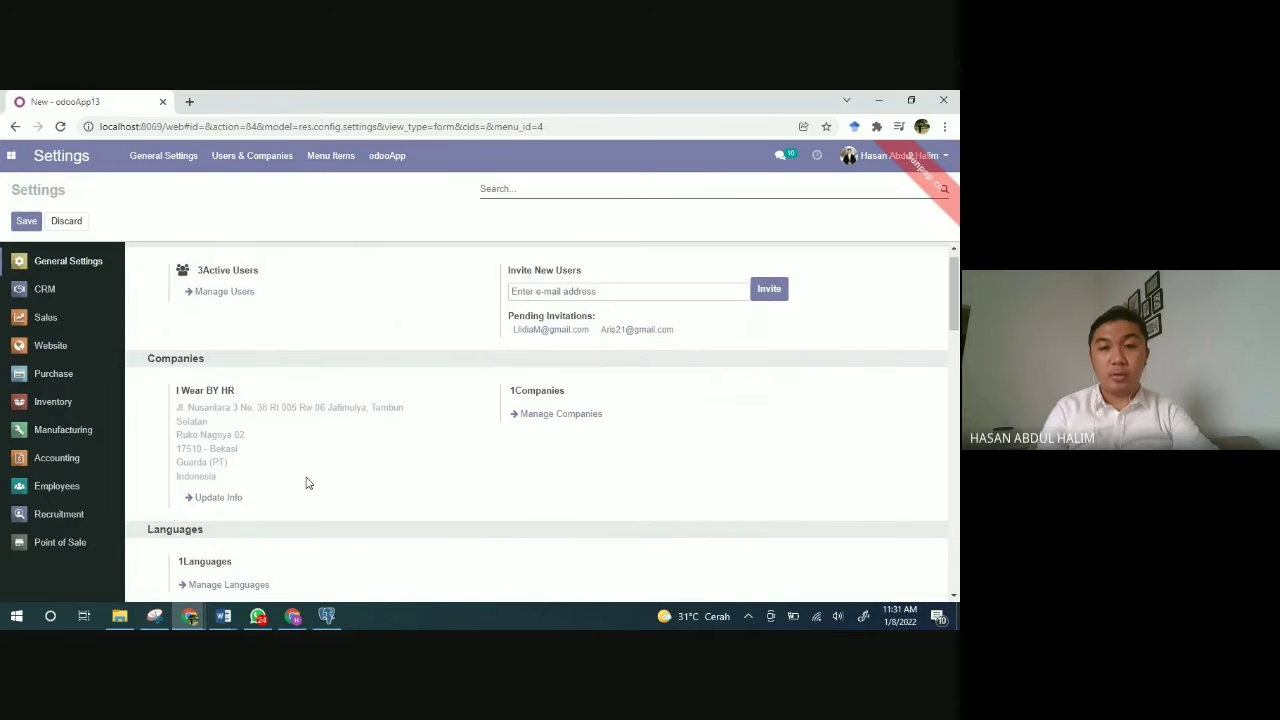
{"action": "scroll", "coordinate": [308, 484], "scroll_direction": "up", "scroll_amount": 1}
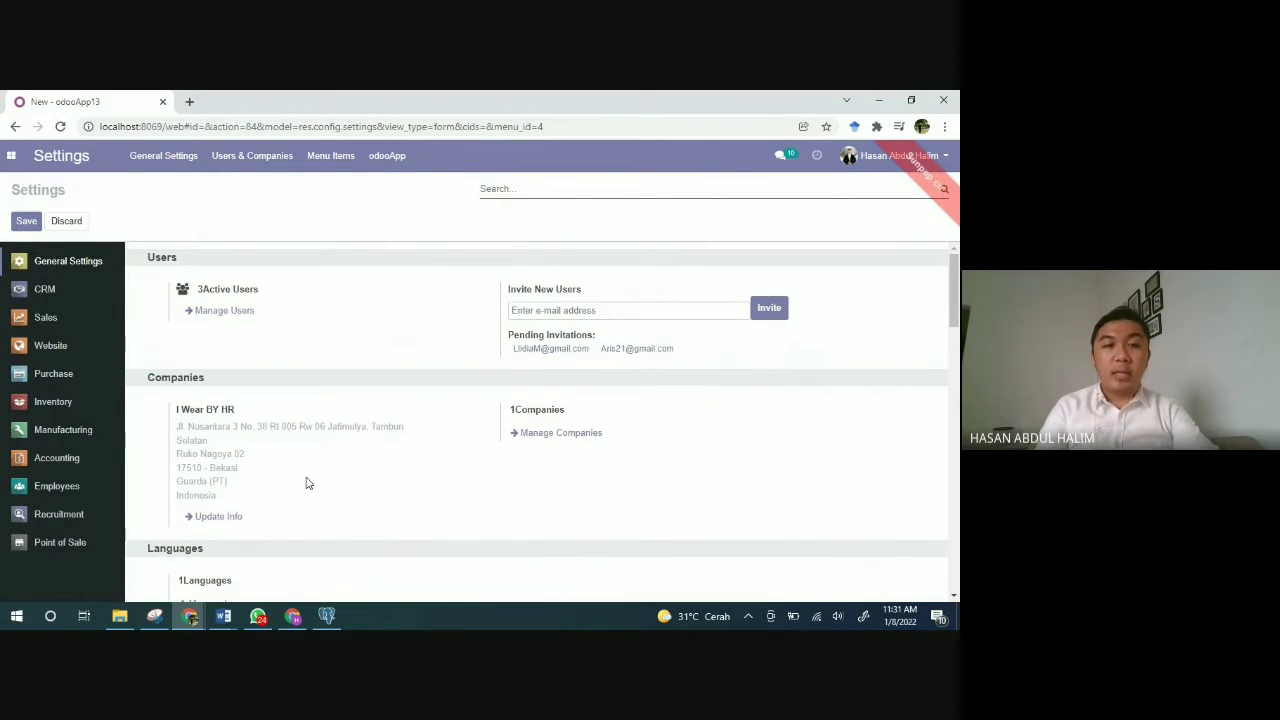
{"action": "left_click", "coordinate": [225, 311]}
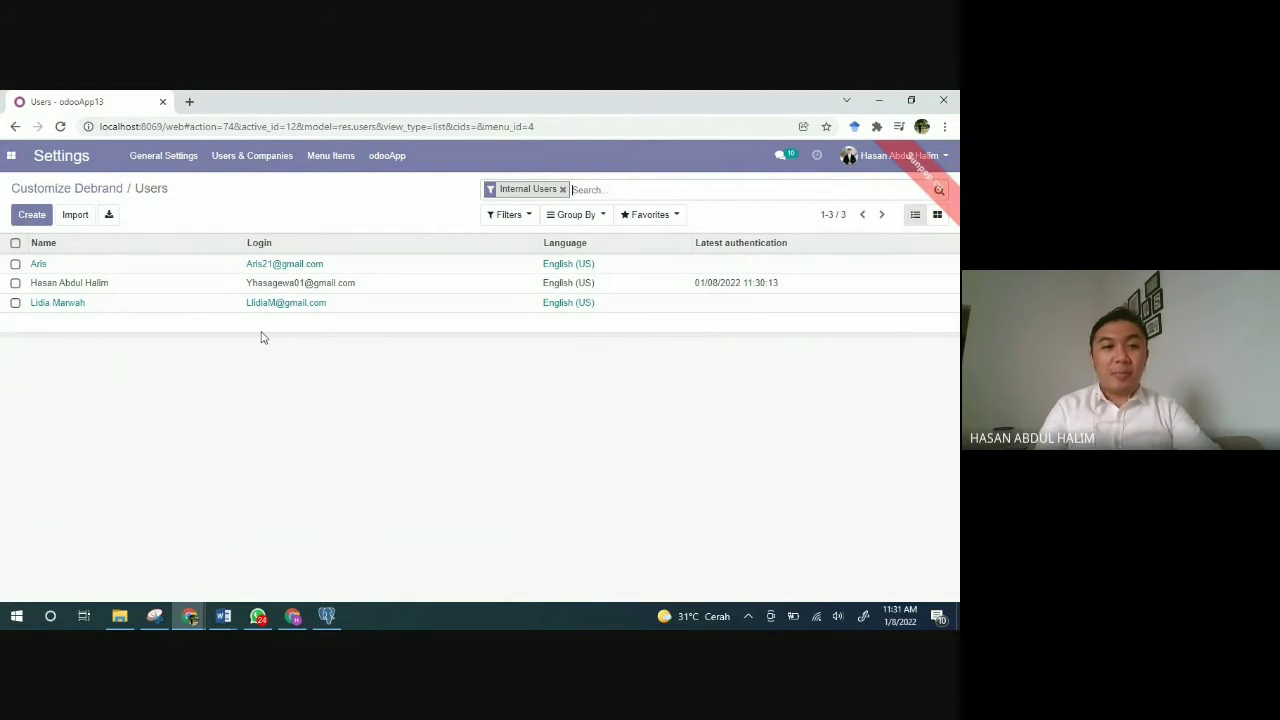
{"action": "left_click", "coordinate": [55, 305]}
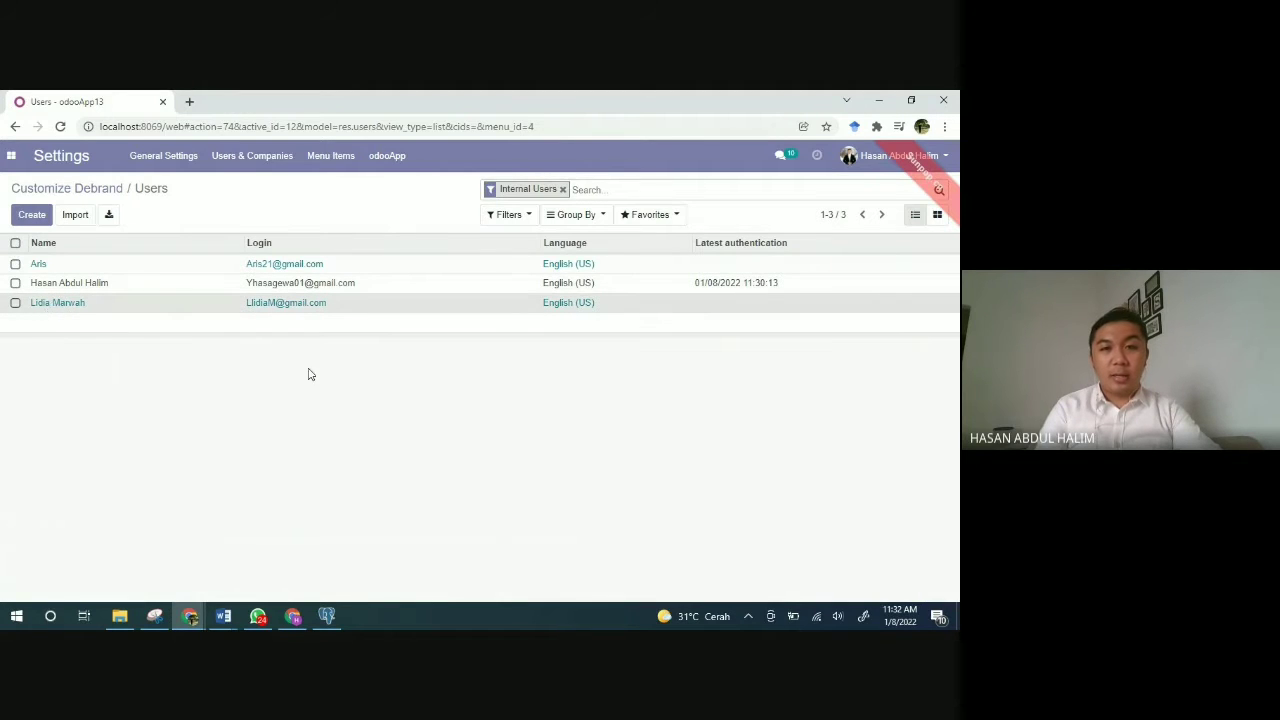
{"action": "scroll", "coordinate": [338, 391], "scroll_direction": "down", "scroll_amount": 4}
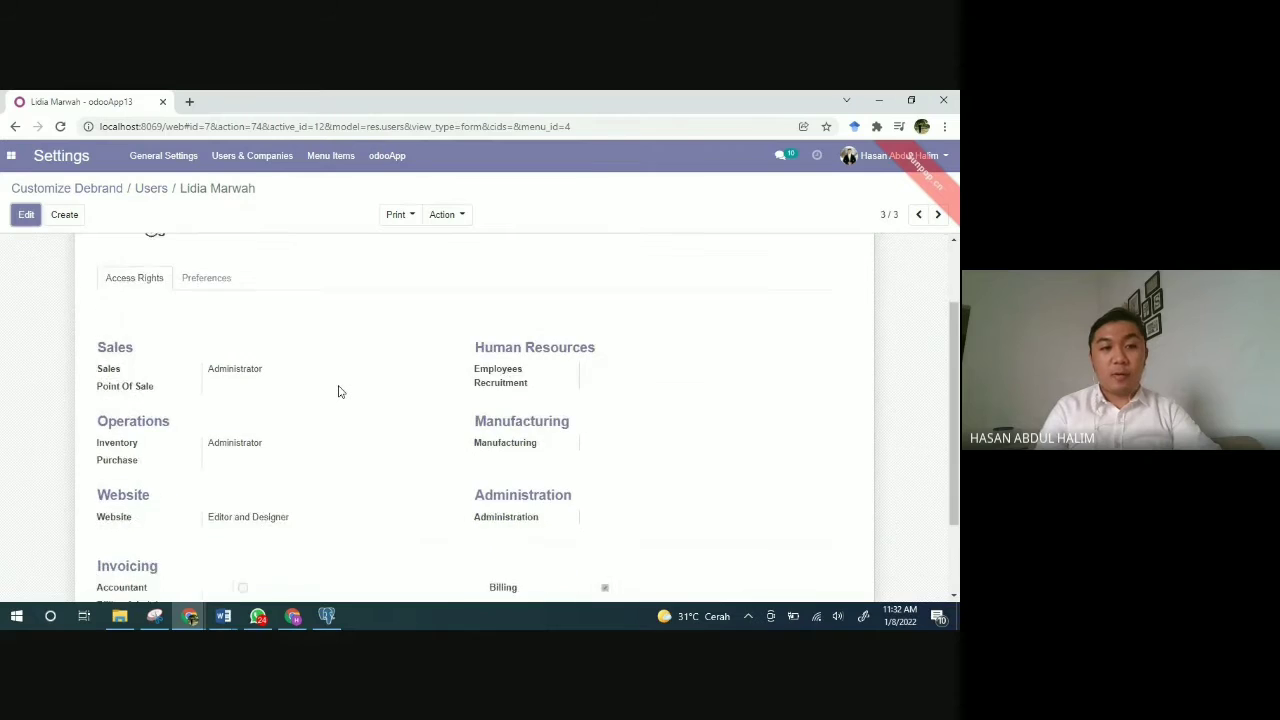
{"action": "scroll", "coordinate": [338, 391], "scroll_direction": "up", "scroll_amount": 1}
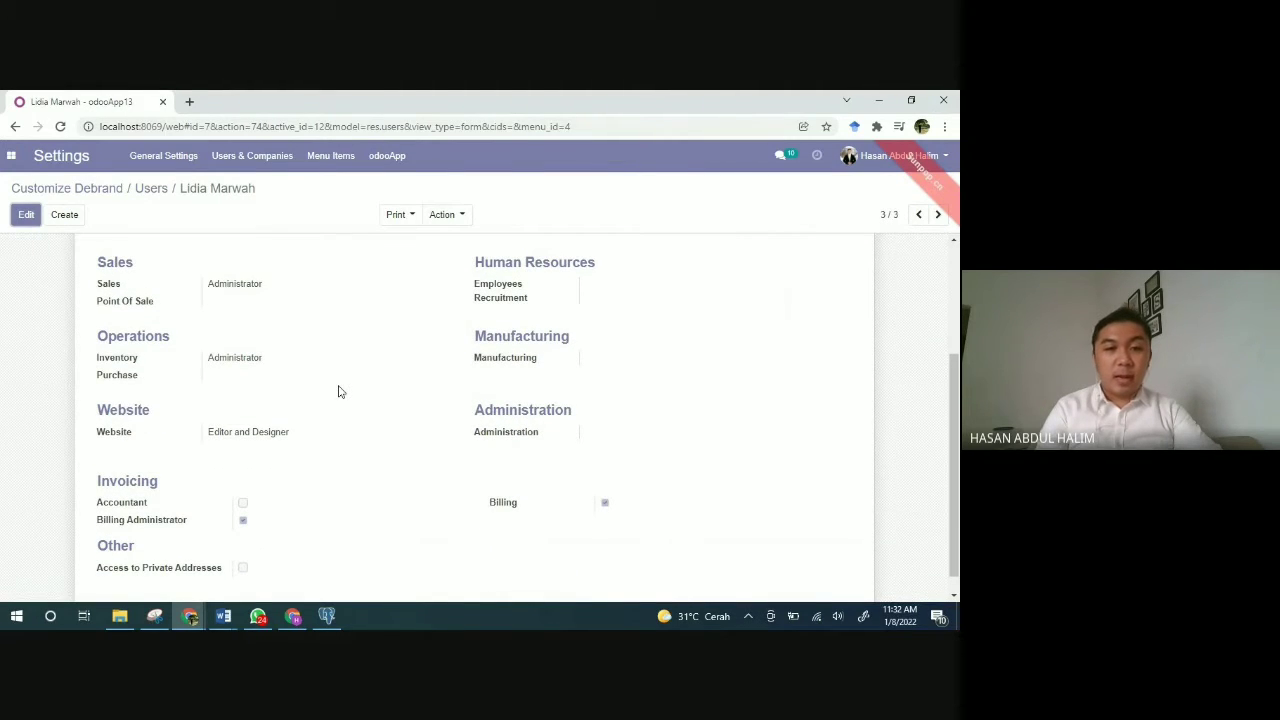
{"action": "scroll", "coordinate": [338, 391], "scroll_direction": "up", "scroll_amount": 1}
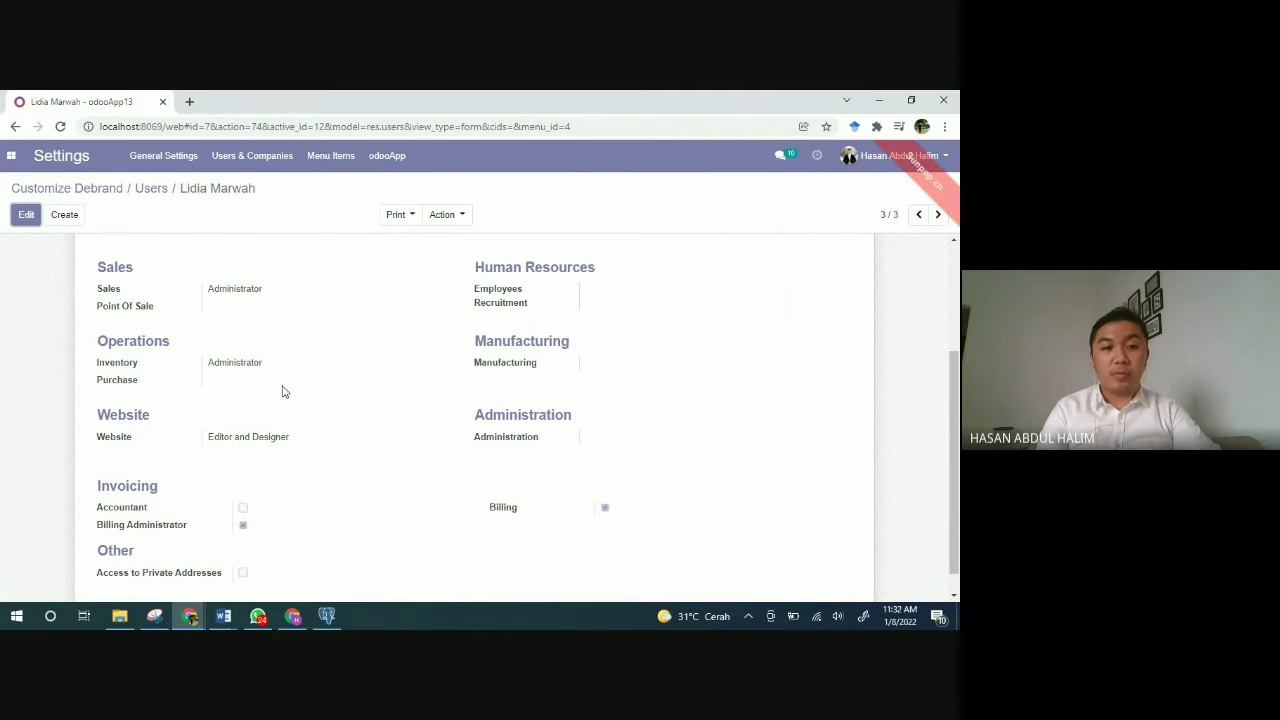
{"action": "scroll", "coordinate": [320, 419], "scroll_direction": "up", "scroll_amount": 1}
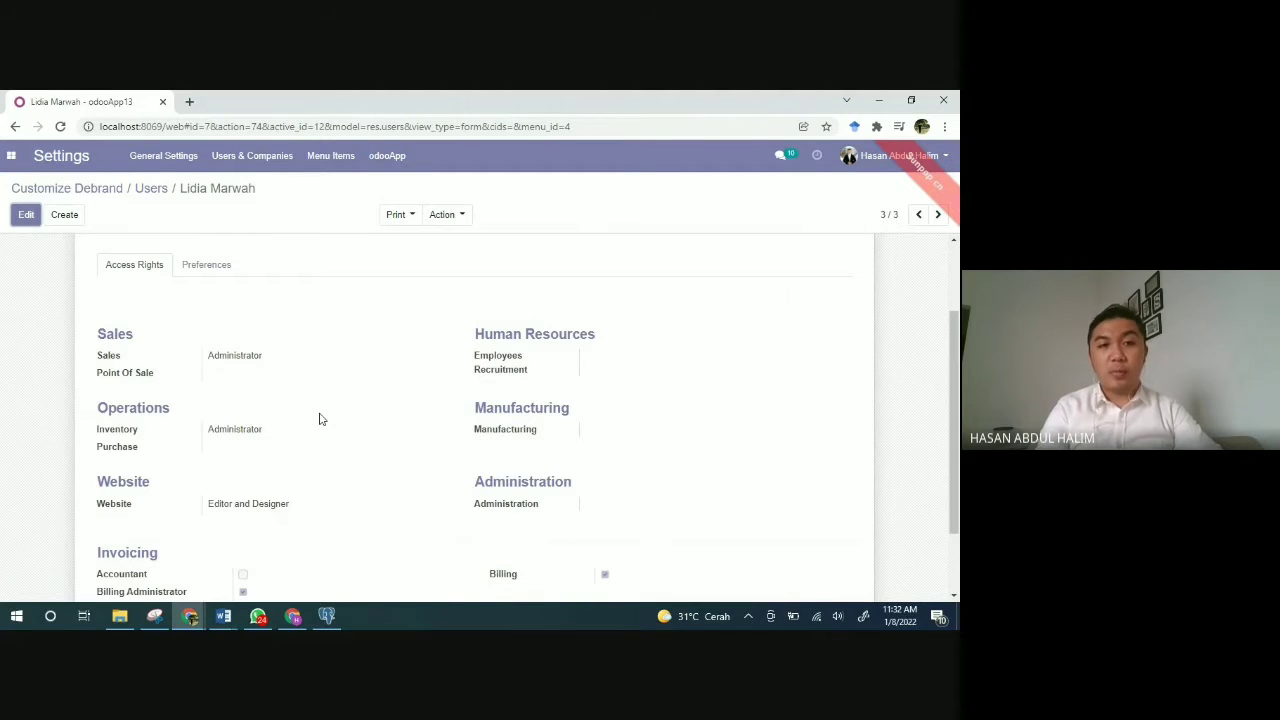
{"action": "scroll", "coordinate": [320, 419], "scroll_direction": "up", "scroll_amount": 1}
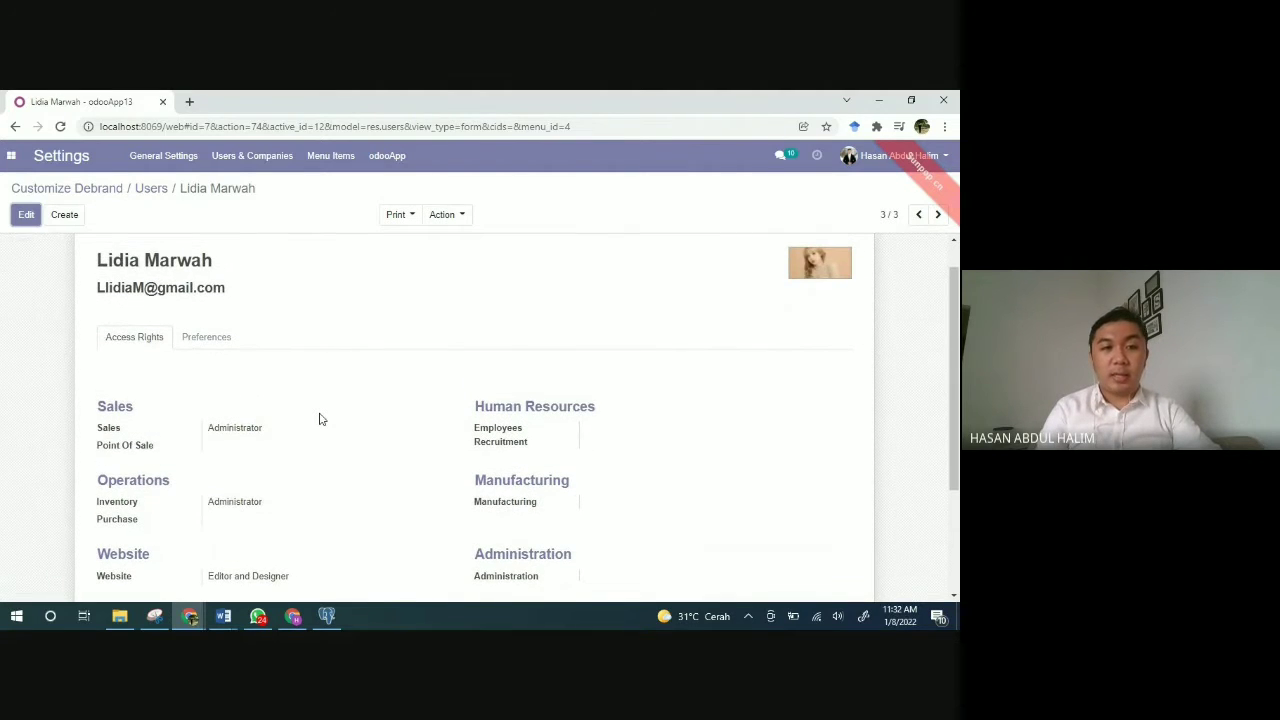
{"action": "scroll", "coordinate": [320, 419], "scroll_direction": "down", "scroll_amount": 3}
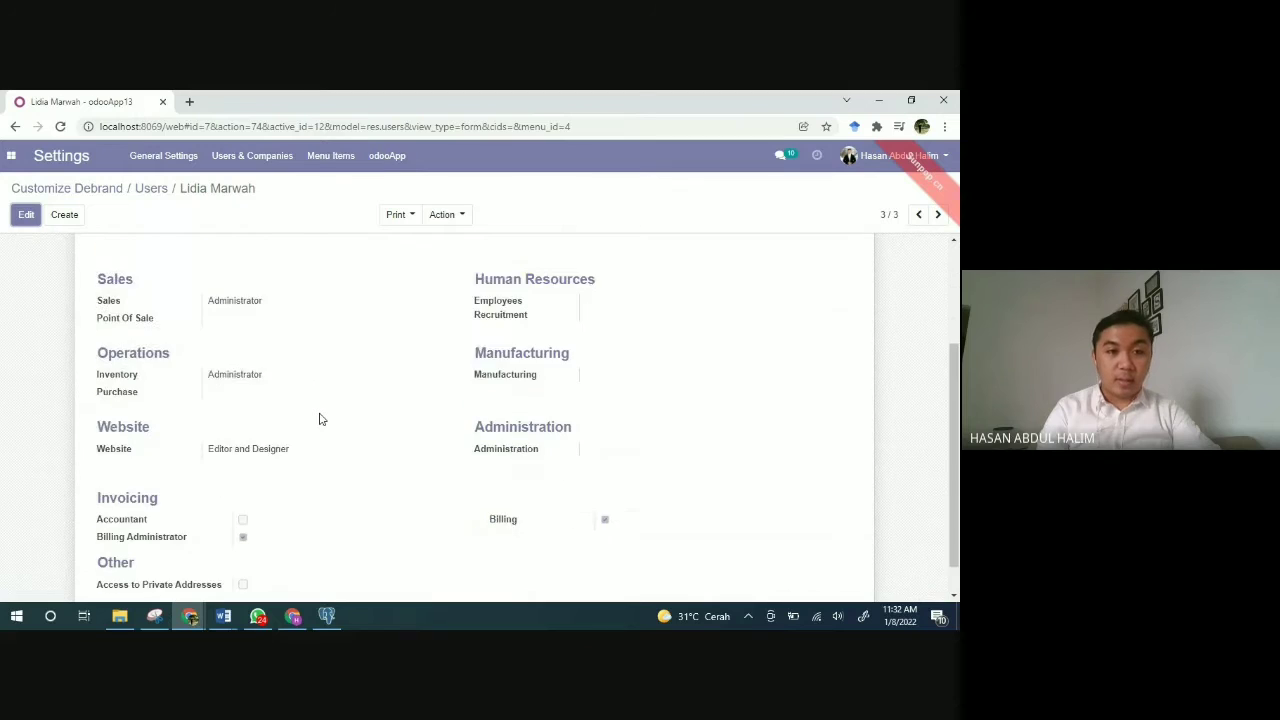
{"action": "scroll", "coordinate": [320, 419], "scroll_direction": "up", "scroll_amount": 5}
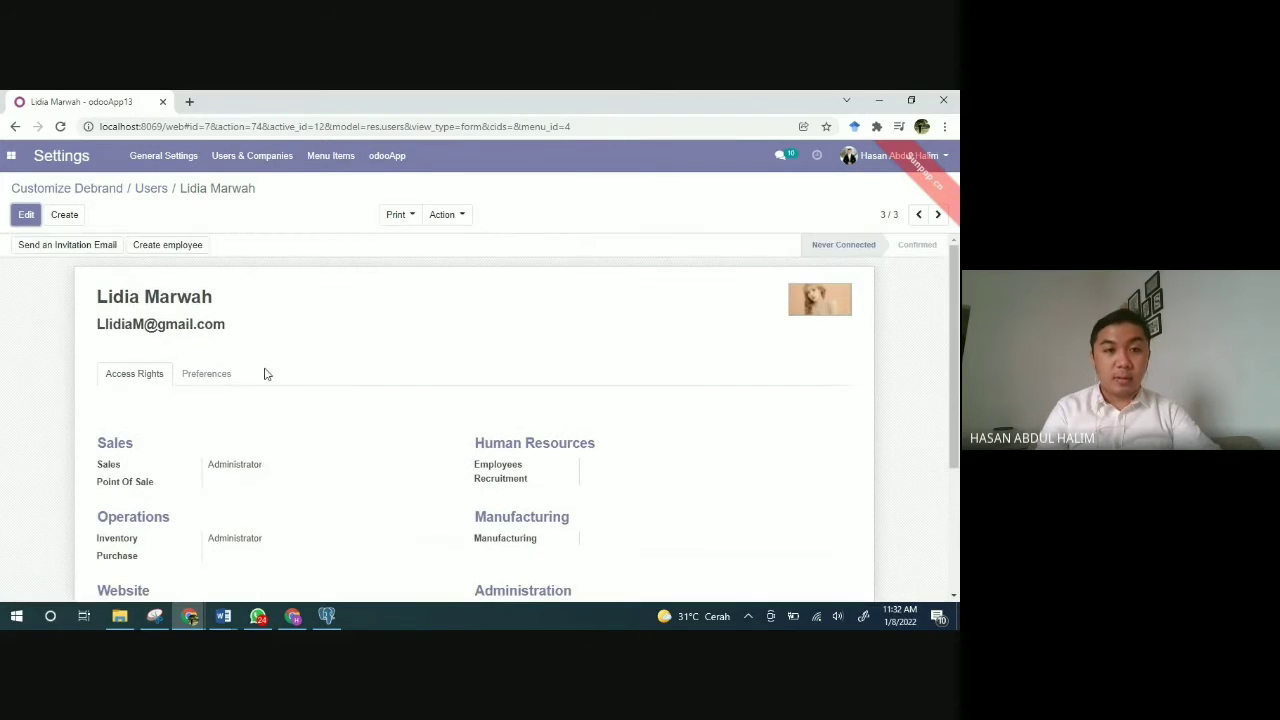
{"action": "left_click", "coordinate": [211, 374]}
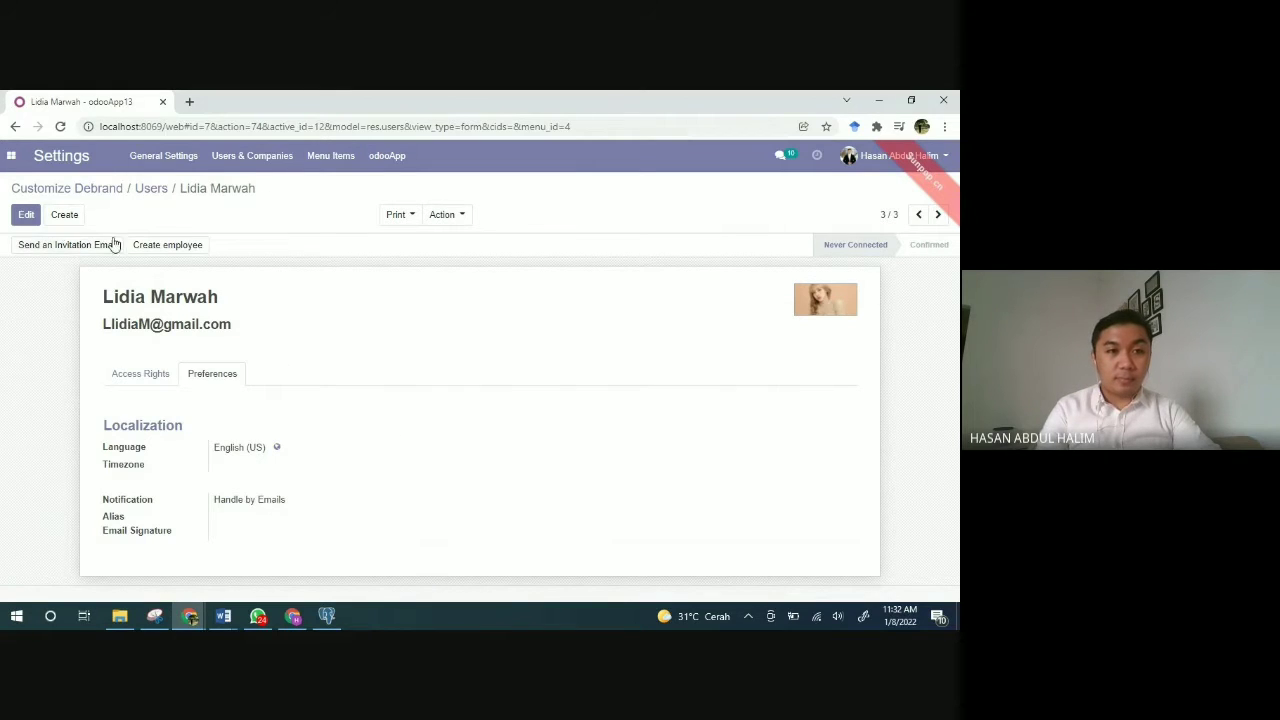
{"action": "left_click", "coordinate": [150, 190]}
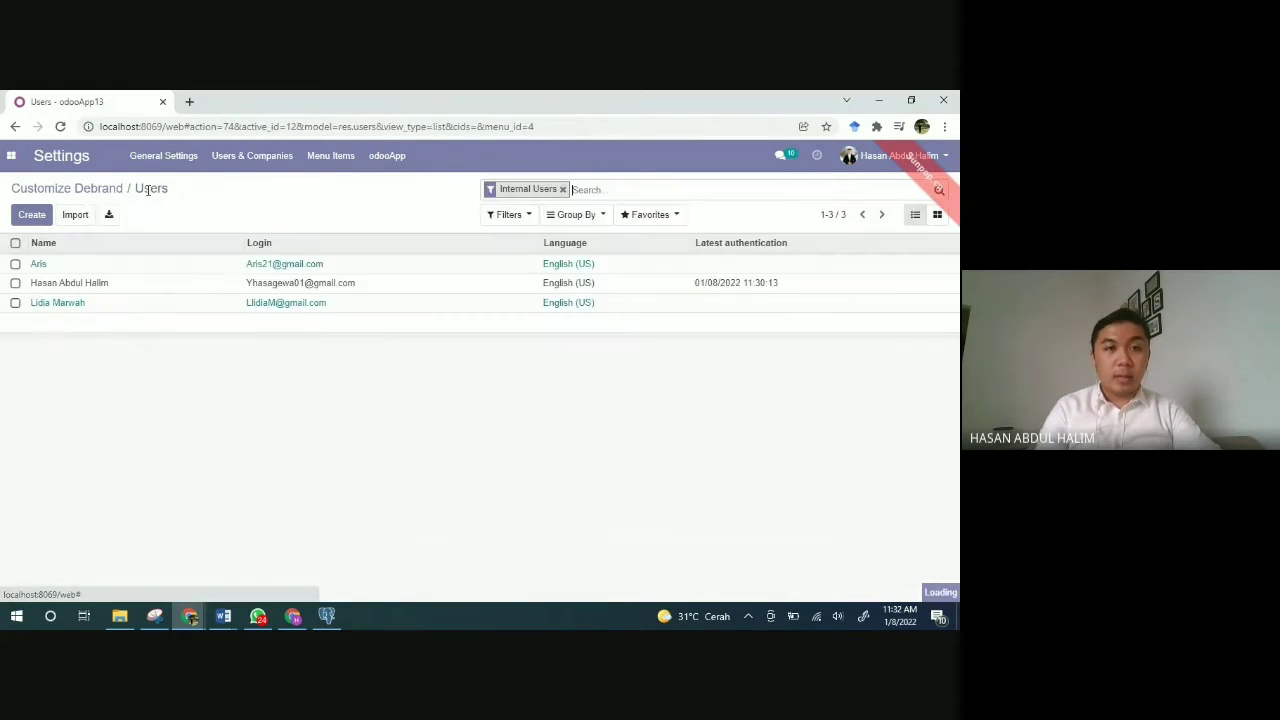
Step: Start a new user, review its Access Rights, then discard it back to the Users list
{"action": "left_click", "coordinate": [34, 218]}
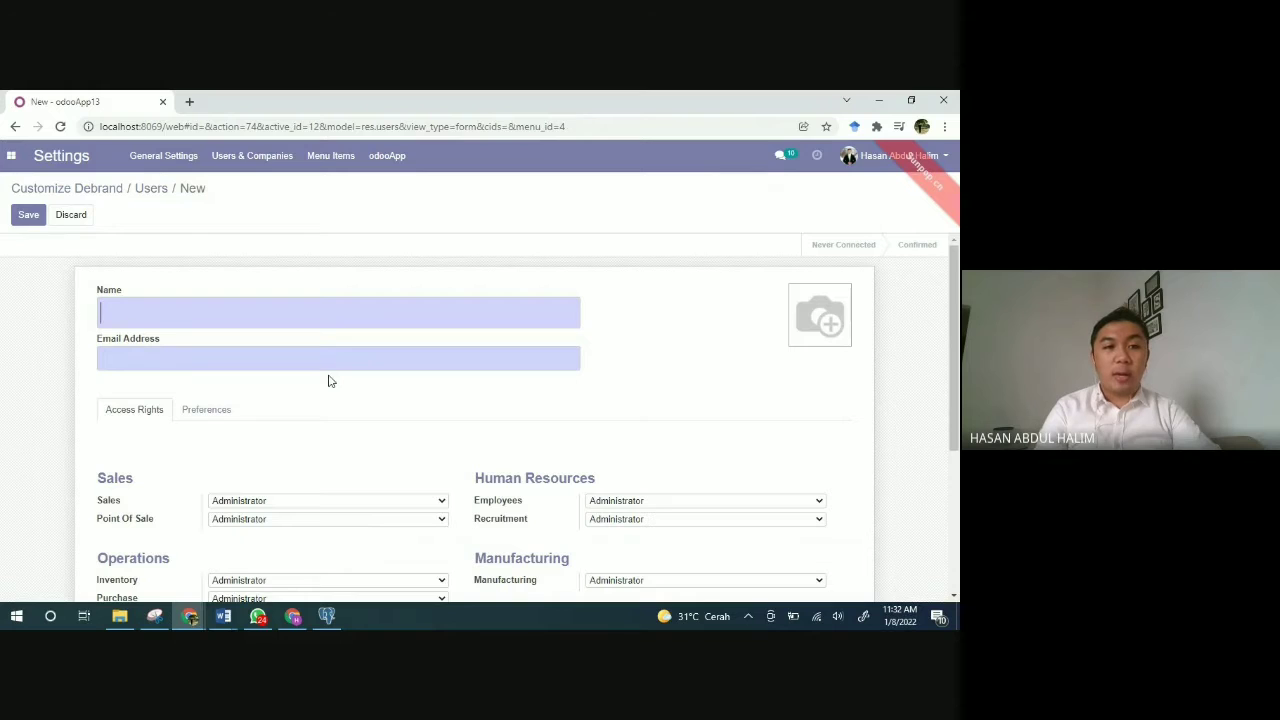
{"action": "scroll", "coordinate": [358, 424], "scroll_direction": "down", "scroll_amount": 2}
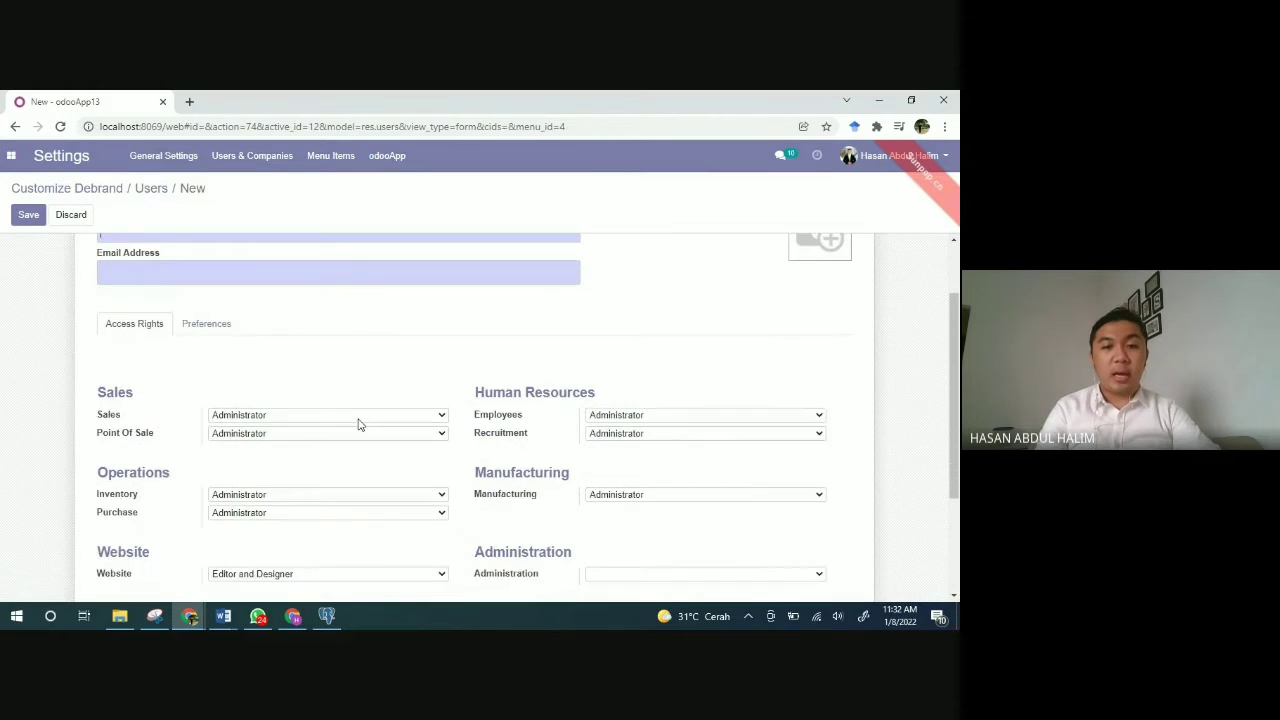
{"action": "scroll", "coordinate": [358, 424], "scroll_direction": "down", "scroll_amount": 4}
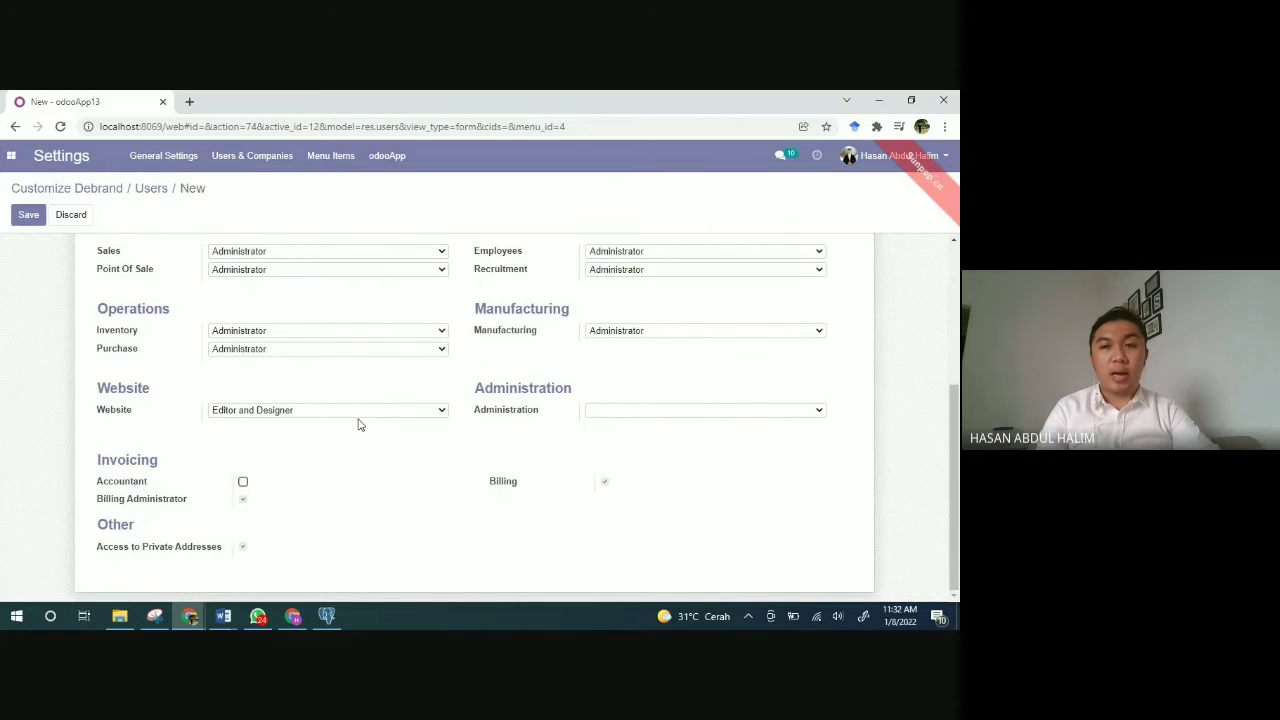
{"action": "scroll", "coordinate": [358, 424], "scroll_direction": "up", "scroll_amount": 4}
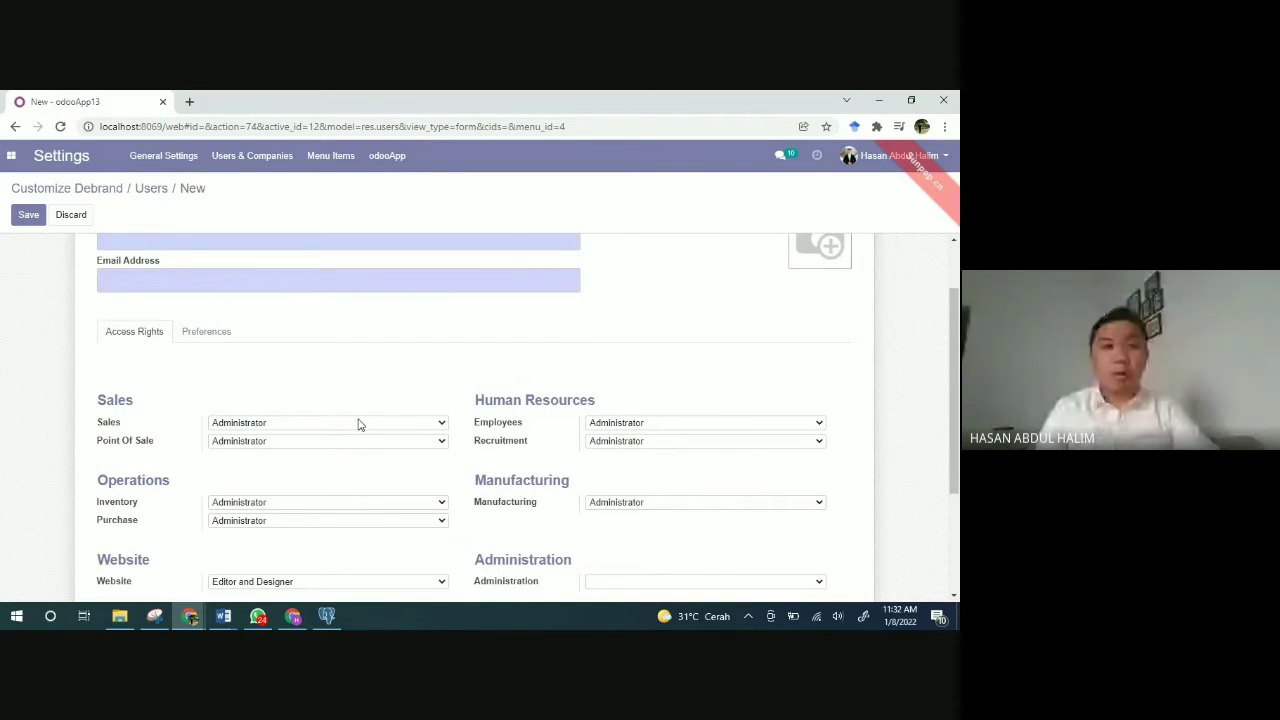
{"action": "scroll", "coordinate": [358, 424], "scroll_direction": "up", "scroll_amount": 2}
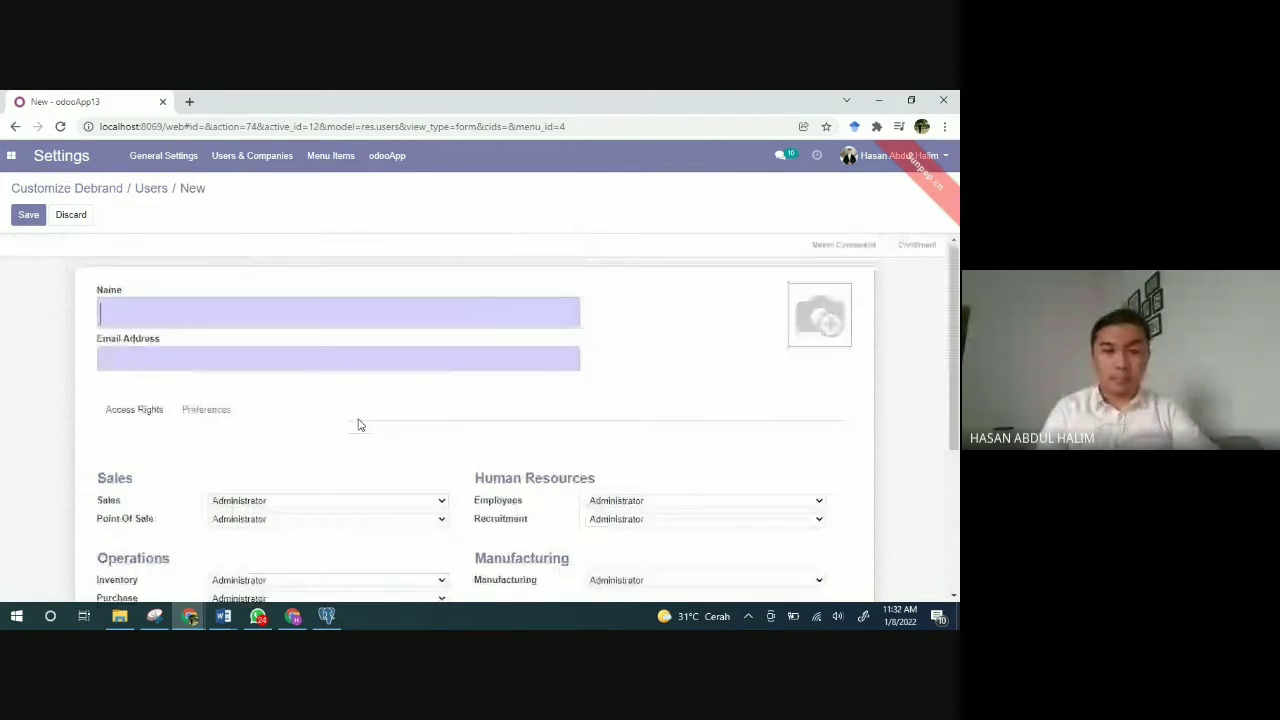
{"action": "scroll", "coordinate": [358, 424], "scroll_direction": "down", "scroll_amount": 5}
{"action": "left_click", "coordinate": [72, 216]}
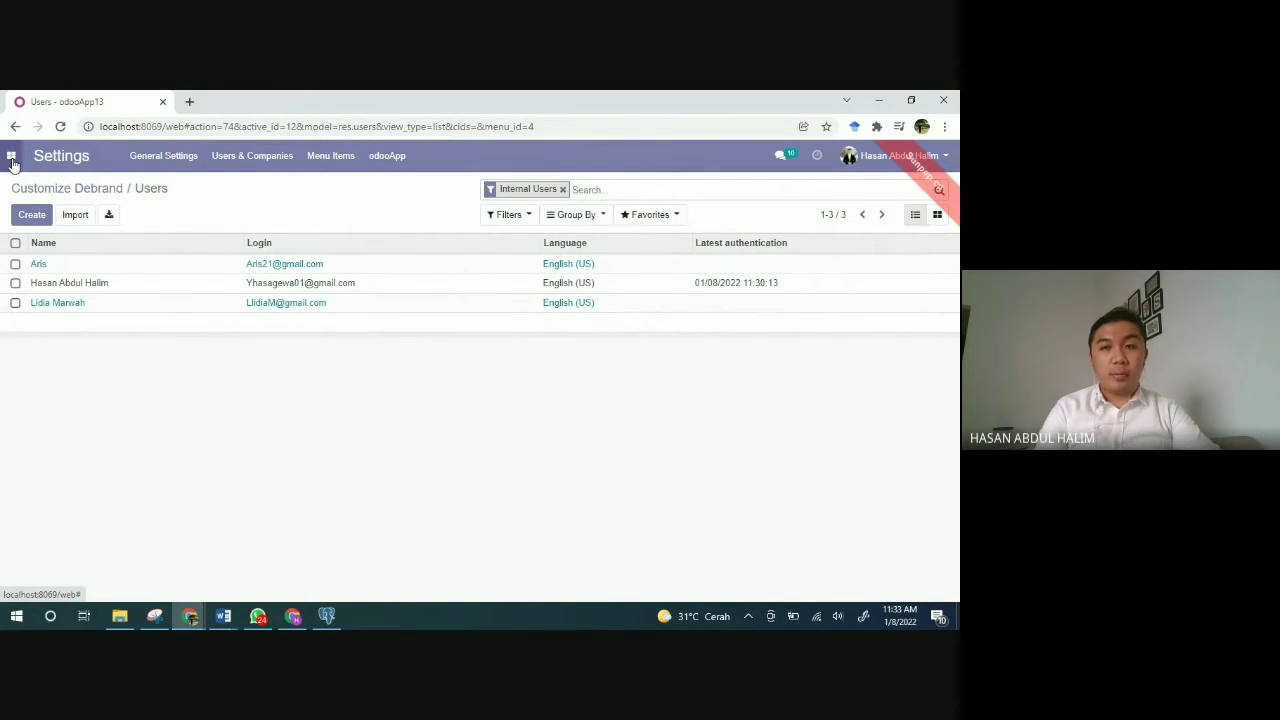
Step: Switch to the Sales app's Quotations list and show the Products menu
{"action": "left_click", "coordinate": [12, 160]}
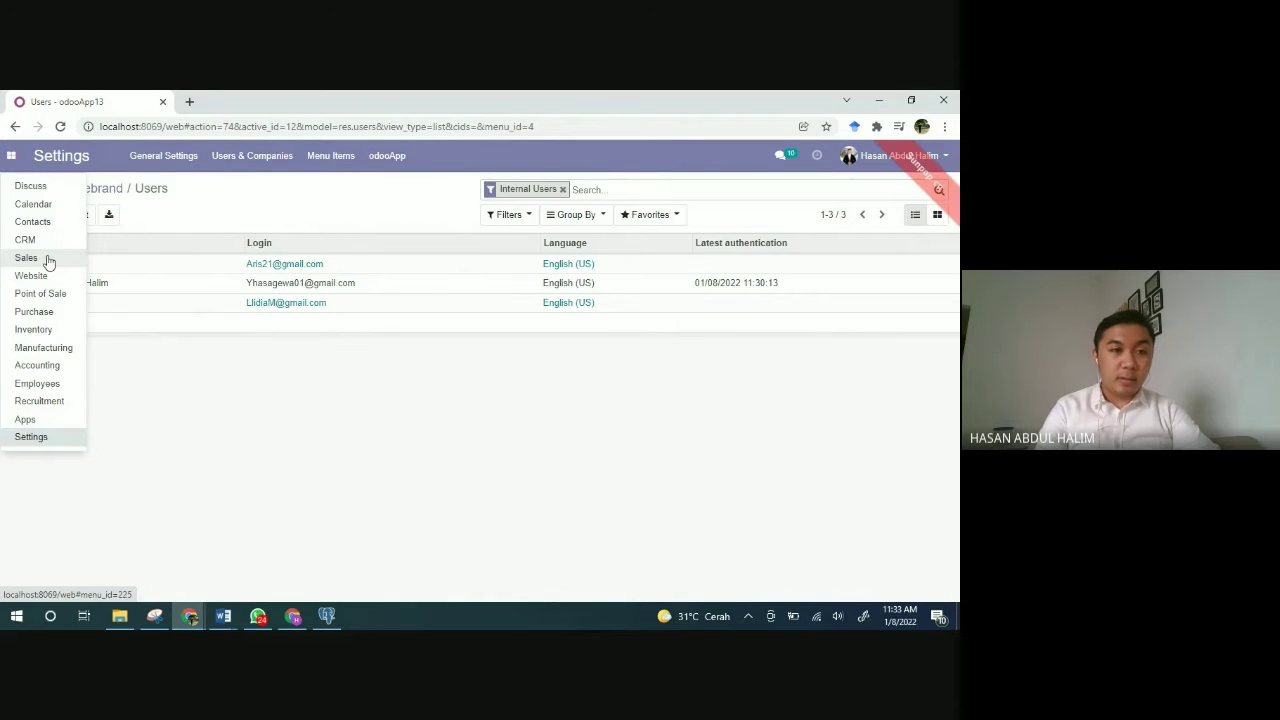
{"action": "left_click", "coordinate": [47, 260]}
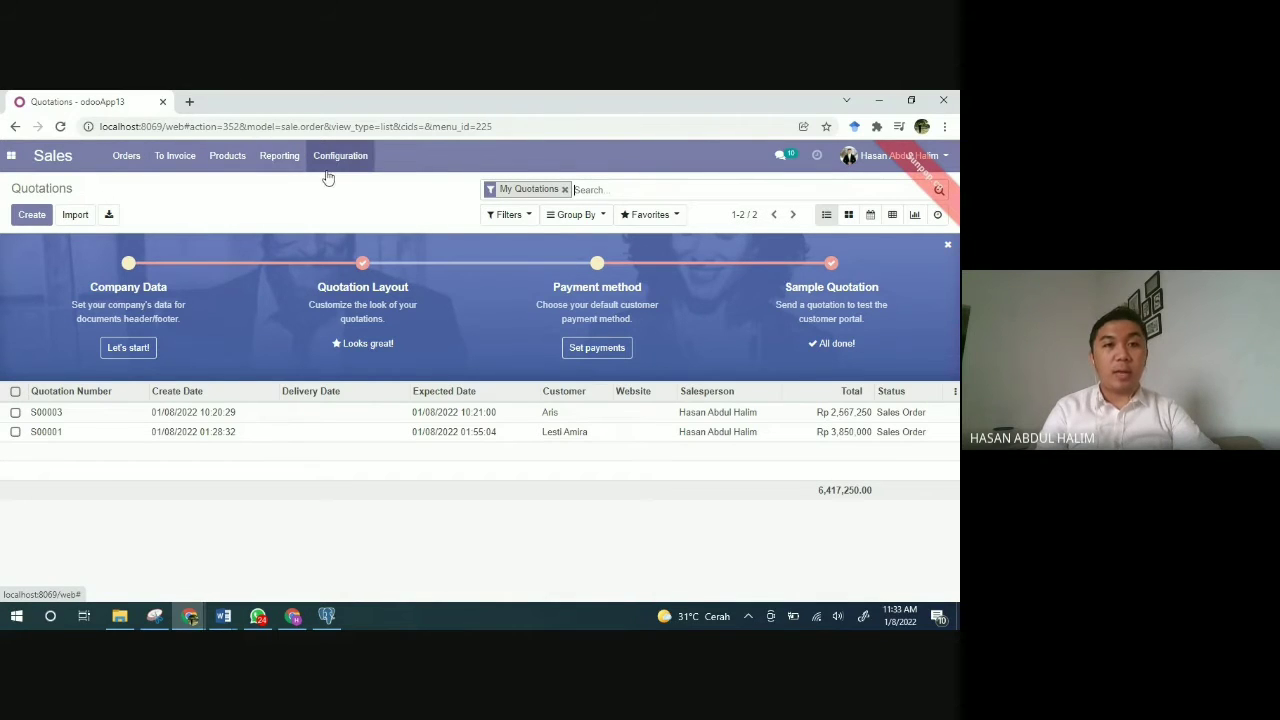
{"action": "left_click", "coordinate": [227, 160]}
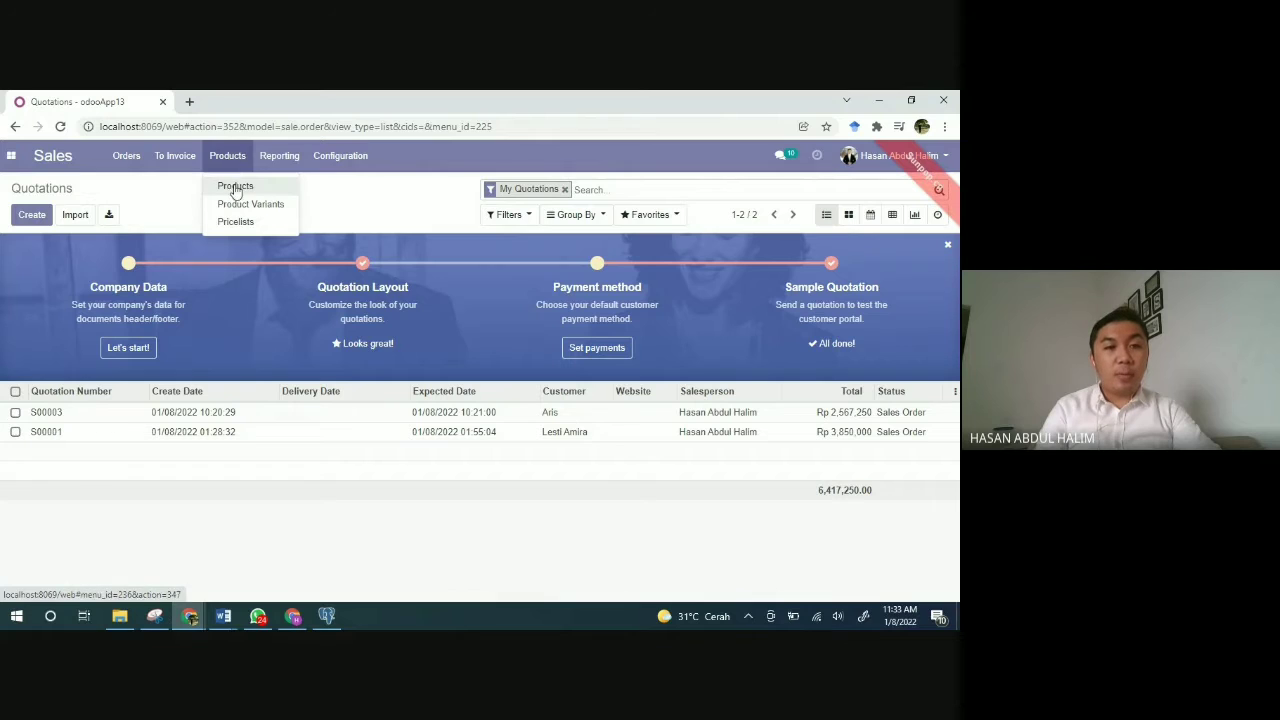
Step: Open Products > Products to view the two variant products in the catalogue
{"action": "left_click", "coordinate": [235, 186]}
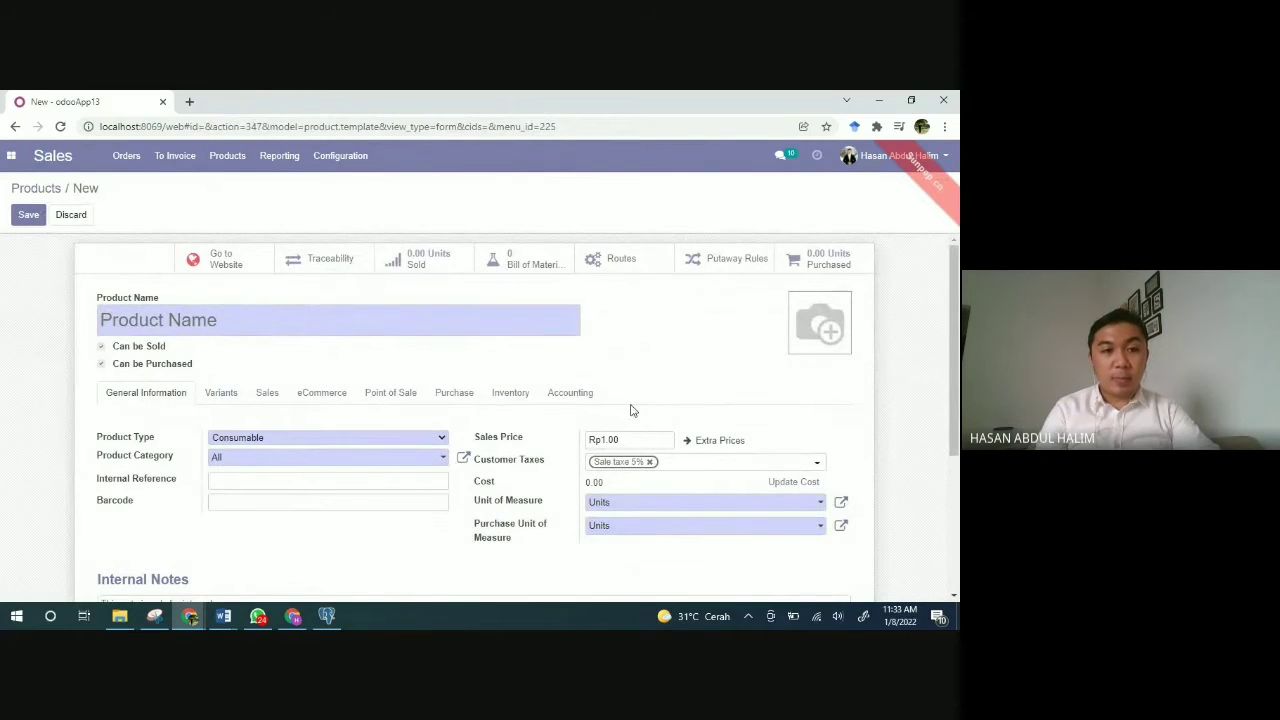
{"action": "scroll", "coordinate": [631, 410], "scroll_direction": "down", "scroll_amount": 1}
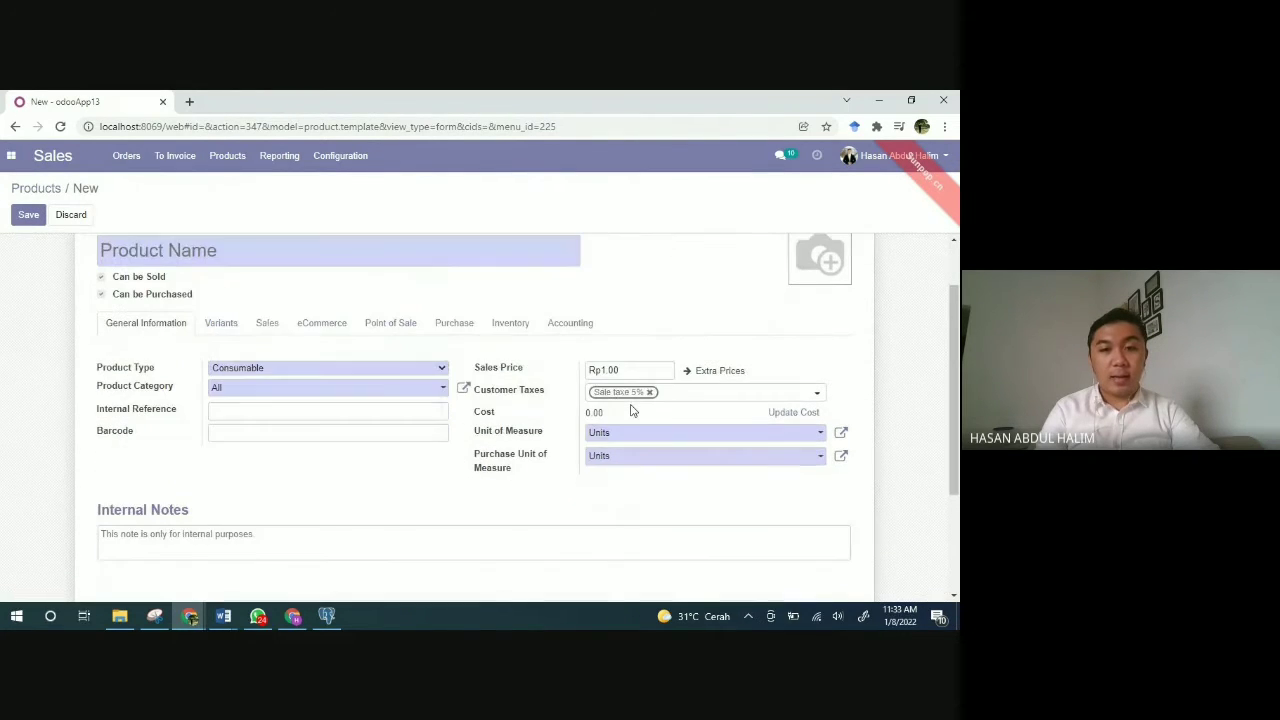
{"action": "scroll", "coordinate": [605, 438], "scroll_direction": "up", "scroll_amount": 1}
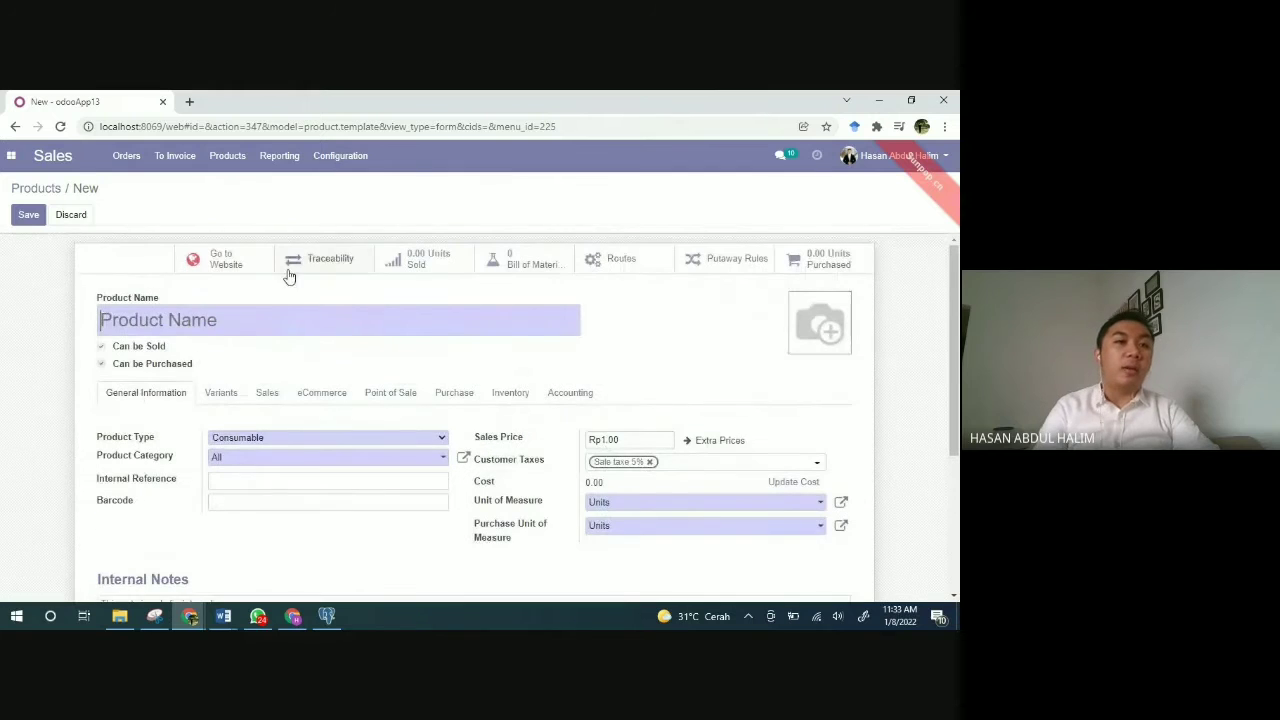
Step: Discard the blank product form and open Baju Tunik Wanita, a storable product priced Rp 350,000.00
{"action": "left_click", "coordinate": [71, 217]}
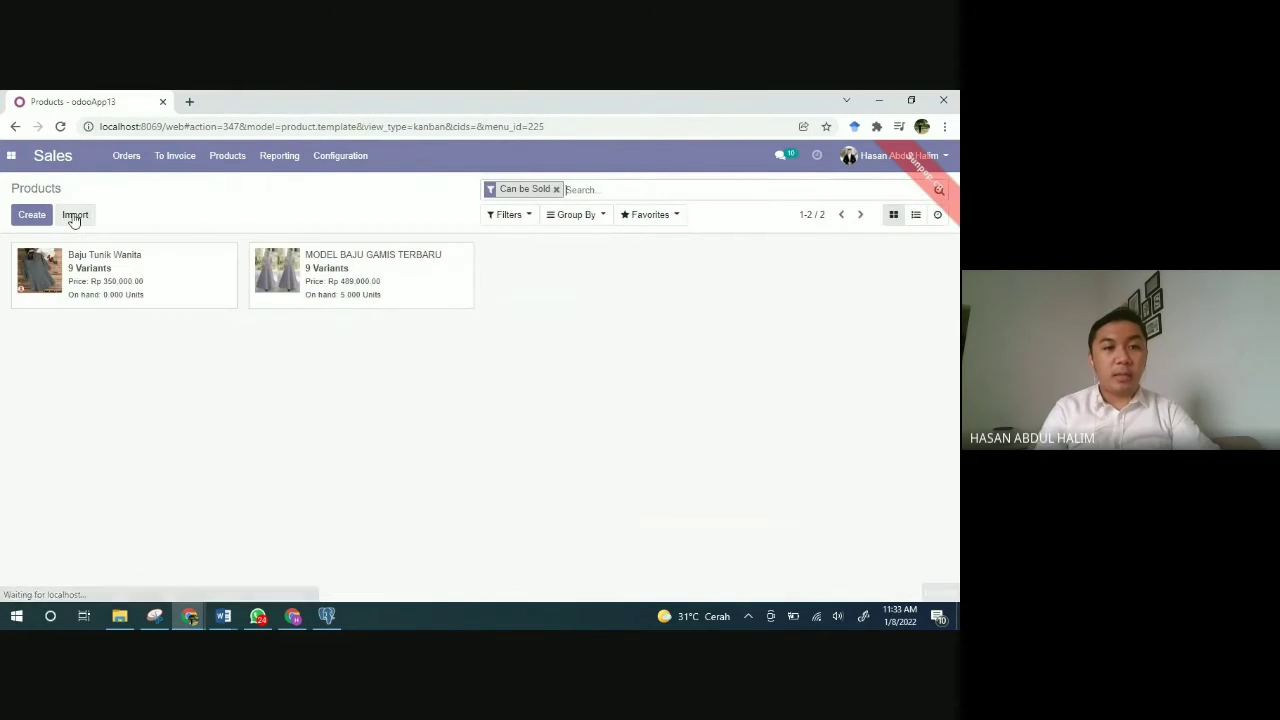
{"action": "left_click", "coordinate": [57, 289]}
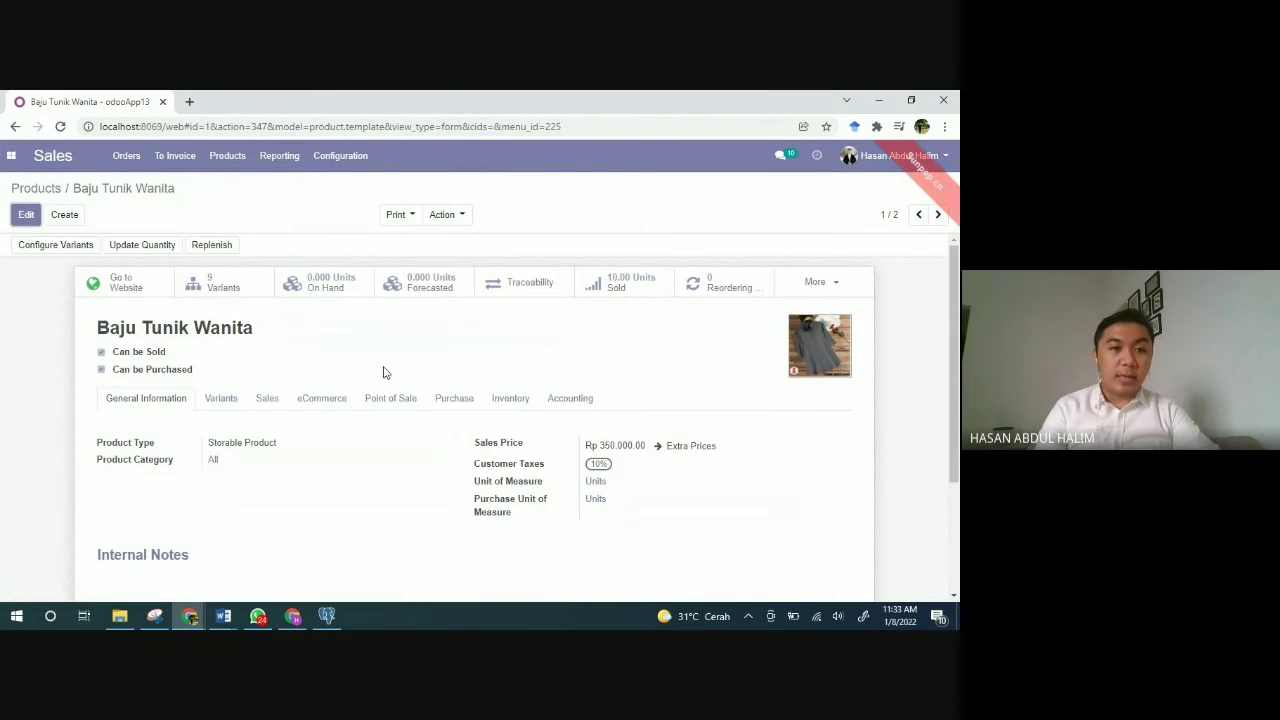
{"action": "scroll", "coordinate": [383, 372], "scroll_direction": "down", "scroll_amount": 1}
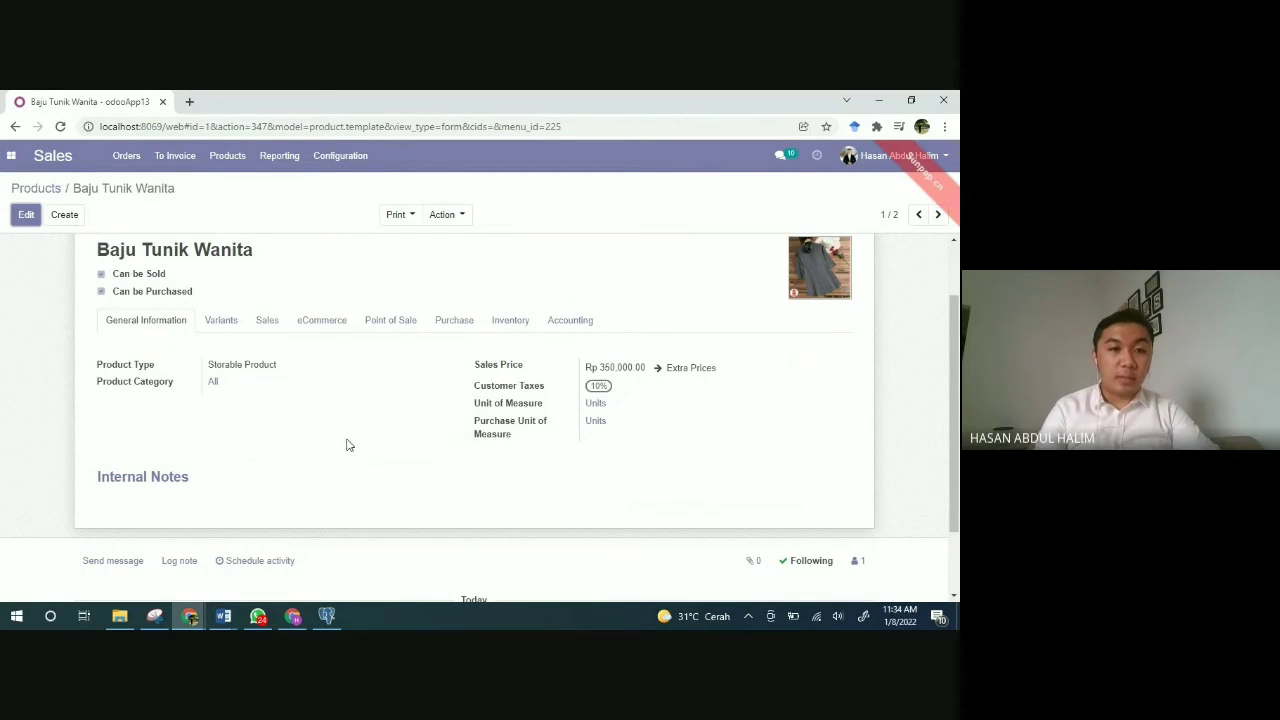
{"action": "scroll", "coordinate": [336, 446], "scroll_direction": "up", "scroll_amount": 1}
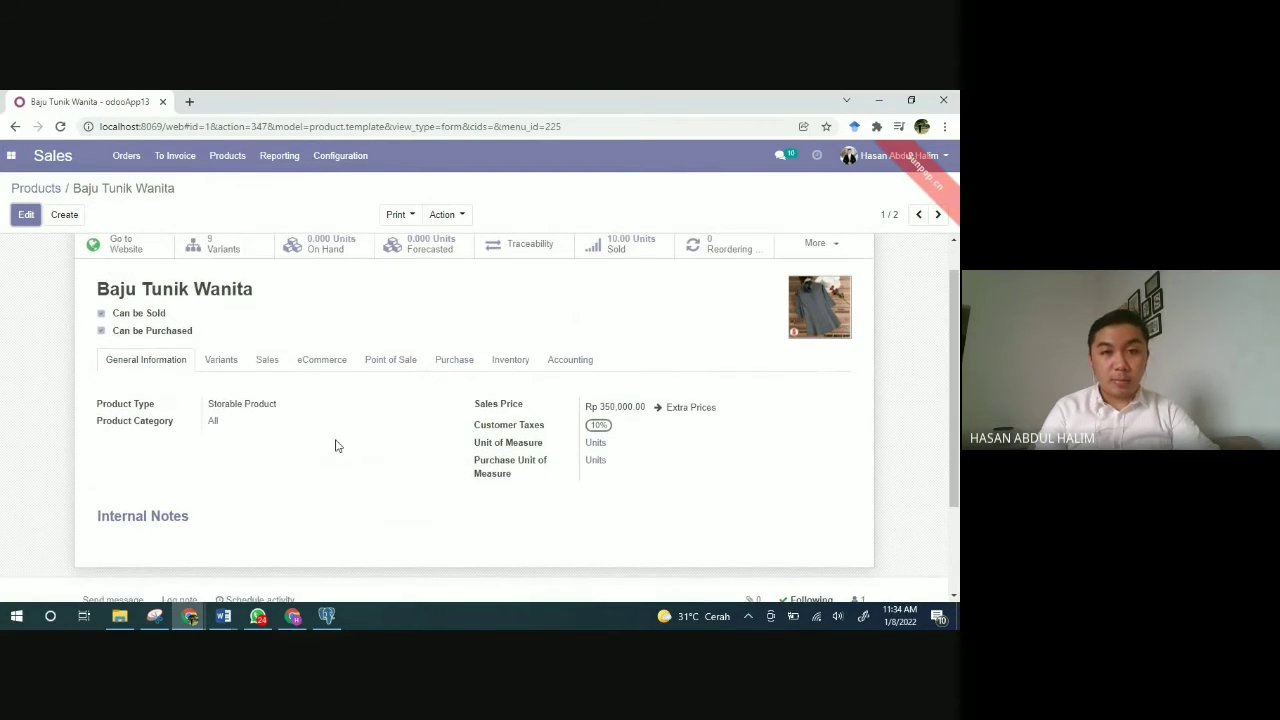
{"action": "scroll", "coordinate": [336, 446], "scroll_direction": "up", "scroll_amount": 1}
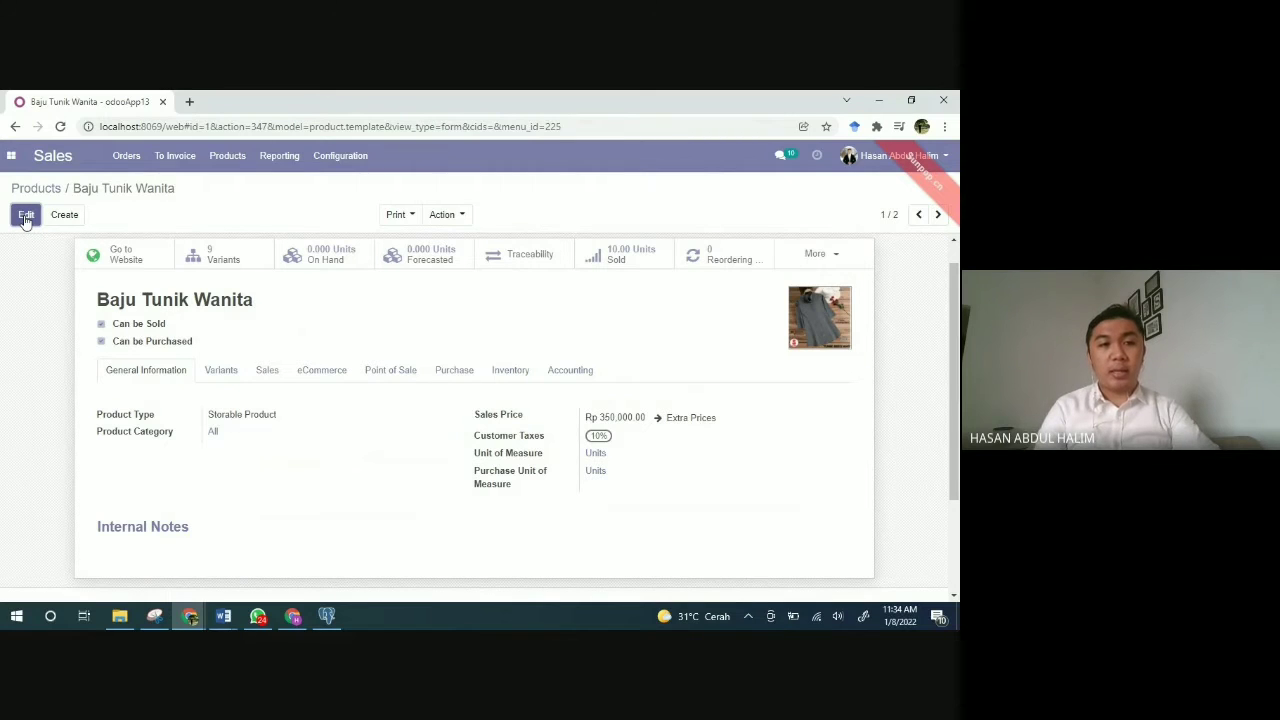
Step: Edit Baju Tunik Wanita and change its Product Type from Storable Product to Consumable
{"action": "left_click", "coordinate": [26, 215]}
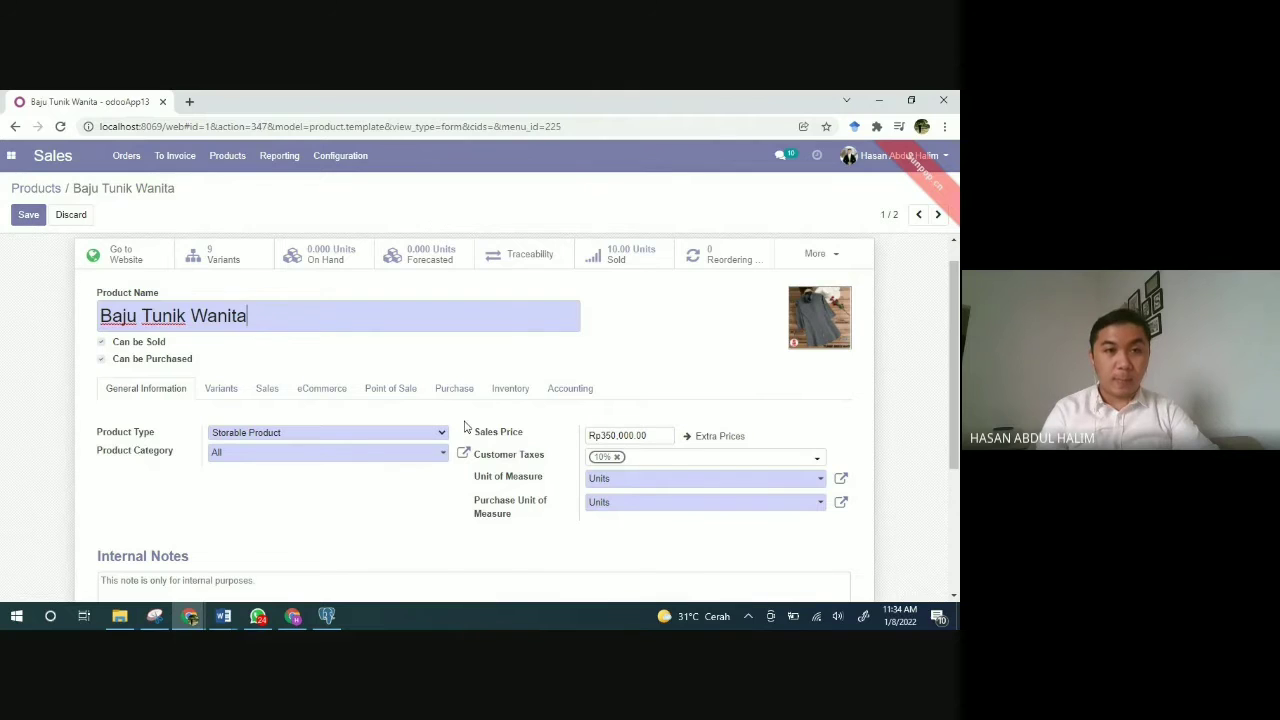
{"action": "scroll", "coordinate": [464, 427], "scroll_direction": "down", "scroll_amount": 1}
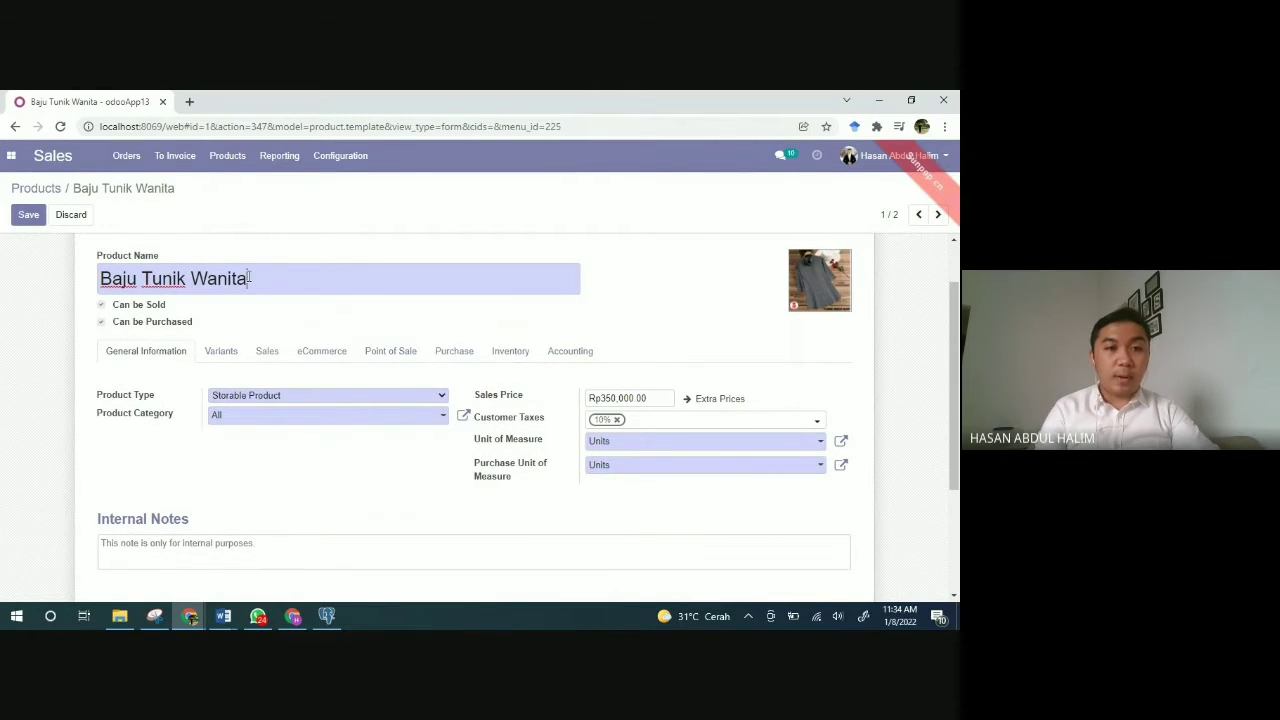
{"action": "left_click", "coordinate": [315, 398]}
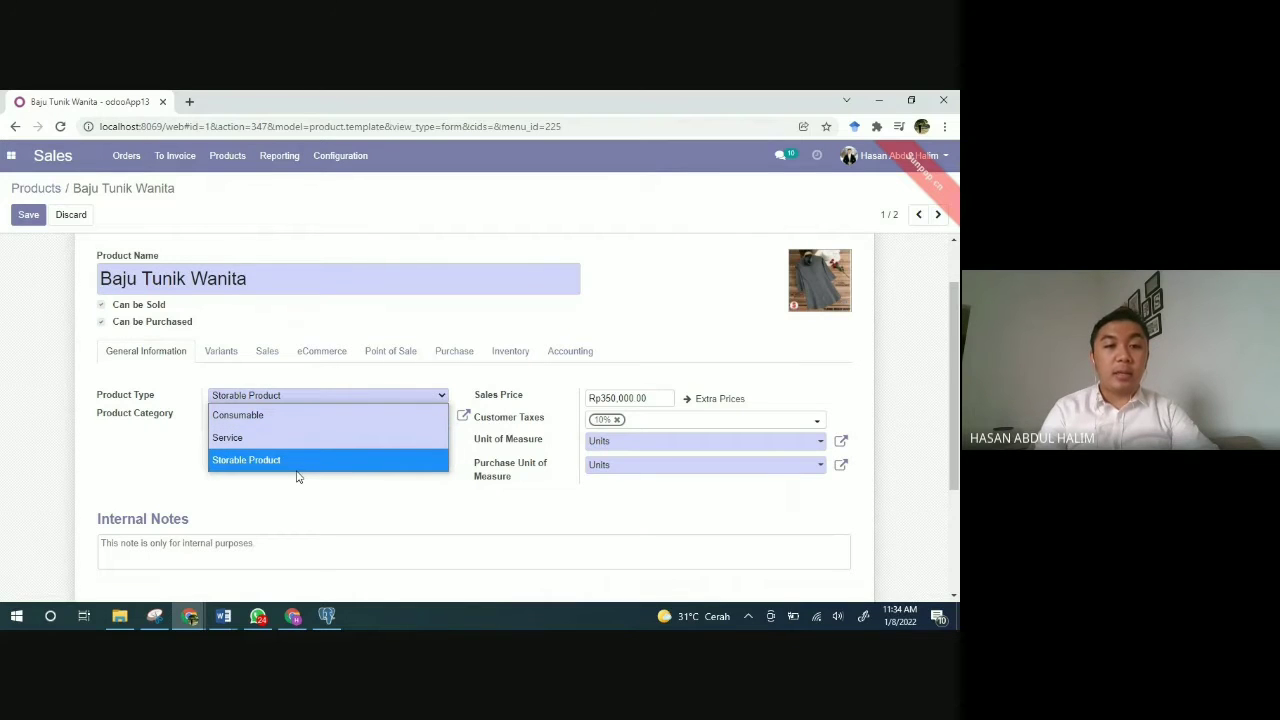
{"action": "left_click", "coordinate": [156, 478]}
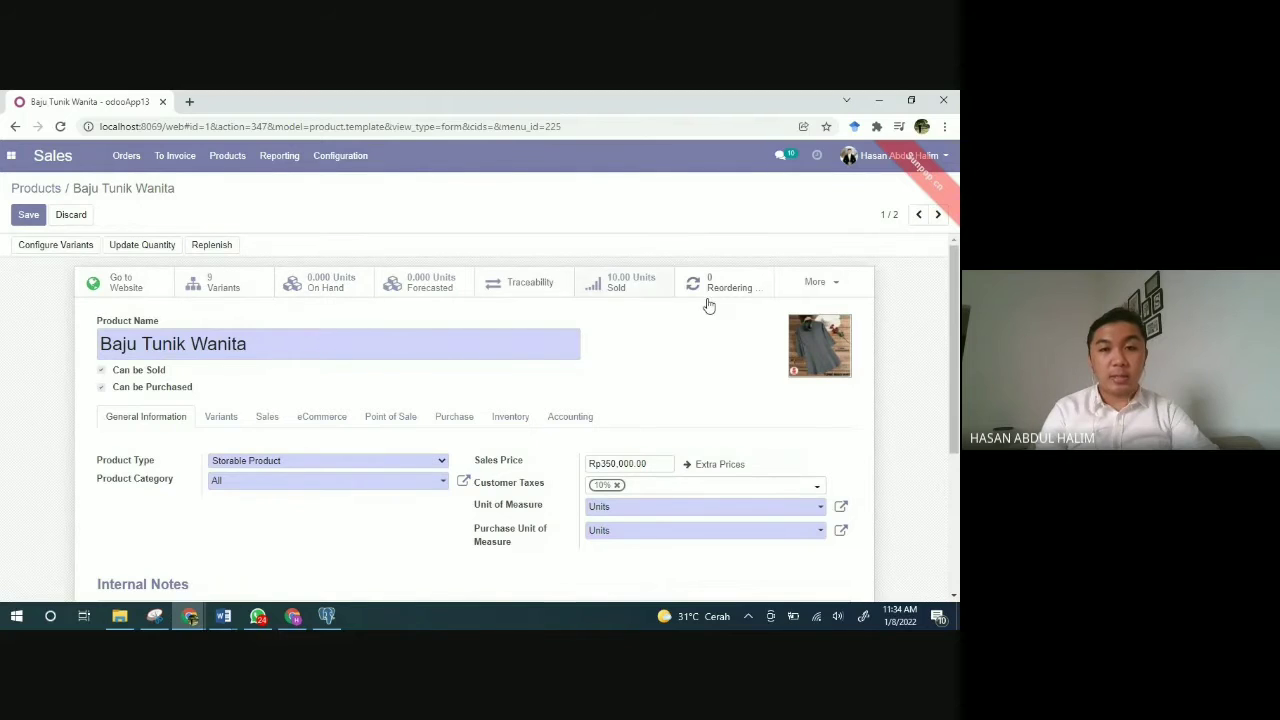
{"action": "left_click", "coordinate": [345, 460]}
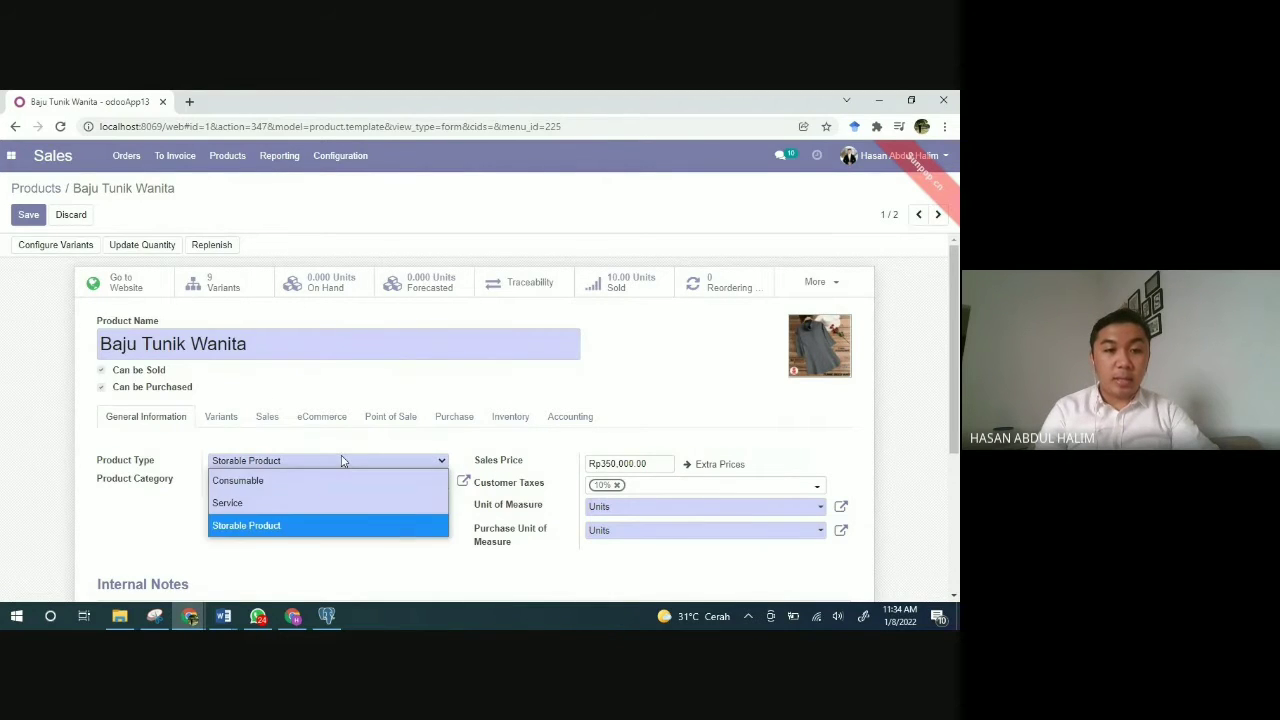
{"action": "left_click", "coordinate": [300, 482]}
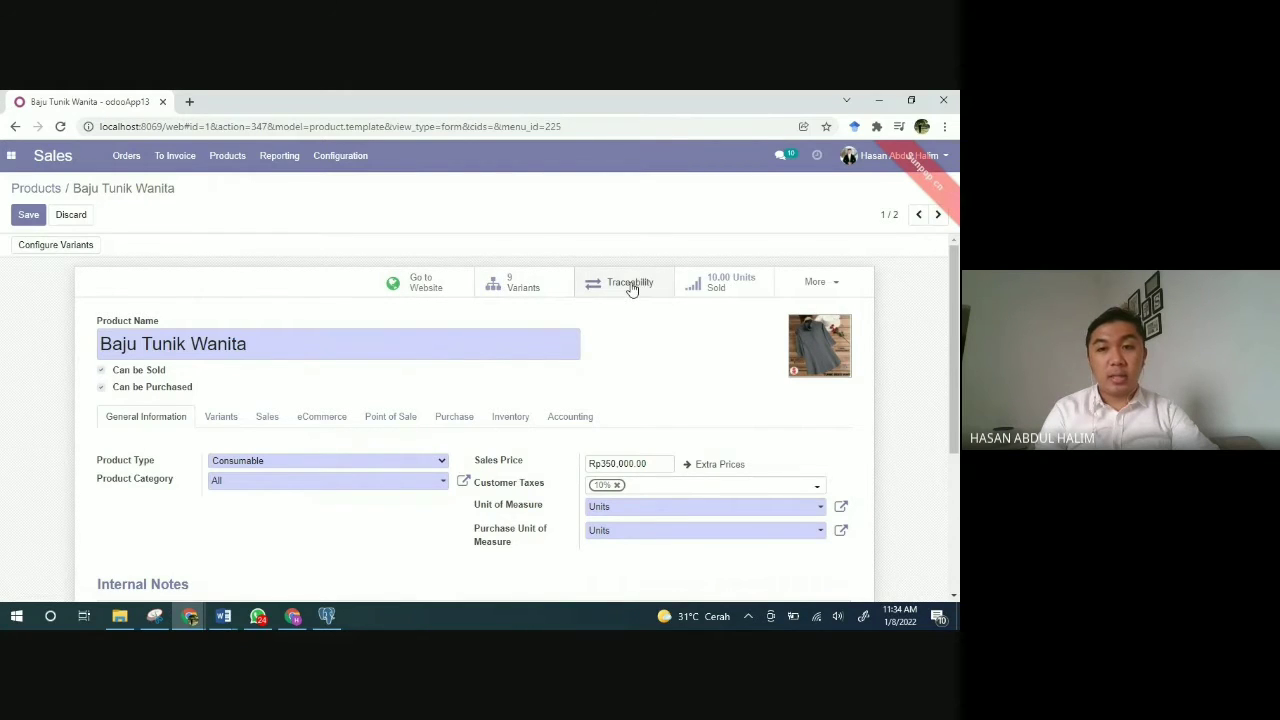
Step: Change the Product Type to Service, then back to Storable Product
{"action": "left_click", "coordinate": [323, 460]}
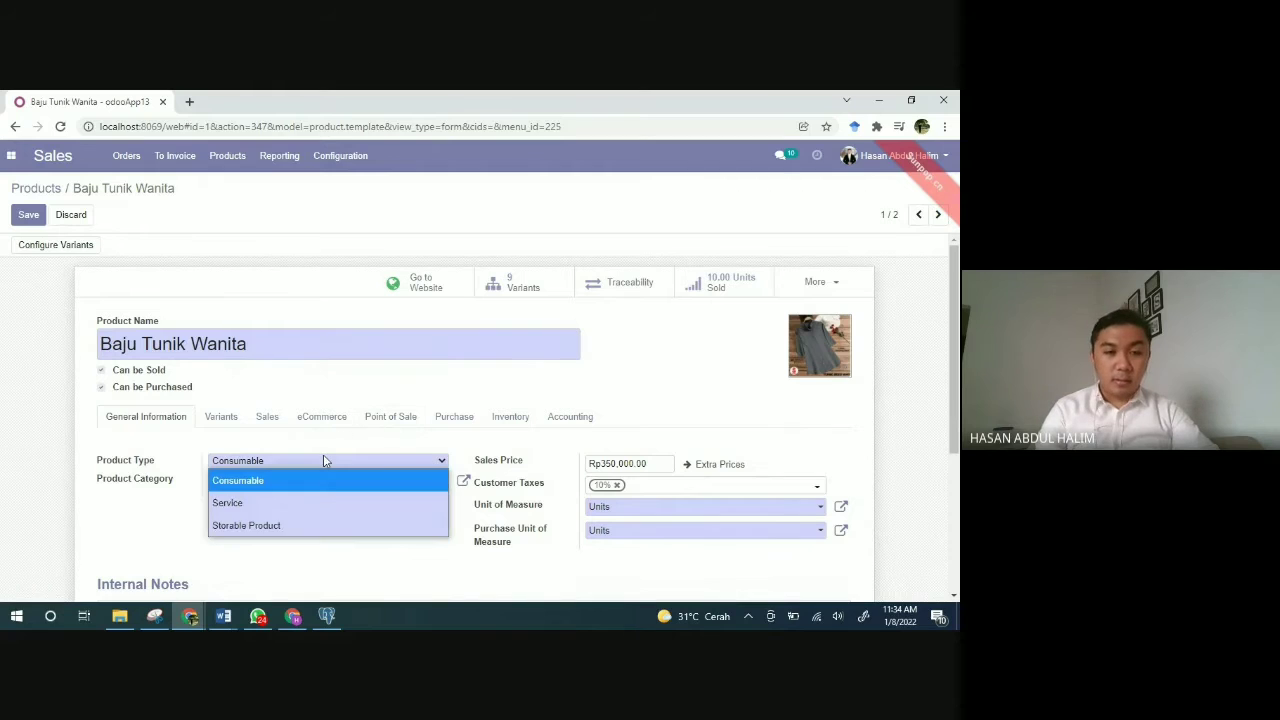
{"action": "left_click", "coordinate": [287, 505]}
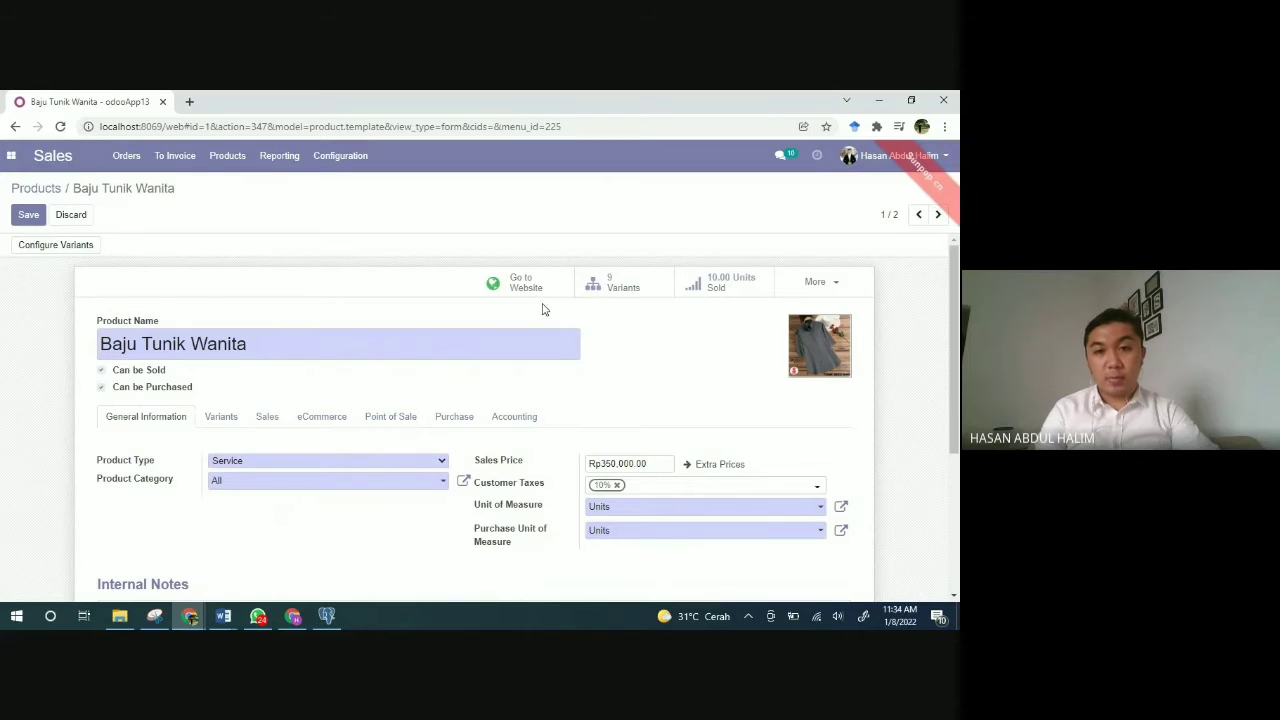
{"action": "left_click", "coordinate": [405, 460]}
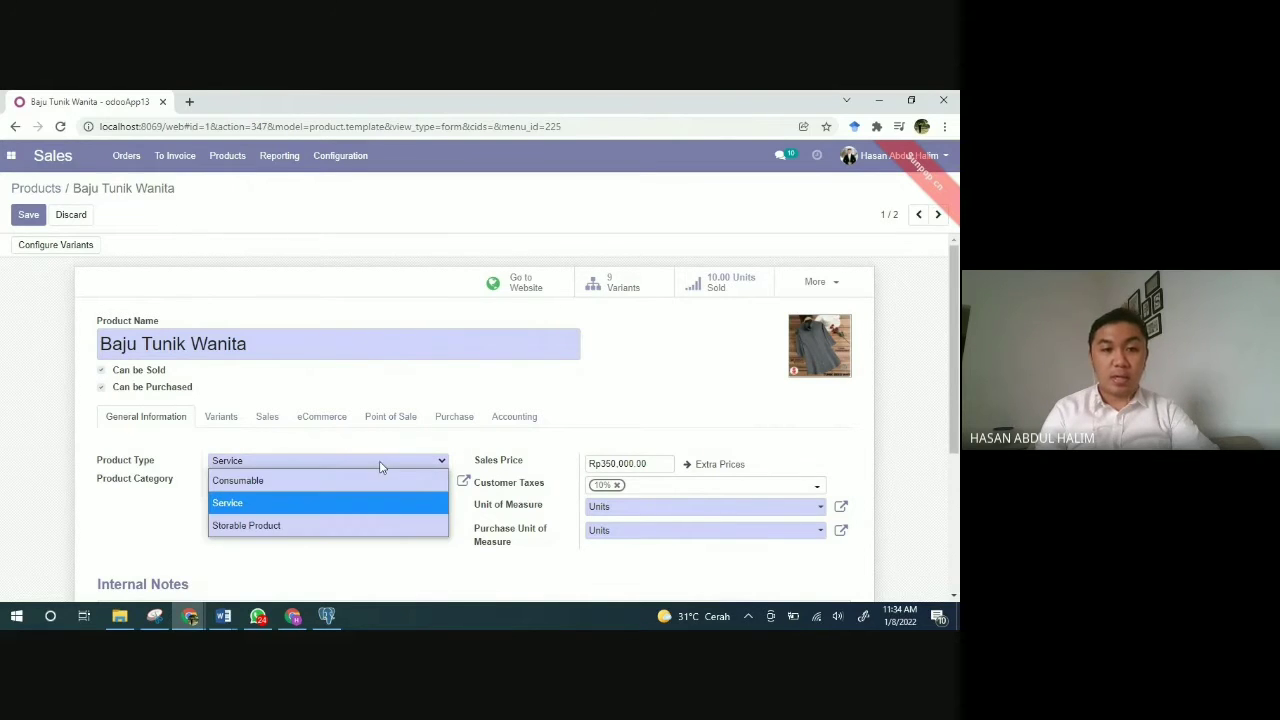
{"action": "left_click", "coordinate": [291, 526]}
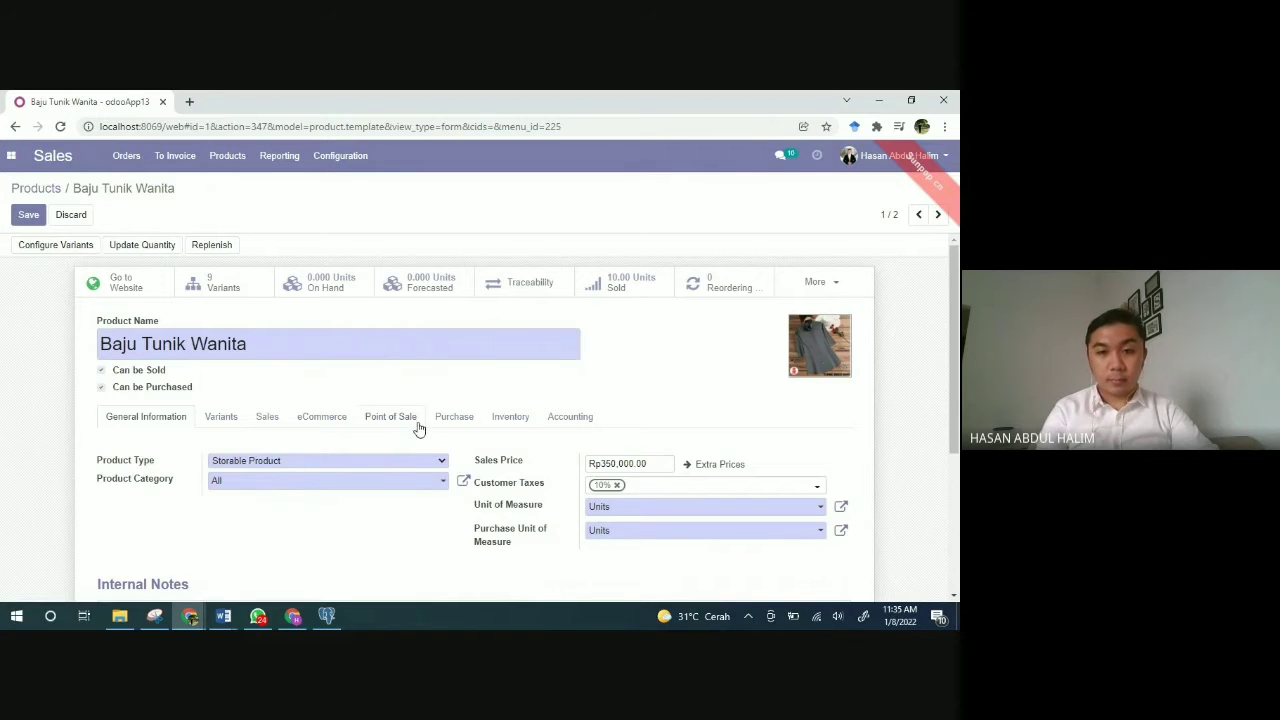
{"action": "scroll", "coordinate": [415, 528], "scroll_direction": "down", "scroll_amount": 3}
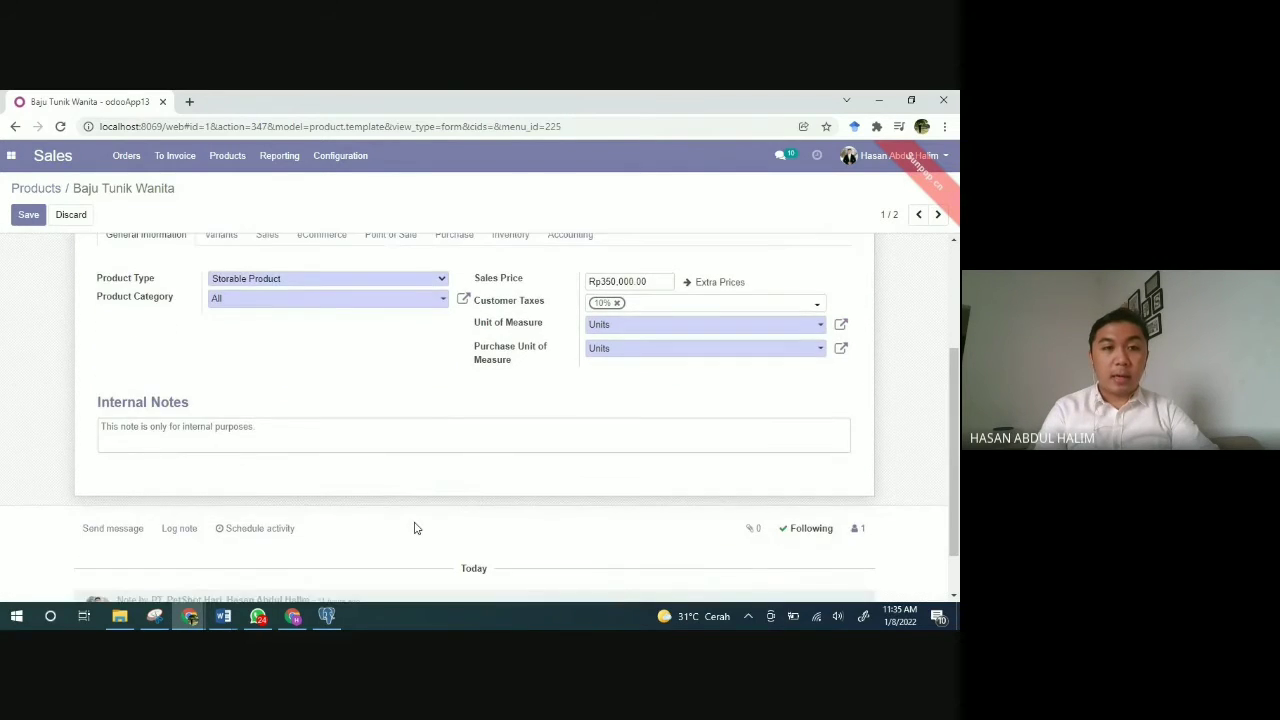
{"action": "scroll", "coordinate": [415, 528], "scroll_direction": "up", "scroll_amount": 2}
{"action": "scroll", "coordinate": [416, 528], "scroll_direction": "up", "scroll_amount": 1}
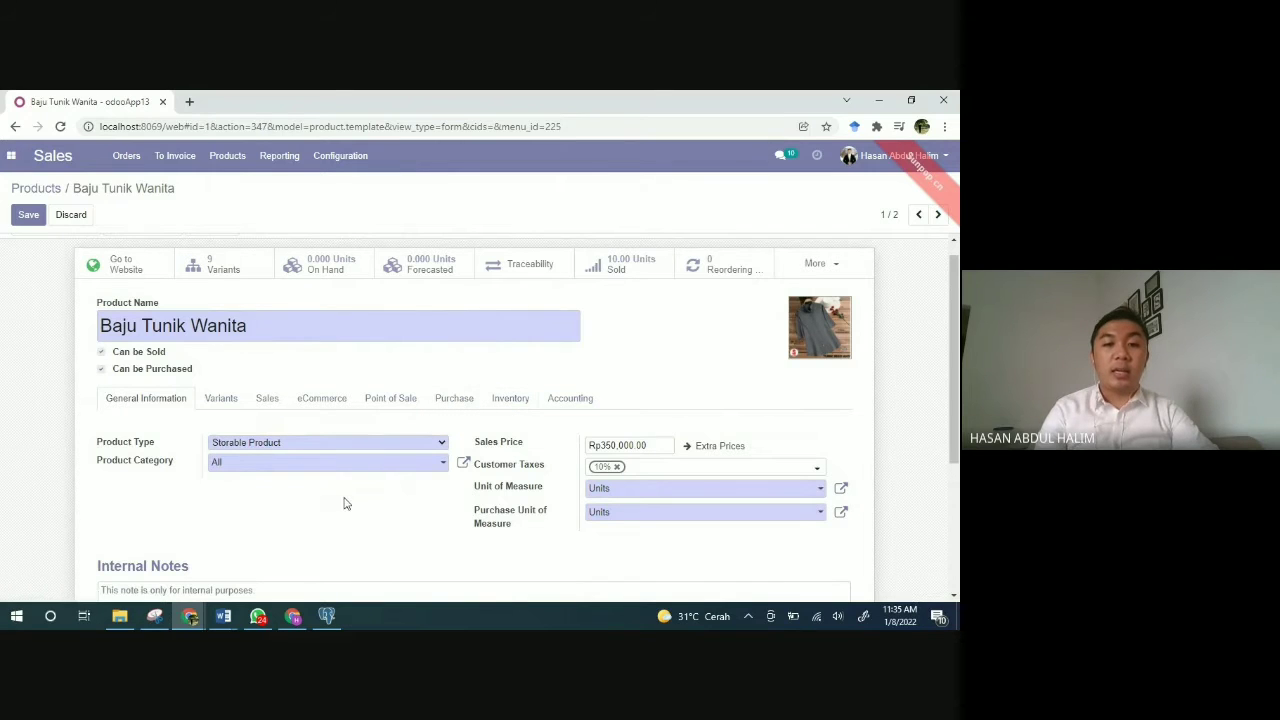
{"action": "scroll", "coordinate": [344, 503], "scroll_direction": "down", "scroll_amount": 1}
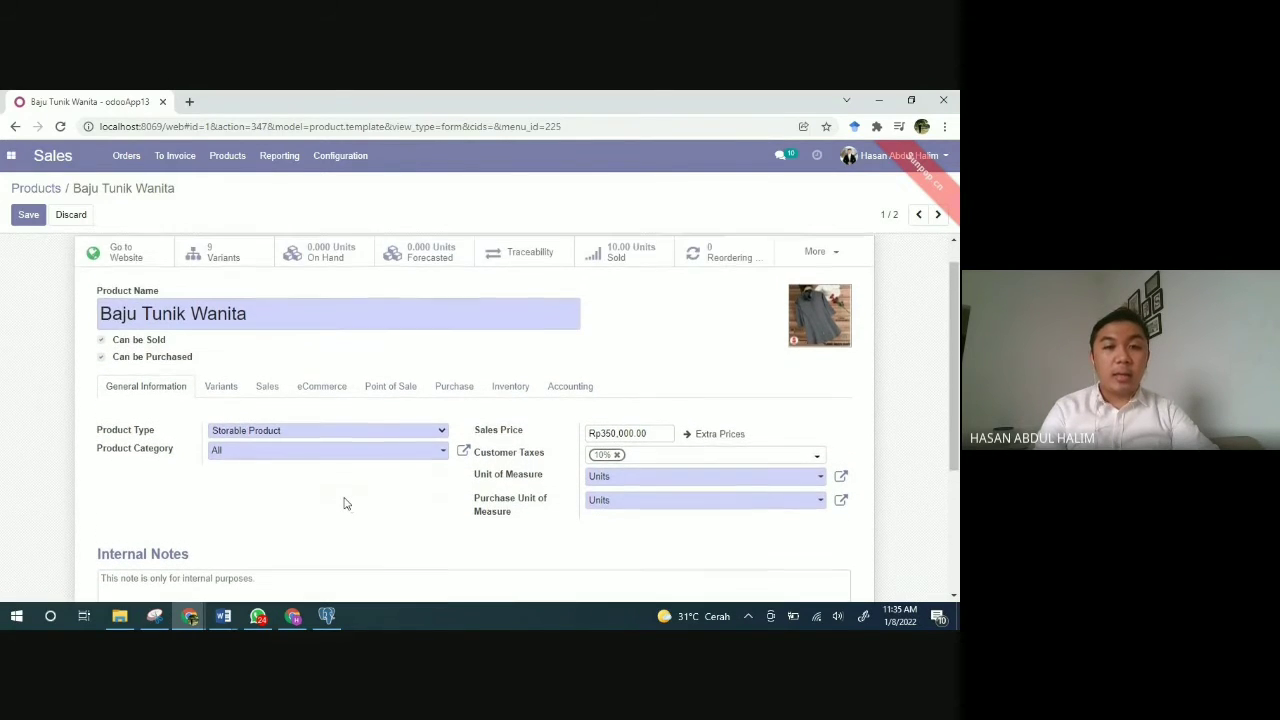
{"action": "scroll", "coordinate": [344, 503], "scroll_direction": "up", "scroll_amount": 1}
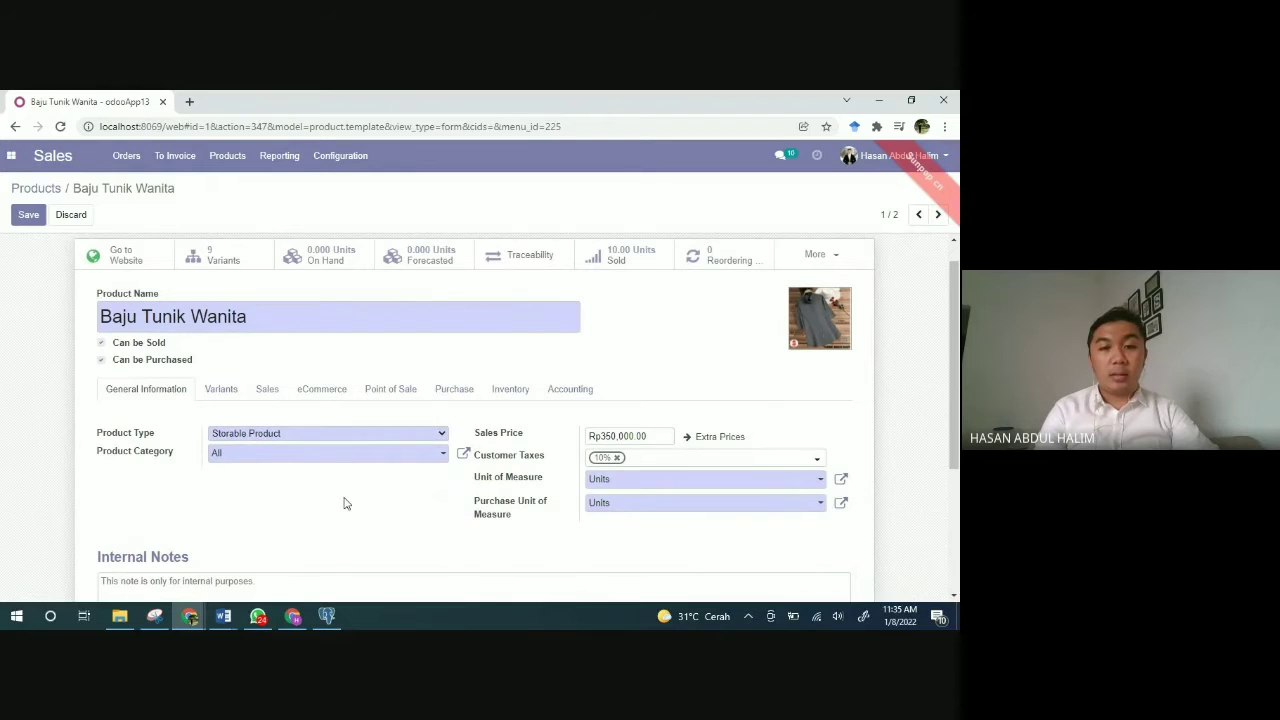
Step: Save Baju Tunik Wanita and list its 9 Color/Size variants, each priced 350,000.00
{"action": "left_click", "coordinate": [223, 393]}
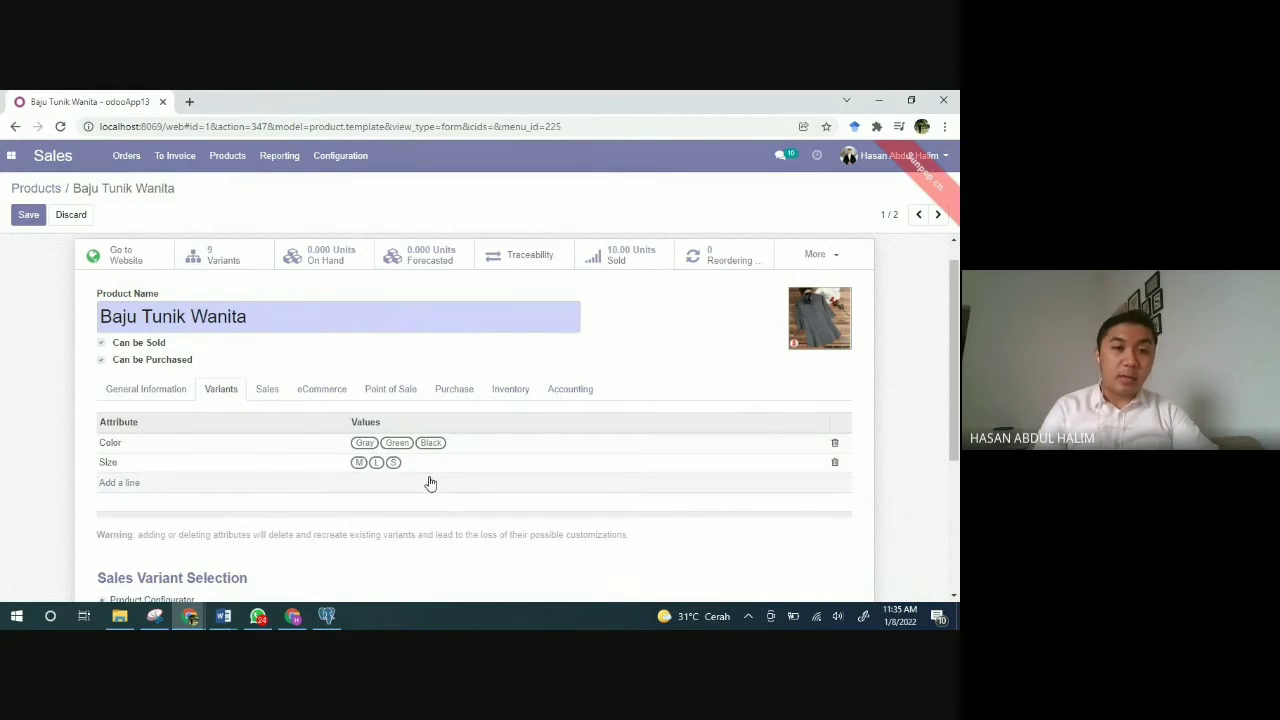
{"action": "scroll", "coordinate": [430, 484], "scroll_direction": "down", "scroll_amount": 1}
{"action": "scroll", "coordinate": [430, 484], "scroll_direction": "up", "scroll_amount": 1}
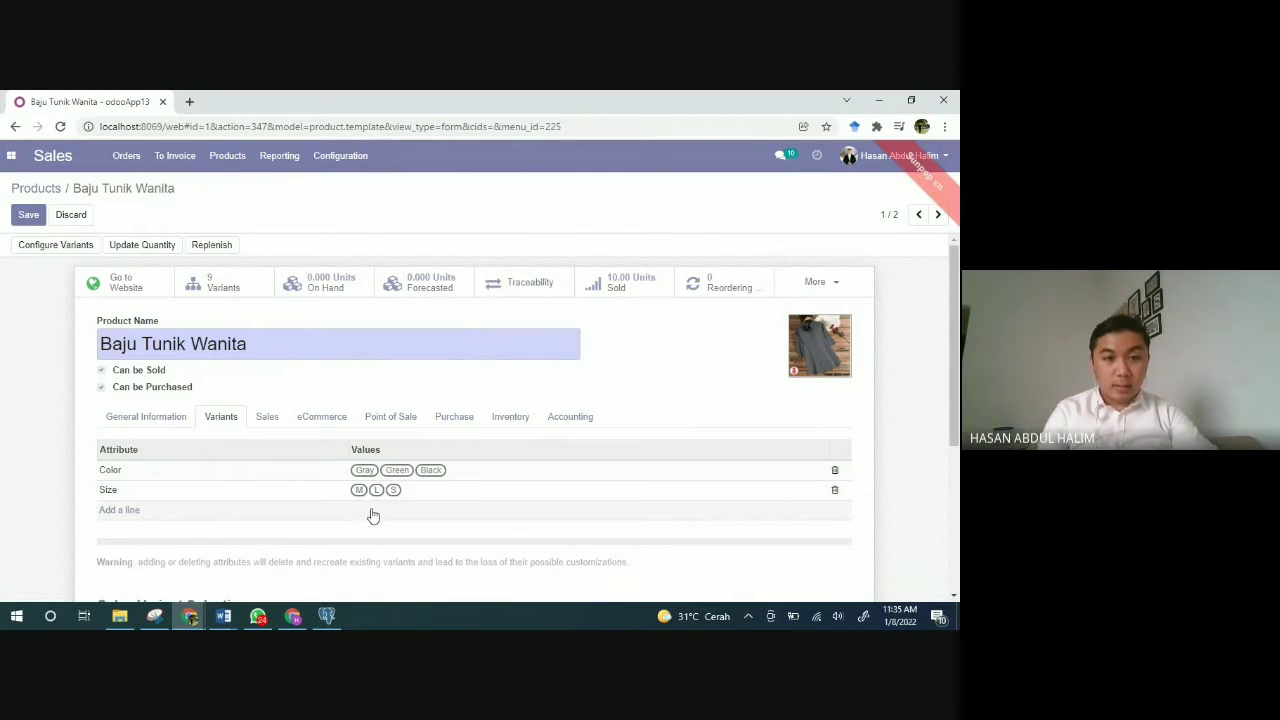
{"action": "scroll", "coordinate": [372, 515], "scroll_direction": "down", "scroll_amount": 1}
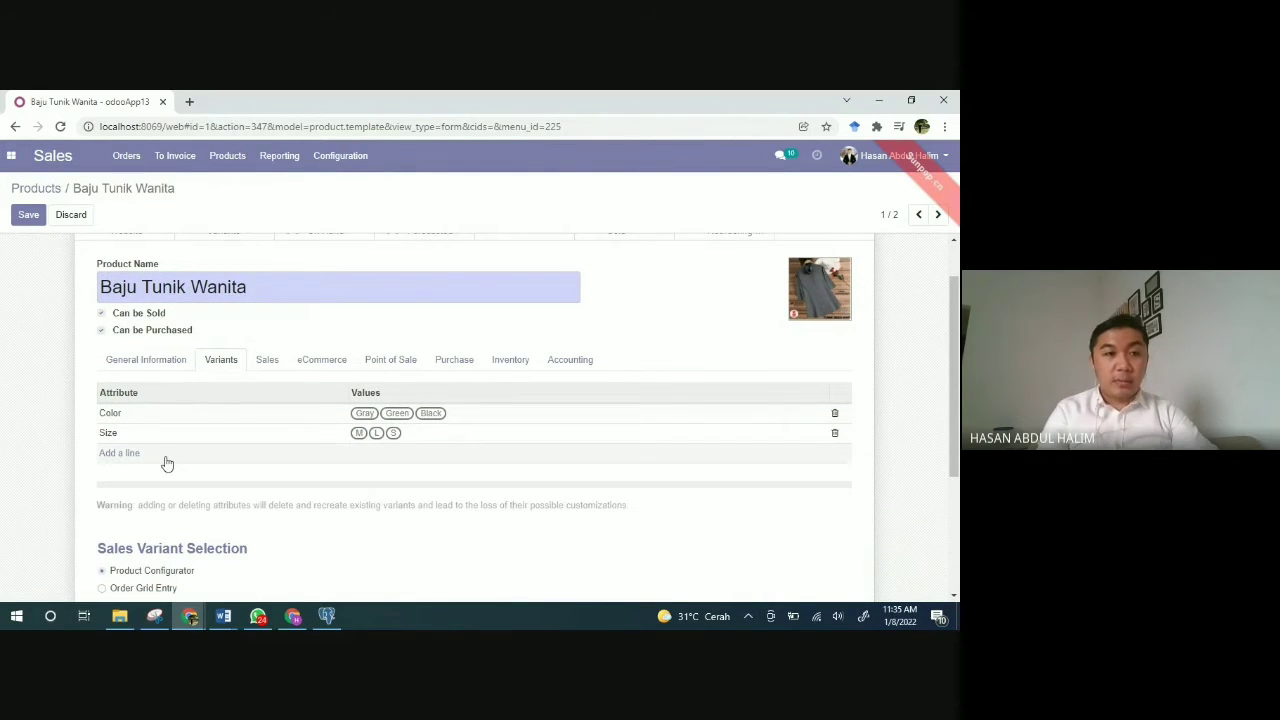
{"action": "scroll", "coordinate": [146, 463], "scroll_direction": "up", "scroll_amount": 1}
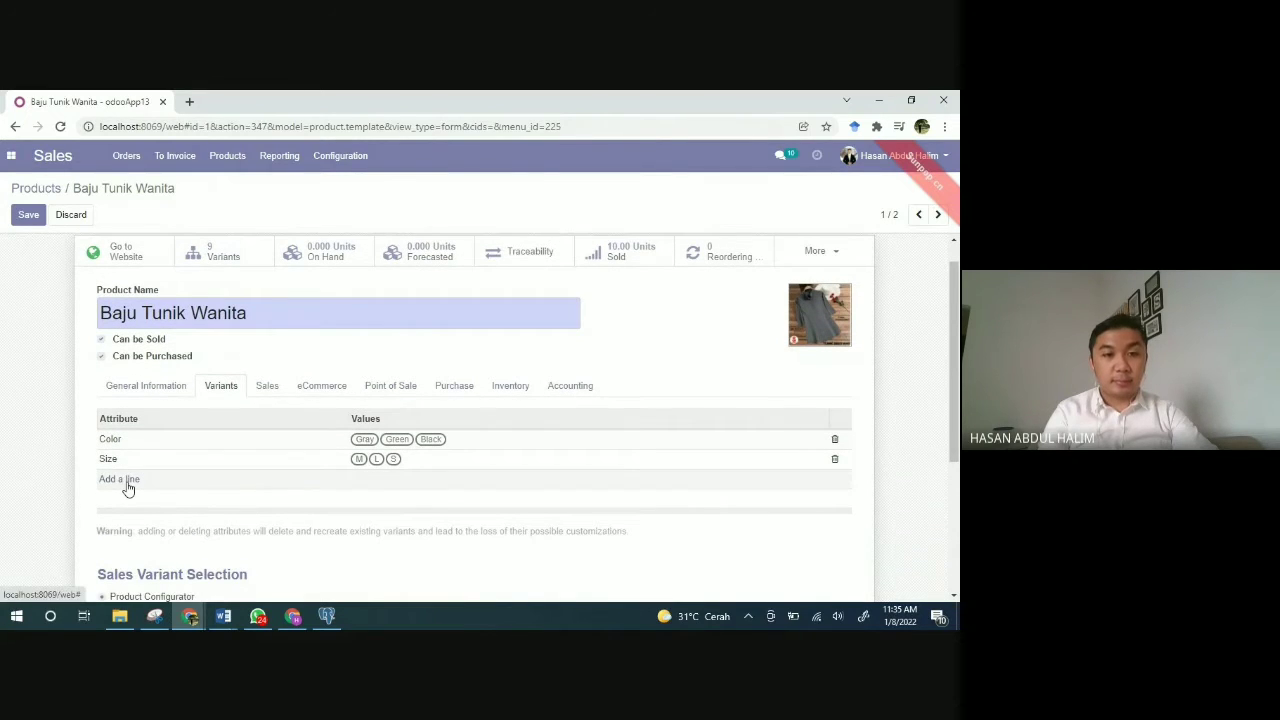
{"action": "scroll", "coordinate": [206, 484], "scroll_direction": "down", "scroll_amount": 1}
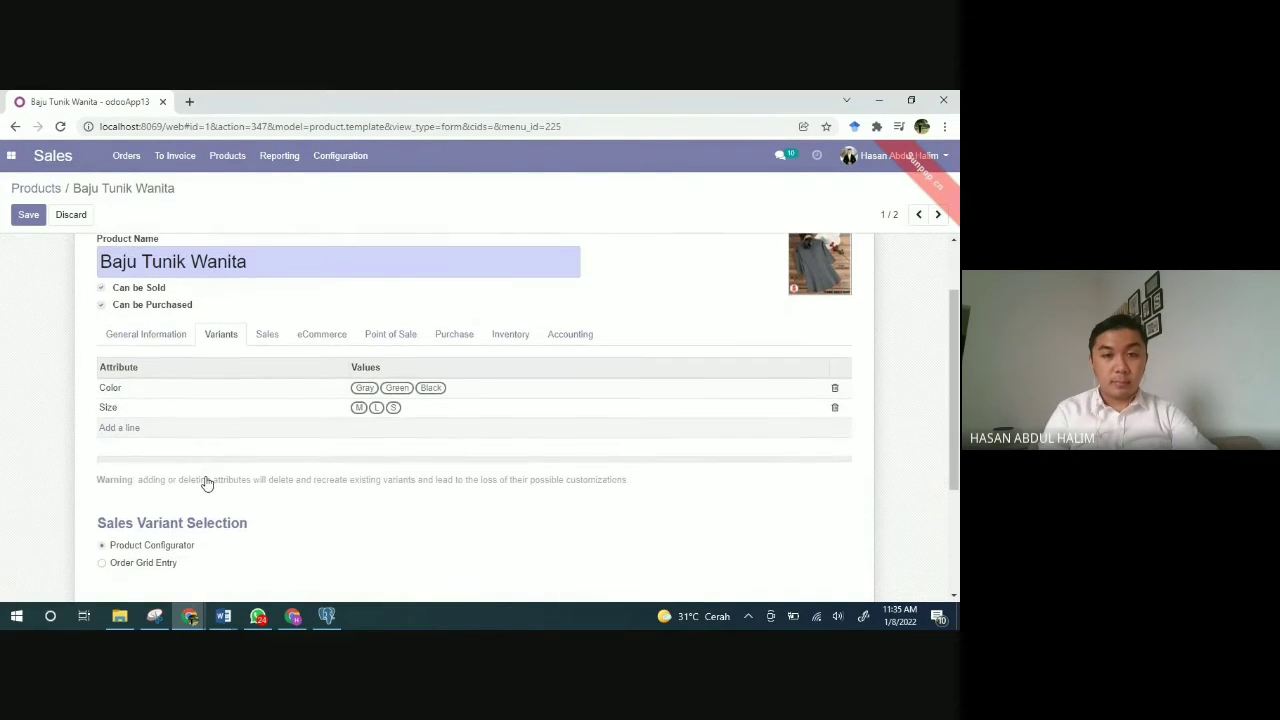
{"action": "scroll", "coordinate": [206, 478], "scroll_direction": "up", "scroll_amount": 2}
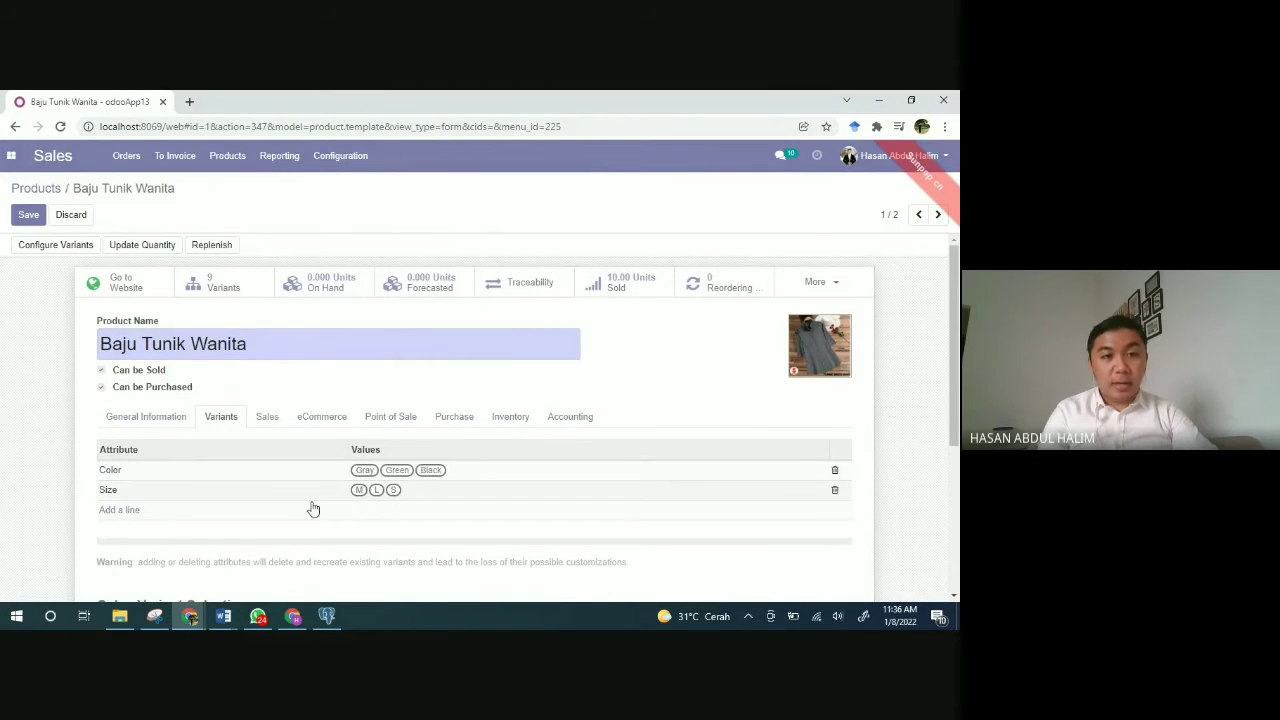
{"action": "left_click", "coordinate": [211, 287]}
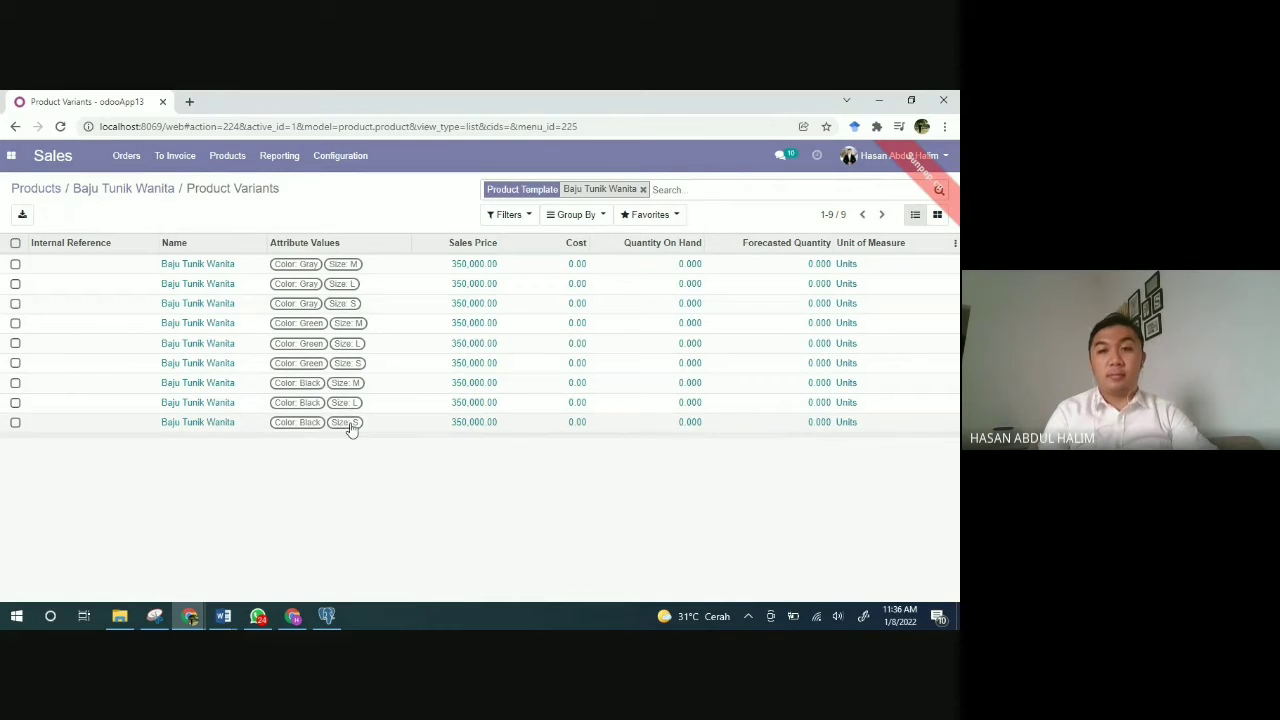
{"action": "left_click", "coordinate": [168, 265]}
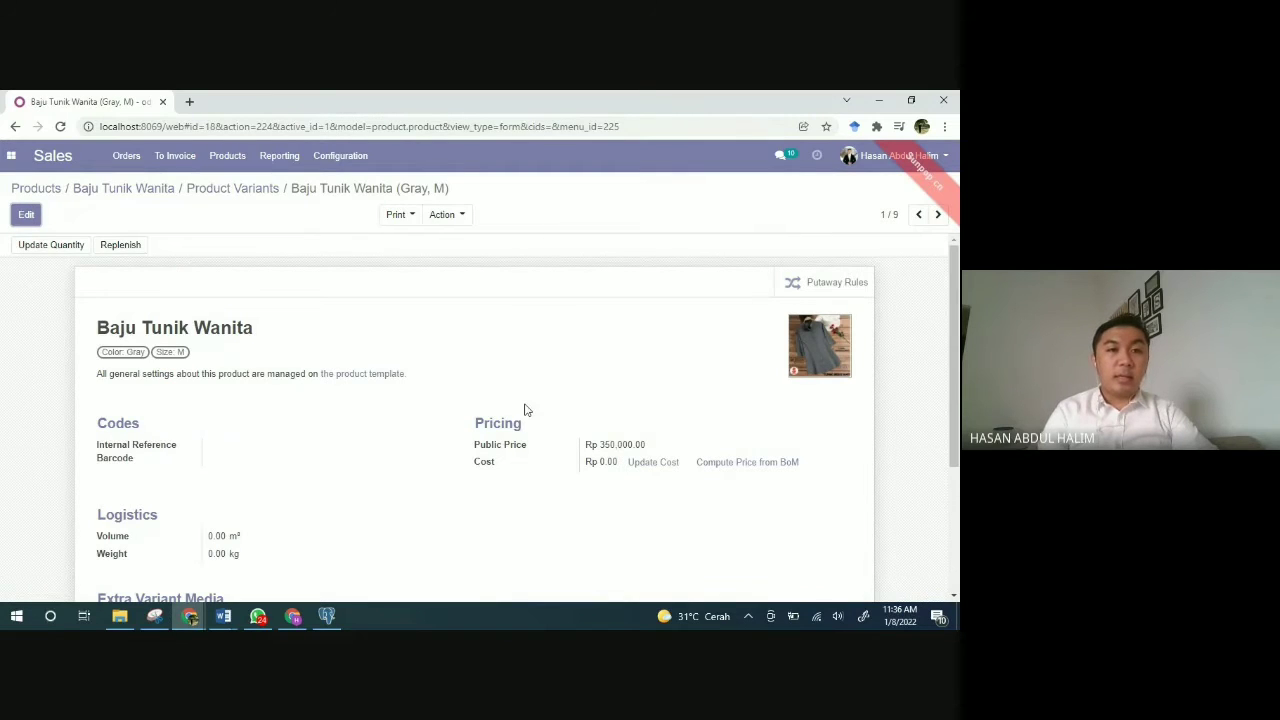
{"action": "scroll", "coordinate": [525, 410], "scroll_direction": "down", "scroll_amount": 1}
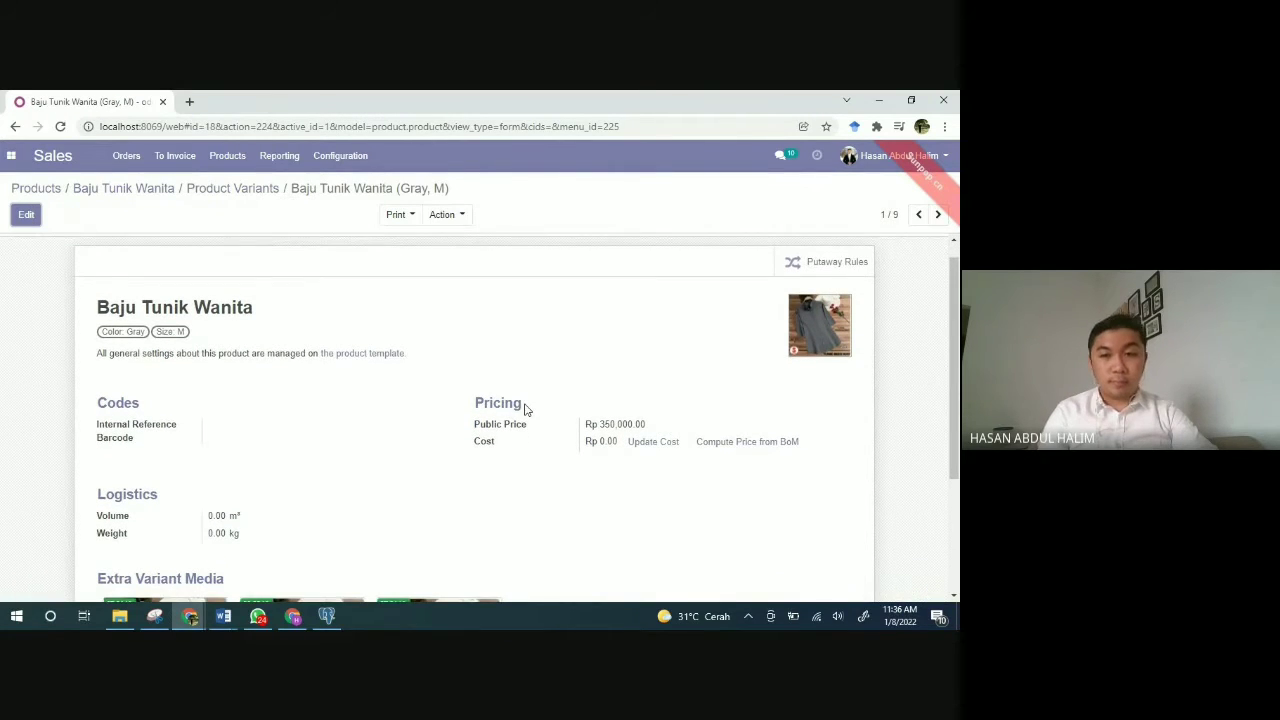
{"action": "scroll", "coordinate": [525, 410], "scroll_direction": "down", "scroll_amount": 3}
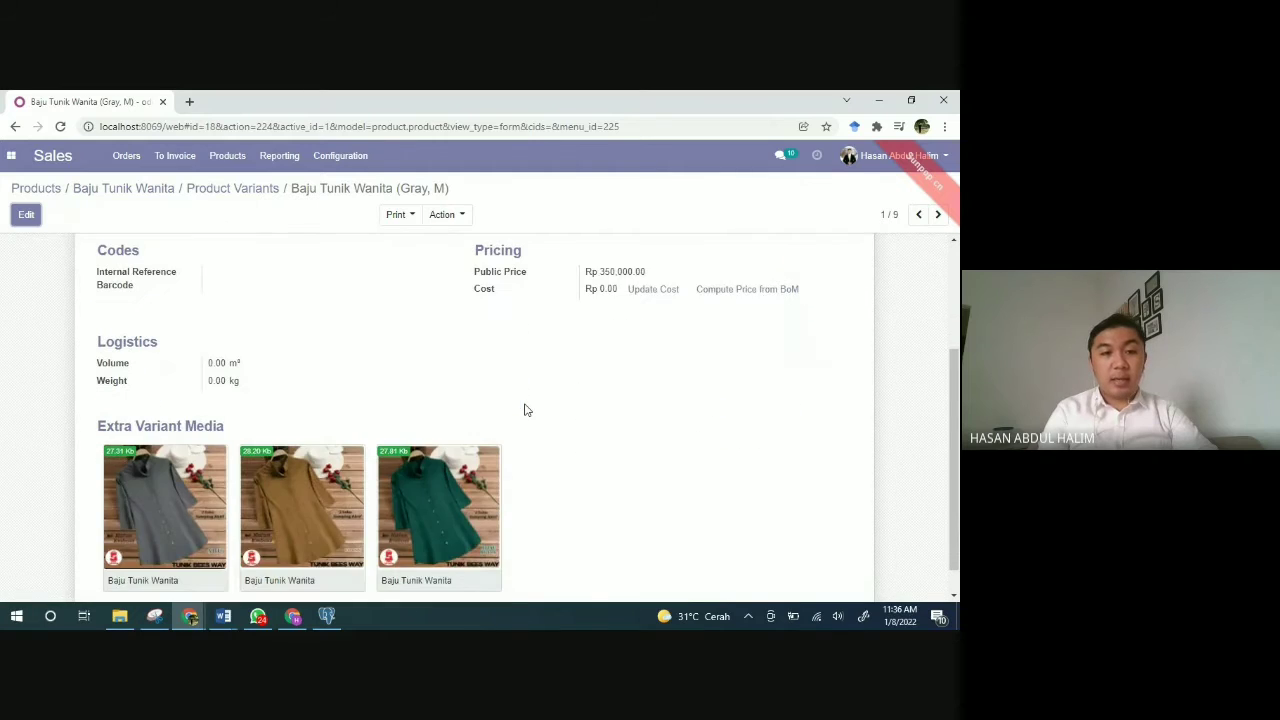
{"action": "scroll", "coordinate": [525, 410], "scroll_direction": "up", "scroll_amount": 2}
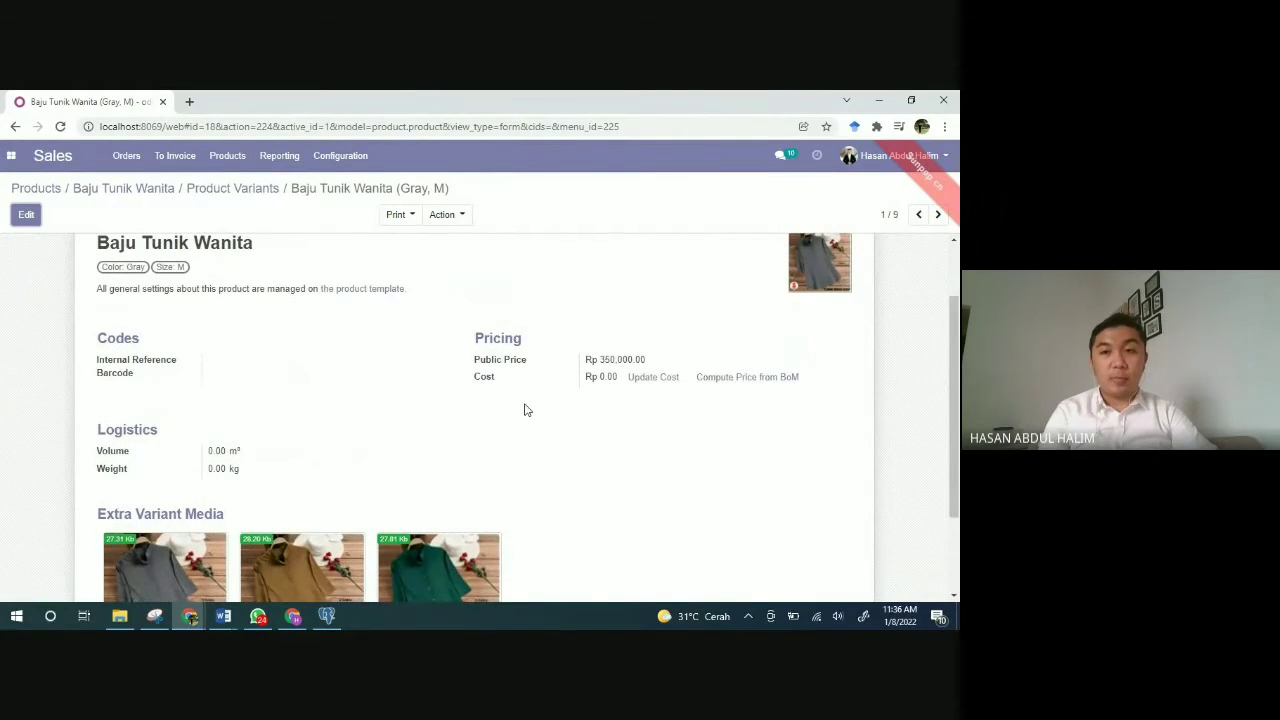
{"action": "scroll", "coordinate": [525, 410], "scroll_direction": "up", "scroll_amount": 1}
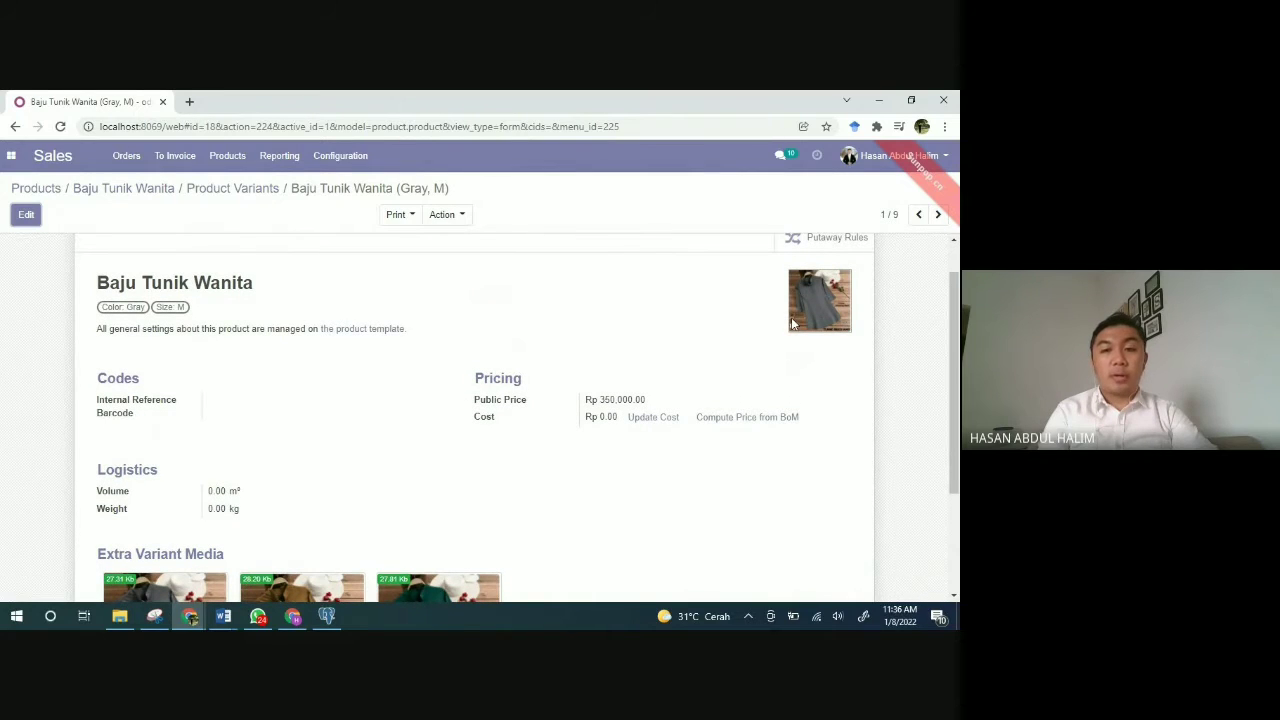
{"action": "scroll", "coordinate": [563, 440], "scroll_direction": "down", "scroll_amount": 3}
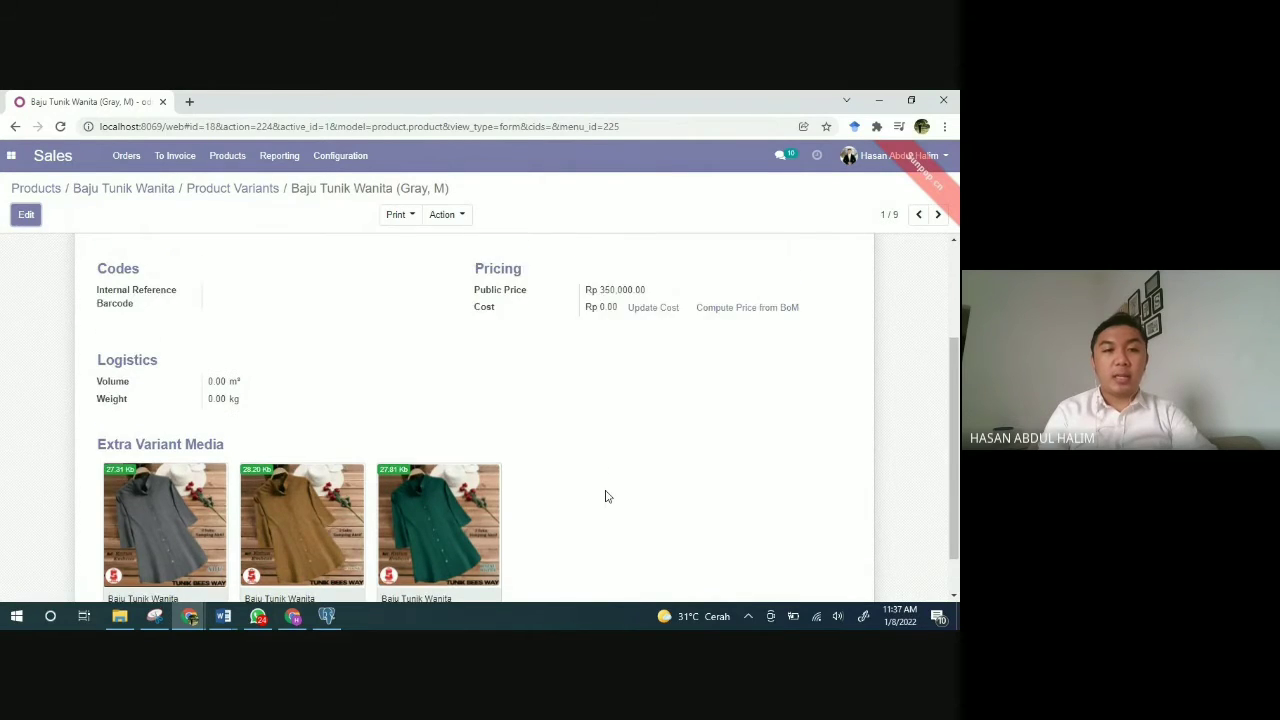
{"action": "scroll", "coordinate": [605, 497], "scroll_direction": "up", "scroll_amount": 3}
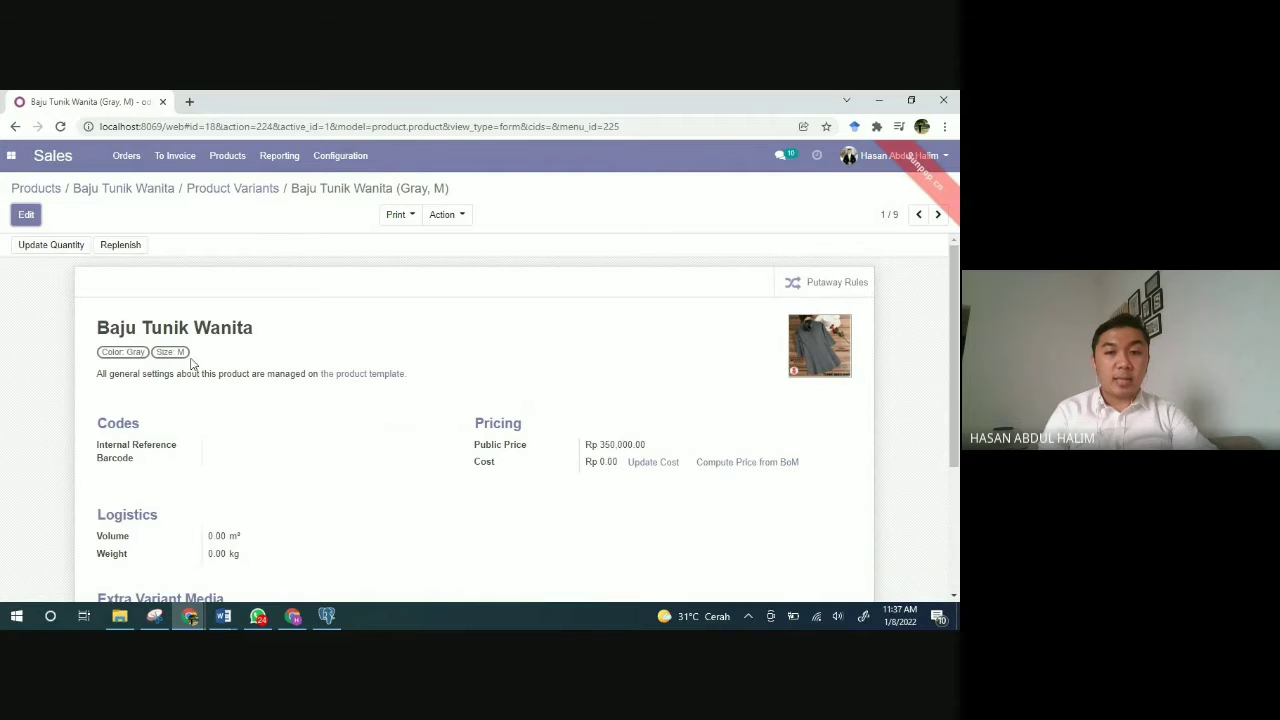
{"action": "scroll", "coordinate": [332, 417], "scroll_direction": "down", "scroll_amount": 3}
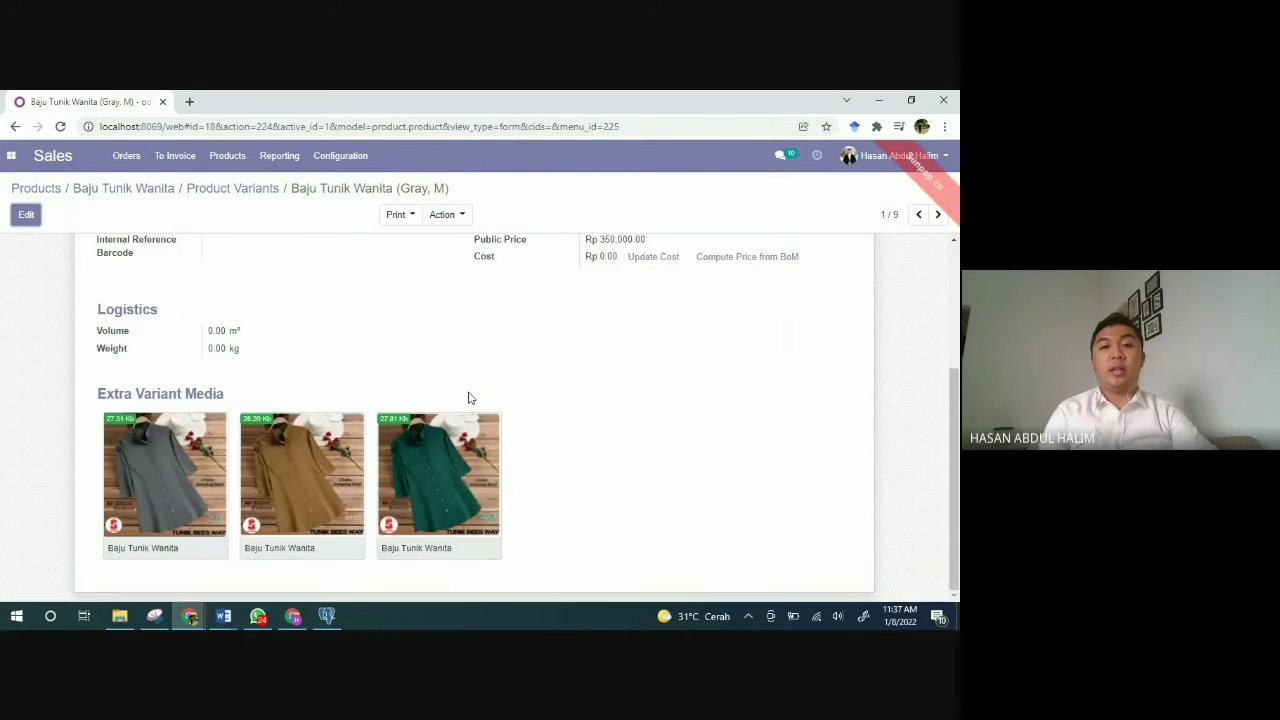
{"action": "scroll", "coordinate": [468, 398], "scroll_direction": "up", "scroll_amount": 5}
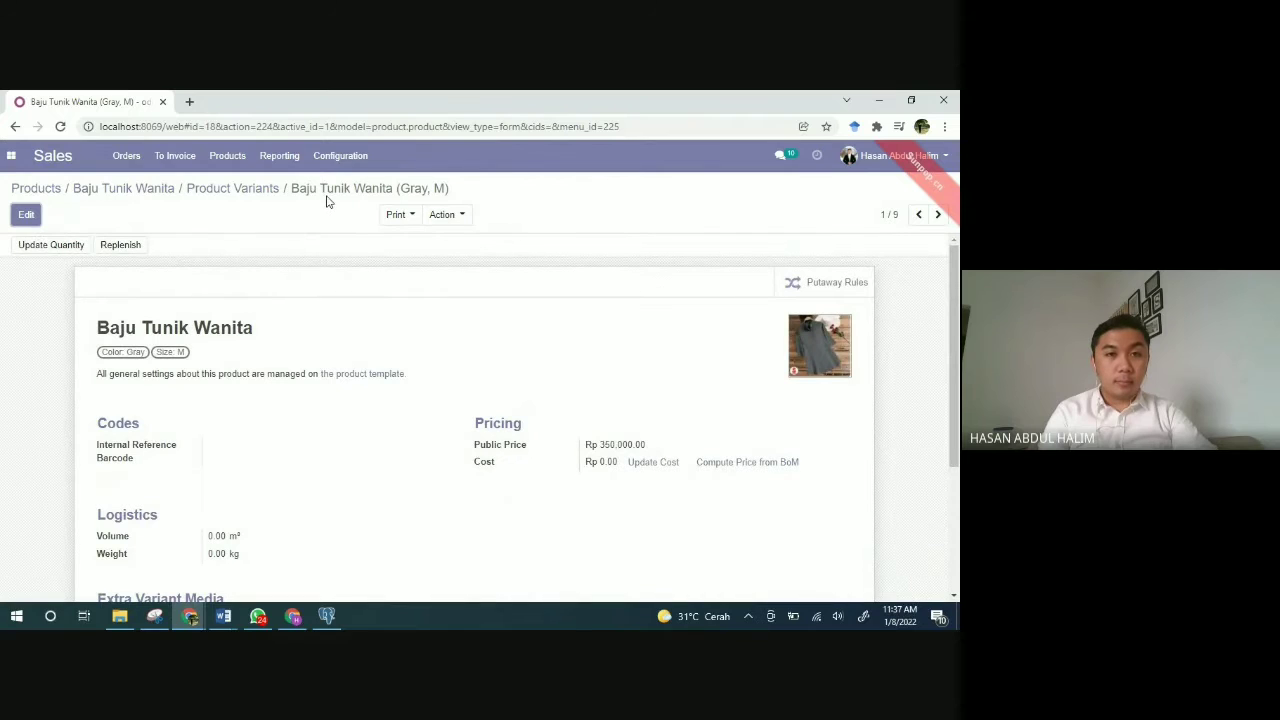
{"action": "left_click", "coordinate": [243, 192]}
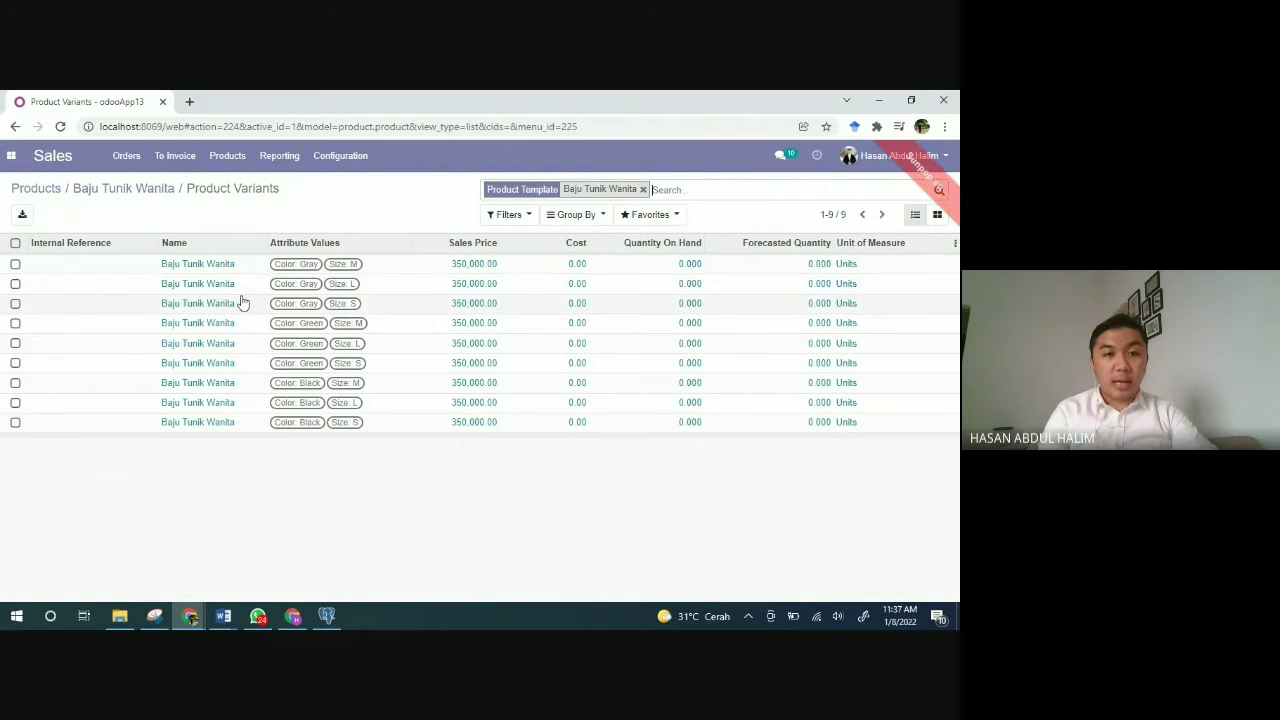
{"action": "left_click", "coordinate": [195, 344]}
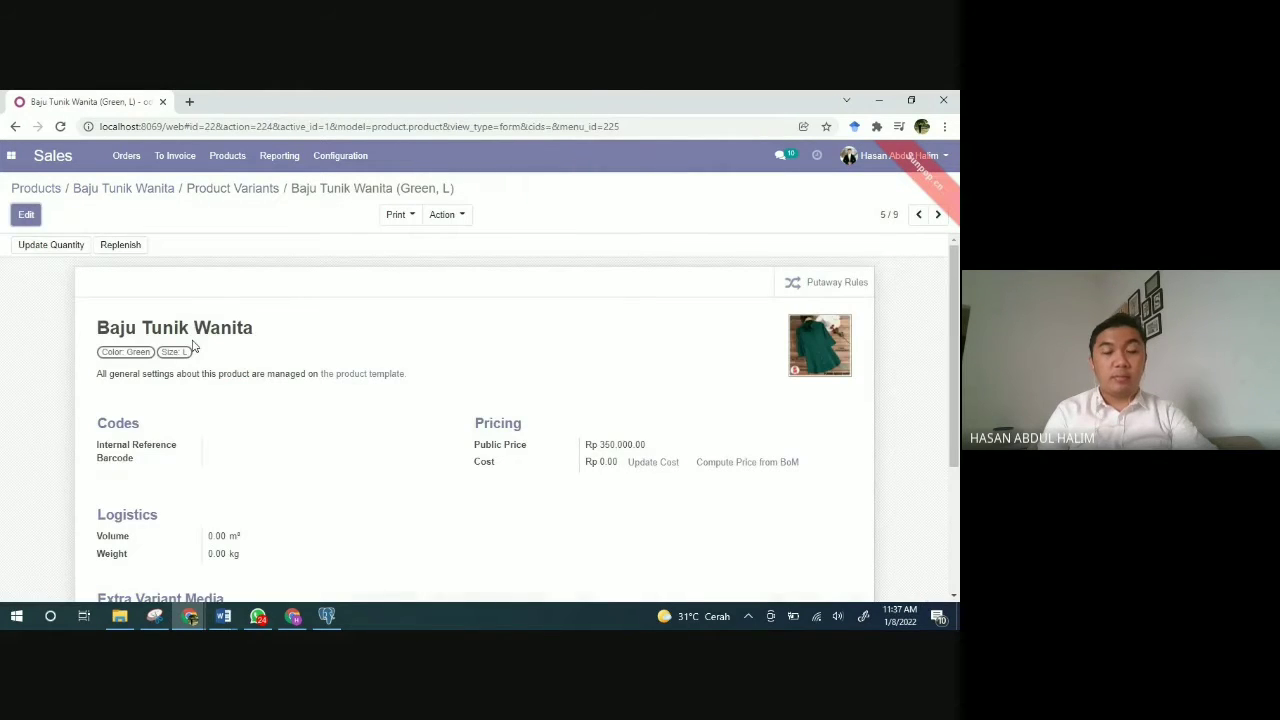
{"action": "scroll", "coordinate": [377, 445], "scroll_direction": "down", "scroll_amount": 2}
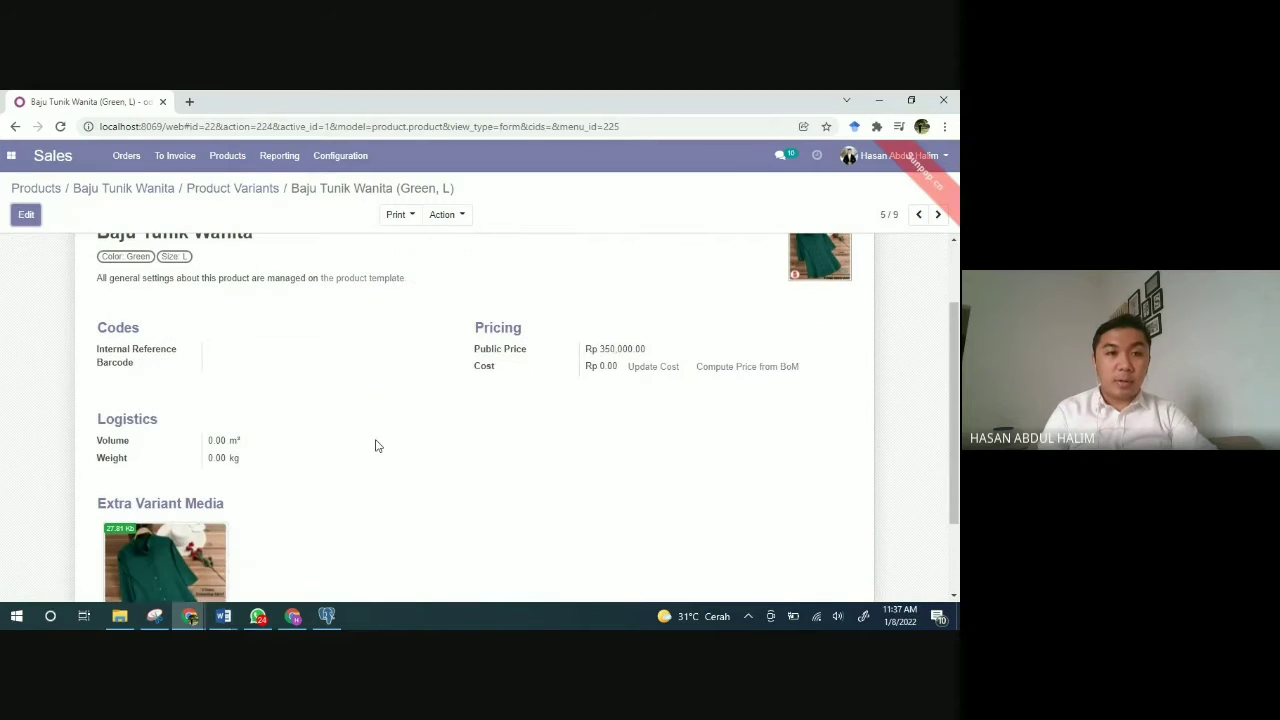
{"action": "scroll", "coordinate": [377, 445], "scroll_direction": "down", "scroll_amount": 1}
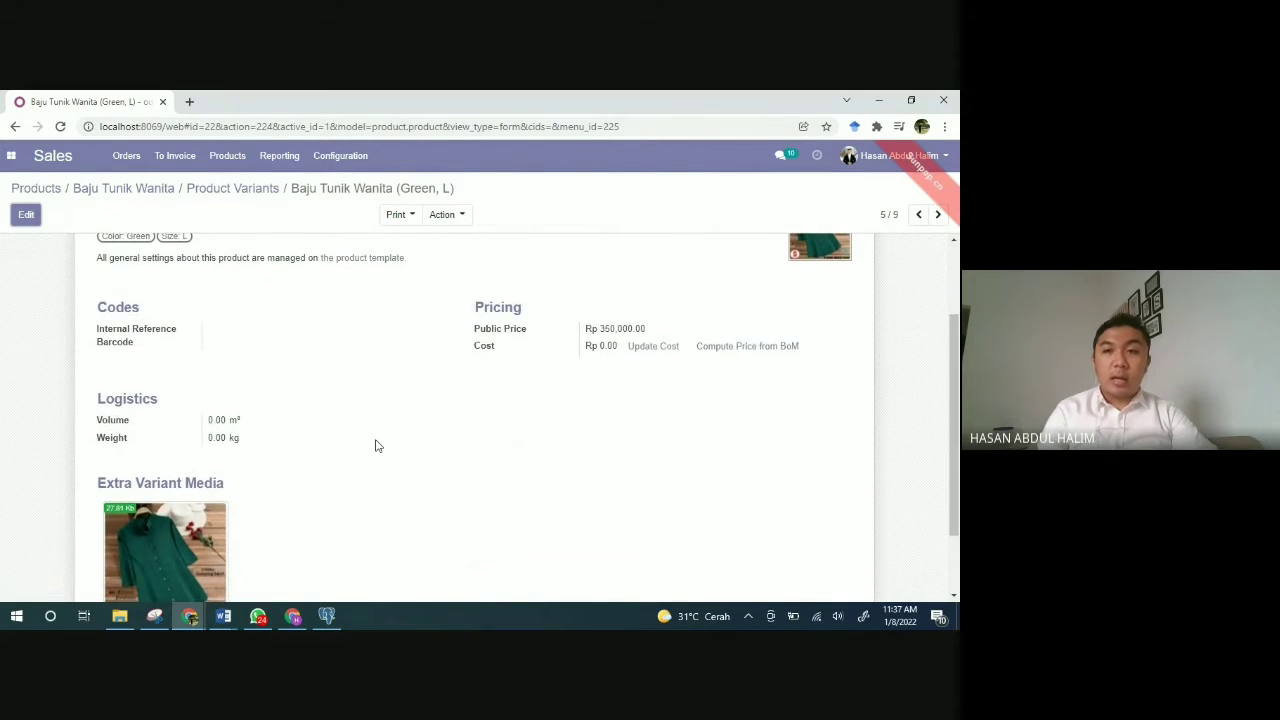
{"action": "scroll", "coordinate": [377, 445], "scroll_direction": "up", "scroll_amount": 1}
{"action": "scroll", "coordinate": [377, 445], "scroll_direction": "down", "scroll_amount": 3}
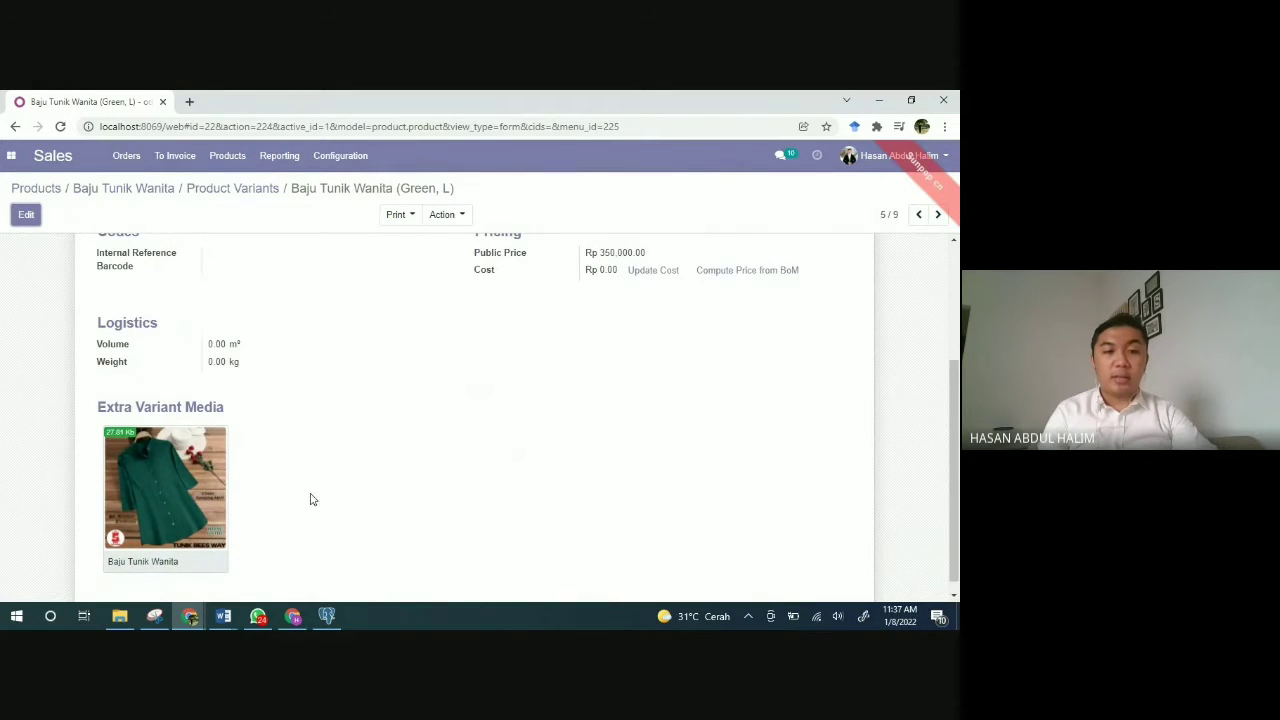
{"action": "scroll", "coordinate": [424, 495], "scroll_direction": "up", "scroll_amount": 3}
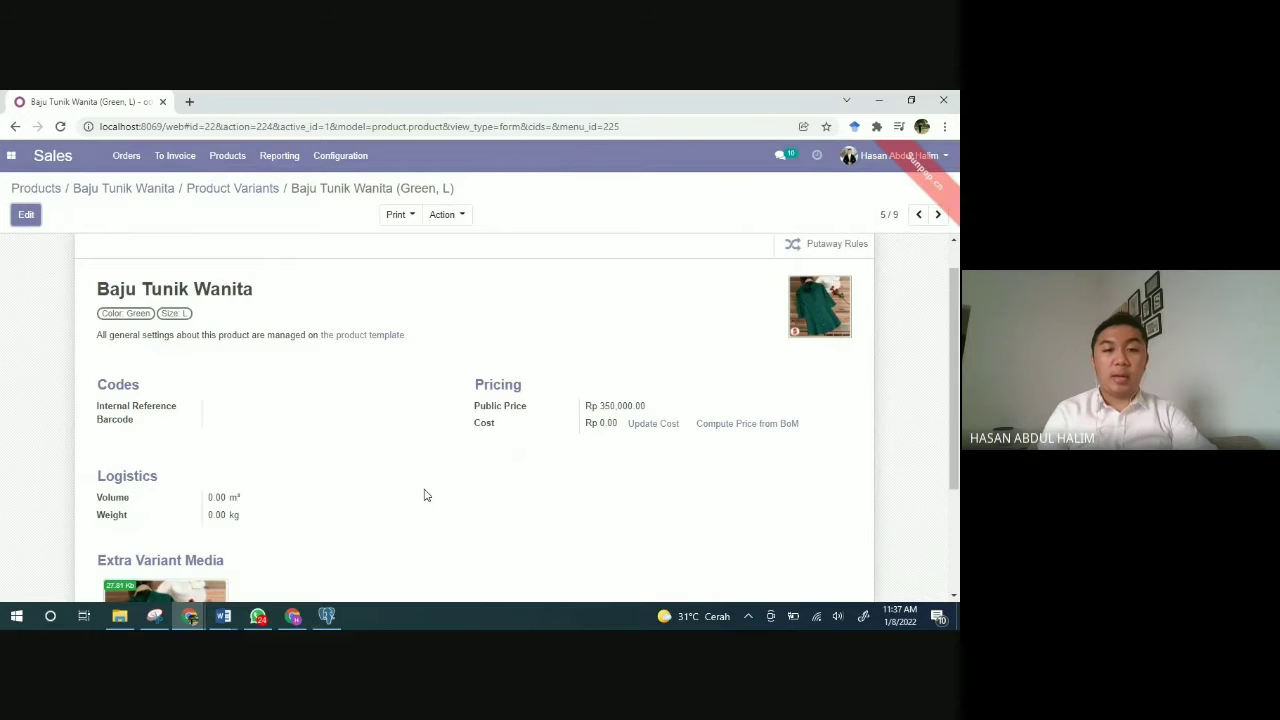
{"action": "scroll", "coordinate": [424, 495], "scroll_direction": "up", "scroll_amount": 1}
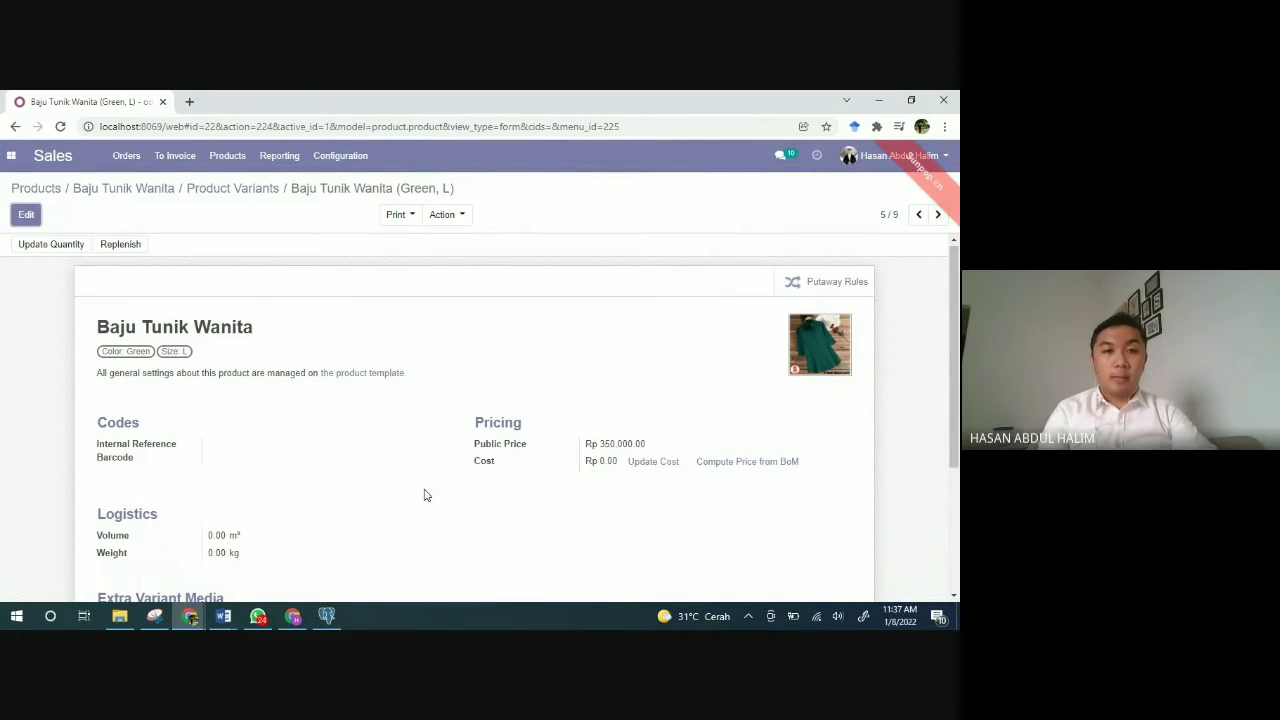
{"action": "left_click", "coordinate": [240, 190]}
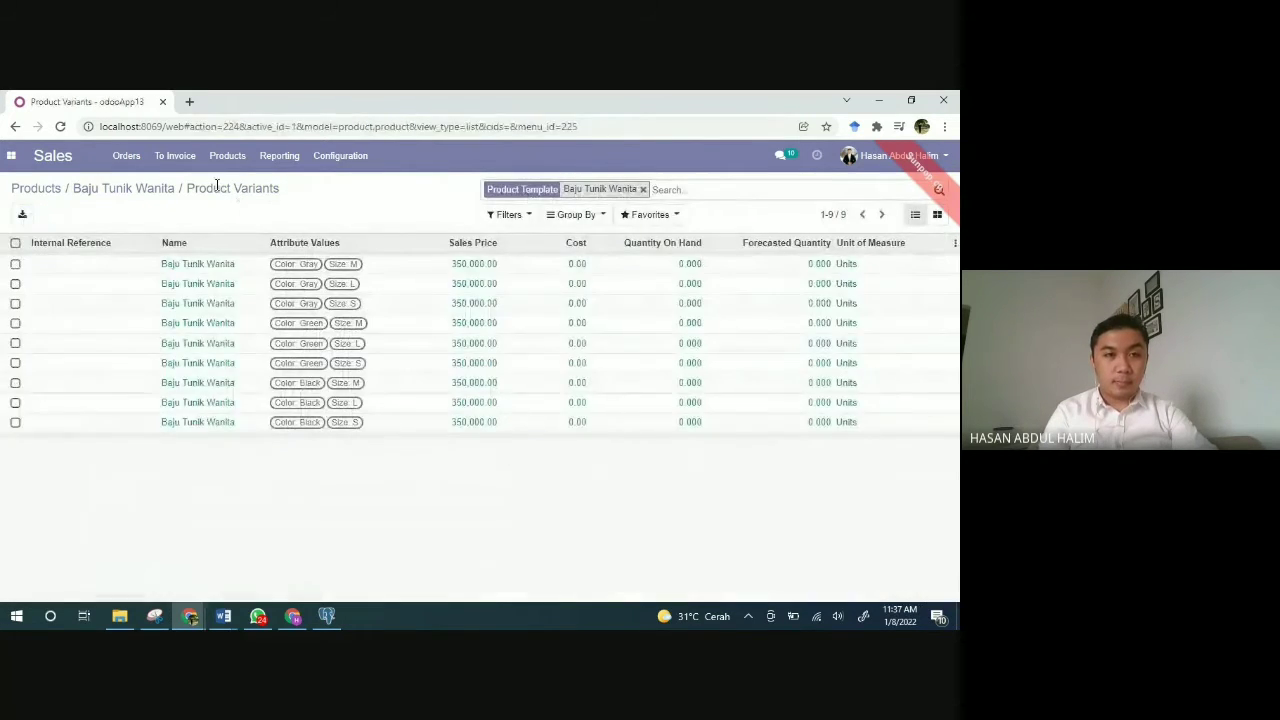
Step: Go back through the breadcrumb to the Baju Tunik Wanita product record
{"action": "left_click", "coordinate": [147, 192]}
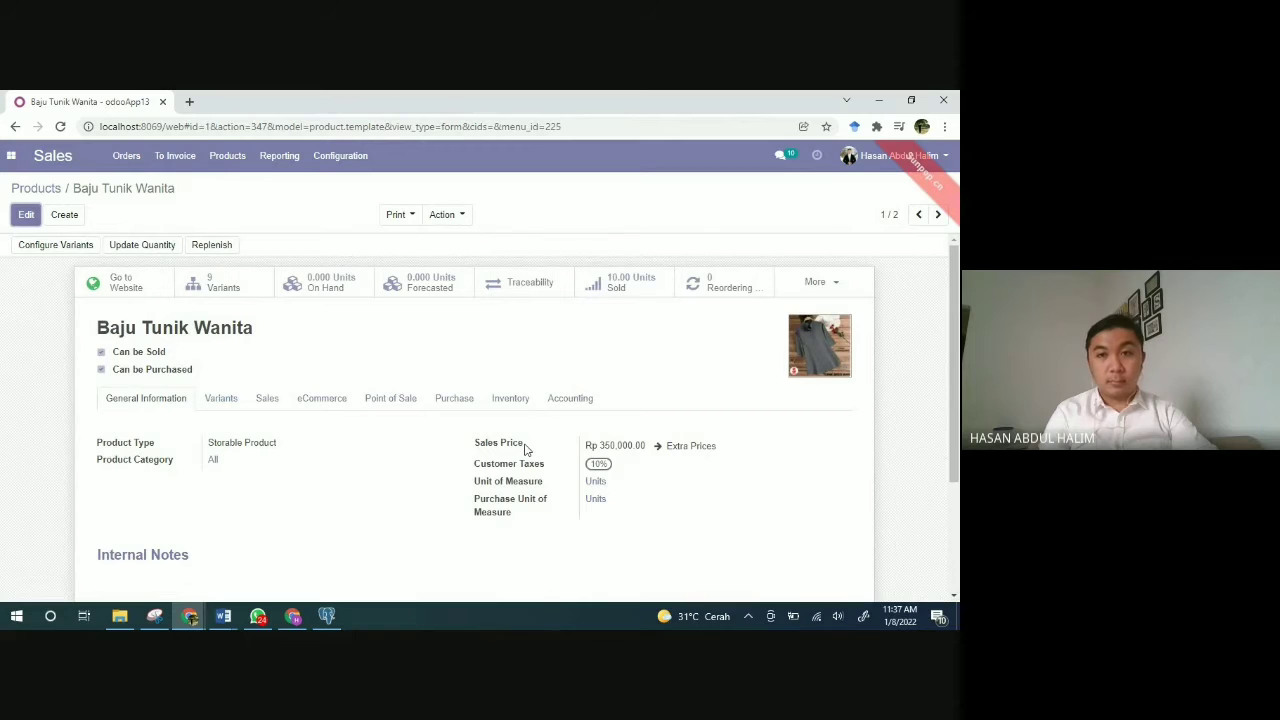
{"action": "scroll", "coordinate": [637, 459], "scroll_direction": "down", "scroll_amount": 1}
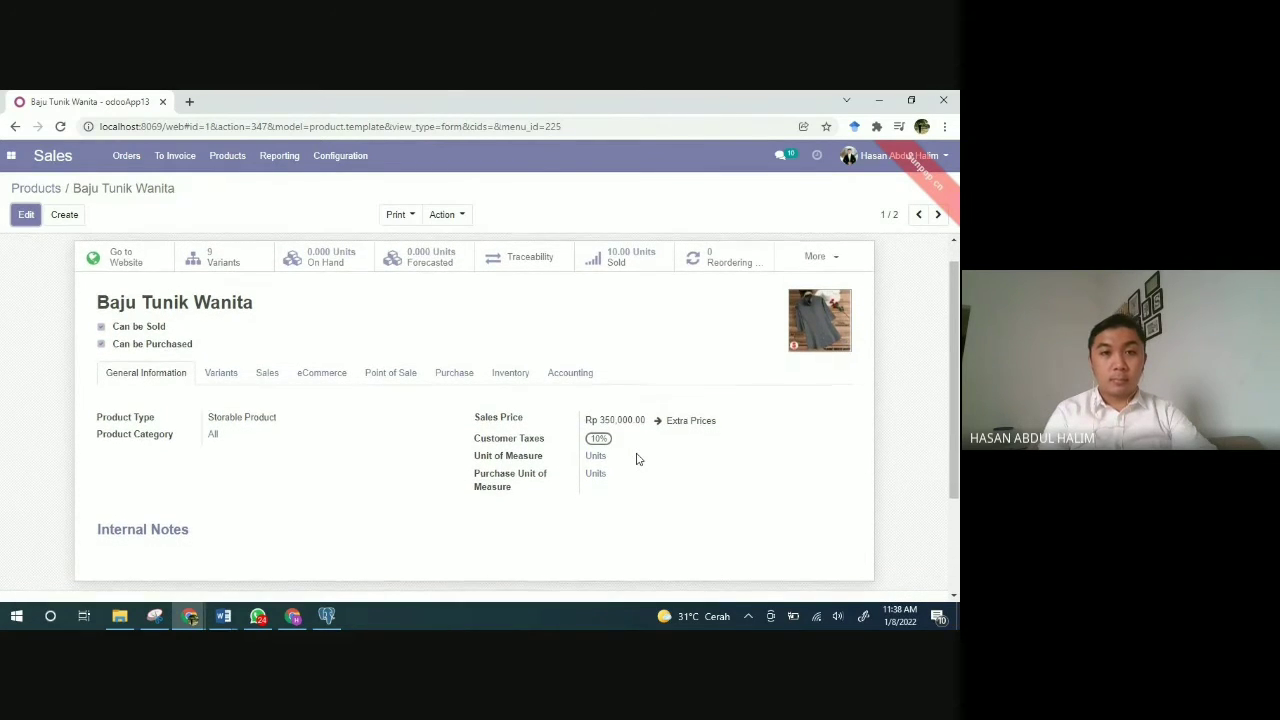
Step: Check the product's additional statistics list, then close it
{"action": "scroll", "coordinate": [637, 459], "scroll_direction": "up", "scroll_amount": 1}
{"action": "scroll", "coordinate": [637, 459], "scroll_direction": "up", "scroll_amount": 1}
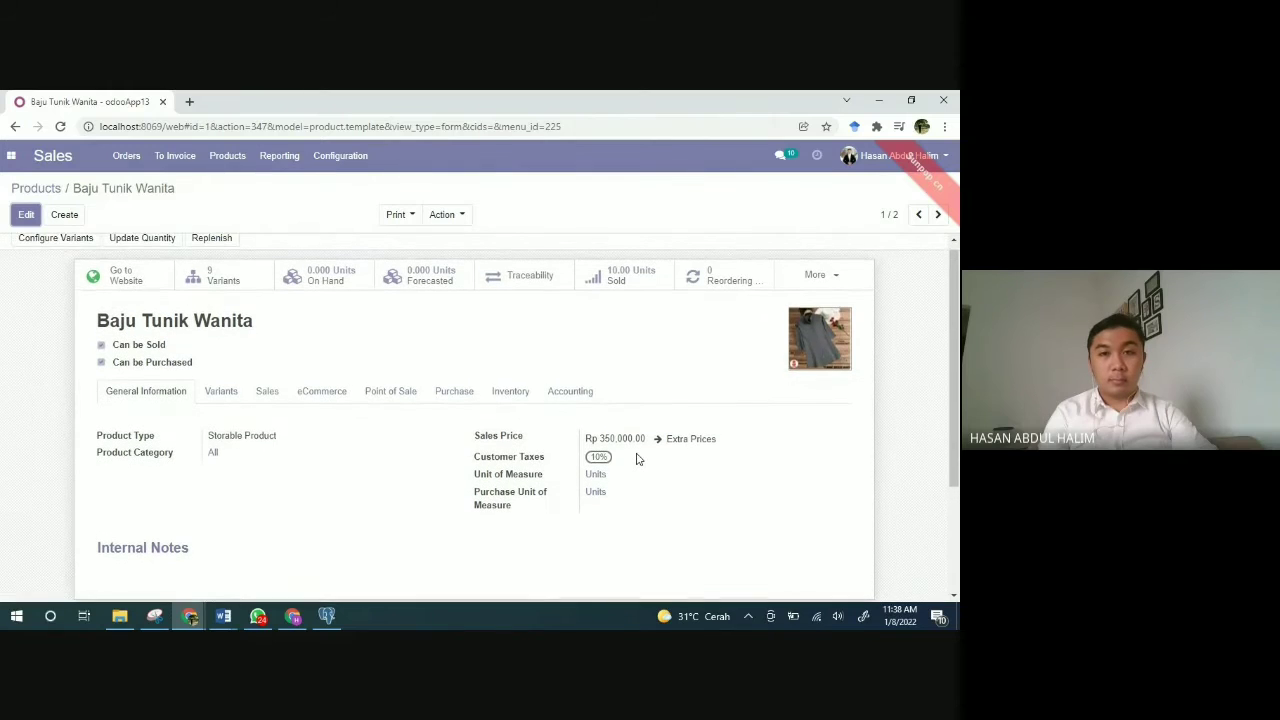
{"action": "left_click", "coordinate": [837, 282]}
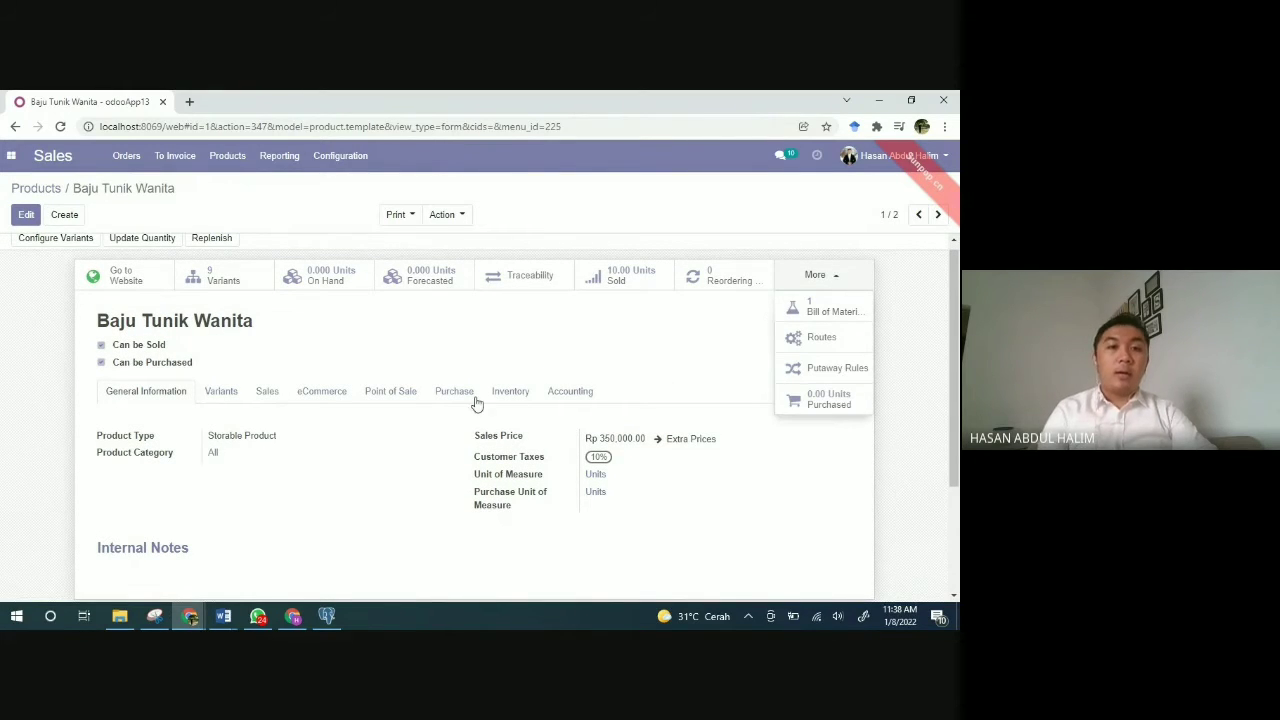
{"action": "left_click", "coordinate": [406, 466]}
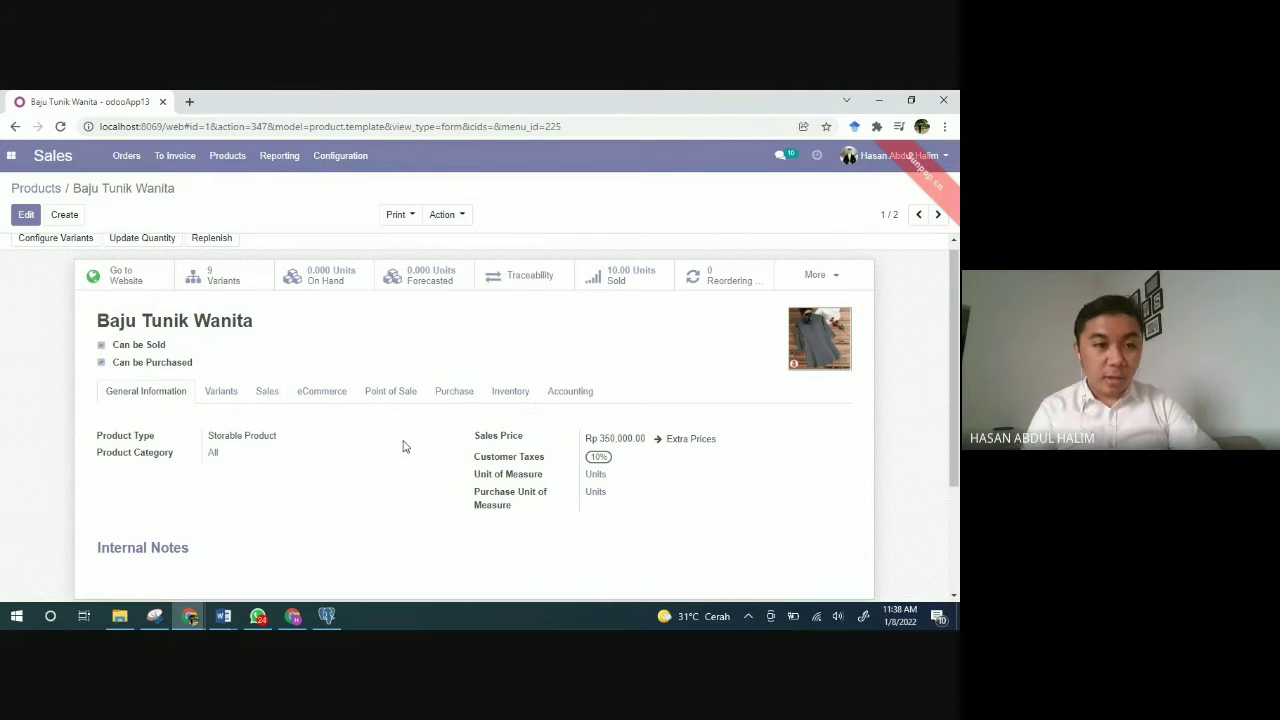
Step: Review the Color and Size attributes, then the Sales tab's Ordered quantities policy and description
{"action": "scroll", "coordinate": [400, 446], "scroll_direction": "down", "scroll_amount": 1}
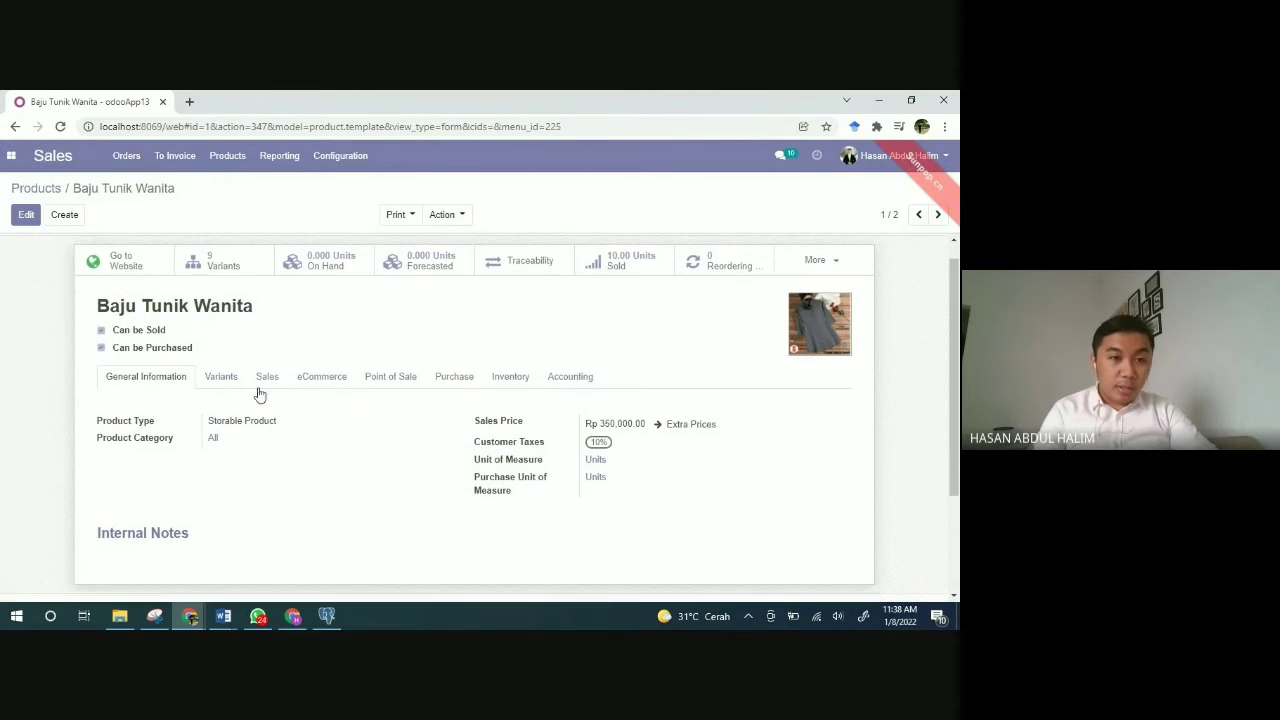
{"action": "left_click", "coordinate": [238, 385]}
{"action": "left_click", "coordinate": [267, 383]}
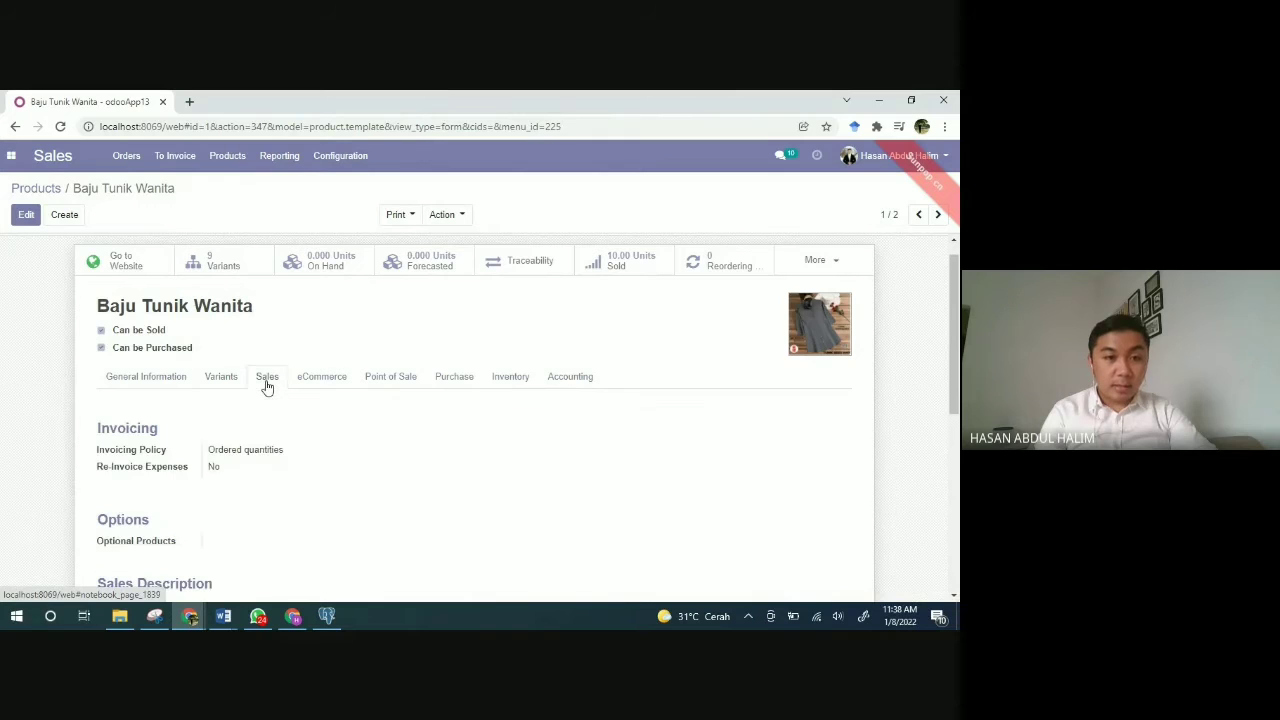
{"action": "scroll", "coordinate": [357, 454], "scroll_direction": "down", "scroll_amount": 2}
{"action": "scroll", "coordinate": [357, 454], "scroll_direction": "down", "scroll_amount": 2}
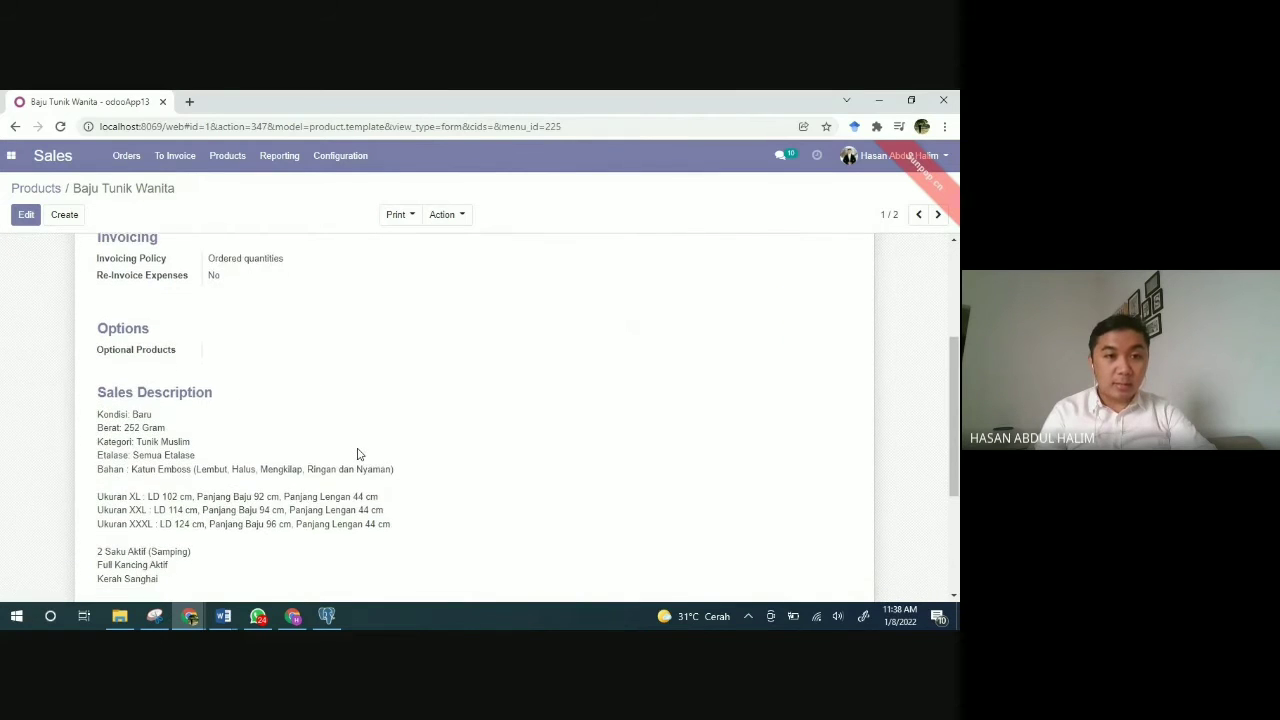
{"action": "scroll", "coordinate": [357, 454], "scroll_direction": "down", "scroll_amount": 1}
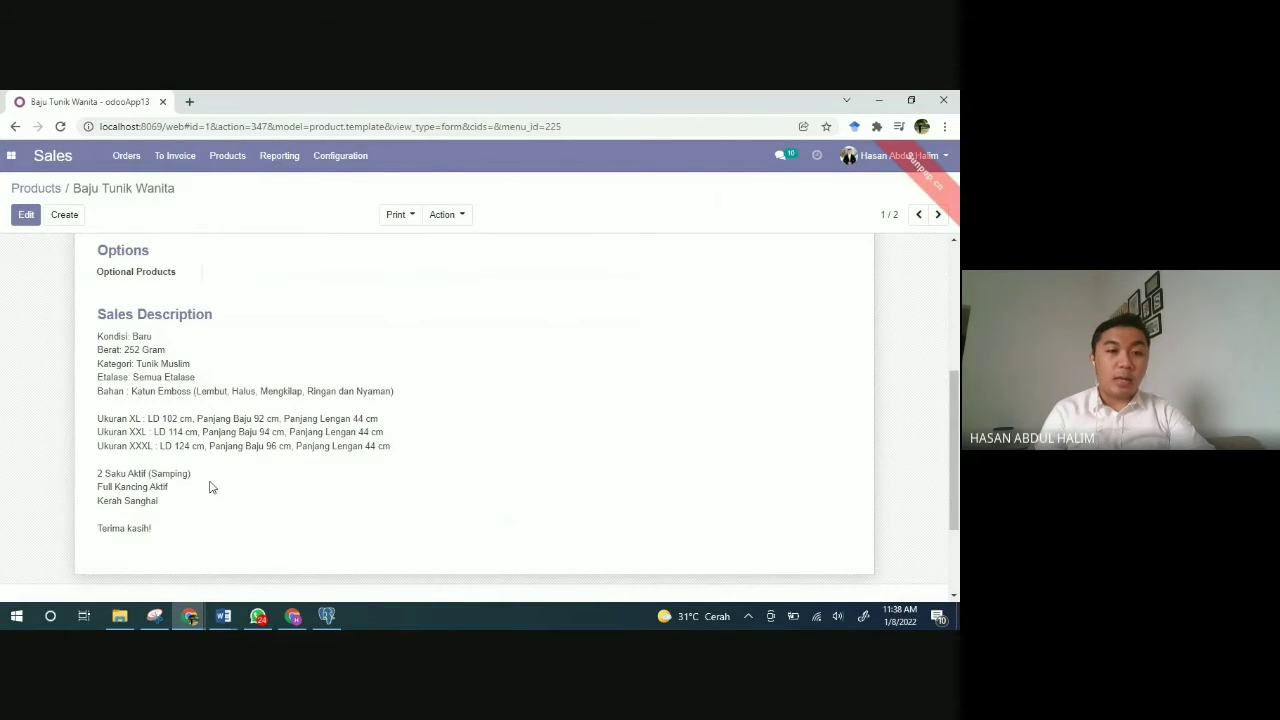
{"action": "scroll", "coordinate": [329, 472], "scroll_direction": "up", "scroll_amount": 5}
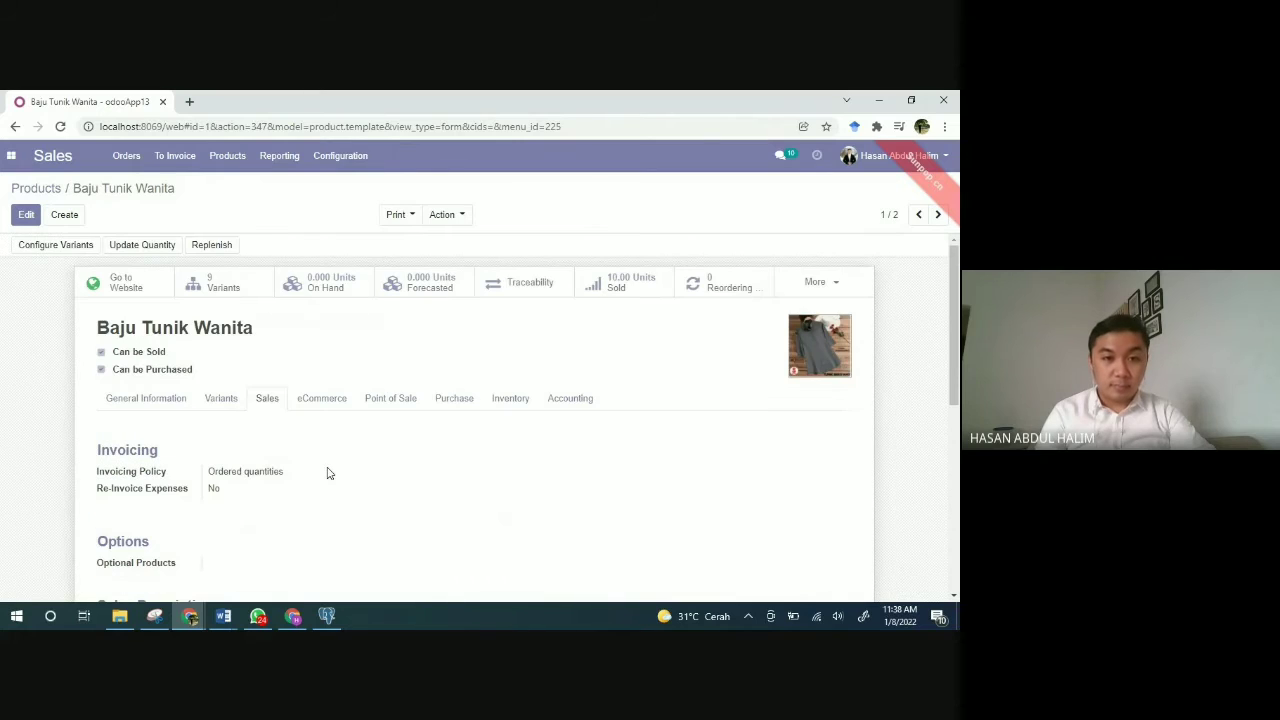
Step: Review the Purchase tab: no vendors, 10% vendor taxes, On received quantities control policy
{"action": "left_click", "coordinate": [451, 404]}
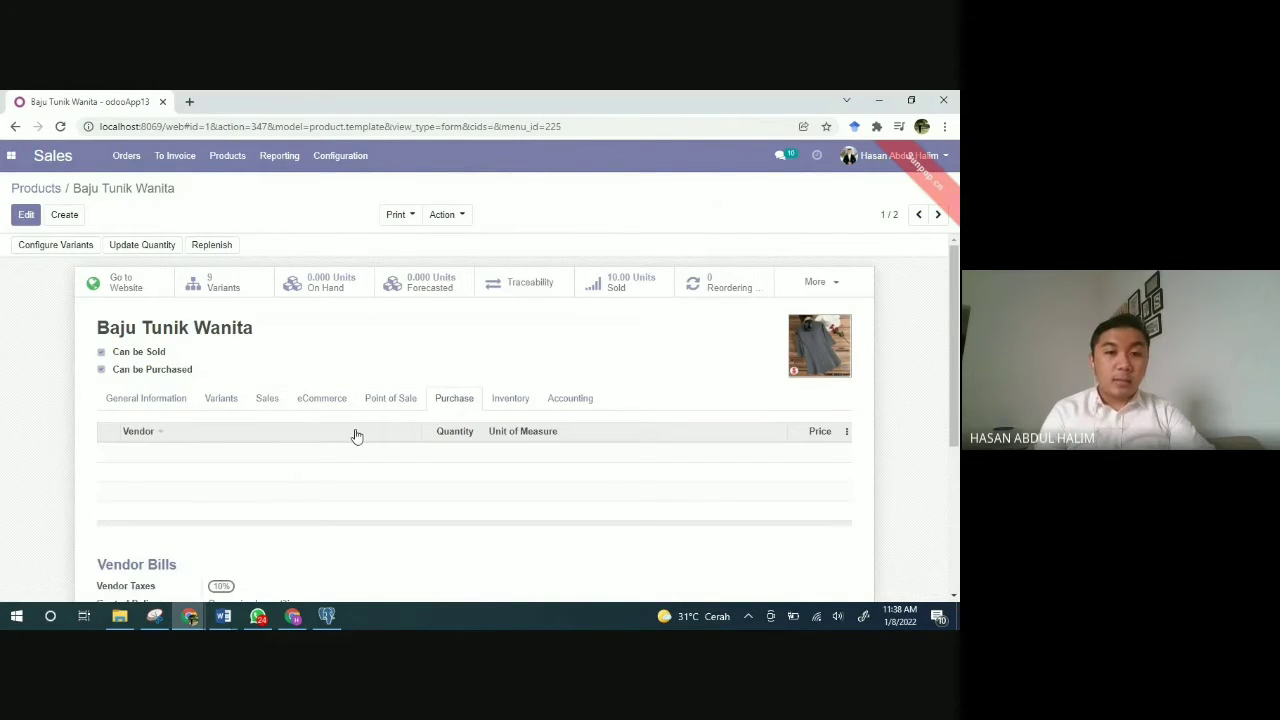
{"action": "scroll", "coordinate": [356, 436], "scroll_direction": "down", "scroll_amount": 1}
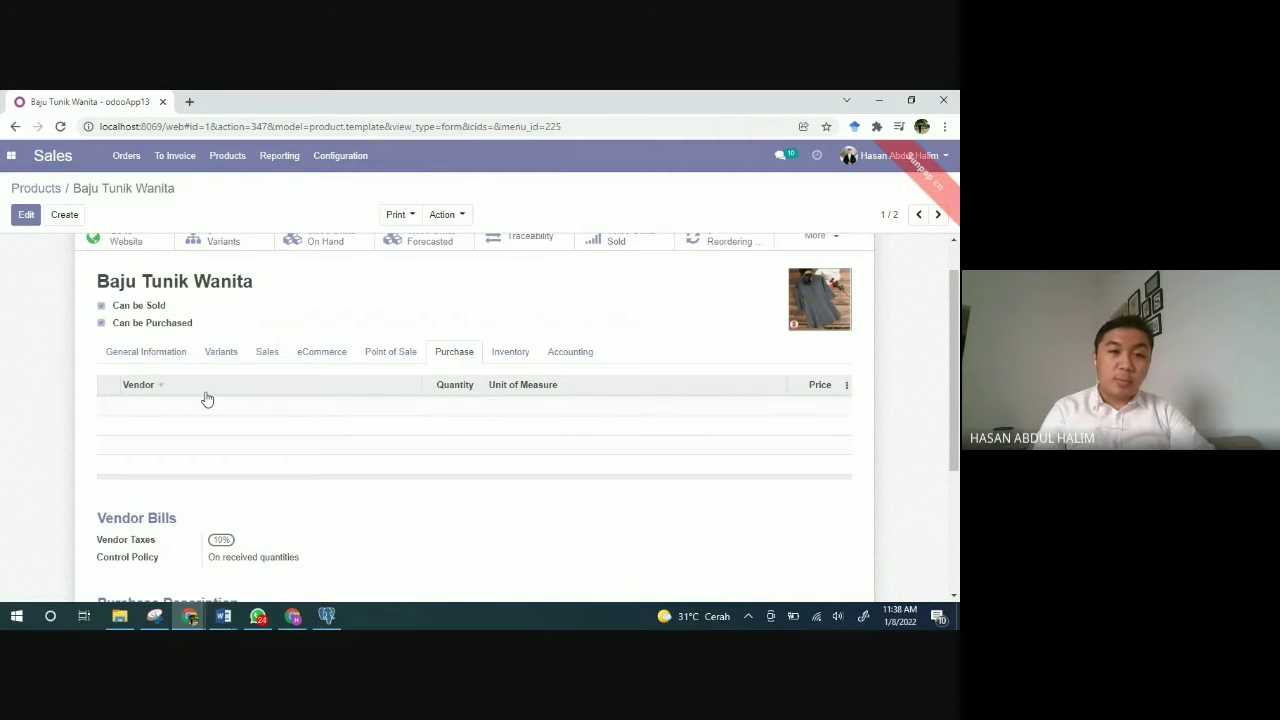
{"action": "scroll", "coordinate": [498, 394], "scroll_direction": "up", "scroll_amount": 1}
{"action": "scroll", "coordinate": [498, 394], "scroll_direction": "up", "scroll_amount": 1}
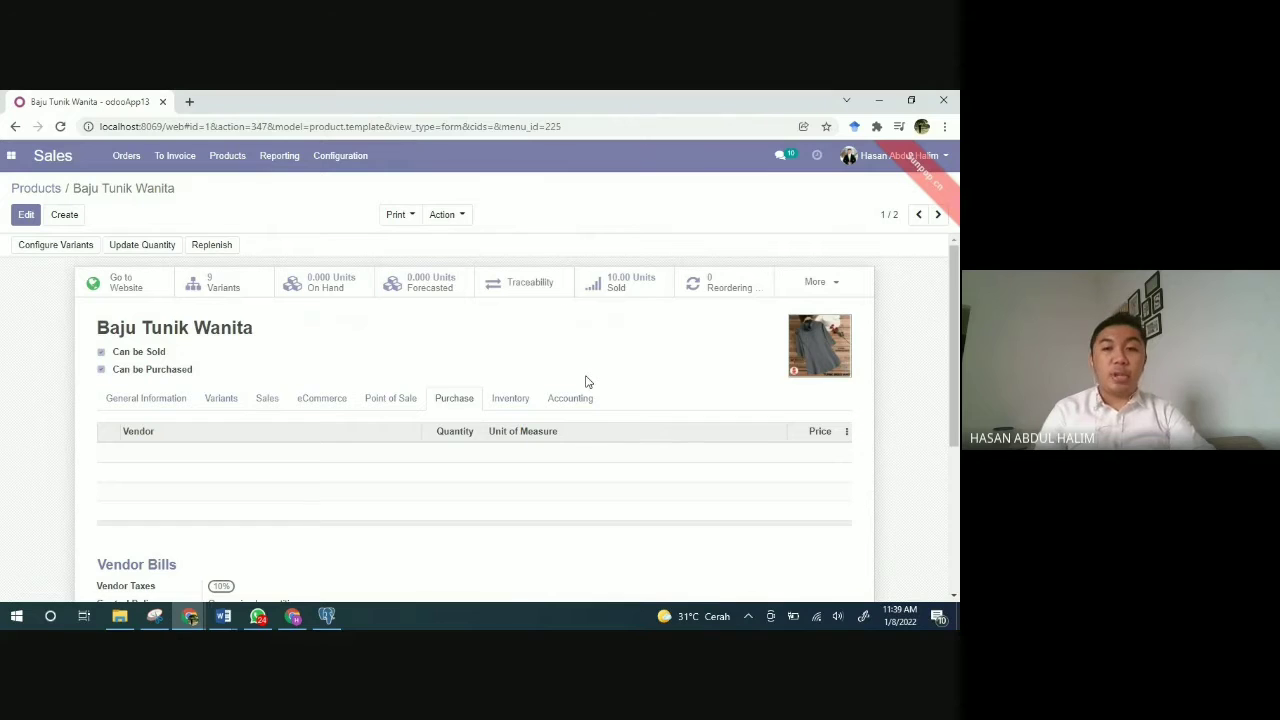
{"action": "left_click", "coordinate": [835, 288]}
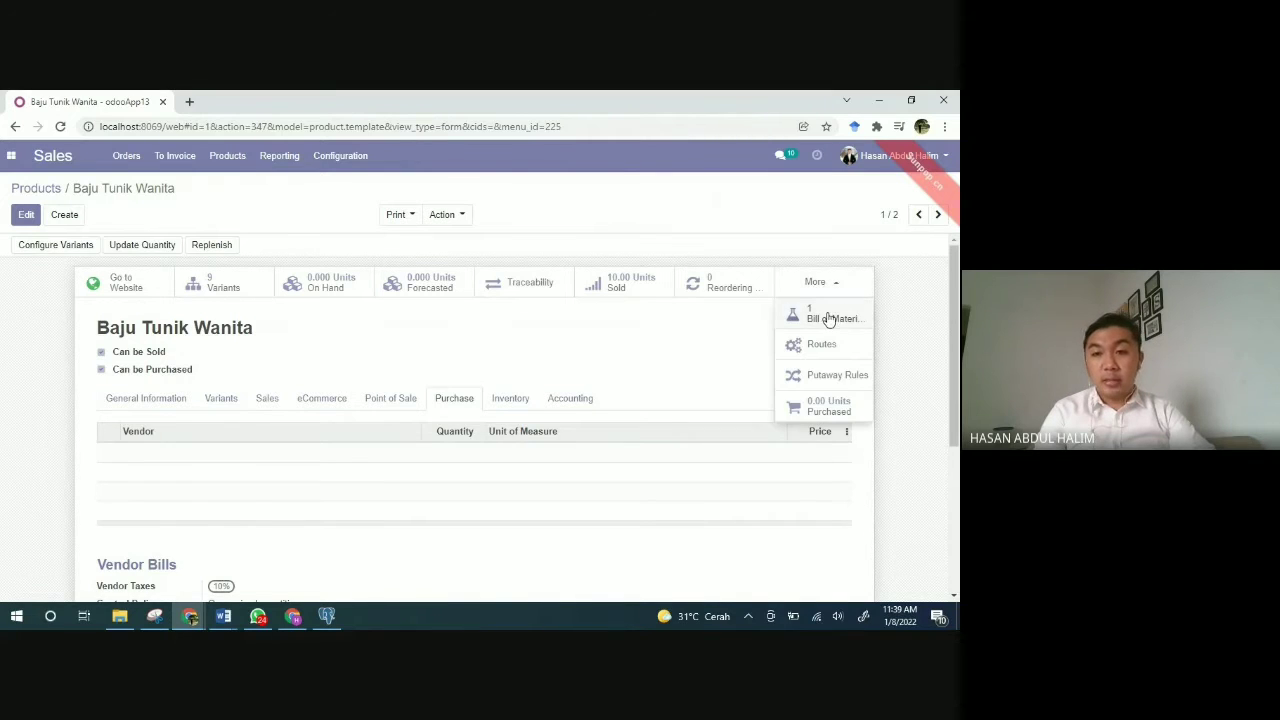
Step: Inspect bill of materials QQFX VTJX (Kain Emboss, Kancing Baju, Benang), then return to the product
{"action": "left_click", "coordinate": [829, 317]}
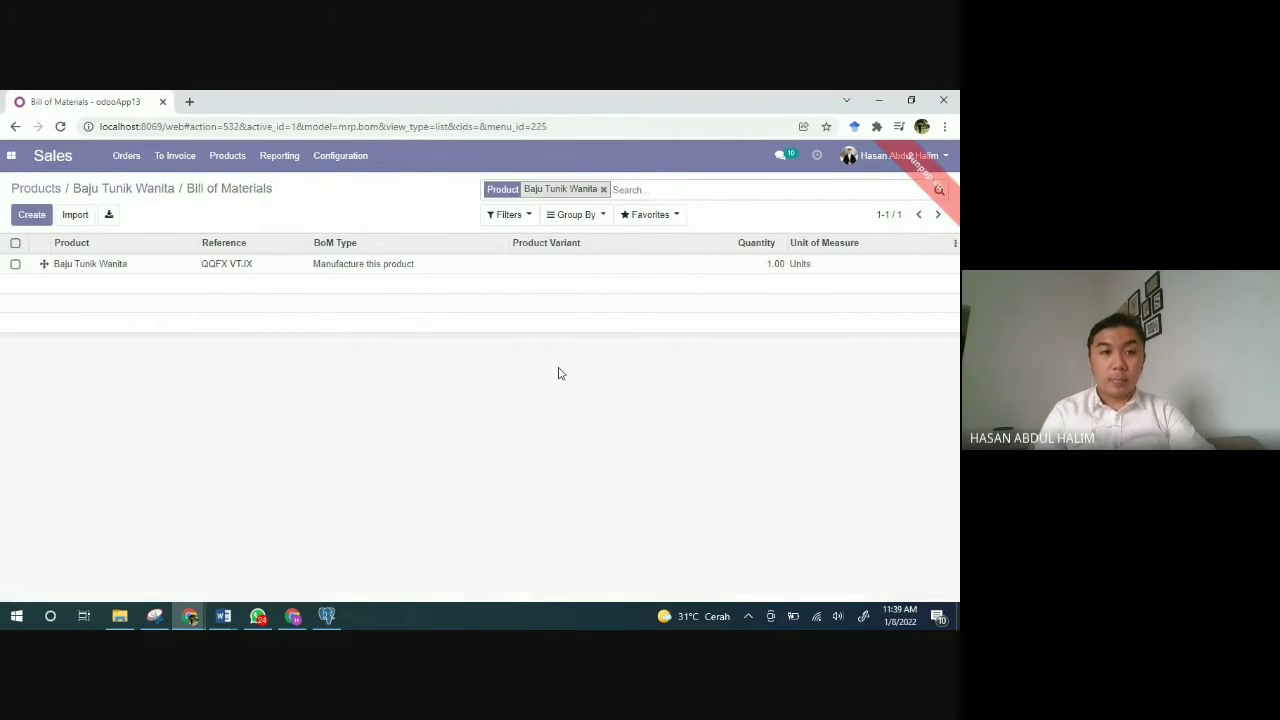
{"action": "left_click", "coordinate": [90, 266]}
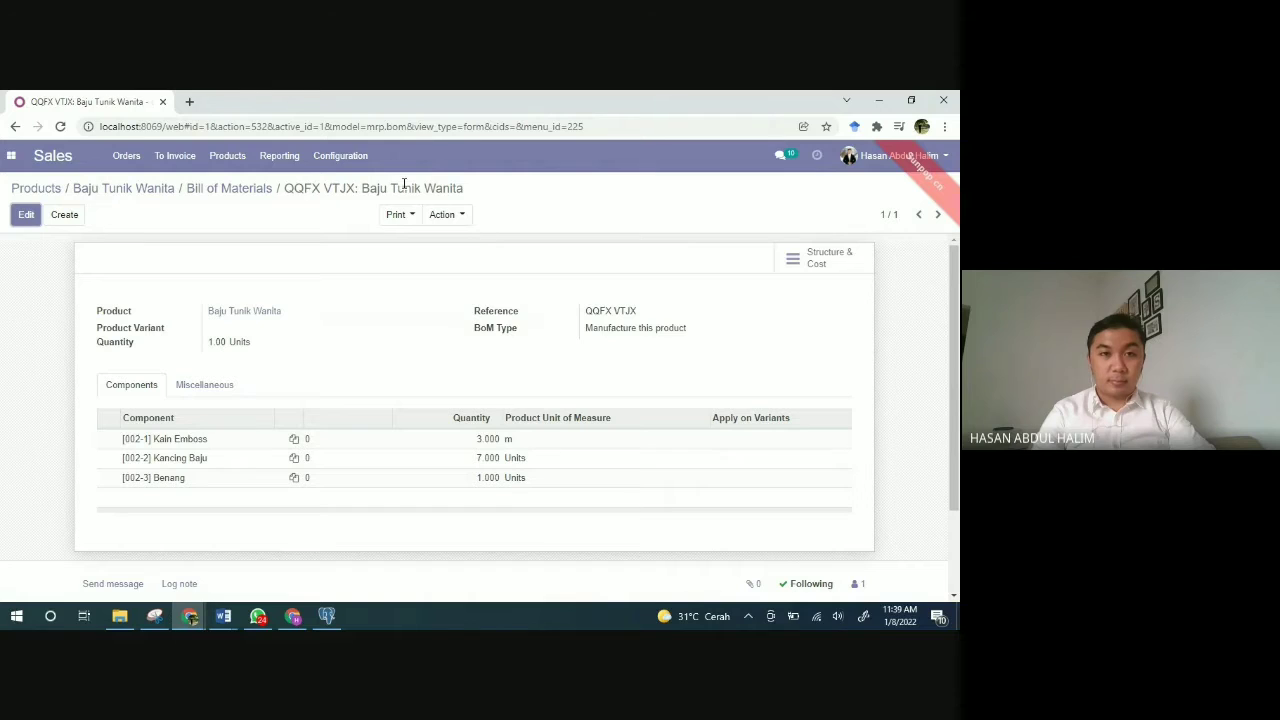
{"action": "left_click", "coordinate": [241, 187]}
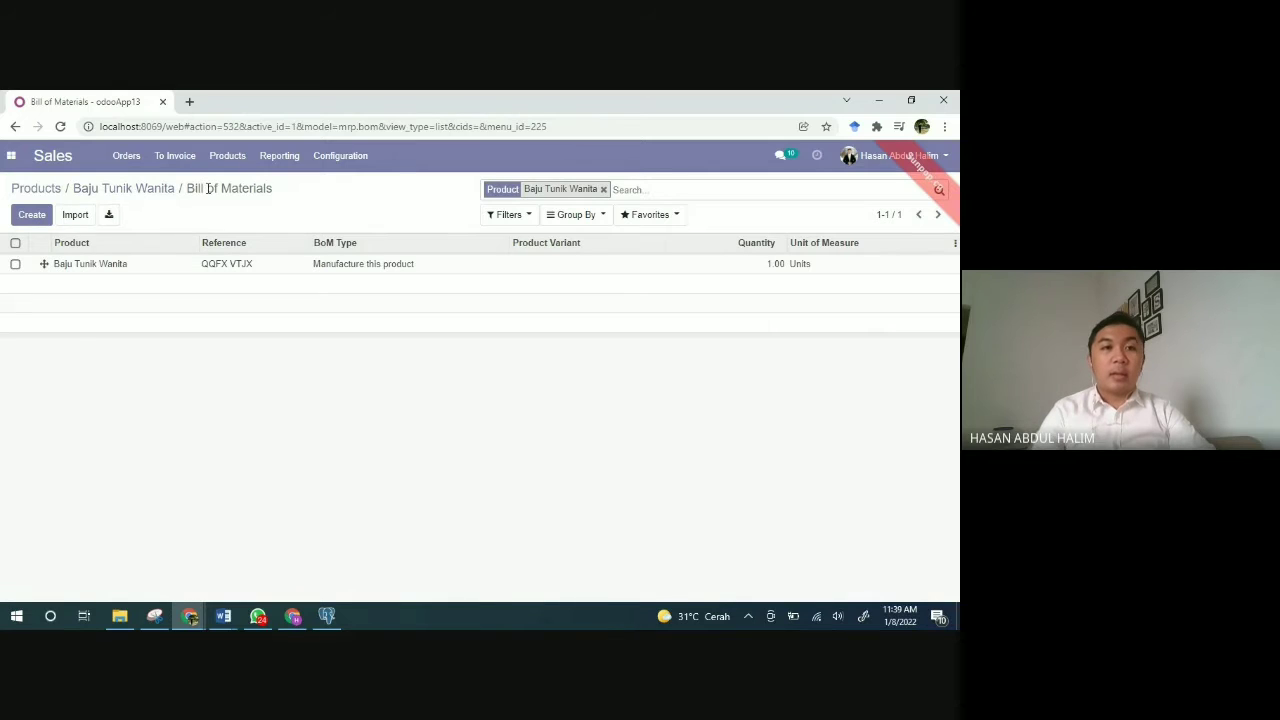
{"action": "left_click", "coordinate": [104, 263]}
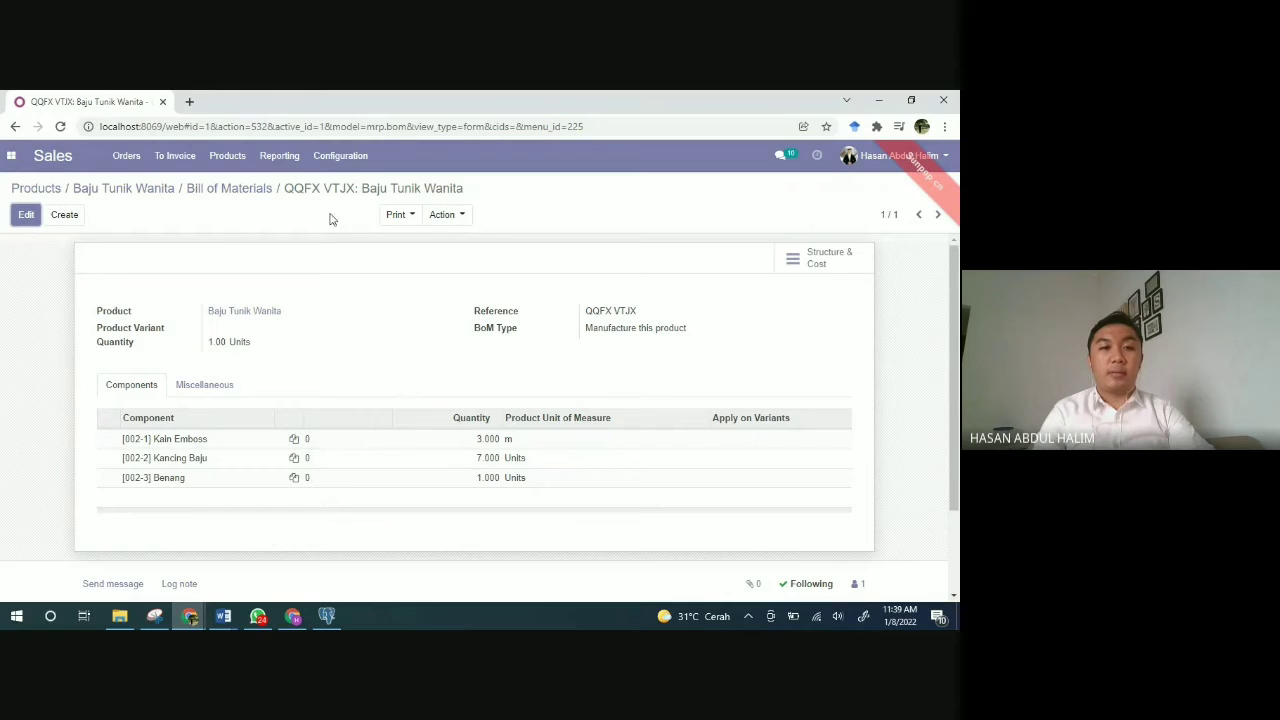
{"action": "left_click", "coordinate": [229, 189]}
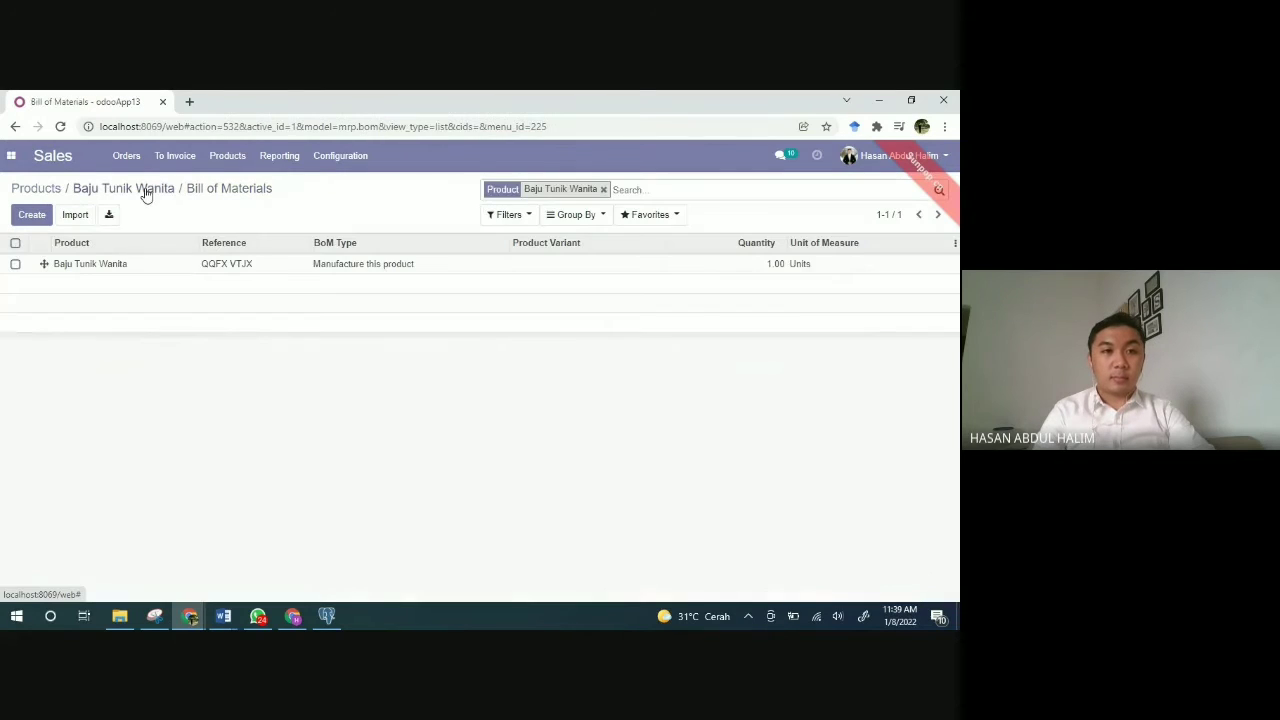
{"action": "left_click", "coordinate": [146, 190]}
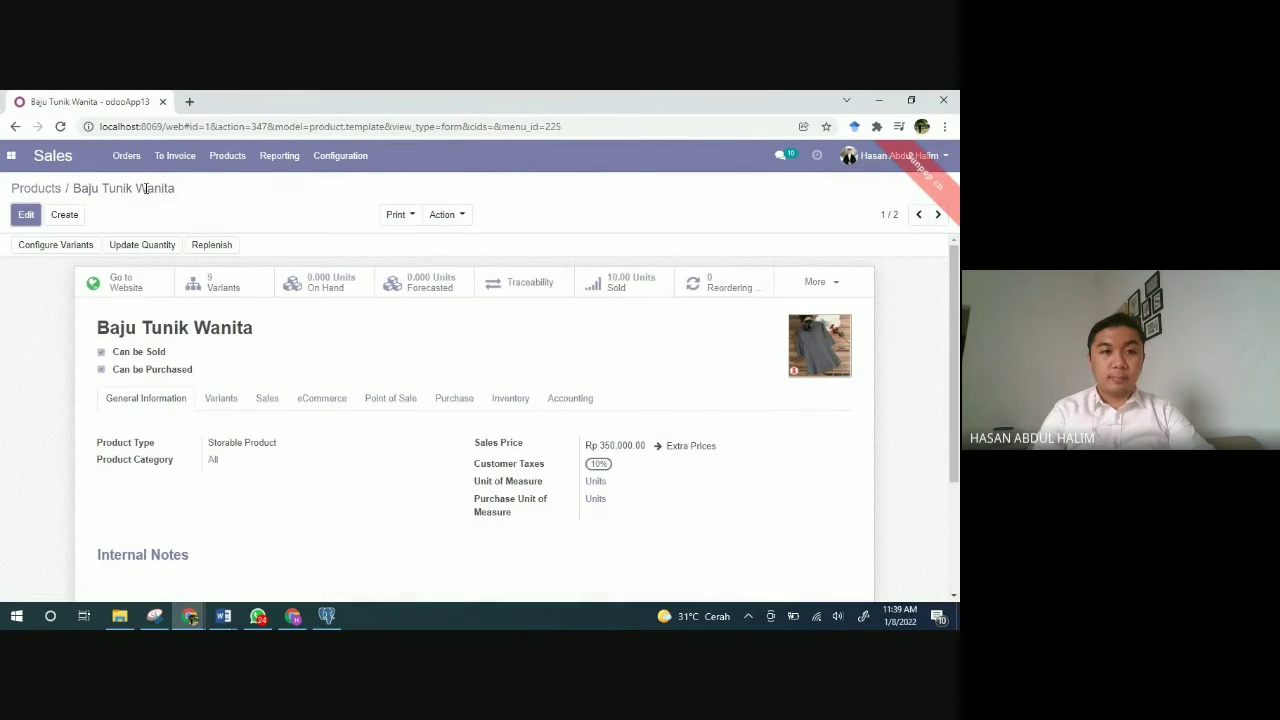
Step: Look over the product form and its More shortcuts, then bring up the Odoo apps menu
{"action": "scroll", "coordinate": [445, 428], "scroll_direction": "down", "scroll_amount": 2}
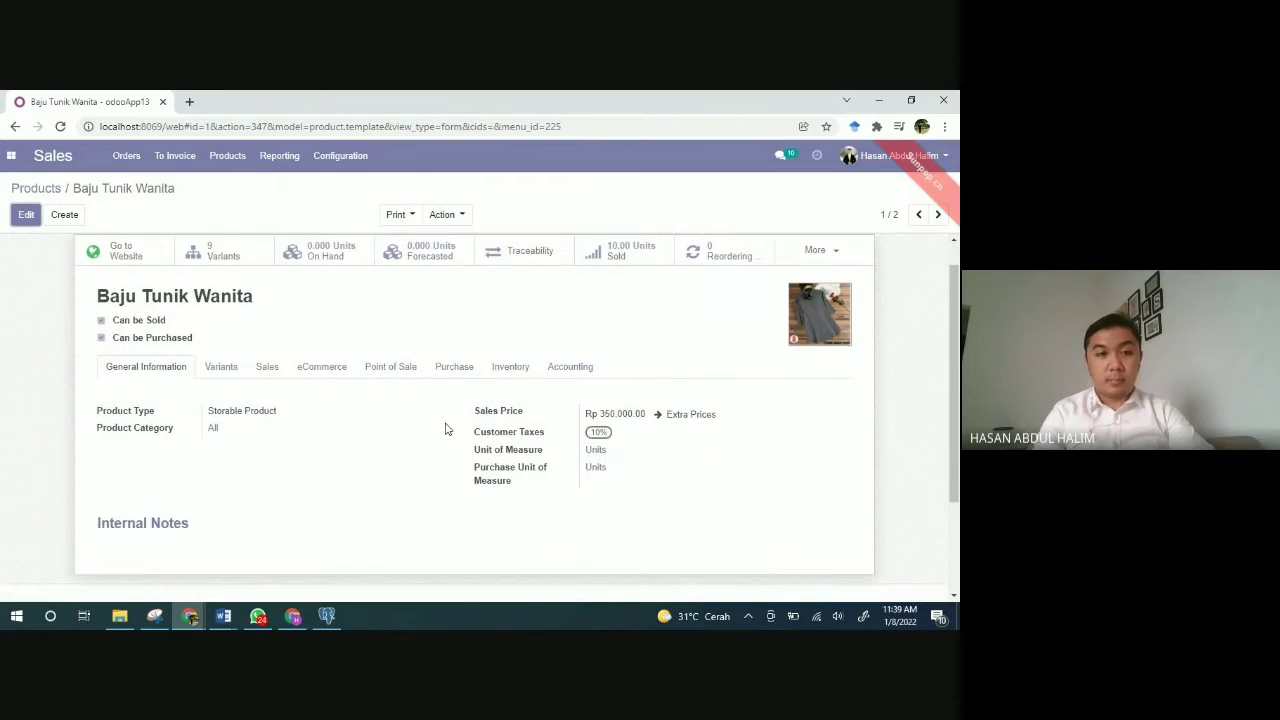
{"action": "scroll", "coordinate": [447, 429], "scroll_direction": "up", "scroll_amount": 2}
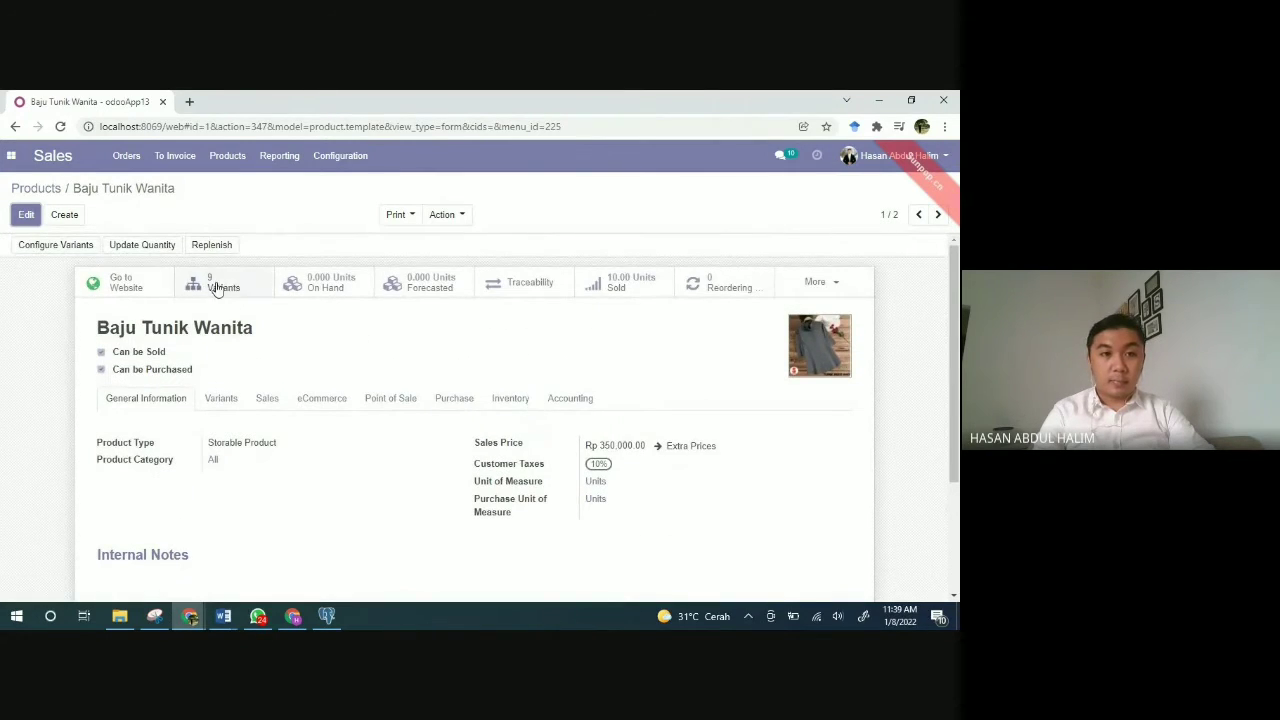
{"action": "left_click", "coordinate": [837, 286]}
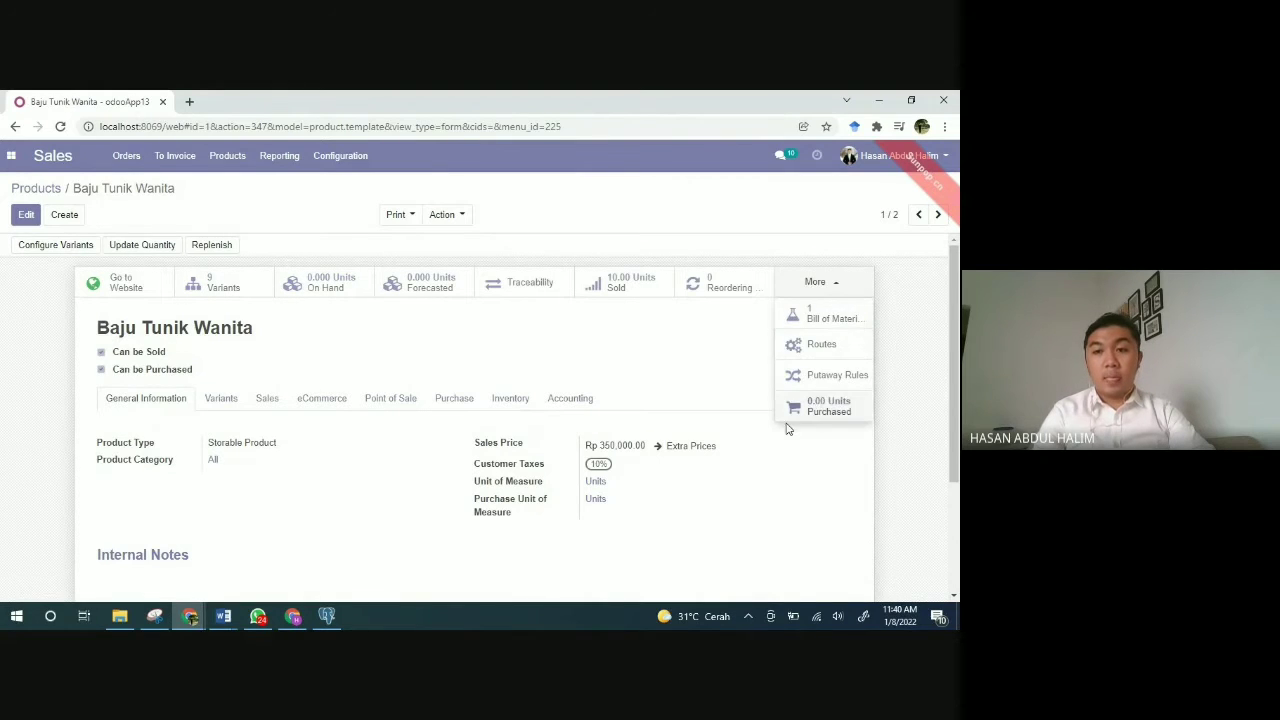
{"action": "left_click", "coordinate": [607, 354]}
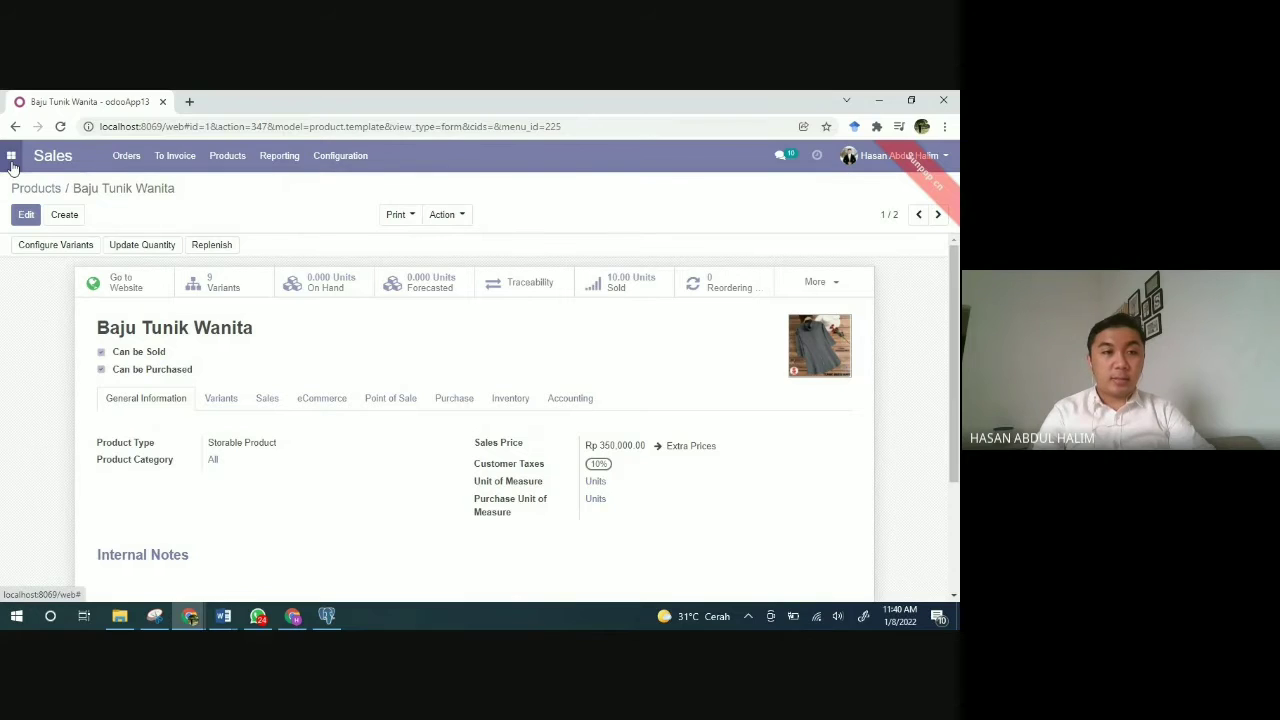
{"action": "left_click", "coordinate": [11, 160]}
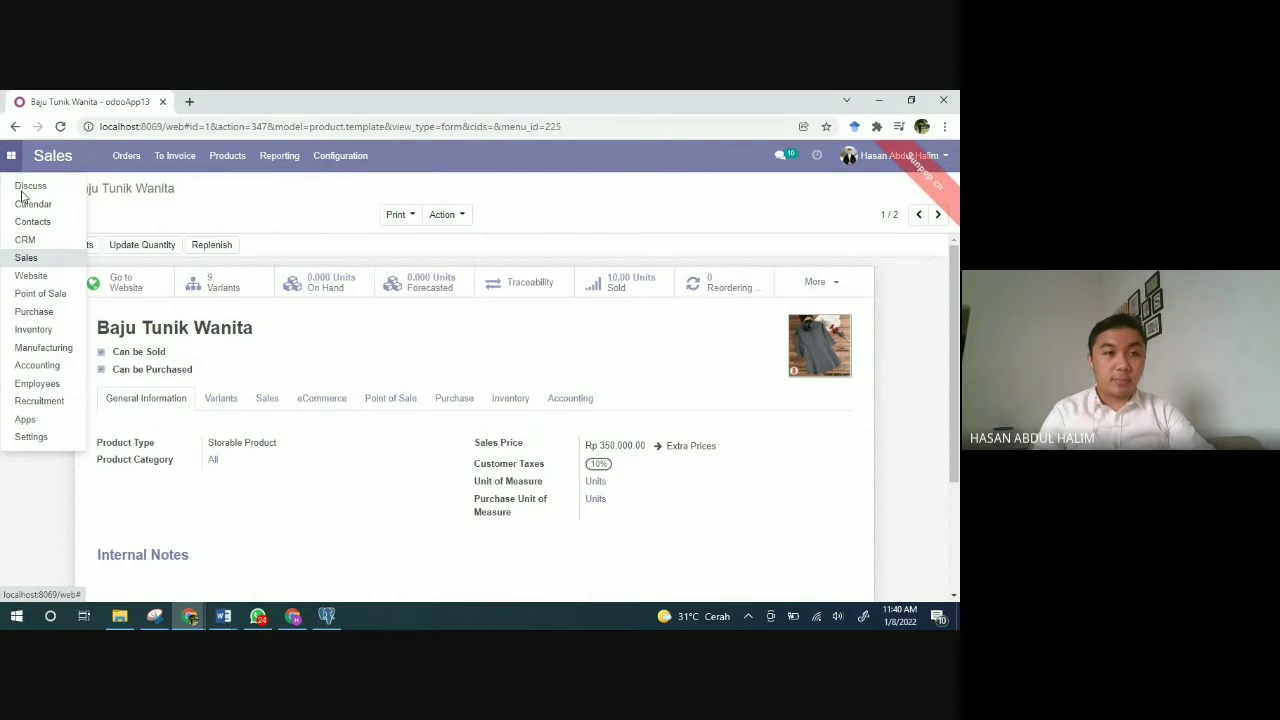
Step: Open purchase order P00001 in Purchase and review its 100 m Kain Emboss line at 40,000.00
{"action": "left_click", "coordinate": [34, 313]}
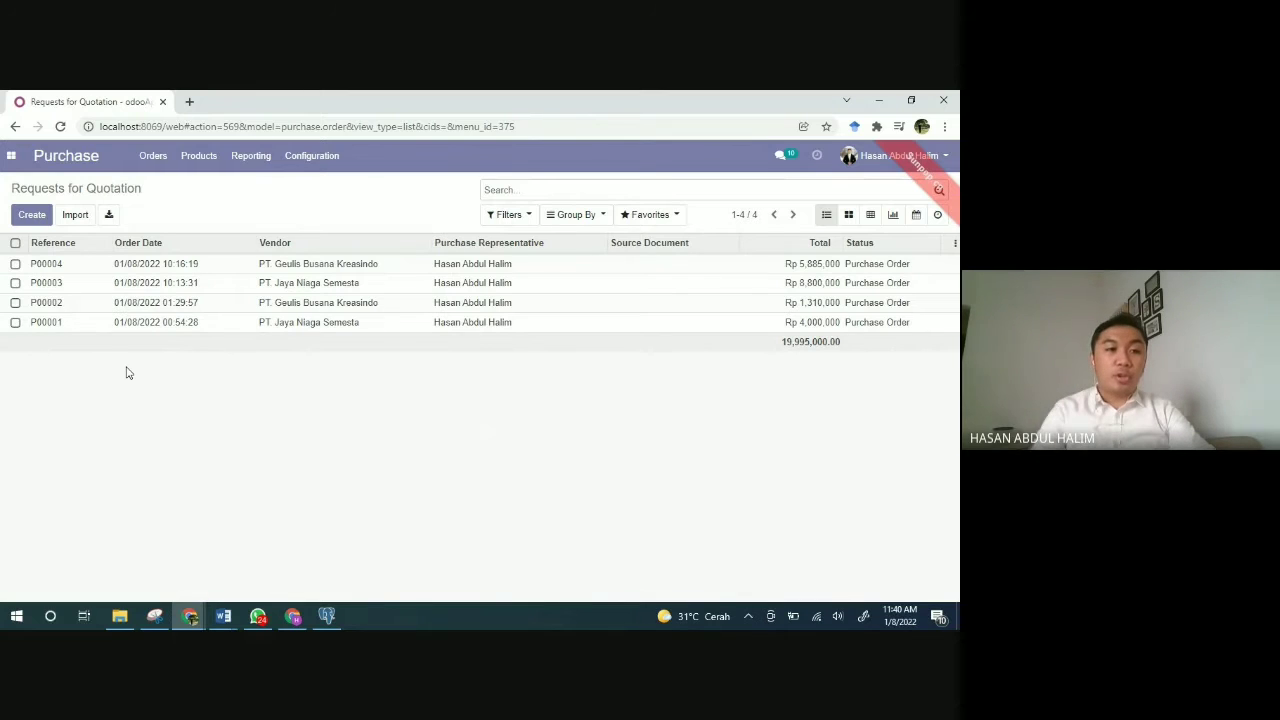
{"action": "left_click", "coordinate": [45, 326]}
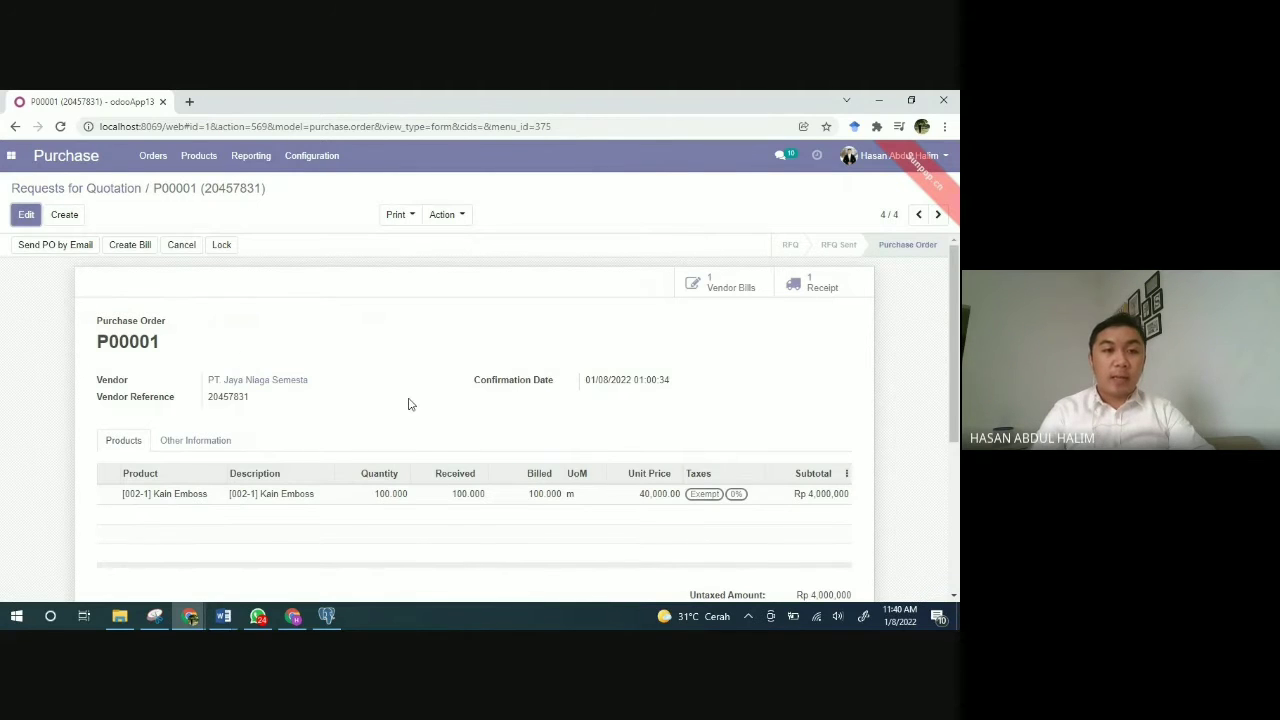
{"action": "scroll", "coordinate": [408, 404], "scroll_direction": "down", "scroll_amount": 1}
{"action": "scroll", "coordinate": [408, 404], "scroll_direction": "down", "scroll_amount": 1}
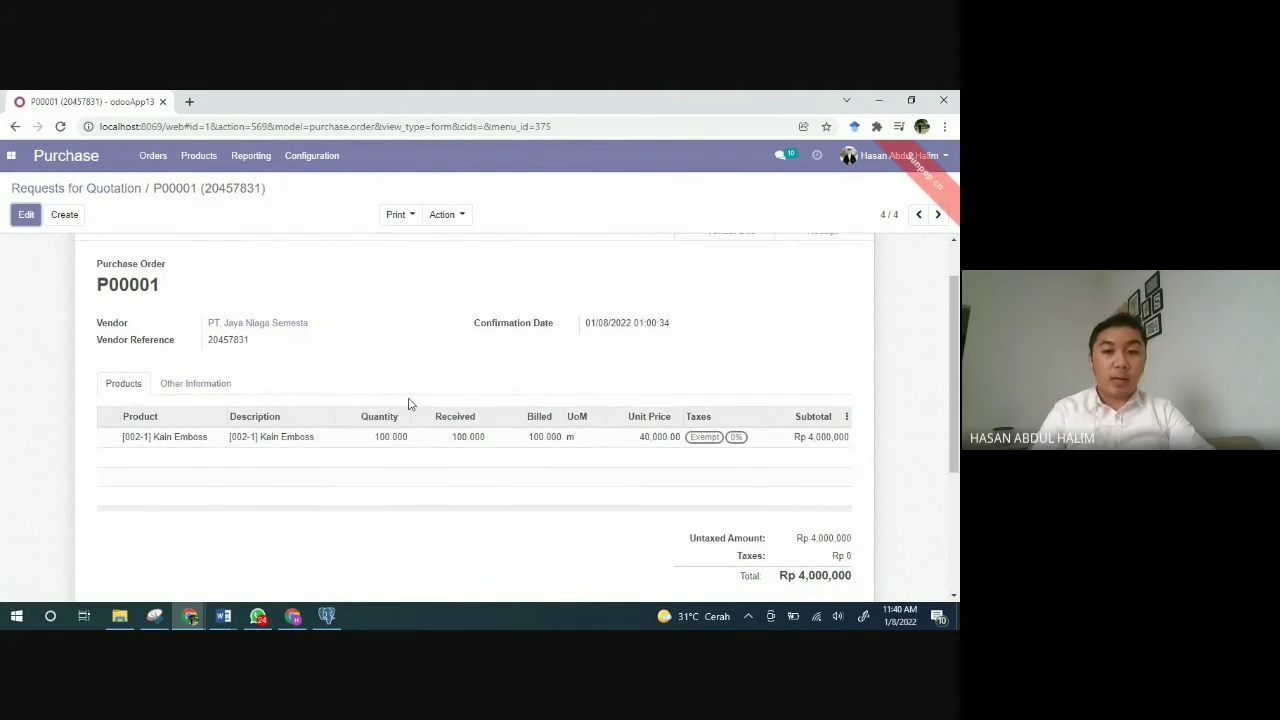
{"action": "scroll", "coordinate": [408, 404], "scroll_direction": "up", "scroll_amount": 2}
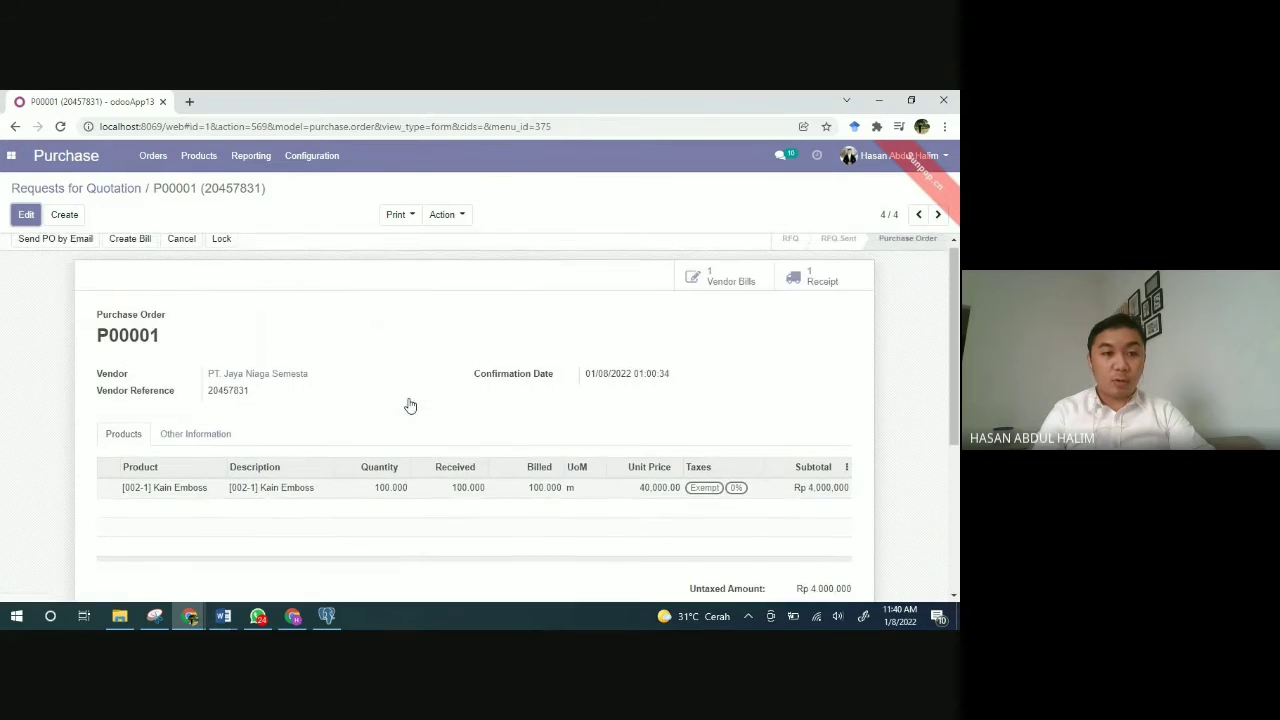
{"action": "scroll", "coordinate": [410, 405], "scroll_direction": "down", "scroll_amount": 1}
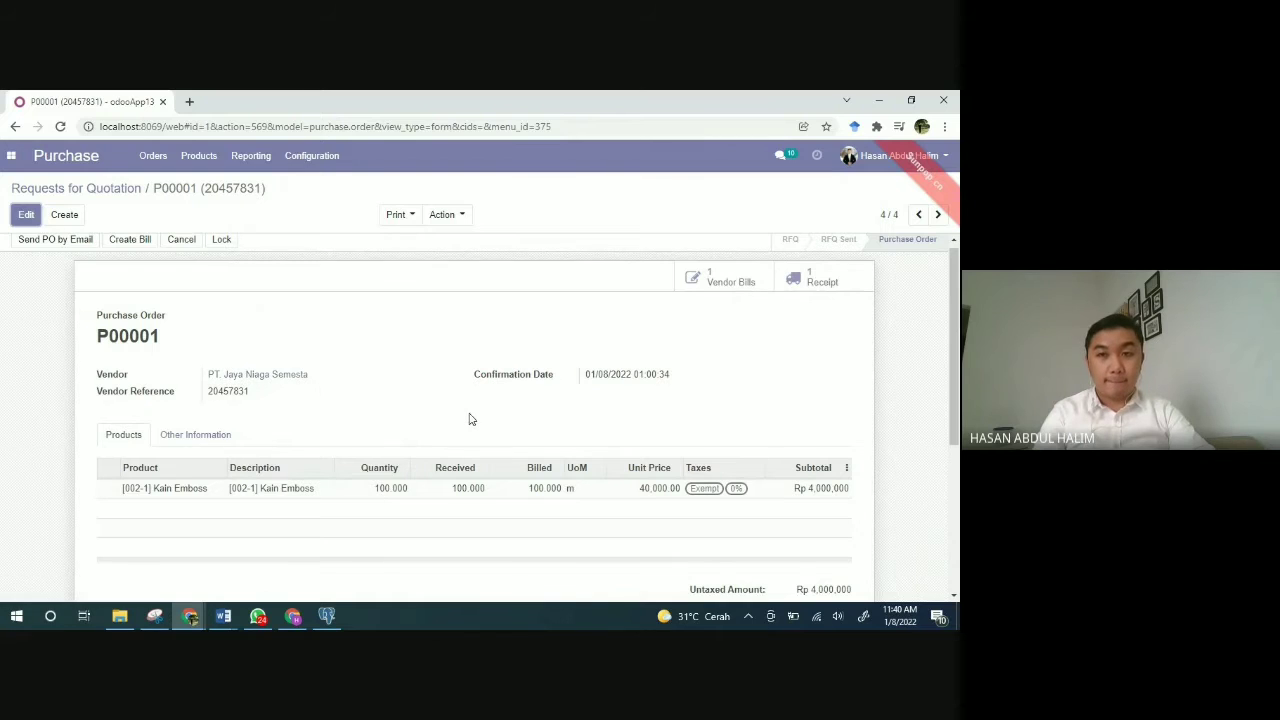
{"action": "scroll", "coordinate": [469, 419], "scroll_direction": "down", "scroll_amount": 2}
{"action": "scroll", "coordinate": [470, 418], "scroll_direction": "up", "scroll_amount": 2}
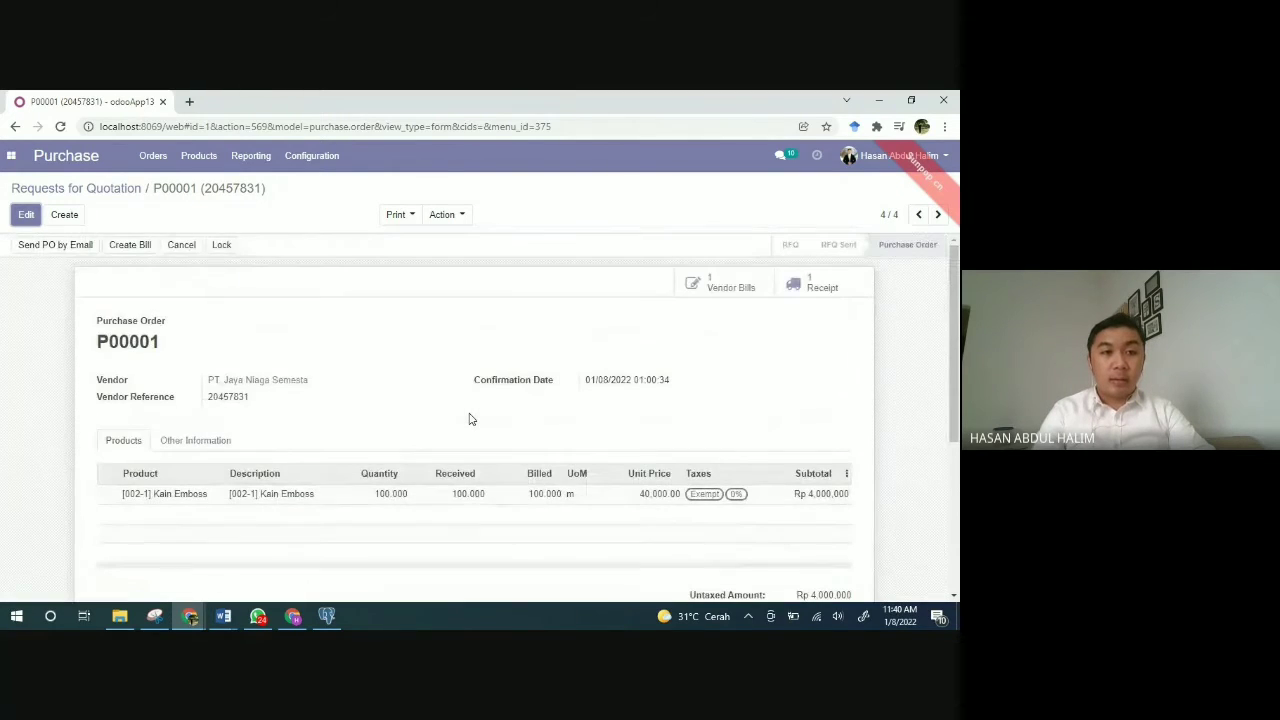
Step: Start a new request for quotation and pick PT Jaya Niaga Semesta as vendor
{"action": "left_click", "coordinate": [64, 215]}
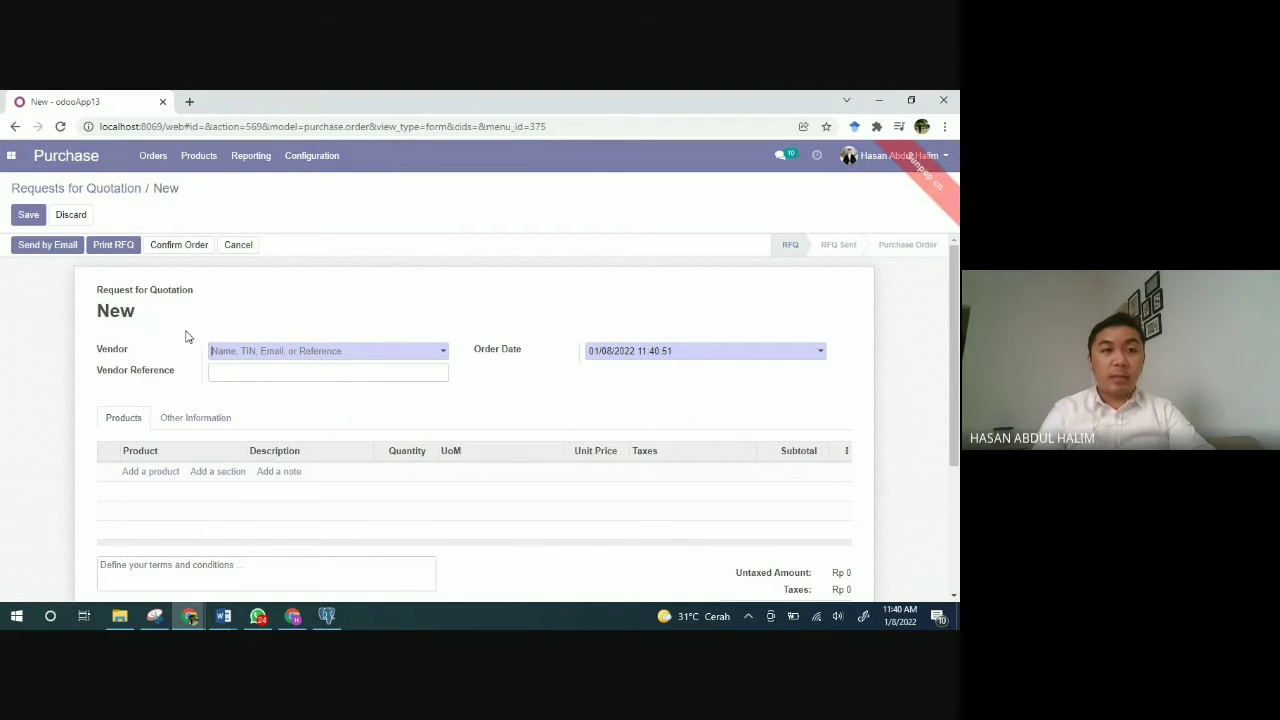
{"action": "left_click", "coordinate": [419, 358]}
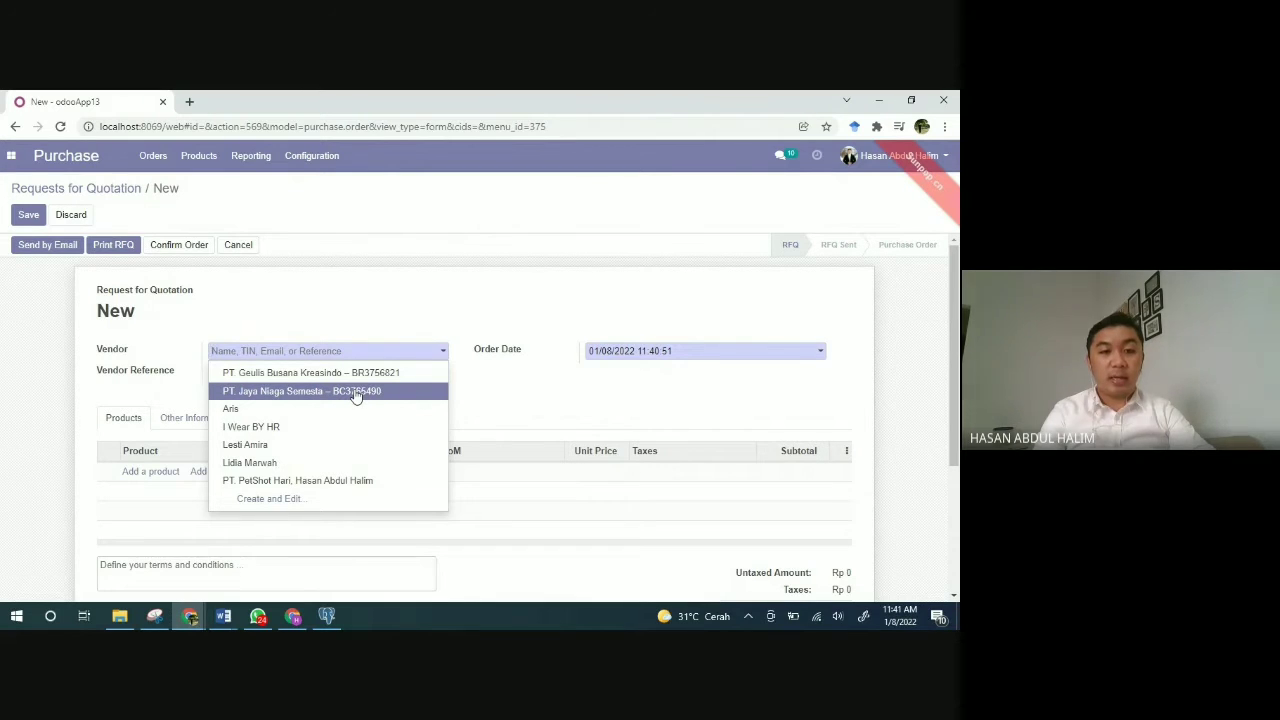
{"action": "left_click", "coordinate": [356, 395]}
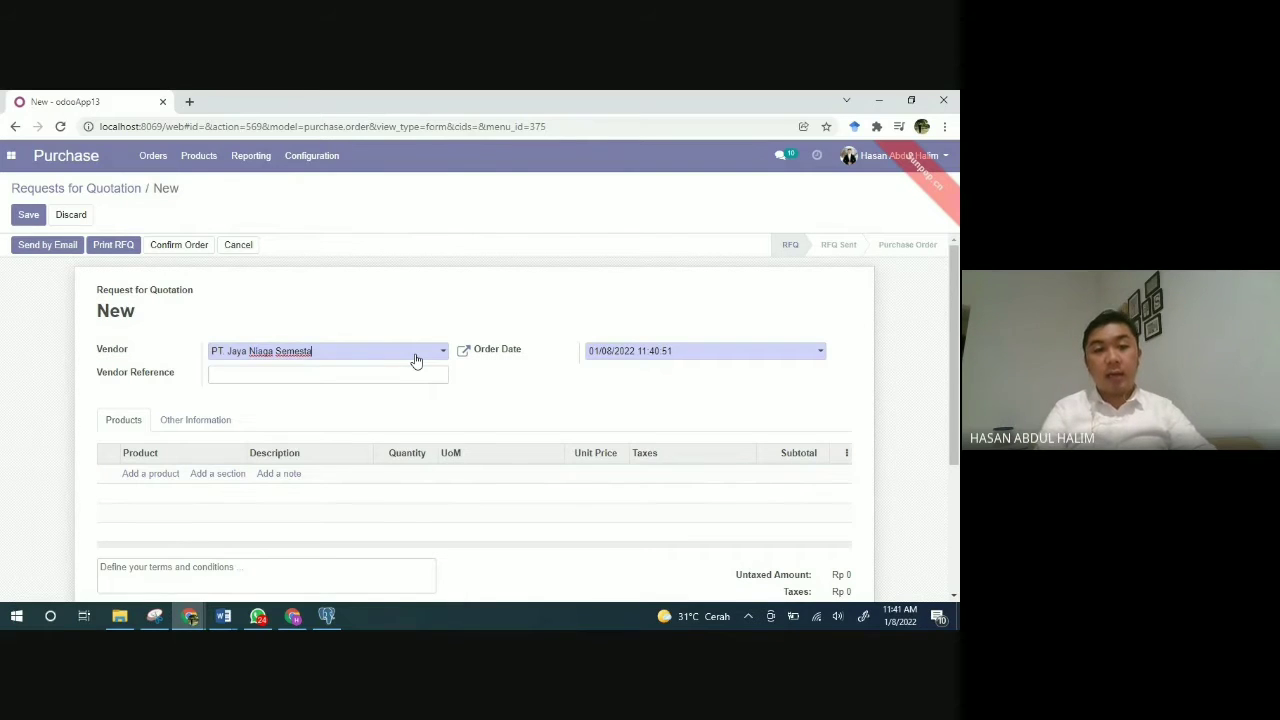
Step: Begin creating a brand-new vendor from the vendor list, then discard it unsaved
{"action": "left_click", "coordinate": [418, 358]}
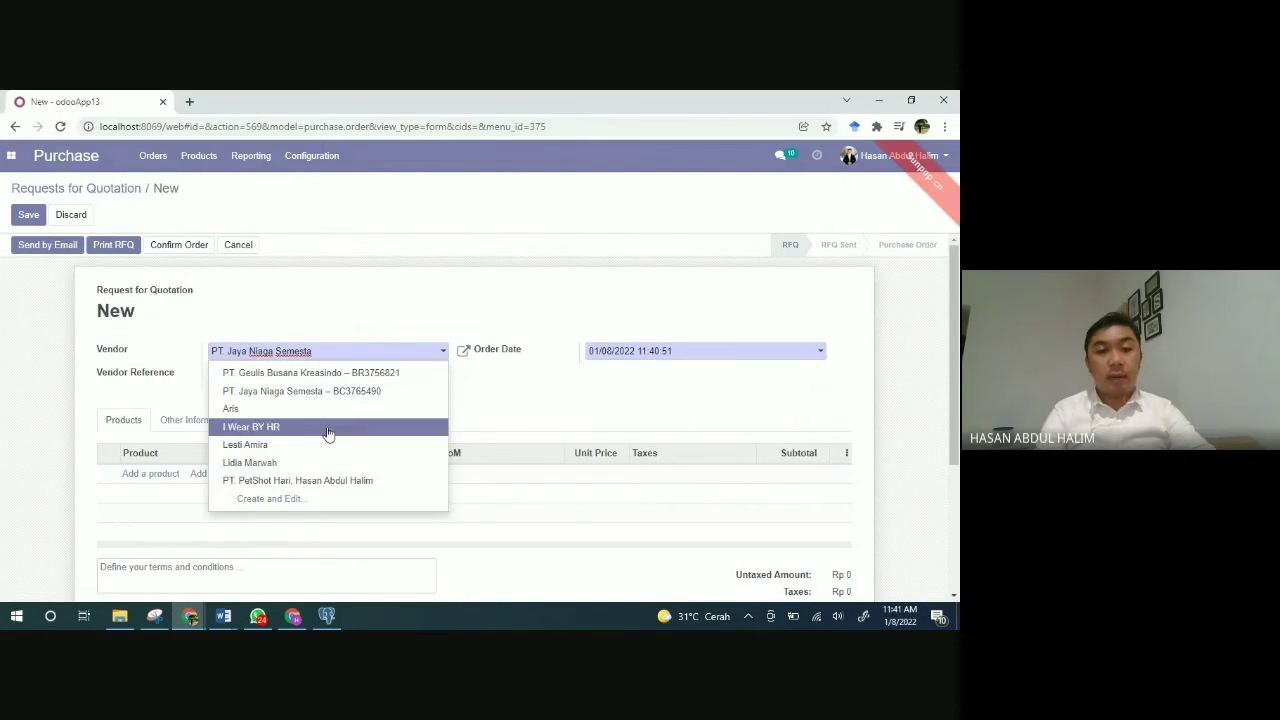
{"action": "left_click", "coordinate": [272, 499]}
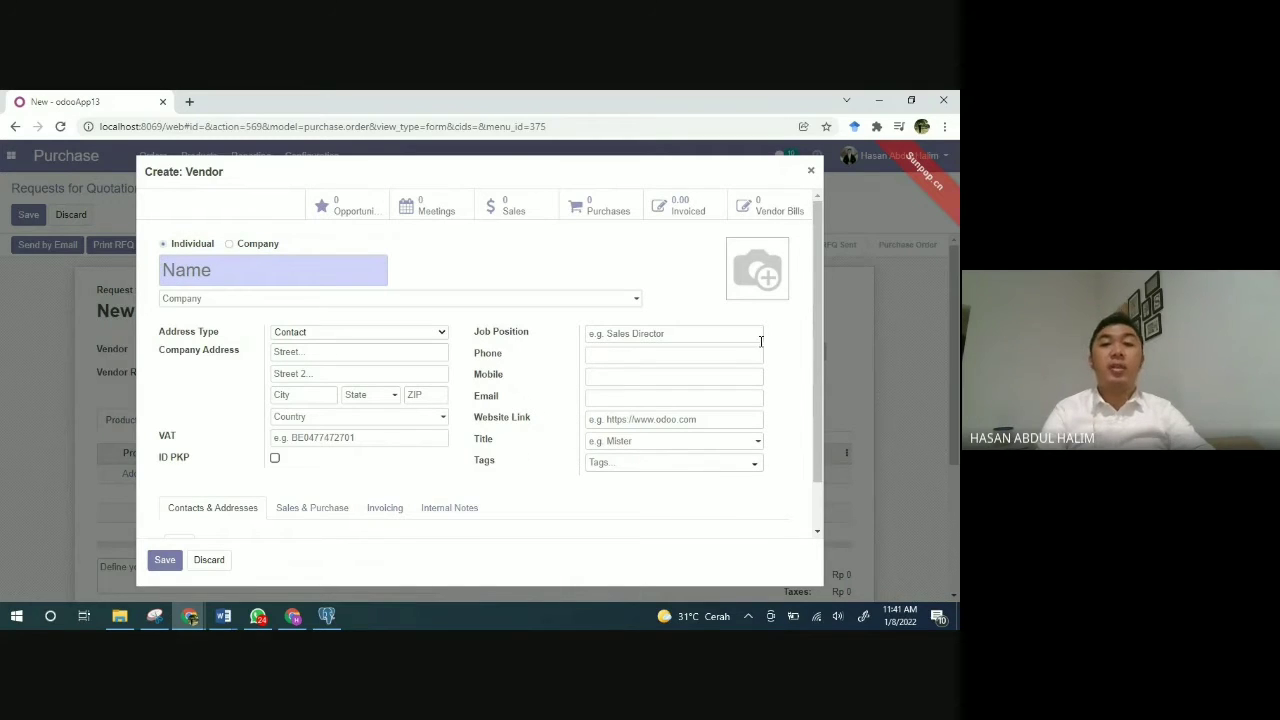
{"action": "mouse_move", "coordinate": [748, 270]}
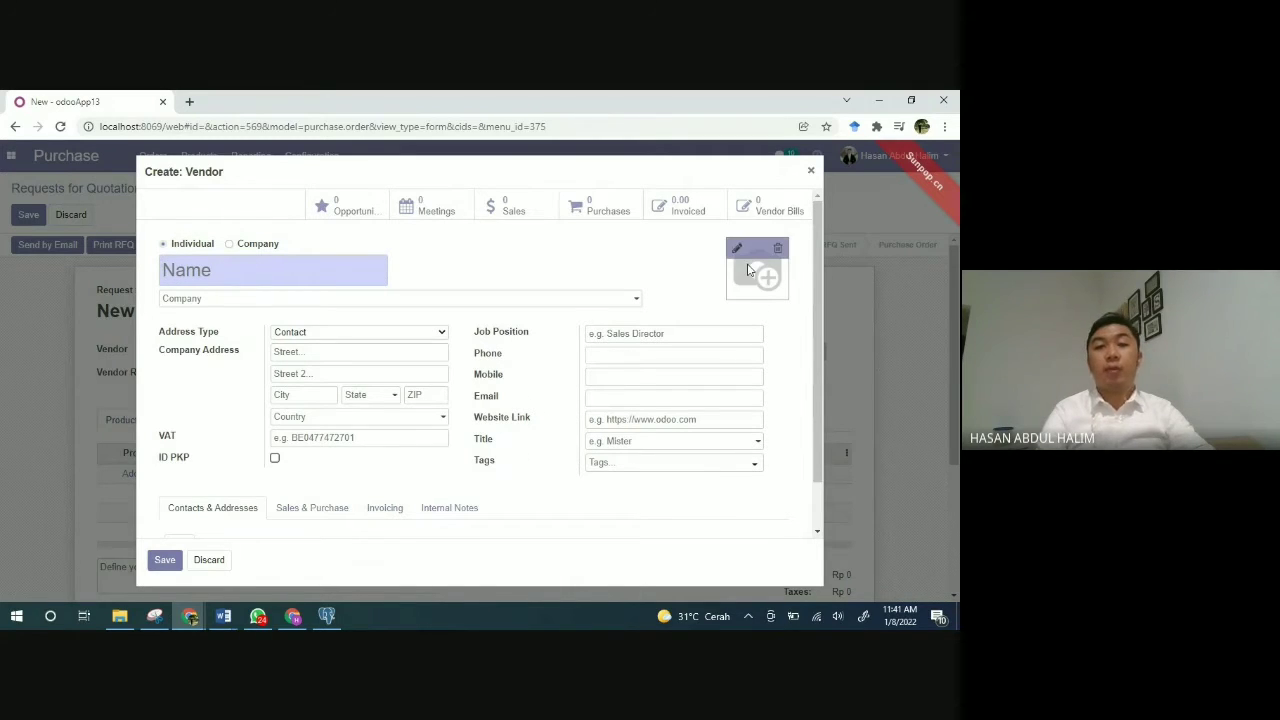
{"action": "left_click", "coordinate": [209, 559]}
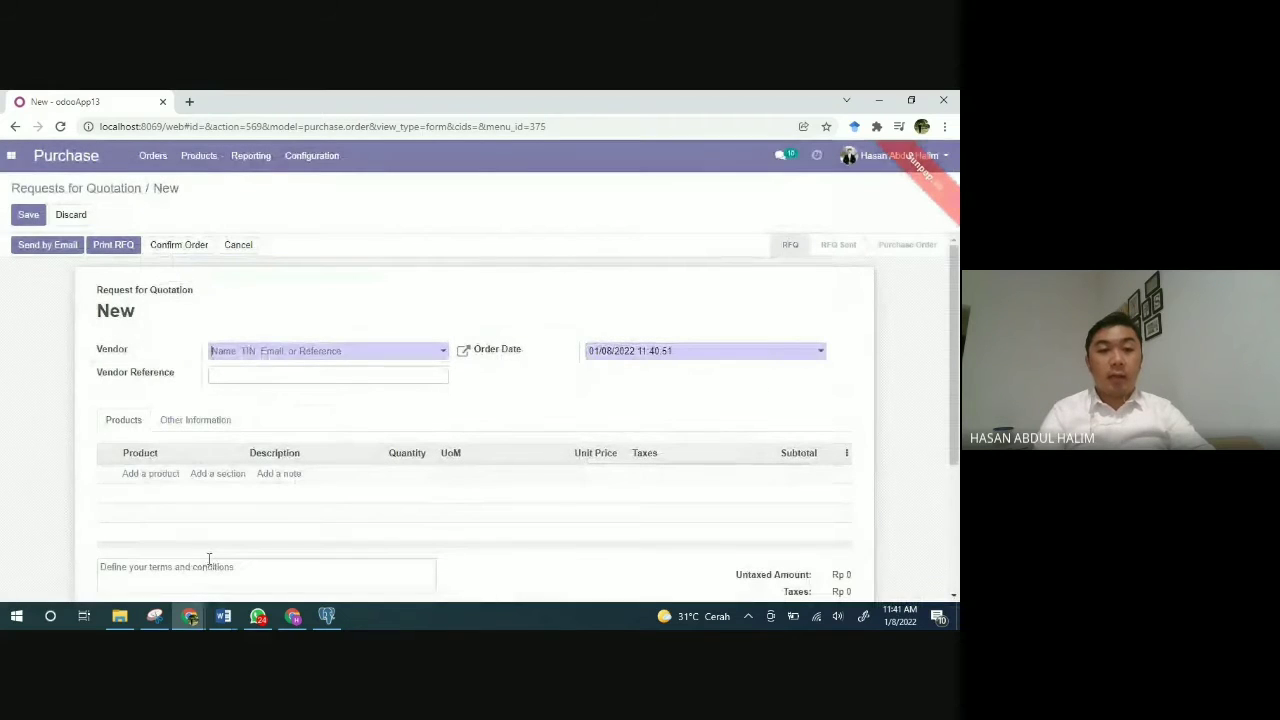
Step: Set vendor PT. Jaya Niaga Semesta, keep the current order date, and add an empty product line
{"action": "left_click", "coordinate": [371, 351]}
{"action": "left_click", "coordinate": [327, 391]}
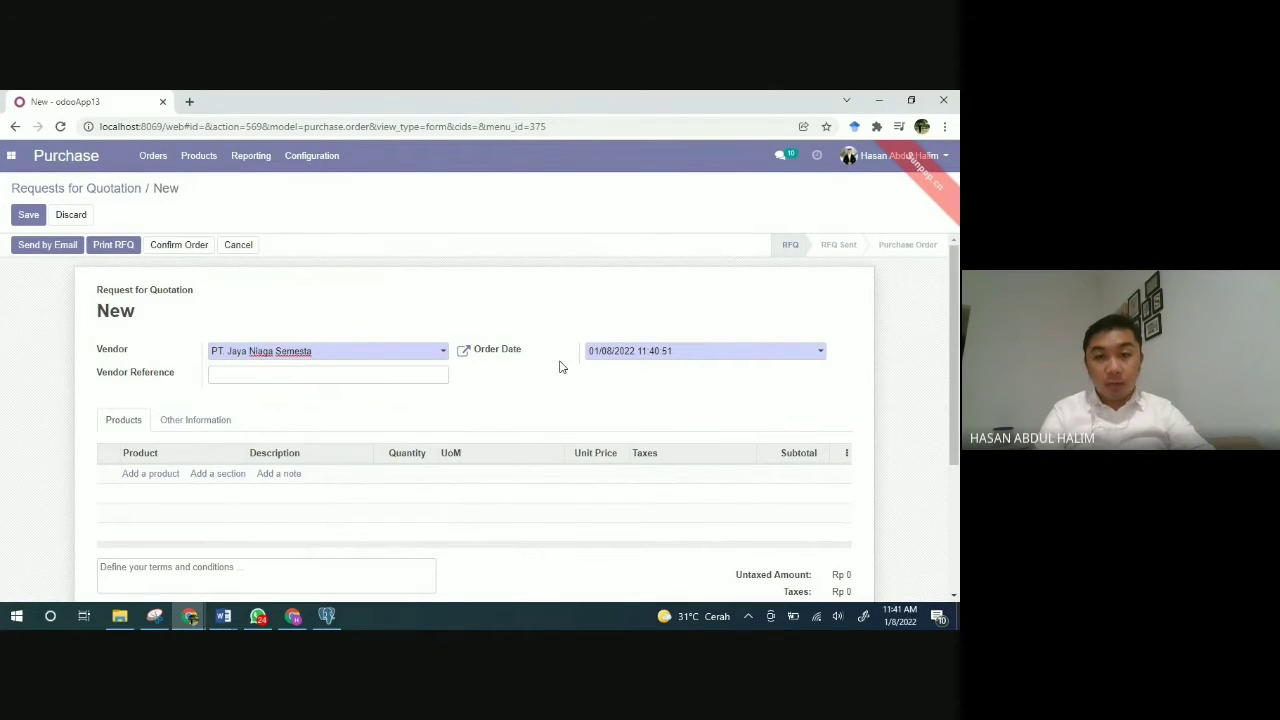
{"action": "left_click", "coordinate": [683, 358]}
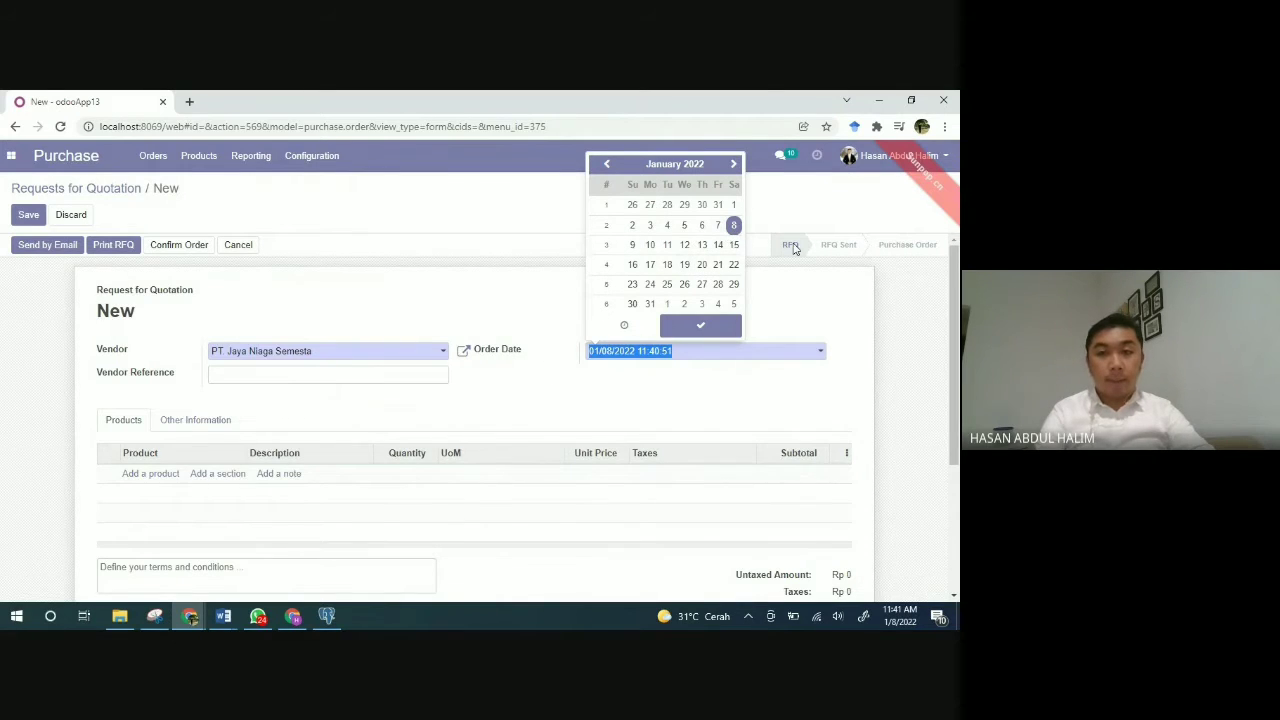
{"action": "left_click", "coordinate": [701, 325]}
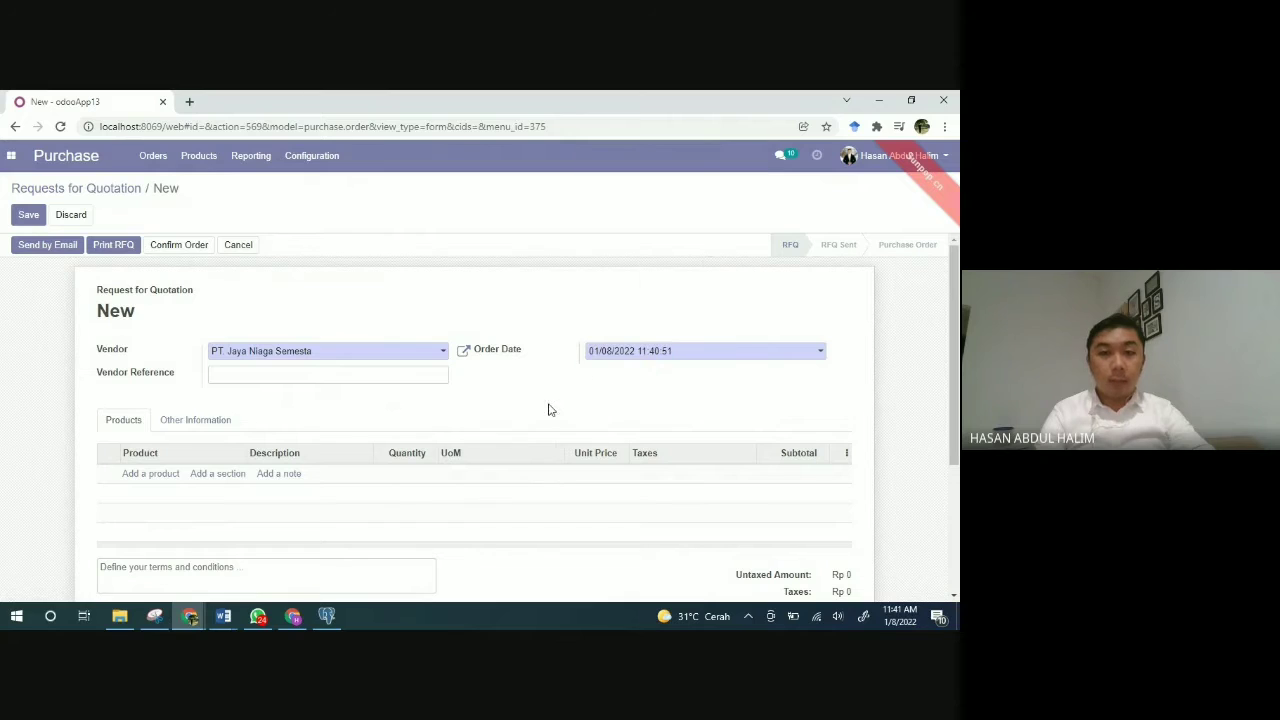
{"action": "left_click", "coordinate": [147, 474]}
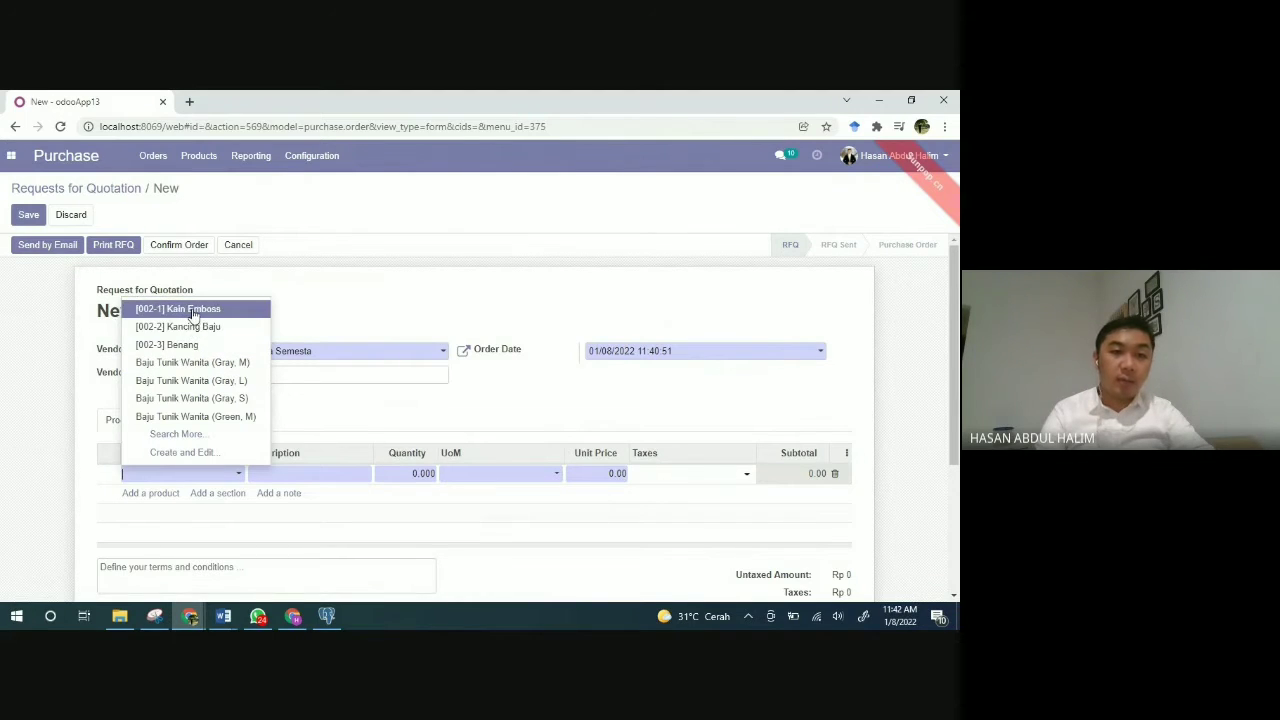
Step: Add a line of 50 m [002-1] Kain Emboss at 40,000.00 with 10% tax
{"action": "left_click", "coordinate": [193, 312]}
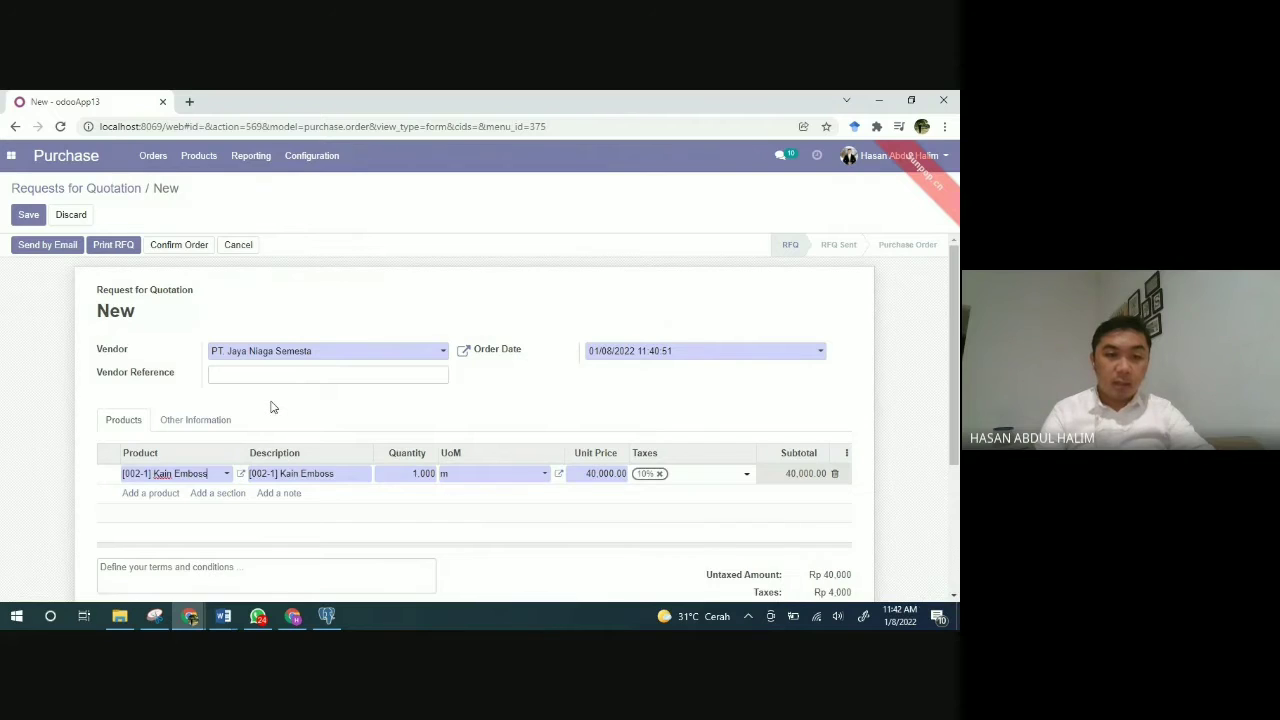
{"action": "left_click", "coordinate": [414, 473]}
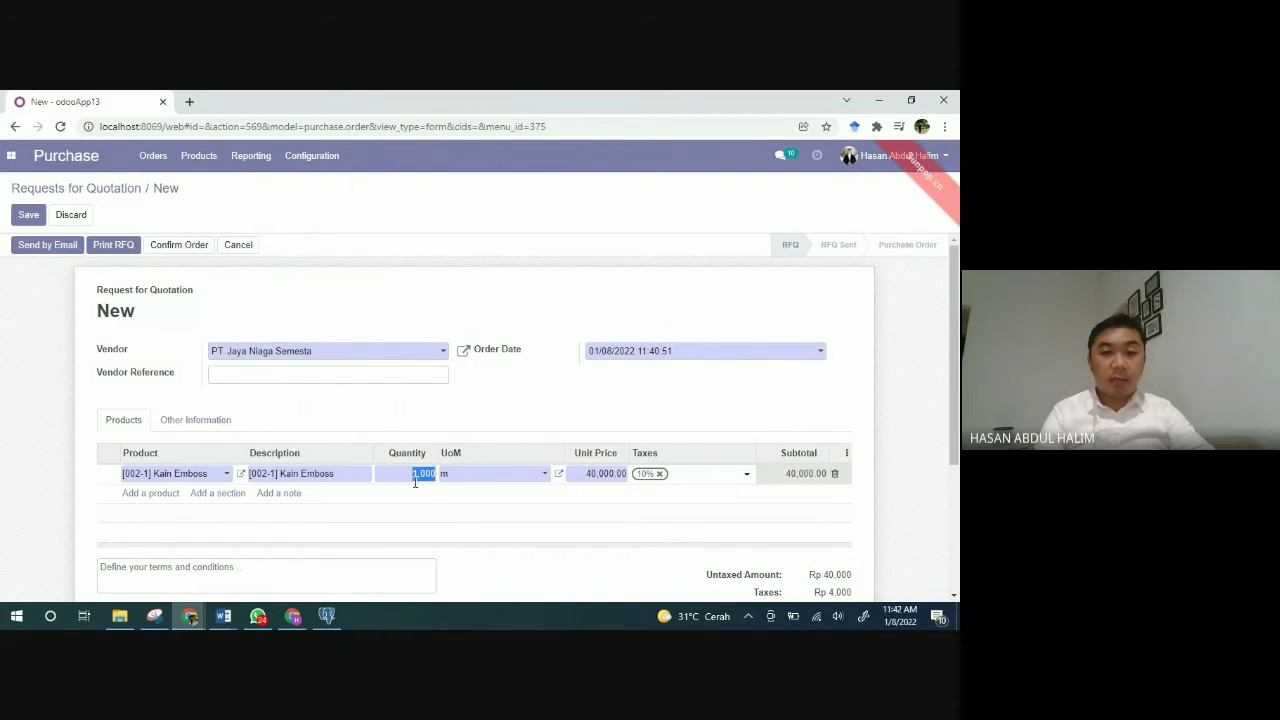
{"action": "type", "text": "50"}
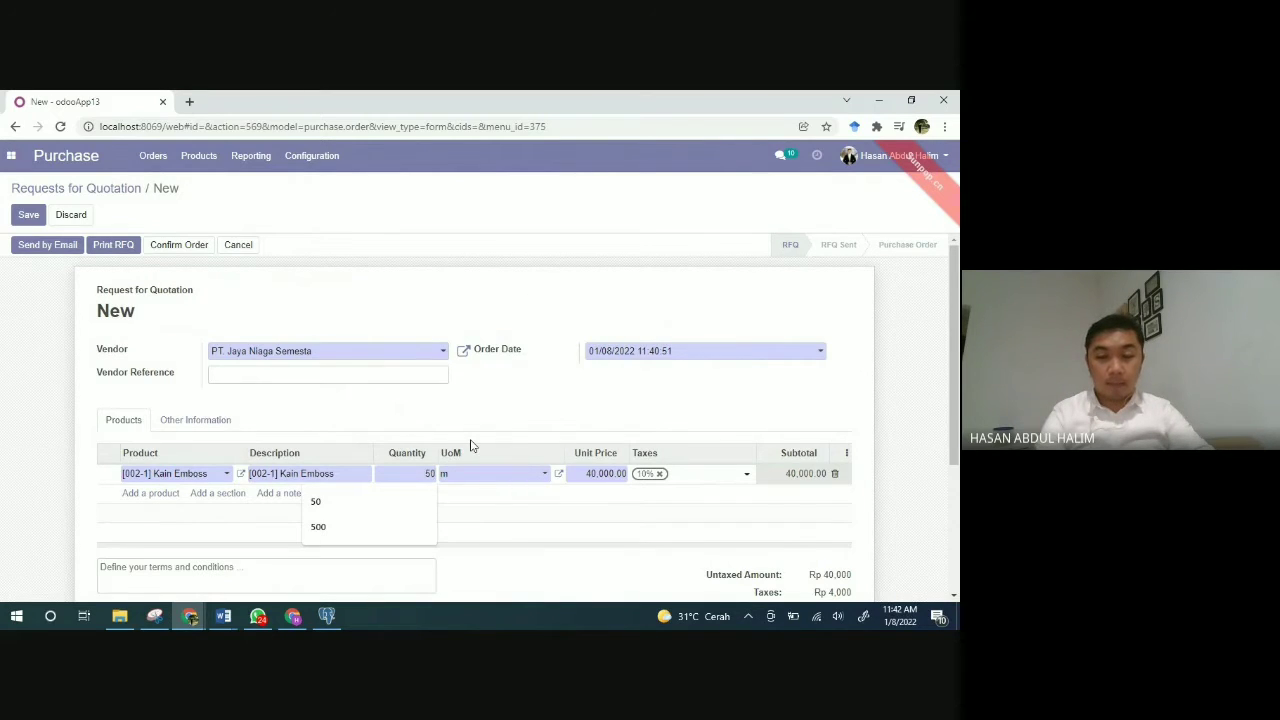
{"action": "scroll", "coordinate": [470, 443], "scroll_direction": "down", "scroll_amount": 2}
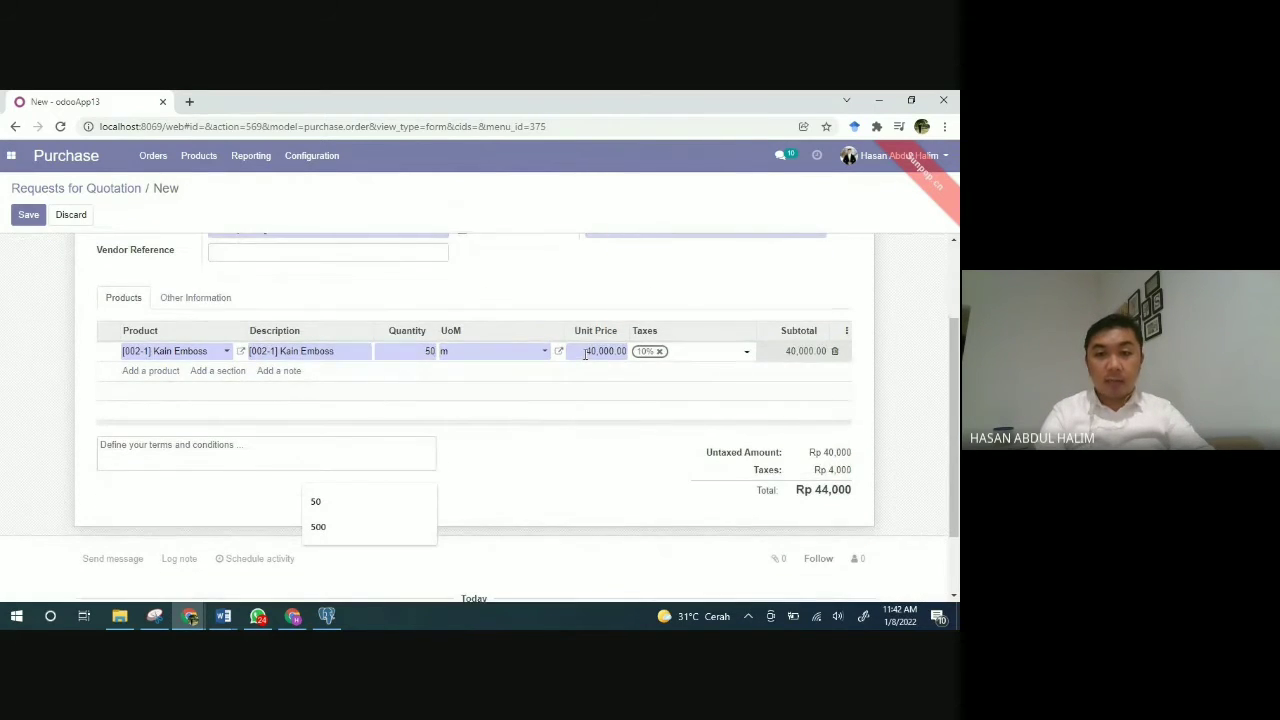
{"action": "left_click", "coordinate": [586, 353]}
{"action": "left_click", "coordinate": [603, 376]}
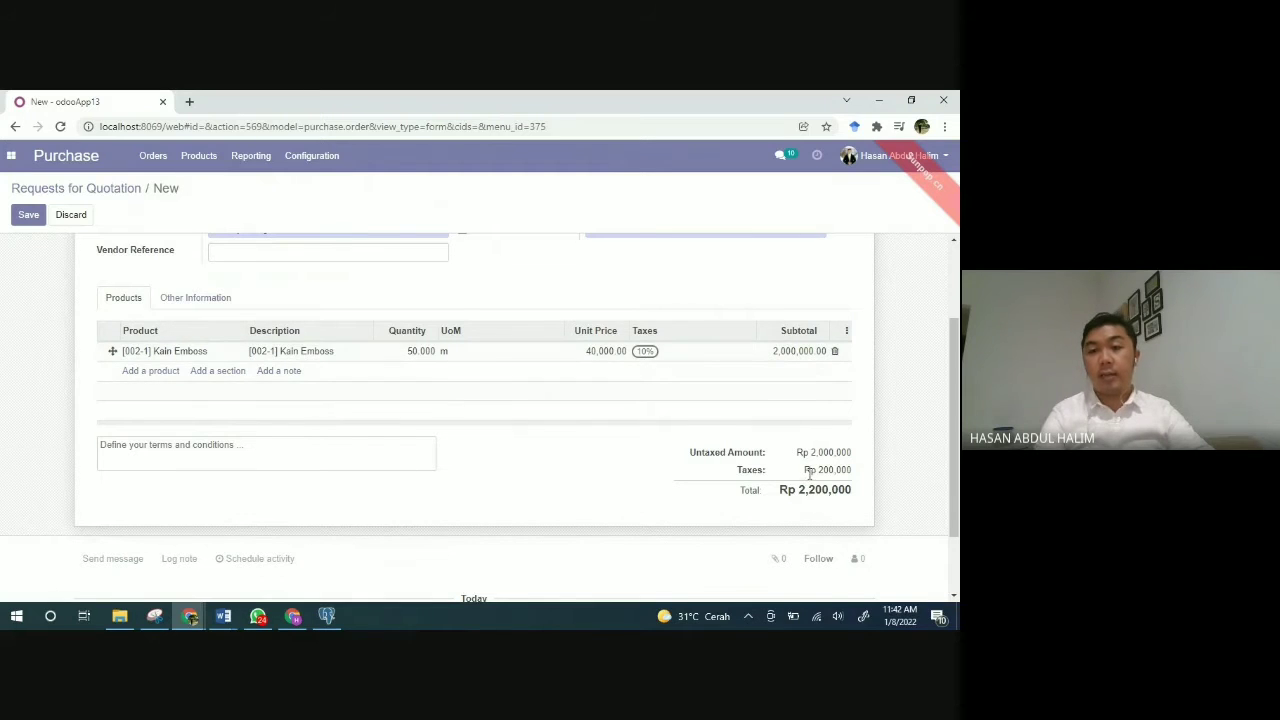
{"action": "scroll", "coordinate": [604, 396], "scroll_direction": "up", "scroll_amount": 3}
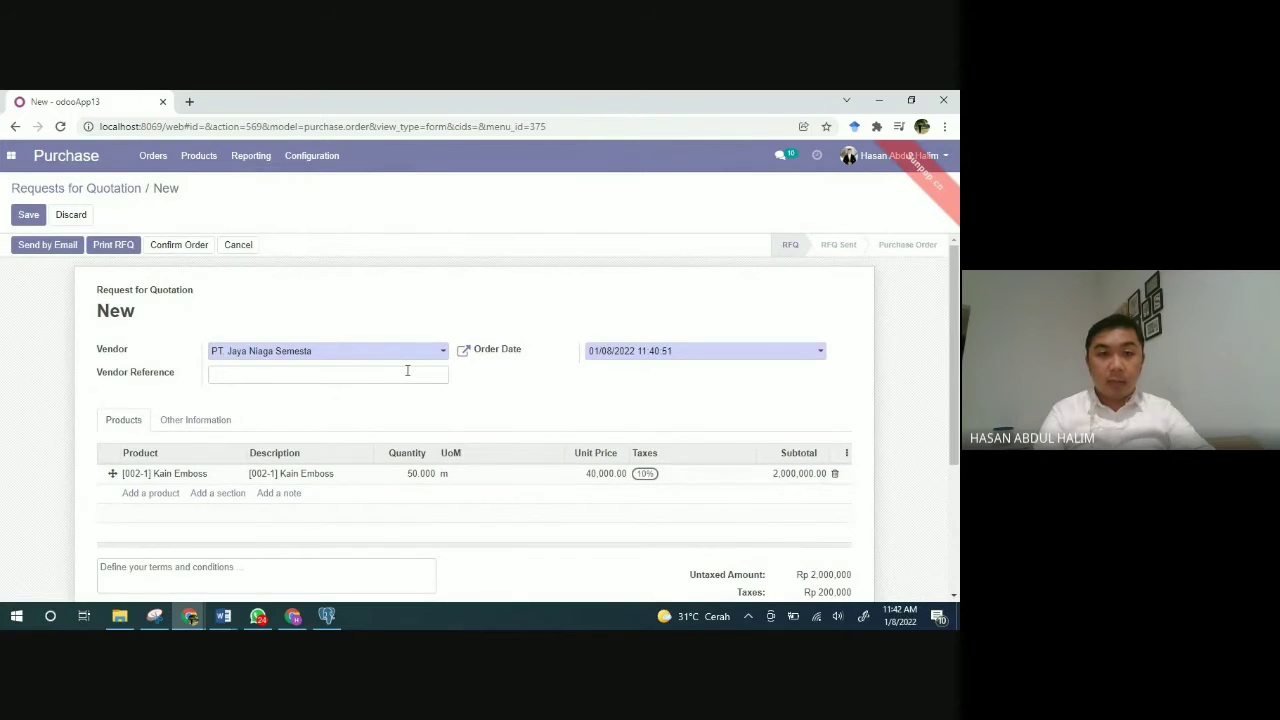
Step: Email RFQ P00005 to PT. Jaya Niaga Semesta so it stands at RFQ Sent
{"action": "left_click", "coordinate": [47, 247]}
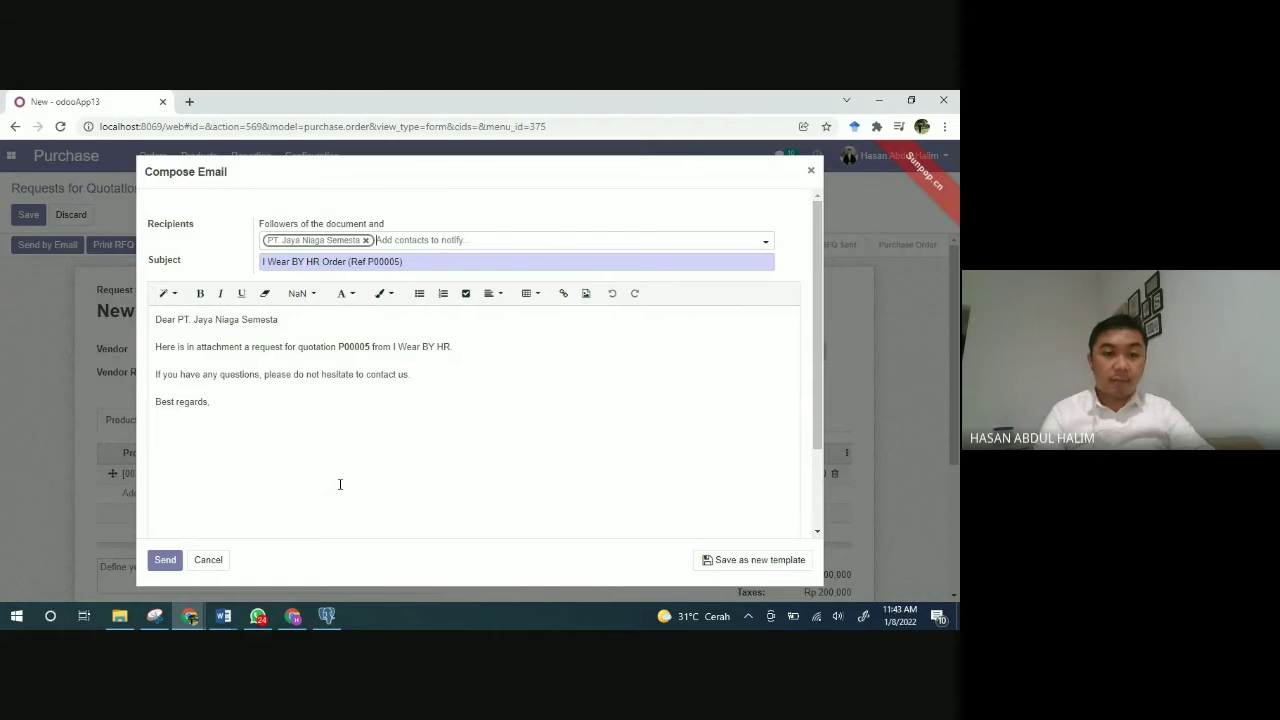
{"action": "left_click", "coordinate": [165, 560]}
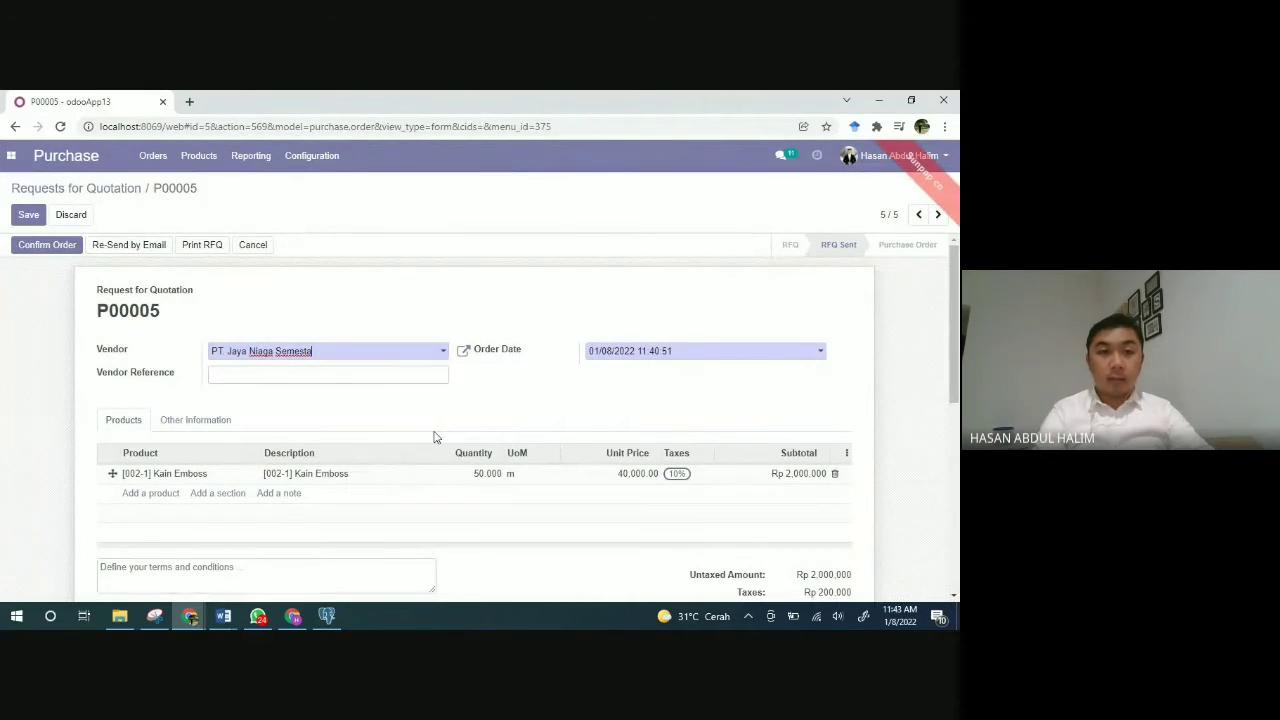
{"action": "scroll", "coordinate": [434, 437], "scroll_direction": "down", "scroll_amount": 4}
{"action": "scroll", "coordinate": [434, 437], "scroll_direction": "up", "scroll_amount": 4}
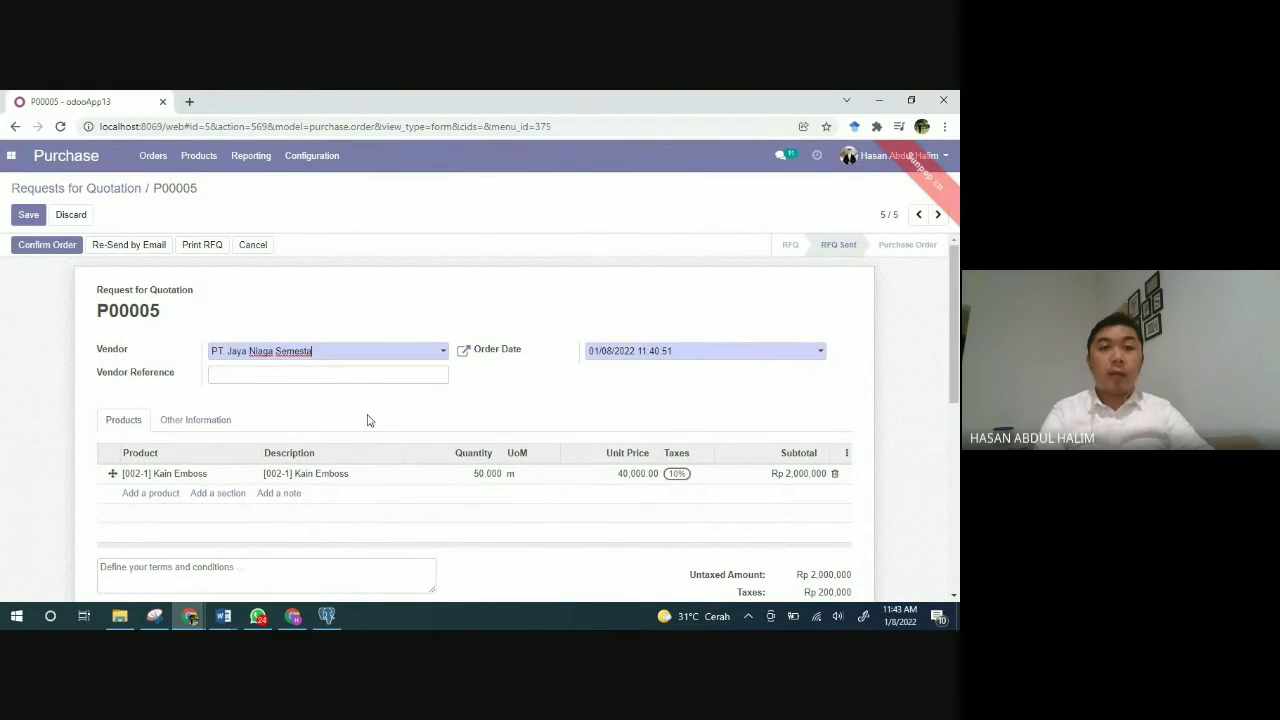
{"action": "scroll", "coordinate": [367, 420], "scroll_direction": "down", "scroll_amount": 1}
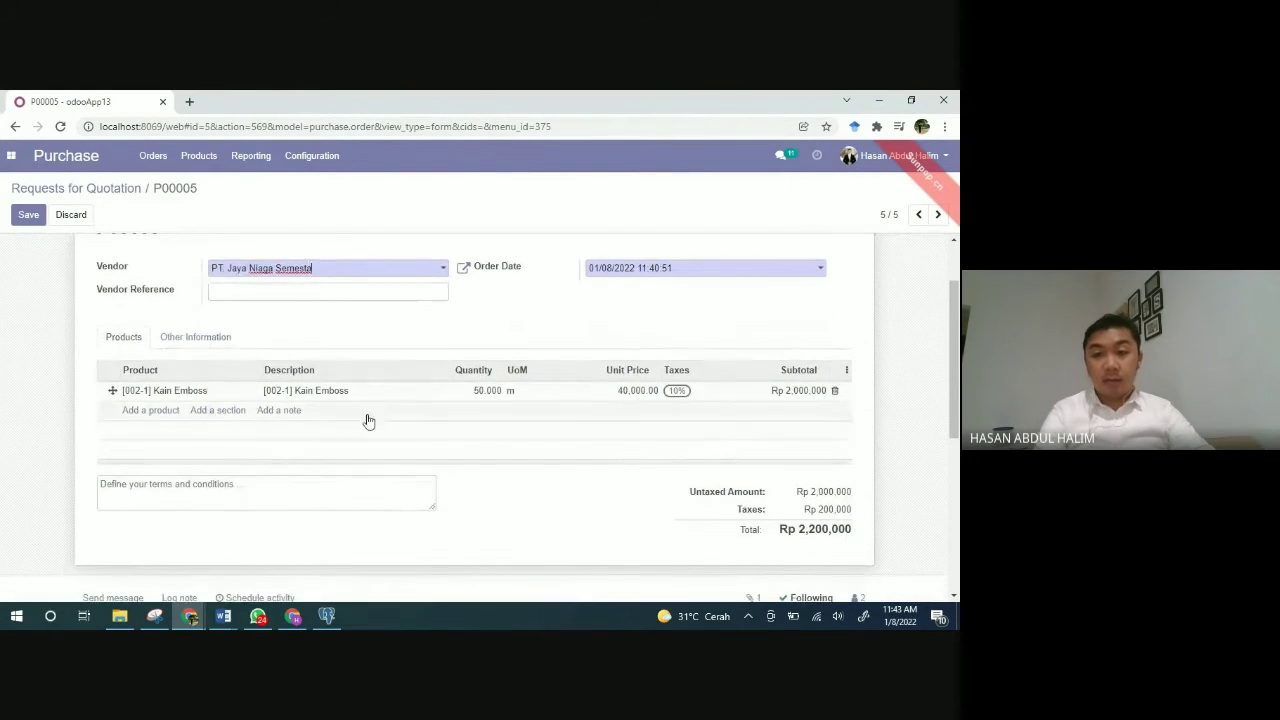
{"action": "scroll", "coordinate": [367, 420], "scroll_direction": "up", "scroll_amount": 1}
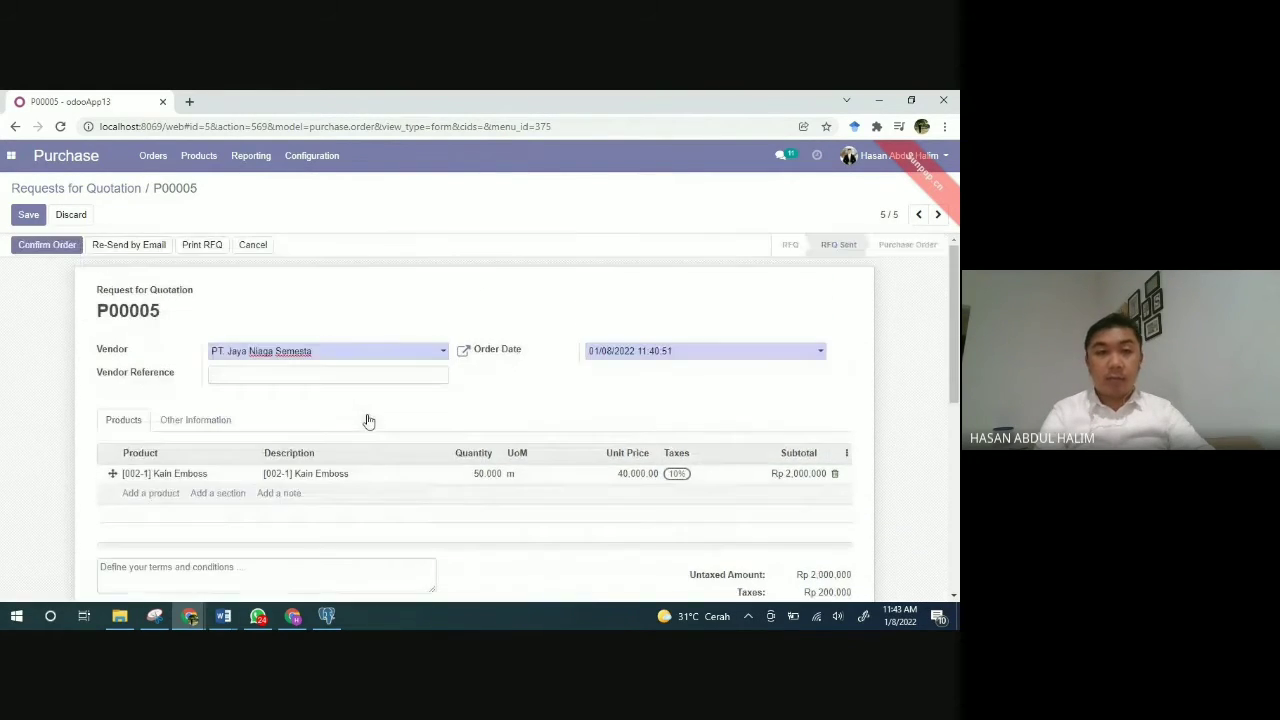
Step: Confirm P00005 as a purchase order and open its receipt WH/IN/00006
{"action": "left_click", "coordinate": [46, 247]}
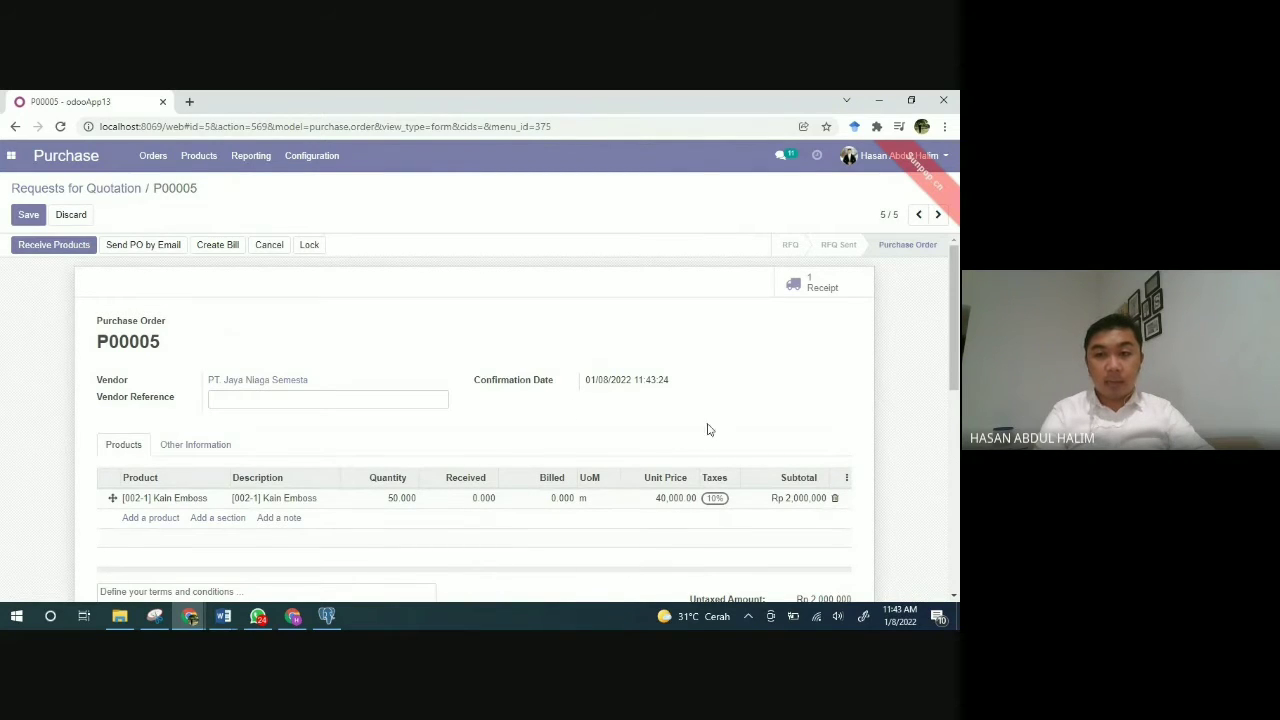
{"action": "left_click", "coordinate": [813, 290]}
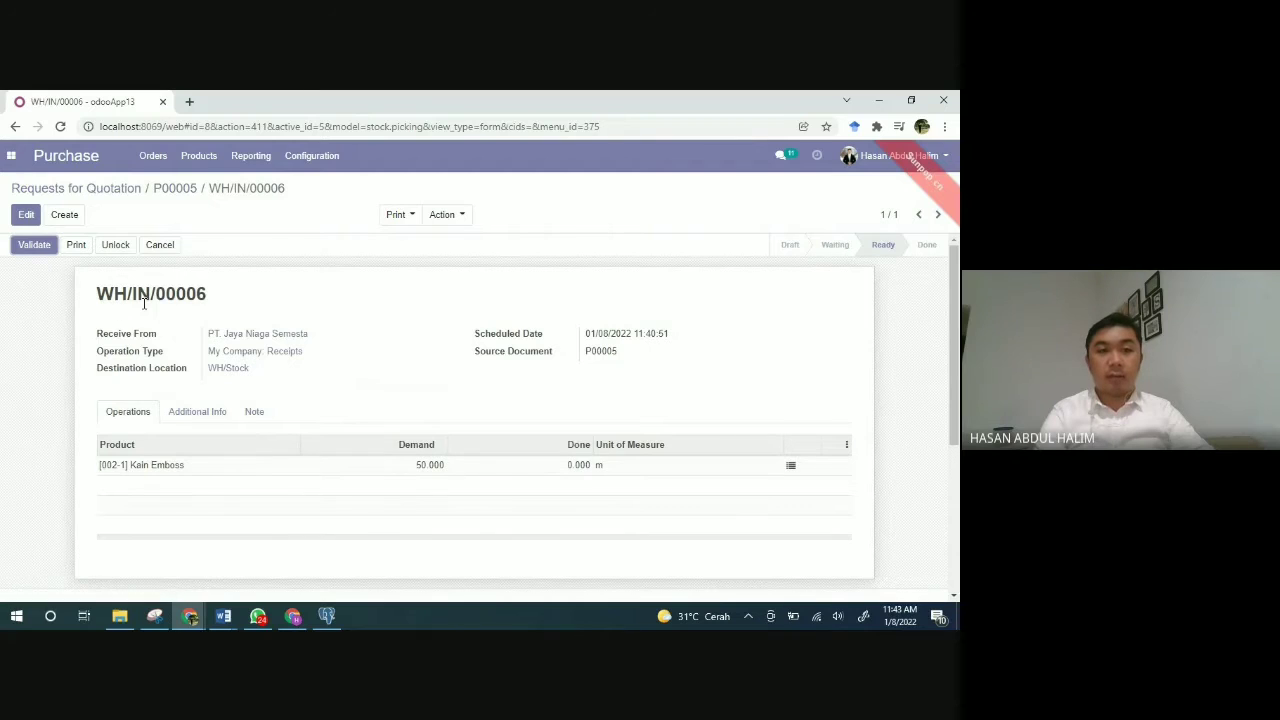
{"action": "scroll", "coordinate": [224, 375], "scroll_direction": "down", "scroll_amount": 1}
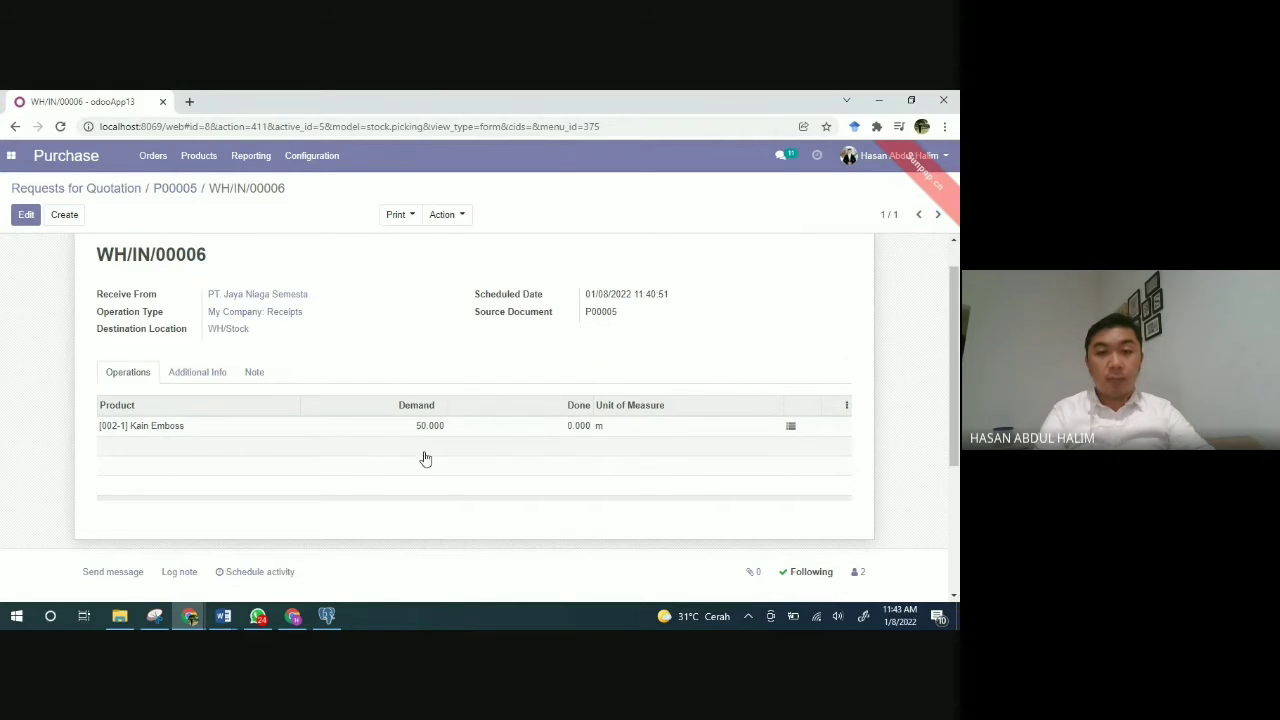
{"action": "scroll", "coordinate": [362, 461], "scroll_direction": "up", "scroll_amount": 1}
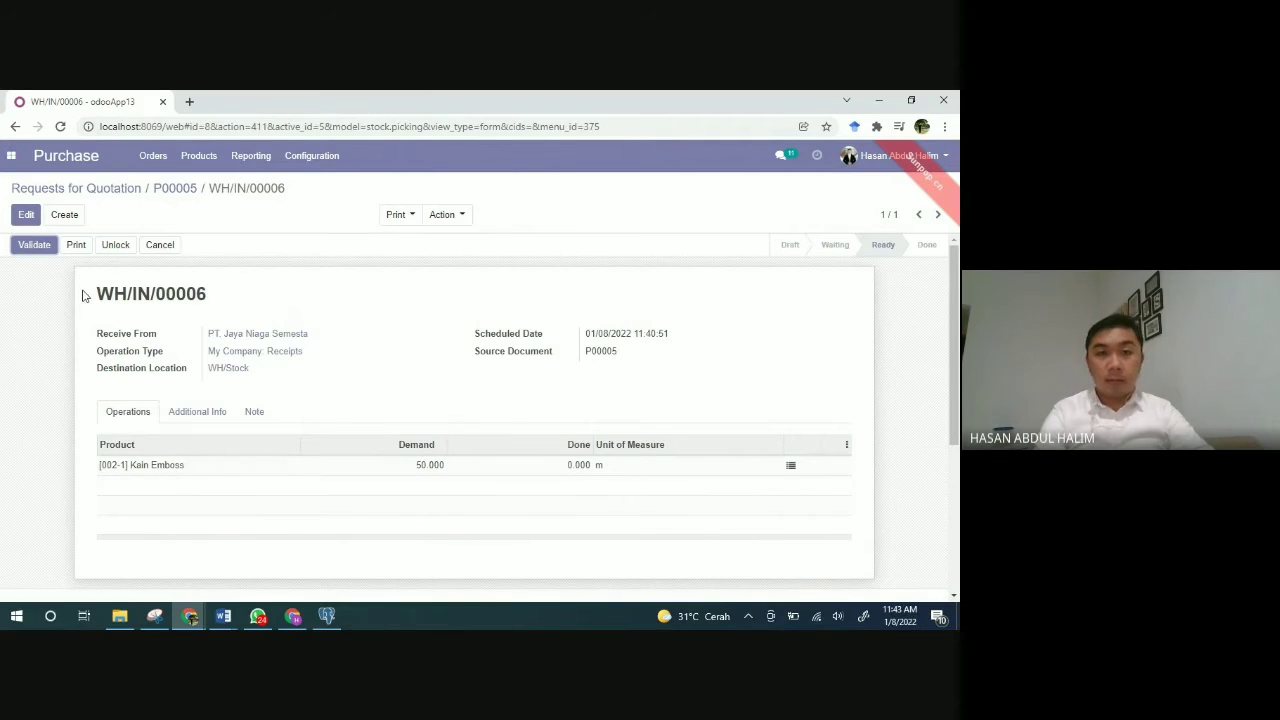
Step: Validate receipt WH/IN/00006 with an immediate transfer of all 50 m of Kain Emboss
{"action": "left_click", "coordinate": [40, 250]}
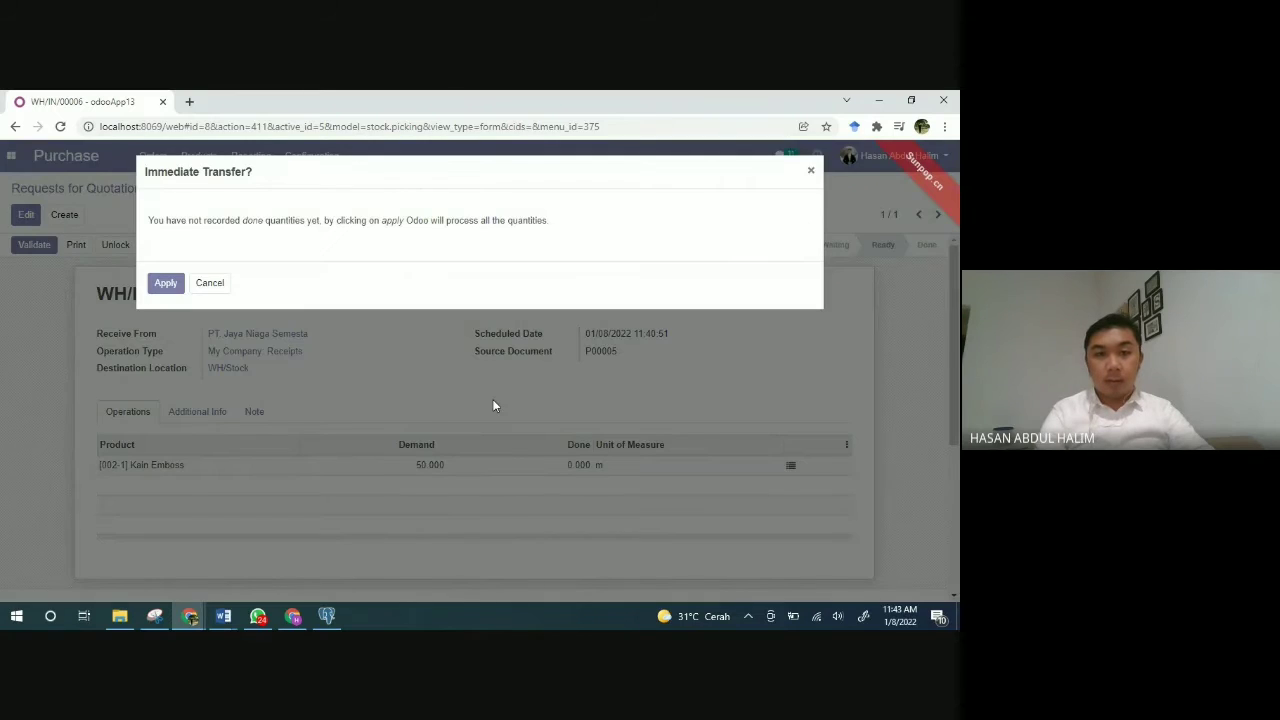
{"action": "left_click", "coordinate": [170, 286]}
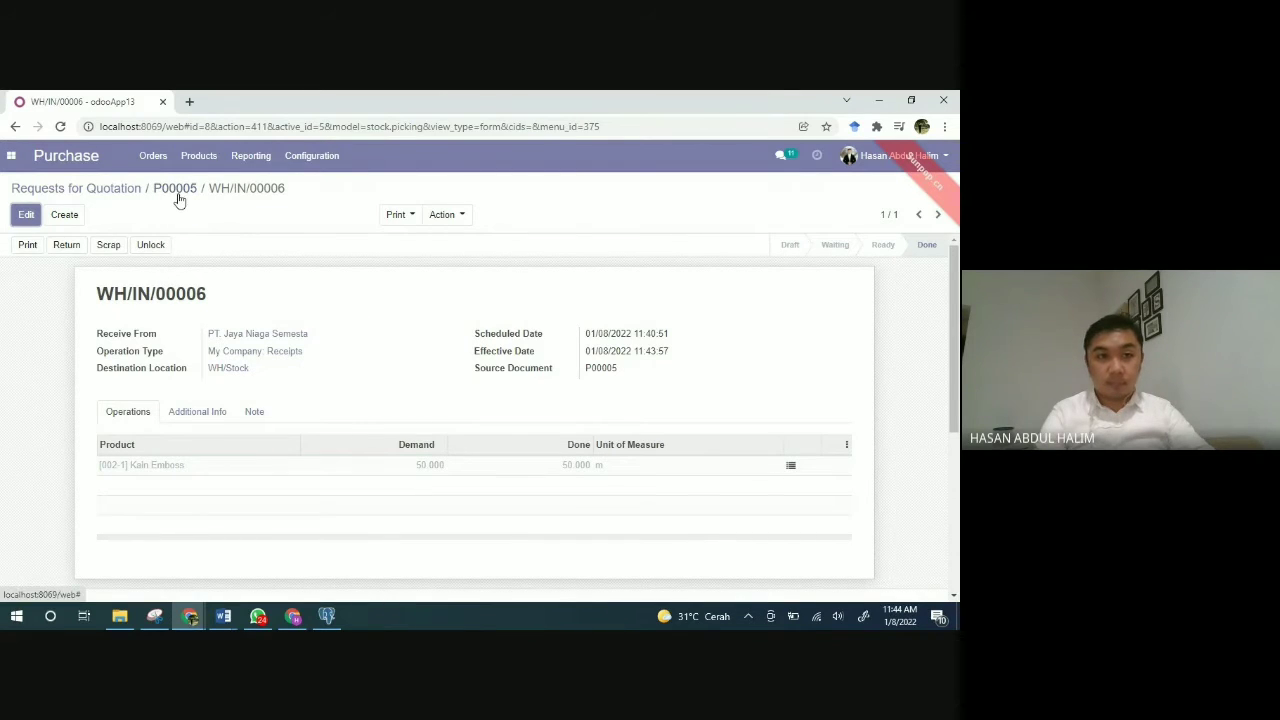
{"action": "scroll", "coordinate": [480, 468], "scroll_direction": "down", "scroll_amount": 1}
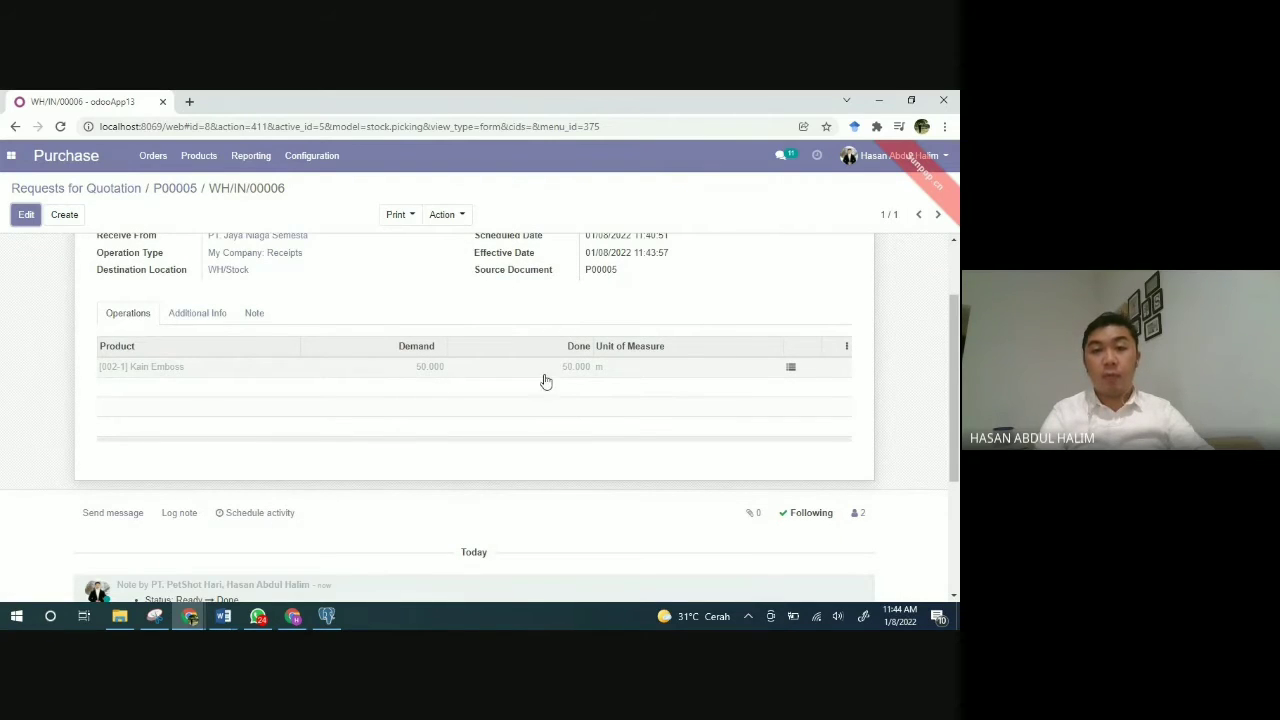
{"action": "scroll", "coordinate": [510, 378], "scroll_direction": "up", "scroll_amount": 1}
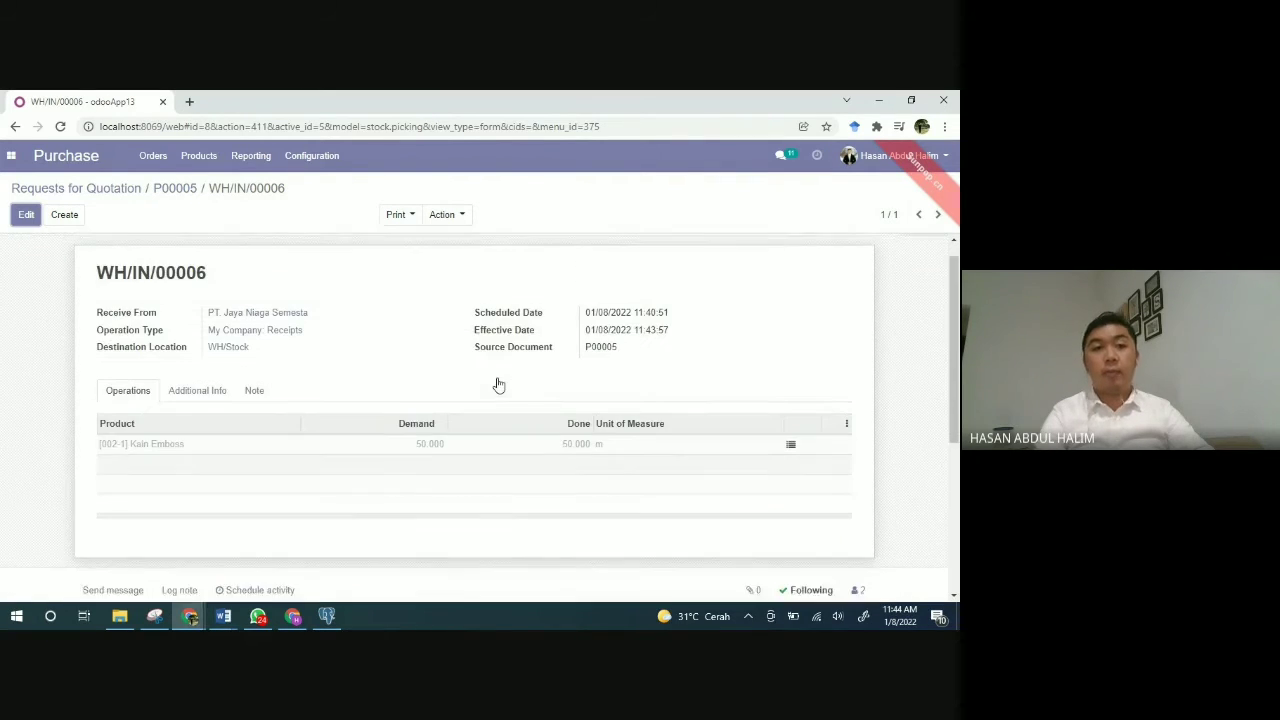
{"action": "left_click", "coordinate": [178, 189]}
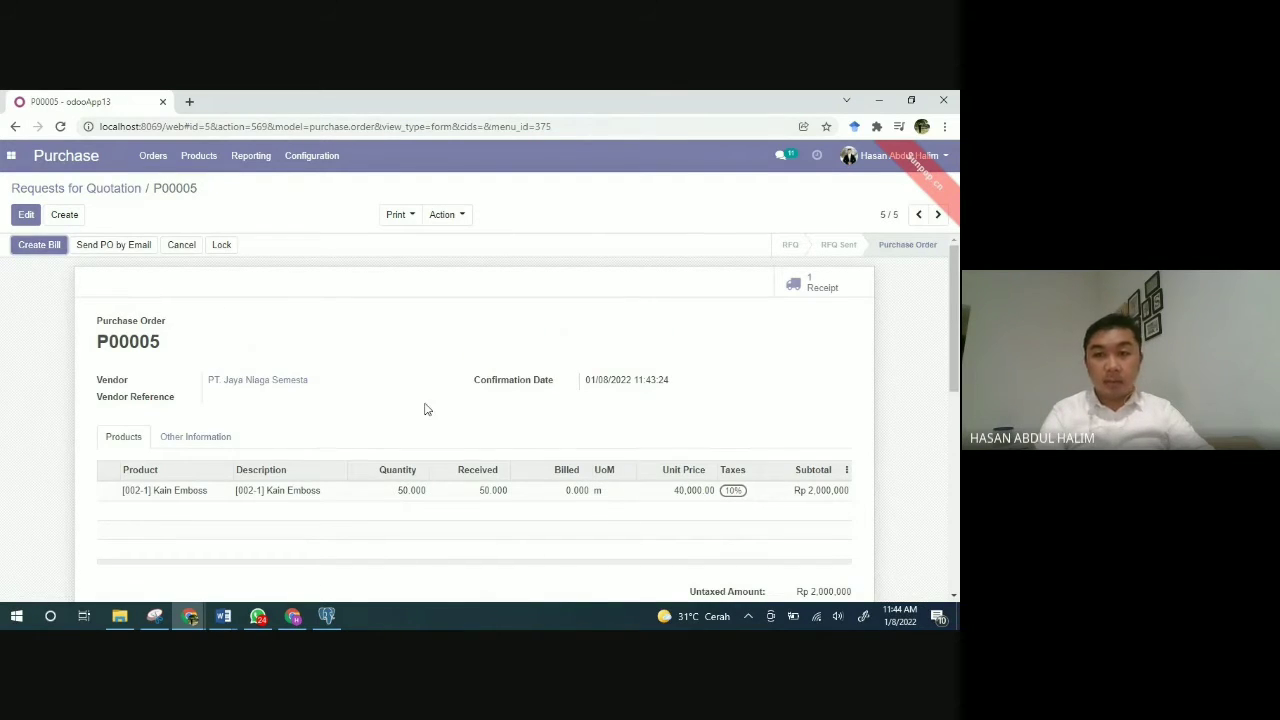
{"action": "left_click", "coordinate": [35, 246]}
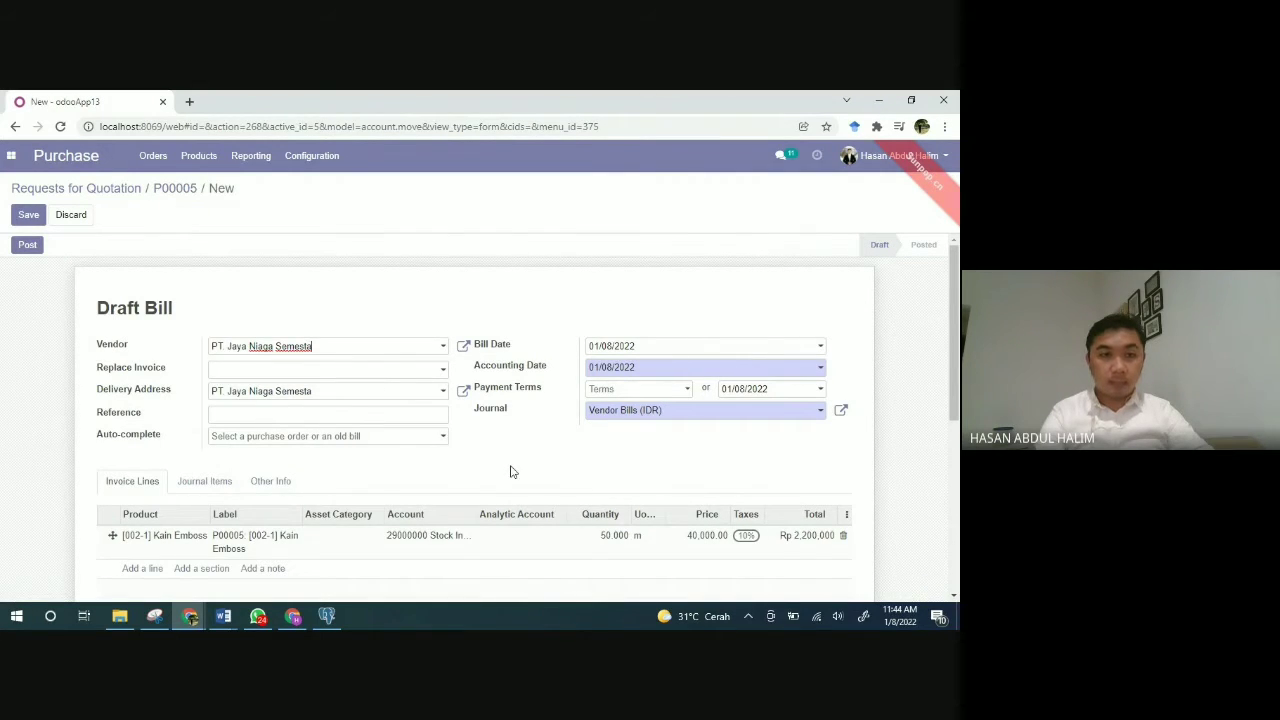
{"action": "scroll", "coordinate": [510, 472], "scroll_direction": "down", "scroll_amount": 2}
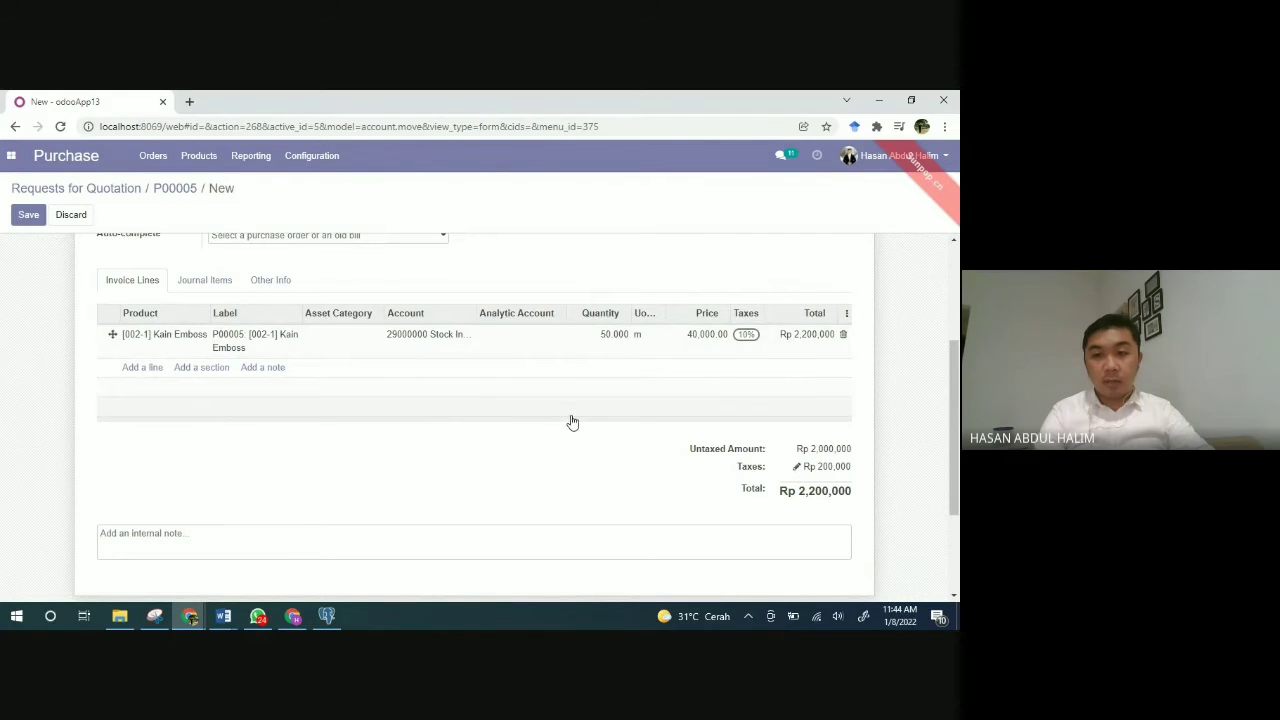
{"action": "scroll", "coordinate": [572, 422], "scroll_direction": "up", "scroll_amount": 3}
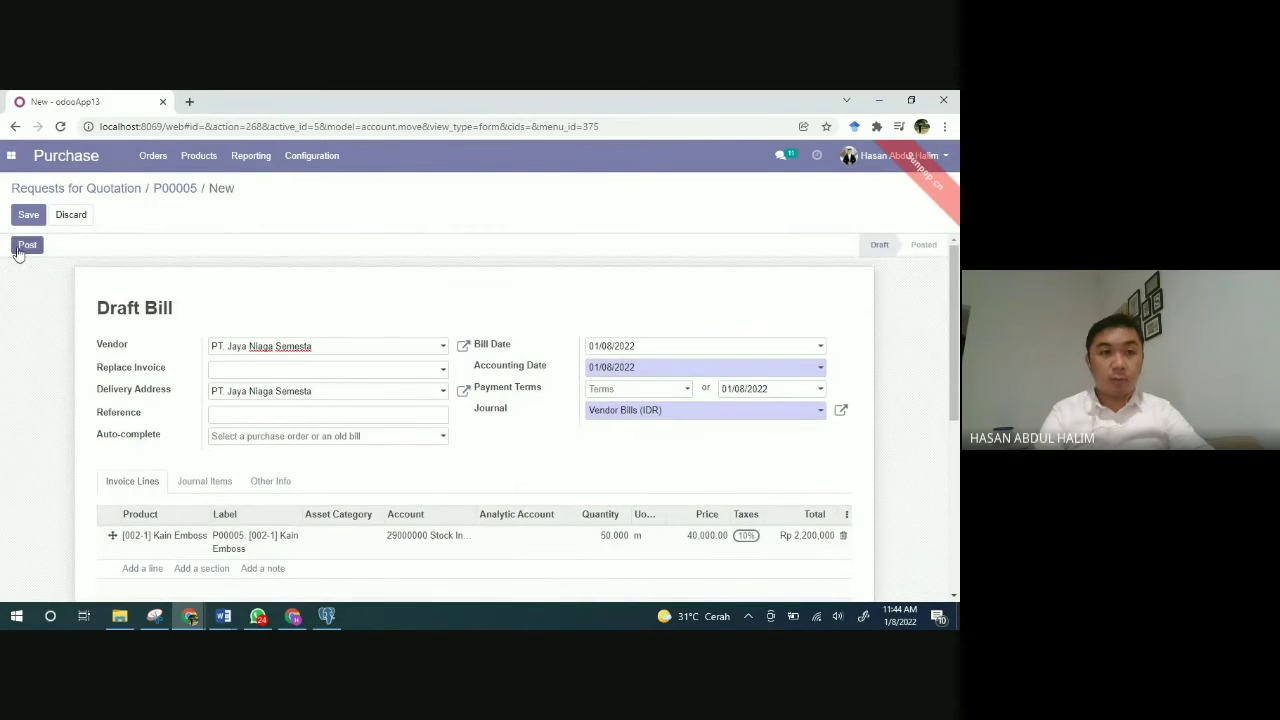
{"action": "left_click", "coordinate": [18, 250]}
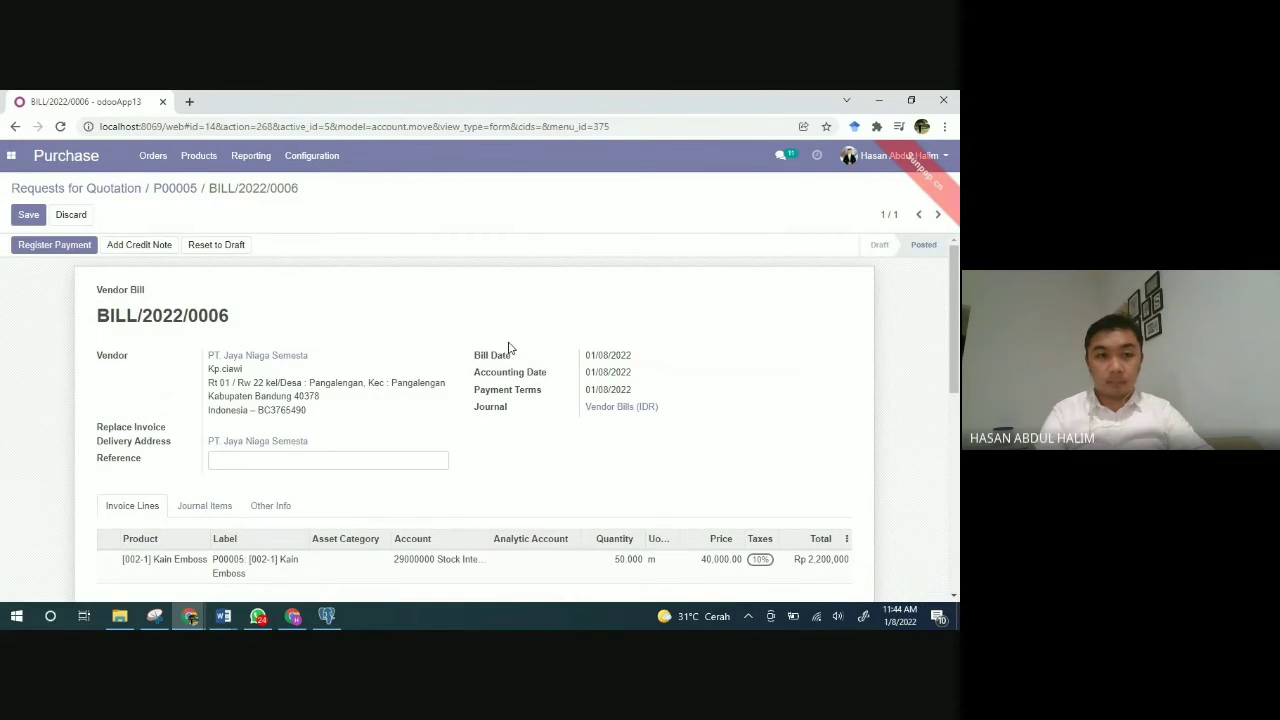
{"action": "scroll", "coordinate": [508, 411], "scroll_direction": "down", "scroll_amount": 3}
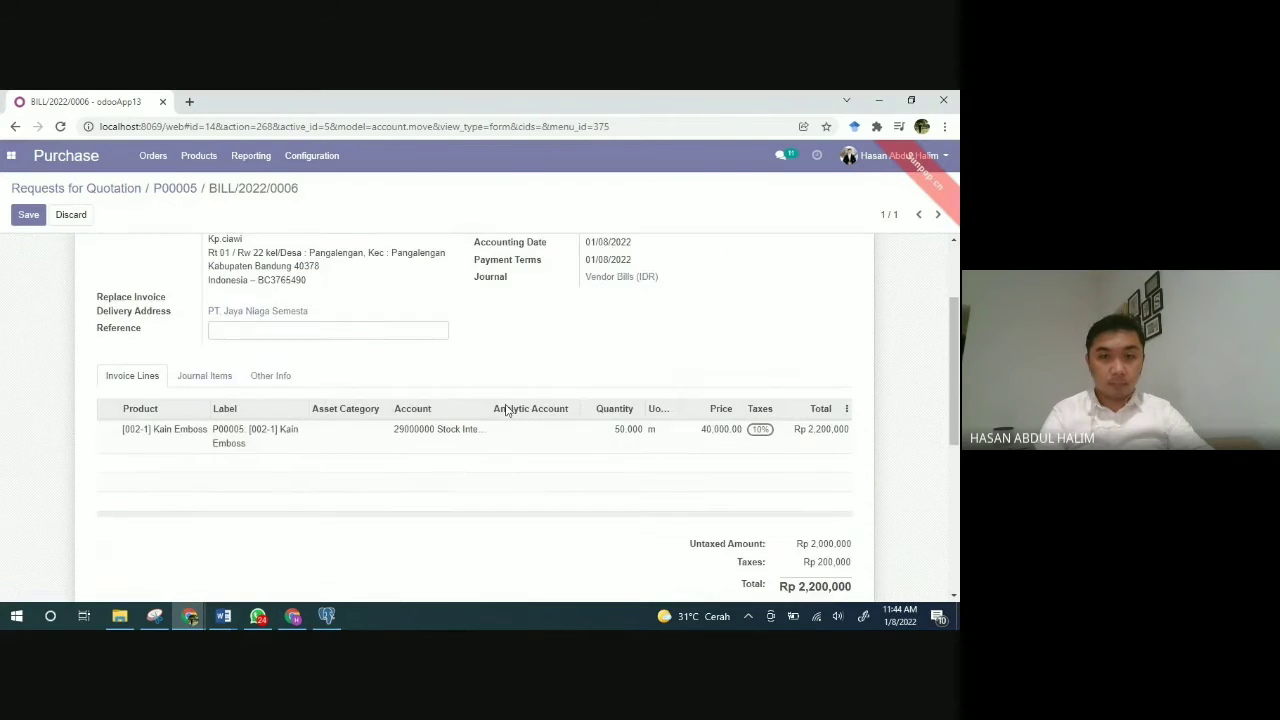
{"action": "scroll", "coordinate": [507, 410], "scroll_direction": "down", "scroll_amount": 2}
{"action": "scroll", "coordinate": [507, 410], "scroll_direction": "up", "scroll_amount": 5}
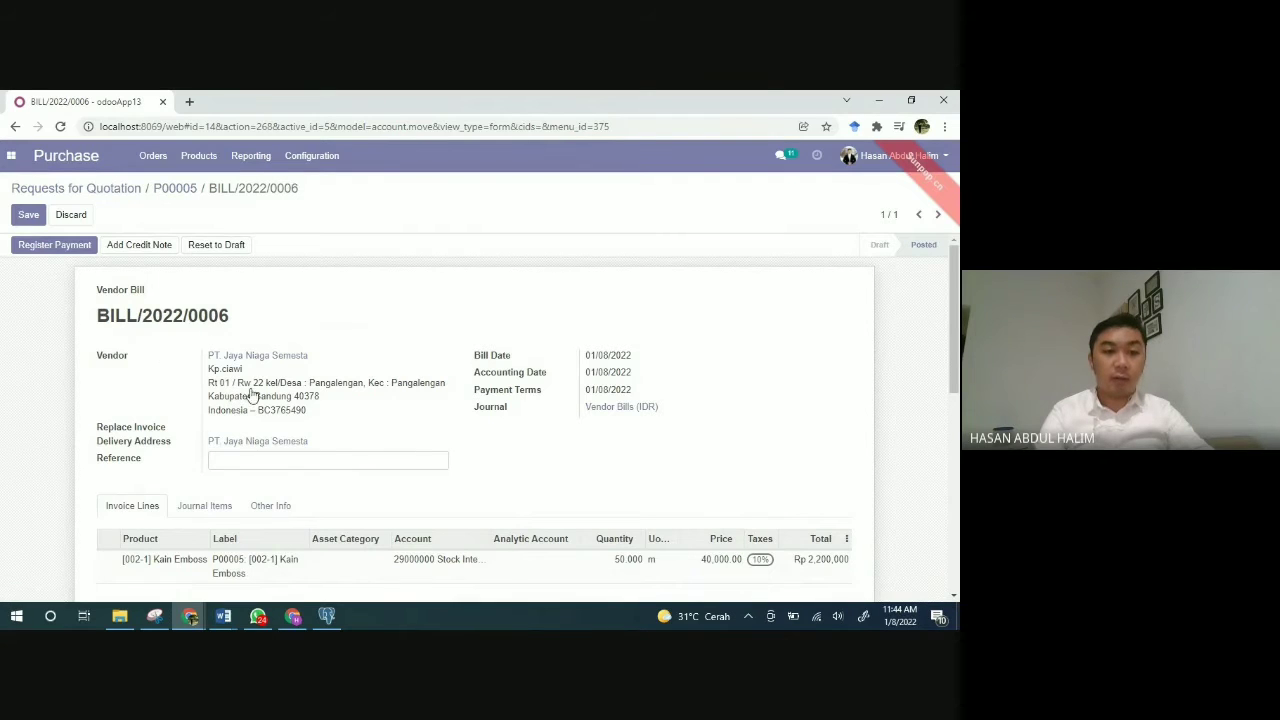
{"action": "scroll", "coordinate": [253, 403], "scroll_direction": "down", "scroll_amount": 1}
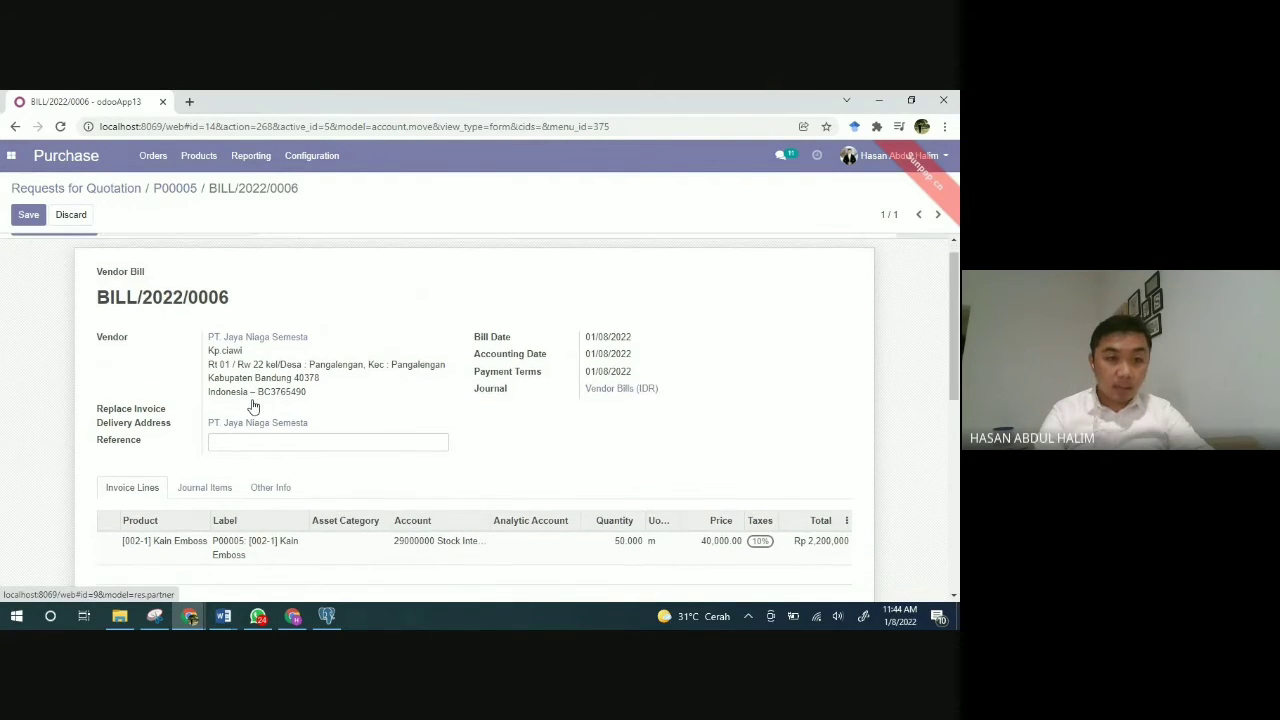
{"action": "scroll", "coordinate": [253, 405], "scroll_direction": "down", "scroll_amount": 2}
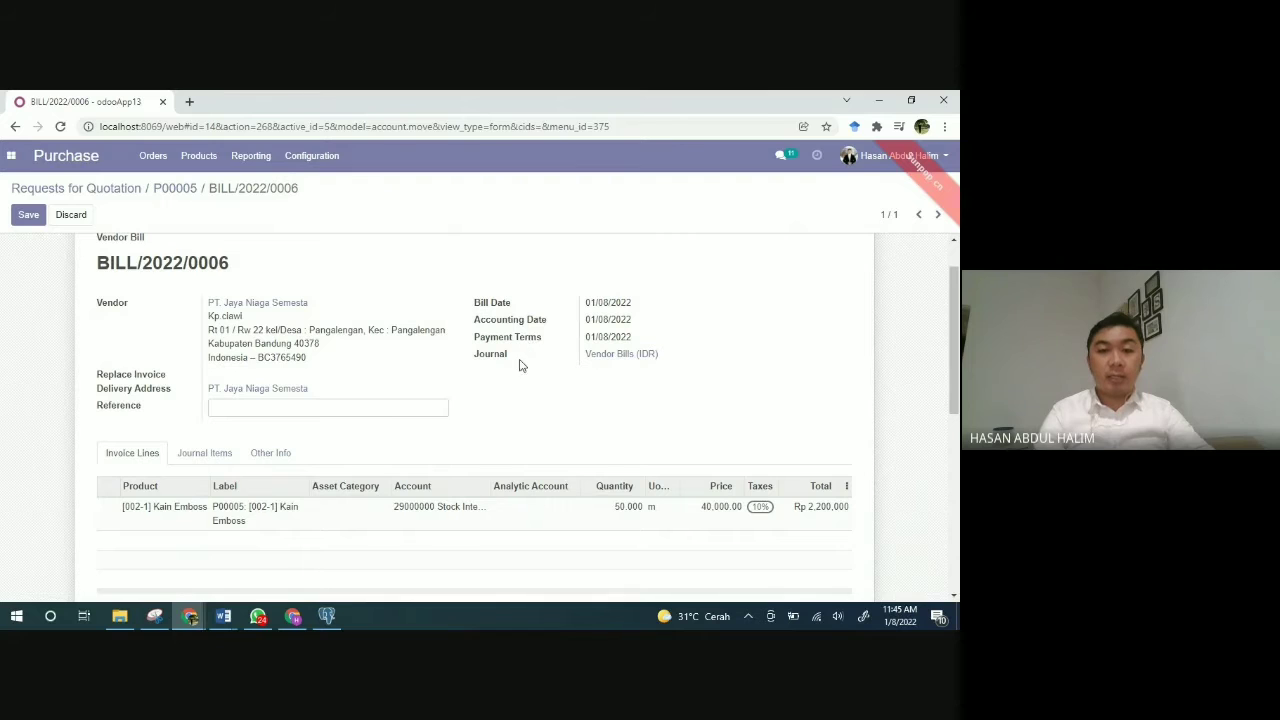
{"action": "scroll", "coordinate": [517, 379], "scroll_direction": "down", "scroll_amount": 1}
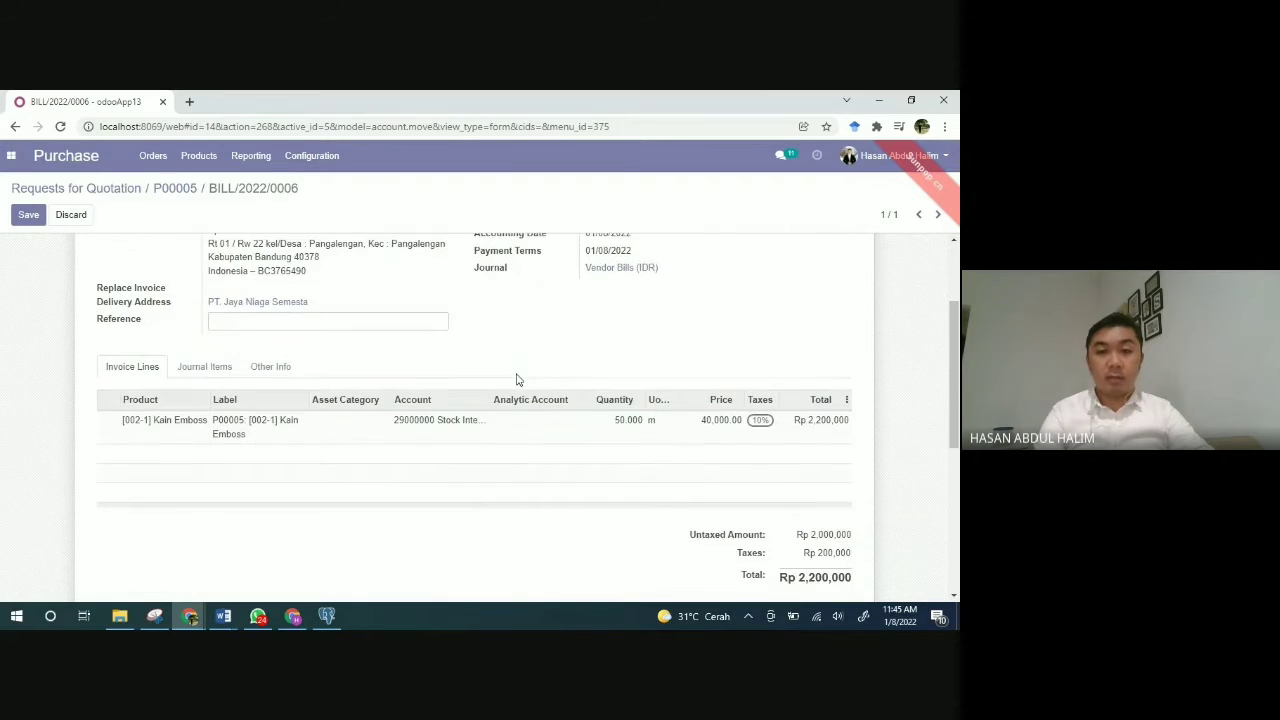
{"action": "scroll", "coordinate": [517, 379], "scroll_direction": "down", "scroll_amount": 2}
{"action": "scroll", "coordinate": [517, 379], "scroll_direction": "up", "scroll_amount": 4}
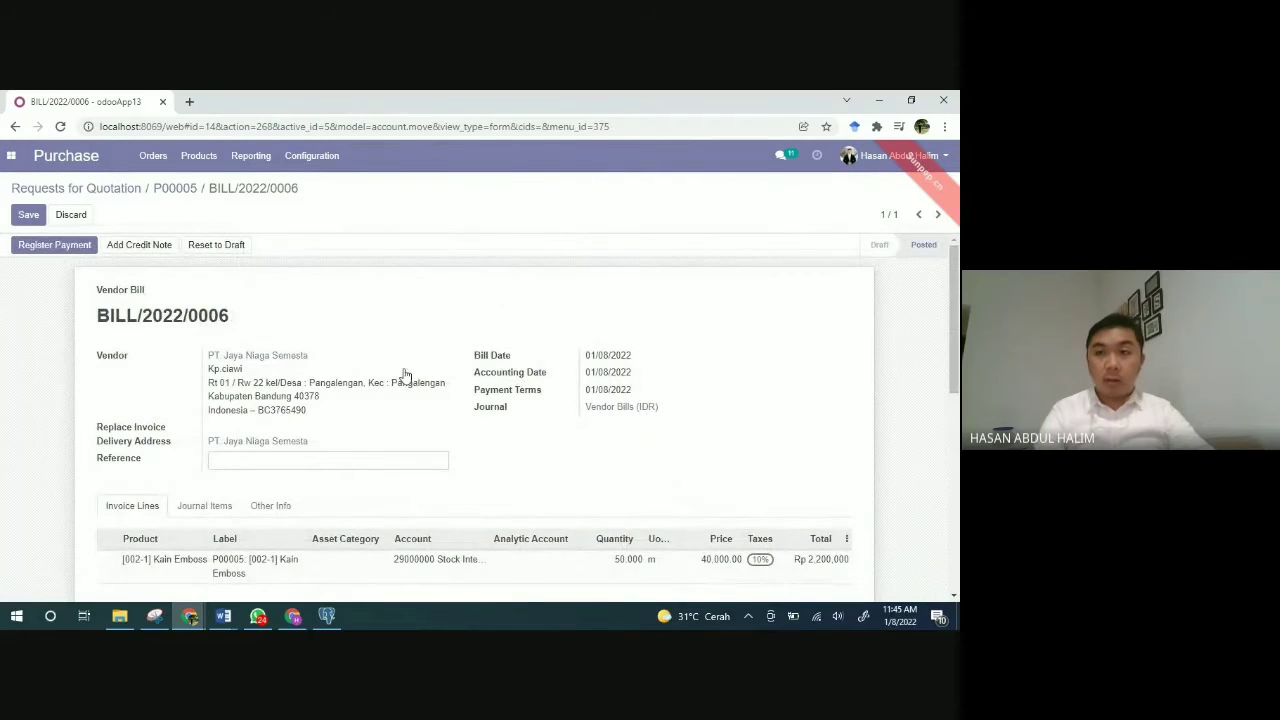
Step: Register the Rp 2,200,000 Bank (IDR) payment for BILL/2022/0006, dated 01/08/2022
{"action": "left_click", "coordinate": [56, 251]}
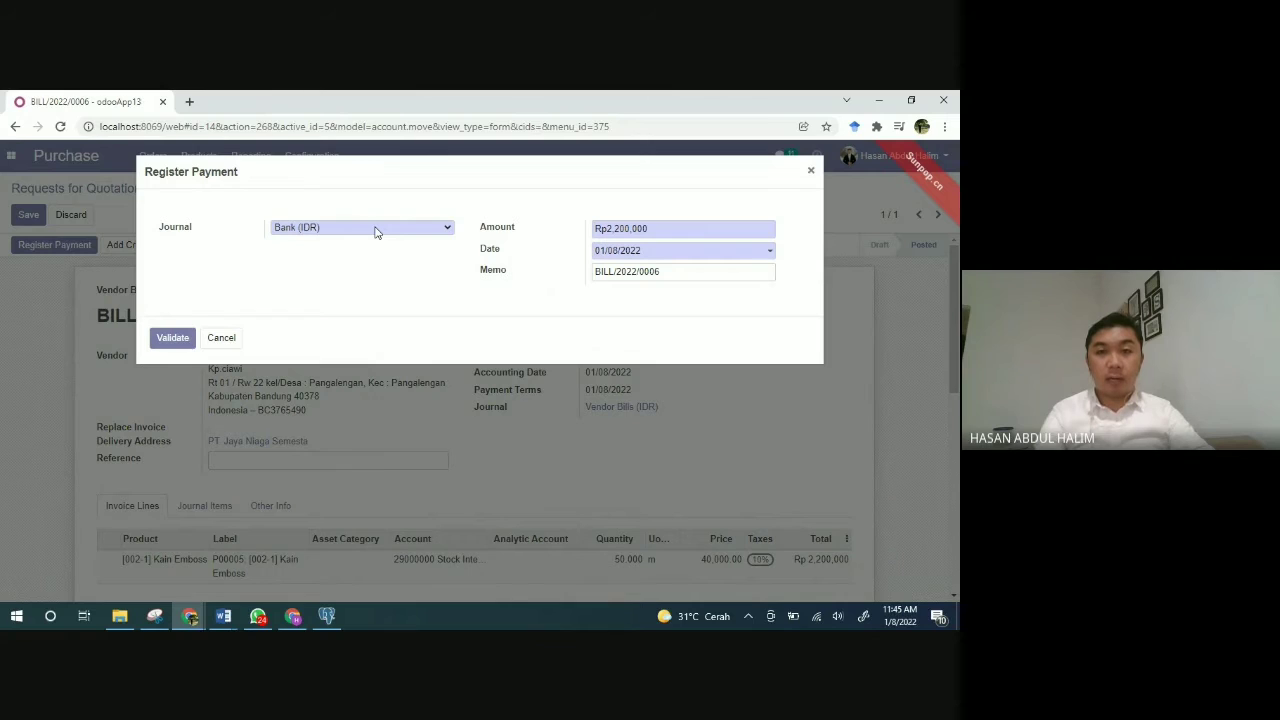
{"action": "left_click", "coordinate": [652, 252]}
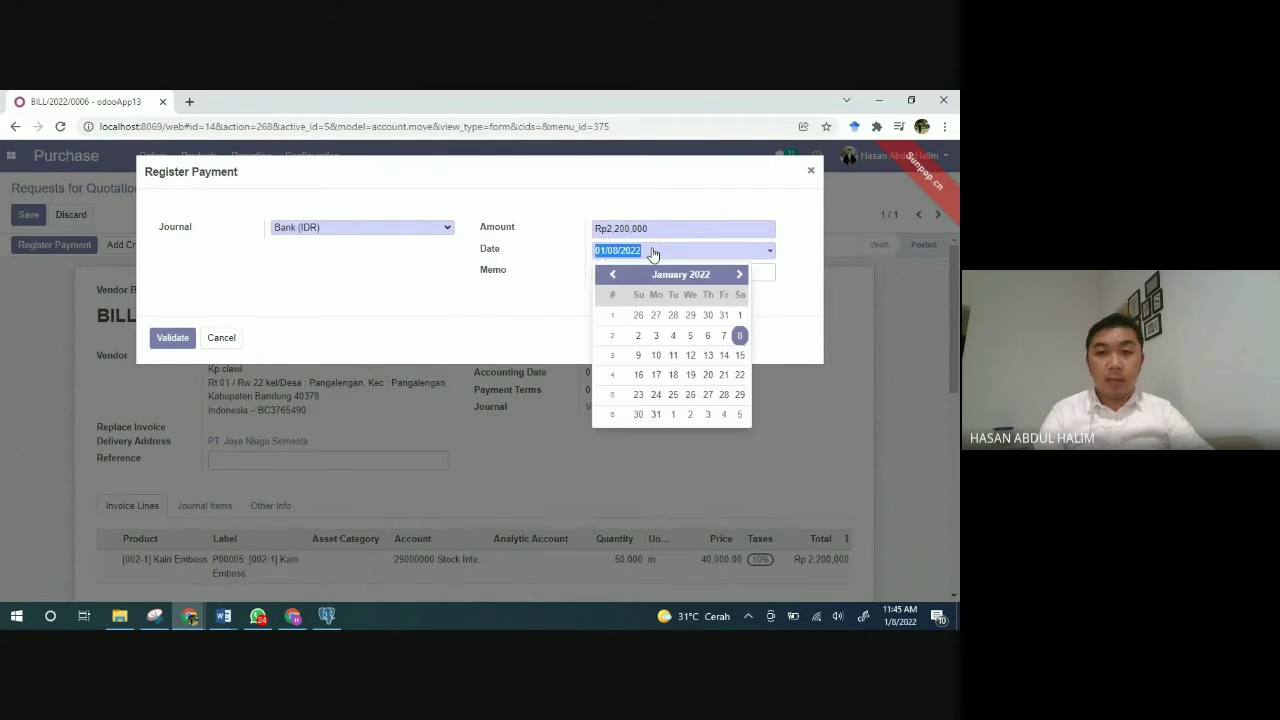
{"action": "left_click", "coordinate": [740, 336]}
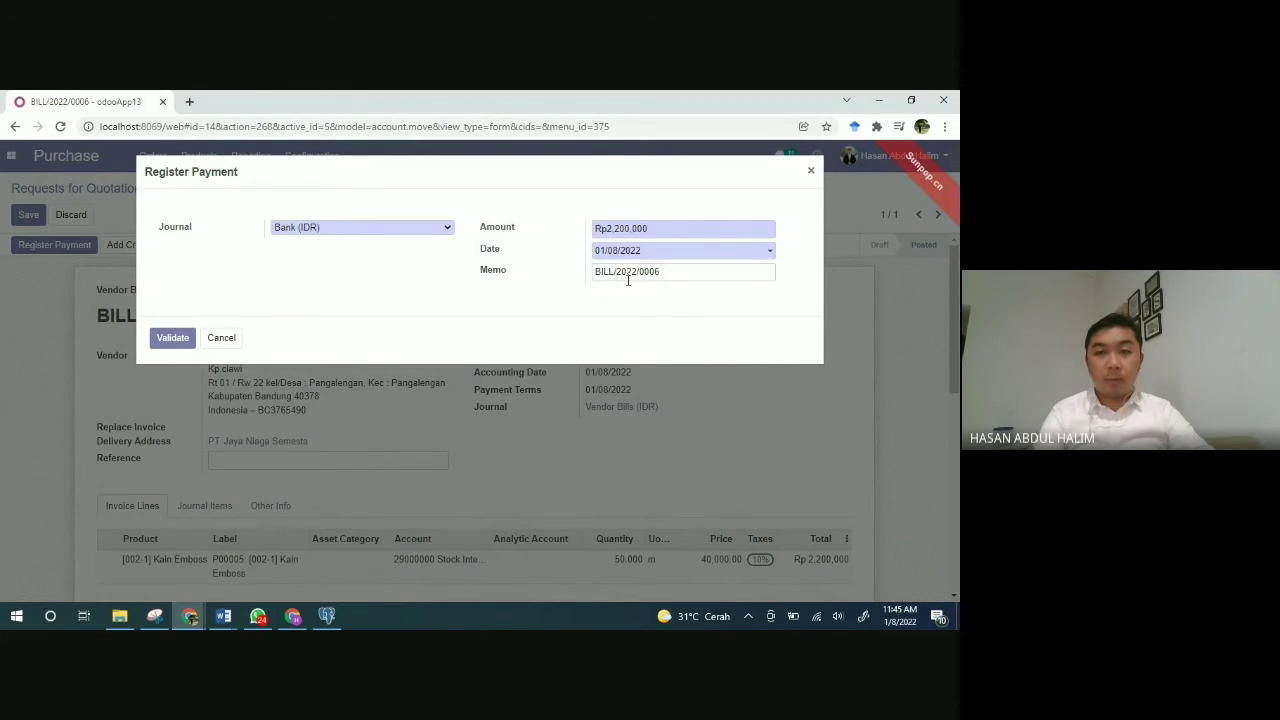
{"action": "left_click_drag", "start_coordinate": [671, 274], "coordinate": [641, 272]}
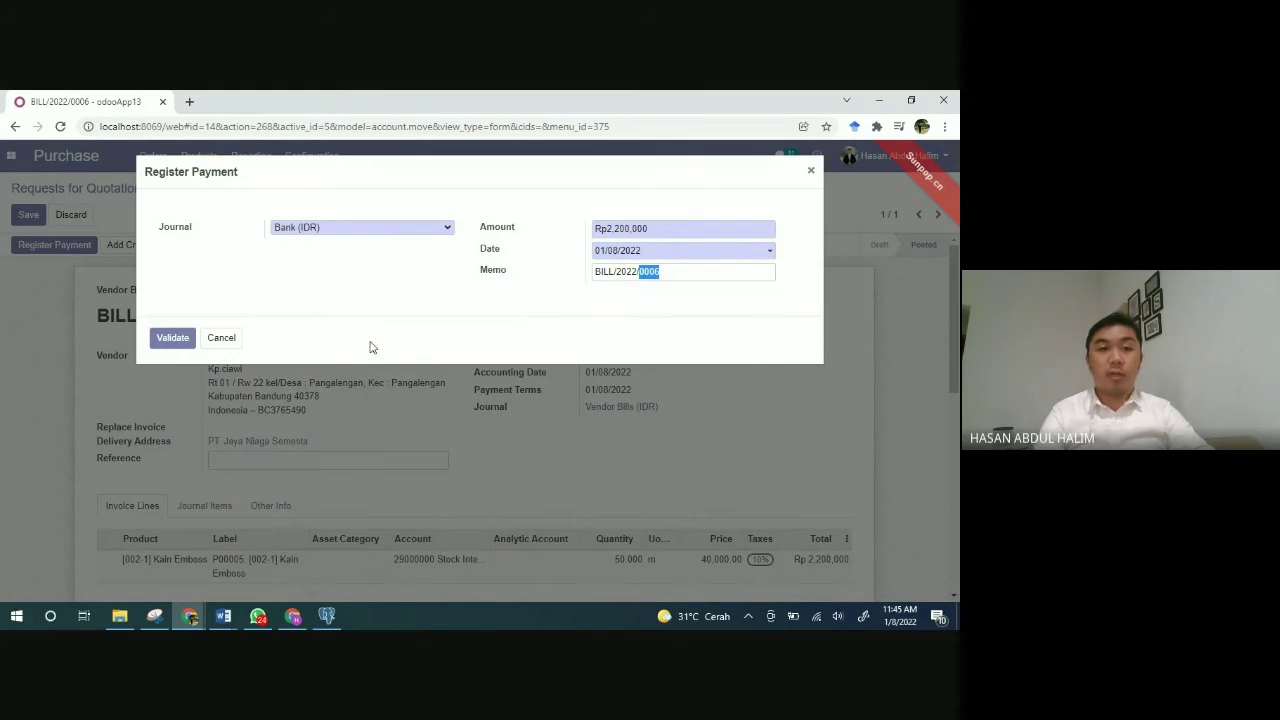
{"action": "left_click", "coordinate": [170, 339]}
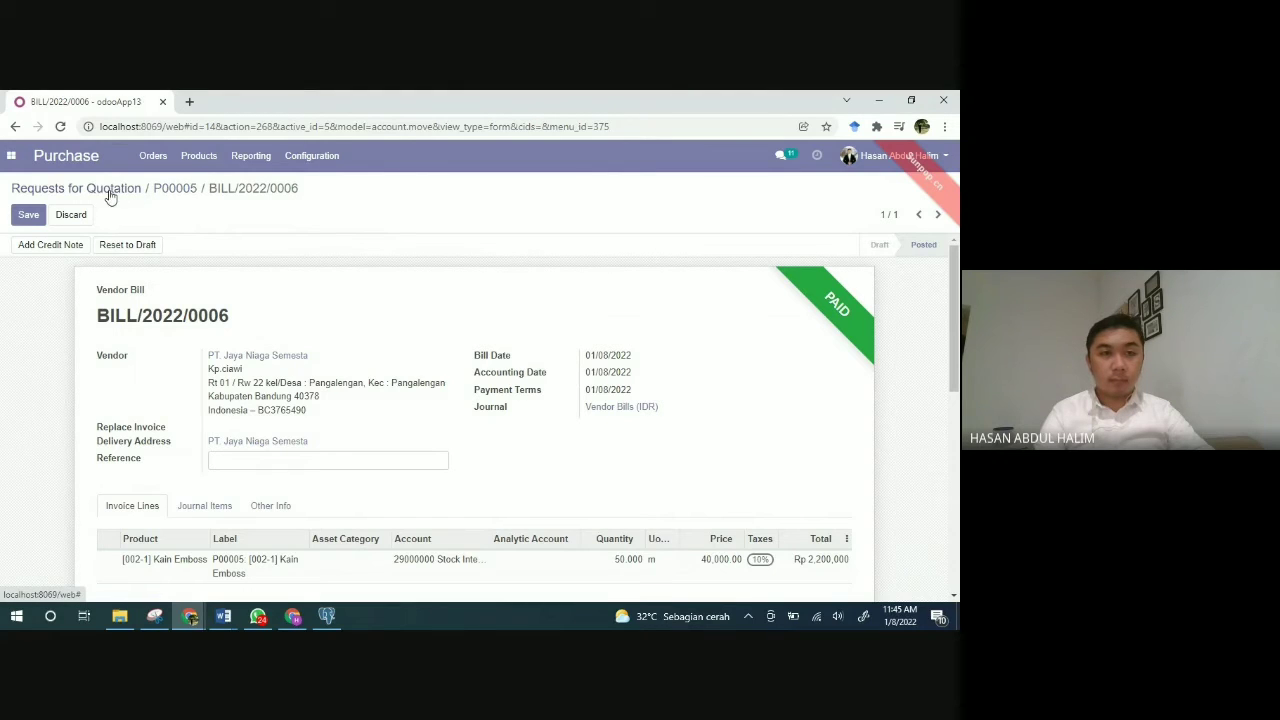
Step: Return to purchase order P00005 and review its 50 m of Kain Emboss received and billed
{"action": "left_click", "coordinate": [167, 194]}
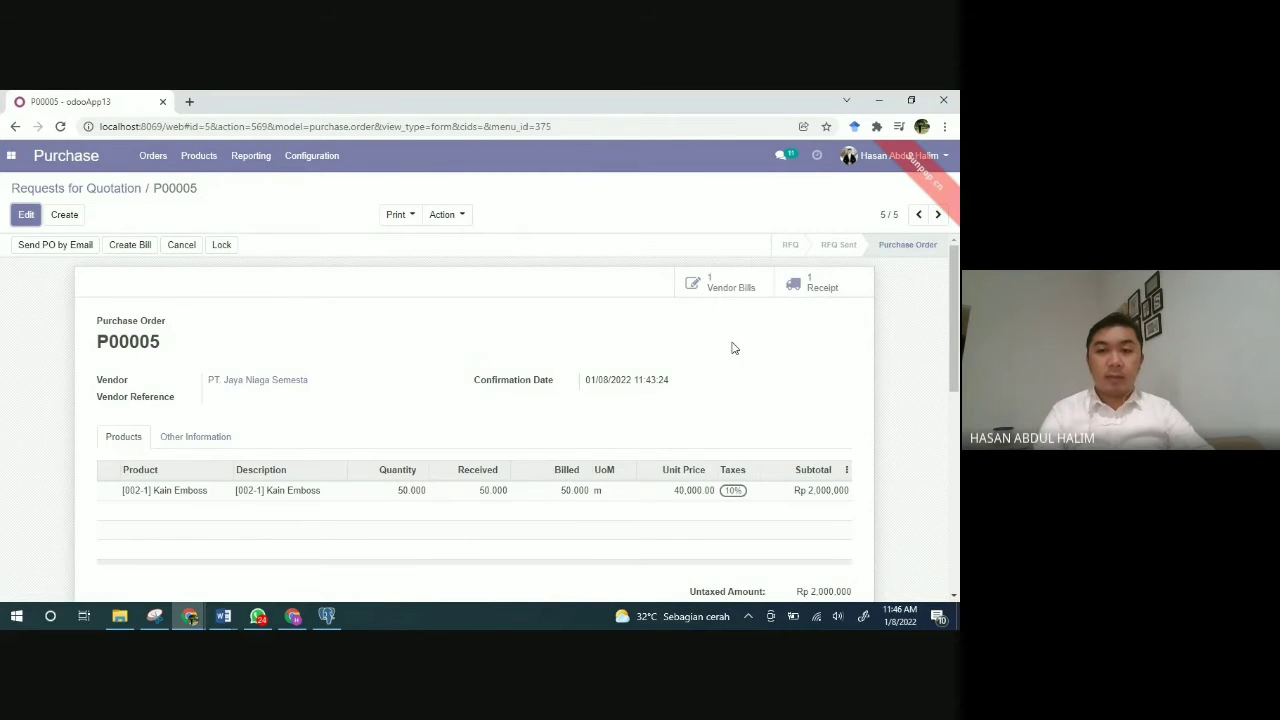
{"action": "scroll", "coordinate": [571, 349], "scroll_direction": "down", "scroll_amount": 1}
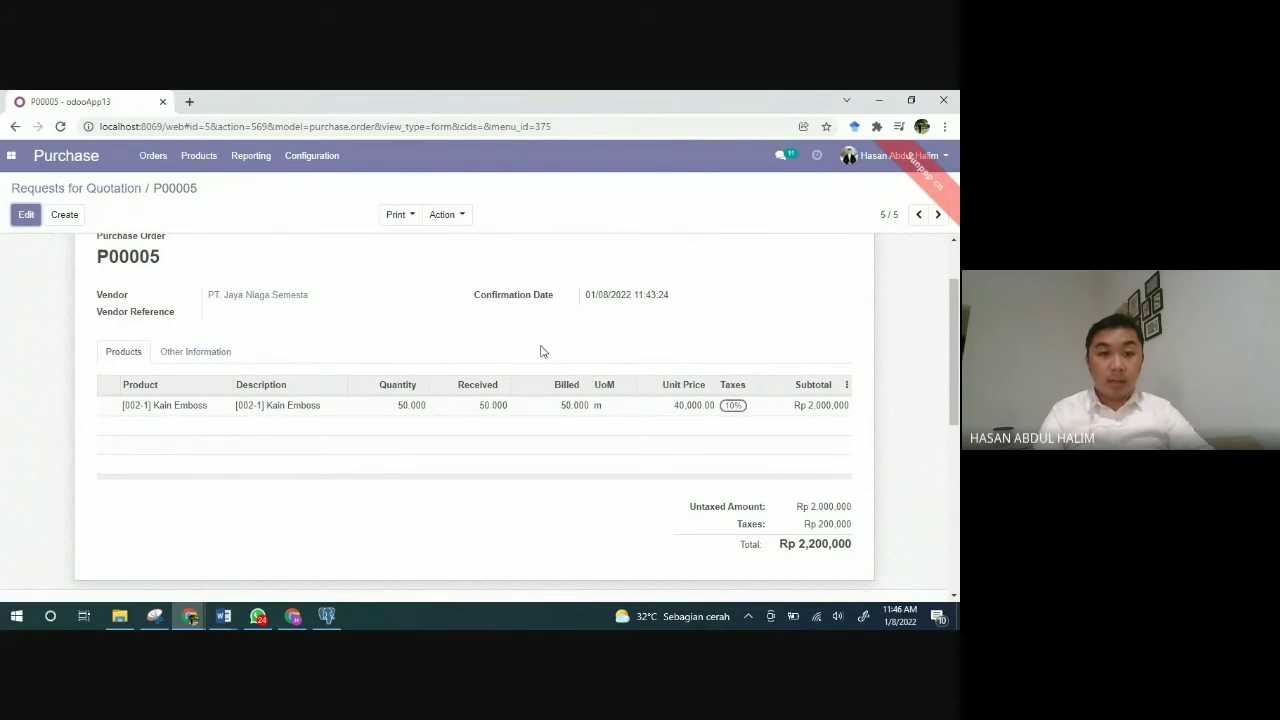
{"action": "scroll", "coordinate": [590, 410], "scroll_direction": "up", "scroll_amount": 1}
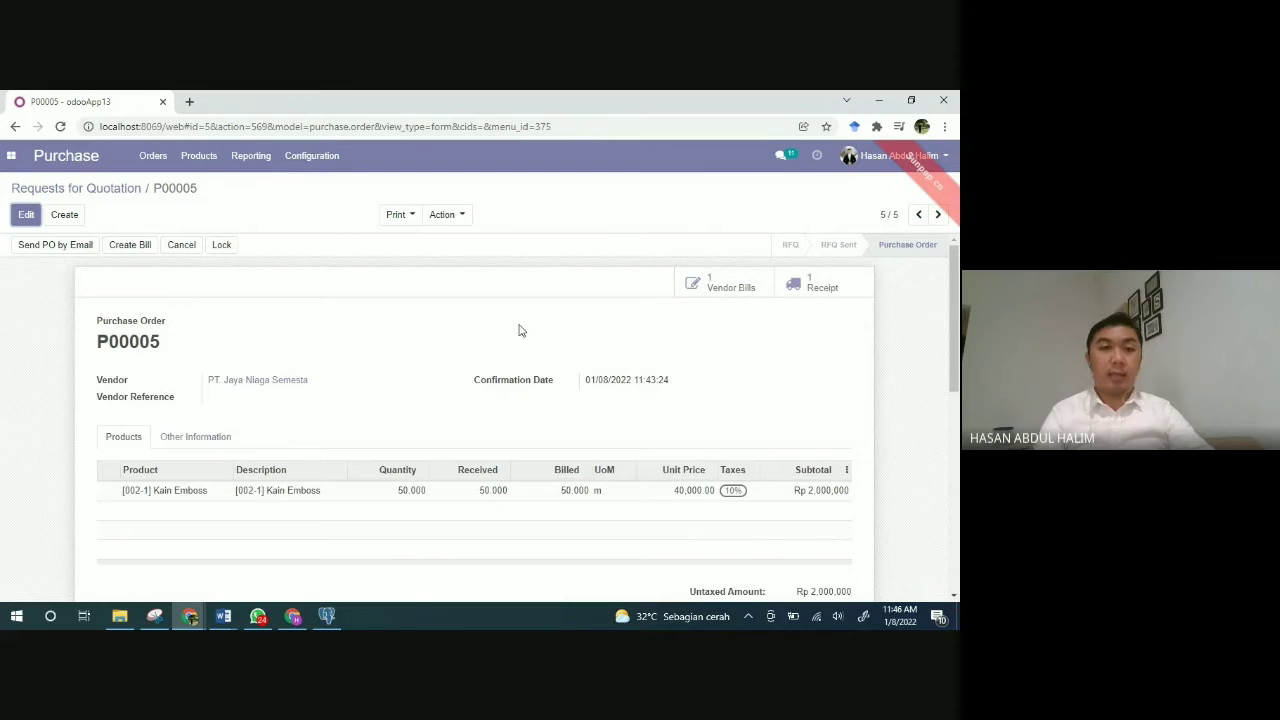
{"action": "left_click", "coordinate": [203, 162]}
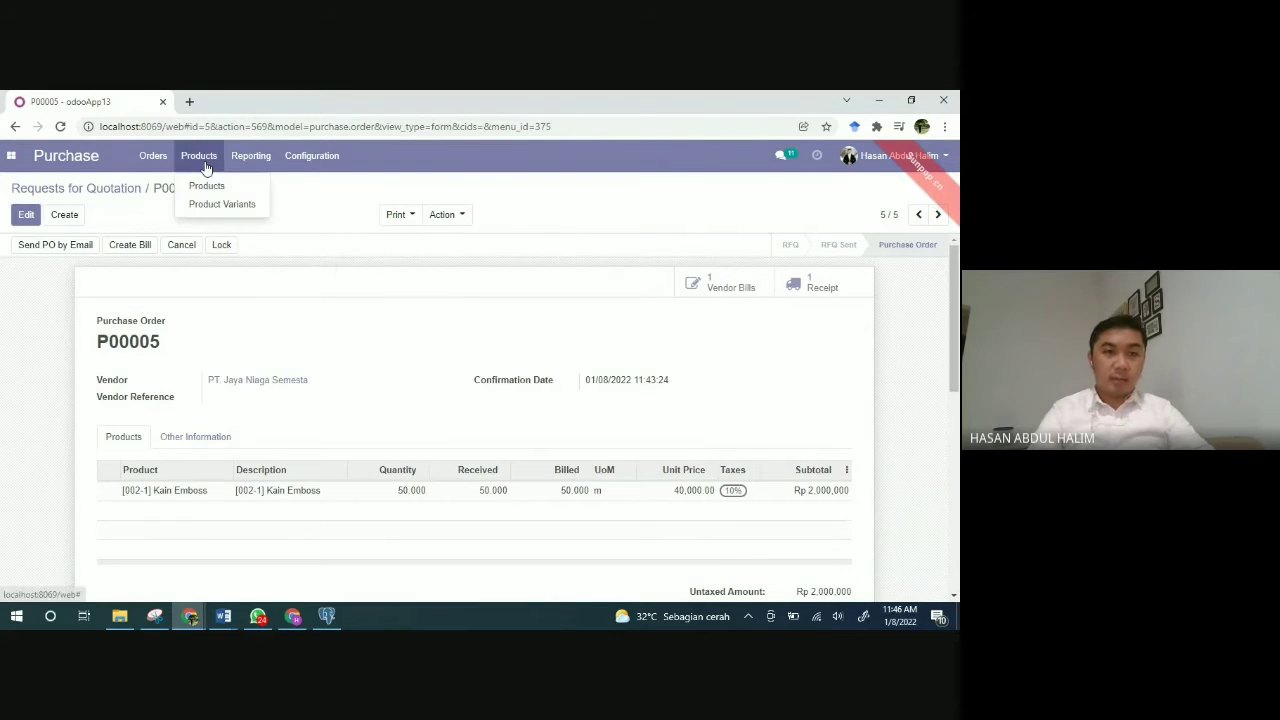
Step: Show the five purchasable products, with Kain Emboss at 320 m on hand
{"action": "left_click", "coordinate": [218, 189]}
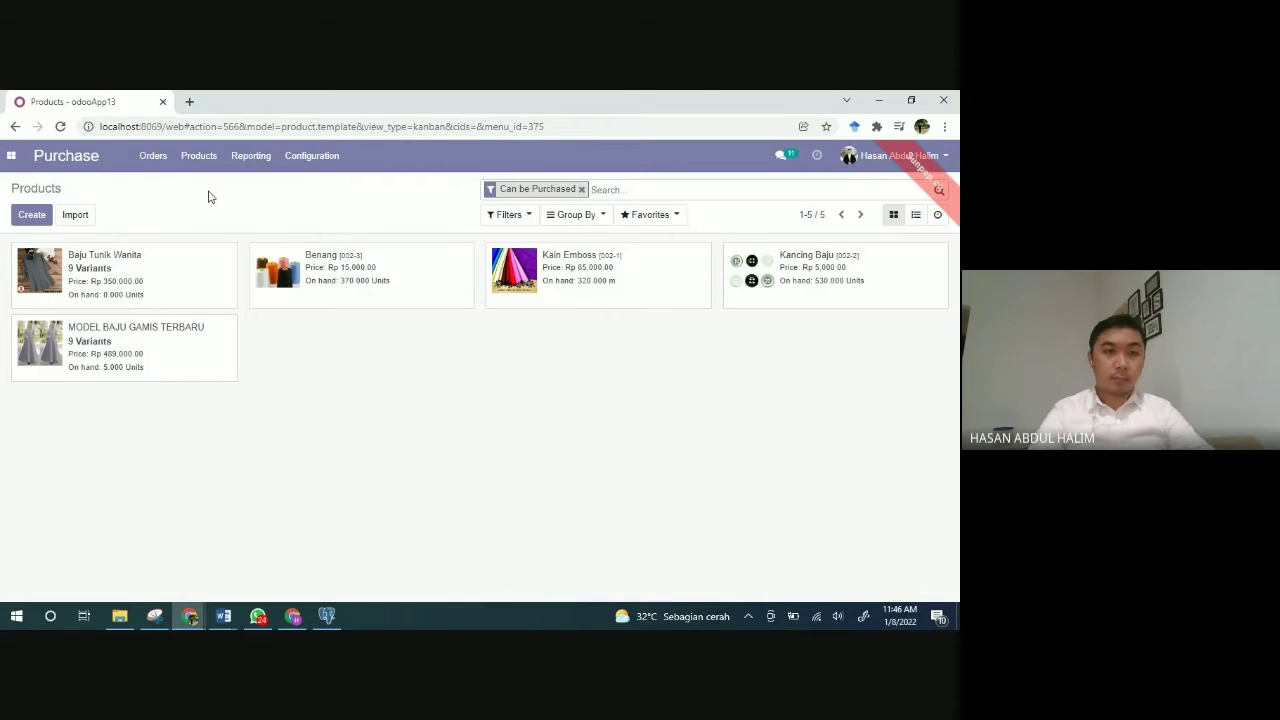
{"action": "left_click", "coordinate": [153, 167]}
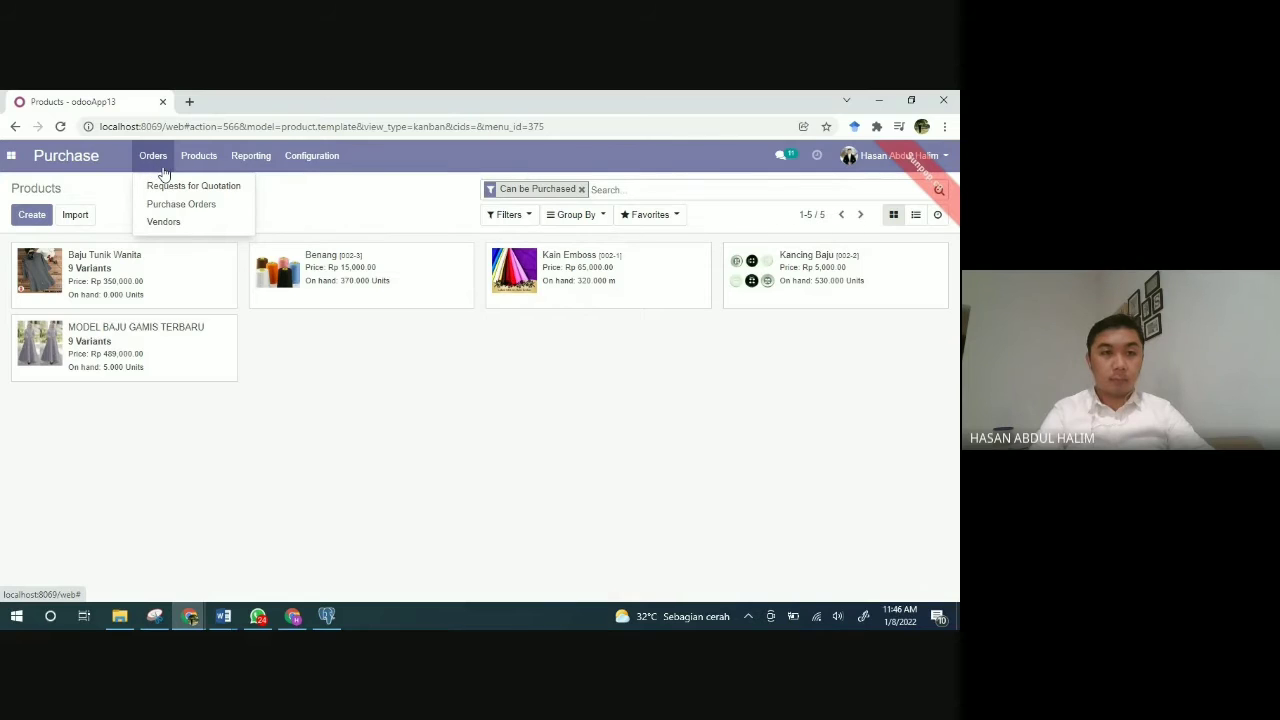
Step: Open purchase order P00004 from Requests for Quotation and print its Purchase Order PDF
{"action": "left_click", "coordinate": [159, 190]}
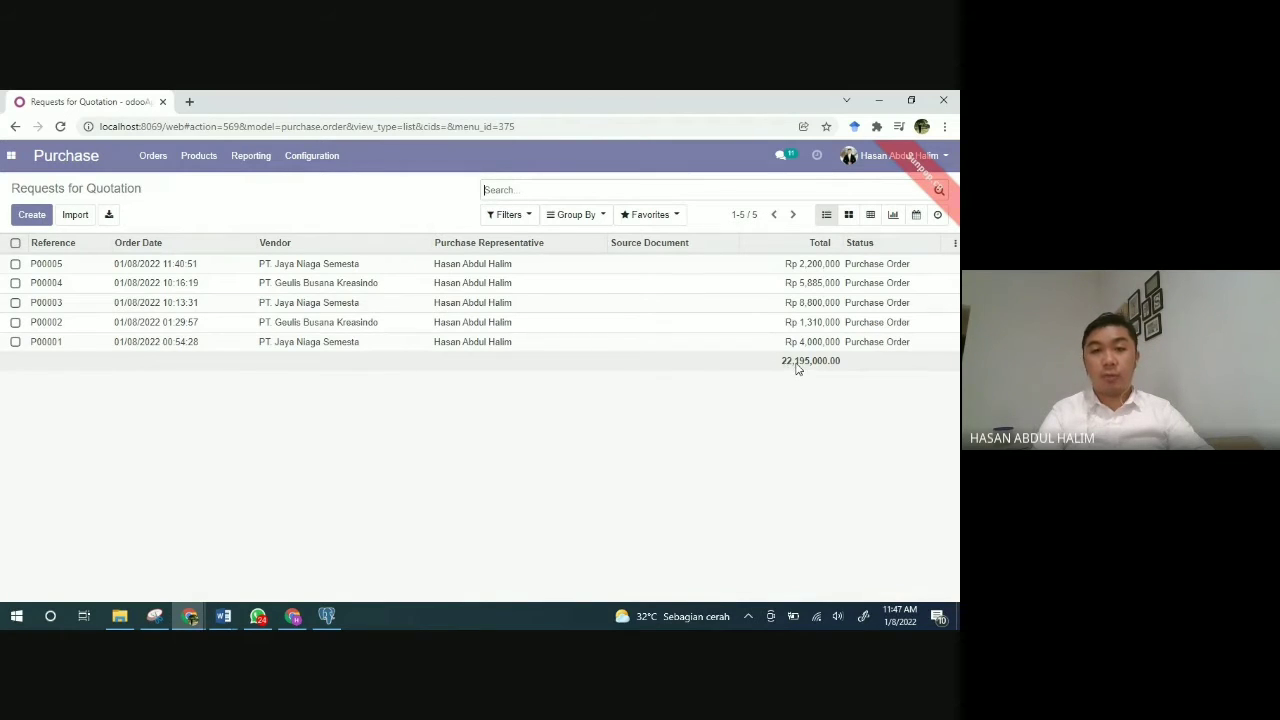
{"action": "left_click", "coordinate": [57, 289]}
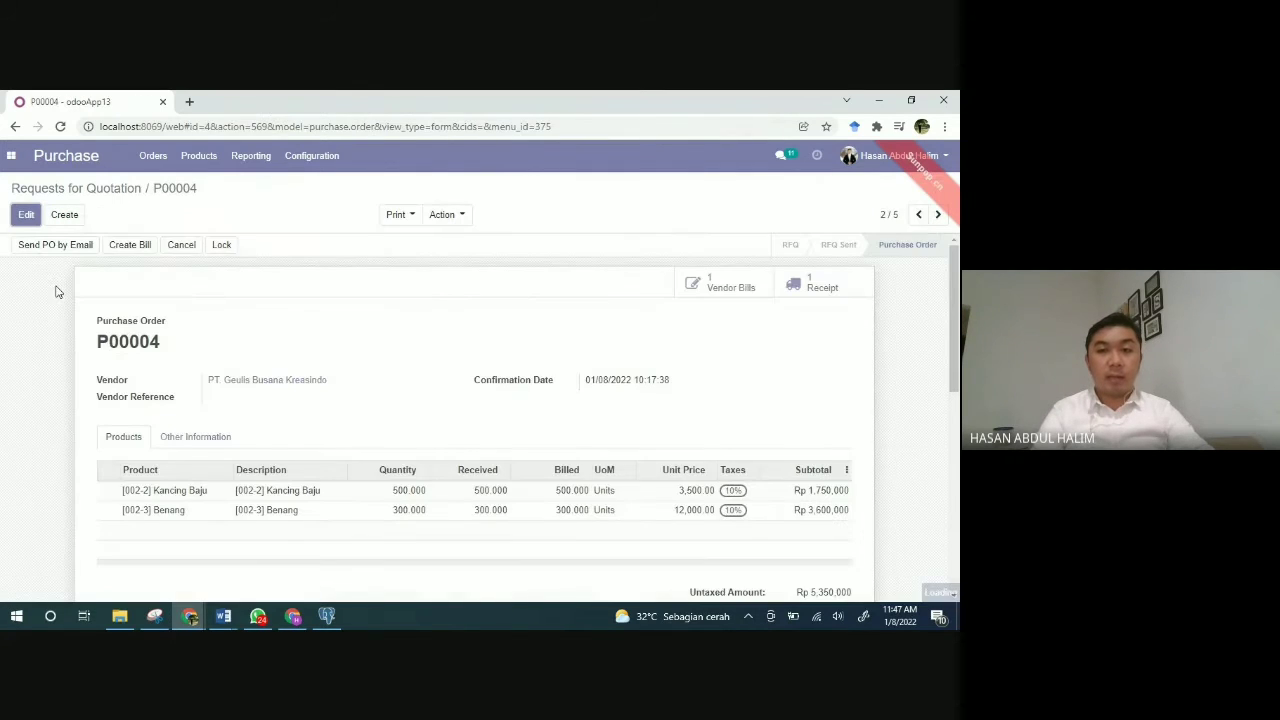
{"action": "scroll", "coordinate": [338, 412], "scroll_direction": "down", "scroll_amount": 2}
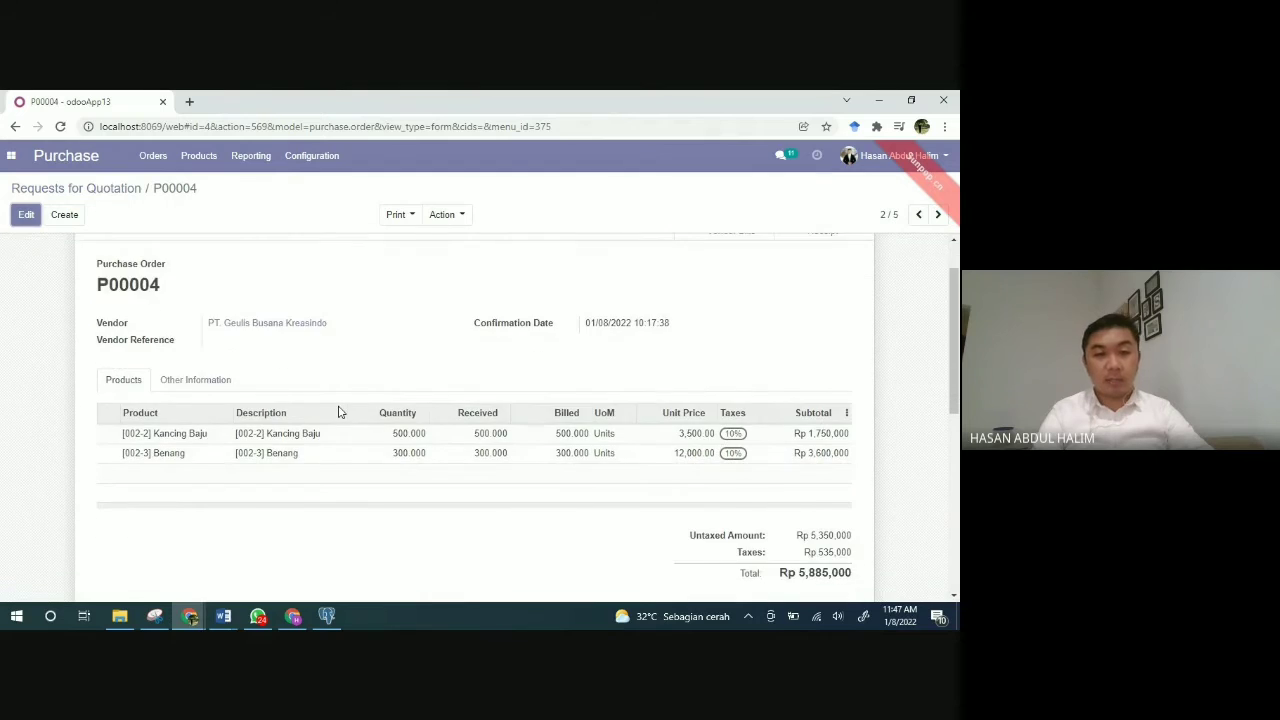
{"action": "scroll", "coordinate": [338, 412], "scroll_direction": "up", "scroll_amount": 2}
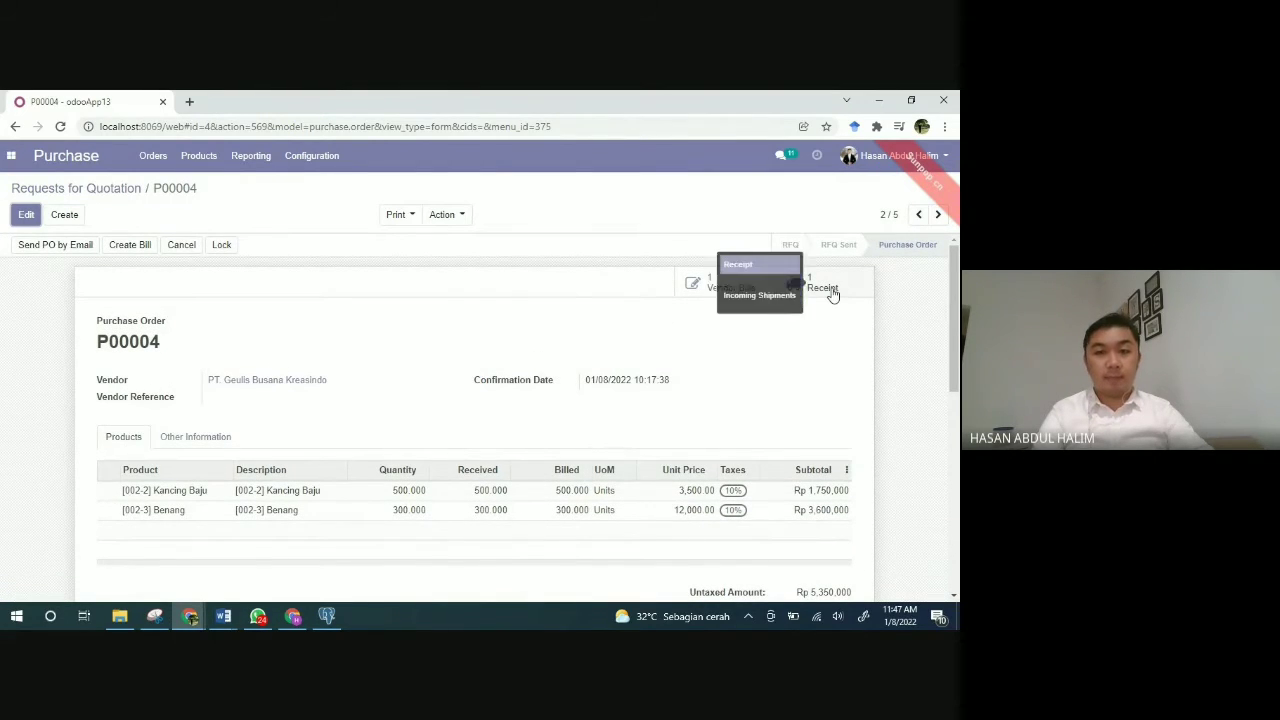
{"action": "left_click", "coordinate": [413, 218]}
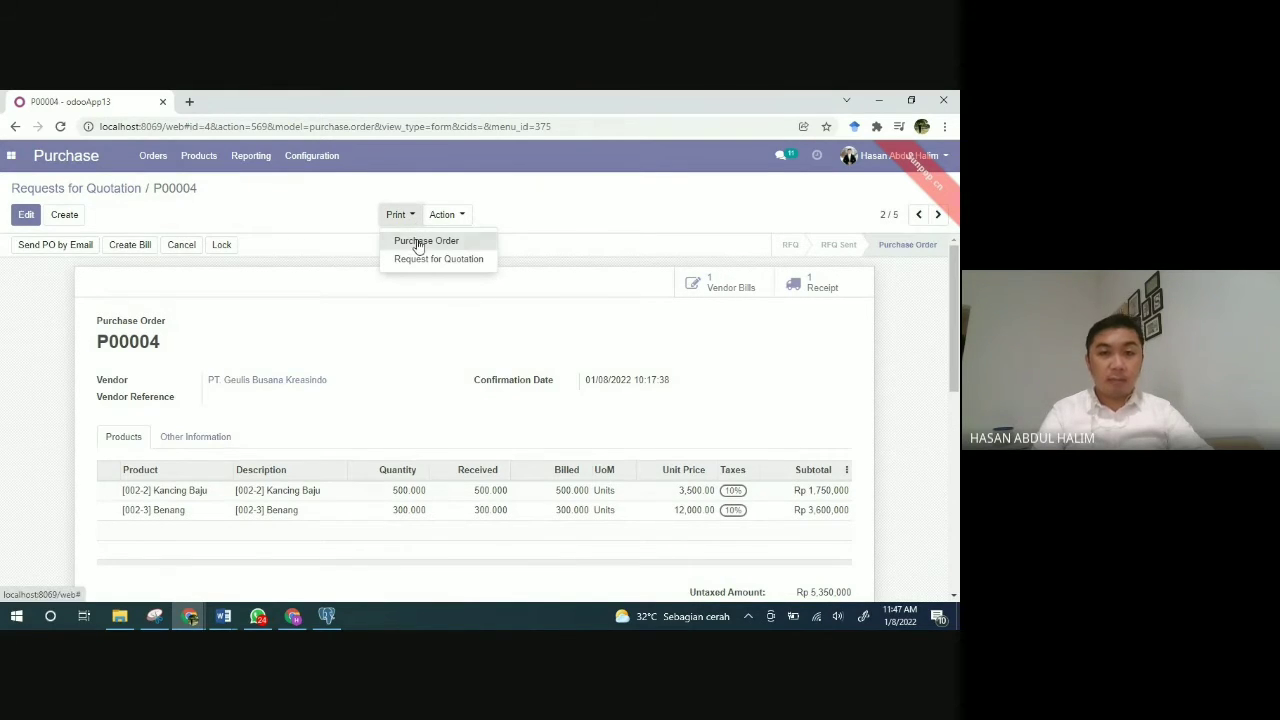
{"action": "left_click", "coordinate": [419, 244]}
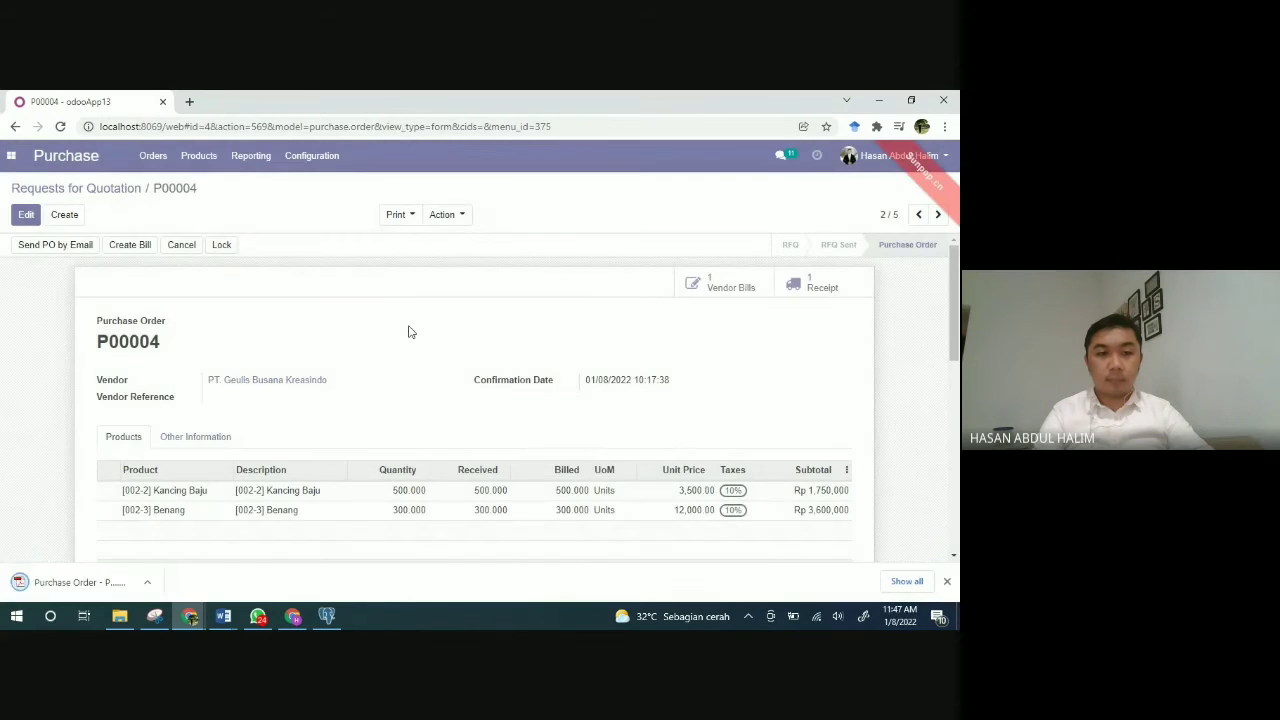
Step: Review Purchase Order - P00004.pdf (subtotal Rp 5,350,000, taxes Rp 535,000), then close it
{"action": "left_click", "coordinate": [73, 583]}
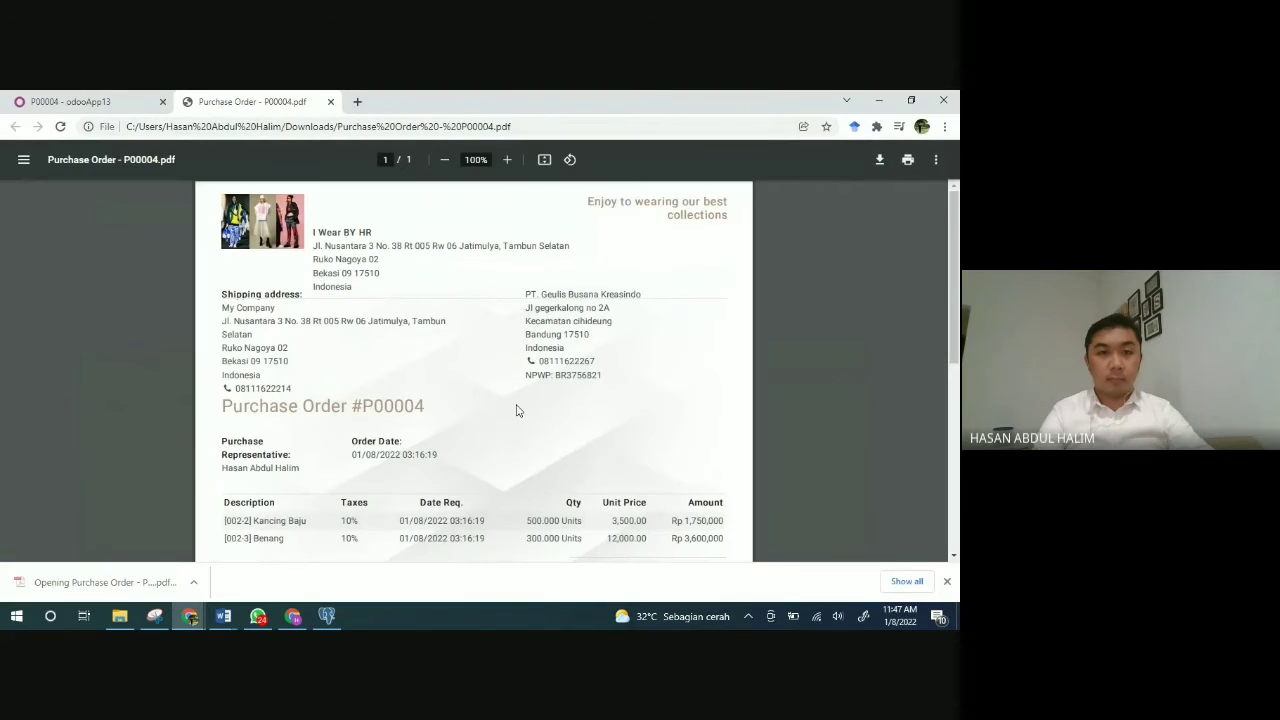
{"action": "scroll", "coordinate": [517, 410], "scroll_direction": "down", "scroll_amount": 1}
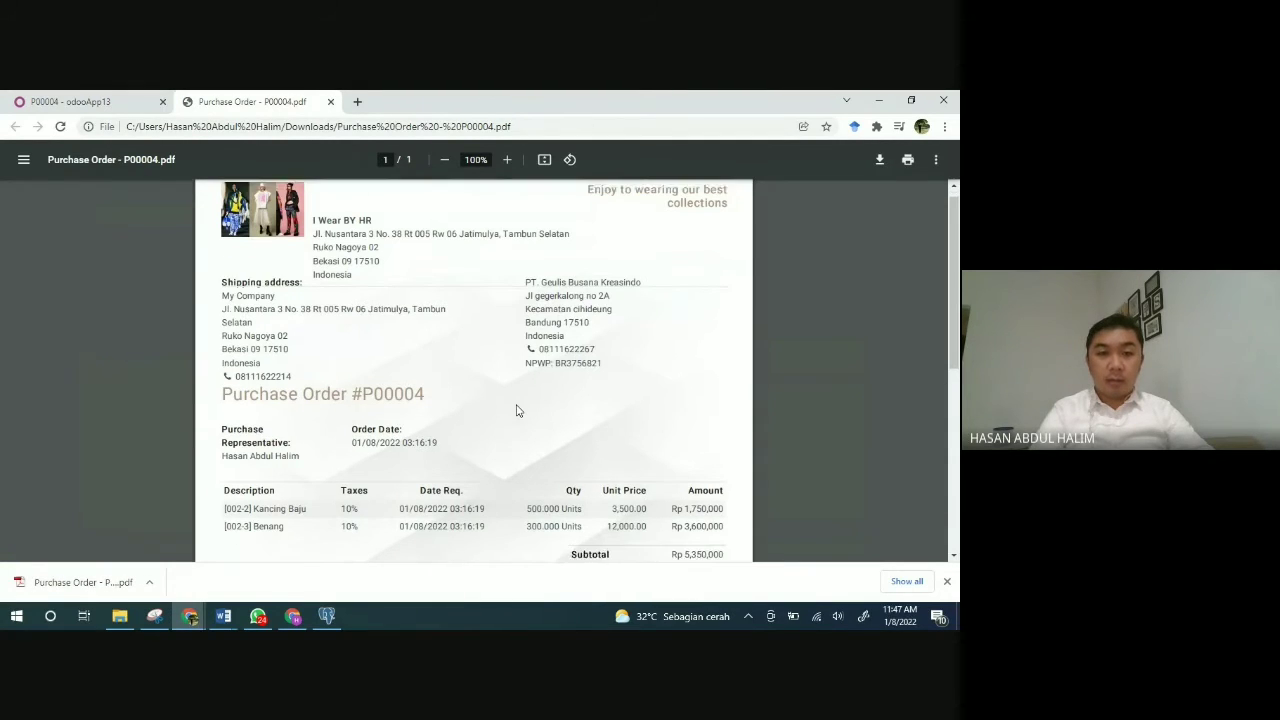
{"action": "scroll", "coordinate": [517, 410], "scroll_direction": "down", "scroll_amount": 2}
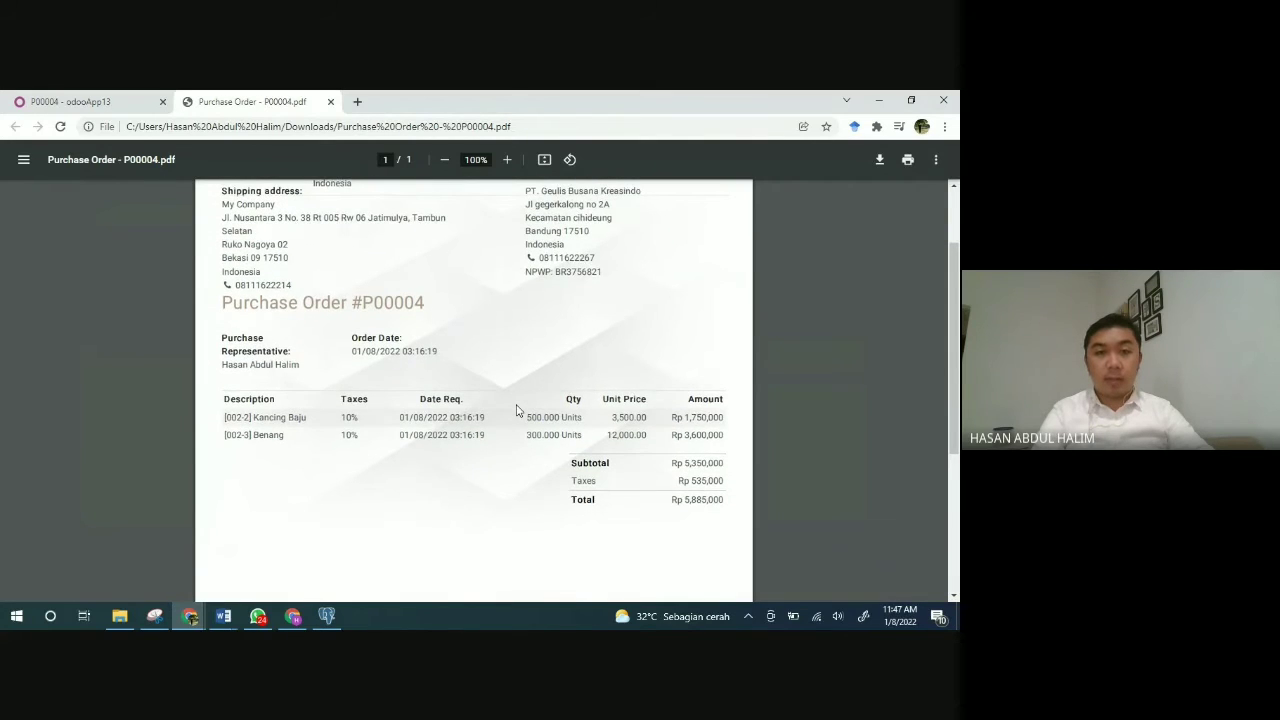
{"action": "scroll", "coordinate": [517, 410], "scroll_direction": "up", "scroll_amount": 2}
{"action": "scroll", "coordinate": [517, 410], "scroll_direction": "down", "scroll_amount": 1}
{"action": "scroll", "coordinate": [517, 410], "scroll_direction": "down", "scroll_amount": 5}
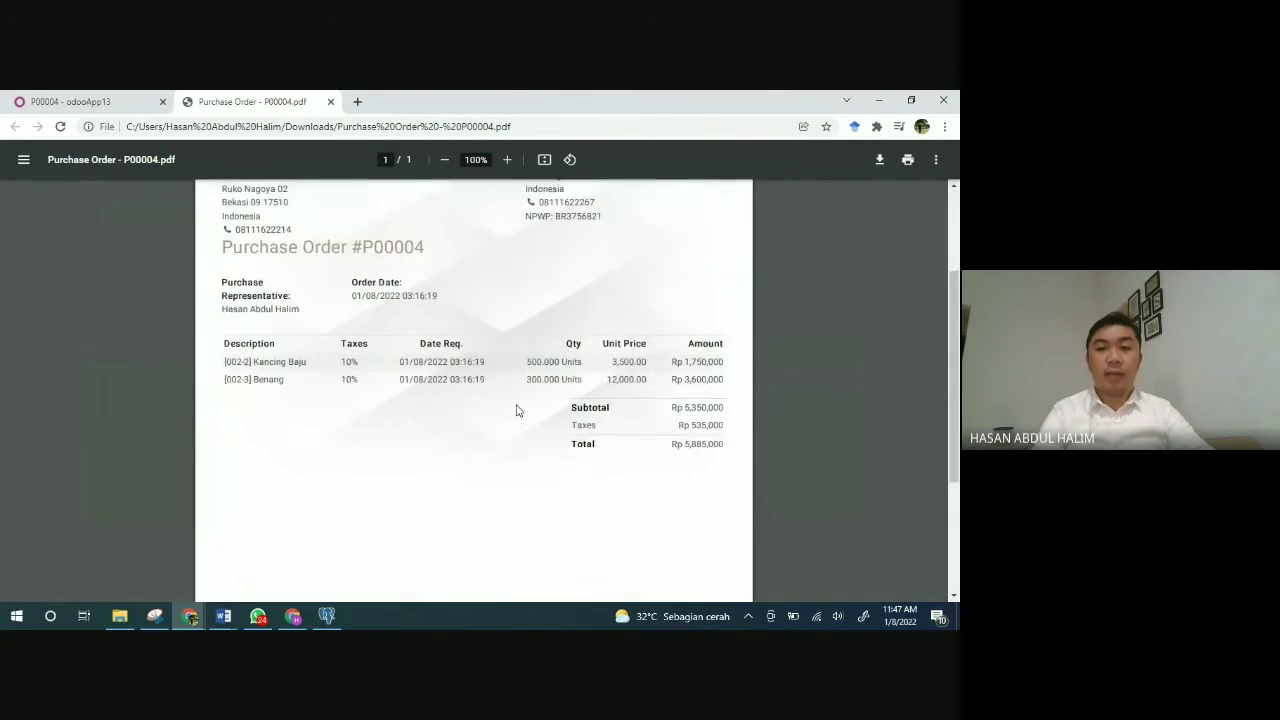
{"action": "scroll", "coordinate": [517, 410], "scroll_direction": "up", "scroll_amount": 5}
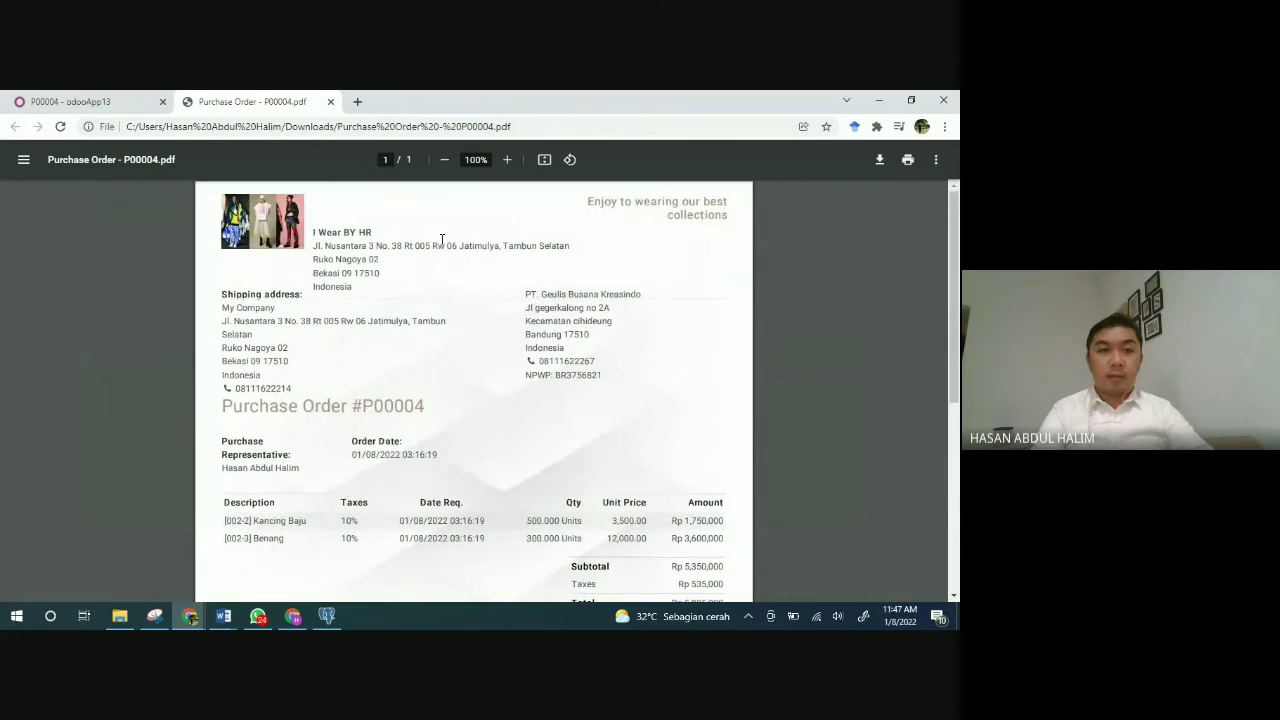
{"action": "left_click", "coordinate": [330, 101]}
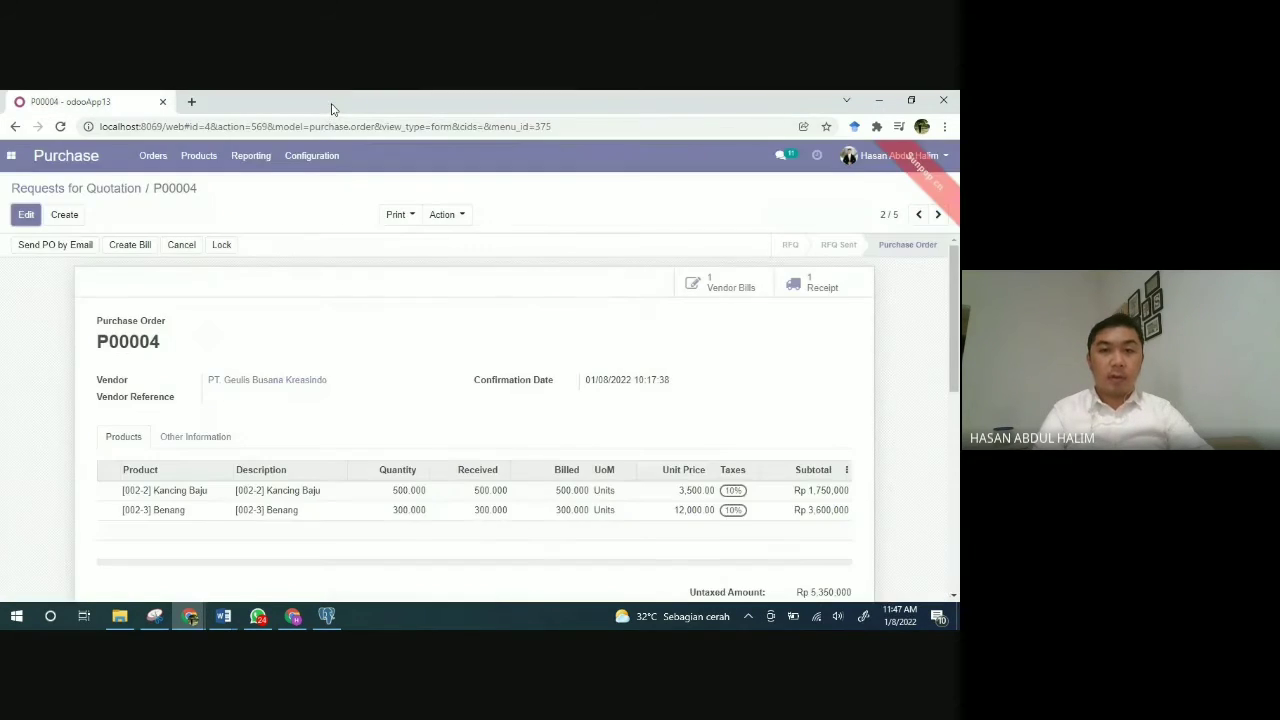
Step: Open the document linked to P00004 and browse its Print and Action options
{"action": "left_click", "coordinate": [813, 291]}
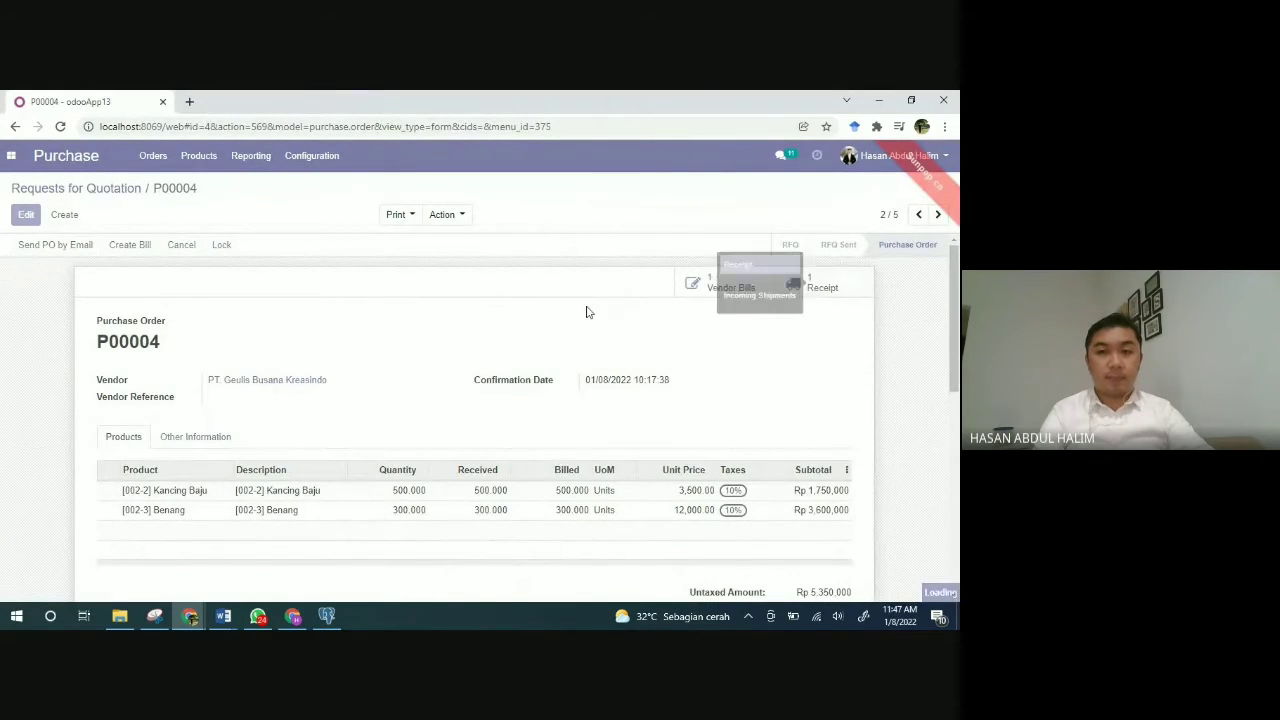
{"action": "left_click", "coordinate": [410, 215]}
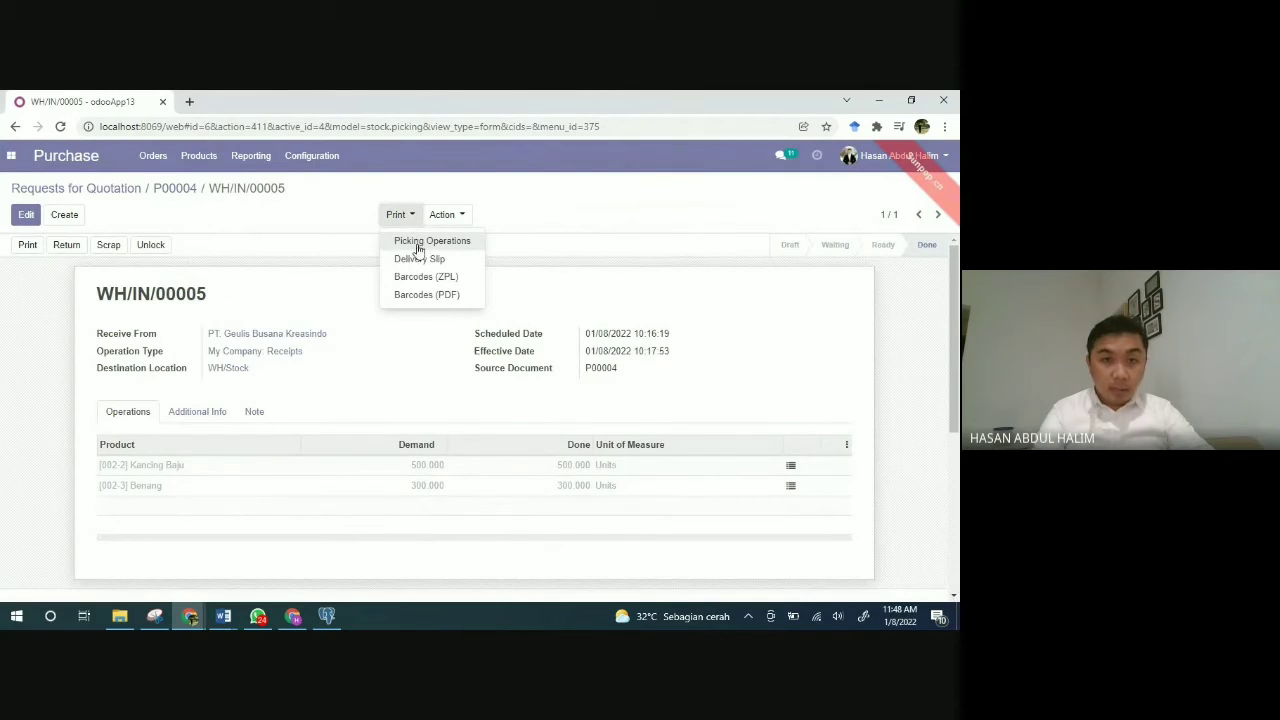
{"action": "left_click", "coordinate": [455, 216]}
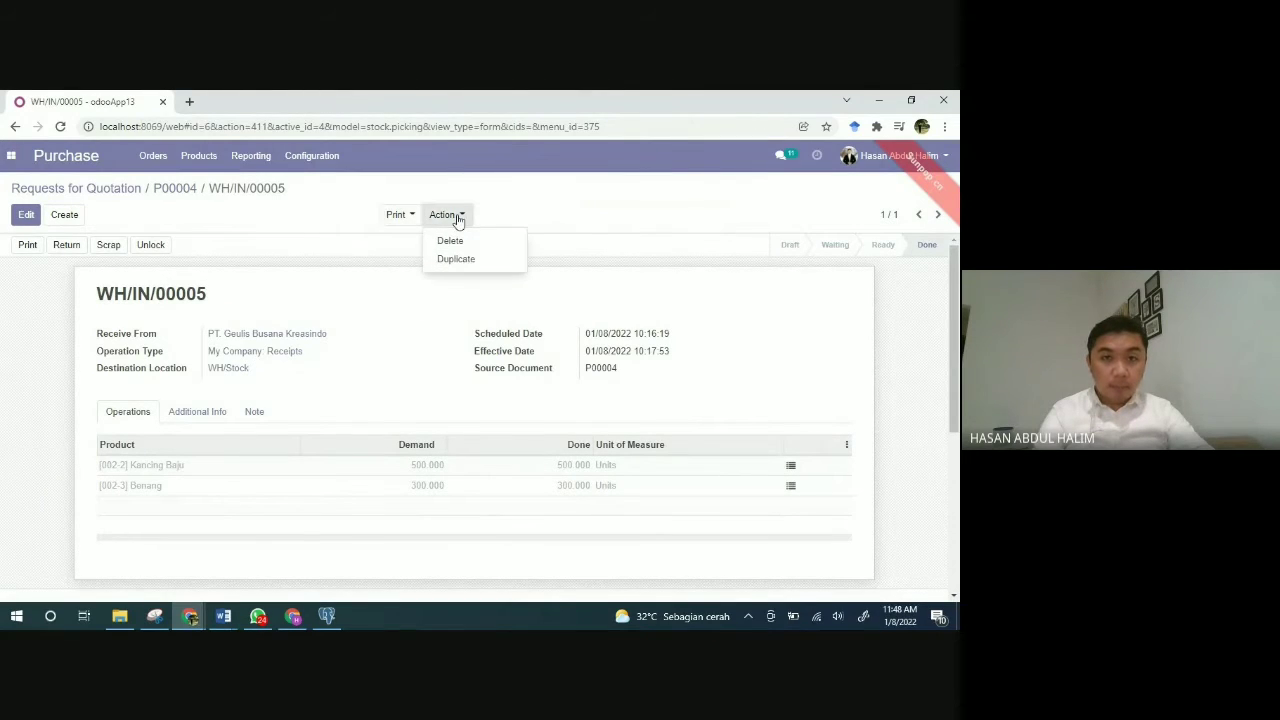
{"action": "left_click", "coordinate": [407, 222]}
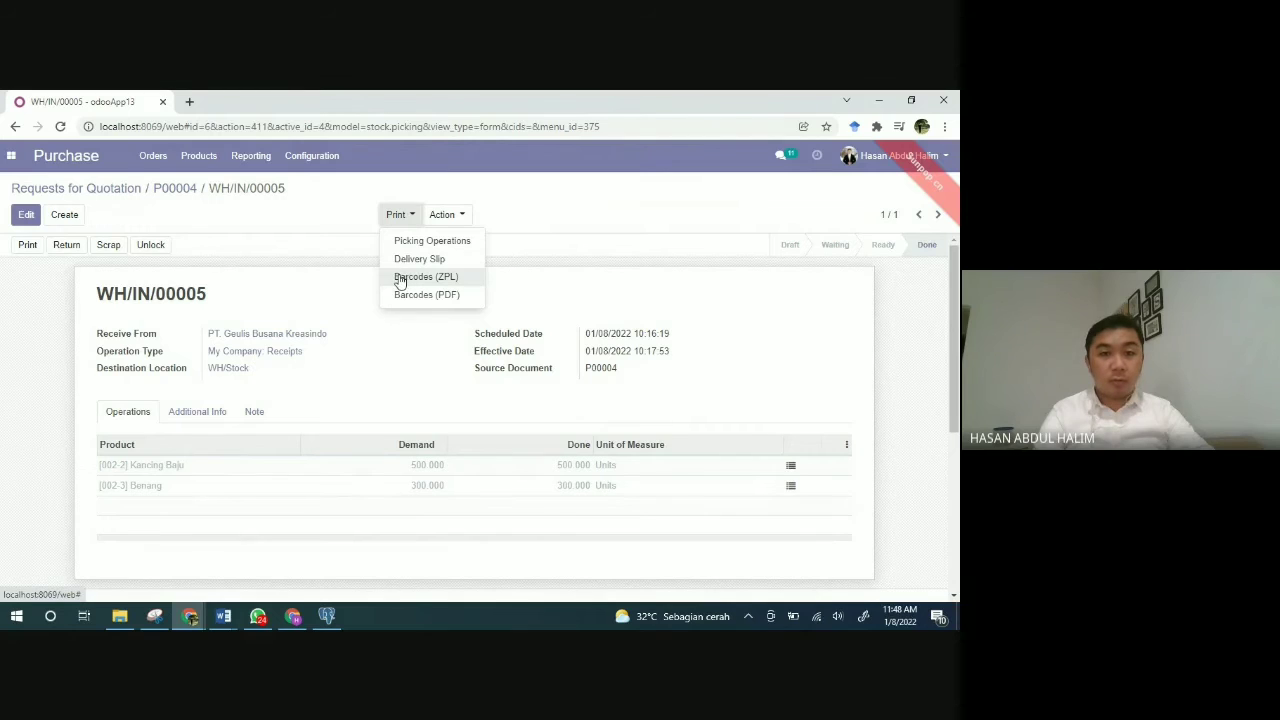
{"action": "left_click", "coordinate": [336, 268]}
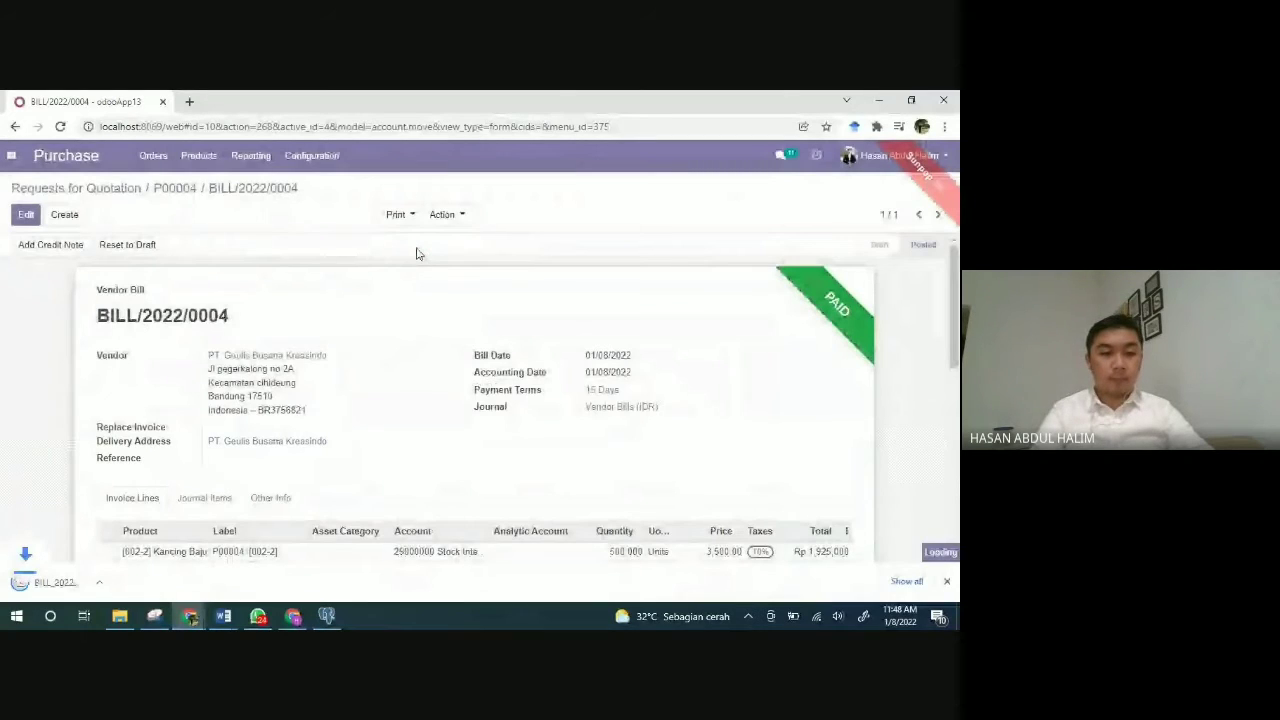
{"action": "left_click", "coordinate": [68, 583]}
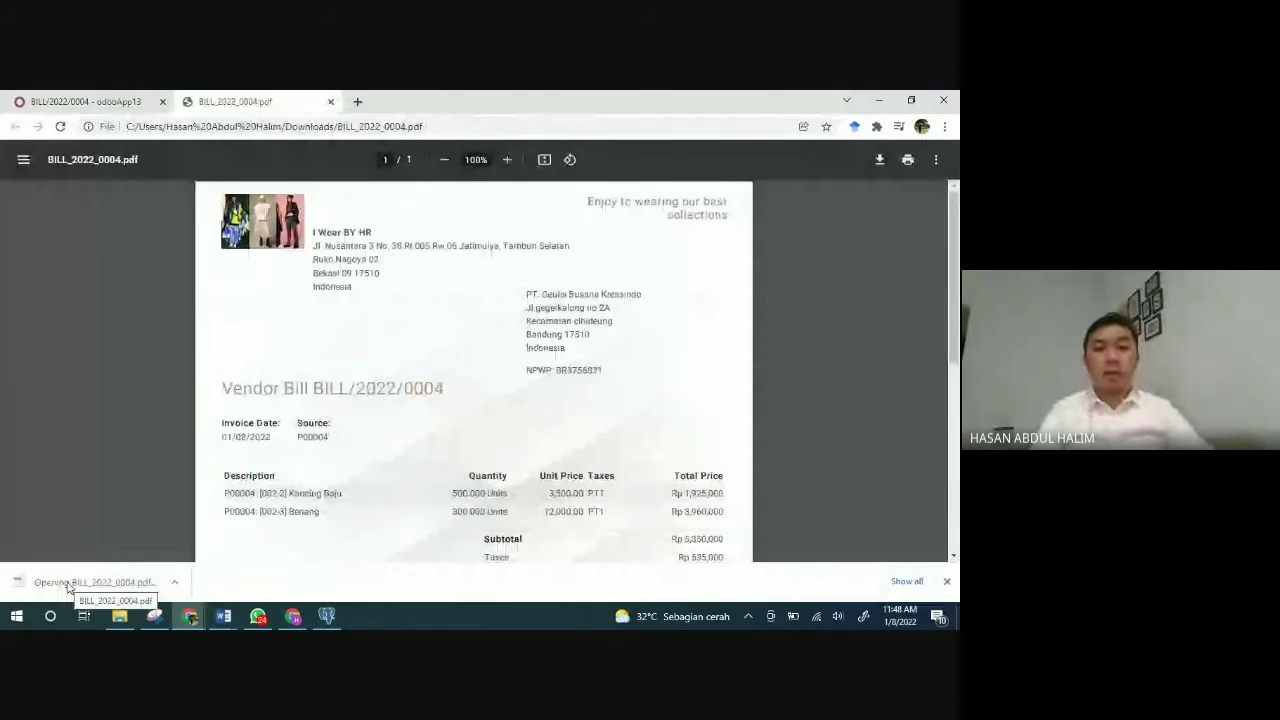
{"action": "scroll", "coordinate": [423, 375], "scroll_direction": "down", "scroll_amount": 1}
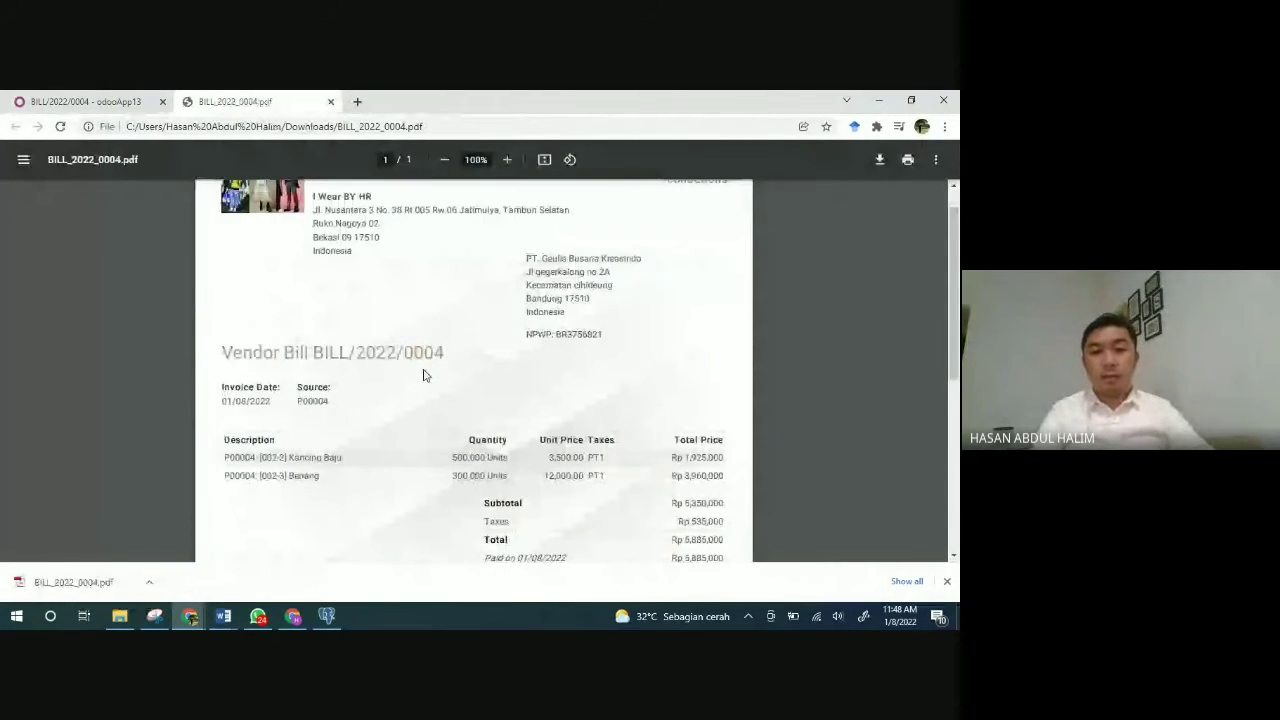
{"action": "scroll", "coordinate": [420, 448], "scroll_direction": "down", "scroll_amount": 3}
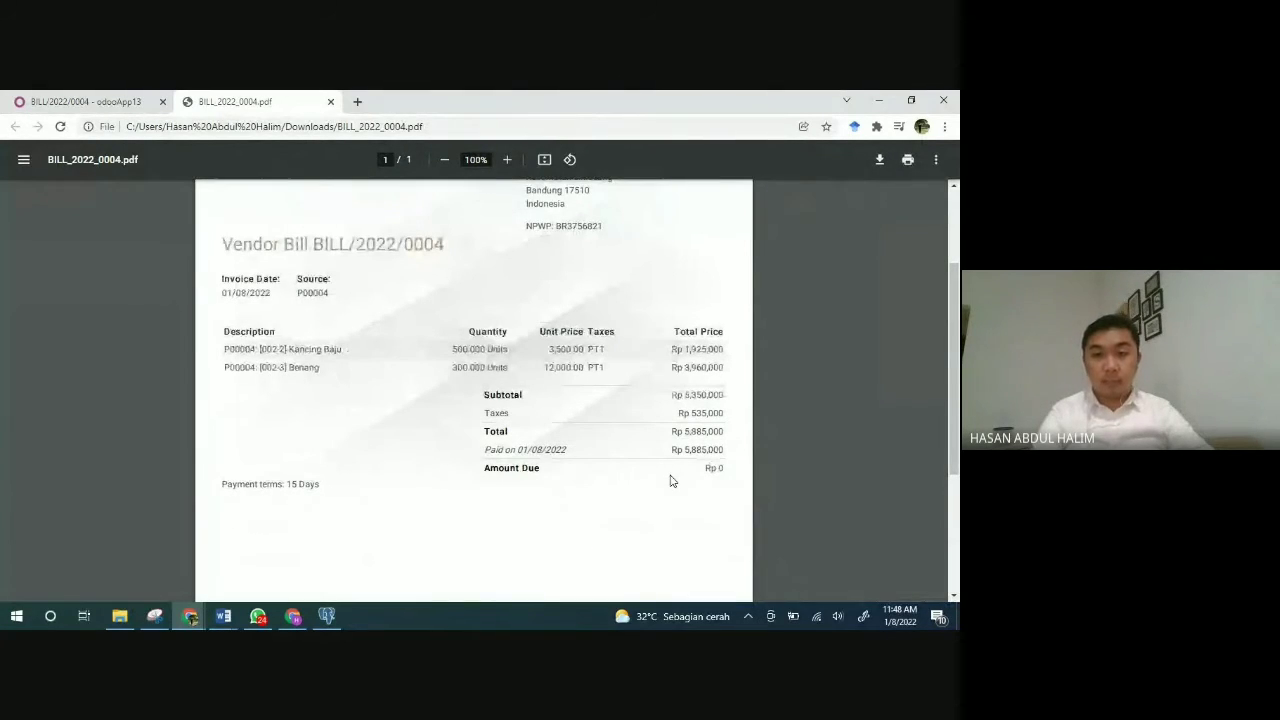
{"action": "scroll", "coordinate": [671, 481], "scroll_direction": "up", "scroll_amount": 1}
{"action": "scroll", "coordinate": [671, 481], "scroll_direction": "up", "scroll_amount": 3}
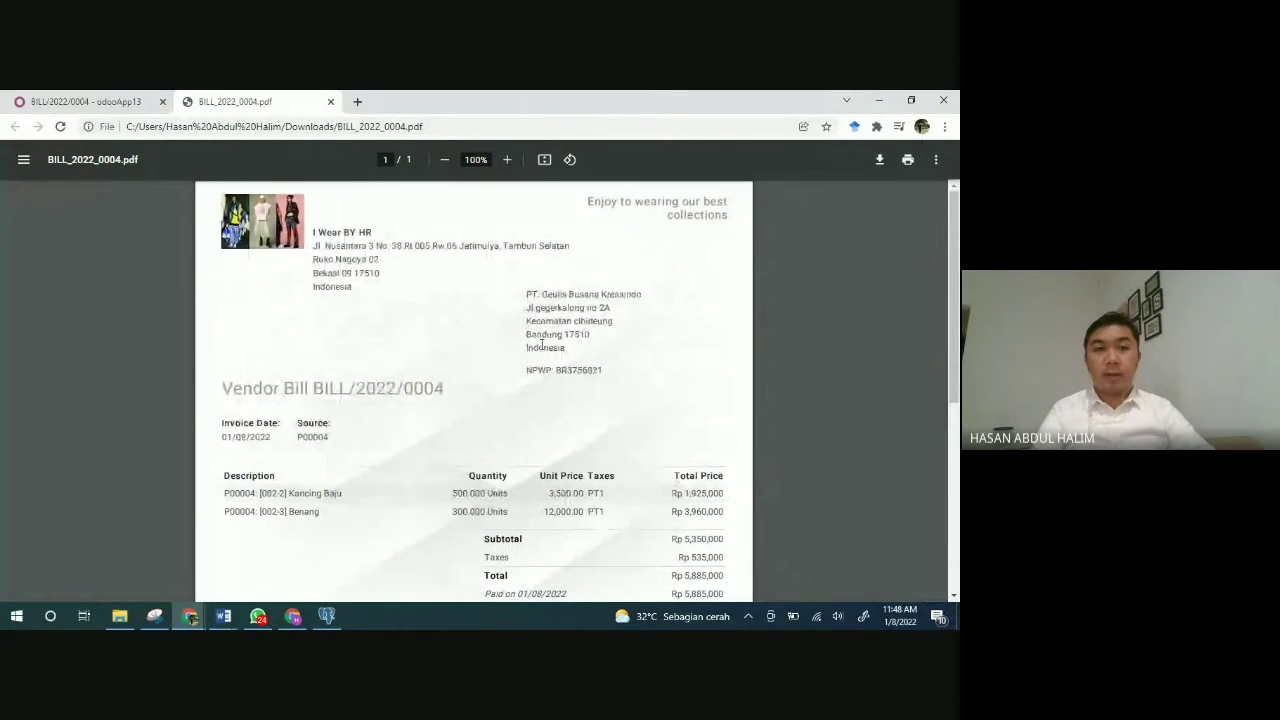
{"action": "left_click", "coordinate": [330, 102]}
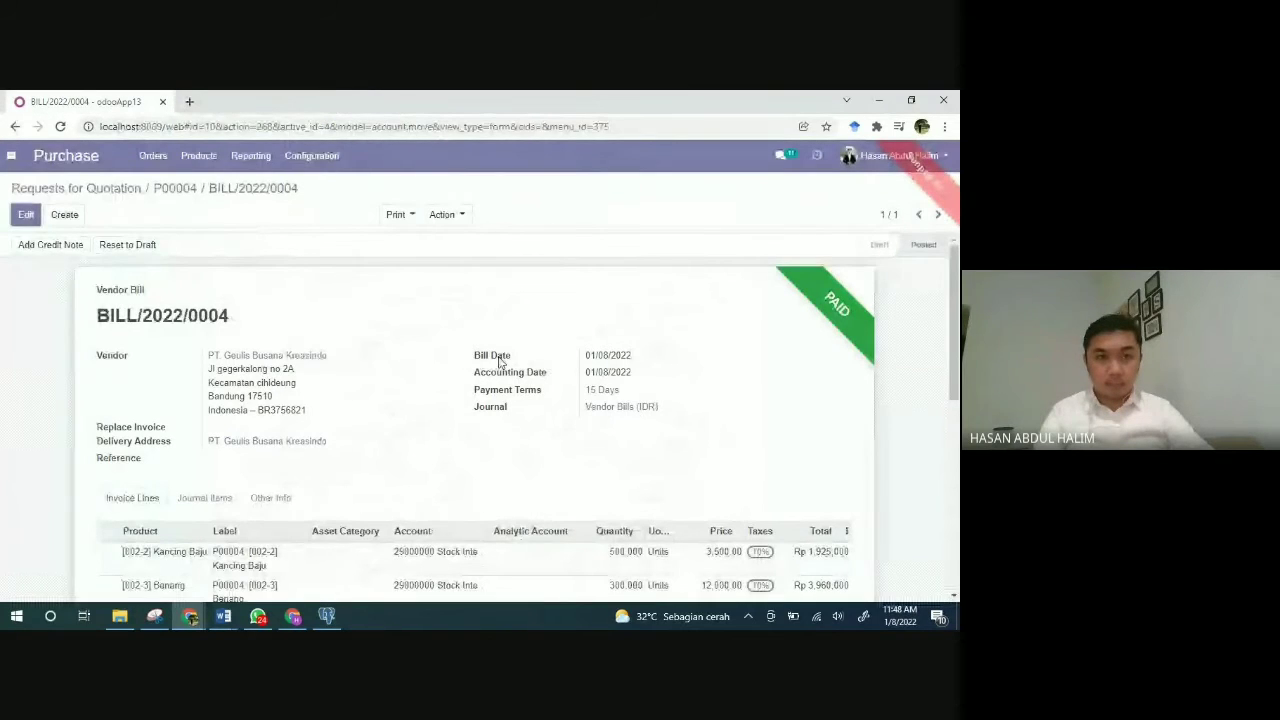
{"action": "scroll", "coordinate": [499, 362], "scroll_direction": "down", "scroll_amount": 1}
{"action": "scroll", "coordinate": [499, 362], "scroll_direction": "up", "scroll_amount": 1}
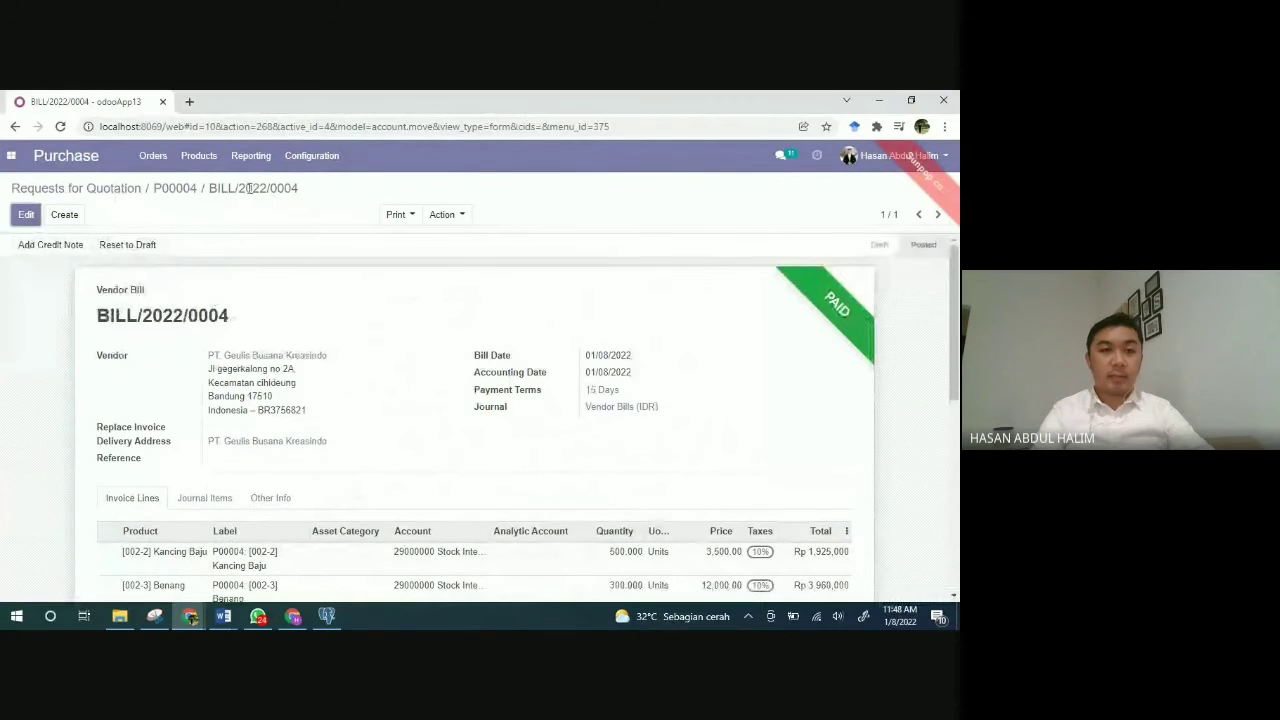
Step: Switch from Purchase to the Sales app's Quotations list
{"action": "left_click", "coordinate": [199, 160]}
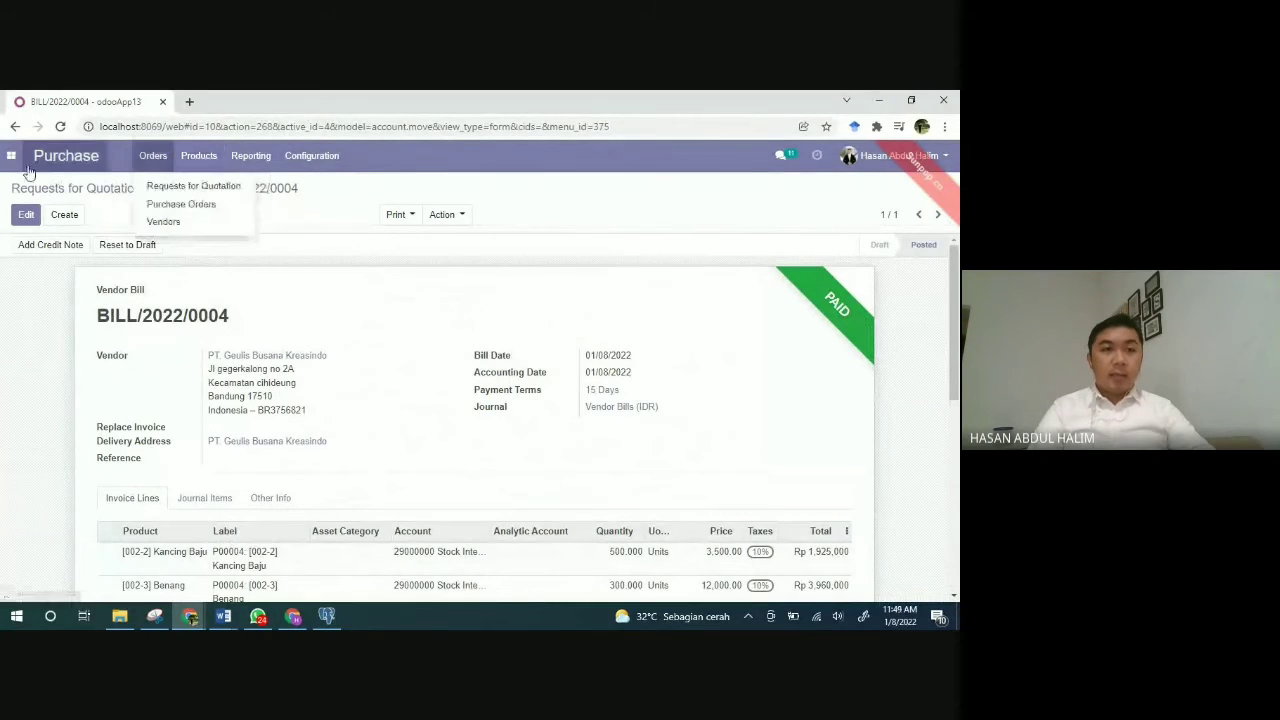
{"action": "left_click", "coordinate": [12, 164]}
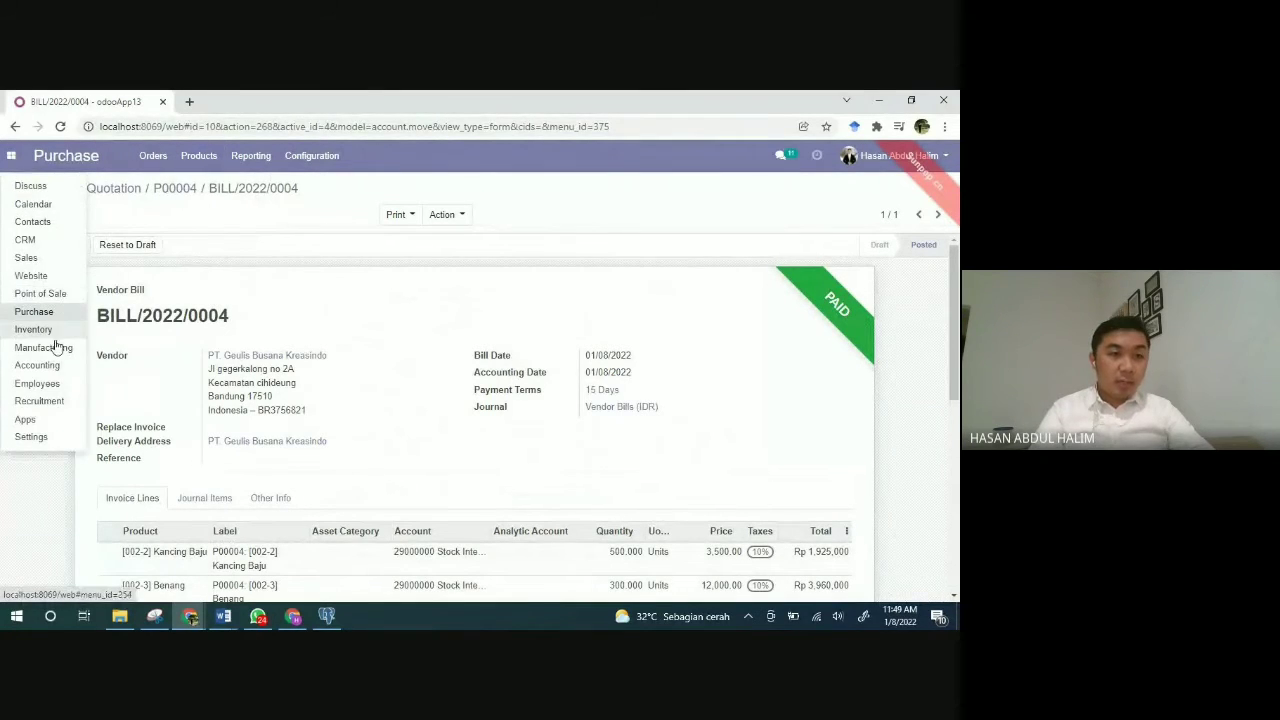
{"action": "left_click", "coordinate": [26, 258]}
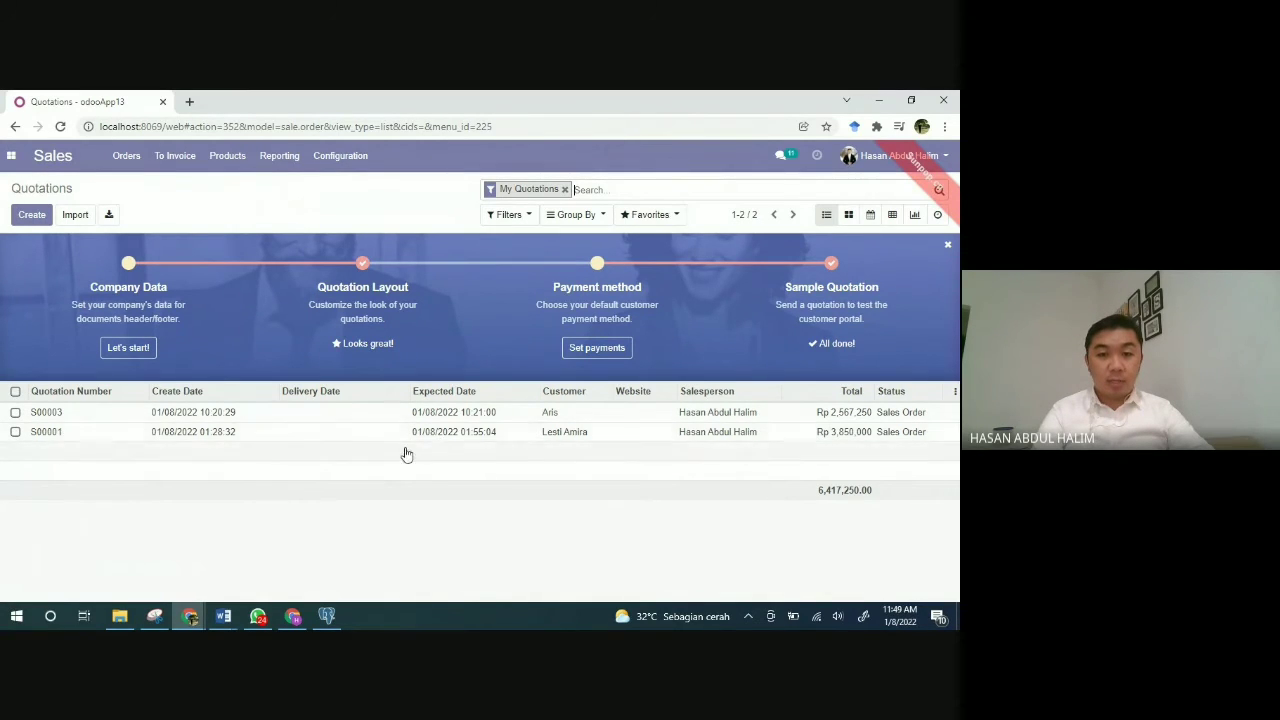
Step: Open sales order S00001 and review its line of 10 Baju Tunik Wanita at 350,000.00
{"action": "left_click", "coordinate": [44, 436]}
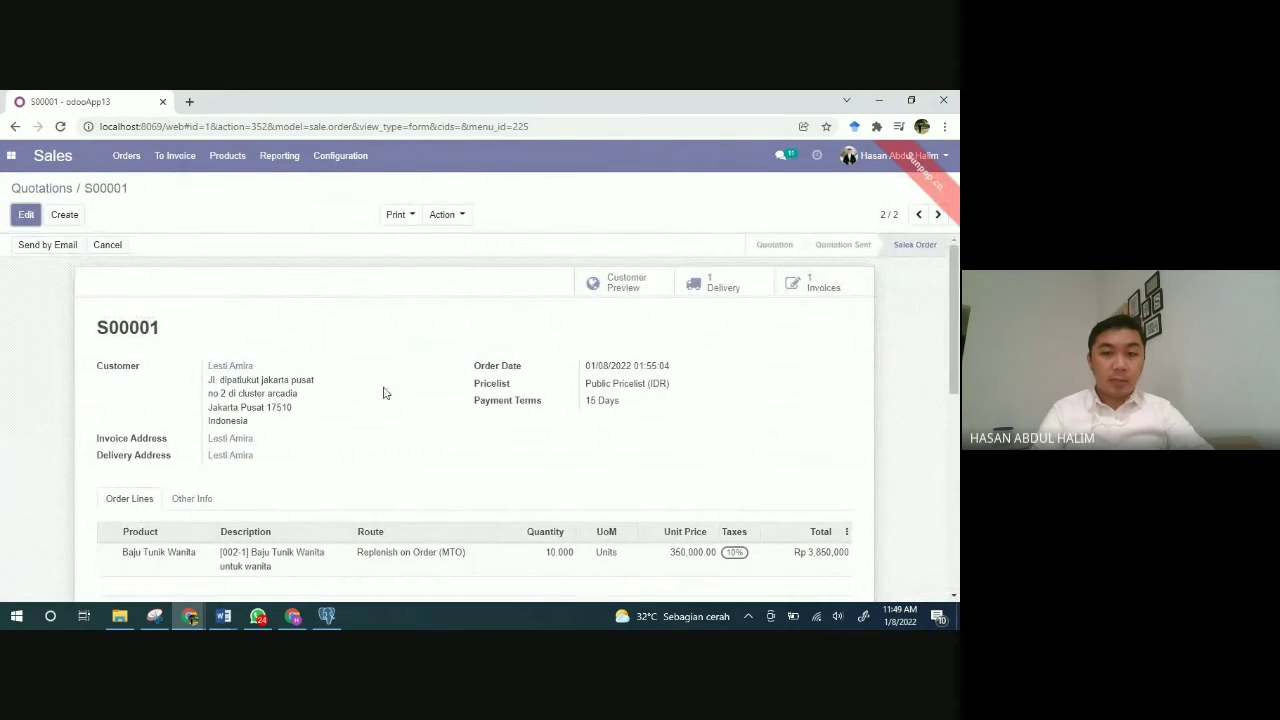
{"action": "scroll", "coordinate": [407, 403], "scroll_direction": "down", "scroll_amount": 1}
{"action": "scroll", "coordinate": [407, 403], "scroll_direction": "down", "scroll_amount": 1}
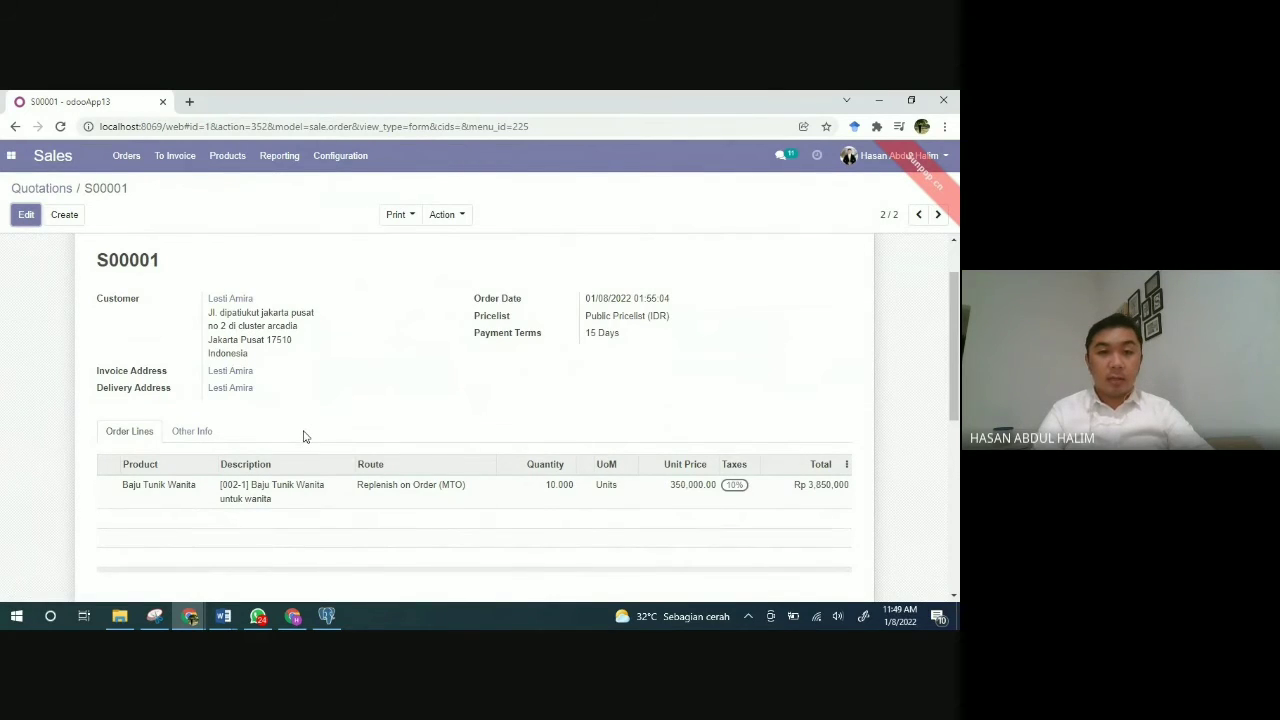
{"action": "scroll", "coordinate": [305, 436], "scroll_direction": "down", "scroll_amount": 1}
{"action": "scroll", "coordinate": [305, 436], "scroll_direction": "down", "scroll_amount": 1}
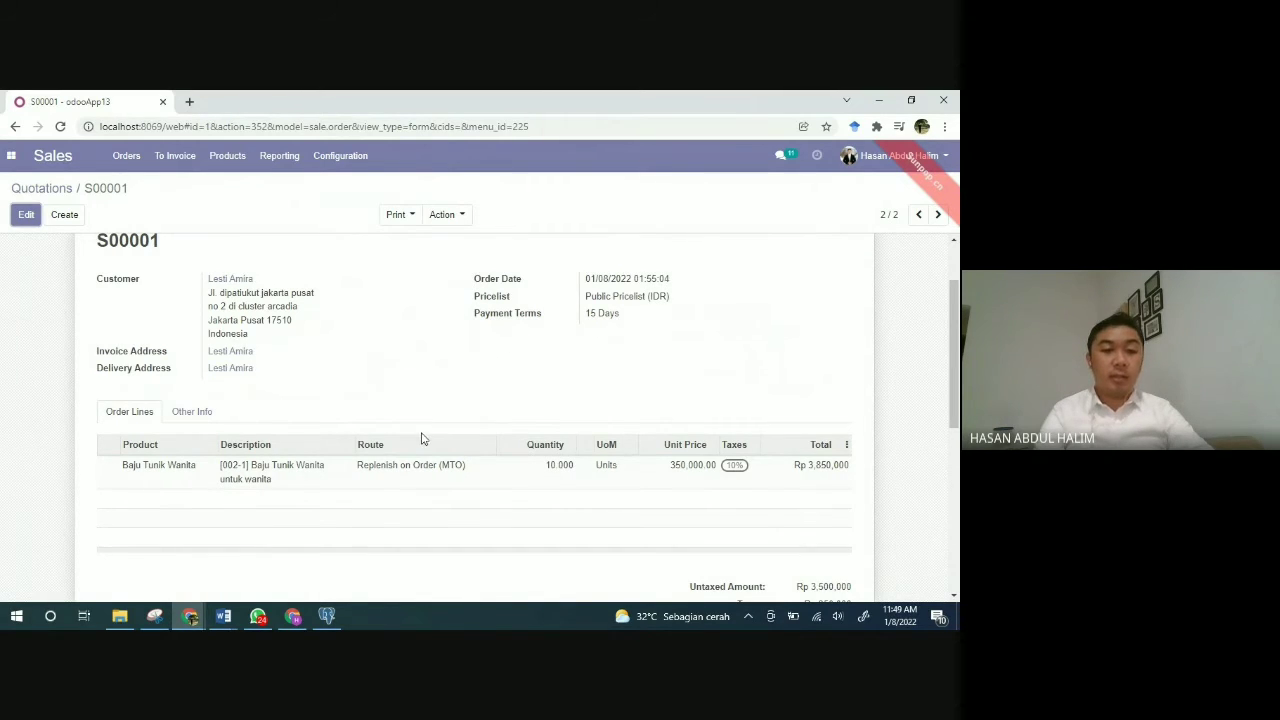
{"action": "scroll", "coordinate": [421, 438], "scroll_direction": "down", "scroll_amount": 1}
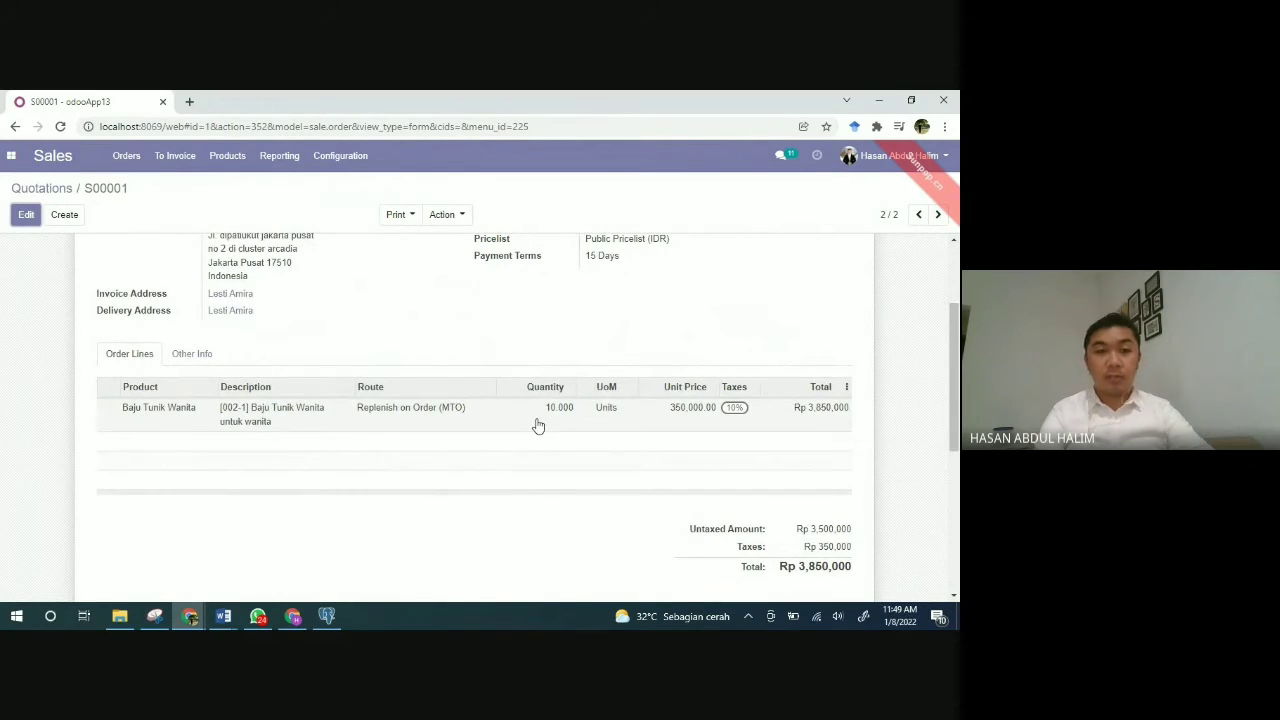
{"action": "scroll", "coordinate": [538, 426], "scroll_direction": "up", "scroll_amount": 3}
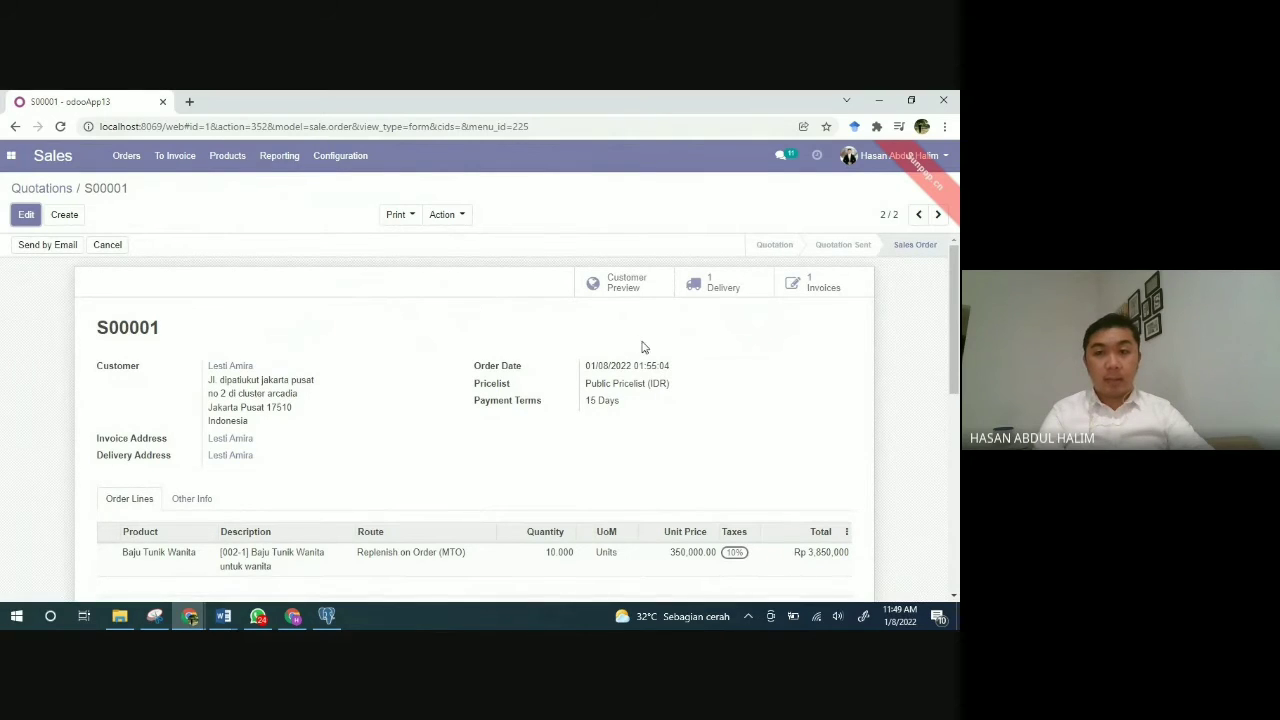
{"action": "left_click", "coordinate": [734, 289]}
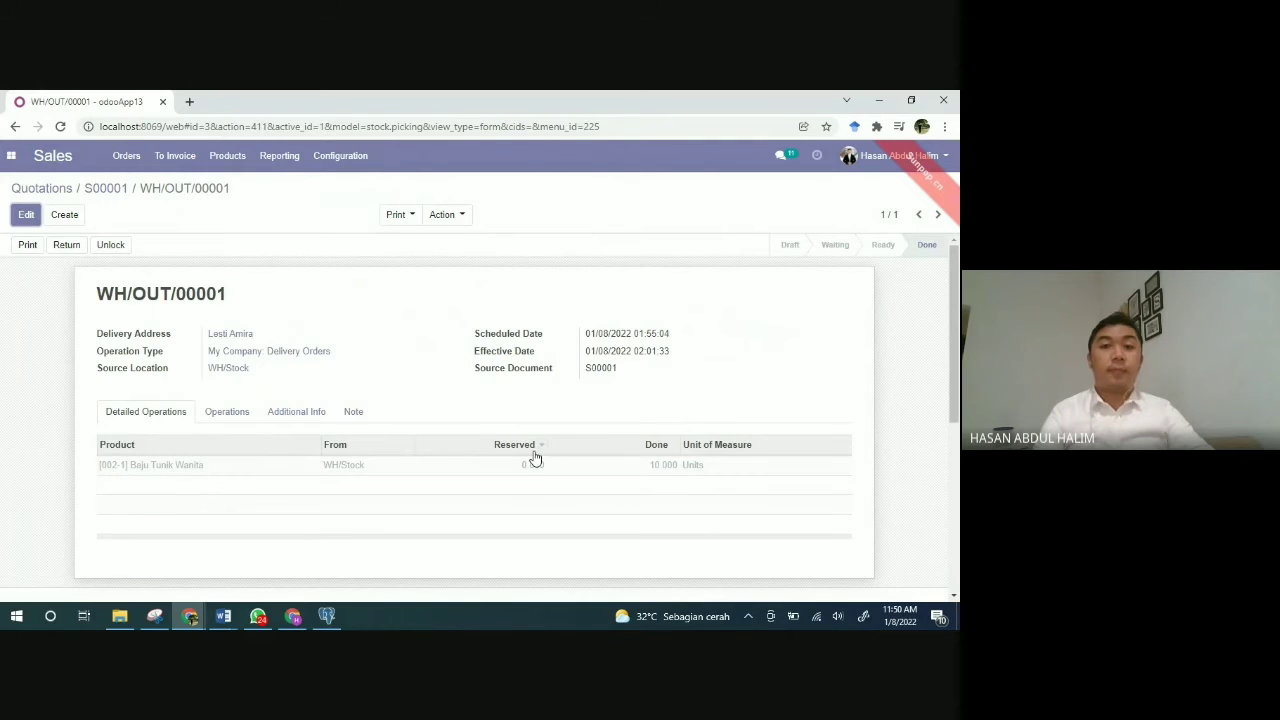
{"action": "scroll", "coordinate": [535, 458], "scroll_direction": "down", "scroll_amount": 2}
{"action": "scroll", "coordinate": [535, 458], "scroll_direction": "down", "scroll_amount": 2}
{"action": "scroll", "coordinate": [535, 458], "scroll_direction": "up", "scroll_amount": 3}
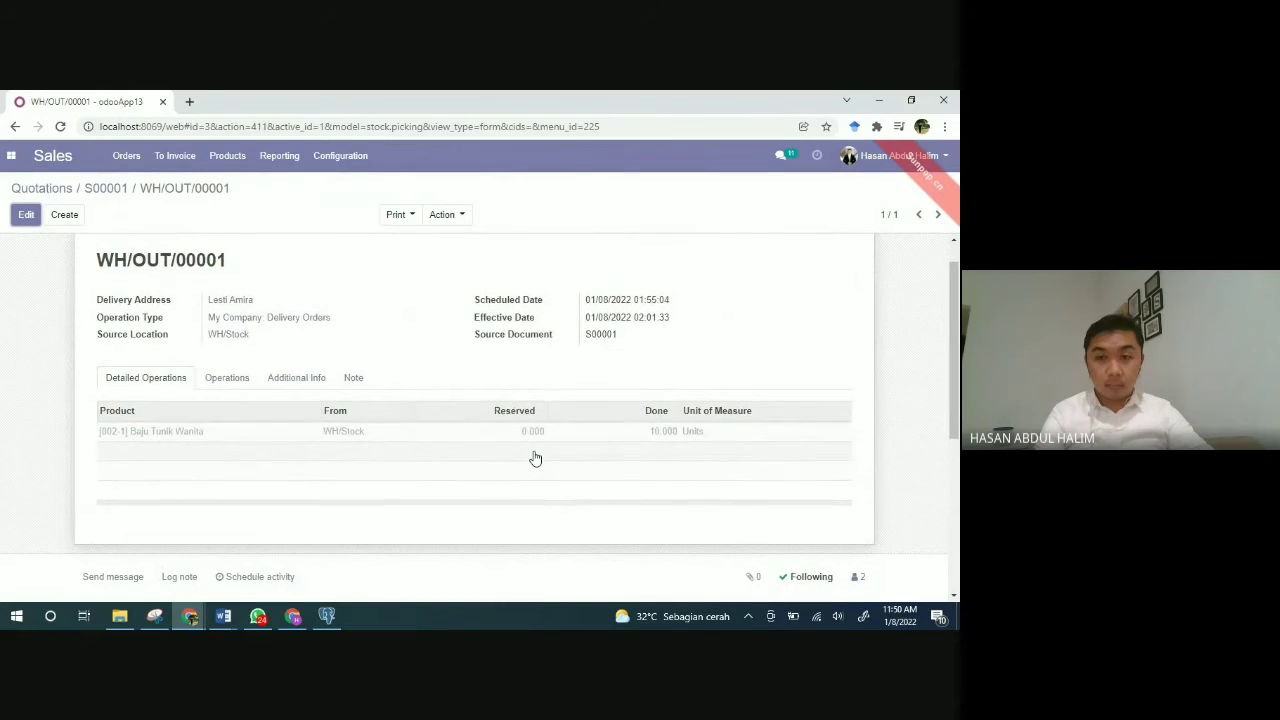
{"action": "scroll", "coordinate": [535, 458], "scroll_direction": "up", "scroll_amount": 1}
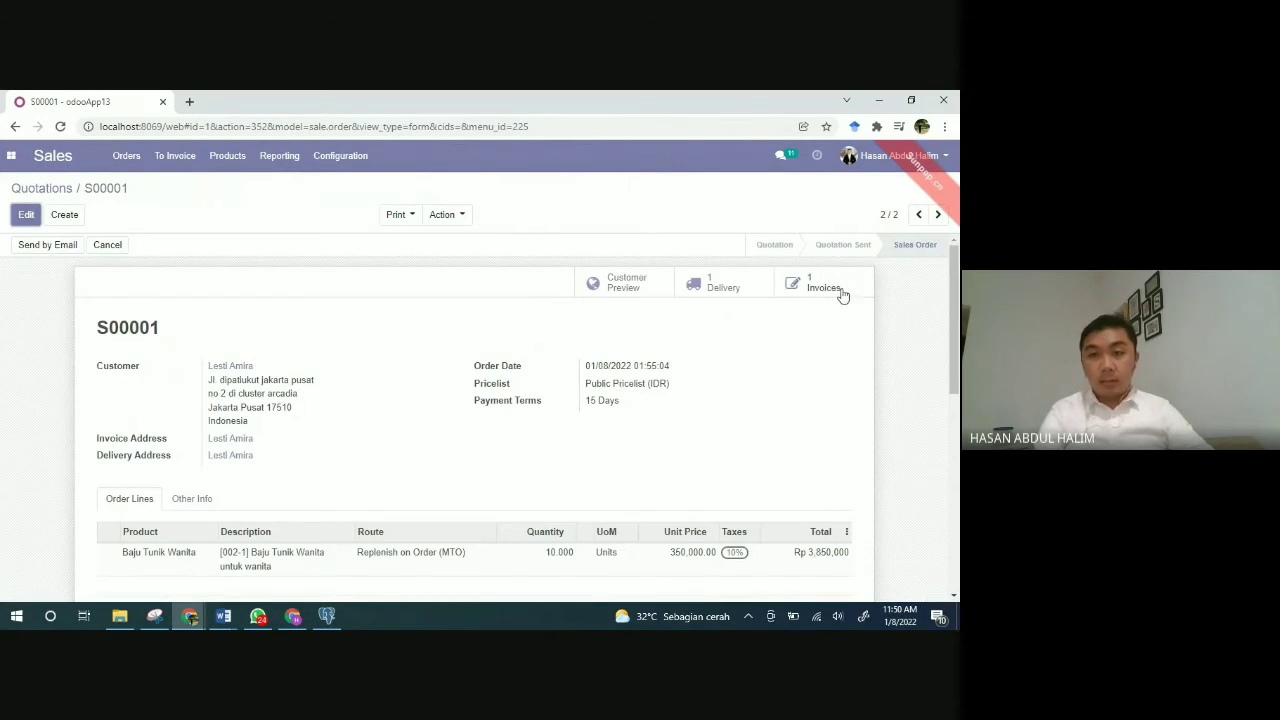
Step: Open S00001's paid invoice INV/2022/0001 (Rp 3,850,000) and print it to PDF
{"action": "left_click", "coordinate": [842, 291]}
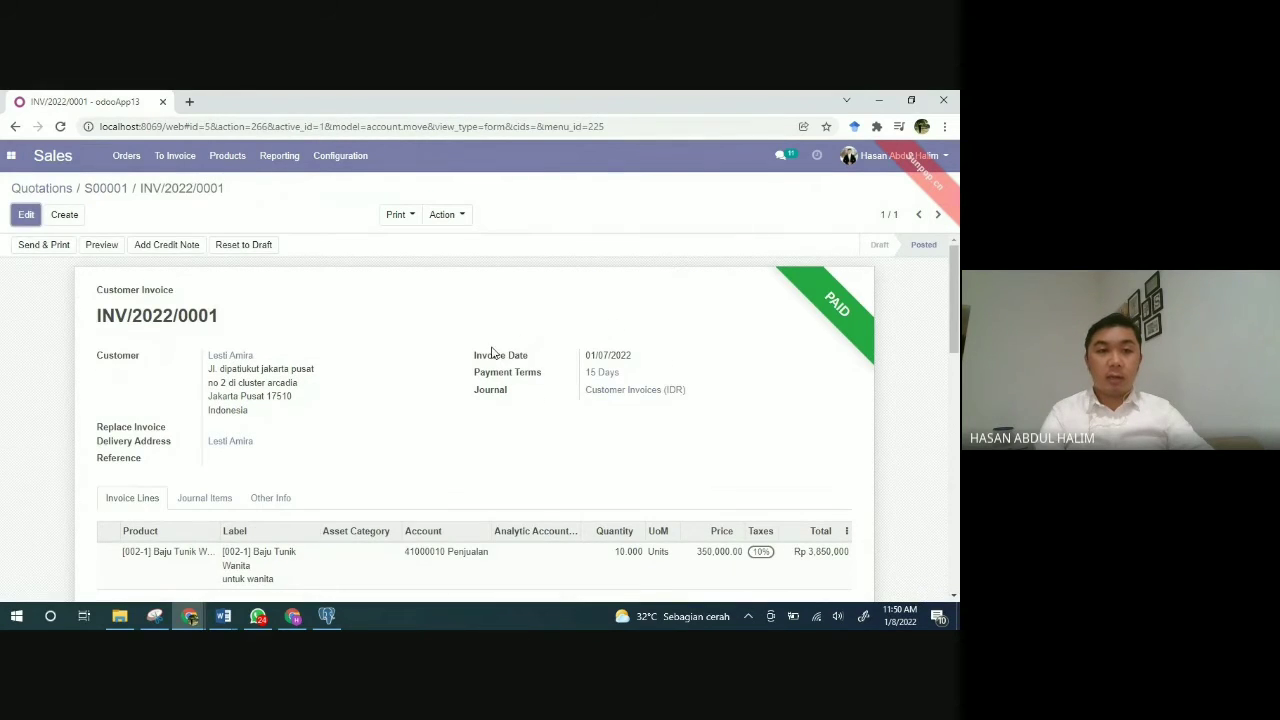
{"action": "scroll", "coordinate": [491, 352], "scroll_direction": "down", "scroll_amount": 3}
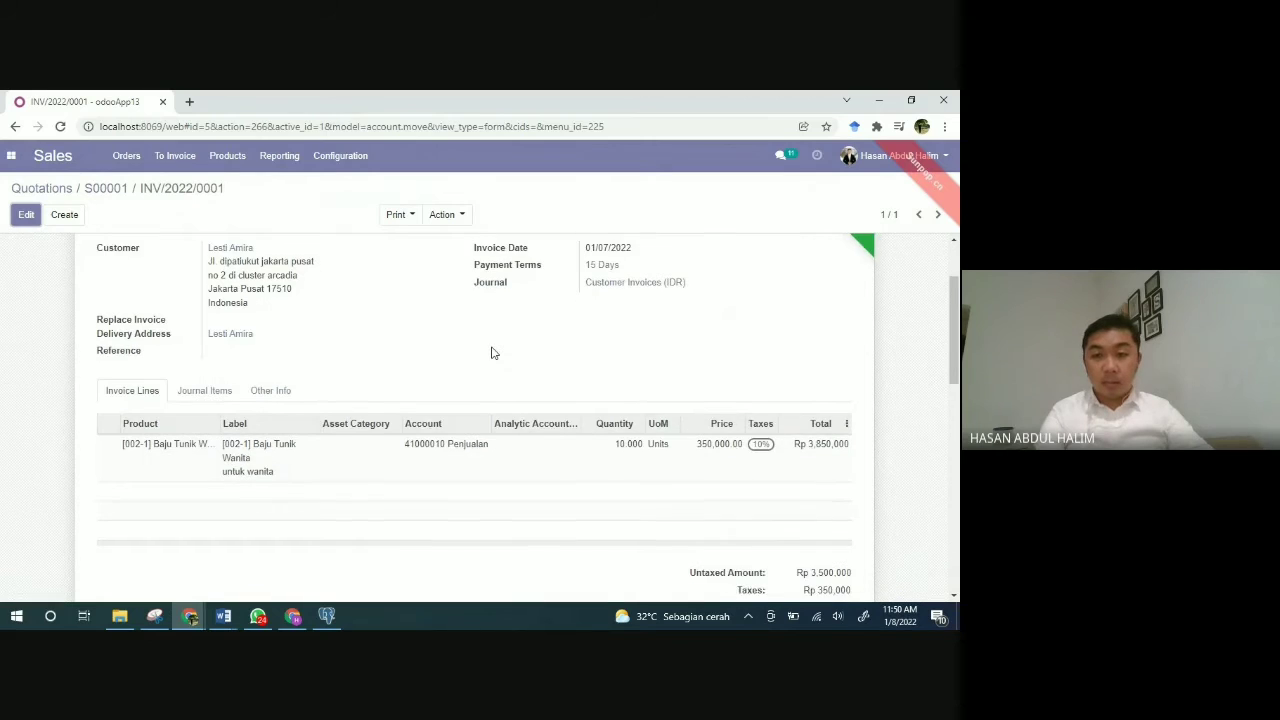
{"action": "scroll", "coordinate": [491, 352], "scroll_direction": "up", "scroll_amount": 3}
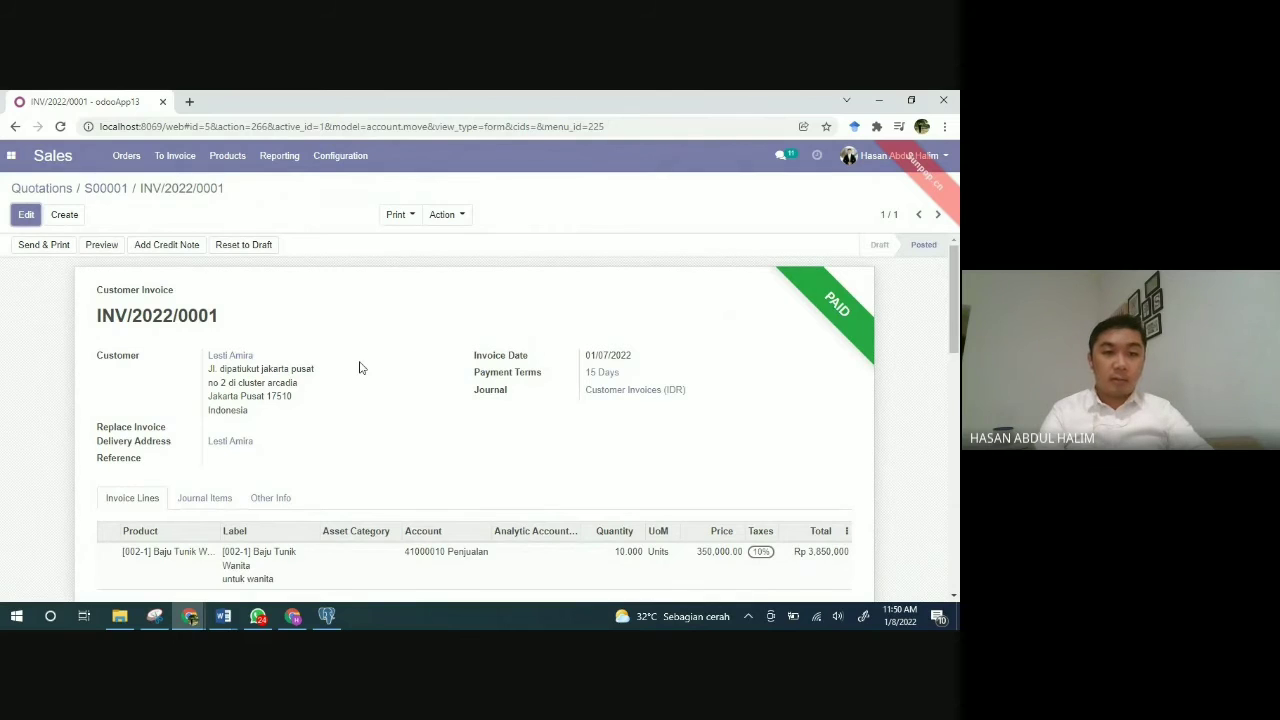
{"action": "left_click", "coordinate": [410, 215]}
{"action": "left_click", "coordinate": [411, 245]}
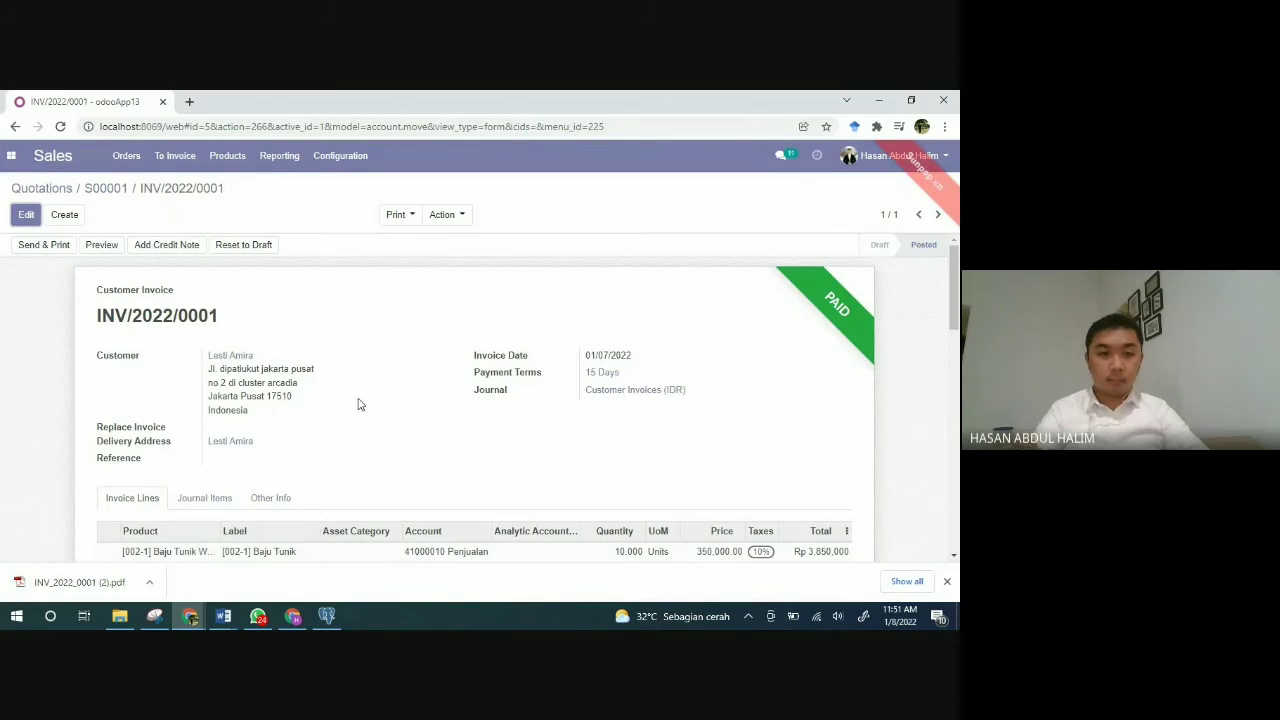
Step: Review the INV_2022_0001 (2).pdf invoice showing Rp 0 amount due, then close it
{"action": "left_click", "coordinate": [60, 582]}
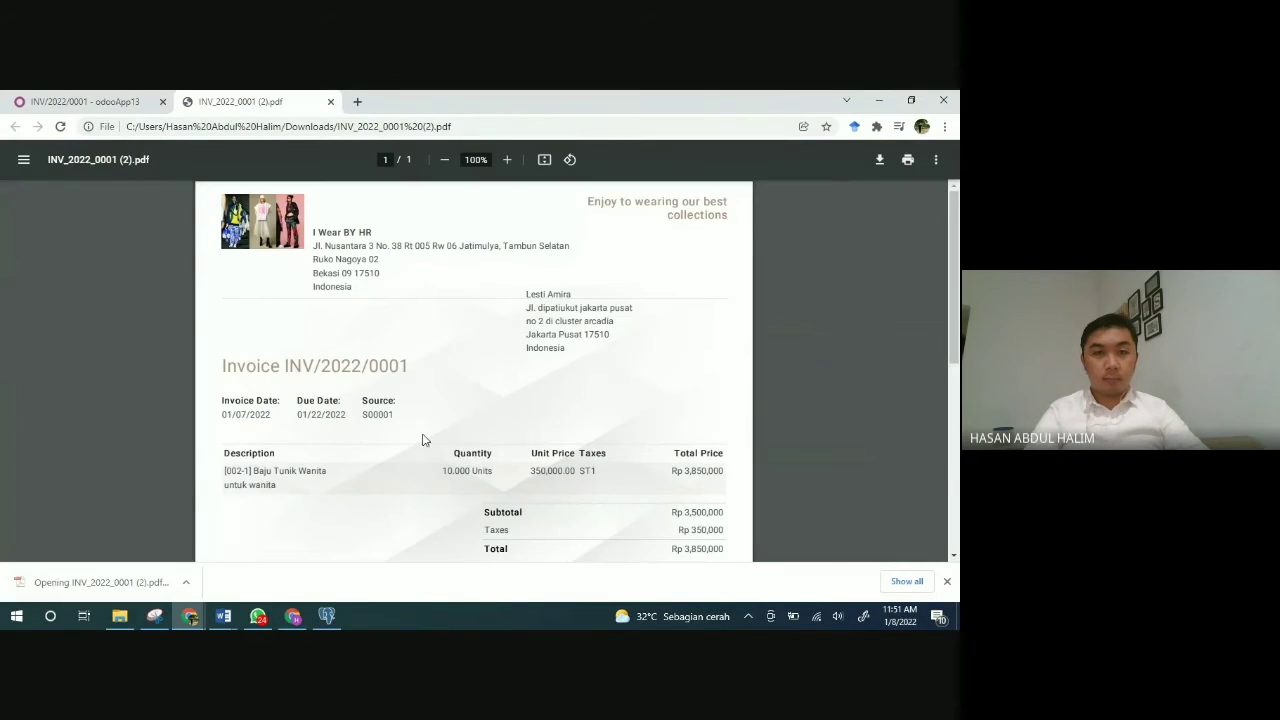
{"action": "scroll", "coordinate": [422, 440], "scroll_direction": "down", "scroll_amount": 1}
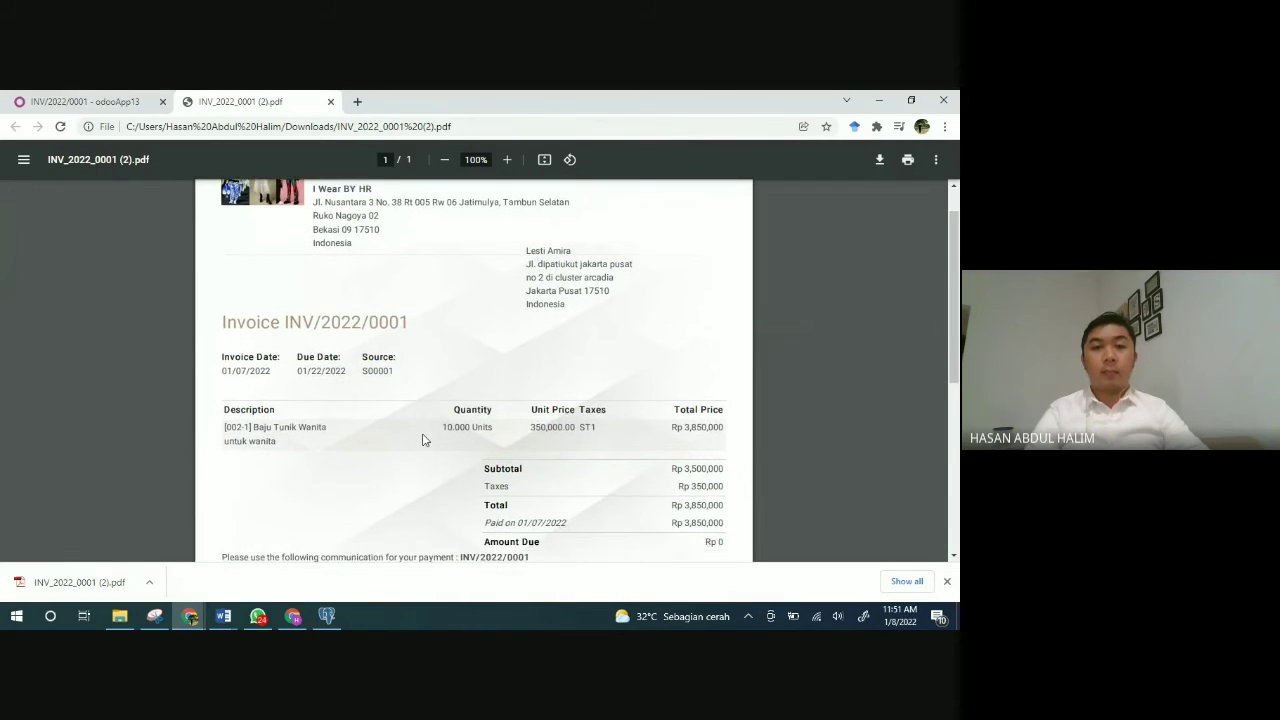
{"action": "scroll", "coordinate": [422, 440], "scroll_direction": "down", "scroll_amount": 1}
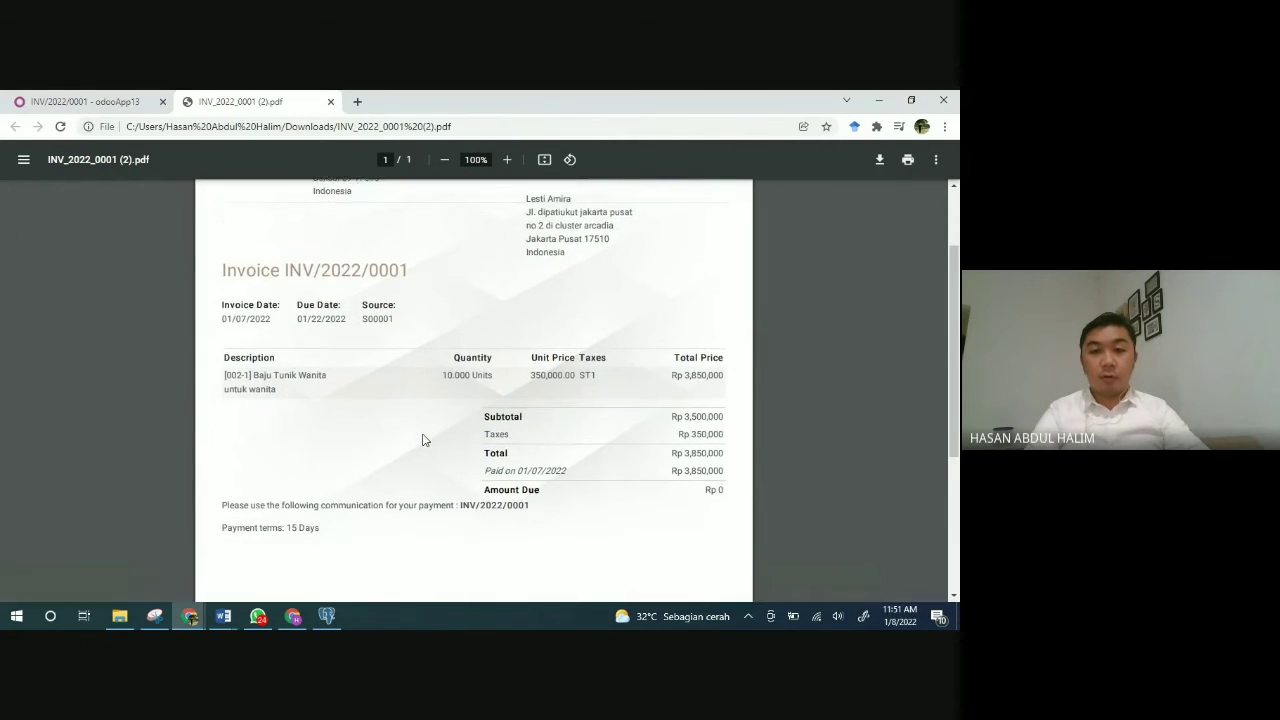
{"action": "scroll", "coordinate": [422, 440], "scroll_direction": "up", "scroll_amount": 2}
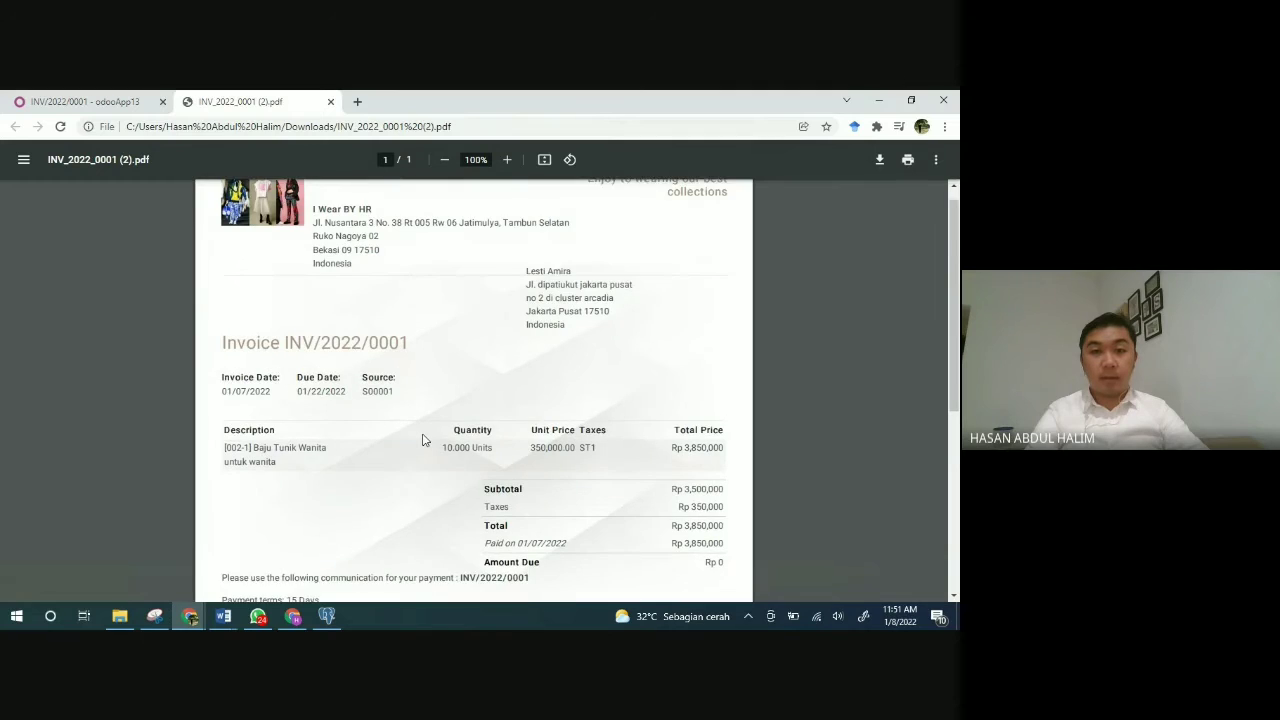
{"action": "scroll", "coordinate": [422, 440], "scroll_direction": "down", "scroll_amount": 3}
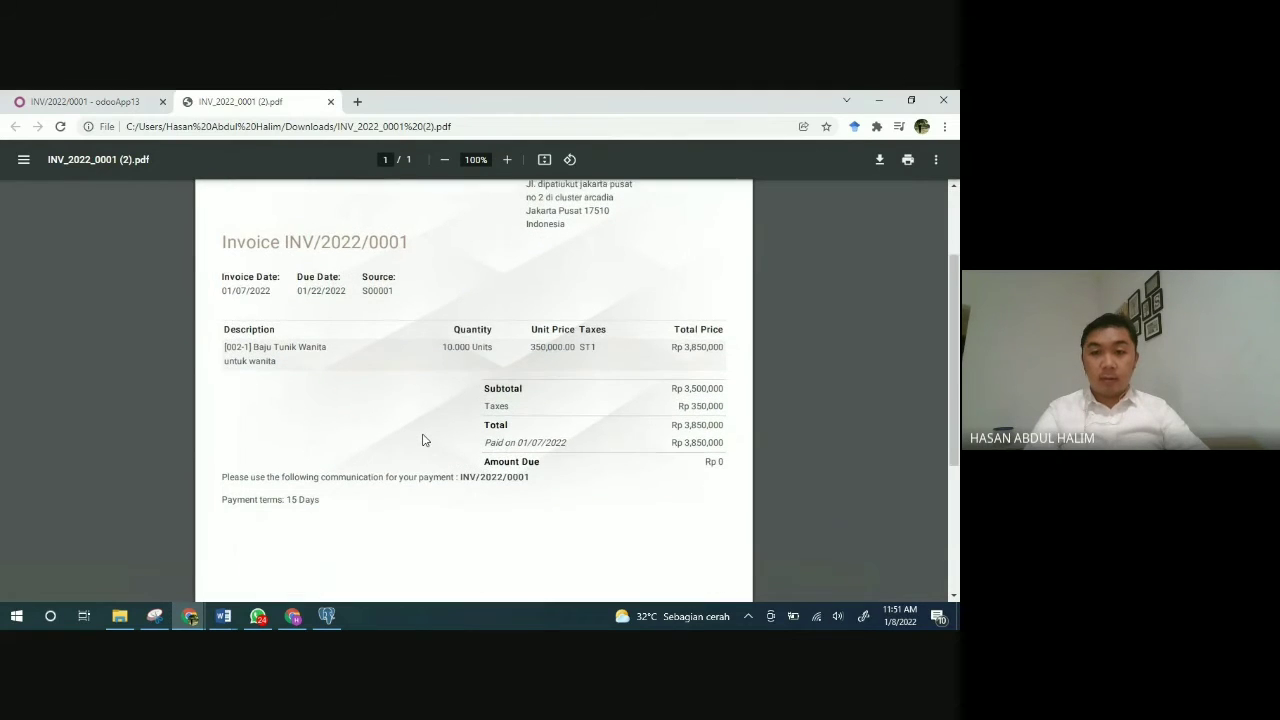
{"action": "scroll", "coordinate": [422, 440], "scroll_direction": "down", "scroll_amount": 3}
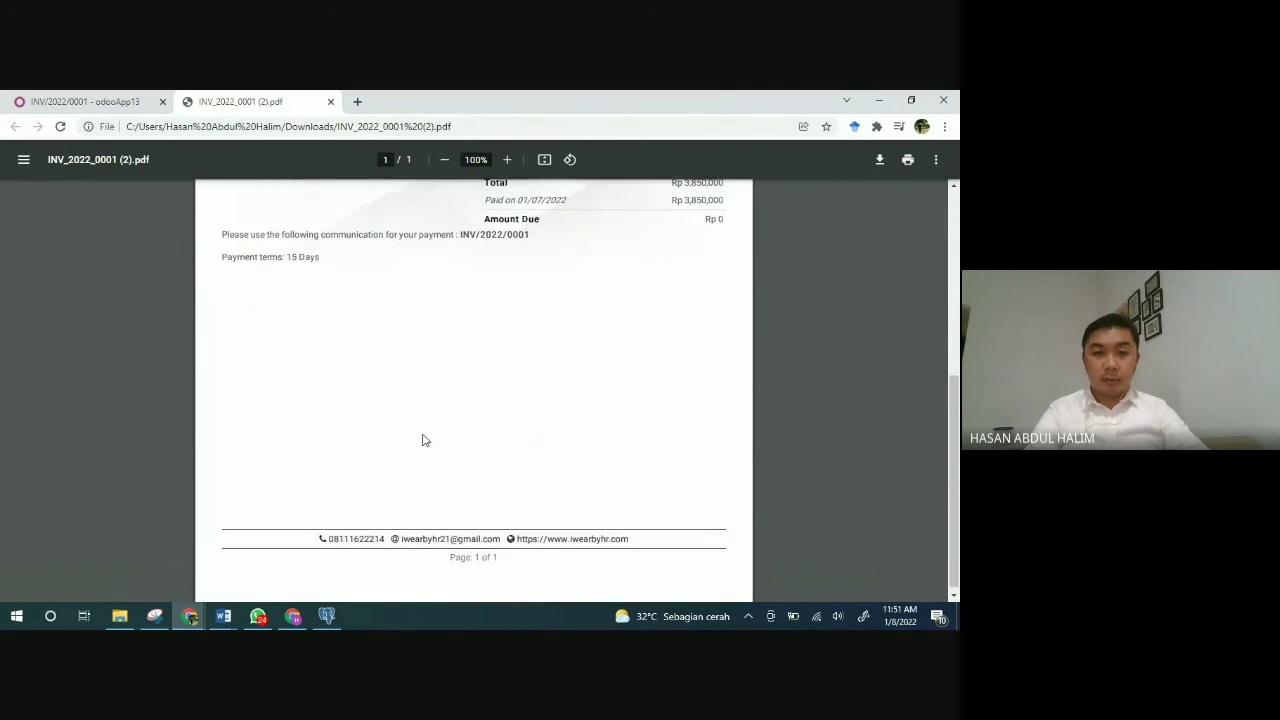
{"action": "scroll", "coordinate": [422, 440], "scroll_direction": "up", "scroll_amount": 2}
{"action": "scroll", "coordinate": [422, 440], "scroll_direction": "up", "scroll_amount": 4}
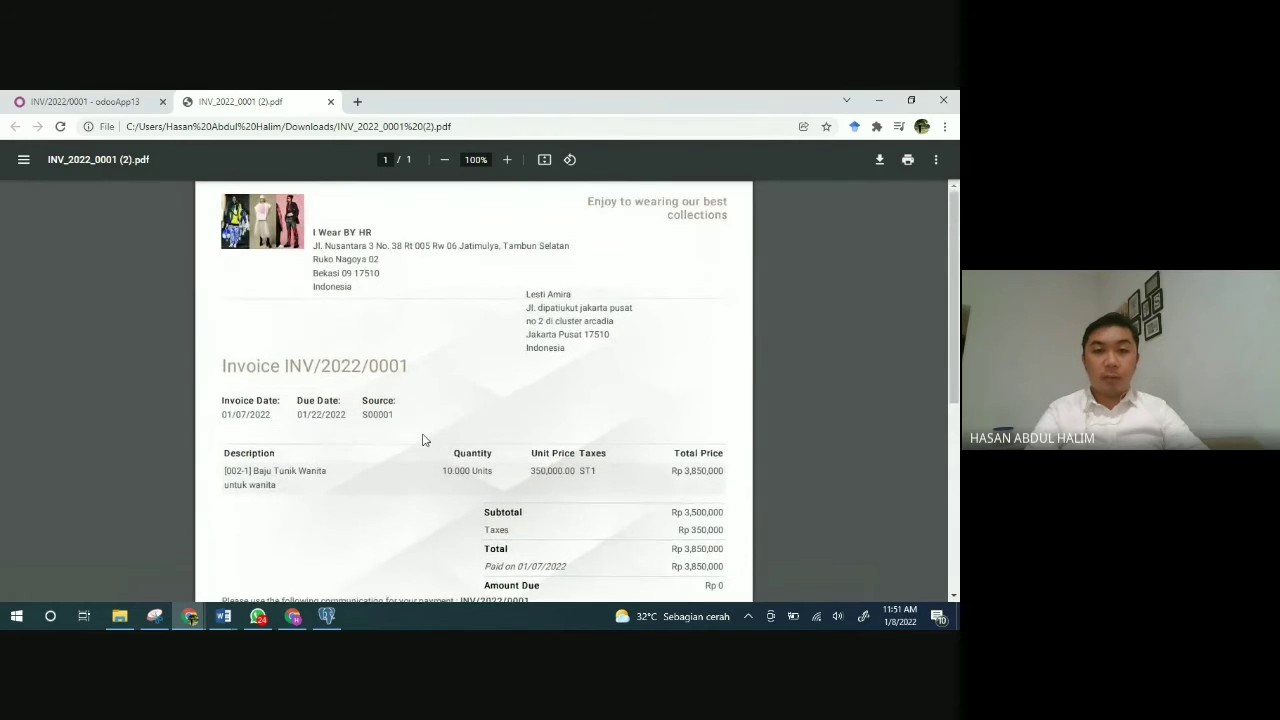
{"action": "left_click", "coordinate": [330, 102]}
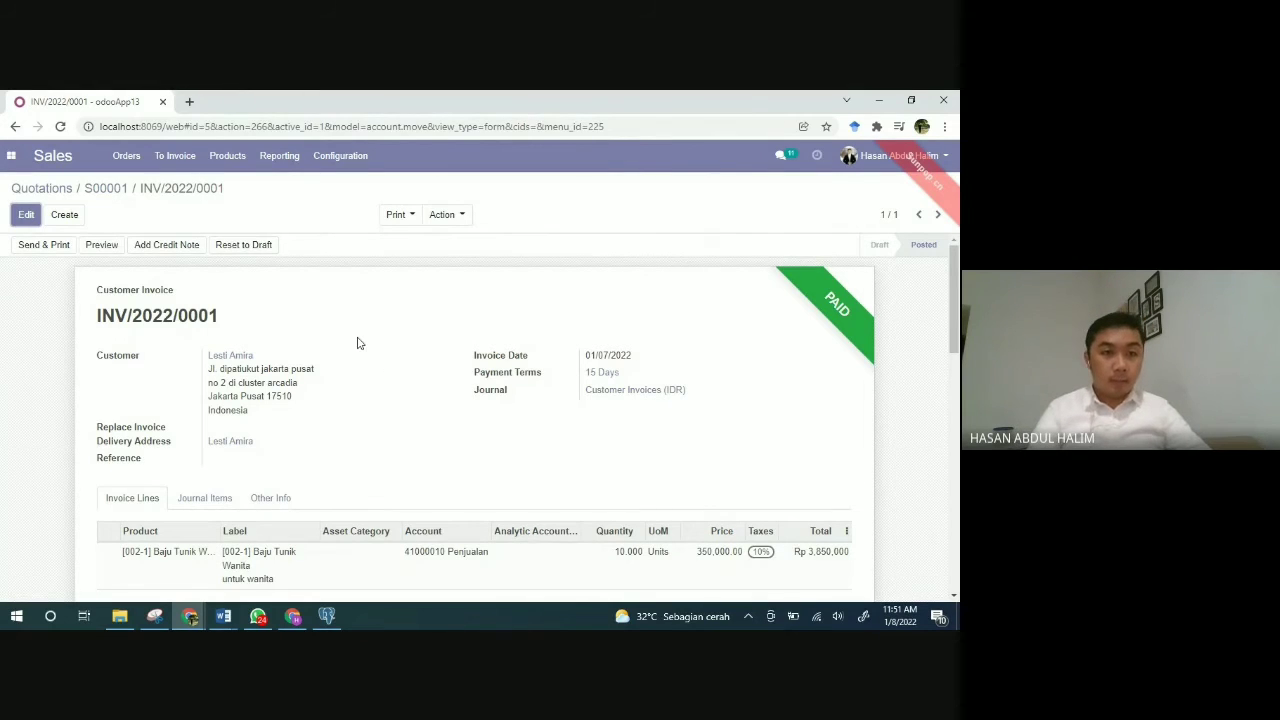
Step: Go back through the S00001 and Quotations breadcrumbs and open sales order S00003
{"action": "left_click", "coordinate": [115, 190]}
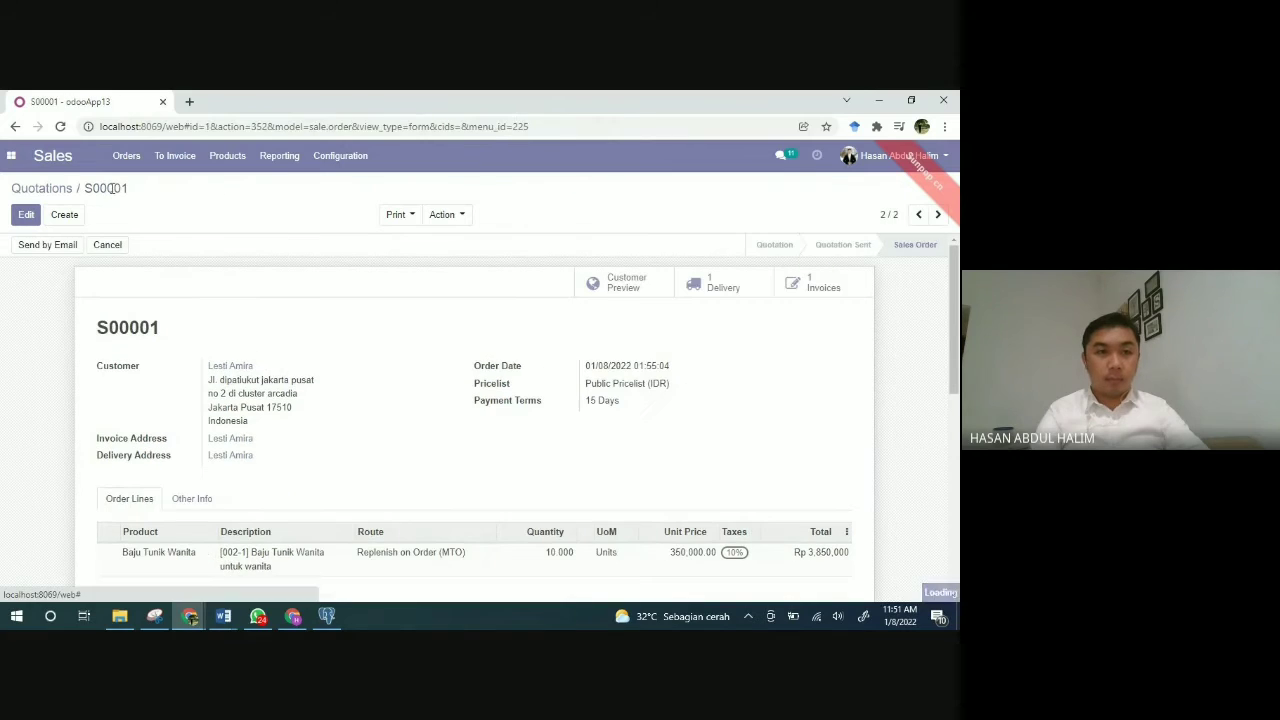
{"action": "left_click", "coordinate": [51, 191]}
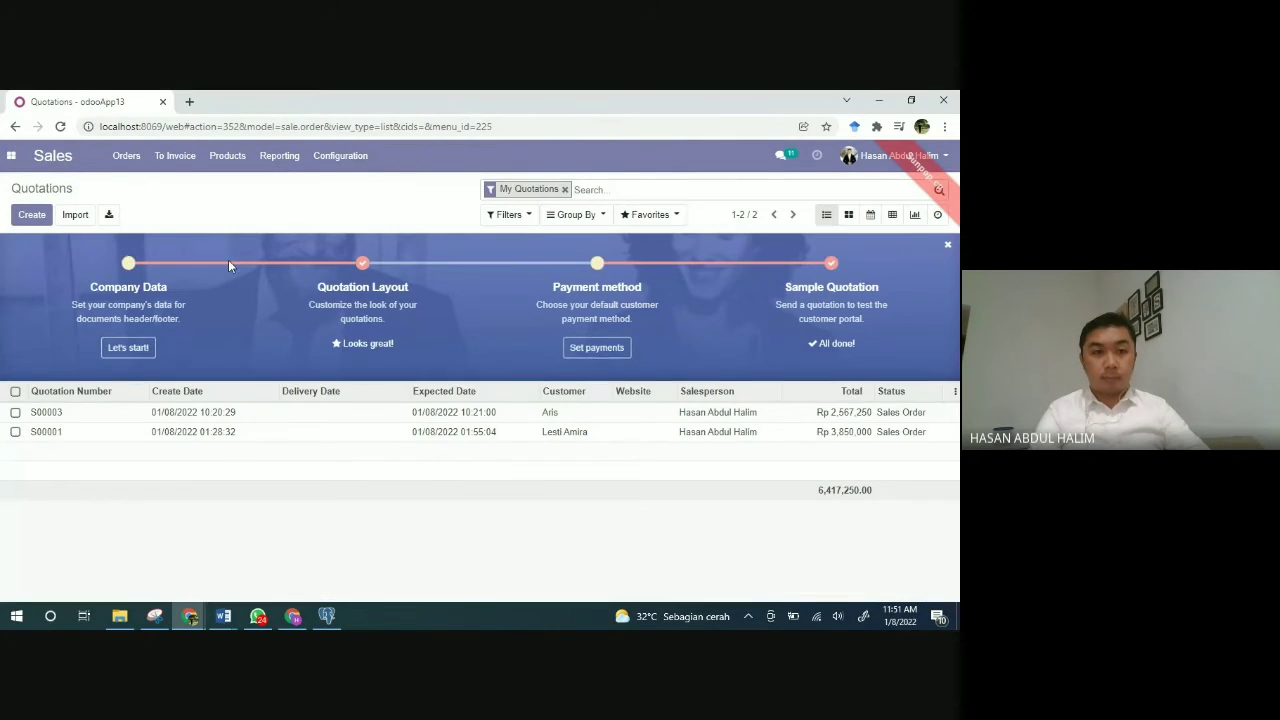
{"action": "left_click", "coordinate": [56, 416]}
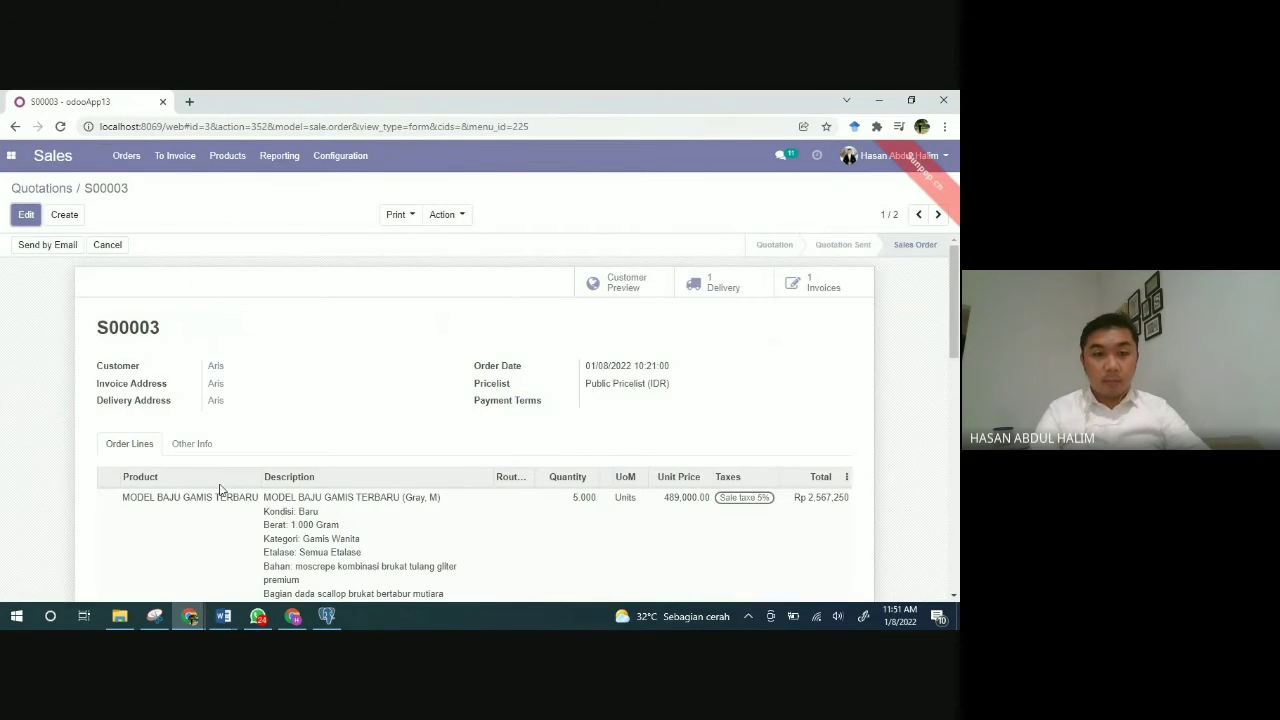
{"action": "scroll", "coordinate": [460, 488], "scroll_direction": "down", "scroll_amount": 3}
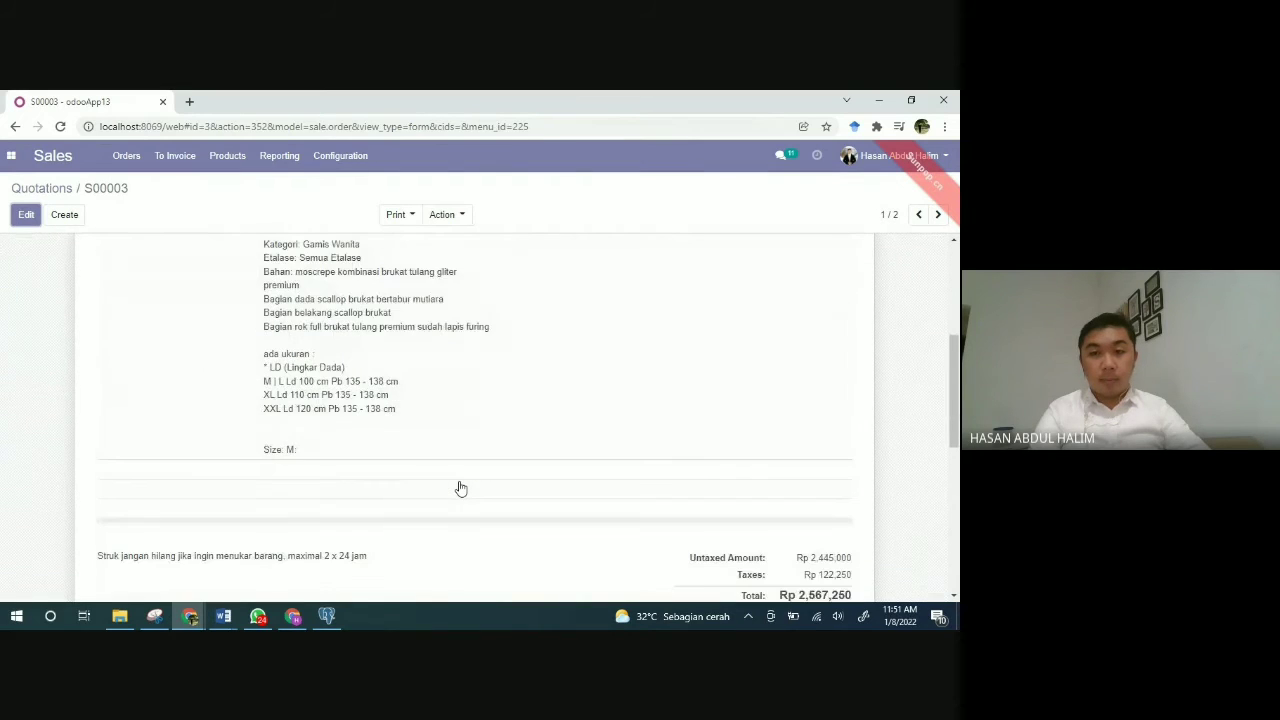
{"action": "scroll", "coordinate": [460, 488], "scroll_direction": "up", "scroll_amount": 2}
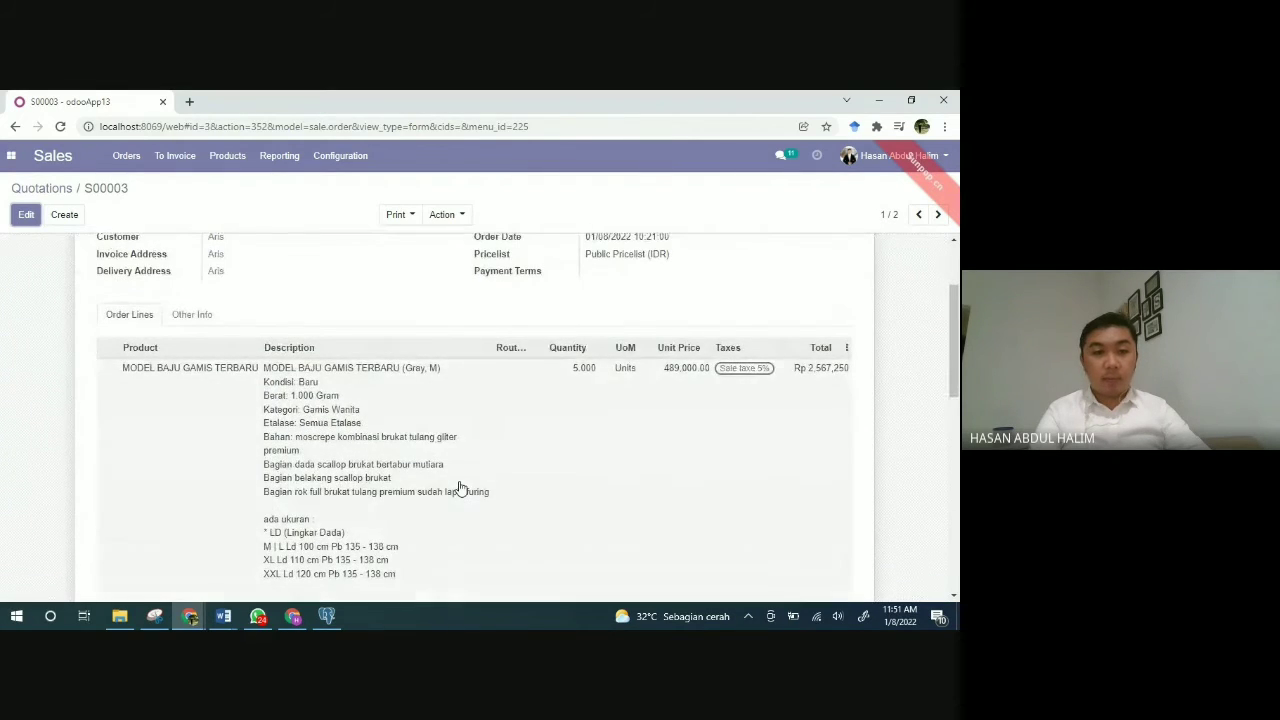
{"action": "scroll", "coordinate": [460, 488], "scroll_direction": "up", "scroll_amount": 1}
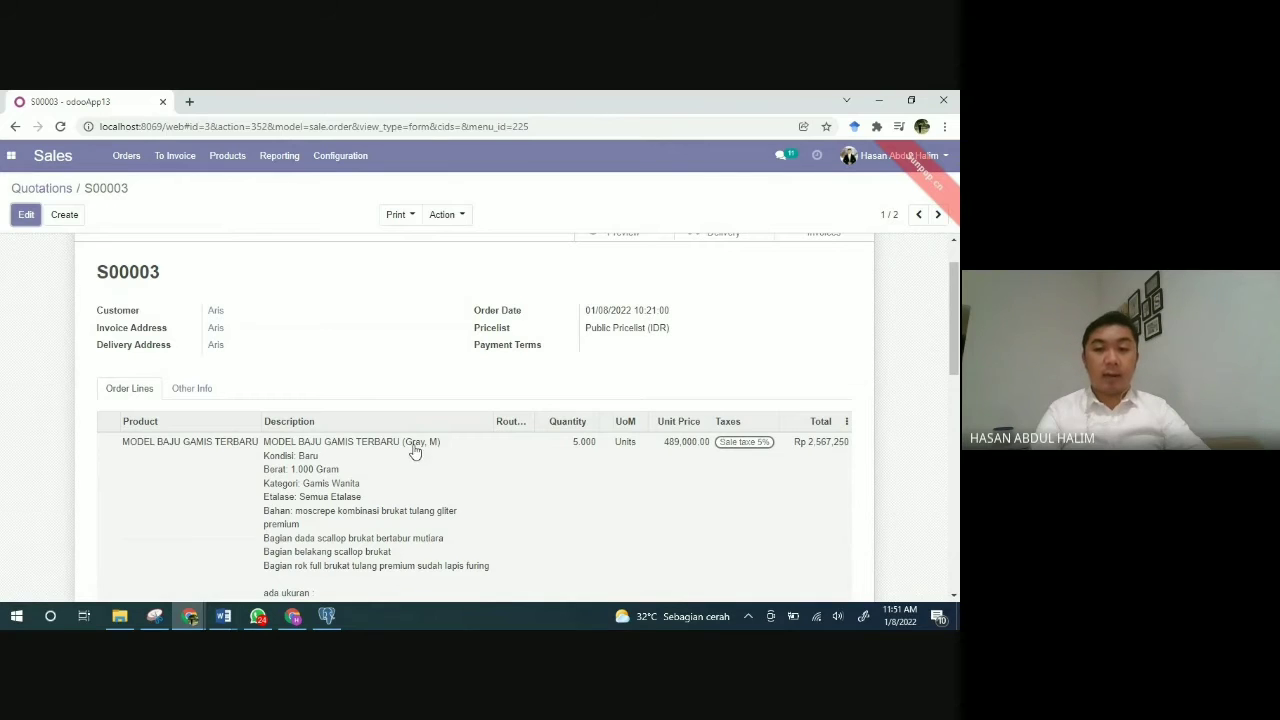
{"action": "scroll", "coordinate": [494, 480], "scroll_direction": "down", "scroll_amount": 1}
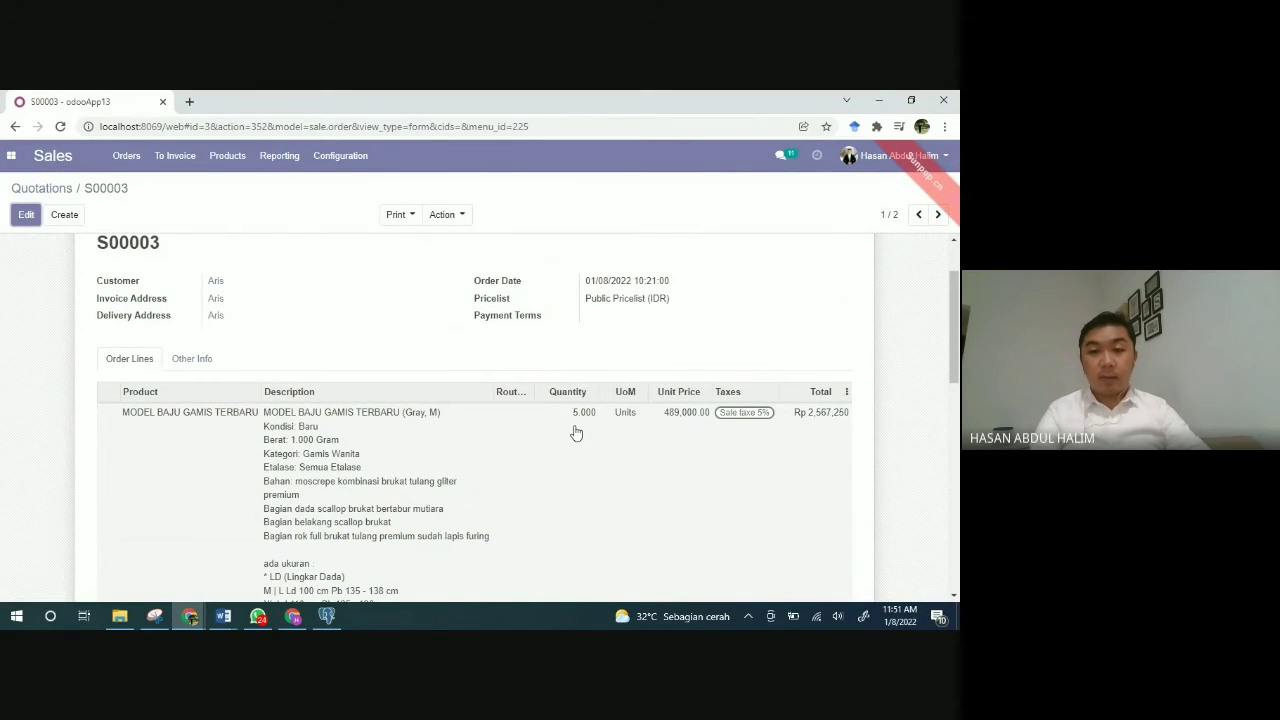
{"action": "scroll", "coordinate": [573, 432], "scroll_direction": "up", "scroll_amount": 3}
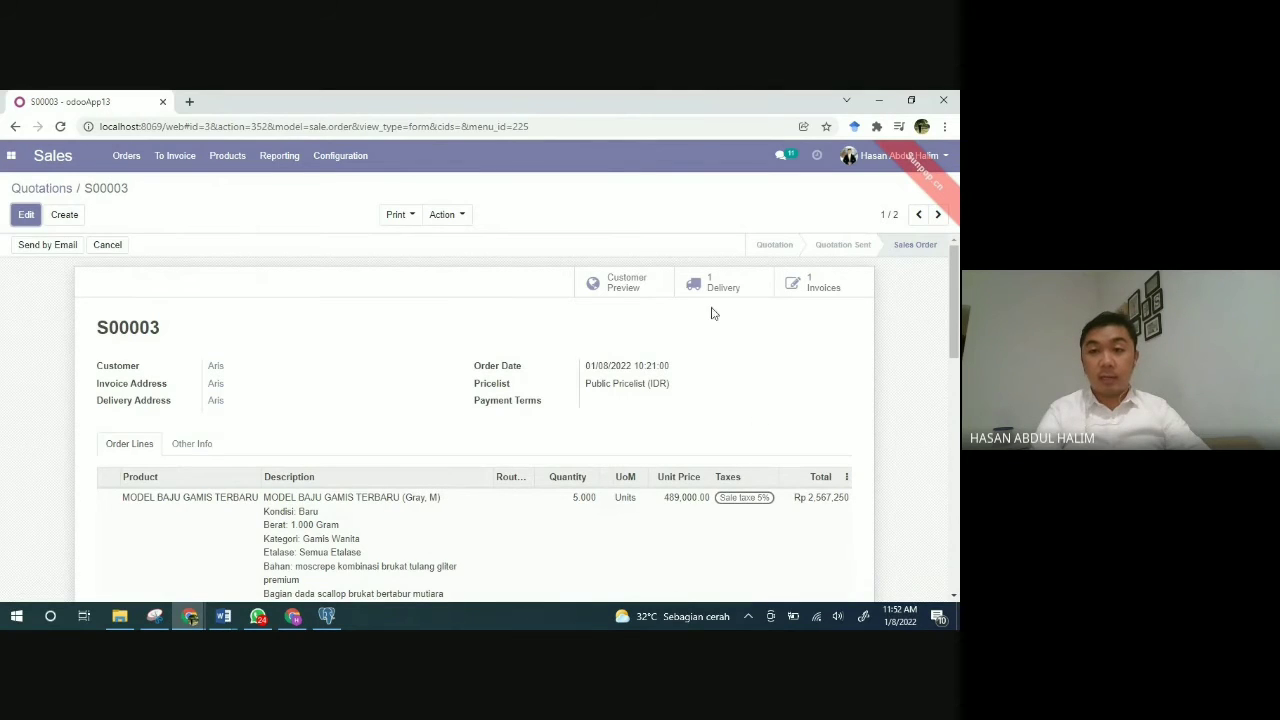
{"action": "left_click", "coordinate": [822, 287]}
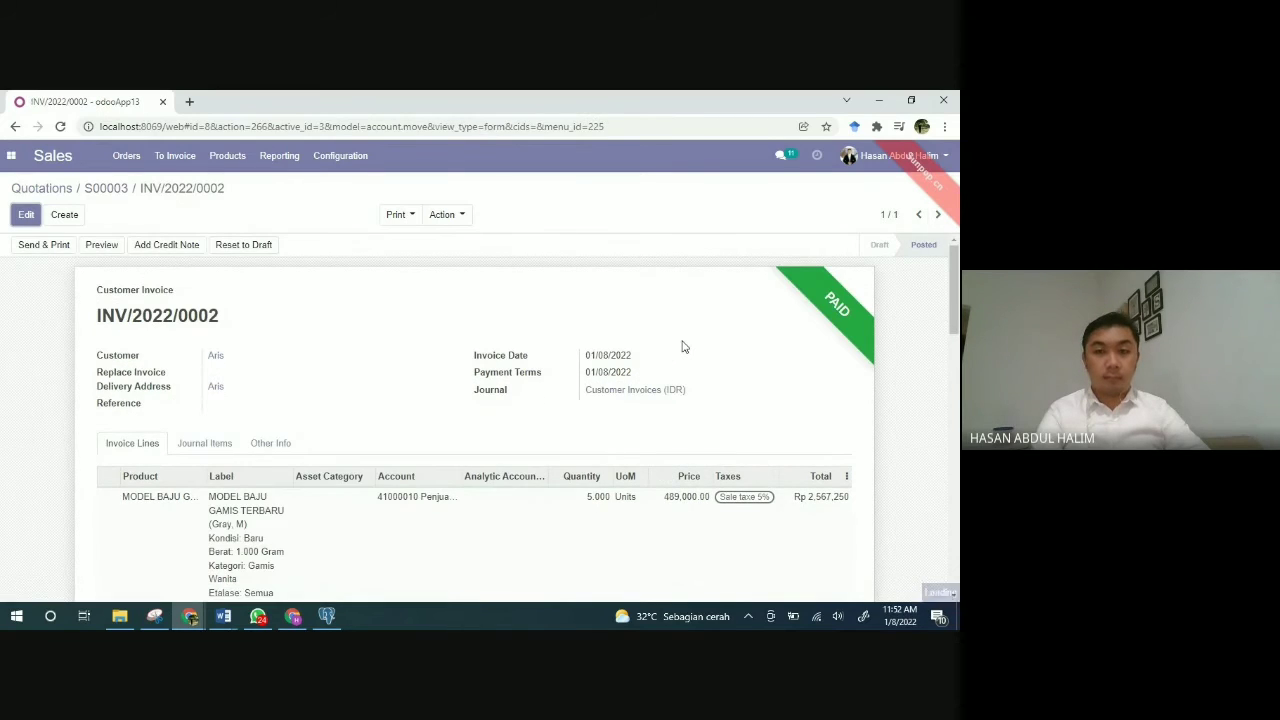
{"action": "scroll", "coordinate": [555, 420], "scroll_direction": "down", "scroll_amount": 1}
{"action": "scroll", "coordinate": [553, 420], "scroll_direction": "down", "scroll_amount": 3}
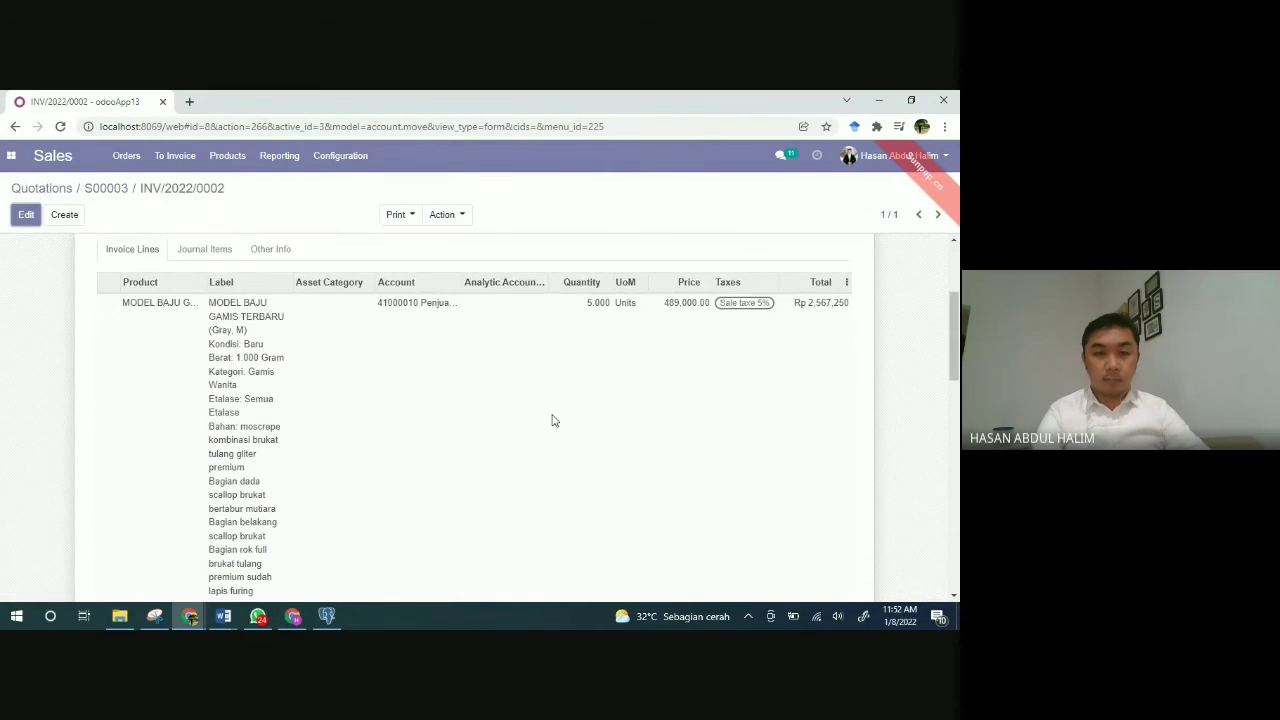
{"action": "scroll", "coordinate": [553, 420], "scroll_direction": "up", "scroll_amount": 4}
{"action": "left_click", "coordinate": [108, 190]}
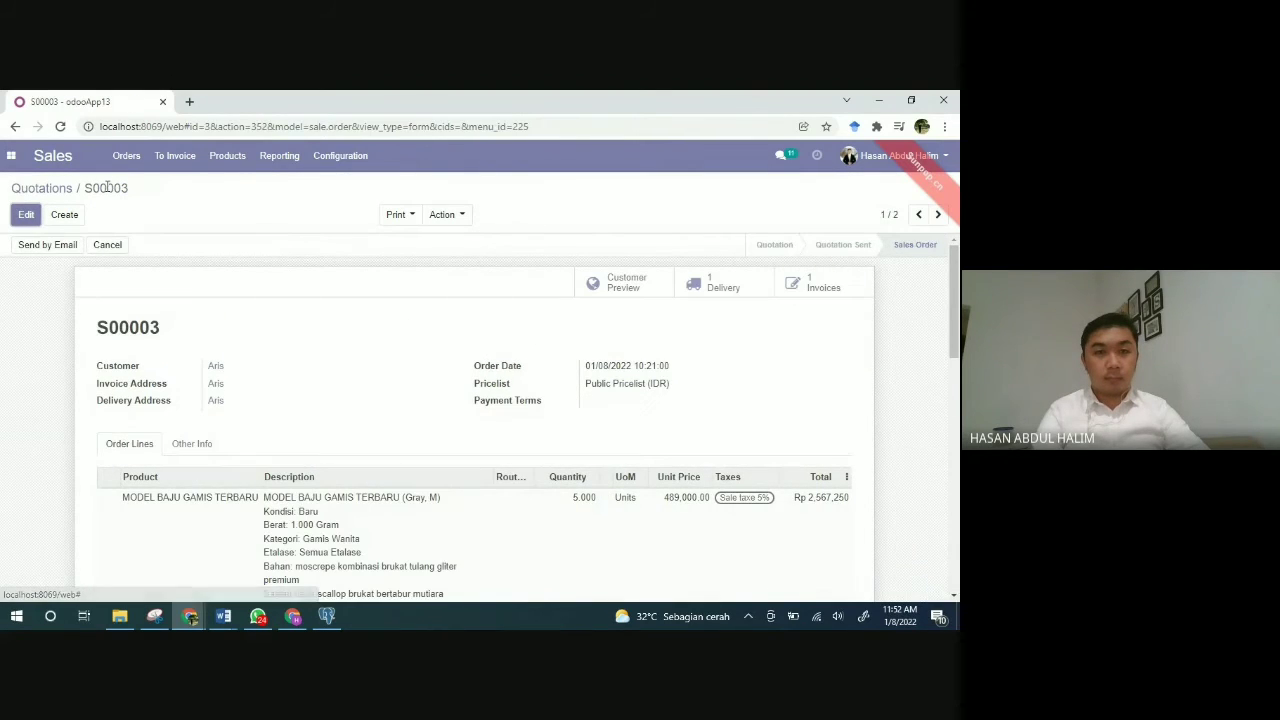
{"action": "left_click", "coordinate": [45, 190]}
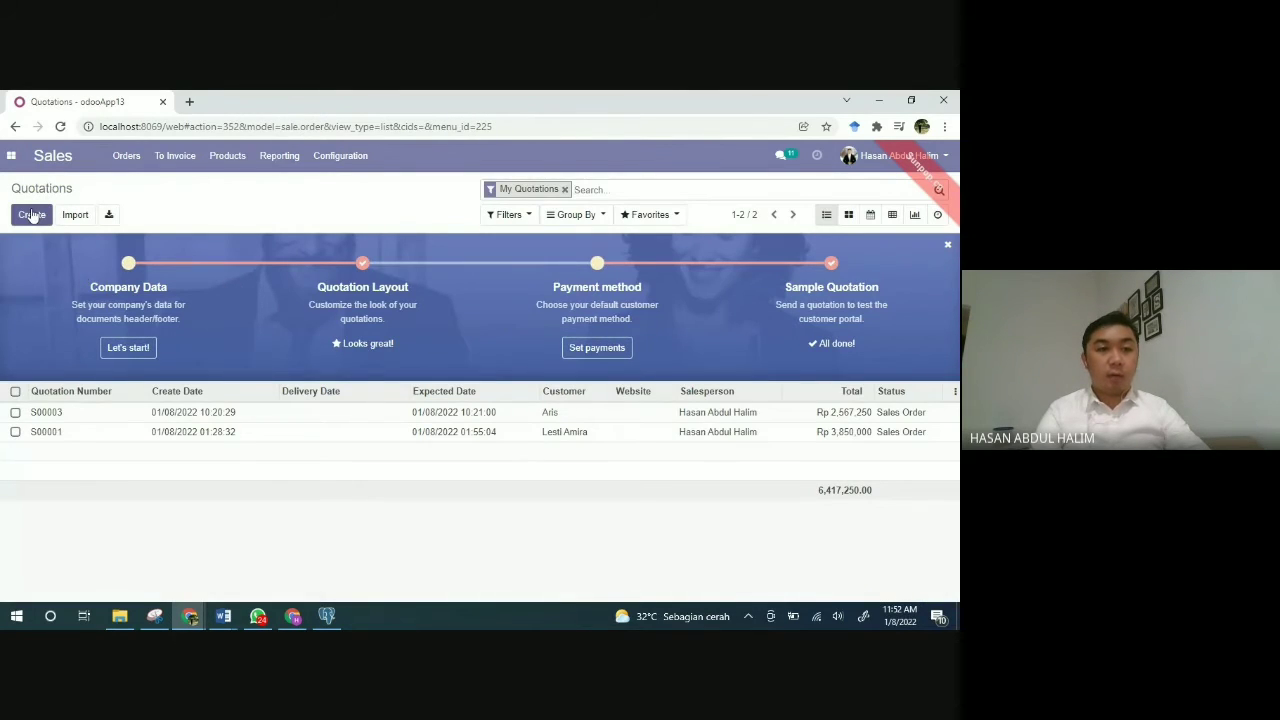
Step: Create a new quotation and open the Create and Edit form for a new customer
{"action": "left_click", "coordinate": [31, 215]}
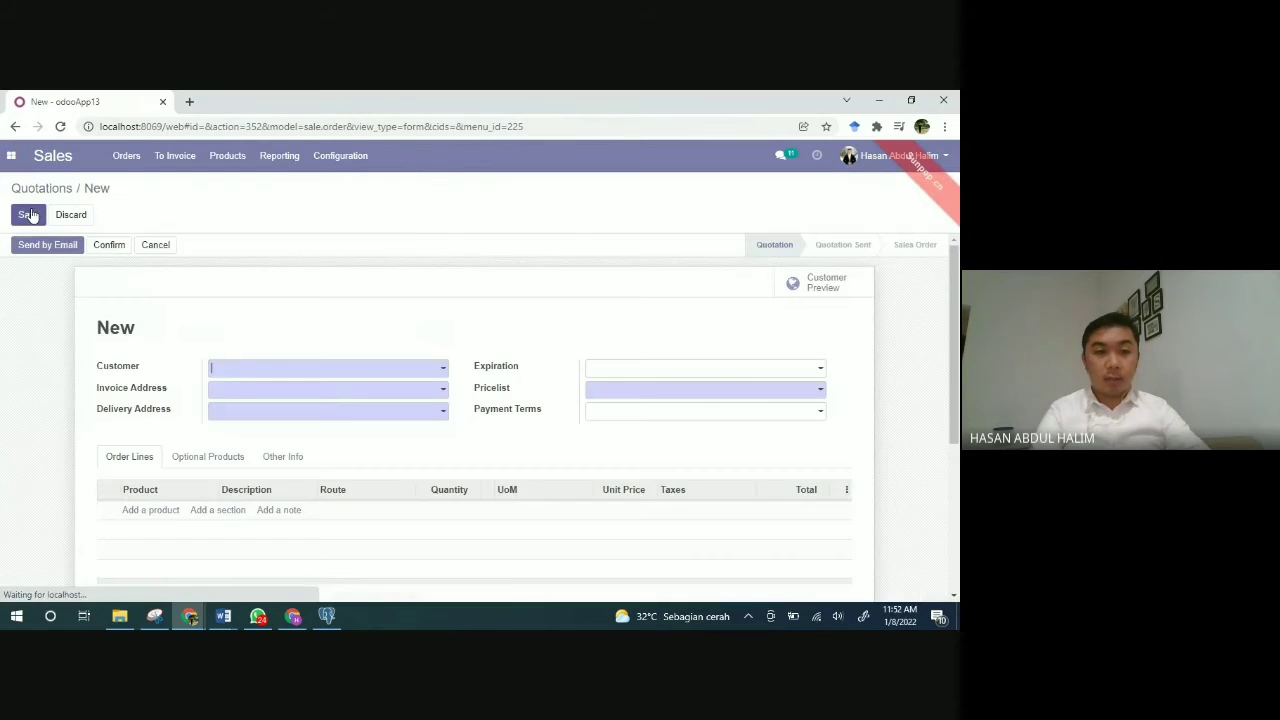
{"action": "left_click", "coordinate": [400, 371]}
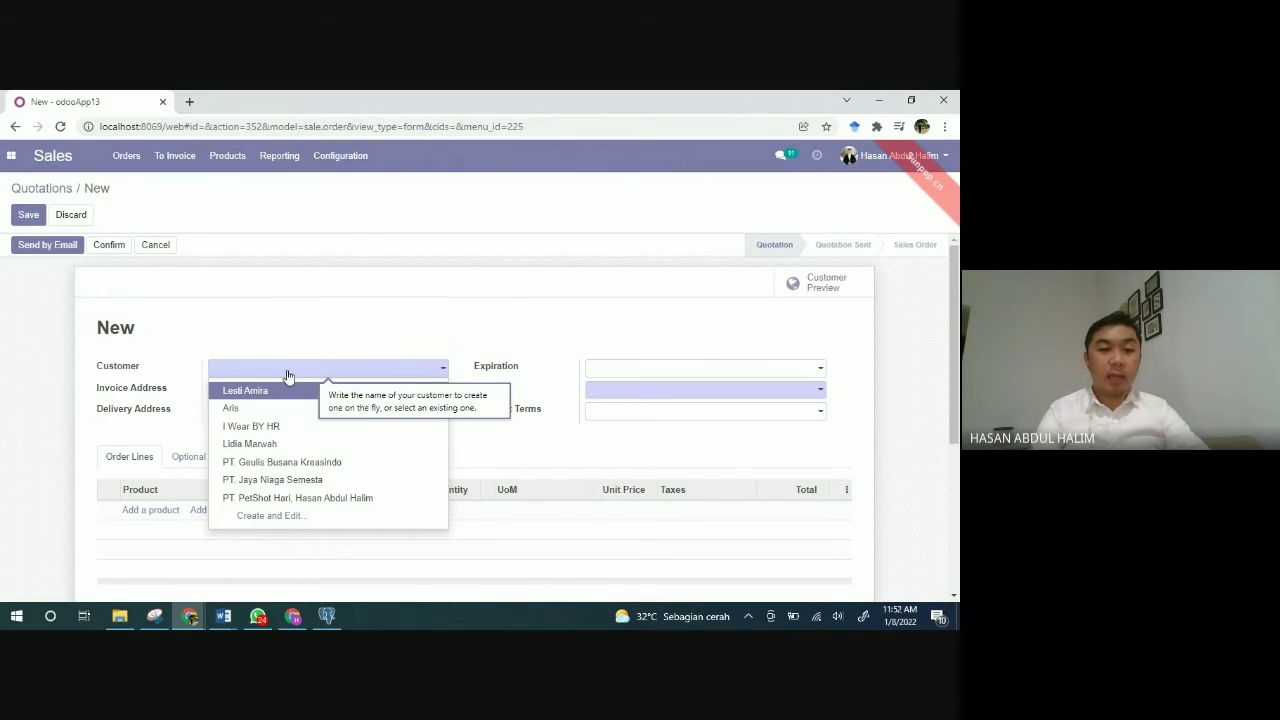
{"action": "left_click", "coordinate": [265, 516]}
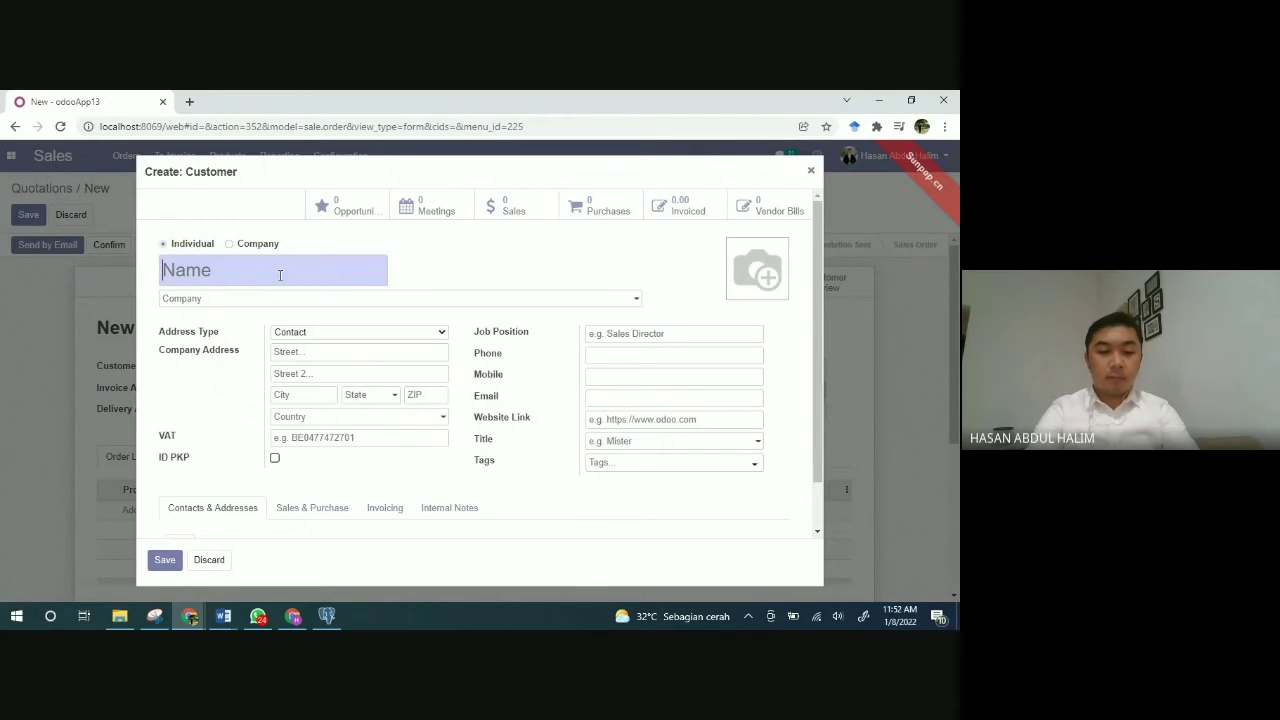
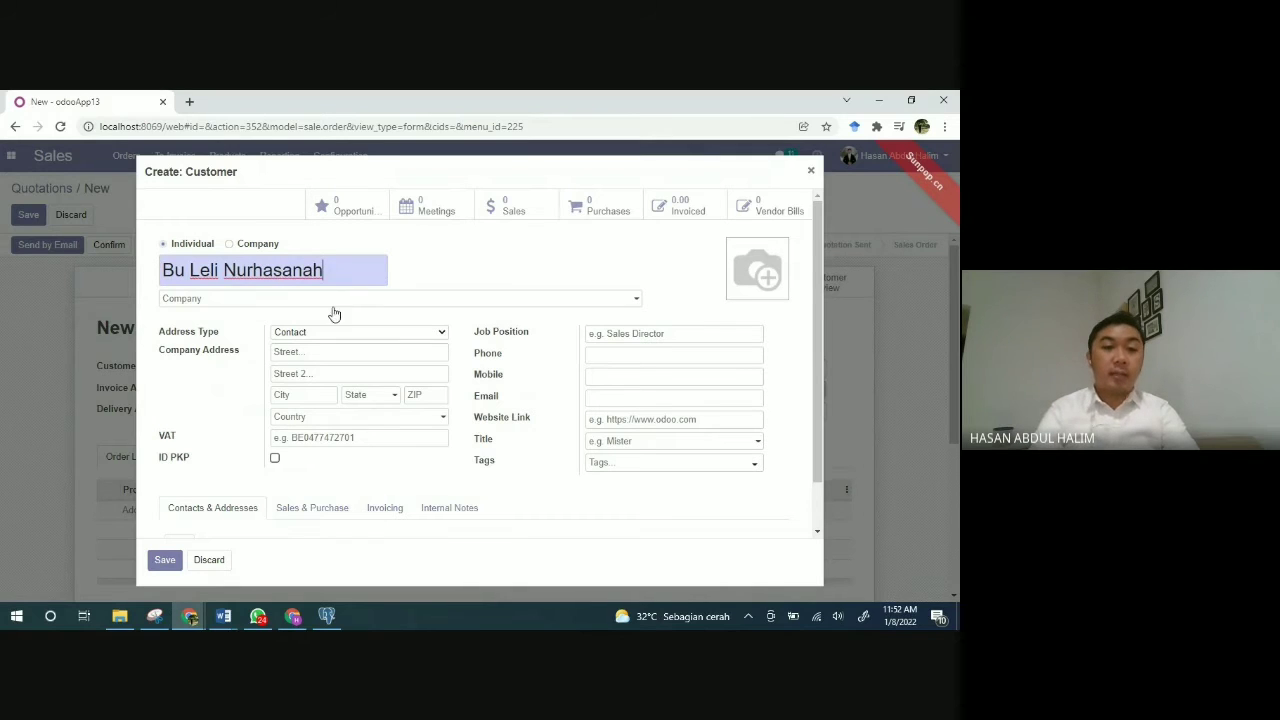
Step: Enter the customer's name, keep address type Contact, fill the street address, and set country Indonesia
{"action": "left_click", "coordinate": [346, 333]}
{"action": "left_click", "coordinate": [346, 333]}
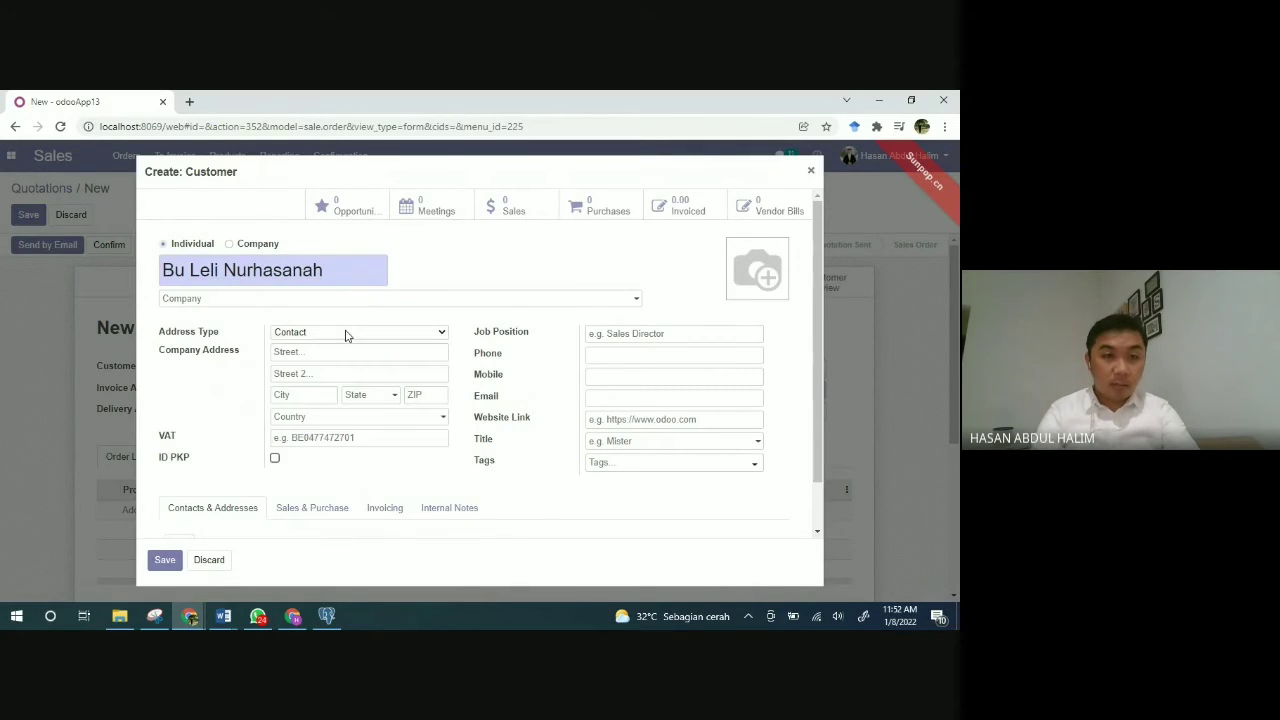
{"action": "left_click", "coordinate": [335, 352]}
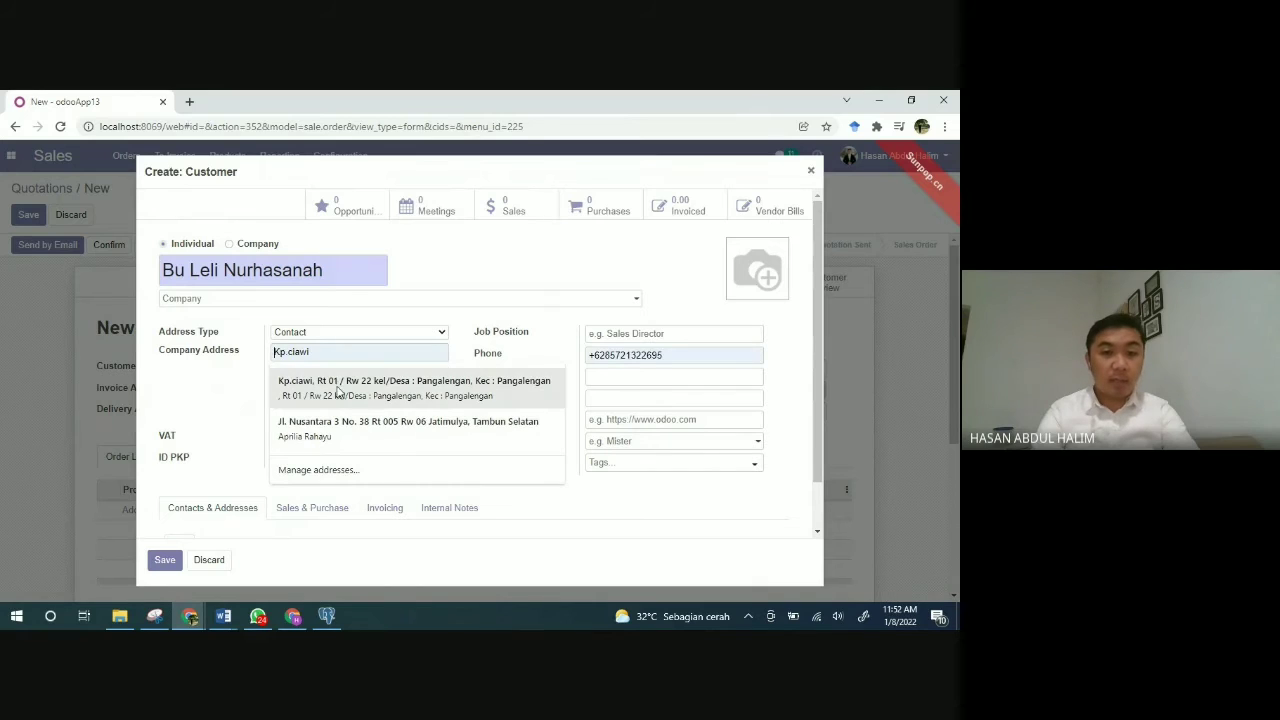
{"action": "left_click", "coordinate": [336, 398]}
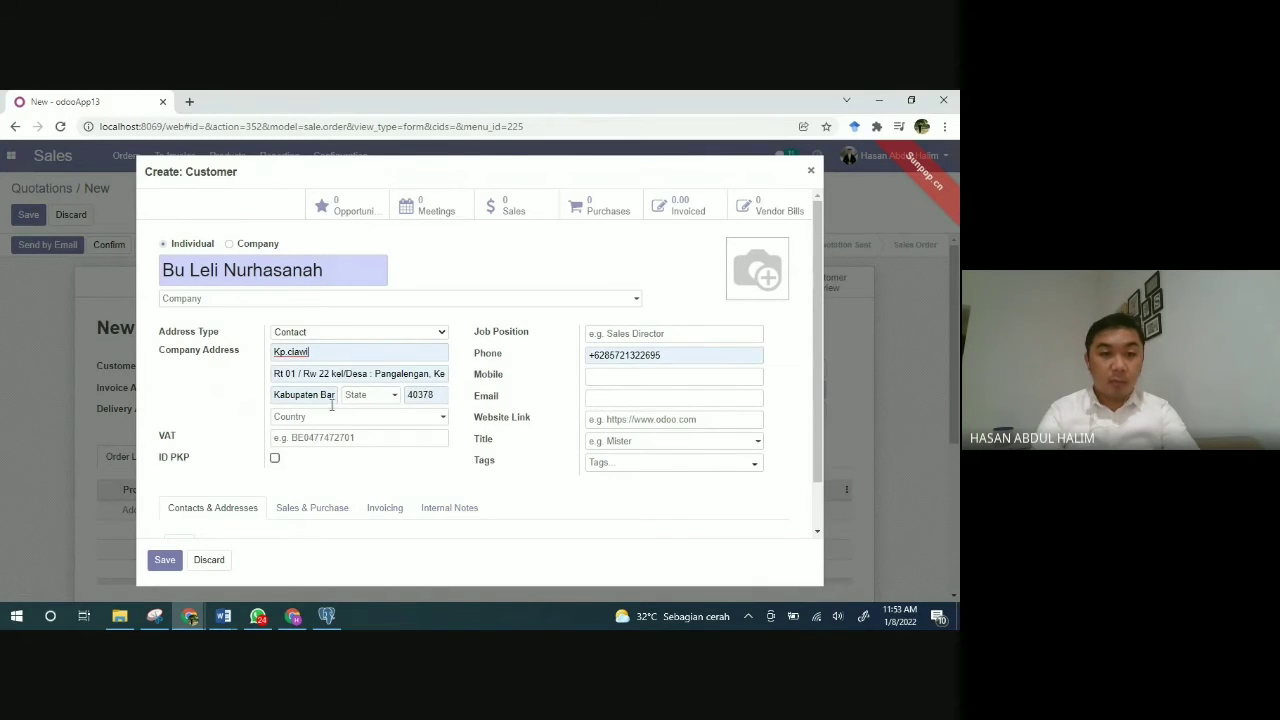
{"action": "left_click", "coordinate": [322, 418]}
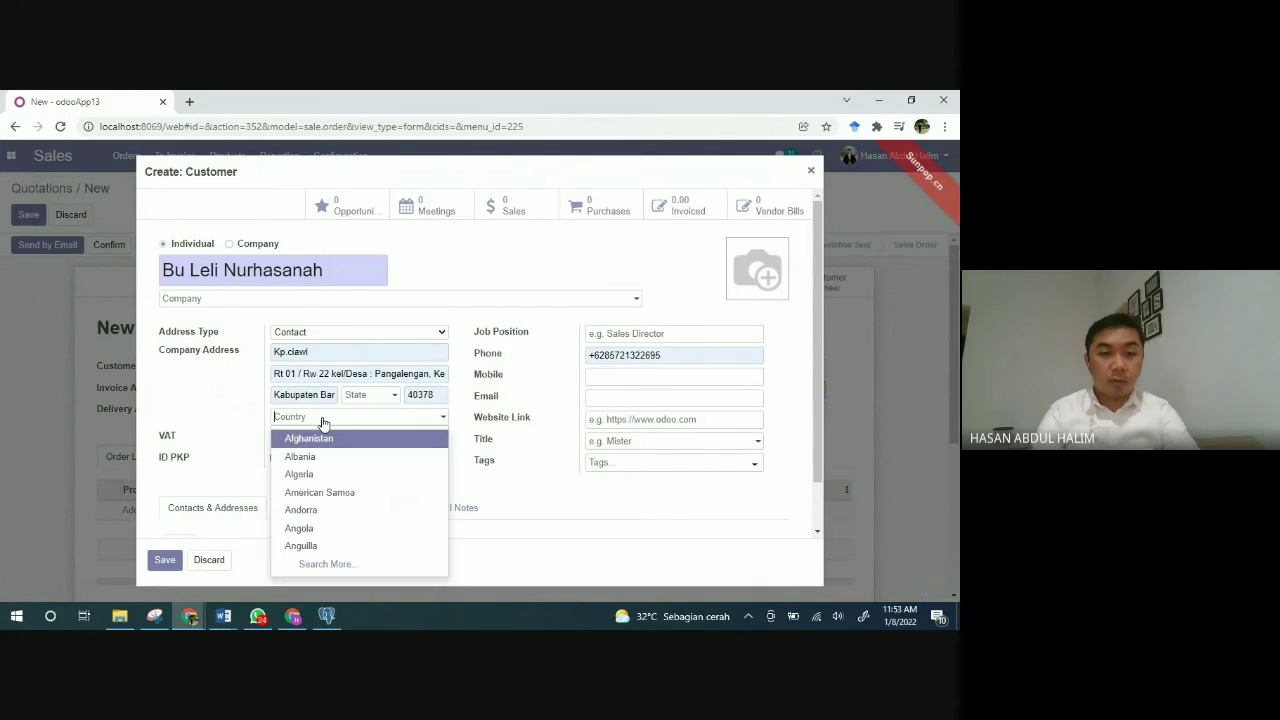
{"action": "type", "text": "indon"}
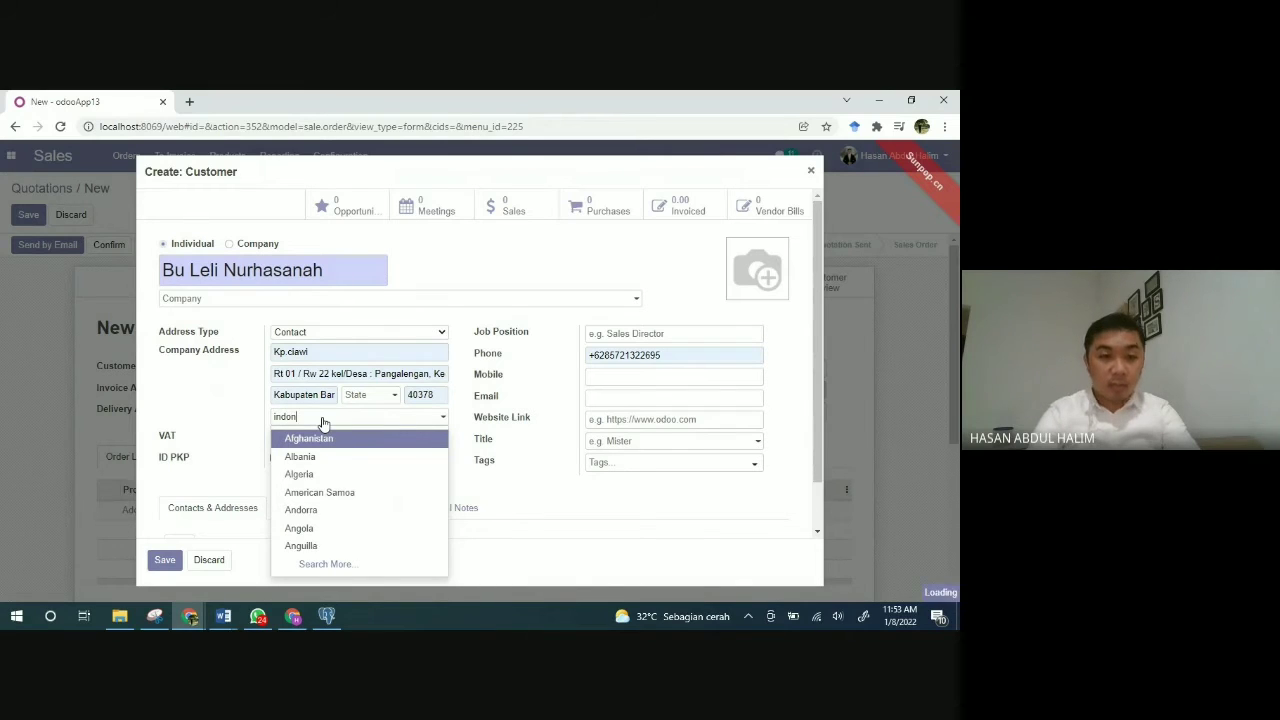
{"action": "left_click", "coordinate": [313, 436]}
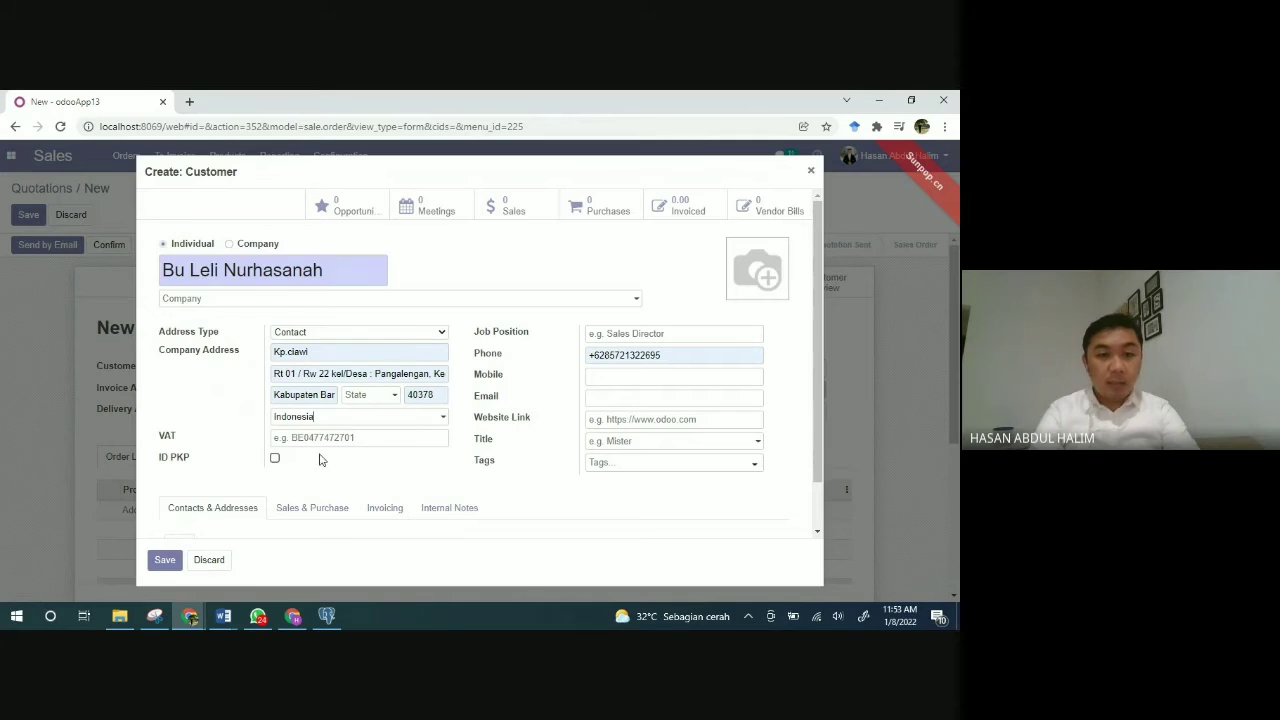
Step: Enter the customer's VAT number and correct the last digits of their phone number
{"action": "left_click_drag", "start_coordinate": [367, 458], "coordinate": [377, 444]}
{"action": "left_click", "coordinate": [377, 444]}
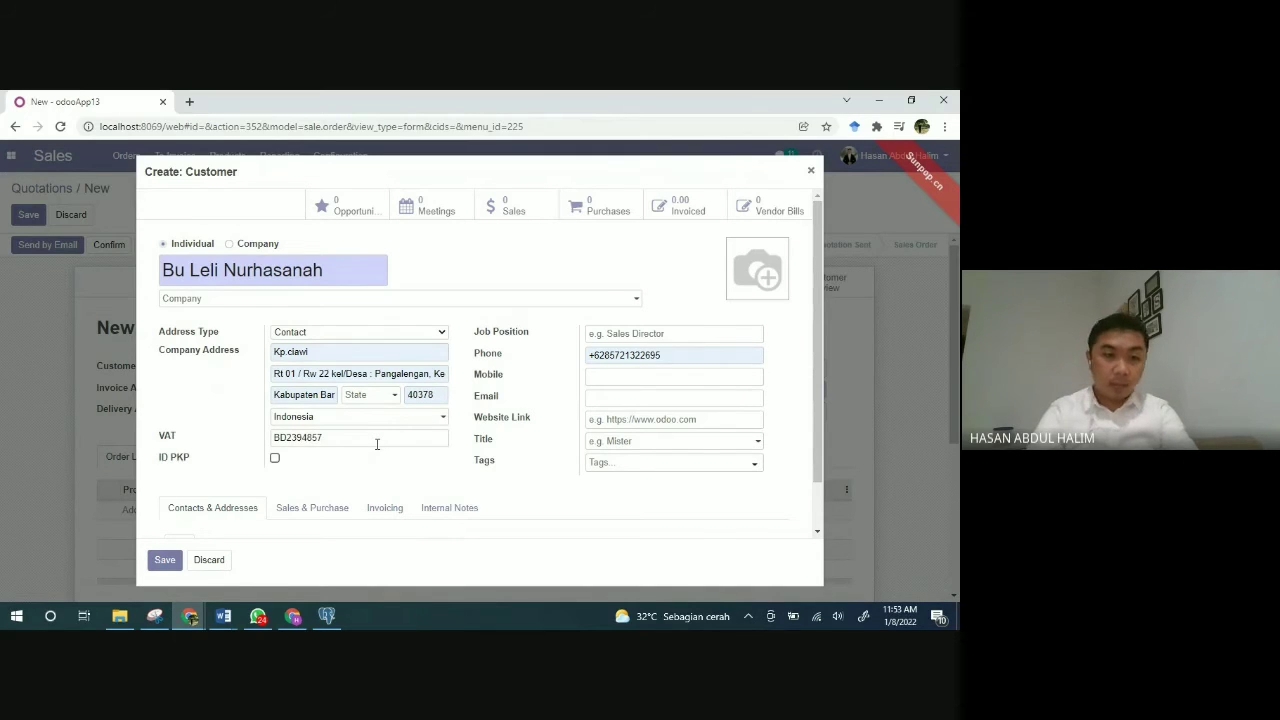
{"action": "left_click", "coordinate": [355, 462]}
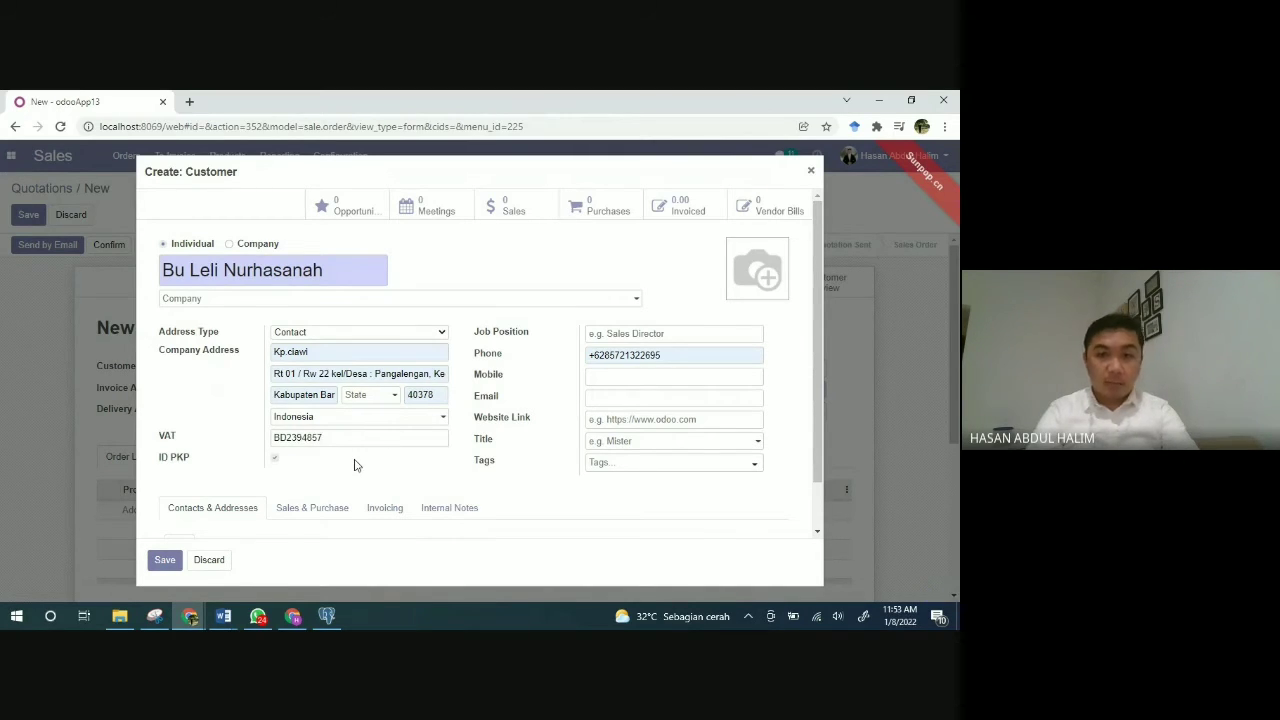
{"action": "left_click", "coordinate": [677, 355]}
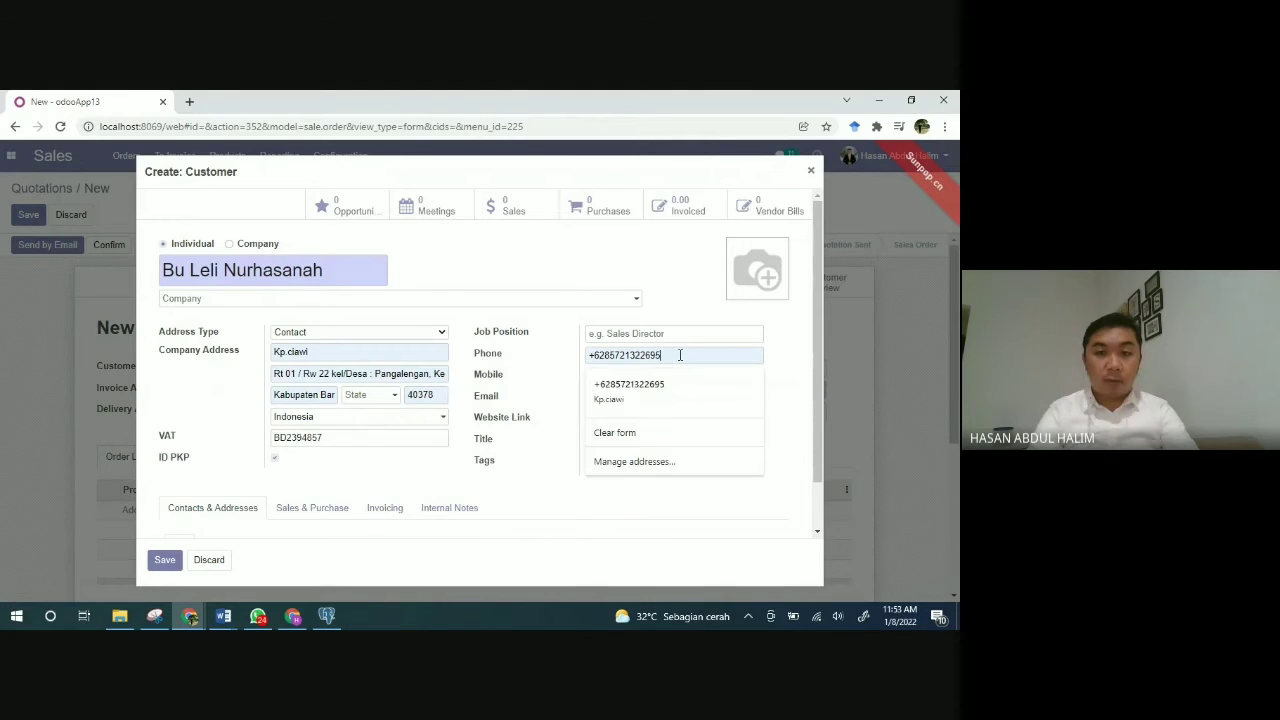
{"action": "key", "text": "BackSpace"}
{"action": "key", "text": "BackSpace"}
{"action": "key", "text": "BackSpace"}
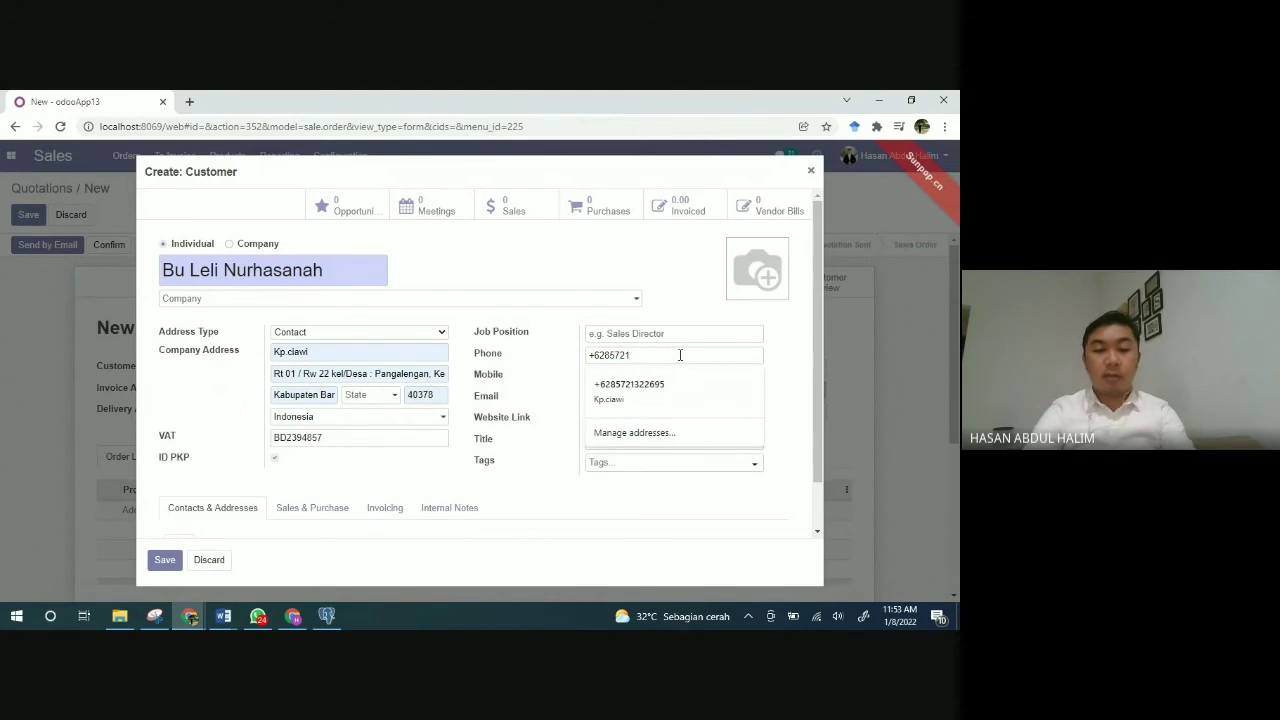
{"action": "type", "text": "406970"}
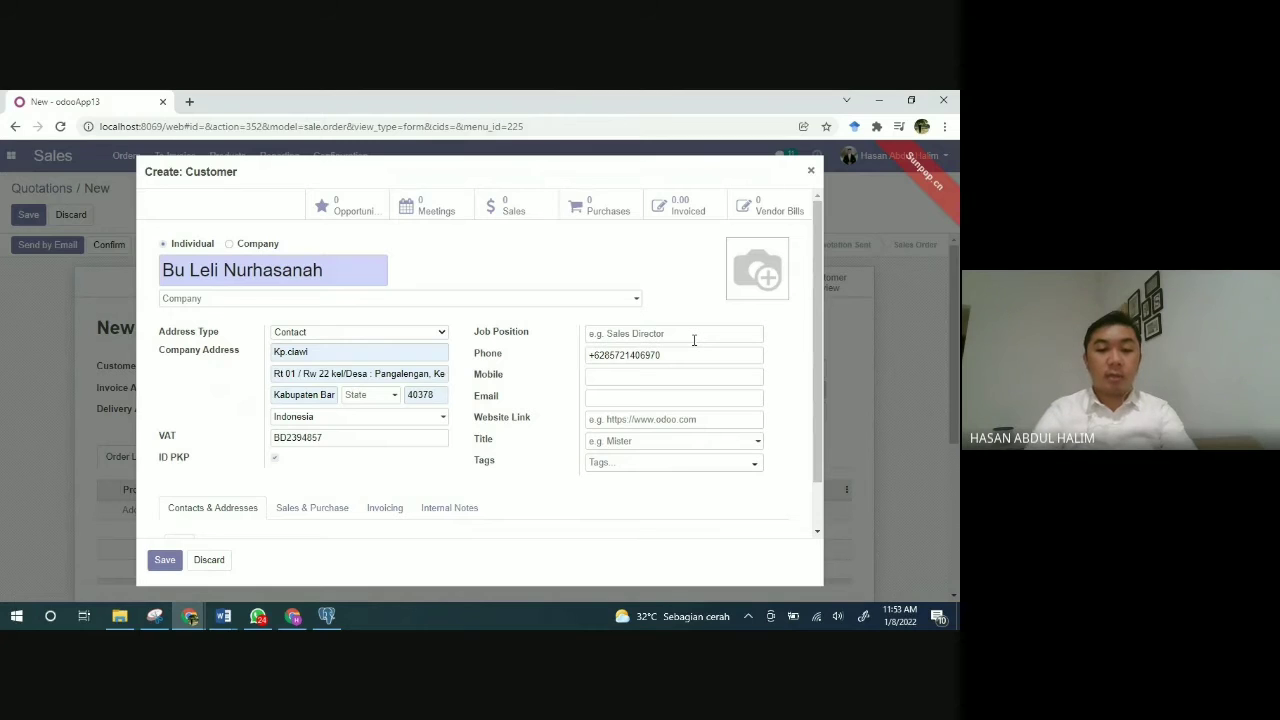
Step: Set the job position to Sales Marketing and begin entering the customer's e-mail address
{"action": "type", "text": "Sales Marketing"}
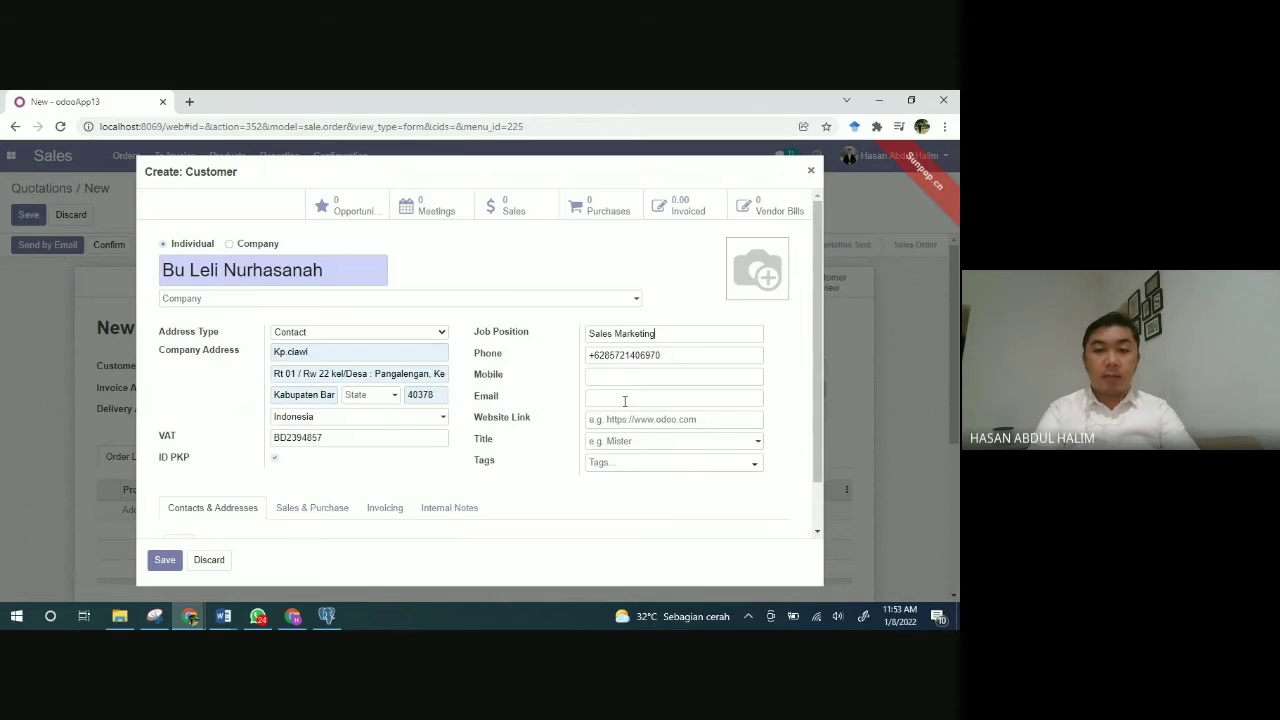
{"action": "left_click", "coordinate": [624, 398]}
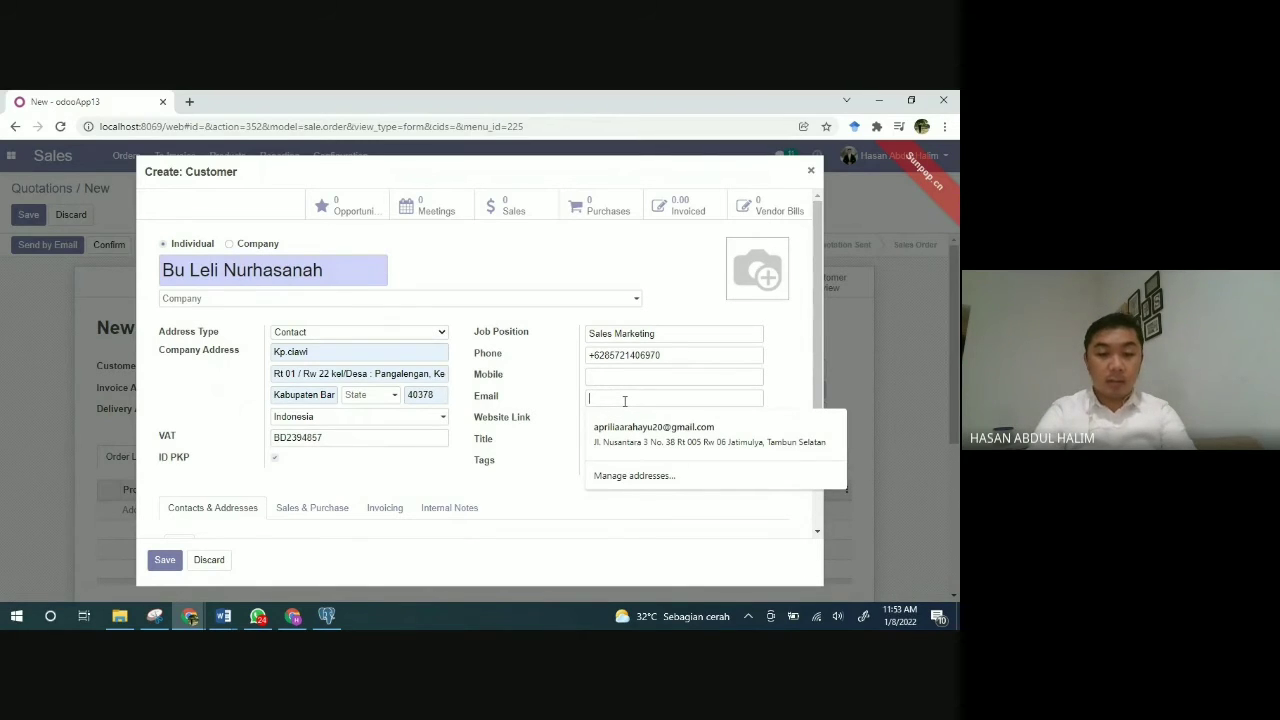
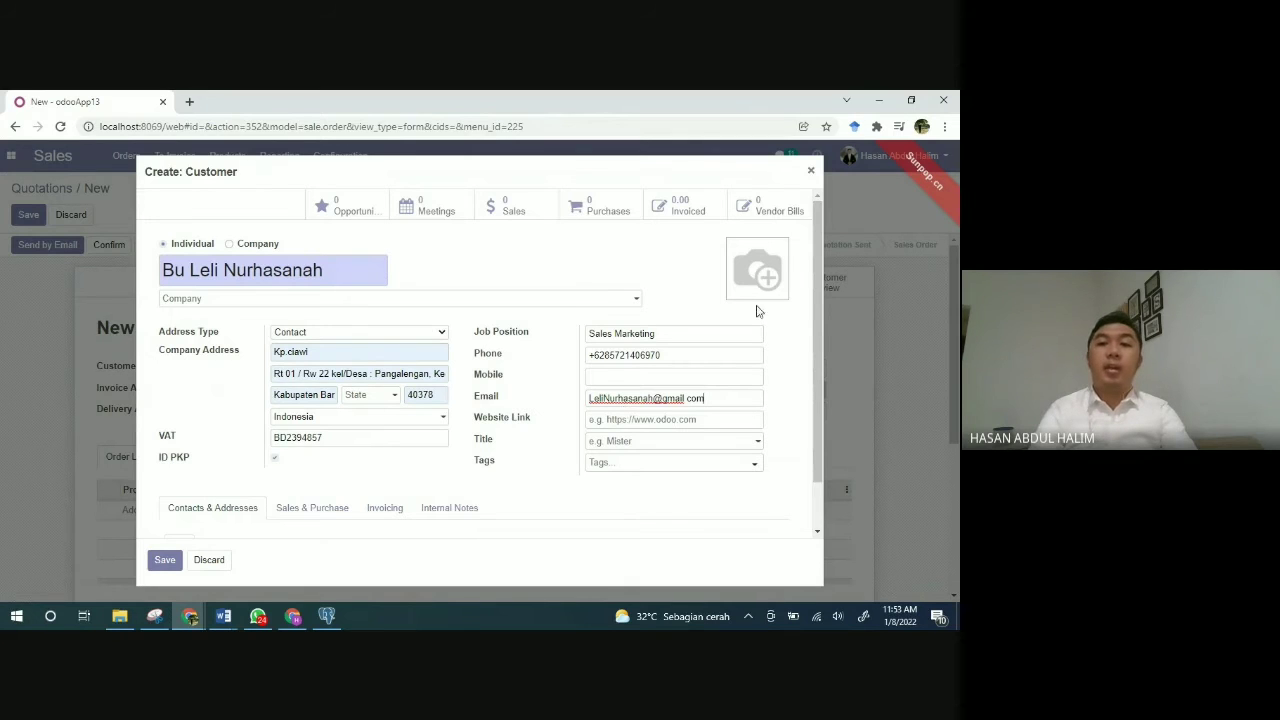
Step: Use picture 6078255a31db9 from Pictures > uas as the customer's photo
{"action": "left_click", "coordinate": [742, 253]}
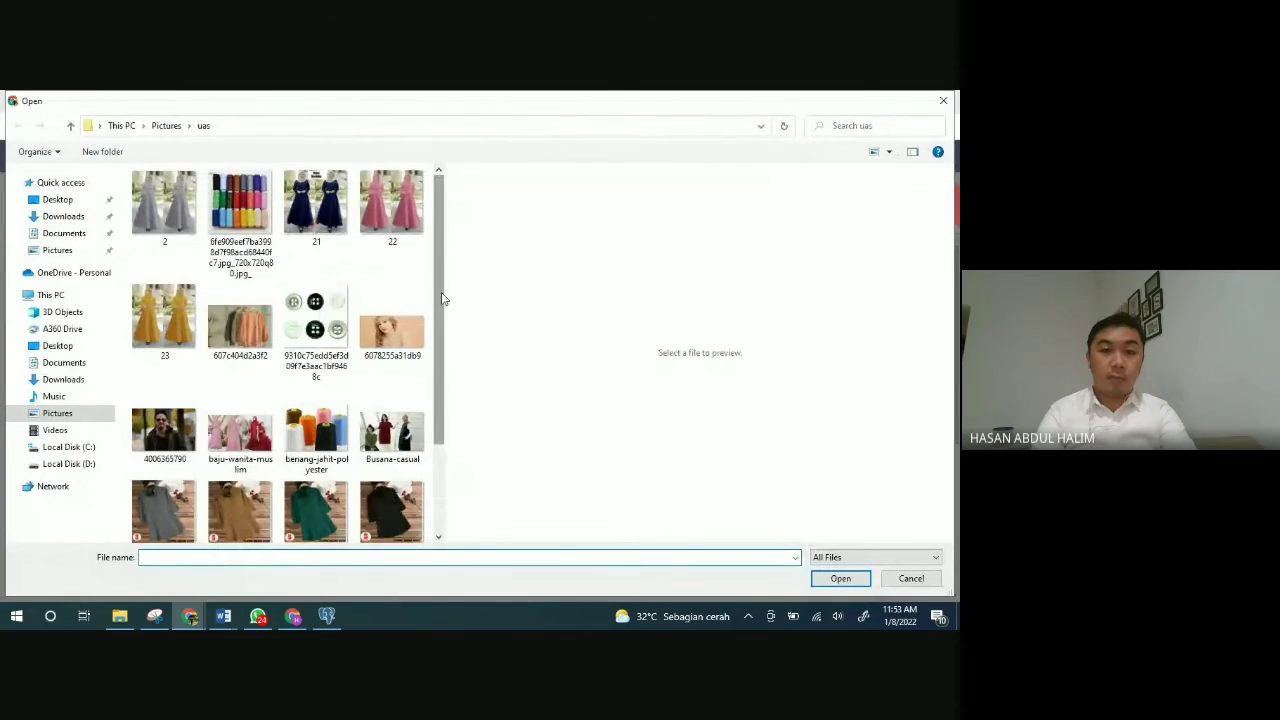
{"action": "mouse_move", "coordinate": [443, 298]}
{"action": "left_mouse_down"}
{"action": "mouse_move", "coordinate": [440, 412]}
{"action": "mouse_move", "coordinate": [434, 288]}
{"action": "left_mouse_up"}
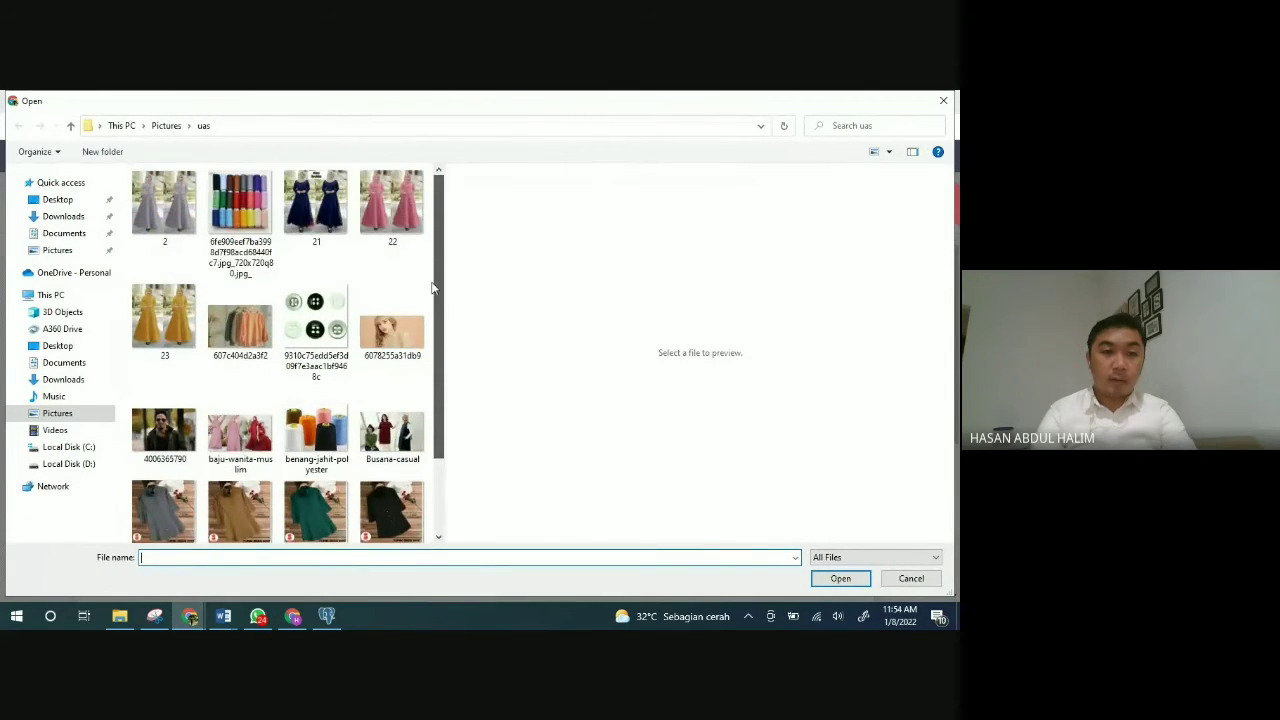
{"action": "double_click", "coordinate": [396, 333]}
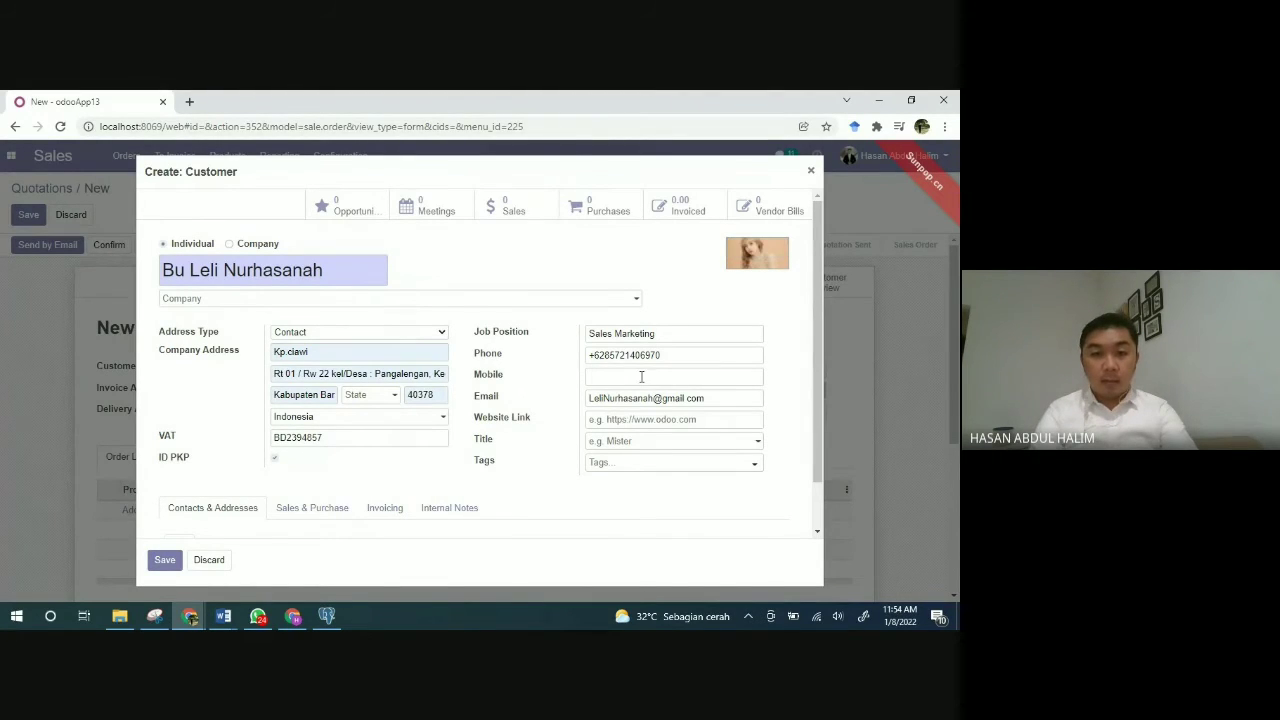
Step: Save the new customer record to the quotation
{"action": "left_click", "coordinate": [167, 562]}
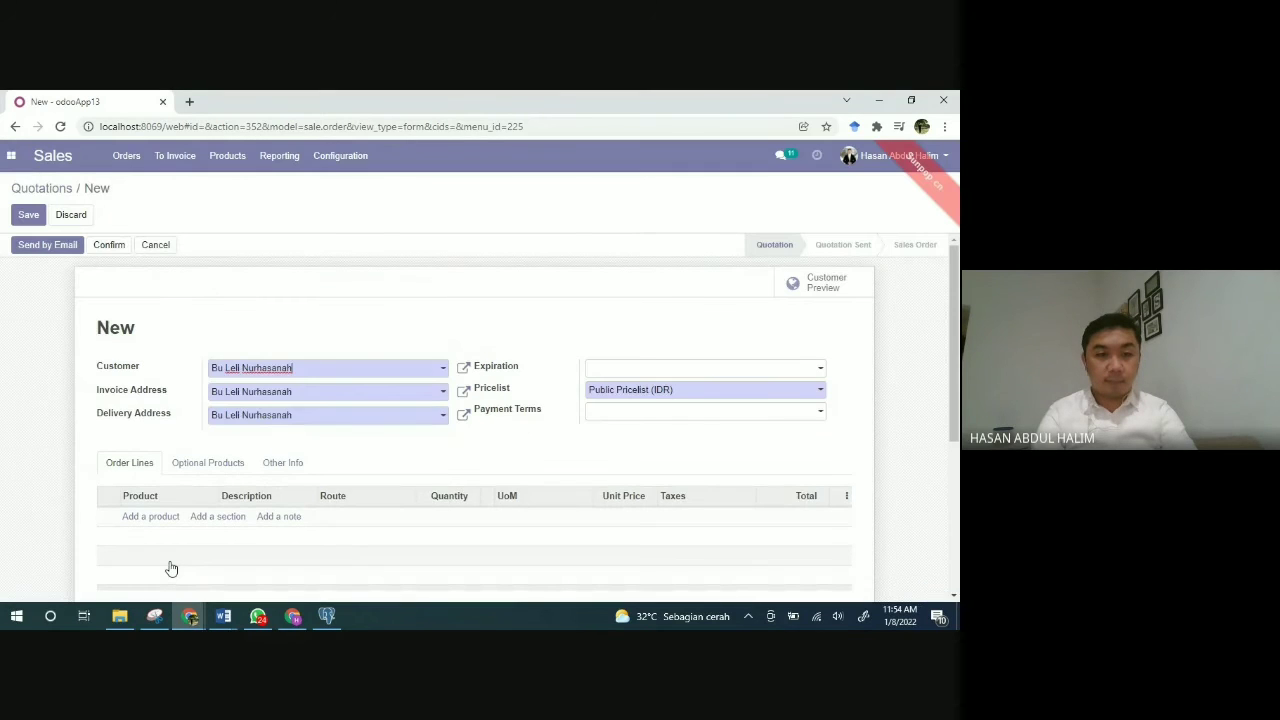
{"action": "scroll", "coordinate": [345, 490], "scroll_direction": "down", "scroll_amount": 1}
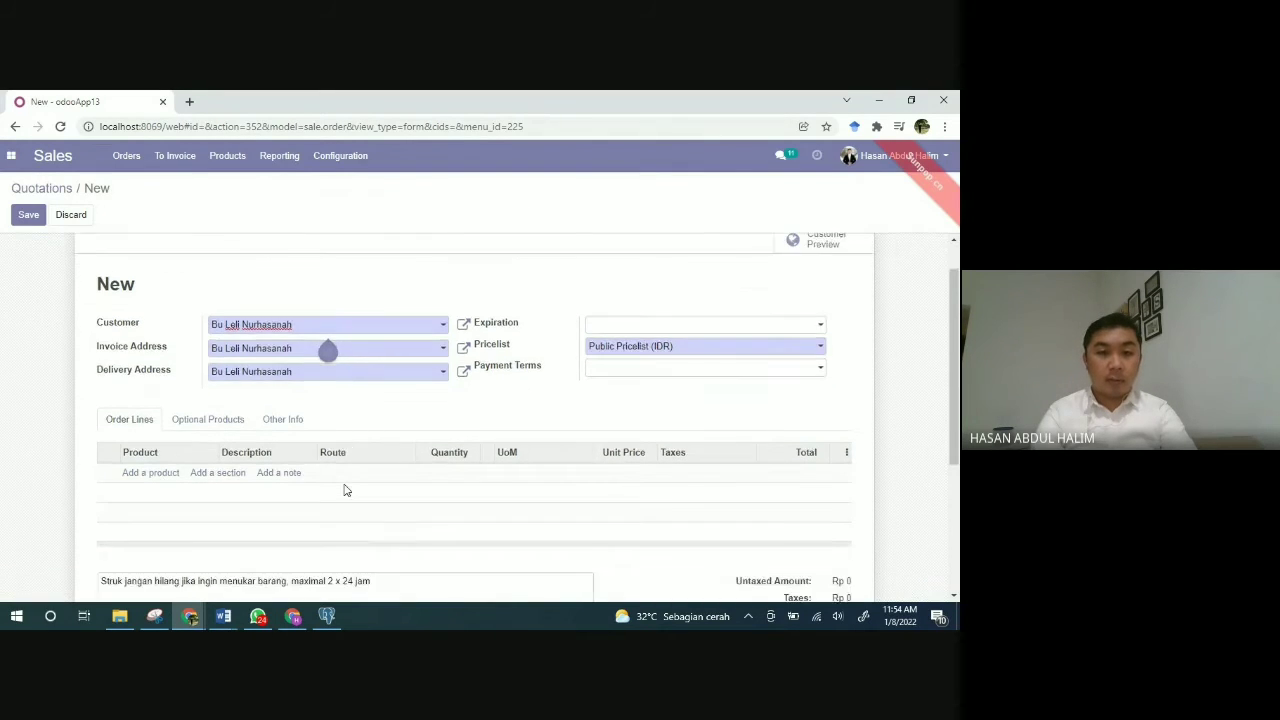
{"action": "scroll", "coordinate": [345, 490], "scroll_direction": "up", "scroll_amount": 1}
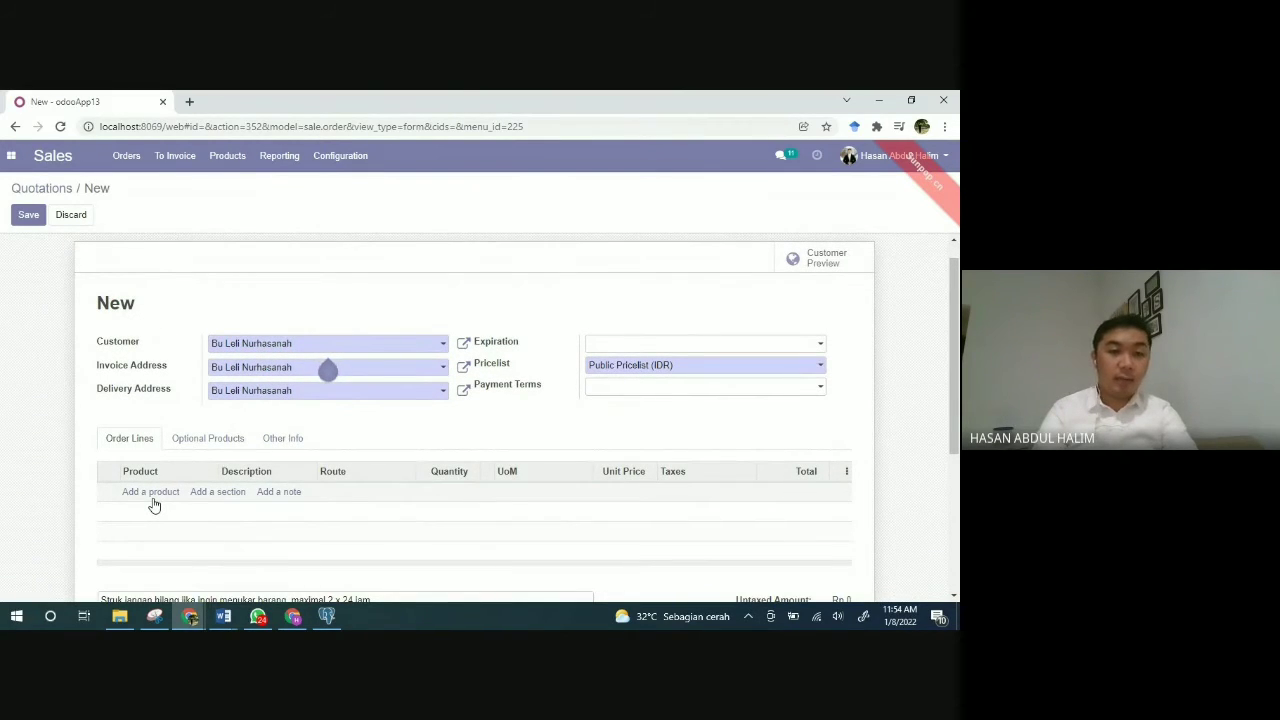
Step: Add a MODEL BAJU GAMIS TERBARU order line in size M with quantity 1
{"action": "left_click", "coordinate": [142, 494]}
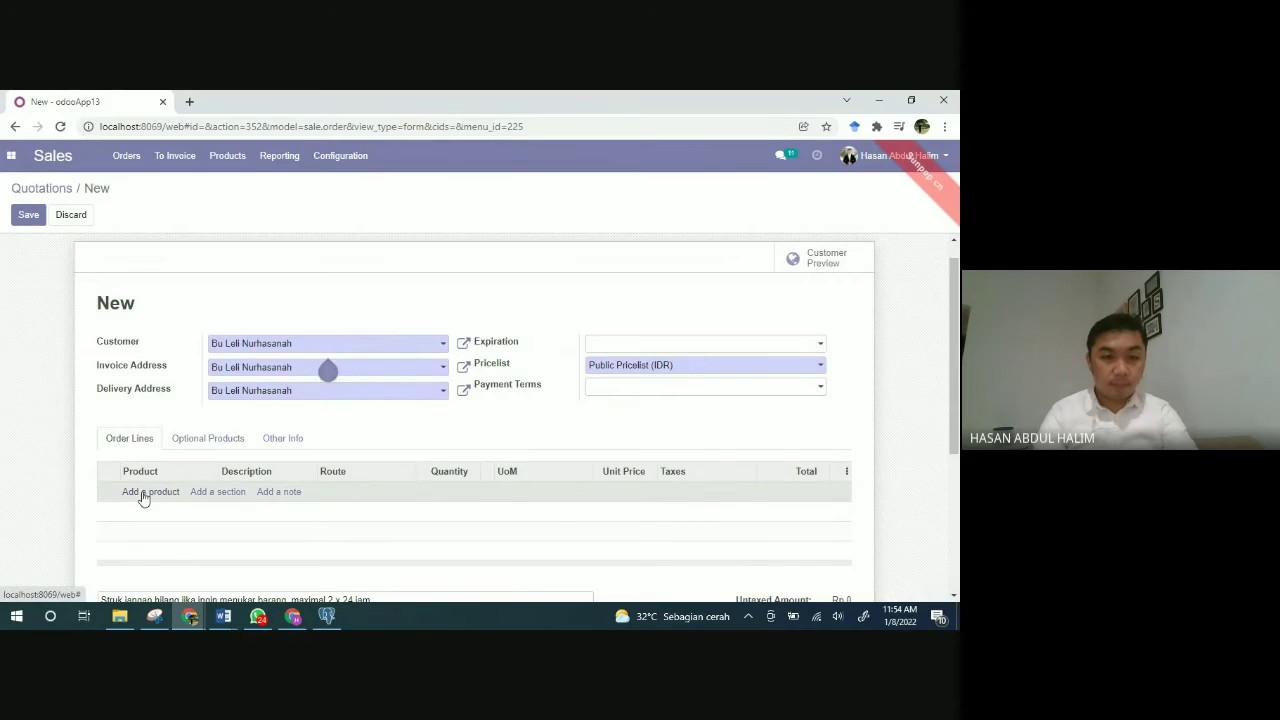
{"action": "left_click", "coordinate": [143, 493]}
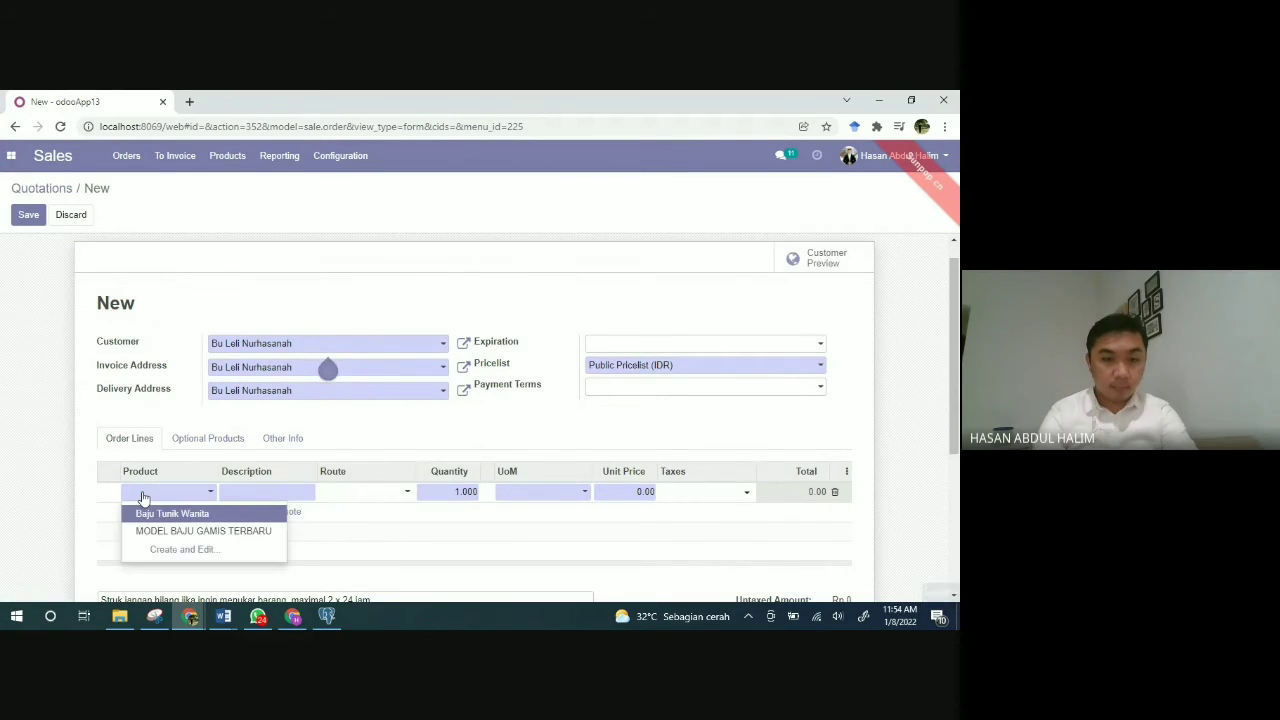
{"action": "scroll", "coordinate": [140, 493], "scroll_direction": "down", "scroll_amount": 2}
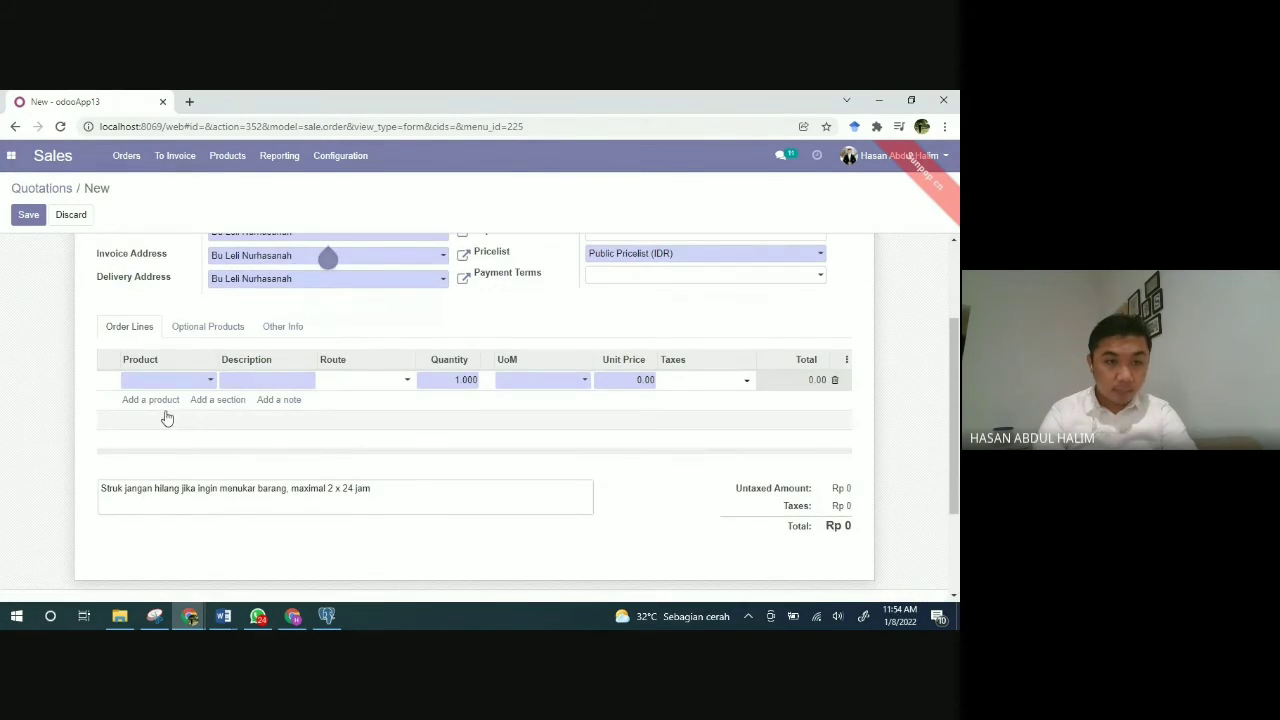
{"action": "left_click", "coordinate": [170, 398]}
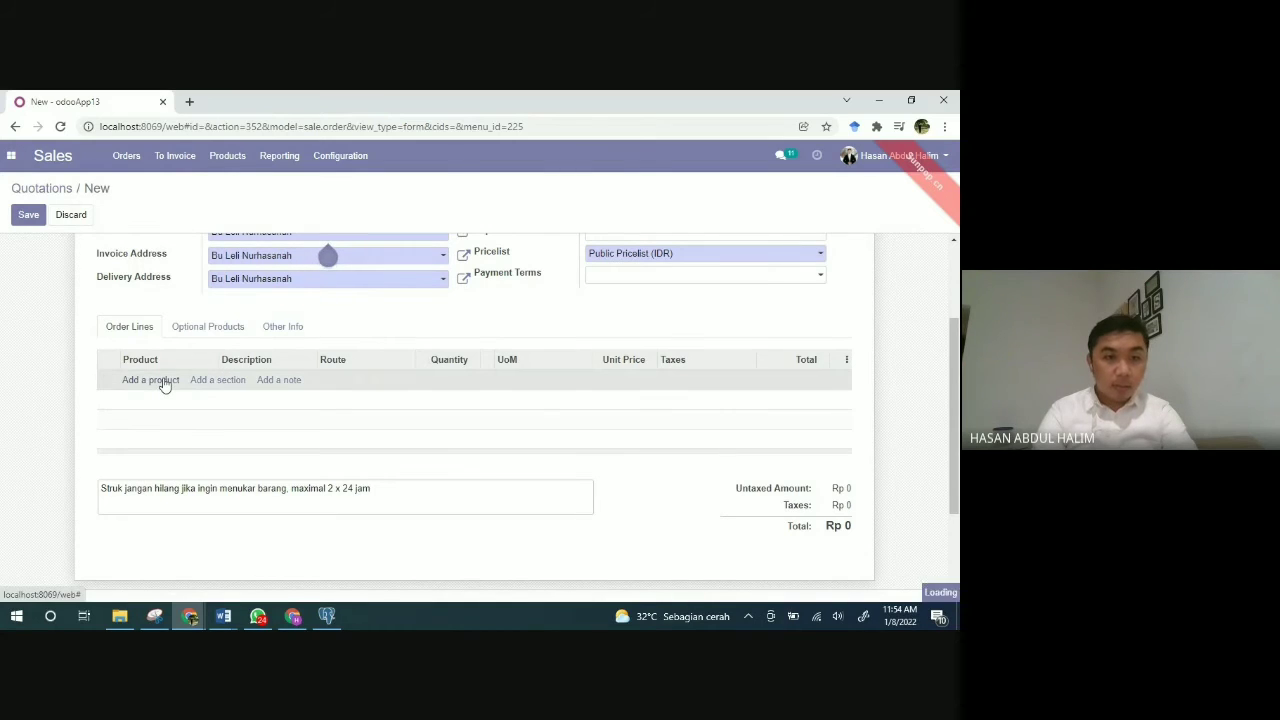
{"action": "left_click", "coordinate": [165, 385]}
{"action": "left_click", "coordinate": [183, 385]}
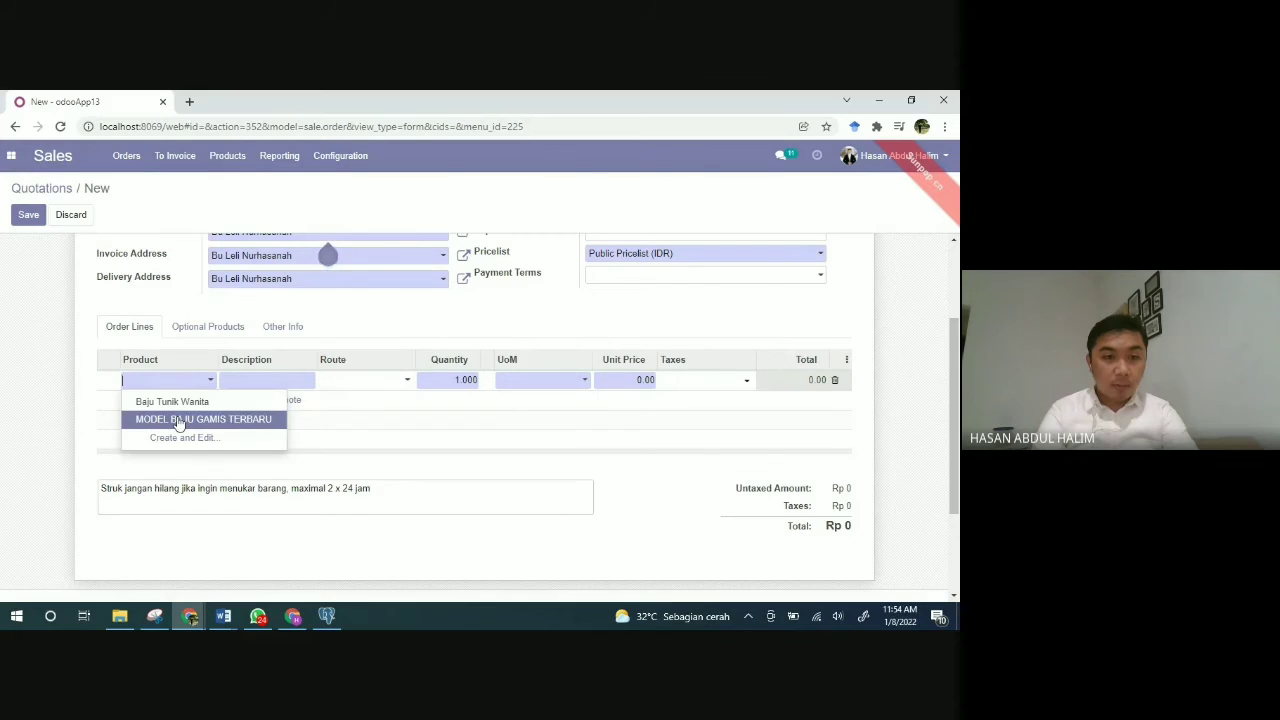
{"action": "left_click", "coordinate": [178, 420]}
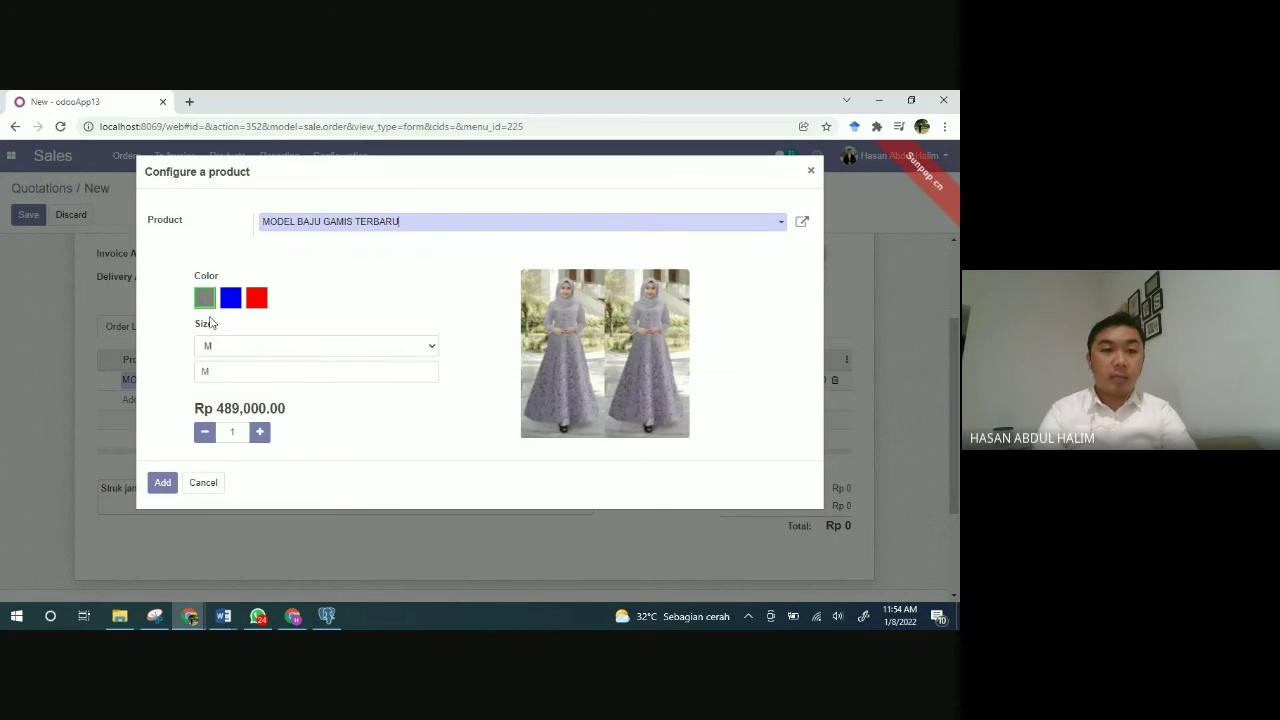
{"action": "left_click", "coordinate": [259, 432]}
{"action": "left_click", "coordinate": [202, 438]}
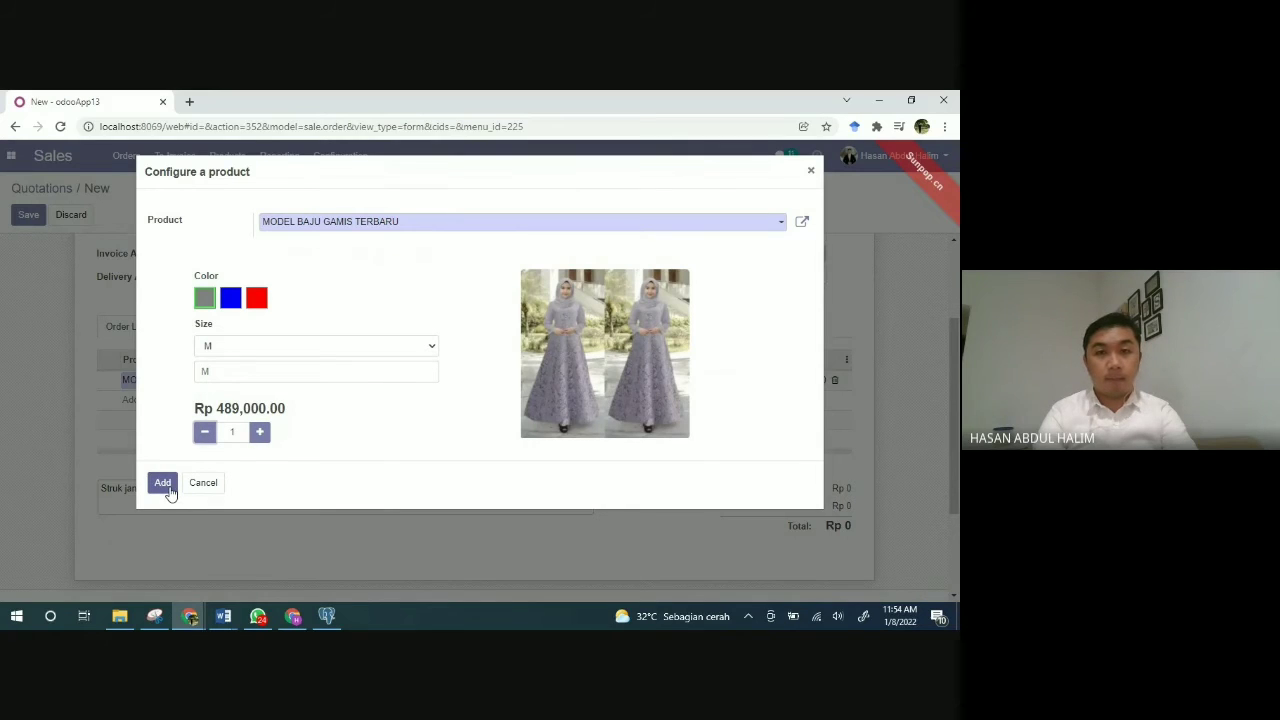
{"action": "left_click", "coordinate": [168, 487]}
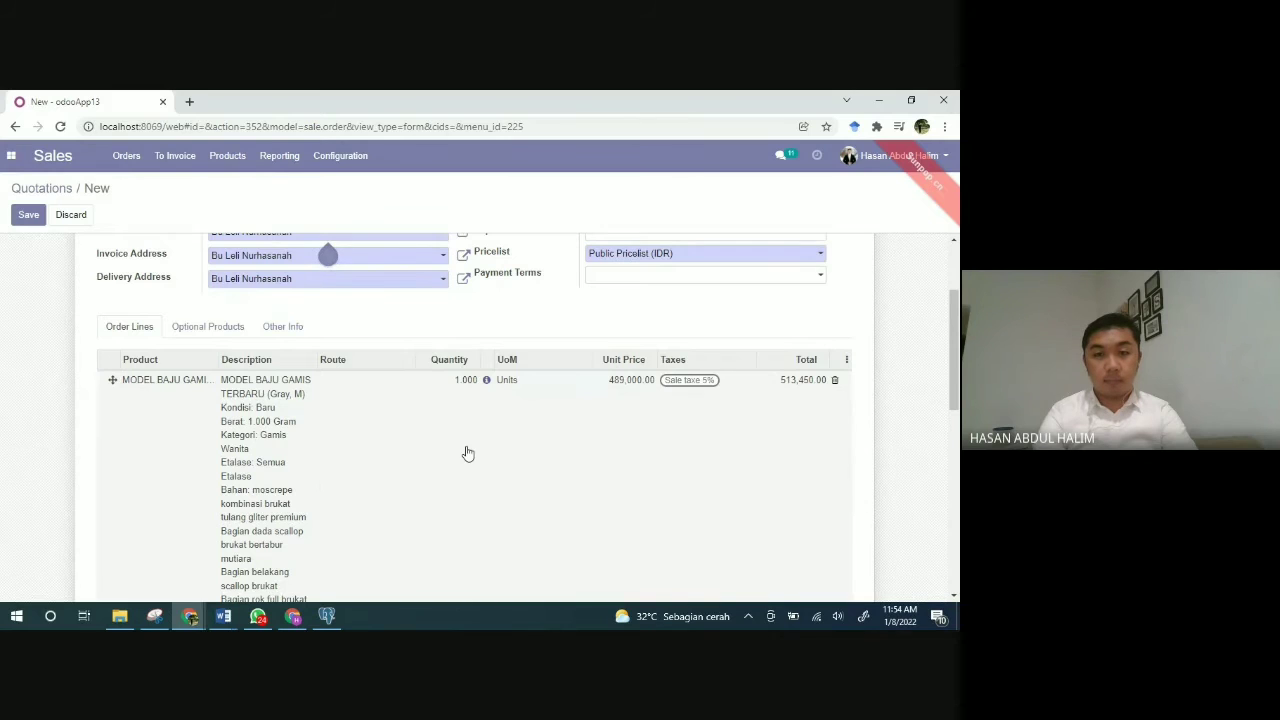
Step: Set the gamis line's route to Replenish on Order (MTO), giving a total of Rp 513,450
{"action": "scroll", "coordinate": [464, 454], "scroll_direction": "down", "scroll_amount": 3}
{"action": "scroll", "coordinate": [466, 452], "scroll_direction": "up", "scroll_amount": 2}
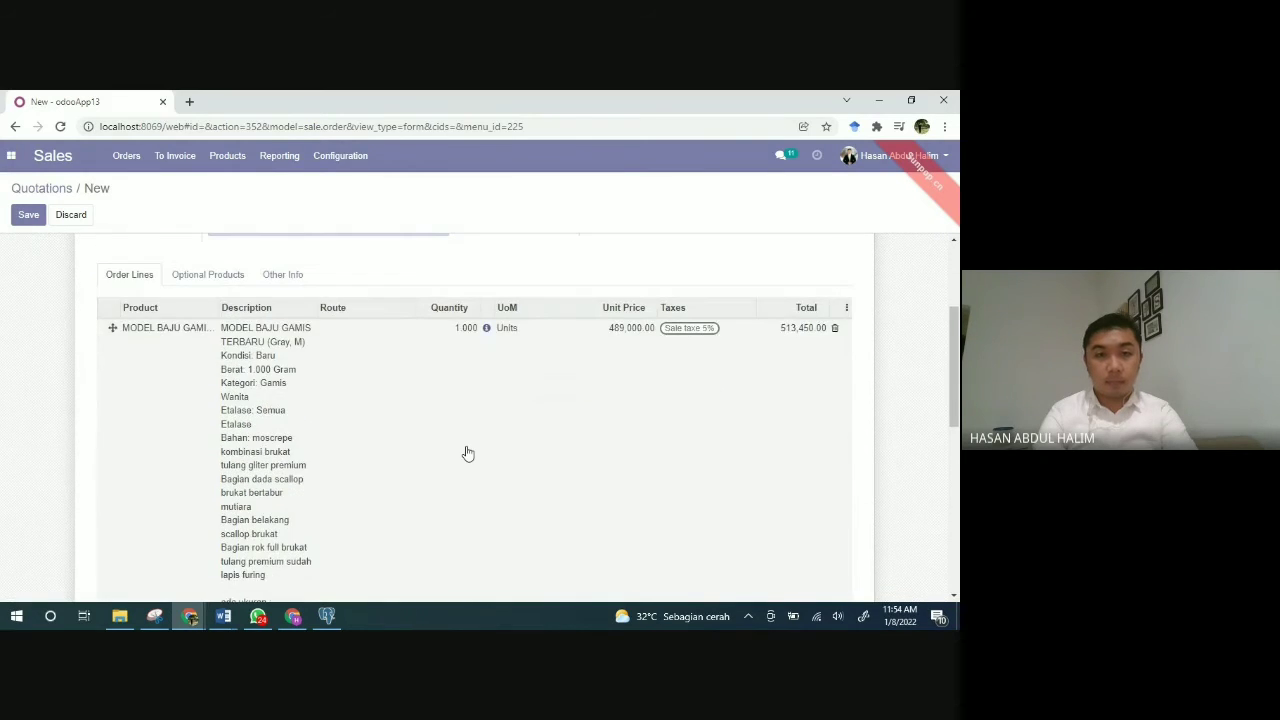
{"action": "left_click", "coordinate": [385, 333]}
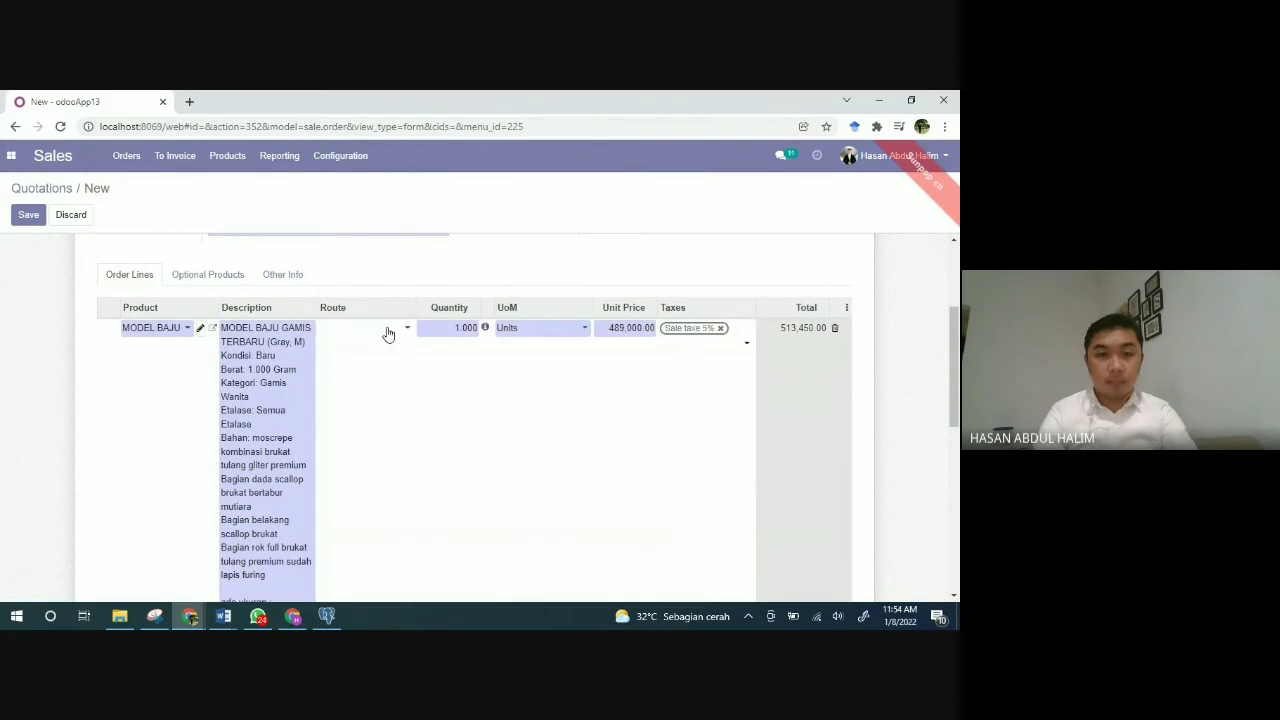
{"action": "left_click", "coordinate": [406, 330]}
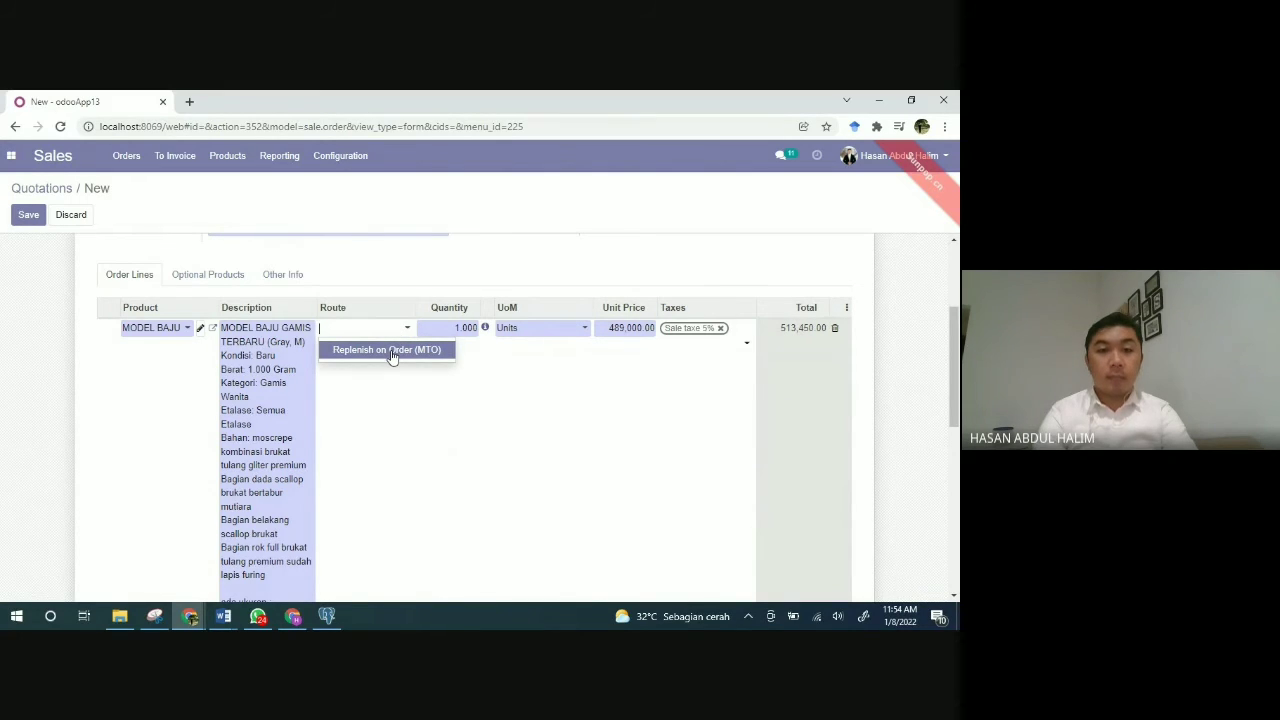
{"action": "left_click", "coordinate": [393, 356]}
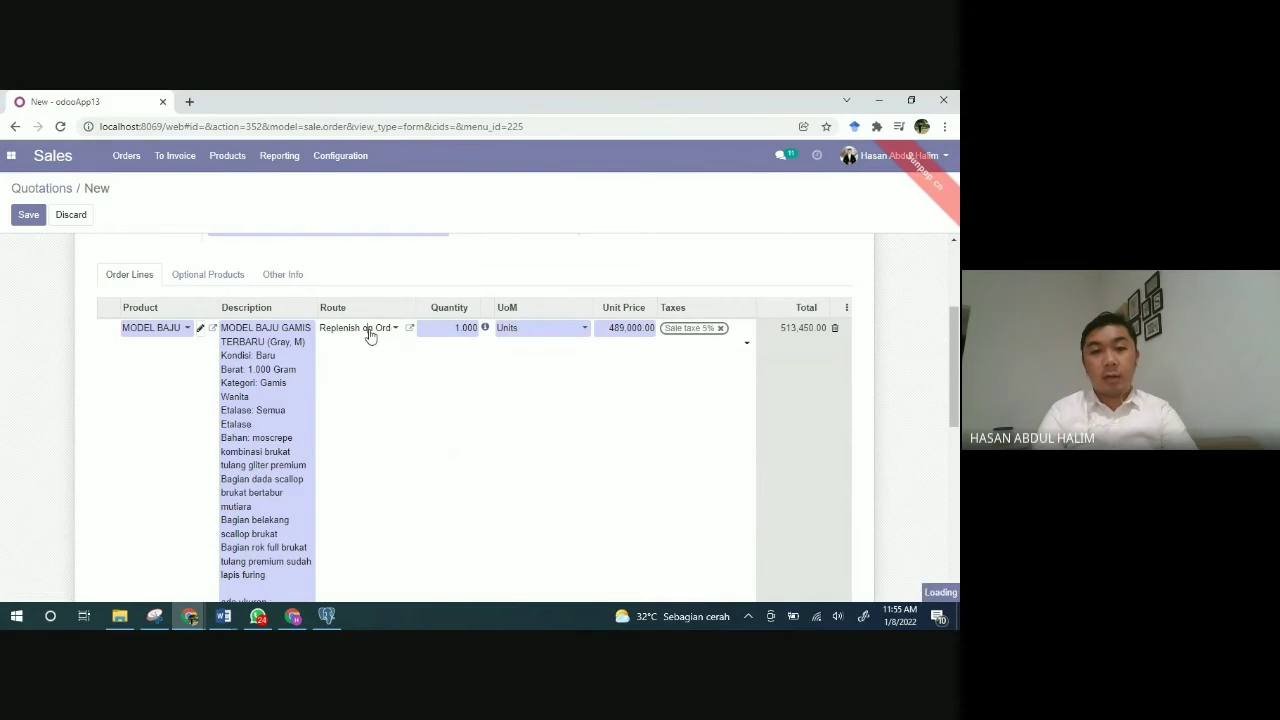
{"action": "left_click", "coordinate": [368, 331]}
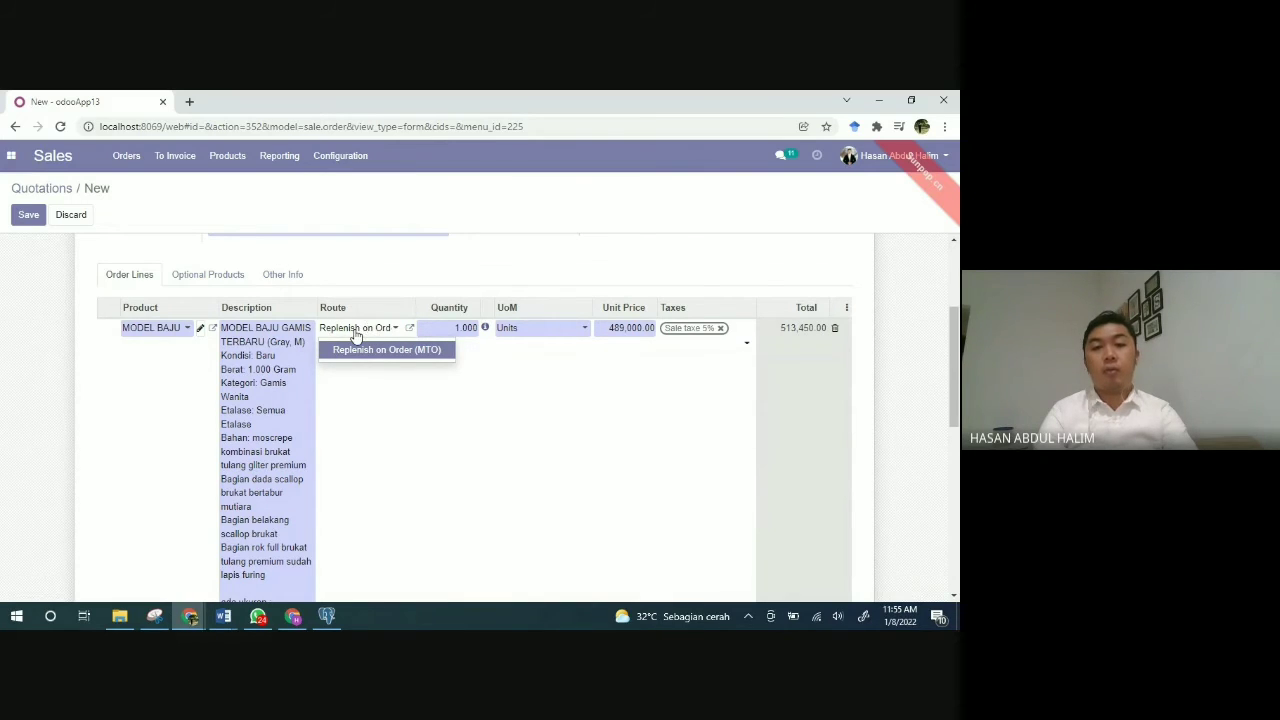
{"action": "left_click", "coordinate": [617, 410]}
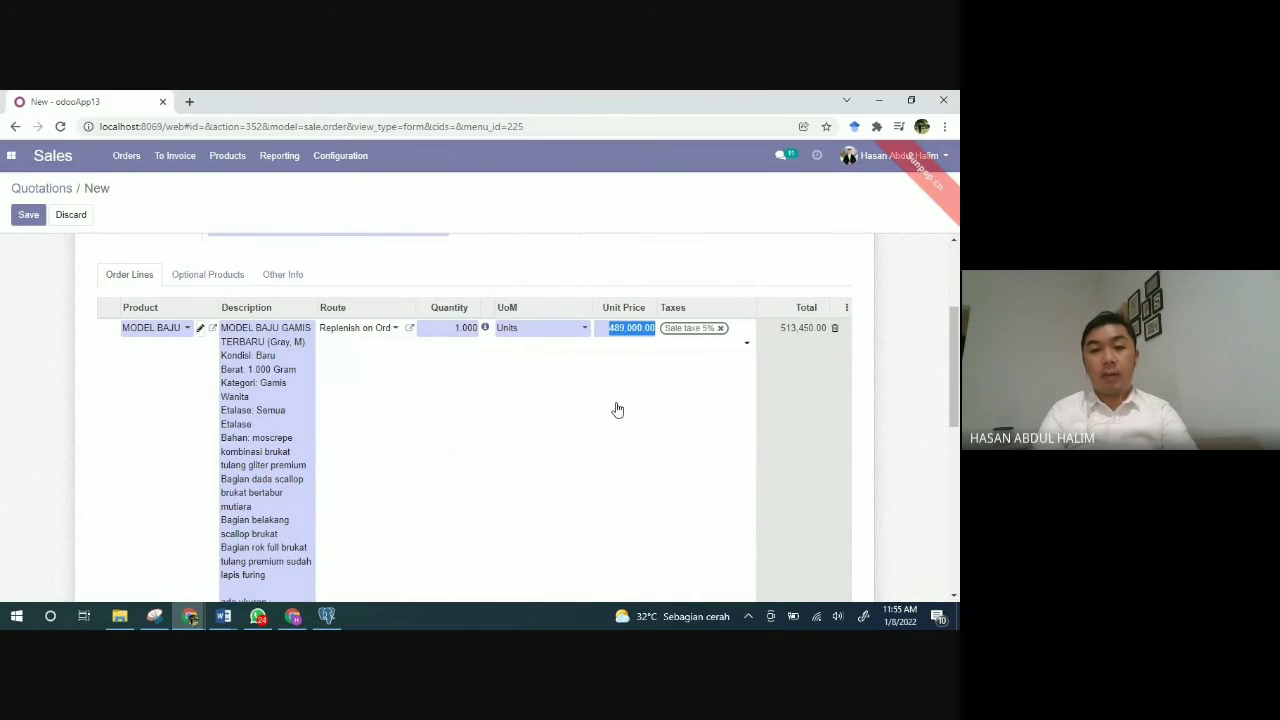
{"action": "scroll", "coordinate": [617, 410], "scroll_direction": "down", "scroll_amount": 6}
{"action": "scroll", "coordinate": [617, 408], "scroll_direction": "up", "scroll_amount": 1}
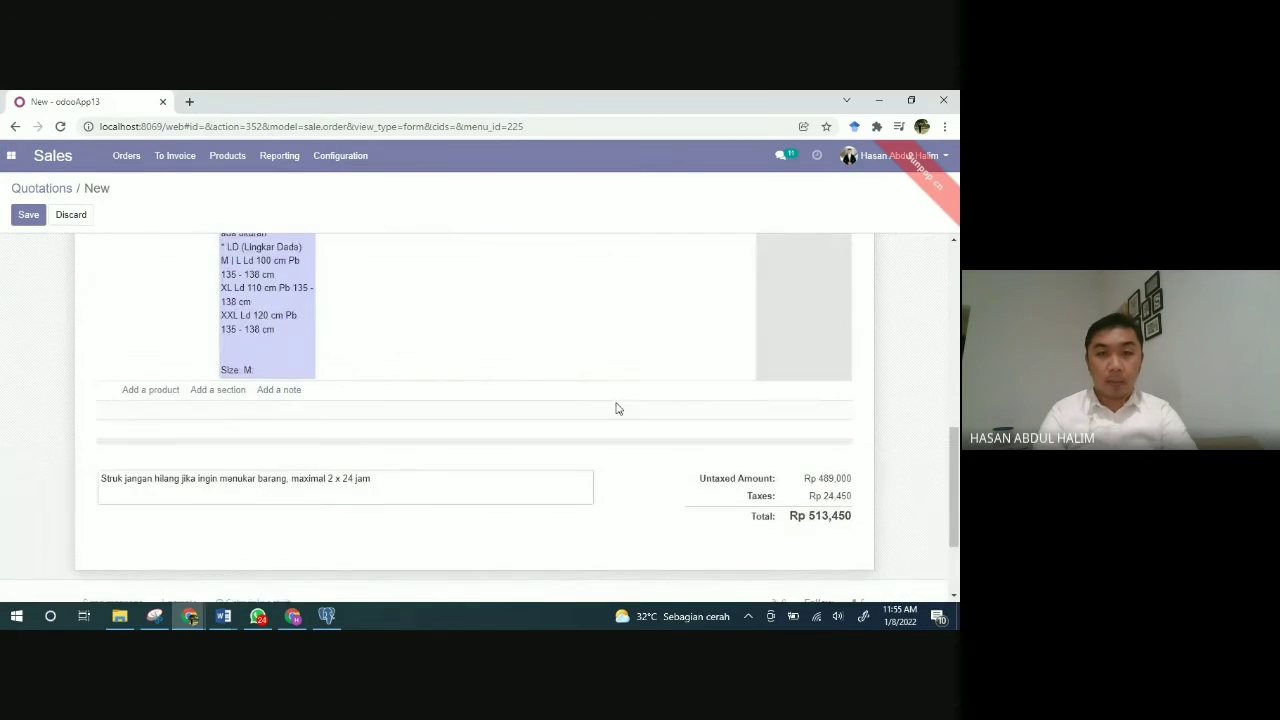
{"action": "scroll", "coordinate": [617, 408], "scroll_direction": "up", "scroll_amount": 8}
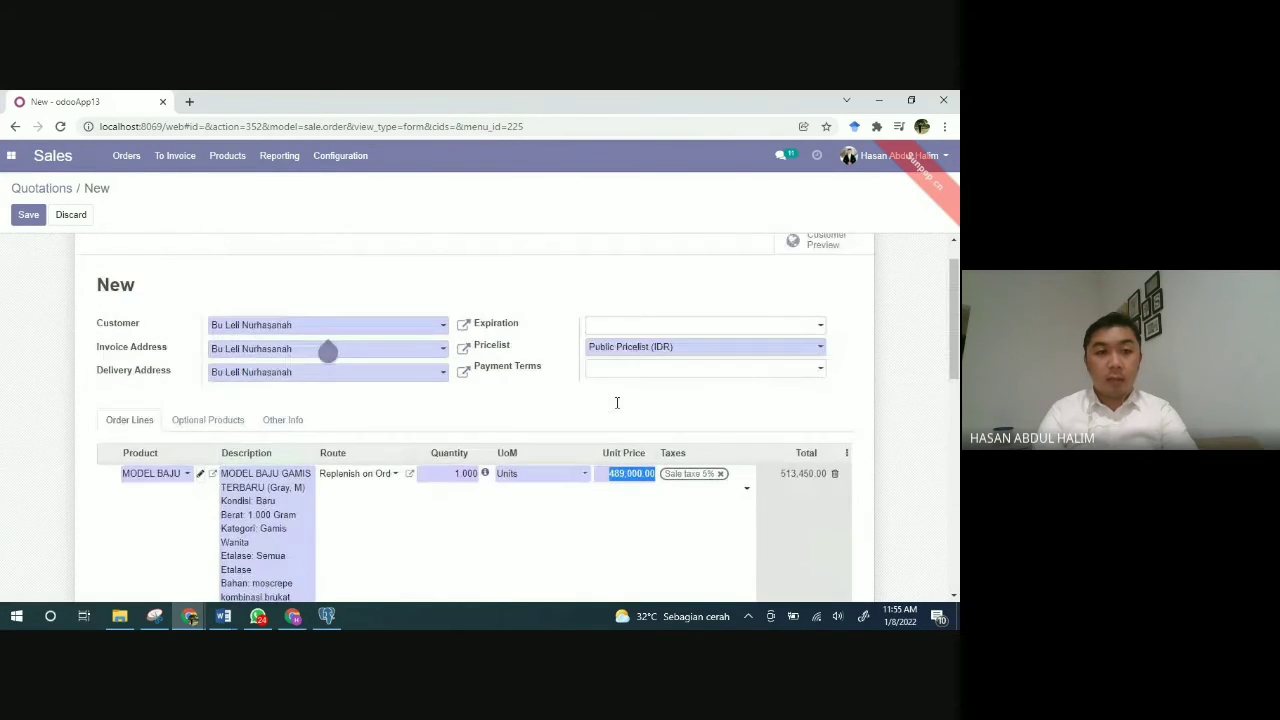
{"action": "scroll", "coordinate": [617, 403], "scroll_direction": "up", "scroll_amount": 1}
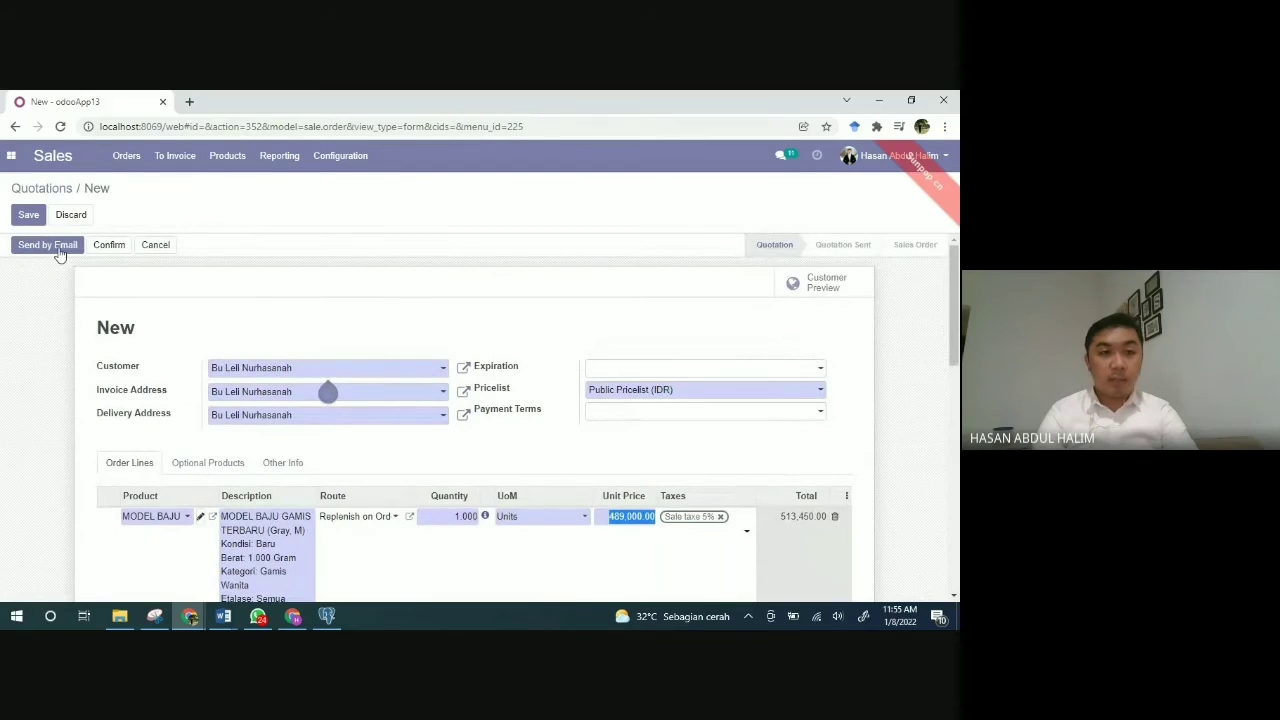
Step: Save quotation S00004 and send its 'I Wear BY HR Quotation (Ref S00004)' email to the customer
{"action": "left_click", "coordinate": [57, 250]}
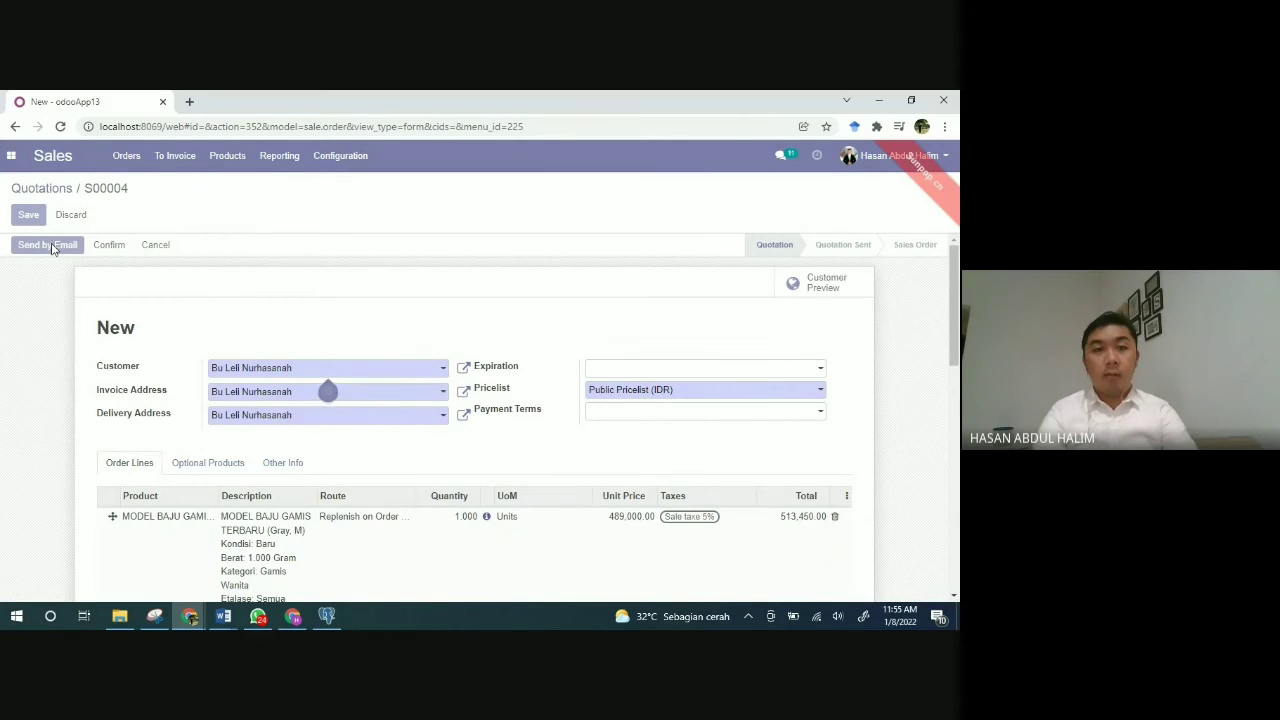
{"action": "left_click", "coordinate": [52, 246]}
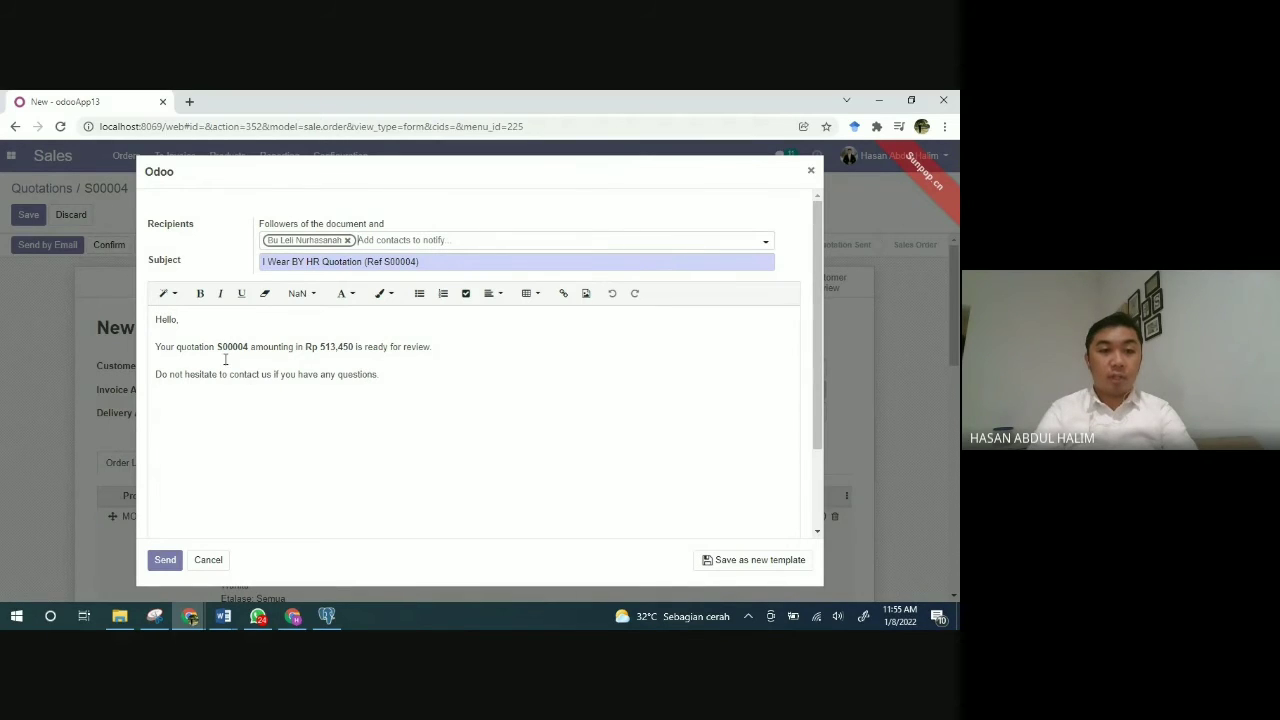
{"action": "left_click_drag", "start_coordinate": [218, 346], "coordinate": [248, 347]}
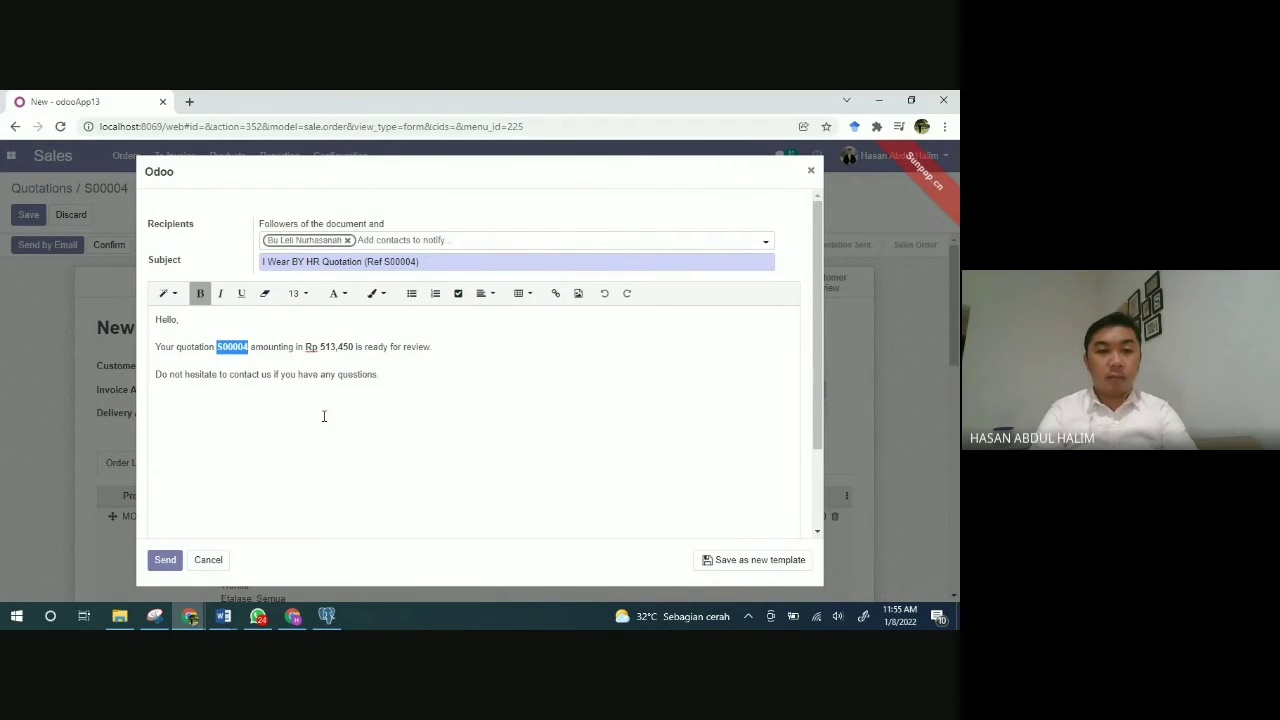
{"action": "left_click", "coordinate": [172, 561]}
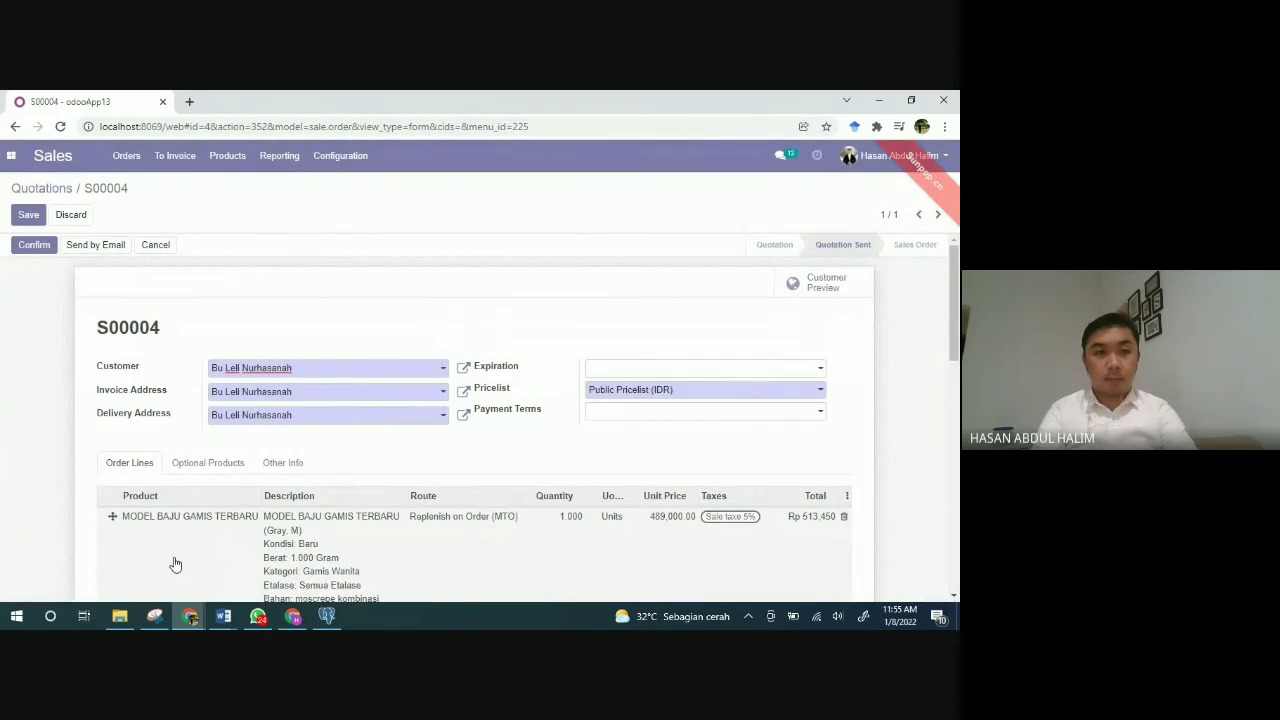
Step: Review quotation S00004 and confirm it as a sales order totalling Rp 513,450
{"action": "scroll", "coordinate": [381, 530], "scroll_direction": "down", "scroll_amount": 2}
{"action": "scroll", "coordinate": [381, 530], "scroll_direction": "down", "scroll_amount": 6}
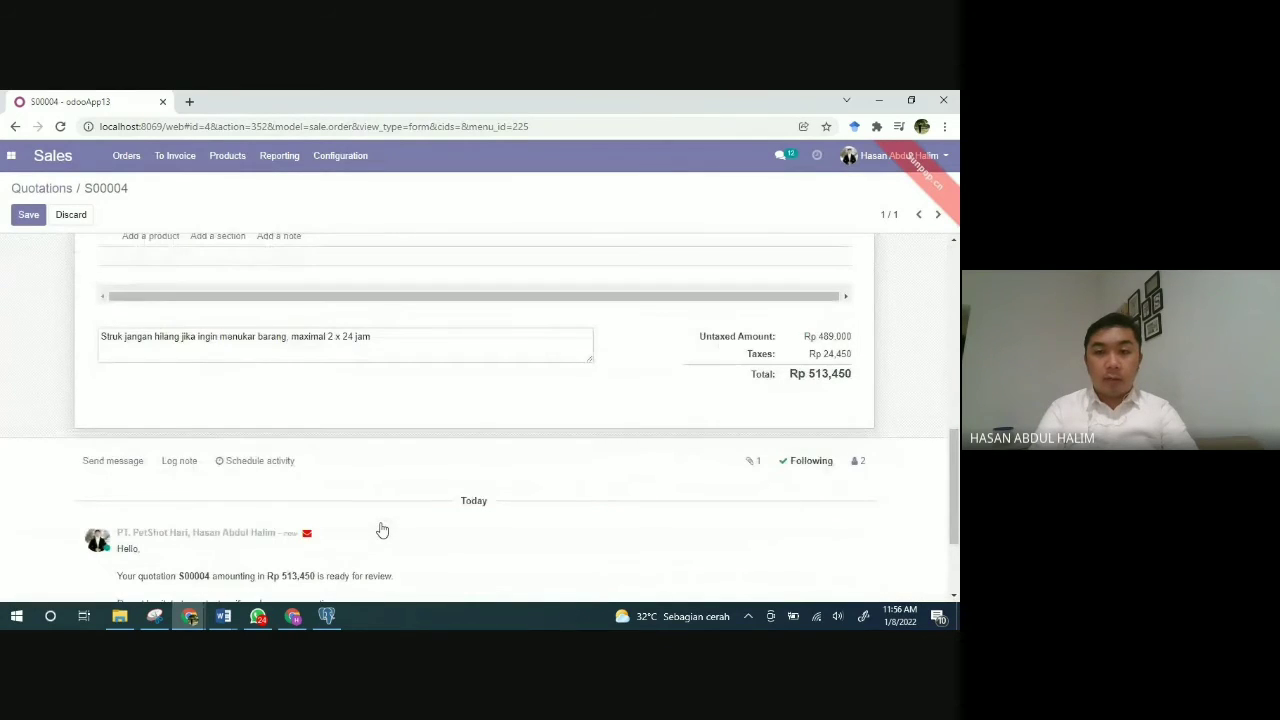
{"action": "scroll", "coordinate": [381, 530], "scroll_direction": "up", "scroll_amount": 10}
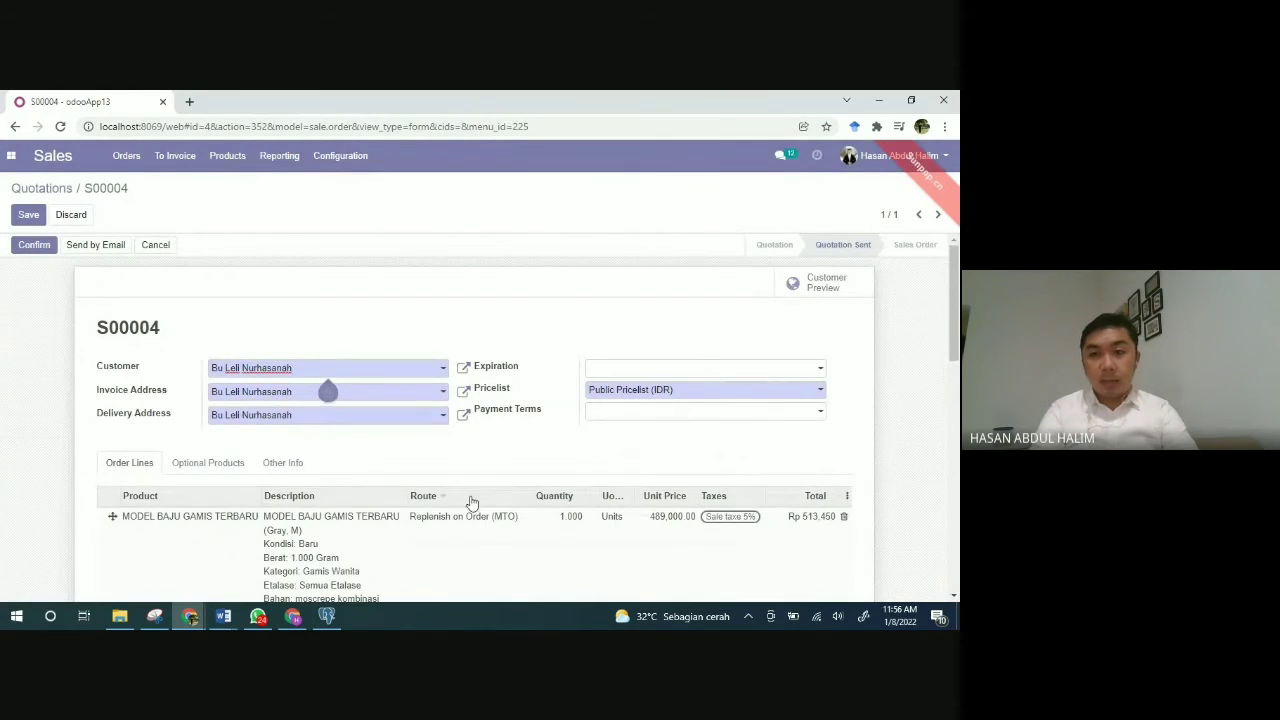
{"action": "scroll", "coordinate": [569, 483], "scroll_direction": "down", "scroll_amount": 4}
{"action": "scroll", "coordinate": [569, 483], "scroll_direction": "up", "scroll_amount": 4}
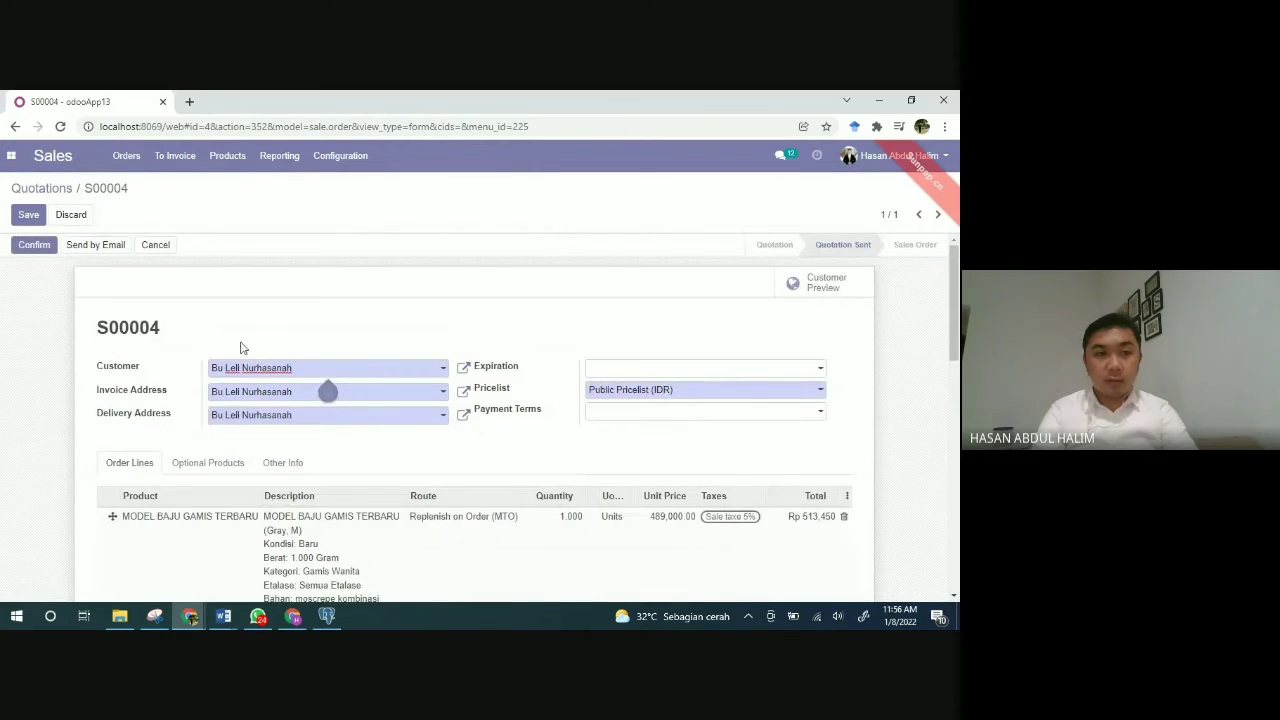
{"action": "left_click", "coordinate": [20, 249]}
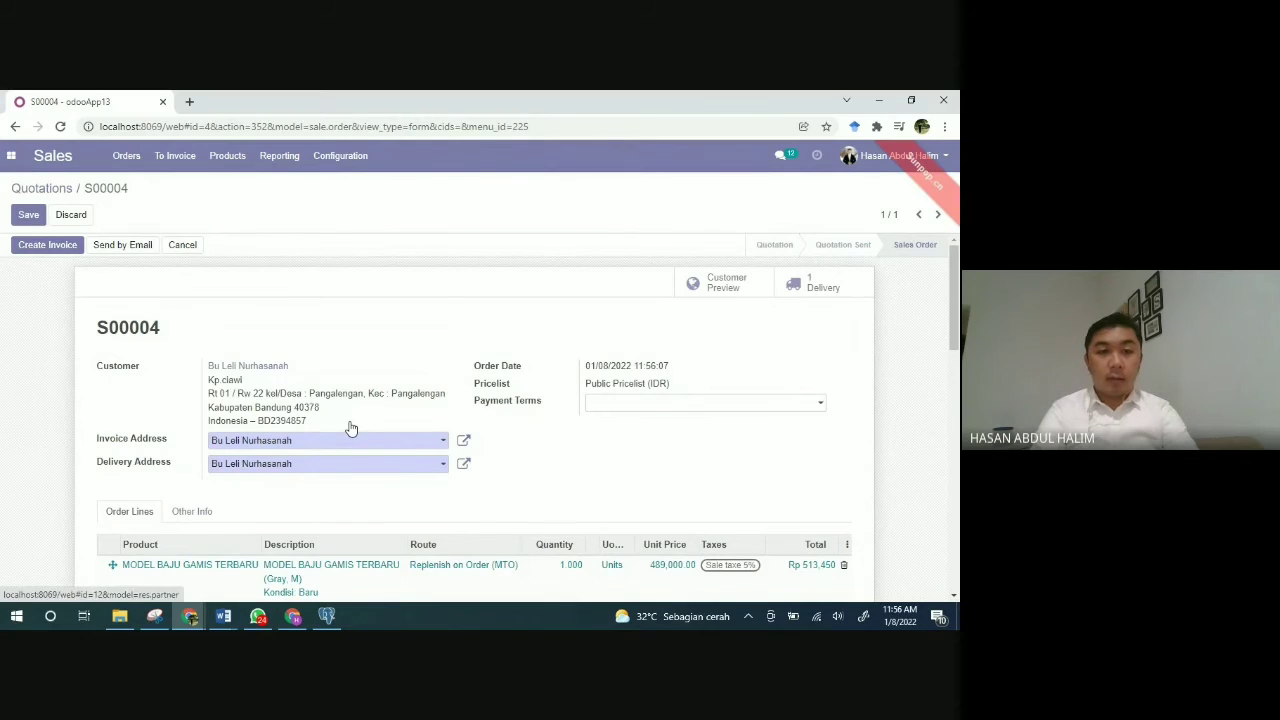
{"action": "scroll", "coordinate": [349, 425], "scroll_direction": "down", "scroll_amount": 3}
{"action": "scroll", "coordinate": [350, 428], "scroll_direction": "down", "scroll_amount": 2}
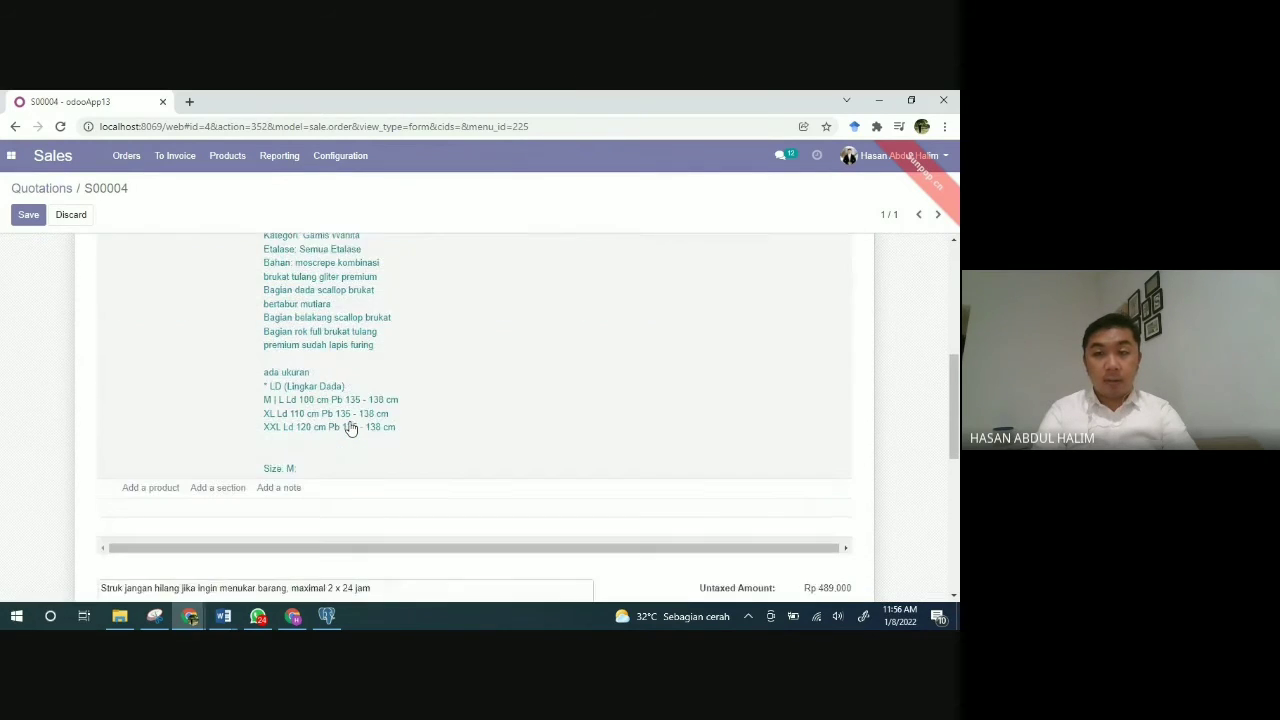
{"action": "scroll", "coordinate": [350, 428], "scroll_direction": "up", "scroll_amount": 5}
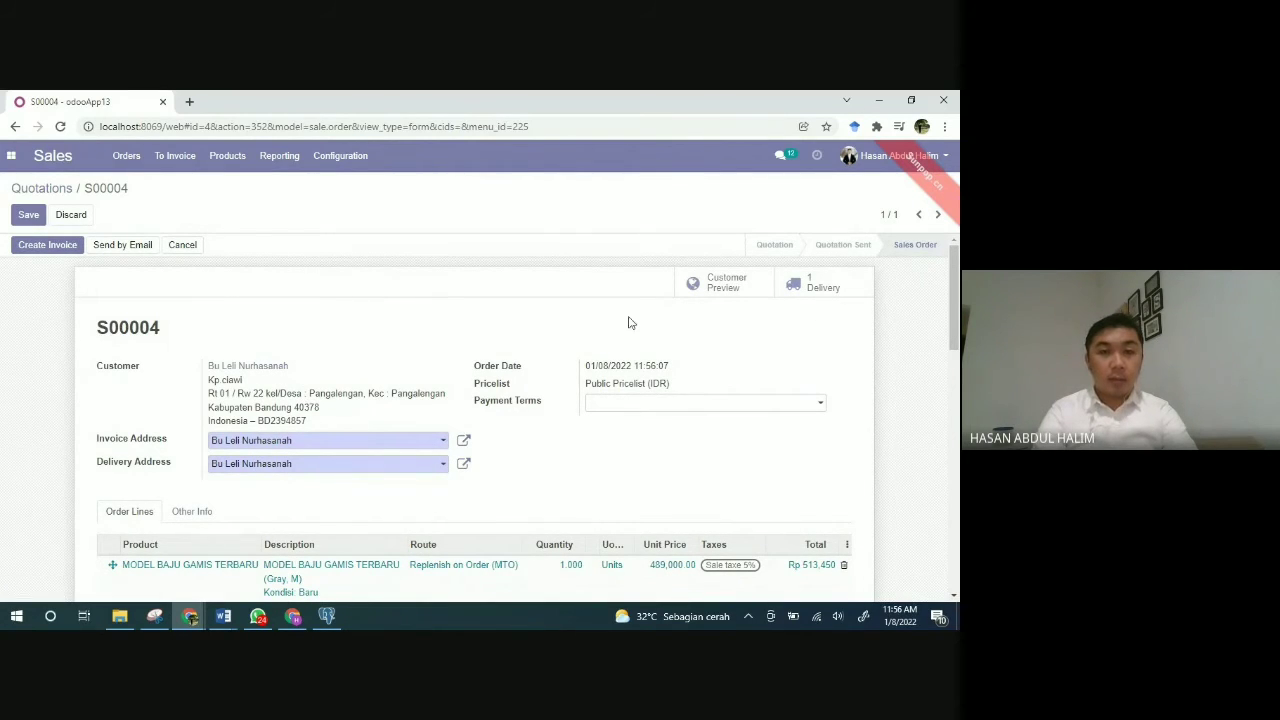
Step: Validate delivery WH/OUT/00003 as an immediate transfer of 1.000 MODEL BAJU GAMIS TERBARU
{"action": "left_click", "coordinate": [807, 289]}
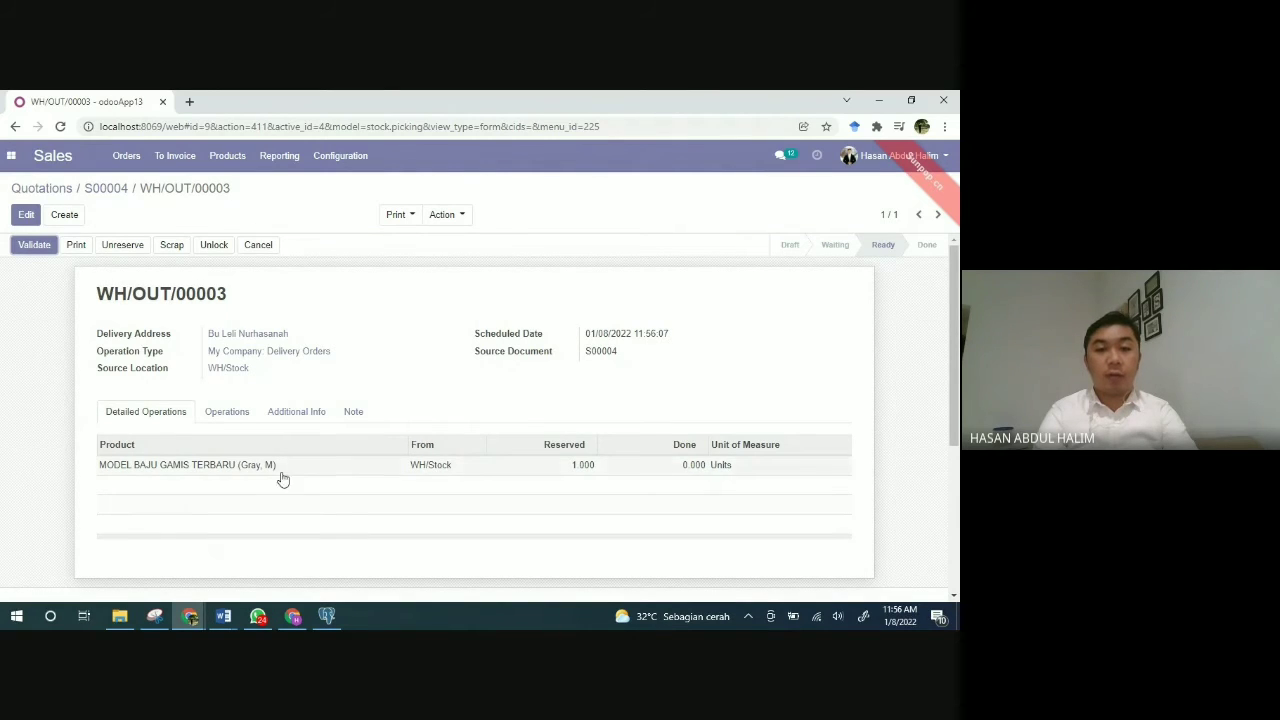
{"action": "scroll", "coordinate": [330, 477], "scroll_direction": "down", "scroll_amount": 2}
{"action": "scroll", "coordinate": [330, 477], "scroll_direction": "up", "scroll_amount": 2}
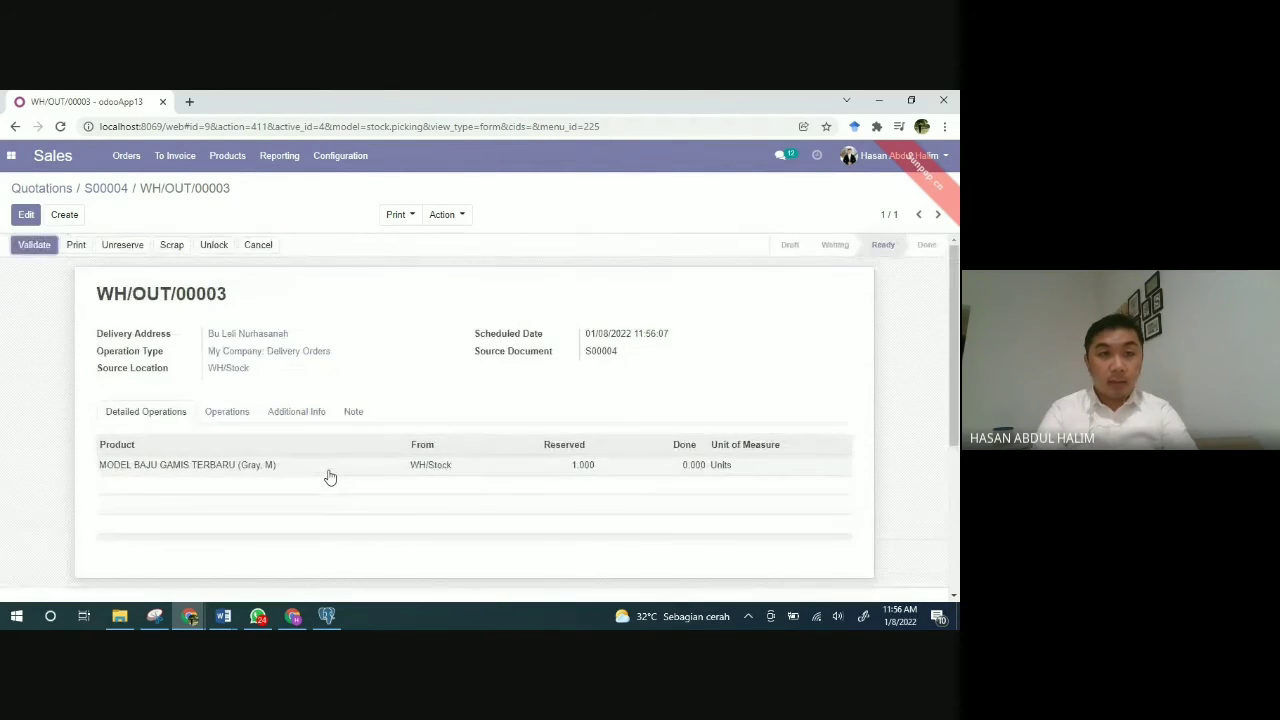
{"action": "left_click", "coordinate": [33, 247]}
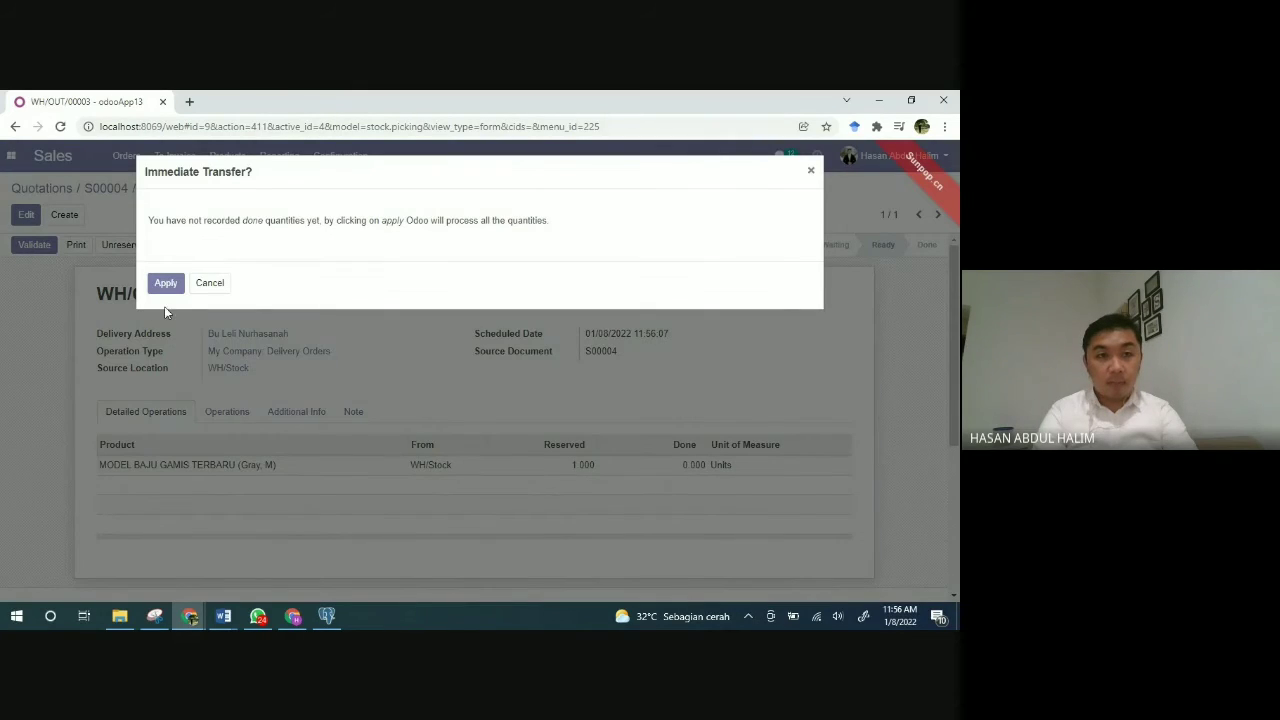
{"action": "left_click", "coordinate": [165, 285]}
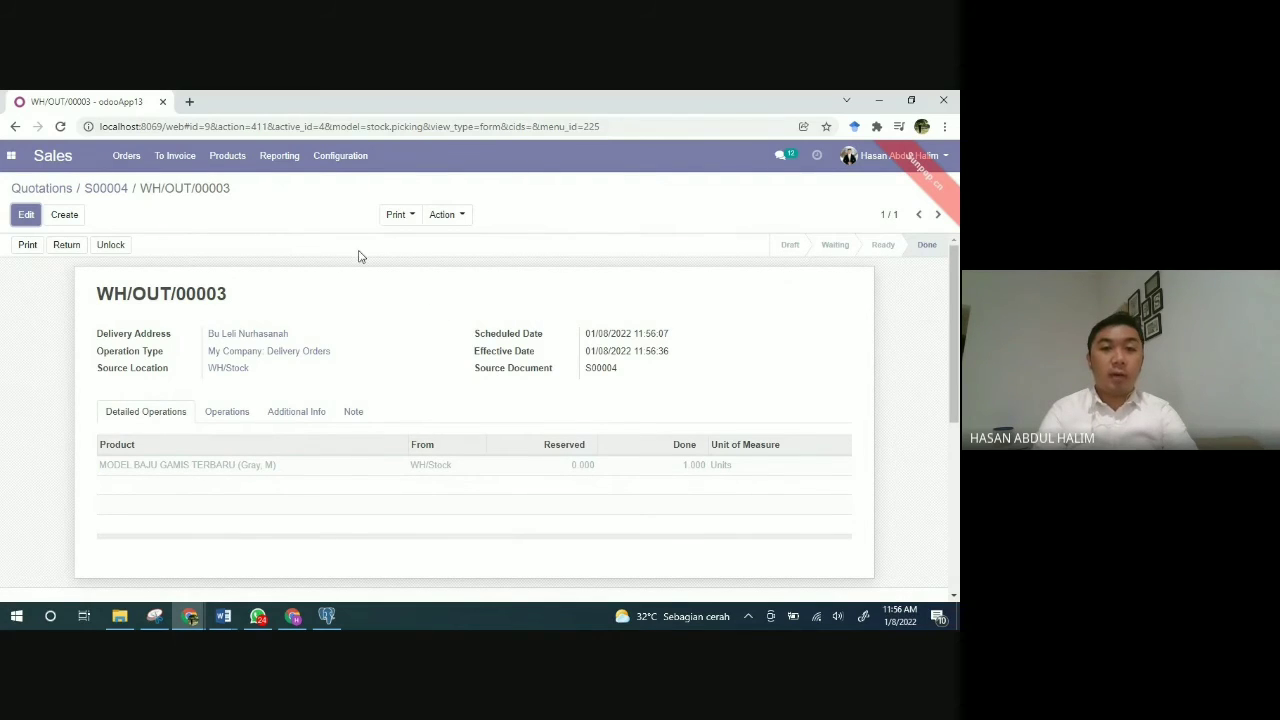
Step: Print the Delivery Slip for WH/OUT/00003 as a PDF
{"action": "left_click", "coordinate": [404, 216]}
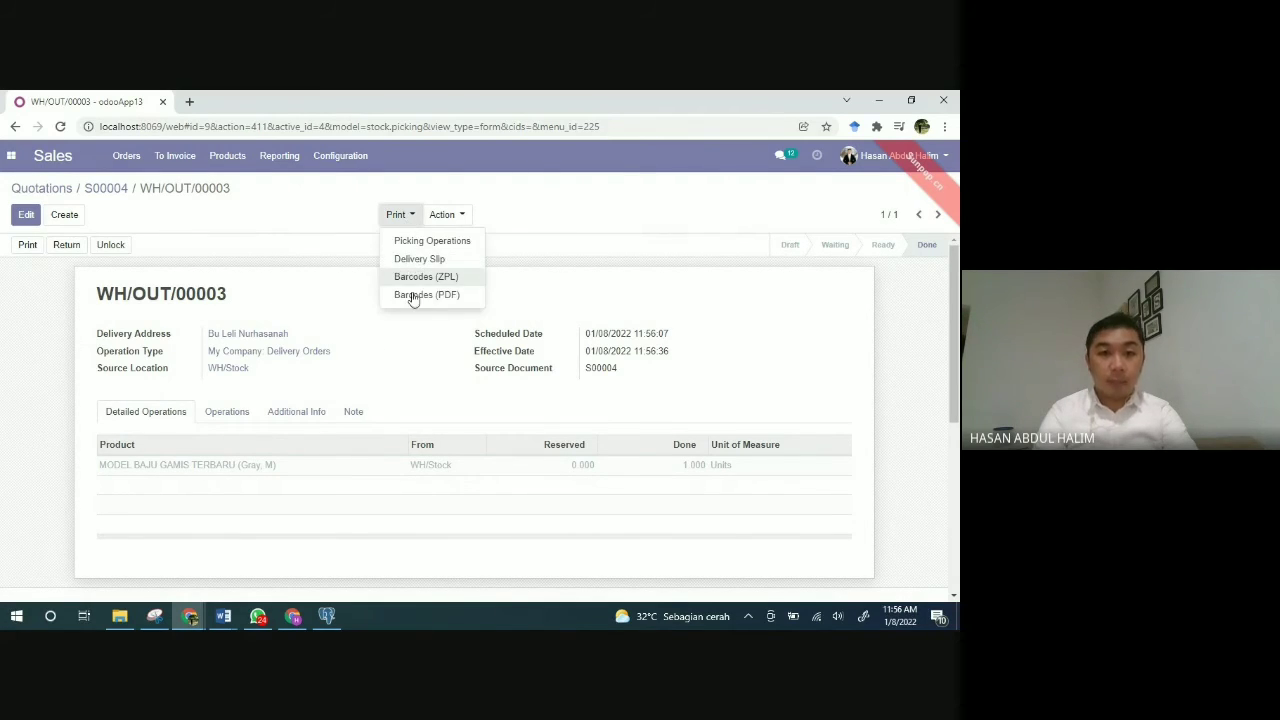
{"action": "left_click", "coordinate": [378, 355]}
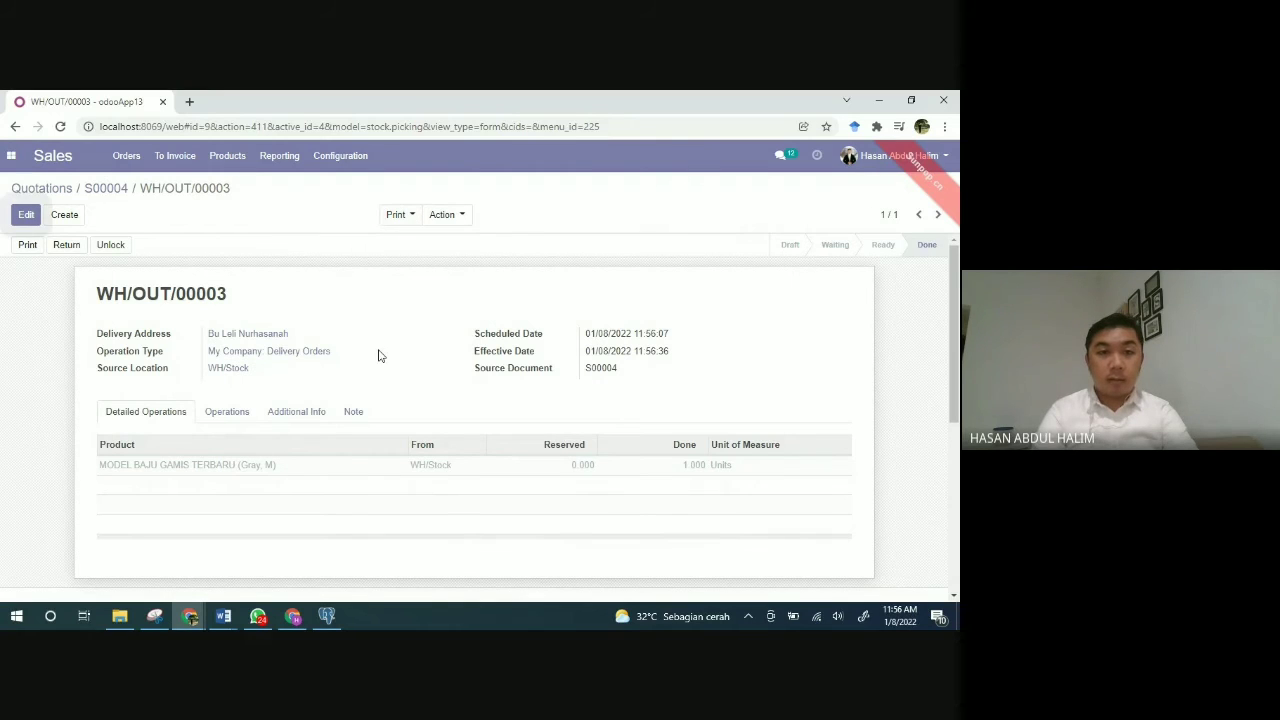
{"action": "left_click", "coordinate": [396, 218]}
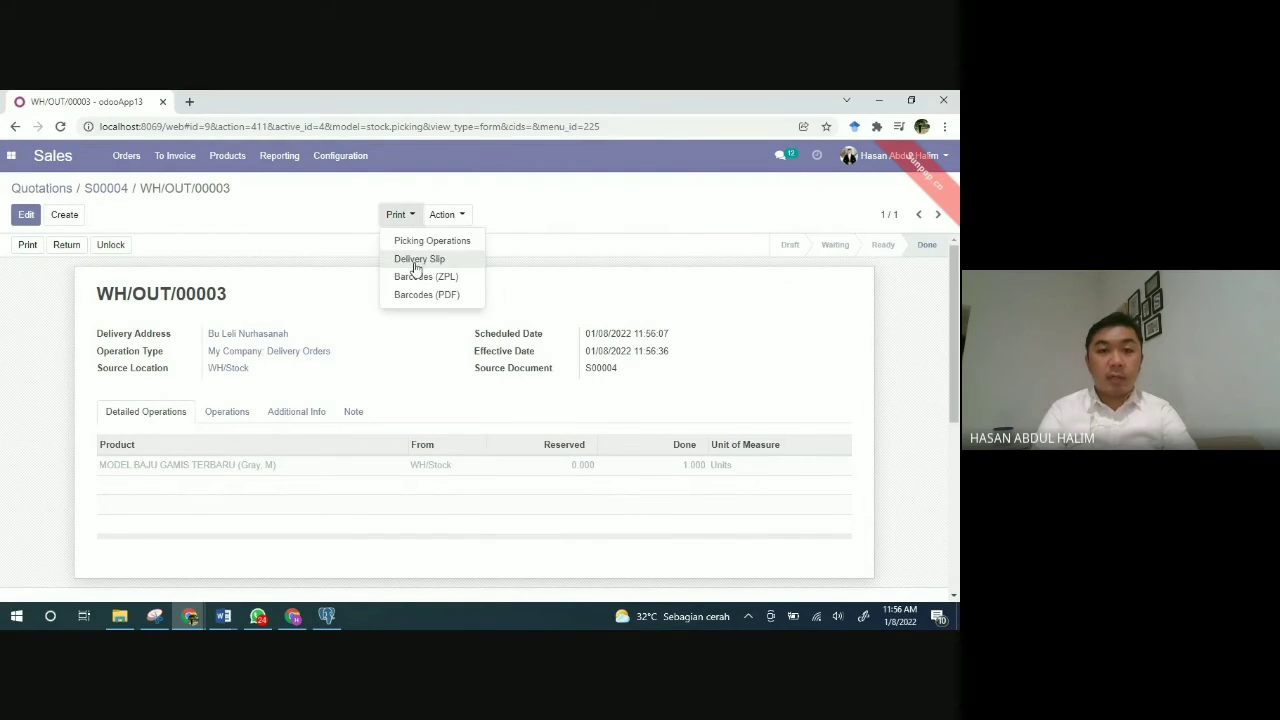
{"action": "left_click", "coordinate": [414, 261]}
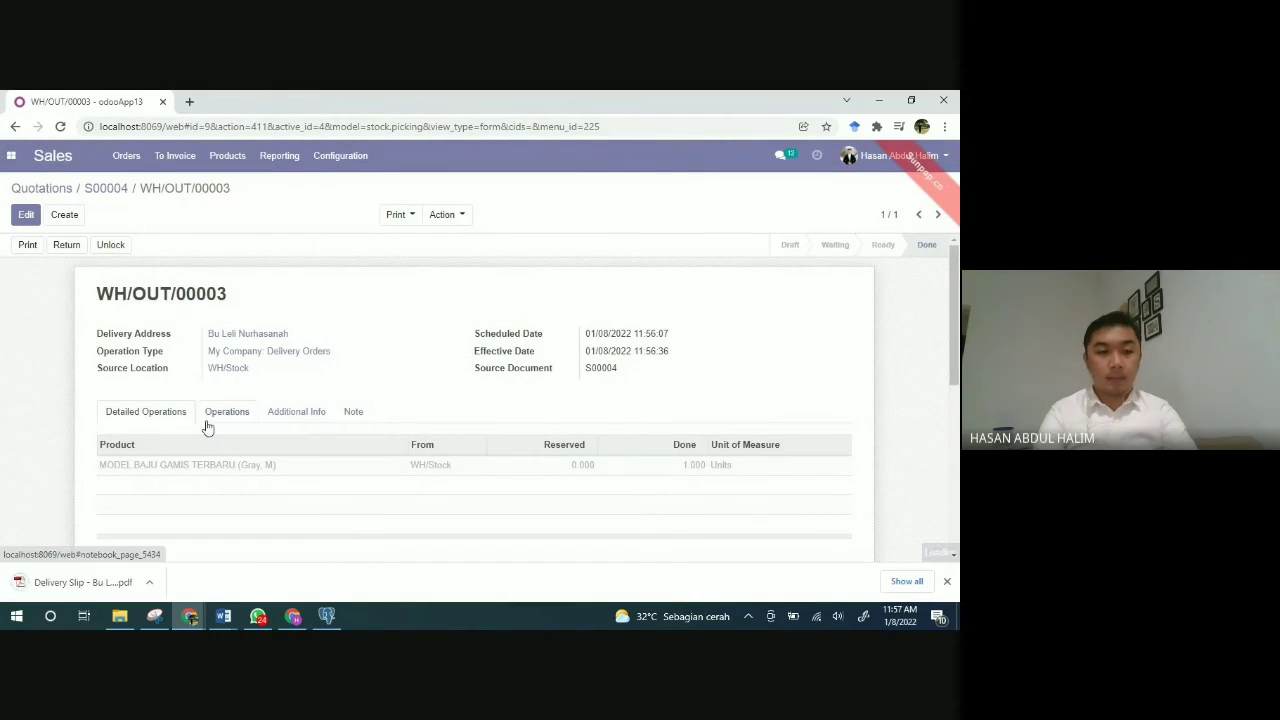
{"action": "left_click", "coordinate": [79, 583]}
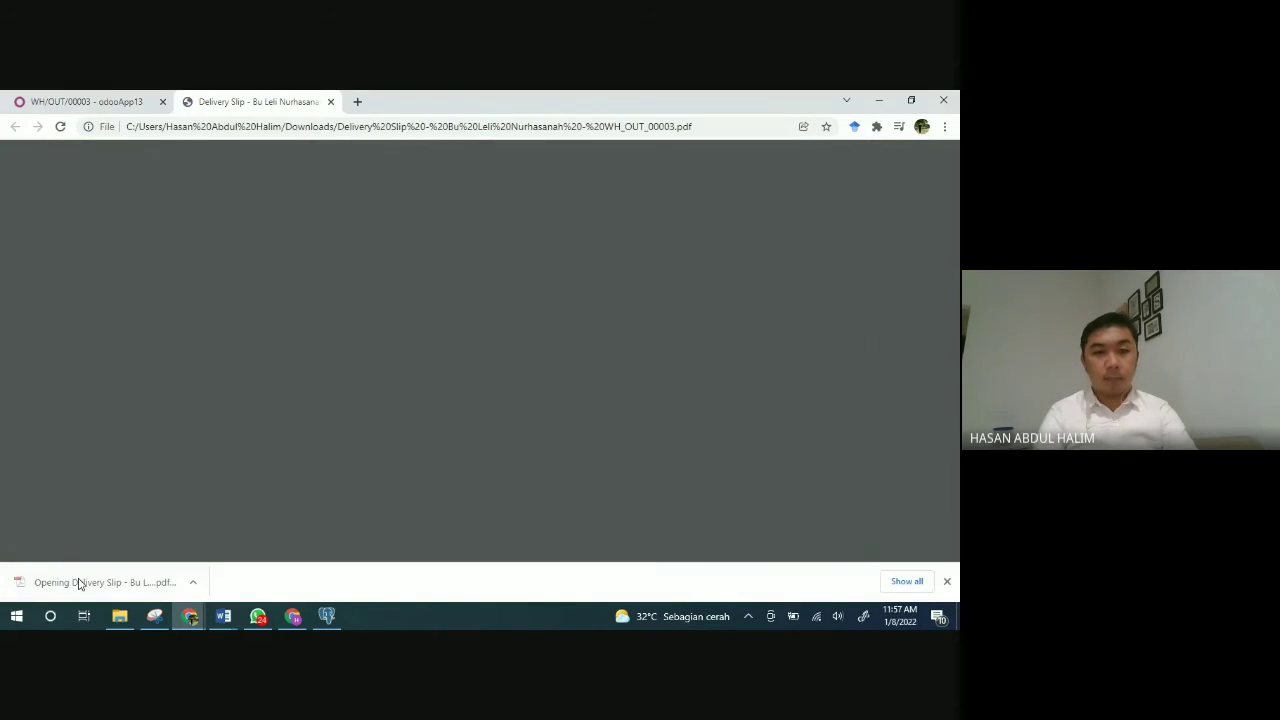
{"action": "scroll", "coordinate": [443, 475], "scroll_direction": "down", "scroll_amount": 2}
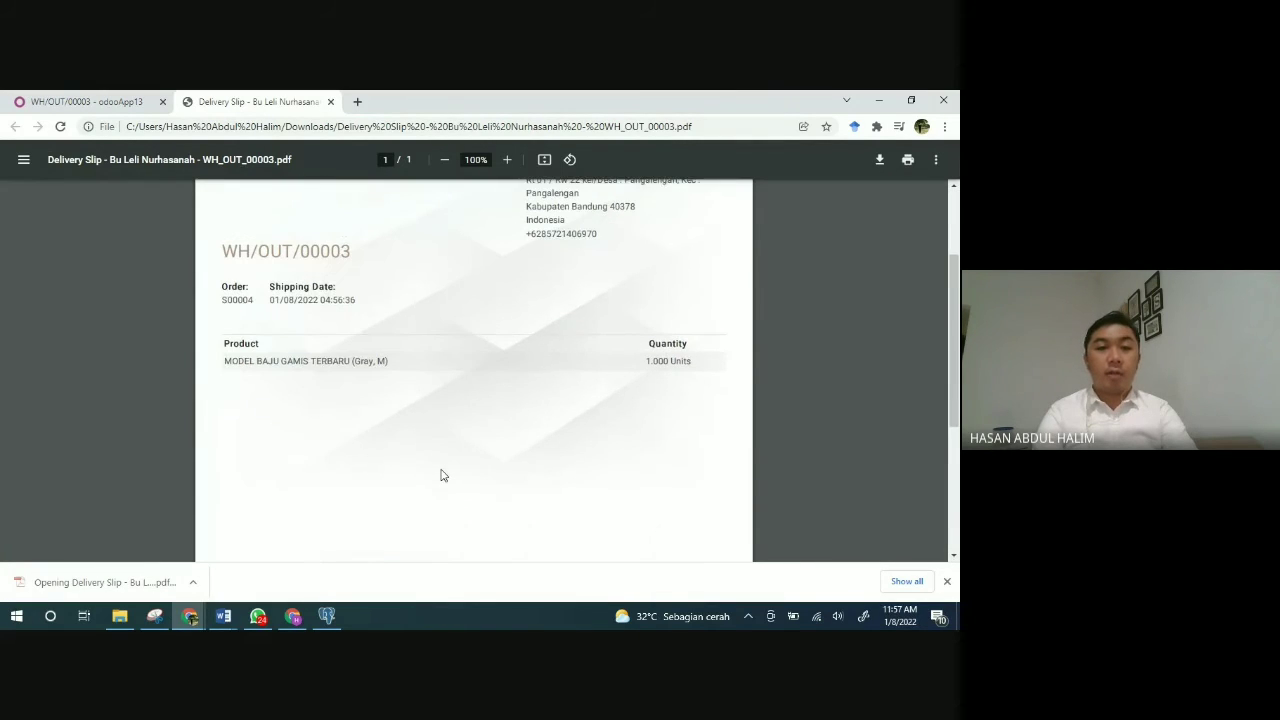
{"action": "scroll", "coordinate": [443, 475], "scroll_direction": "up", "scroll_amount": 3}
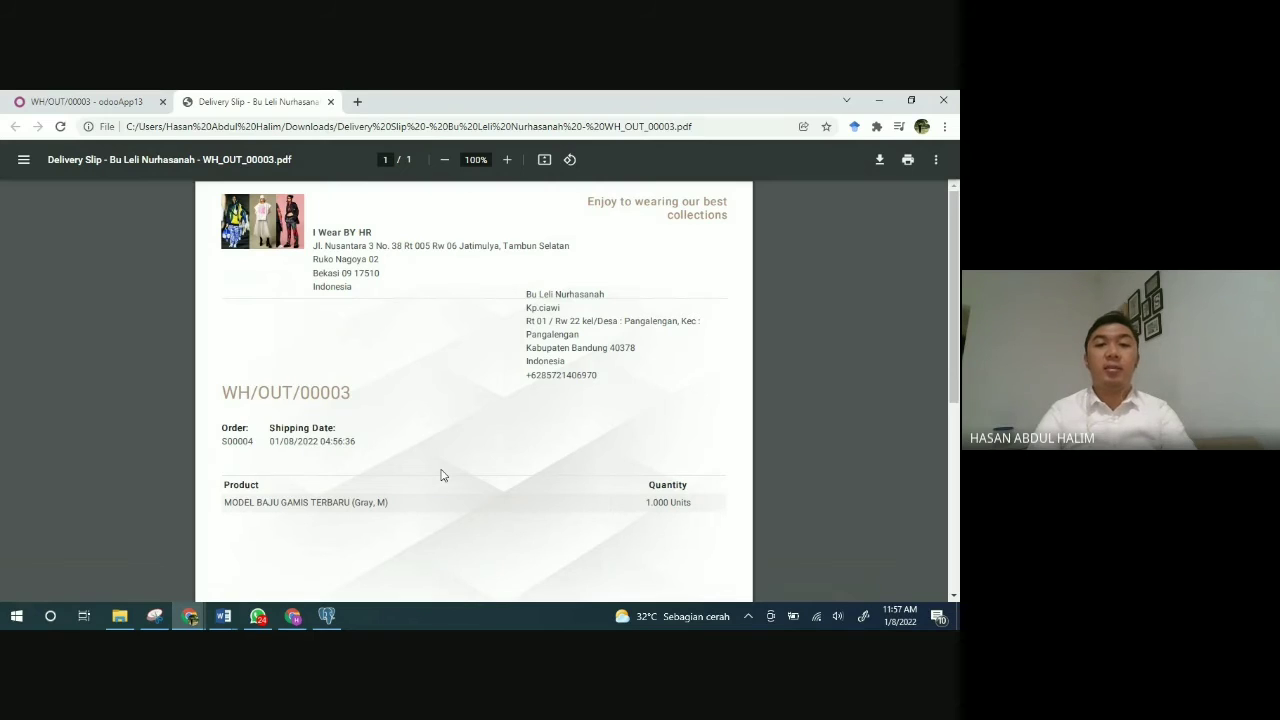
{"action": "left_click", "coordinate": [330, 102]}
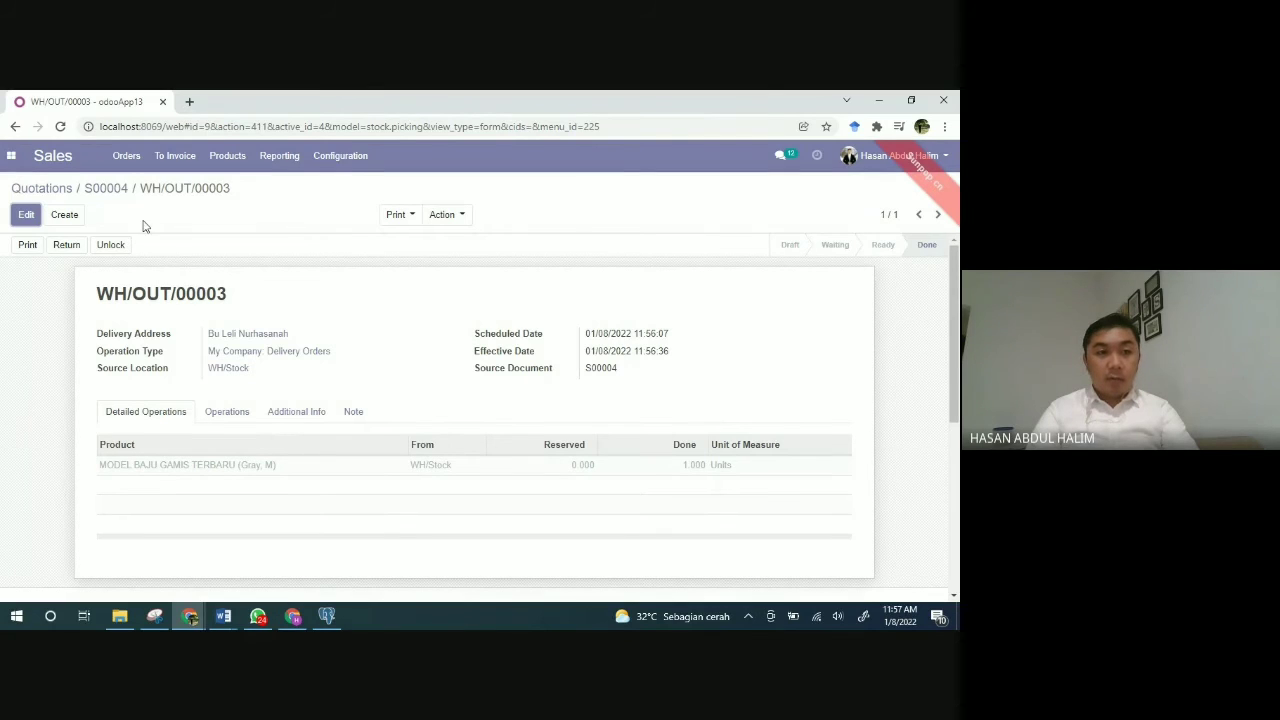
Step: From sales order S00004, generate a Regular Invoice draft and scroll through it to review
{"action": "left_click", "coordinate": [108, 192]}
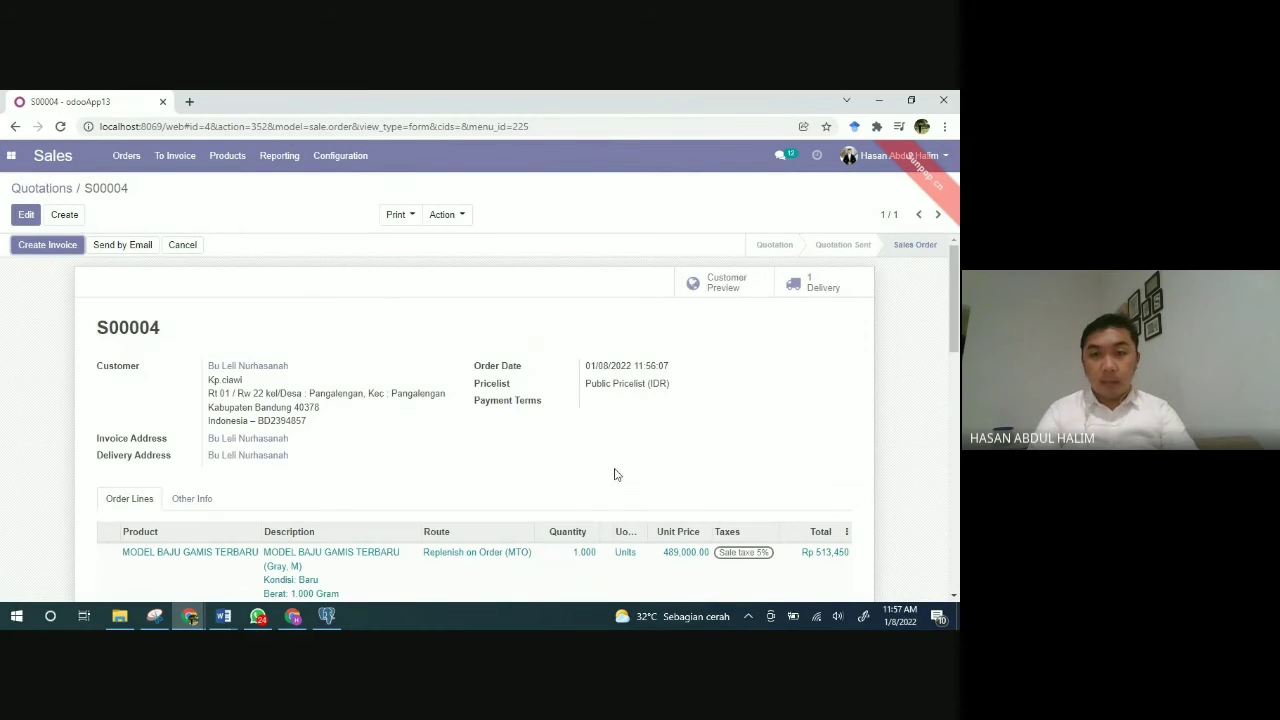
{"action": "left_click", "coordinate": [33, 247]}
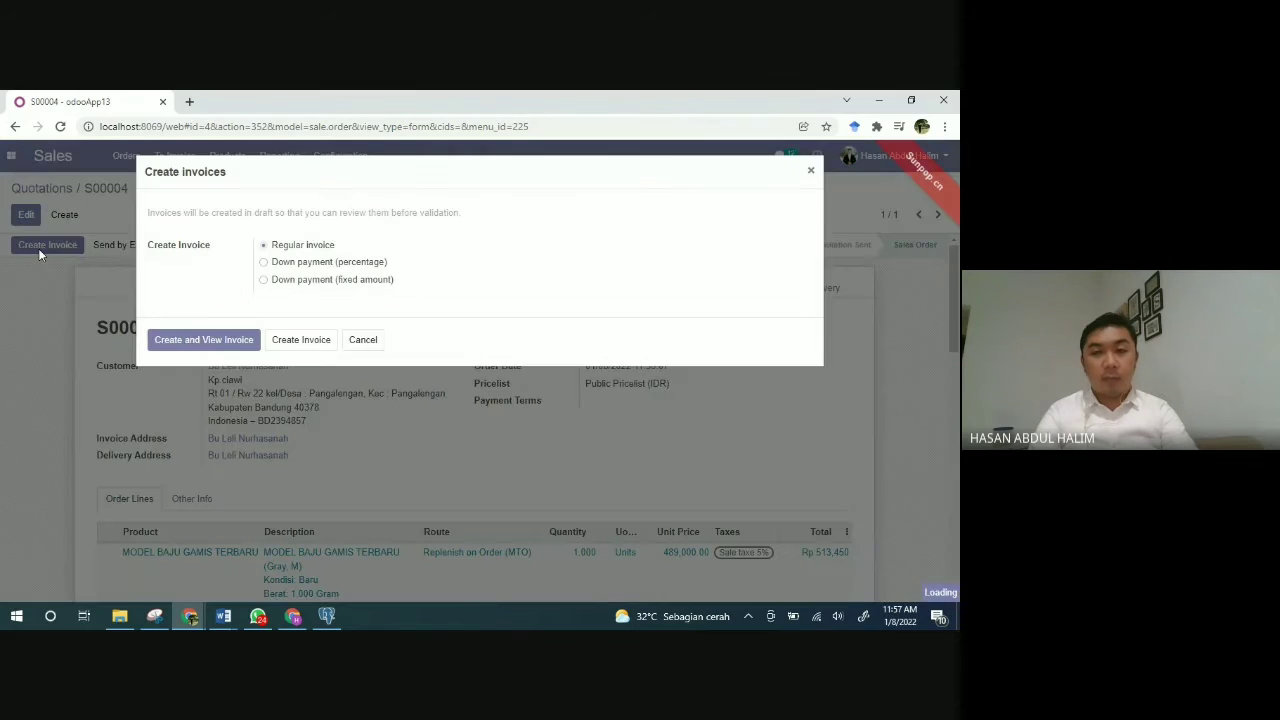
{"action": "left_click", "coordinate": [186, 341]}
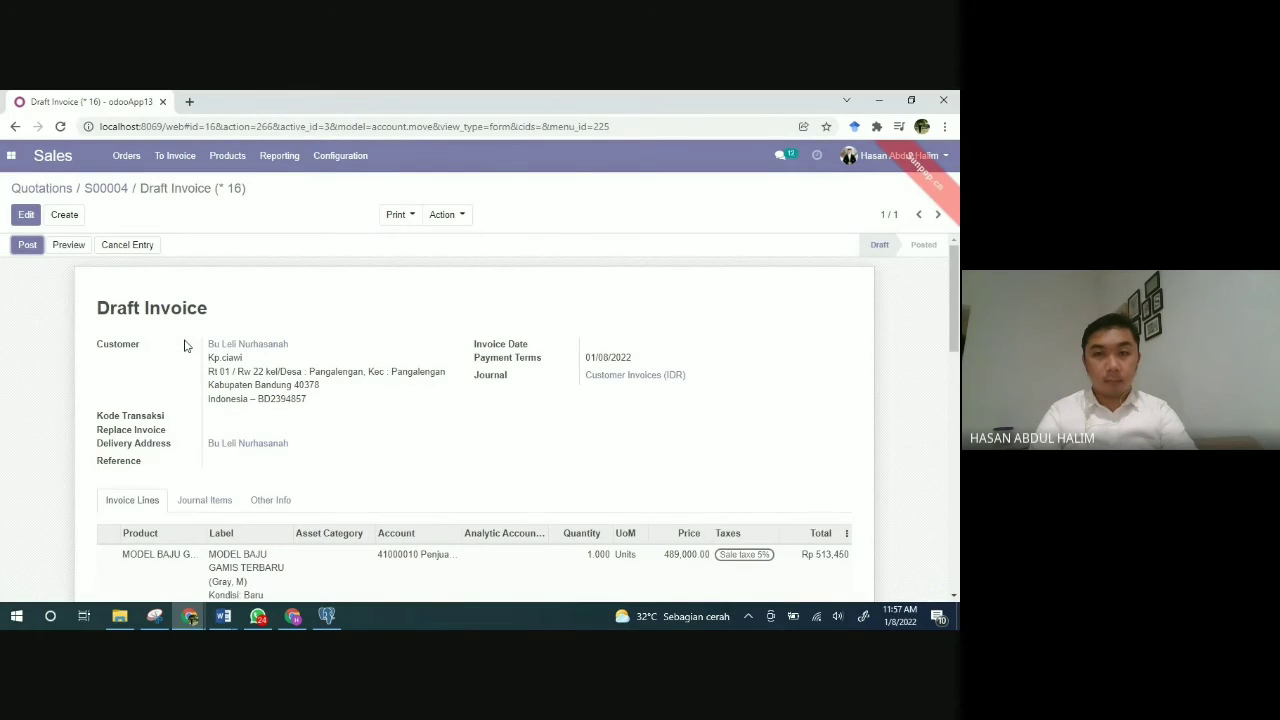
{"action": "scroll", "coordinate": [491, 434], "scroll_direction": "down", "scroll_amount": 2}
{"action": "scroll", "coordinate": [493, 437], "scroll_direction": "up", "scroll_amount": 2}
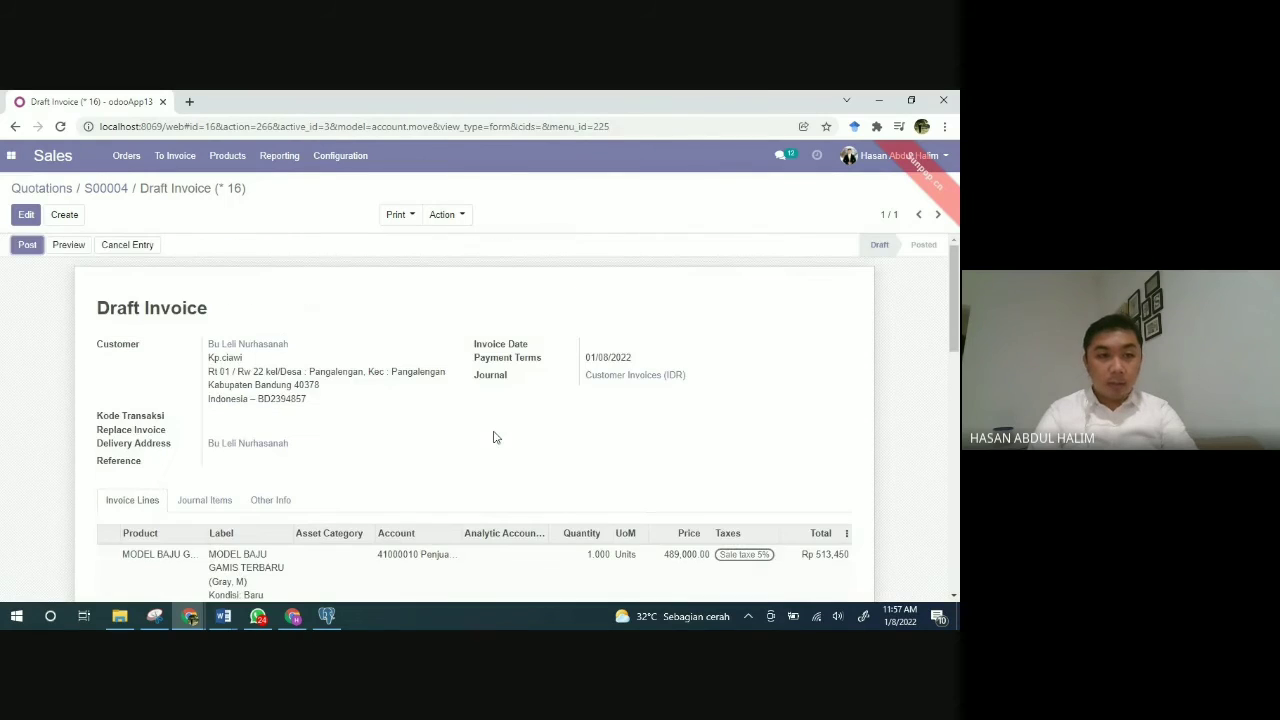
{"action": "scroll", "coordinate": [493, 437], "scroll_direction": "down", "scroll_amount": 4}
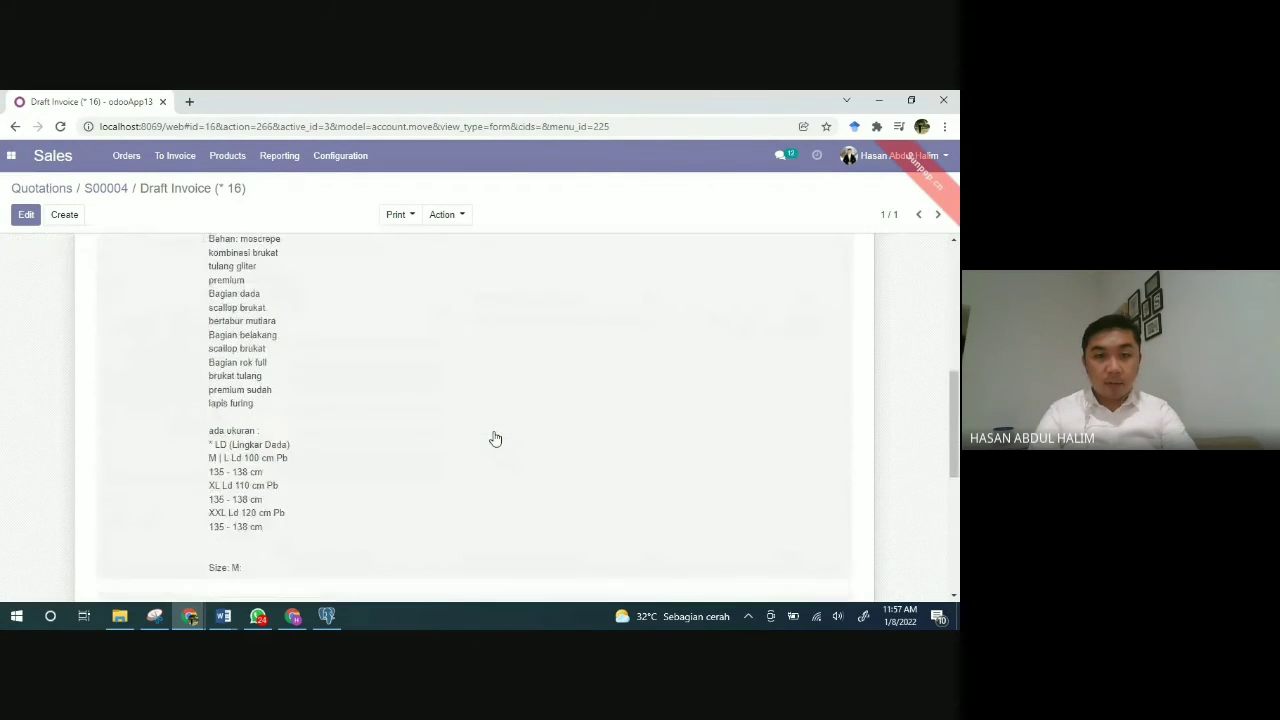
{"action": "scroll", "coordinate": [495, 438], "scroll_direction": "down", "scroll_amount": 3}
{"action": "scroll", "coordinate": [495, 438], "scroll_direction": "up", "scroll_amount": 6}
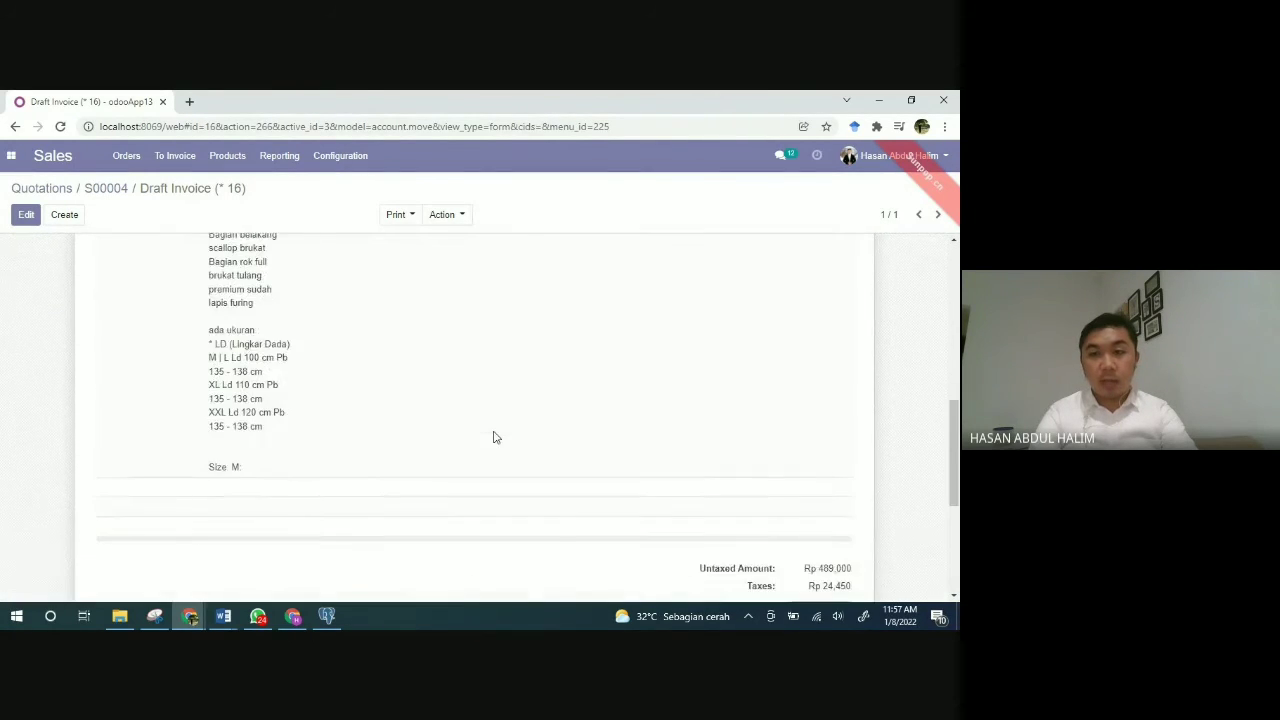
{"action": "scroll", "coordinate": [495, 438], "scroll_direction": "up", "scroll_amount": 1}
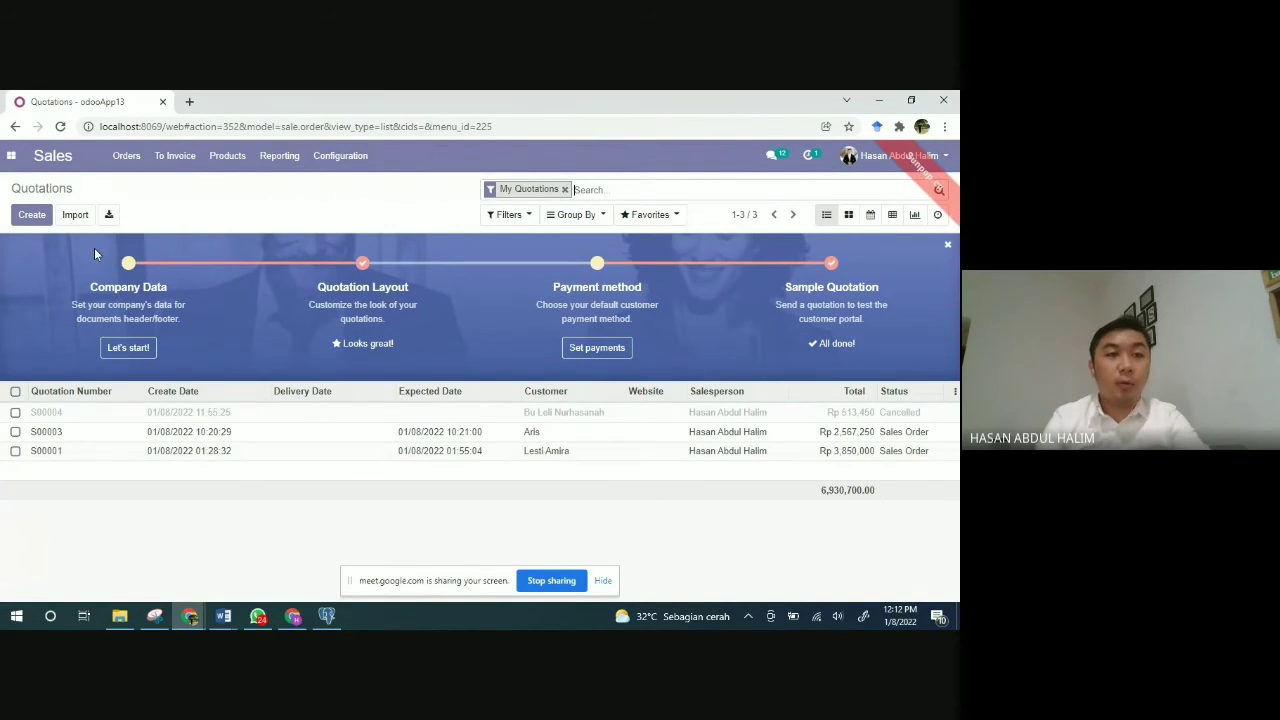
Step: Switch from Sales to the CRM app through the Odoo apps menu
{"action": "left_click", "coordinate": [12, 156]}
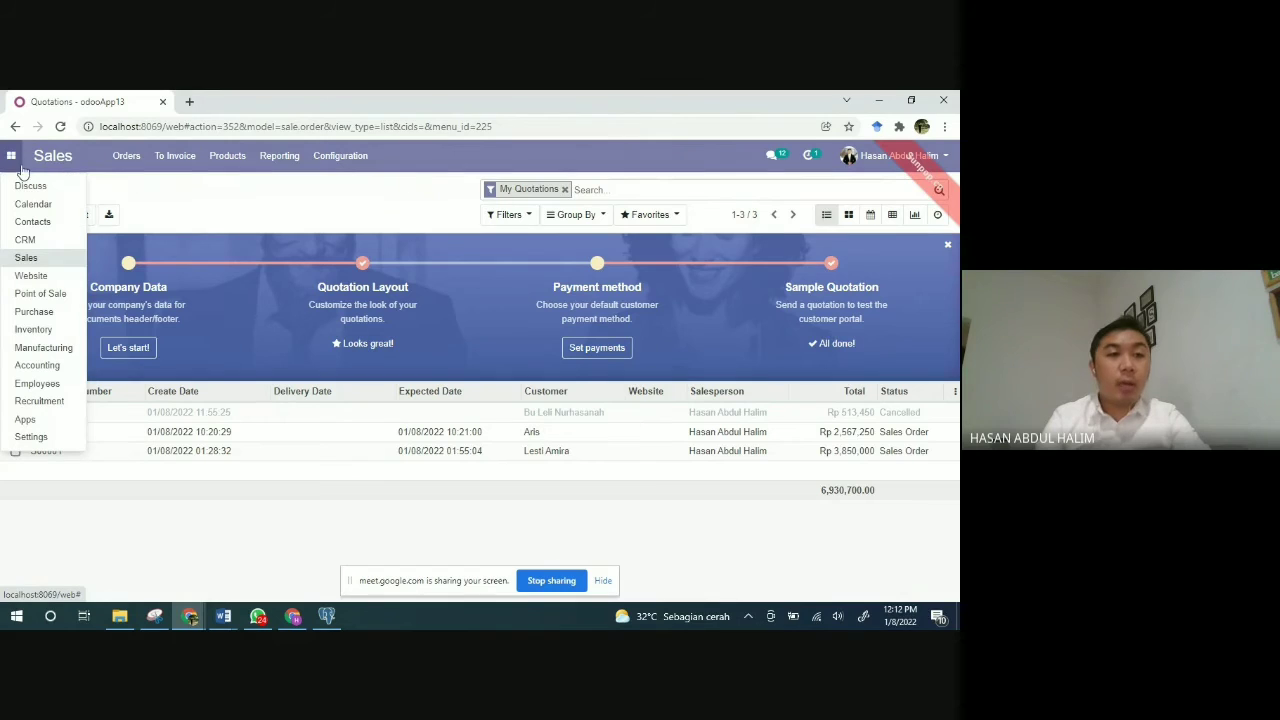
{"action": "left_click", "coordinate": [39, 240]}
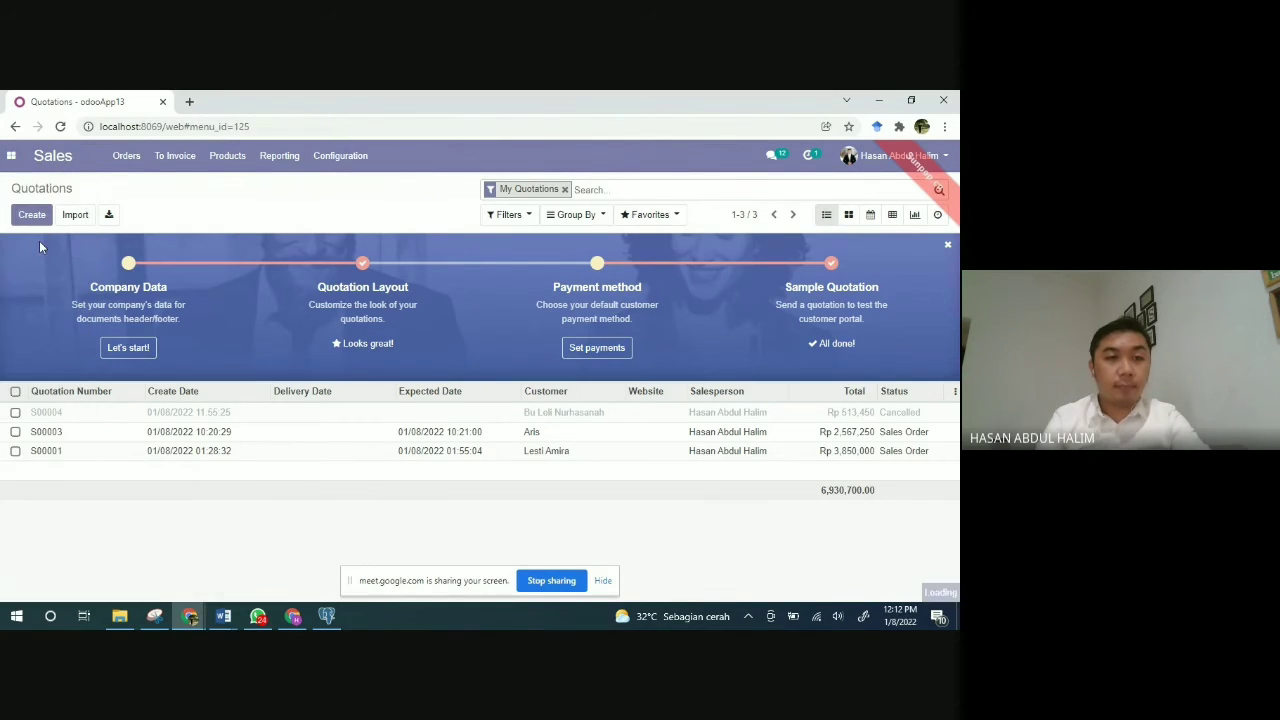
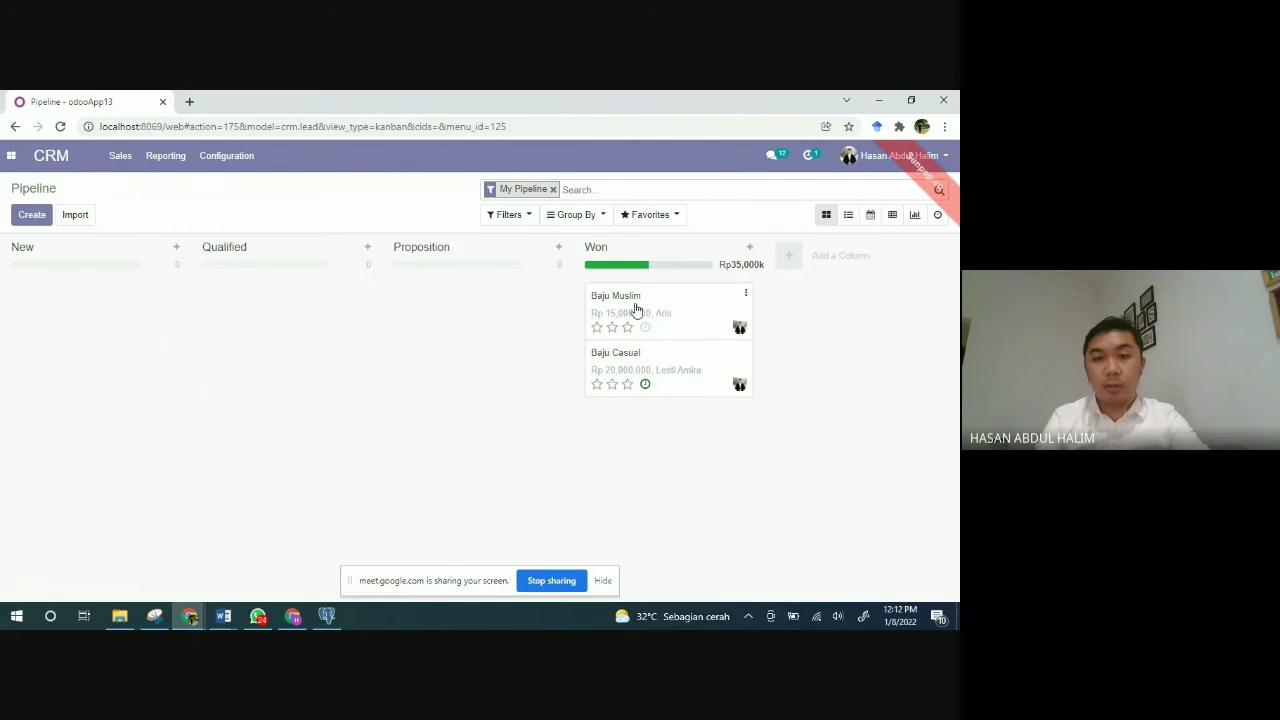
Step: Open the won Baju Muslim opportunity worth Rp 15,000,000 from the Won column
{"action": "left_click", "coordinate": [635, 300]}
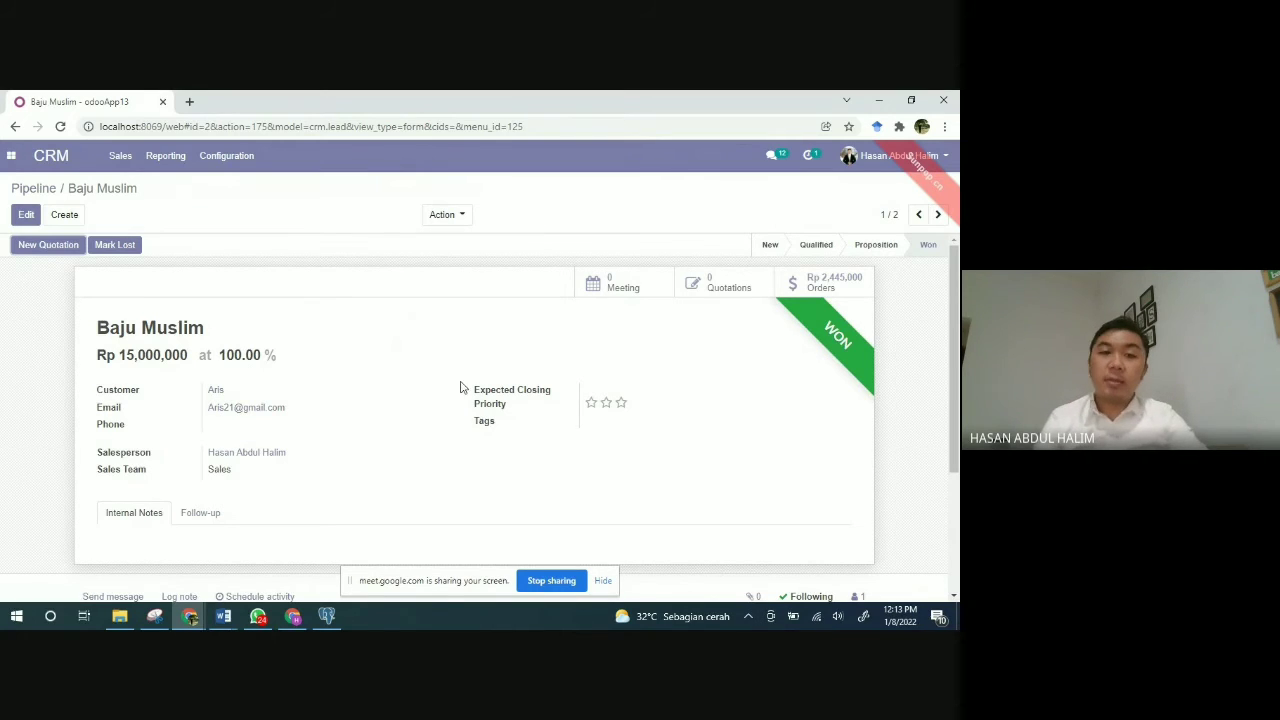
Step: Show the Baju Muslim meetings calendar in Month view for January 2022
{"action": "left_click", "coordinate": [631, 288]}
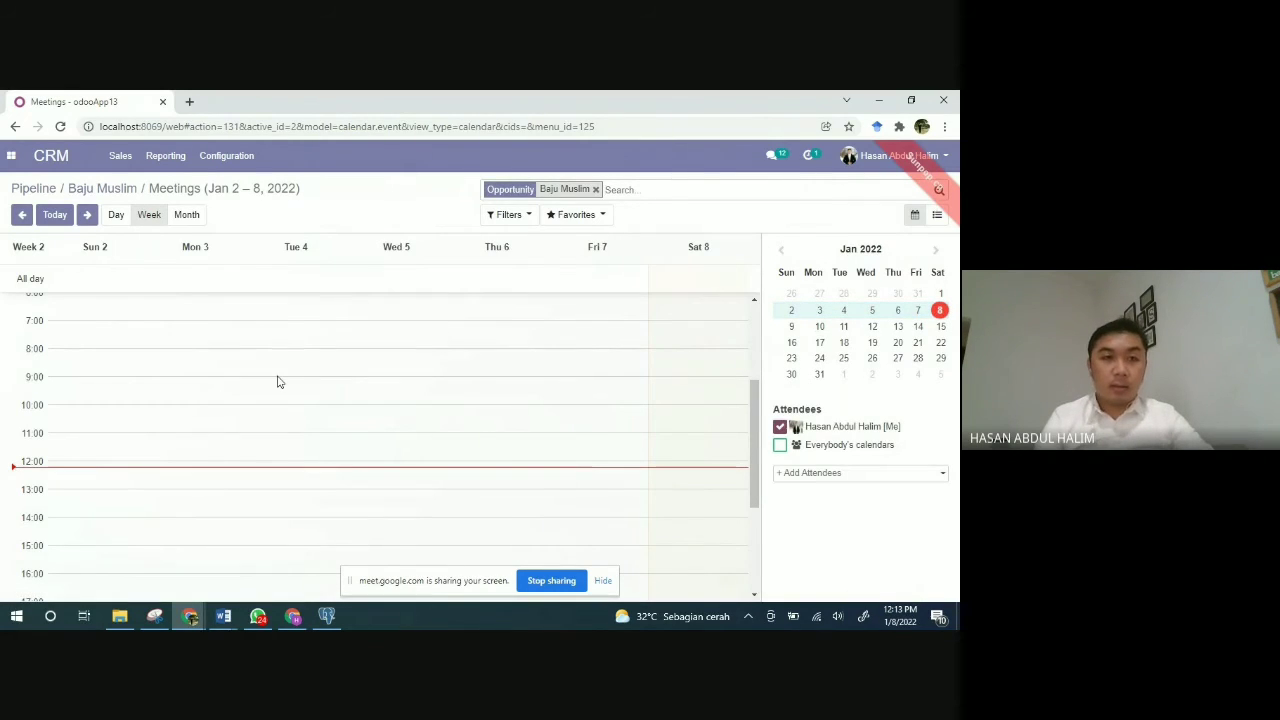
{"action": "left_click", "coordinate": [186, 214]}
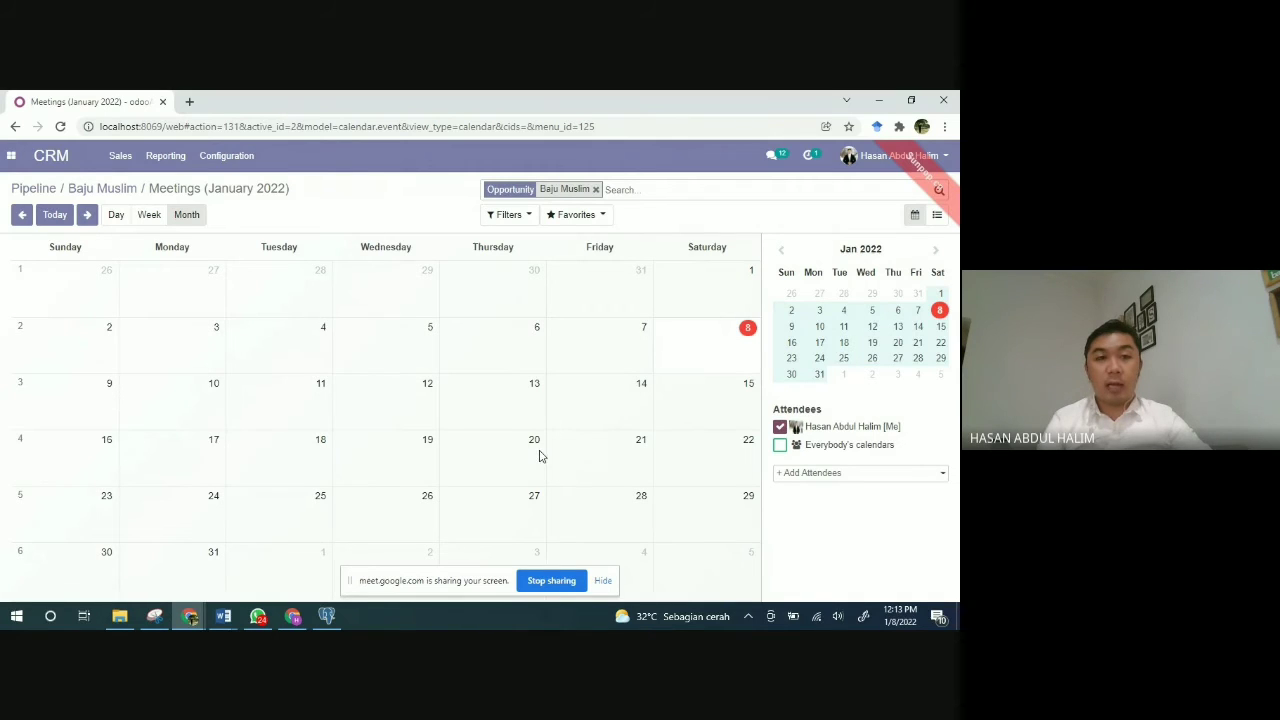
Step: Create an all-day Baju Muslim meeting on 20 January 2022 and open it for editing
{"action": "left_click", "coordinate": [536, 449]}
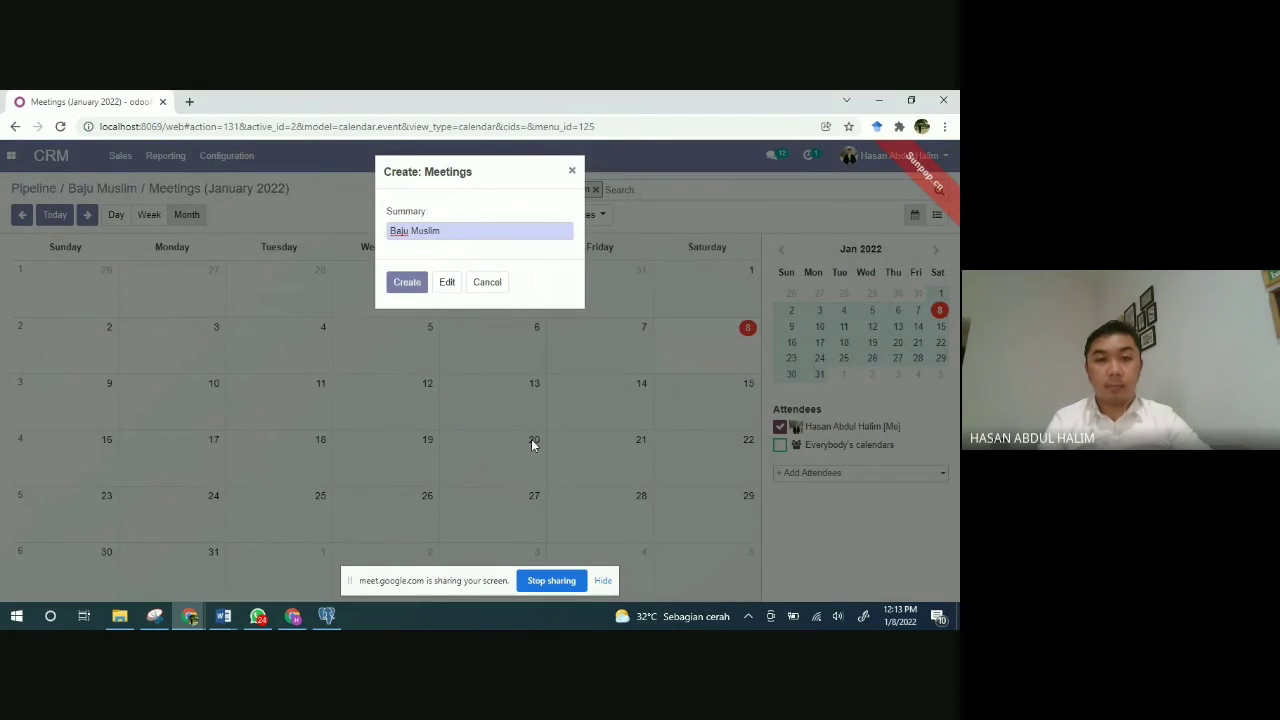
{"action": "left_click", "coordinate": [416, 285]}
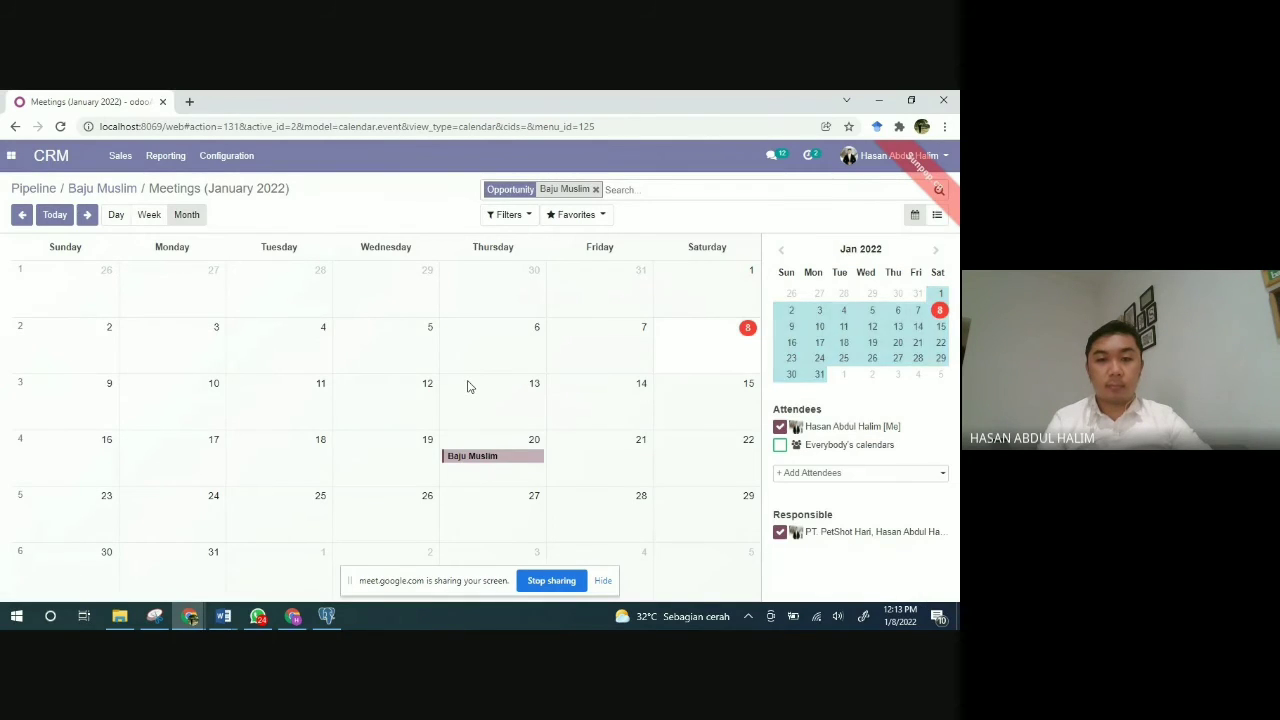
{"action": "right_click", "coordinate": [487, 456]}
{"action": "left_click", "coordinate": [487, 456]}
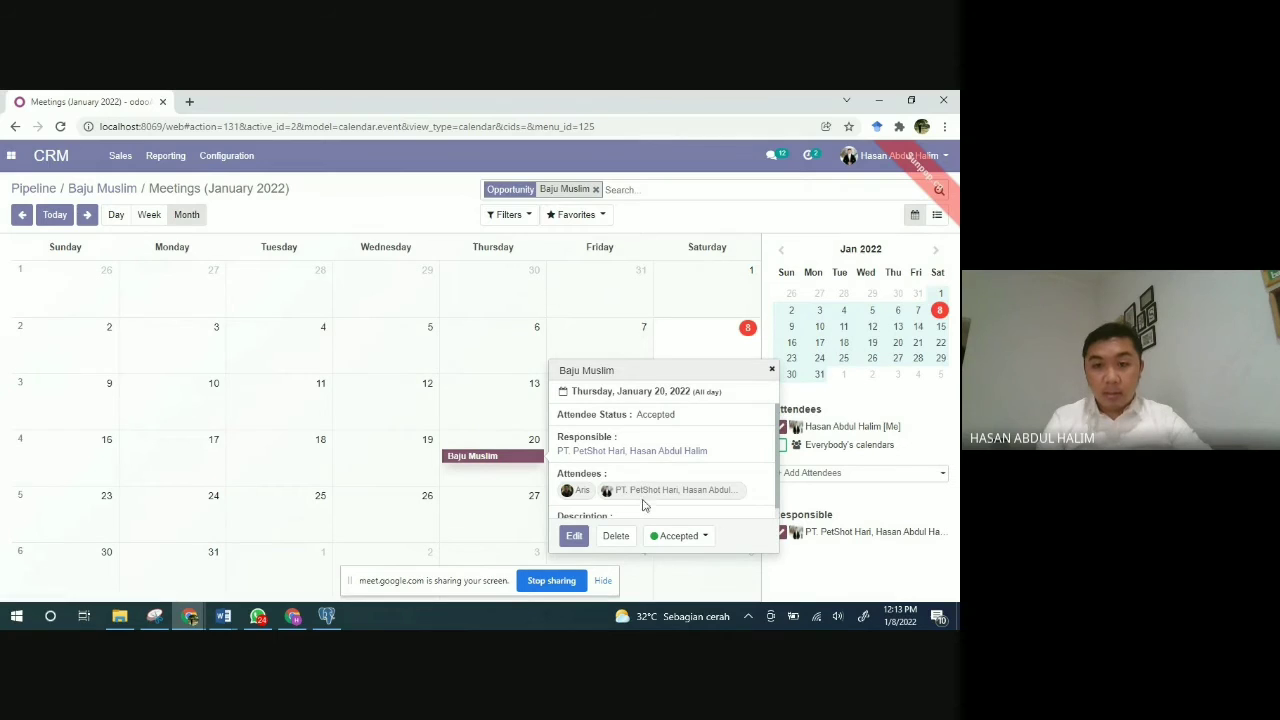
{"action": "left_click", "coordinate": [590, 535]}
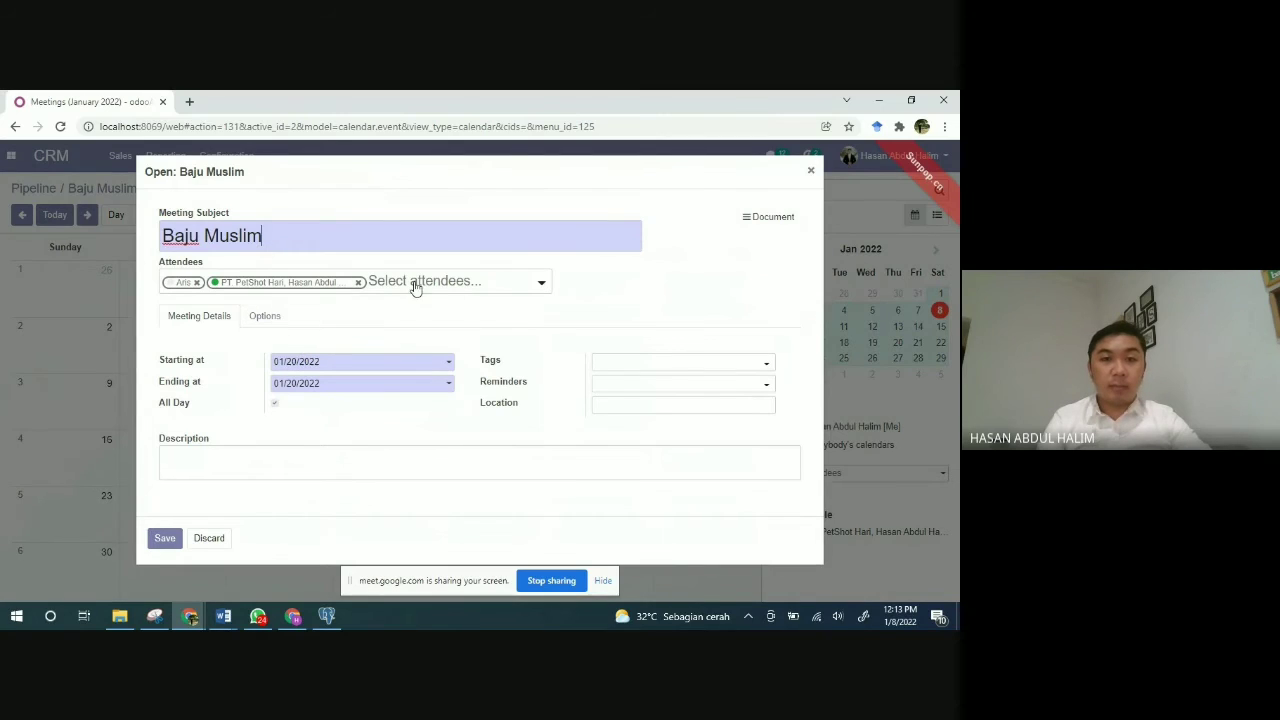
Step: Add I Wear BY HR and one more contact as attendees, and uncheck All Day
{"action": "left_click", "coordinate": [451, 289]}
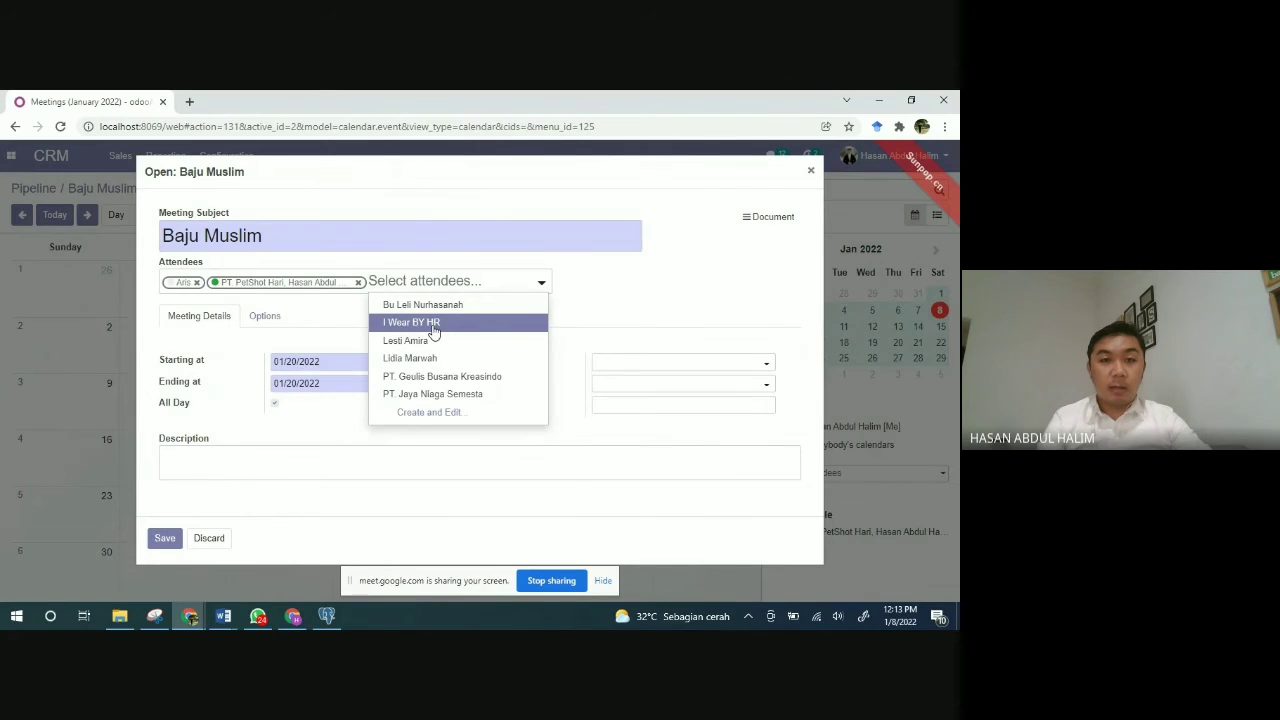
{"action": "left_click", "coordinate": [434, 330]}
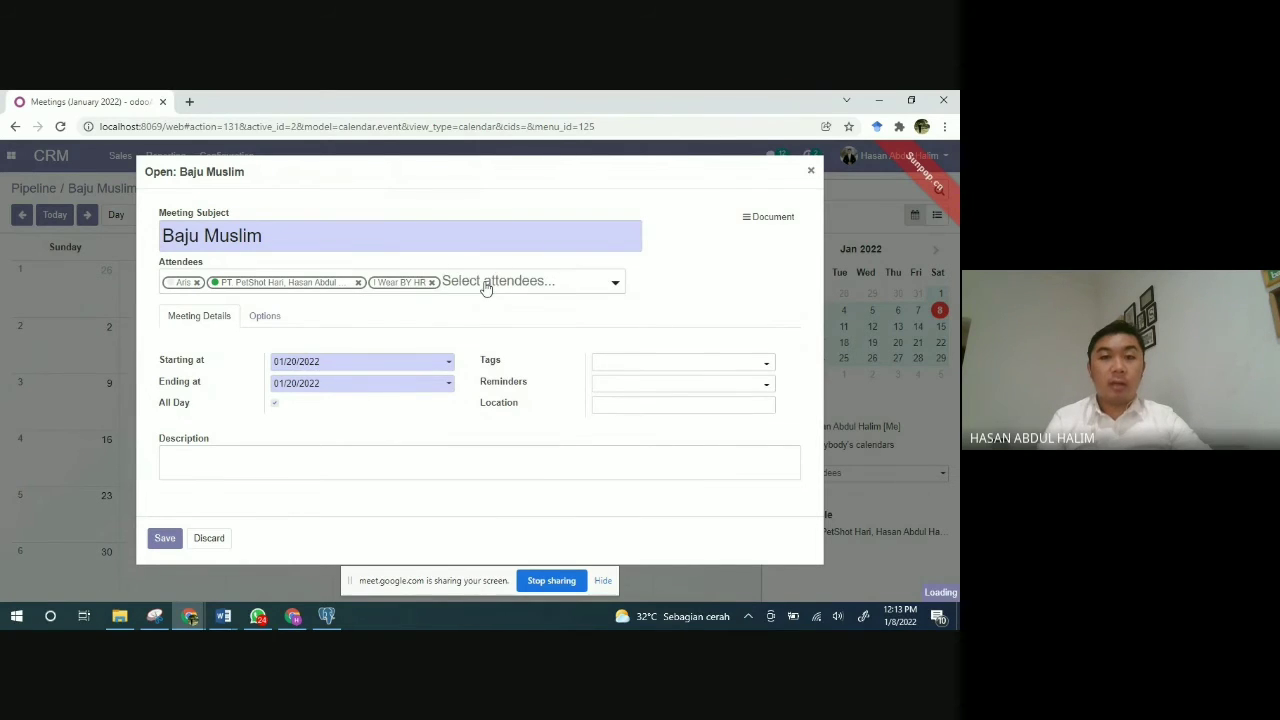
{"action": "left_click", "coordinate": [486, 288]}
{"action": "left_click", "coordinate": [478, 341]}
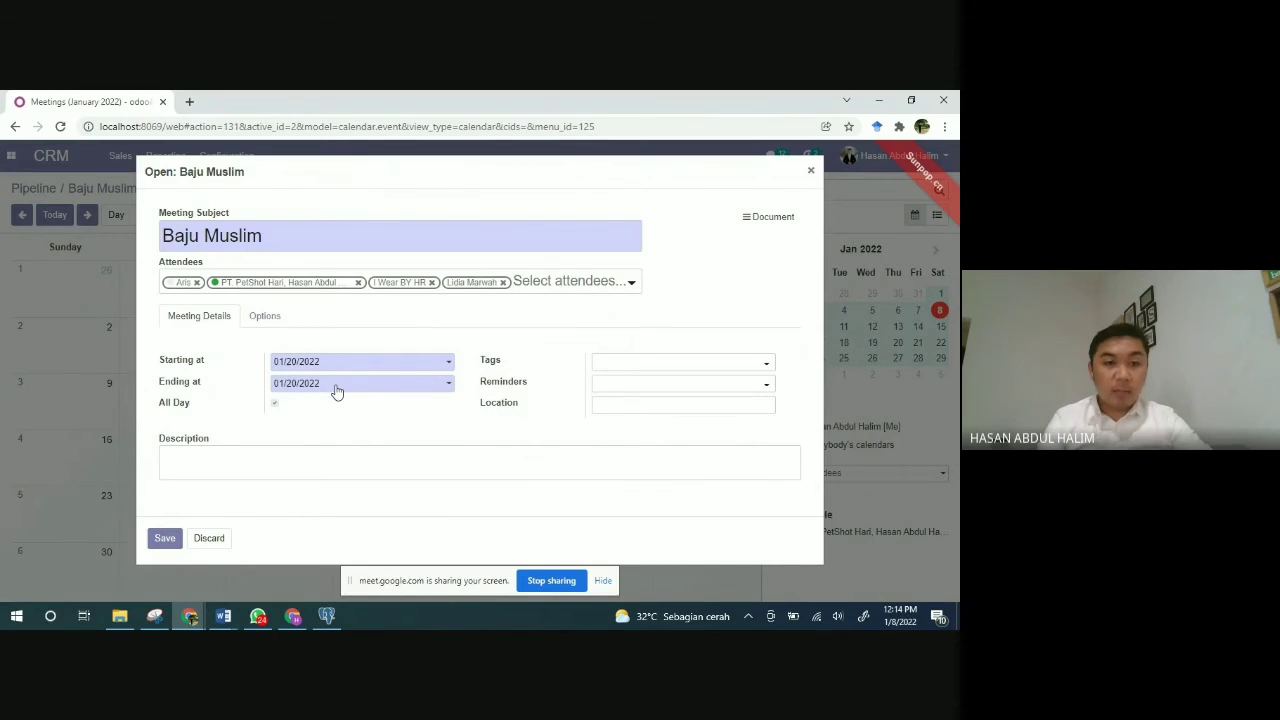
{"action": "left_click", "coordinate": [275, 405]}
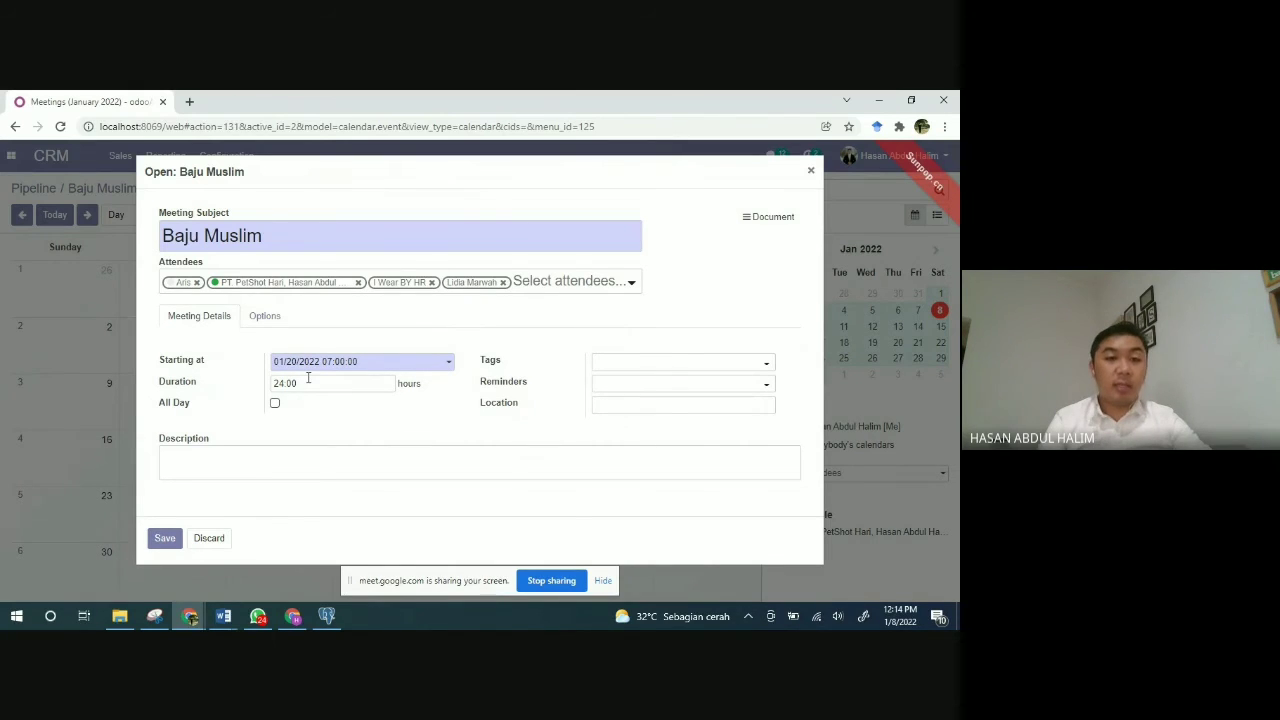
Step: Set the meeting to start at 10:00 on 01/20/2022 with a 12-hour duration
{"action": "left_click", "coordinate": [366, 366]}
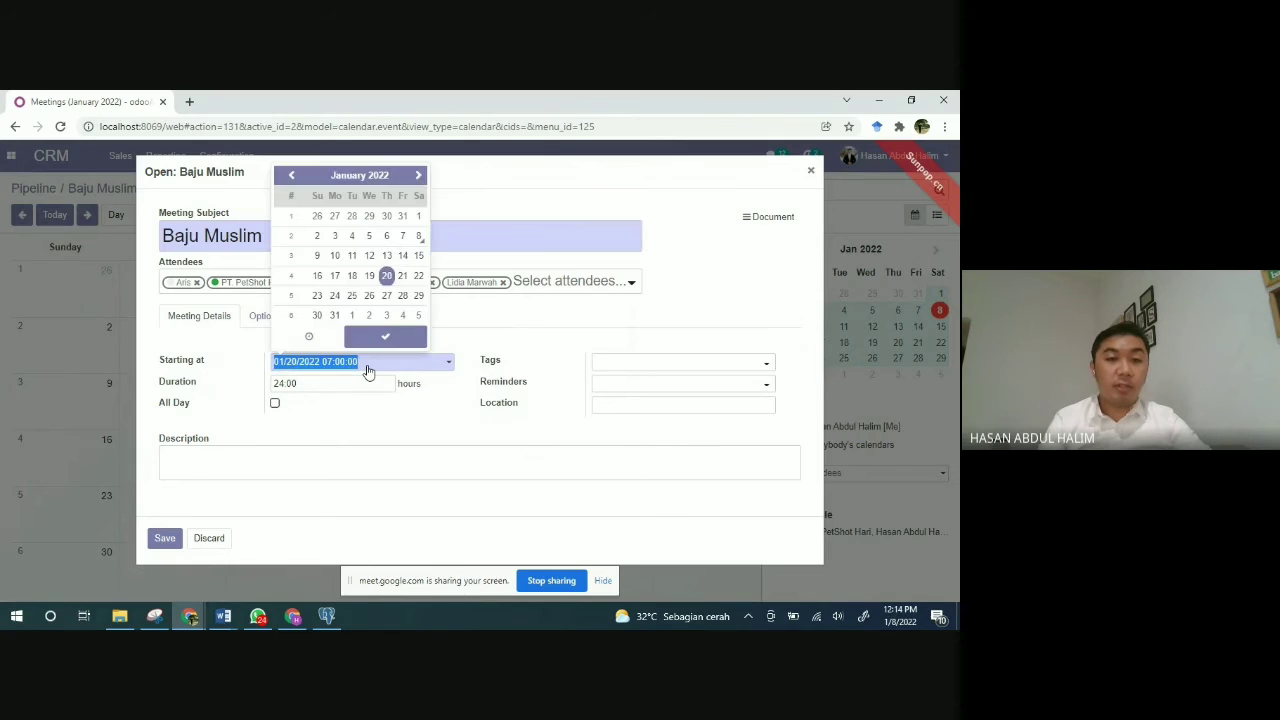
{"action": "left_click", "coordinate": [309, 336]}
{"action": "left_click", "coordinate": [296, 279]}
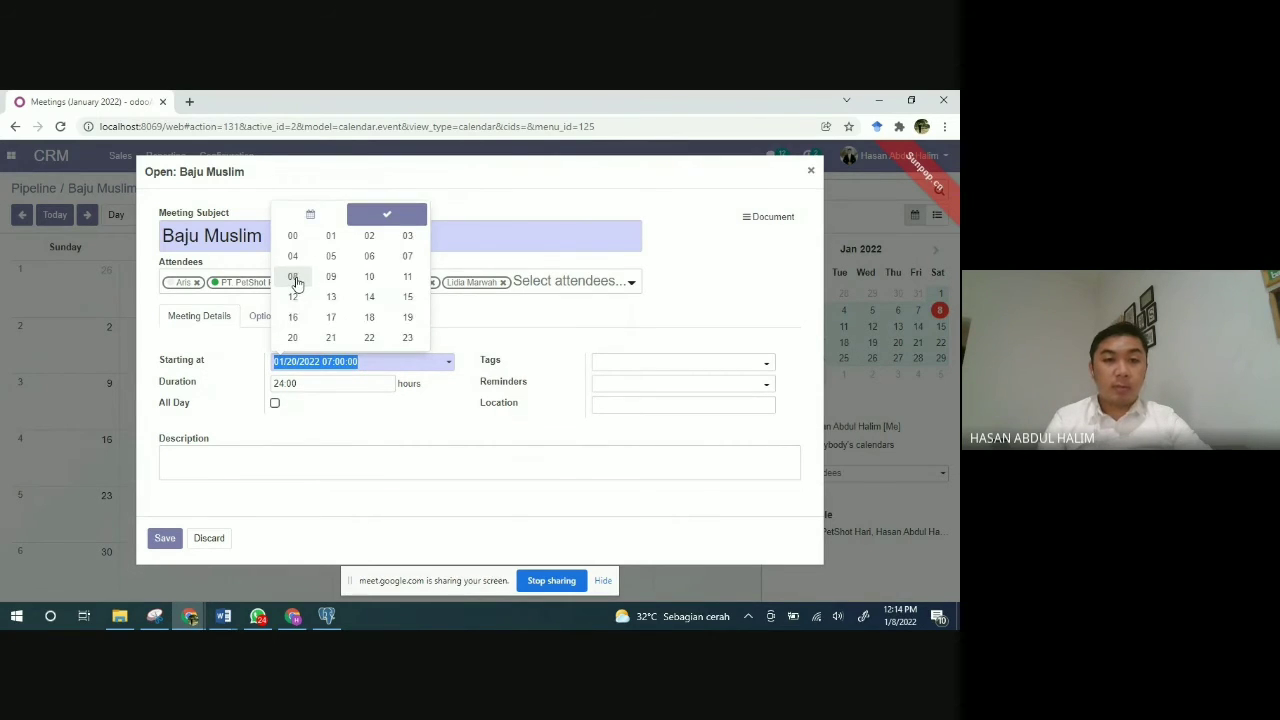
{"action": "left_click", "coordinate": [368, 281]}
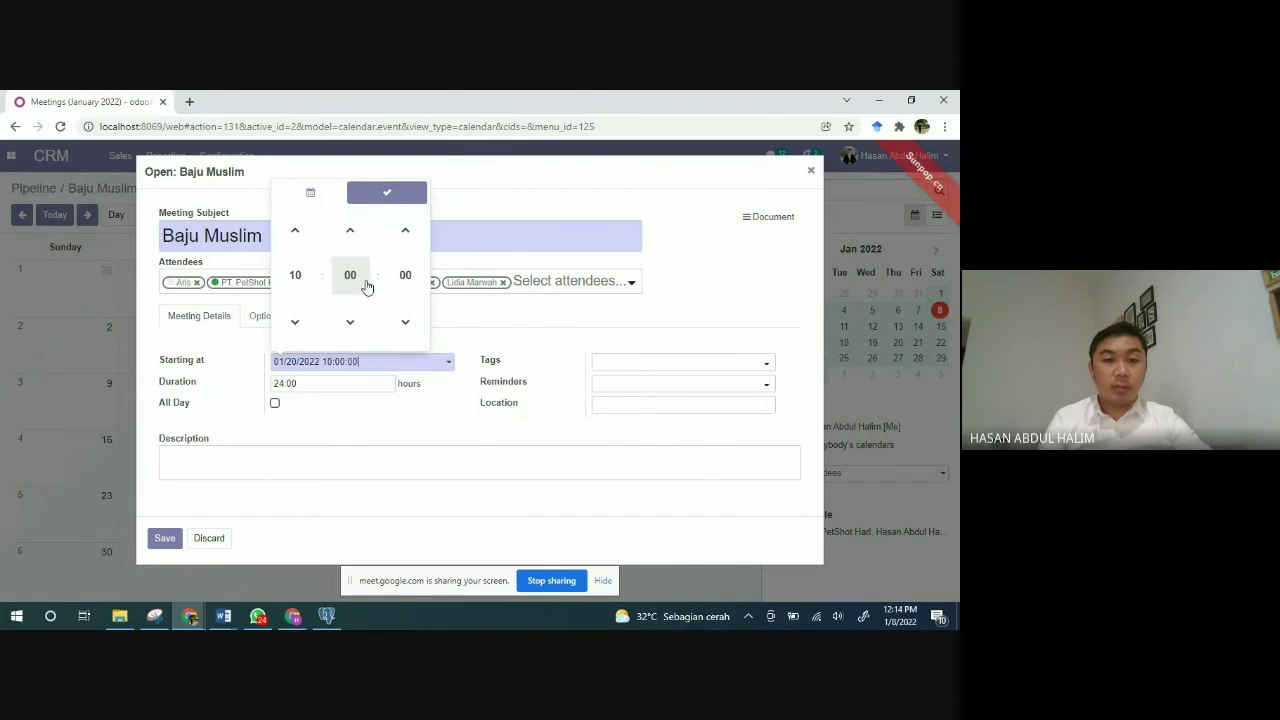
{"action": "left_click", "coordinate": [310, 382]}
{"action": "left_click_drag", "start_coordinate": [310, 382], "coordinate": [270, 389]}
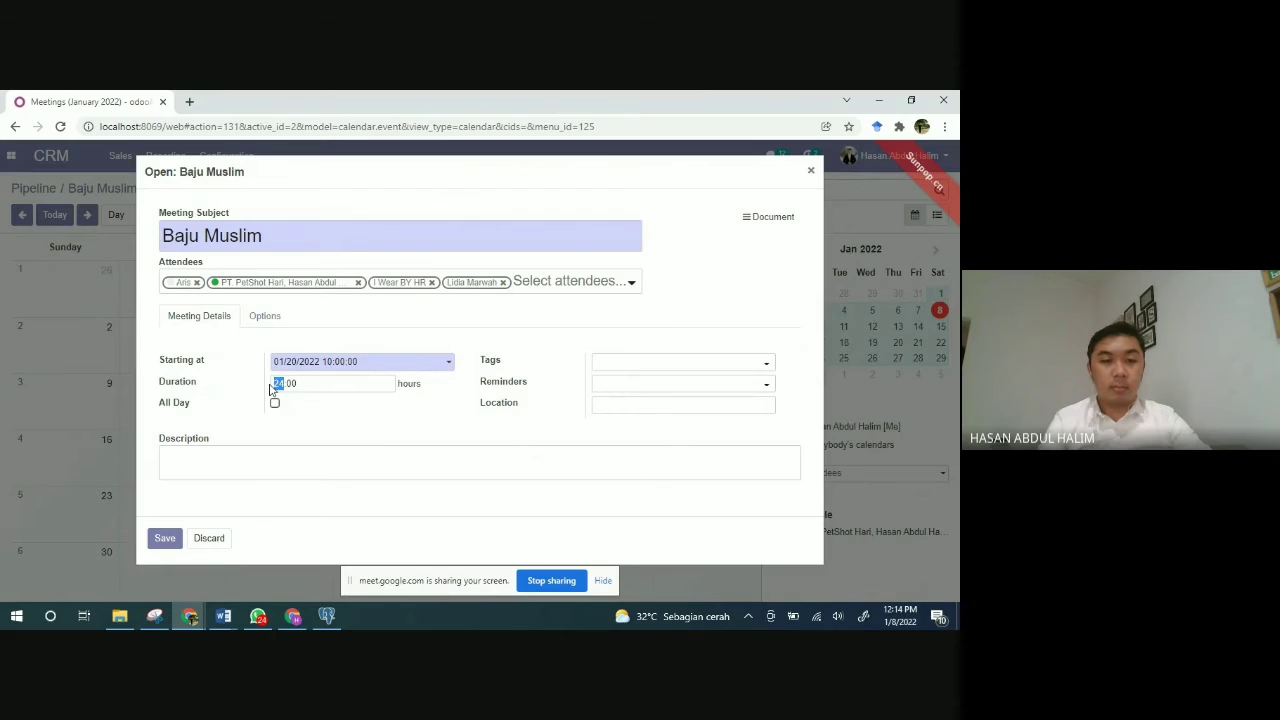
{"action": "type", "text": "12"}
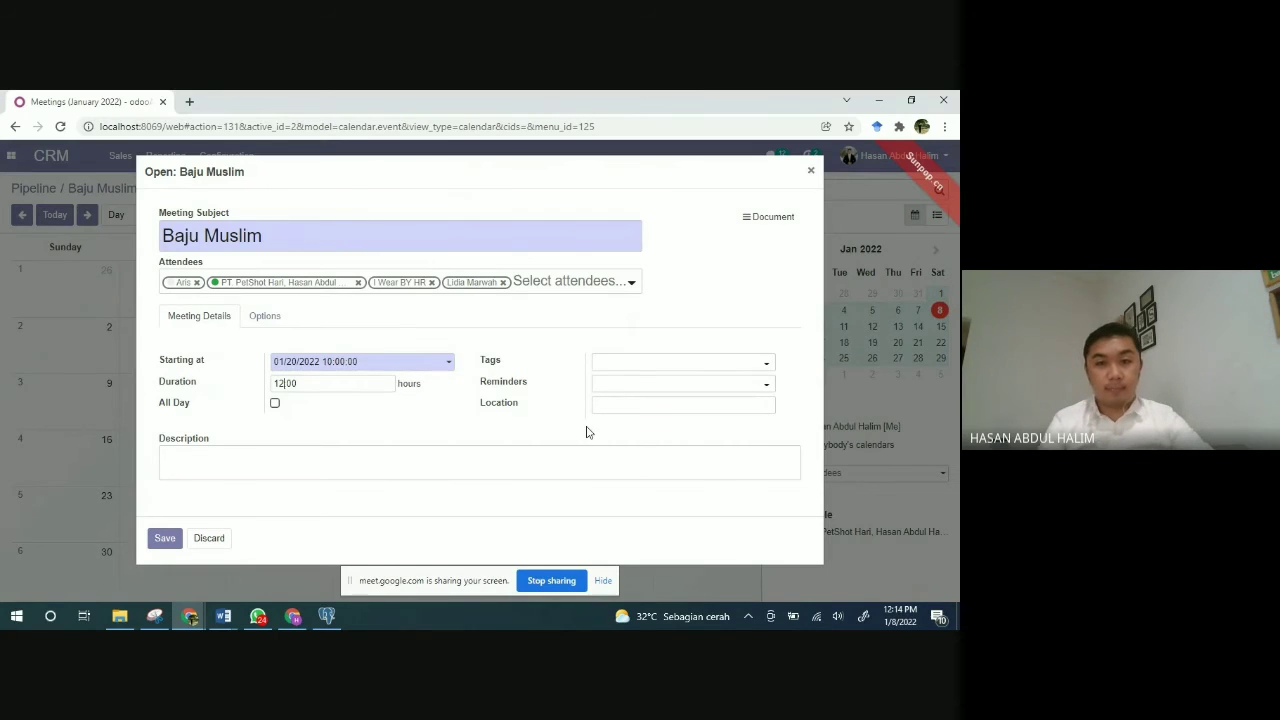
Step: Add a 1-hour notification reminder and location Resto ojju, then save the meeting
{"action": "left_click", "coordinate": [640, 369]}
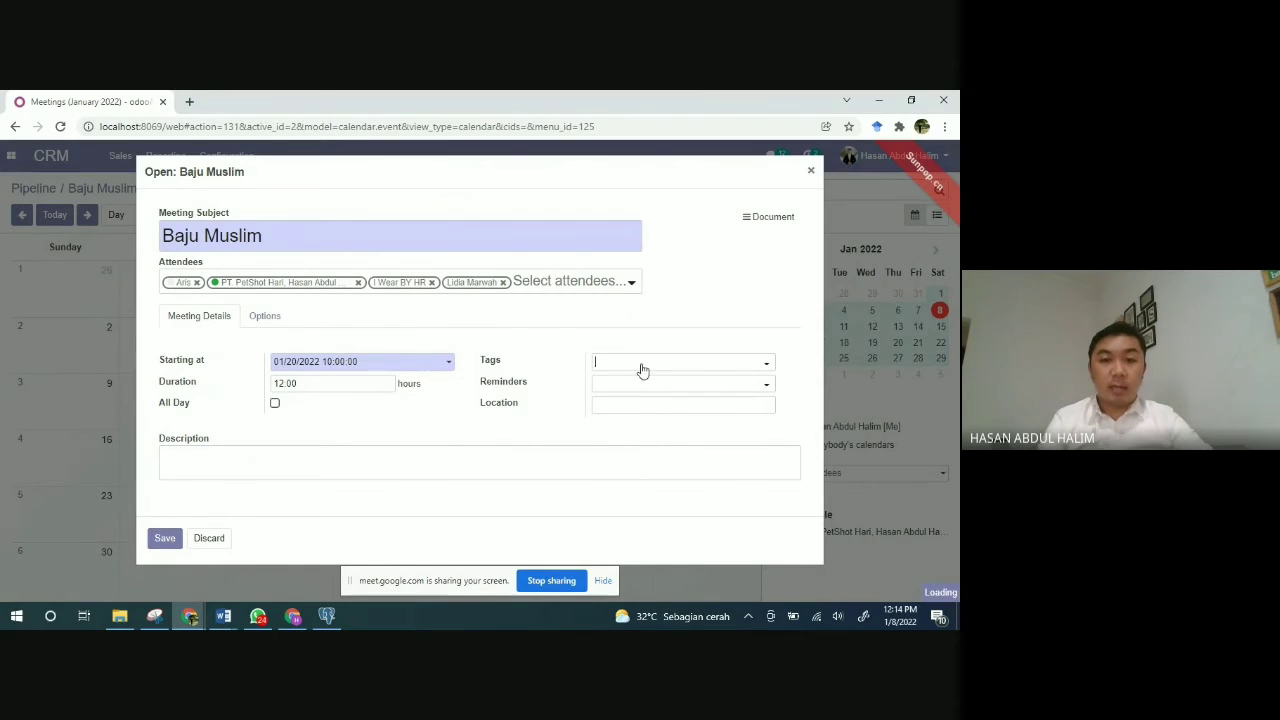
{"action": "left_click", "coordinate": [623, 388]}
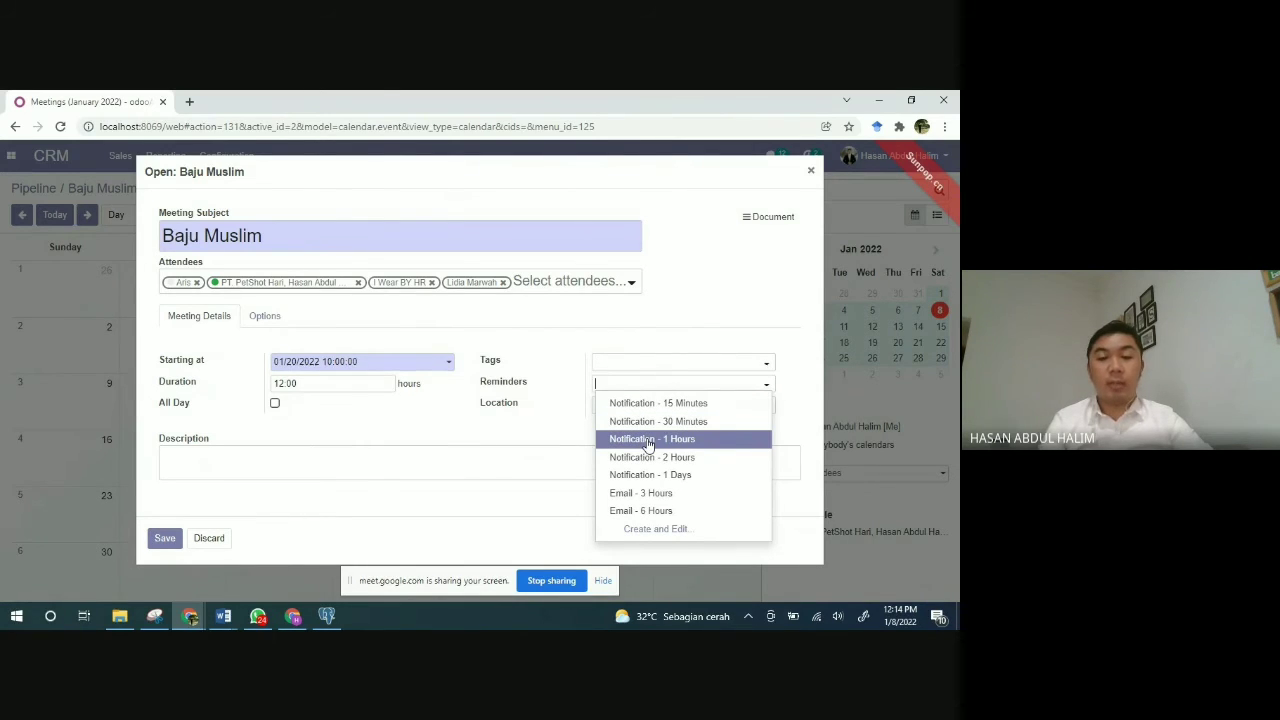
{"action": "left_click", "coordinate": [650, 440]}
{"action": "left_click", "coordinate": [615, 404]}
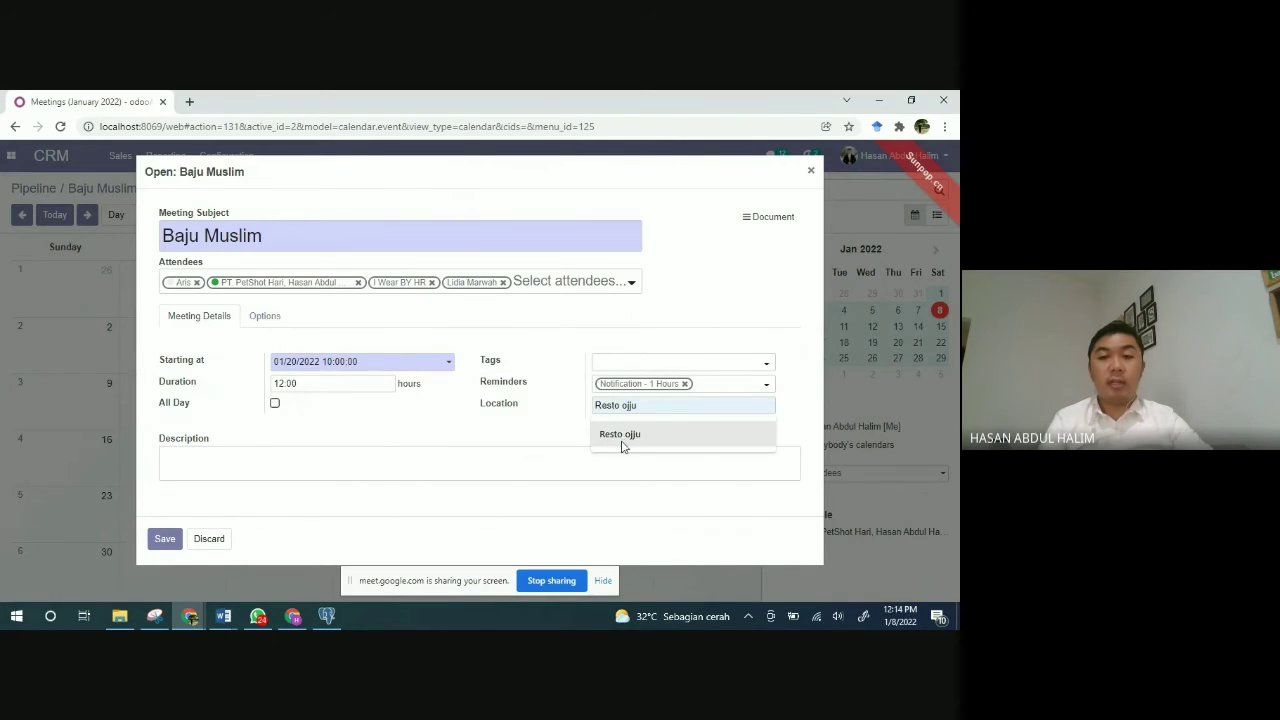
{"action": "left_click", "coordinate": [622, 440]}
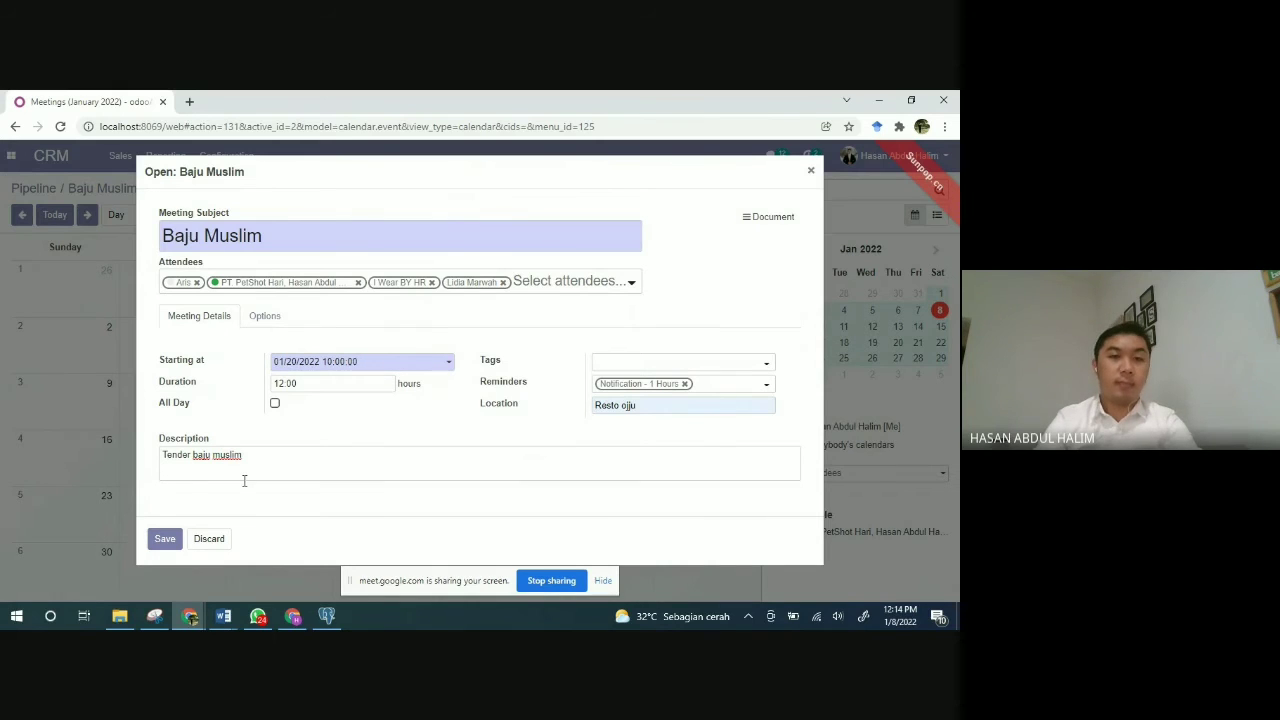
{"action": "left_click", "coordinate": [165, 538]}
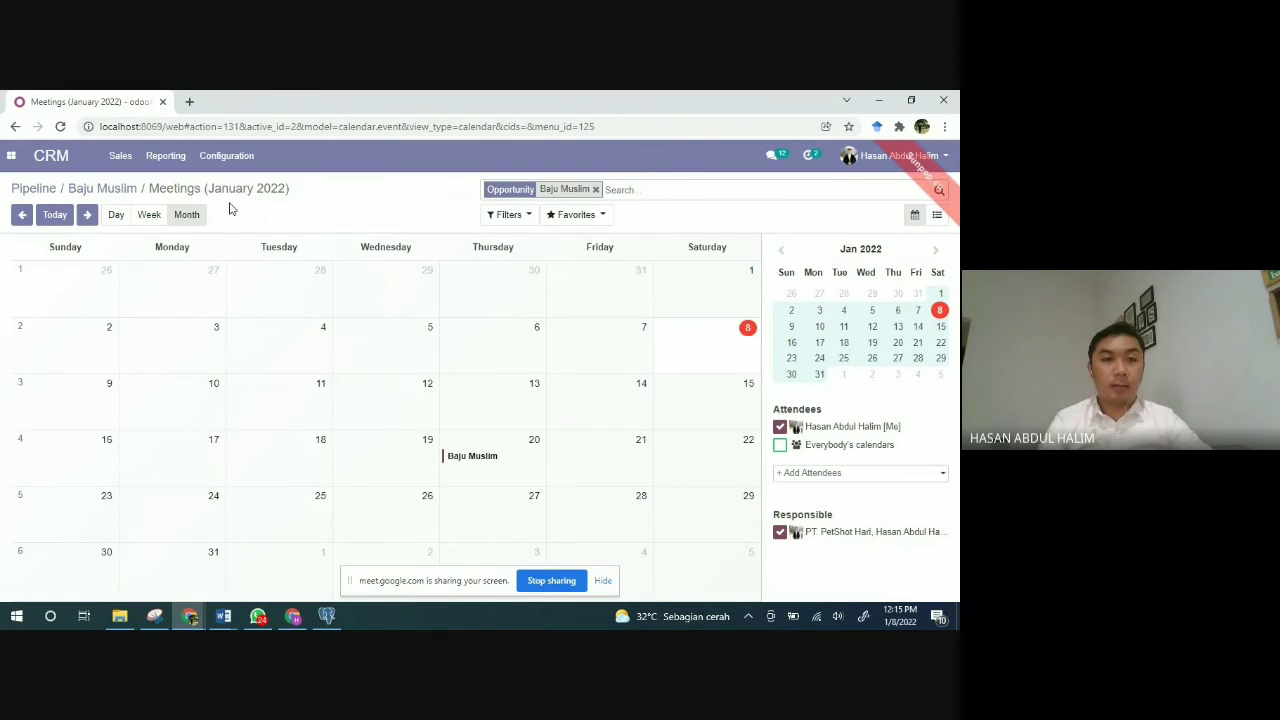
Step: Return to the Baju Muslim opportunity, now with one meeting, then list My Quotations
{"action": "left_click", "coordinate": [120, 189]}
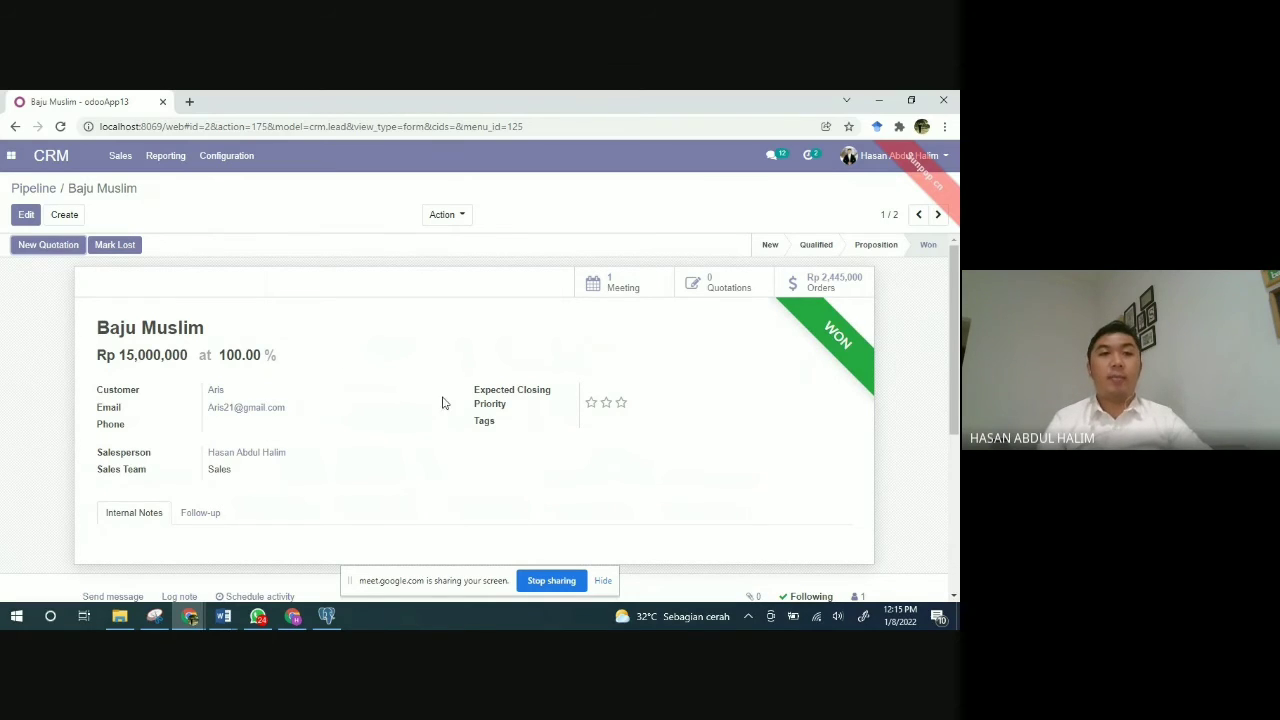
{"action": "left_click", "coordinate": [121, 157]}
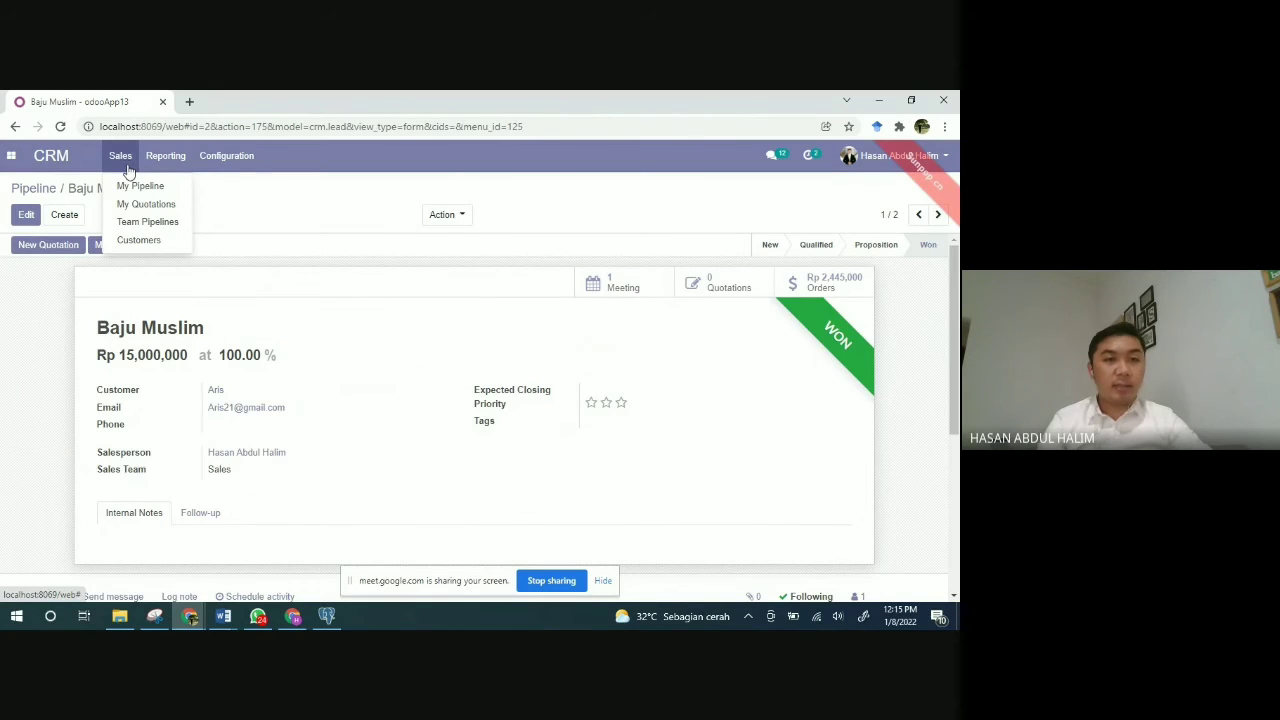
{"action": "left_click", "coordinate": [140, 205]}
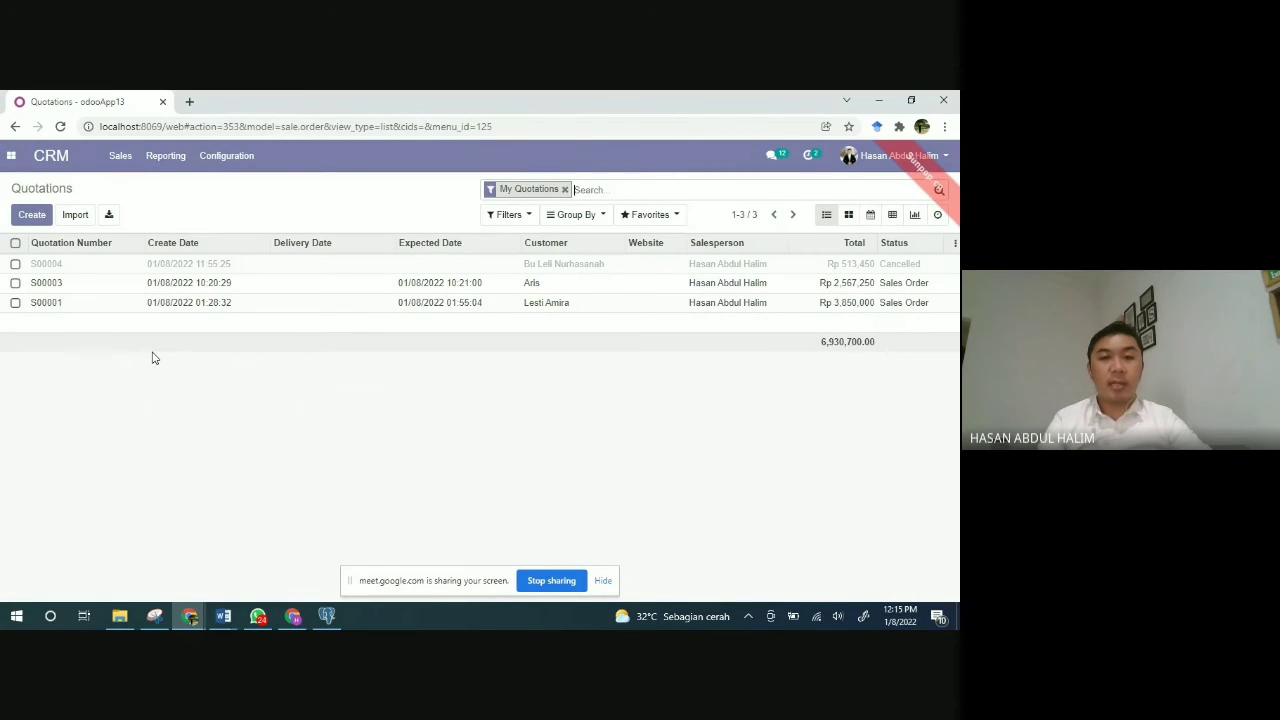
Step: Visit the Customers directory, then open the Pipeline Analysis bar chart of prorated revenue
{"action": "left_click", "coordinate": [121, 160]}
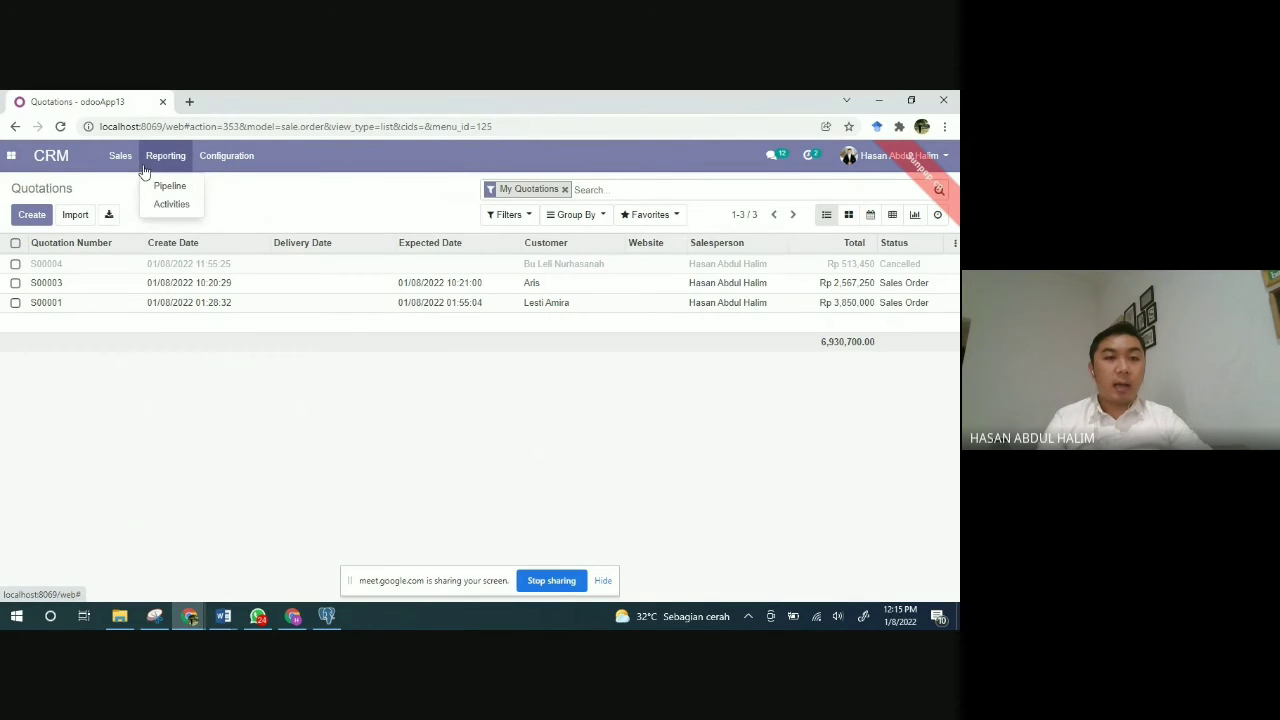
{"action": "left_click", "coordinate": [138, 240]}
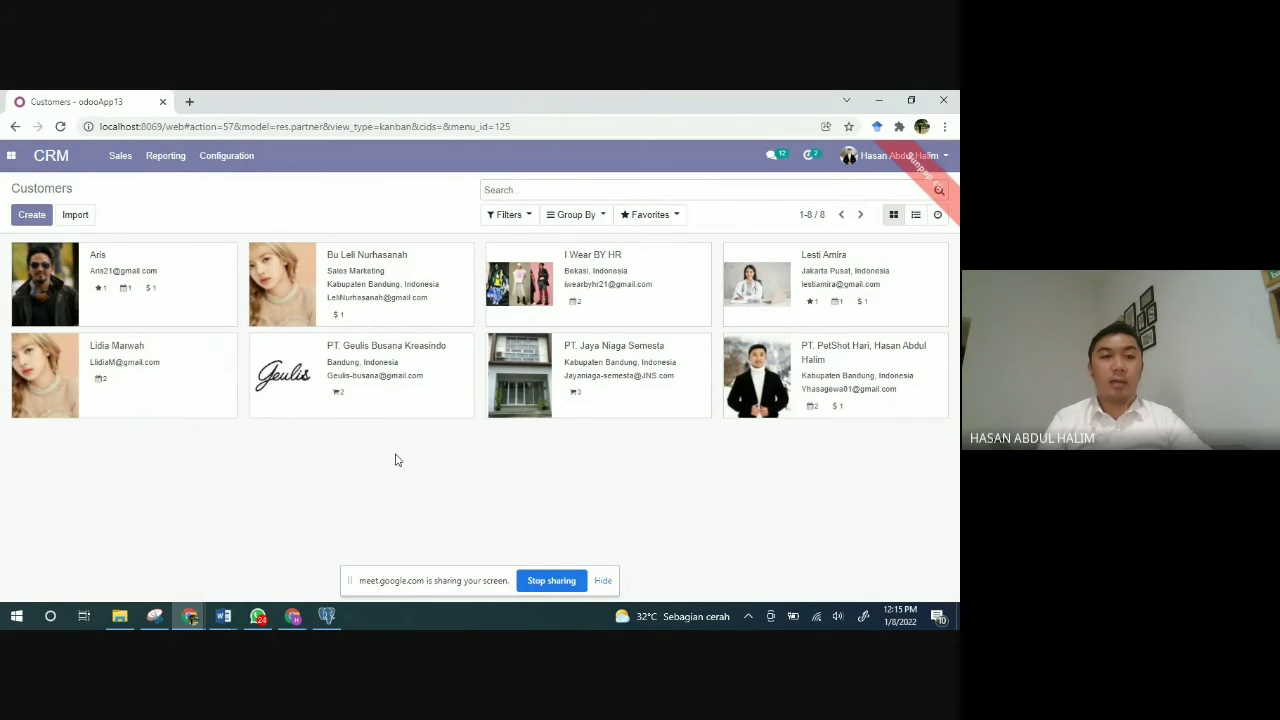
{"action": "left_click", "coordinate": [119, 157]}
{"action": "mouse_move", "coordinate": [166, 170]}
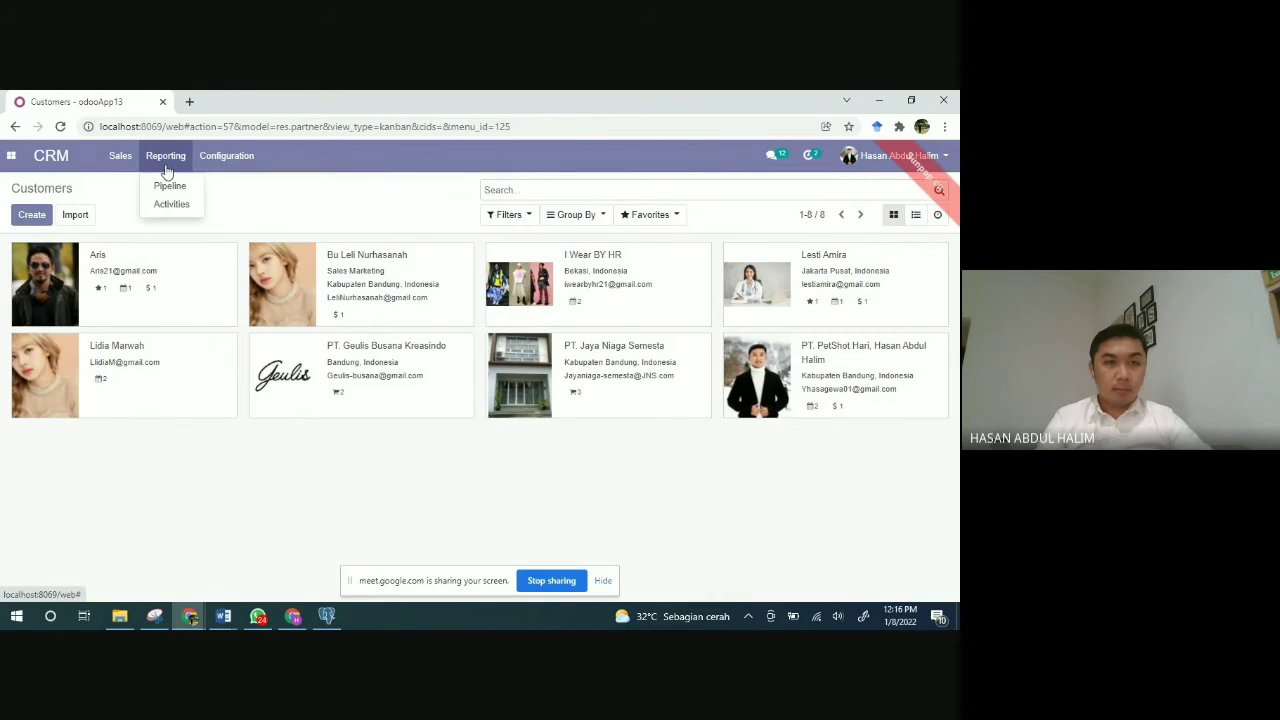
{"action": "left_click", "coordinate": [167, 186]}
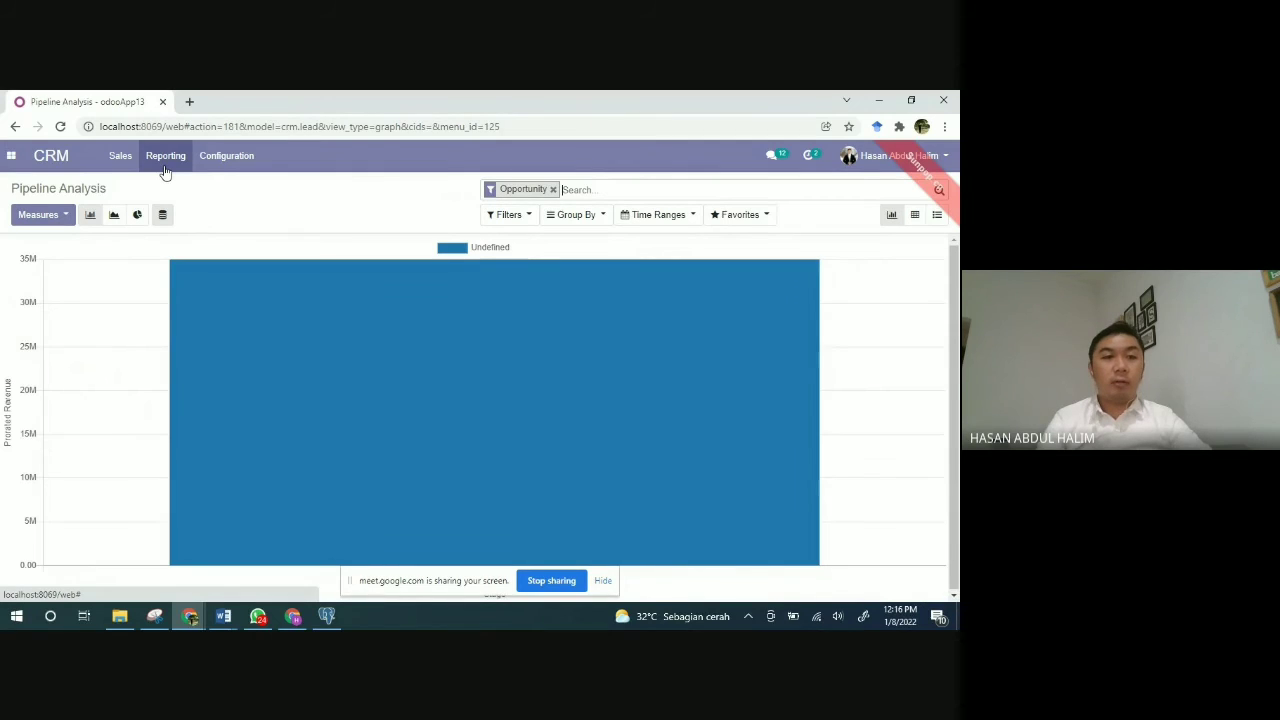
Step: Switch the pipeline analysis to a pie chart, then open the empty Activities report
{"action": "mouse_move", "coordinate": [291, 333]}
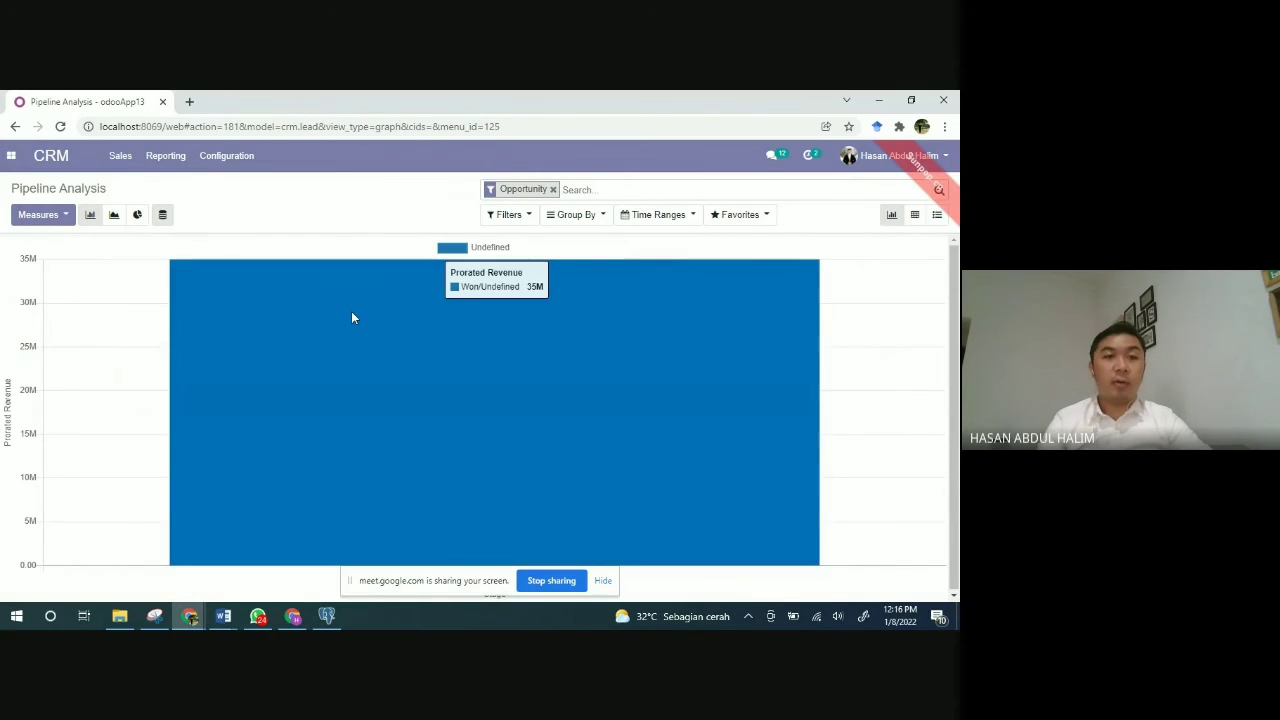
{"action": "left_click", "coordinate": [137, 215]}
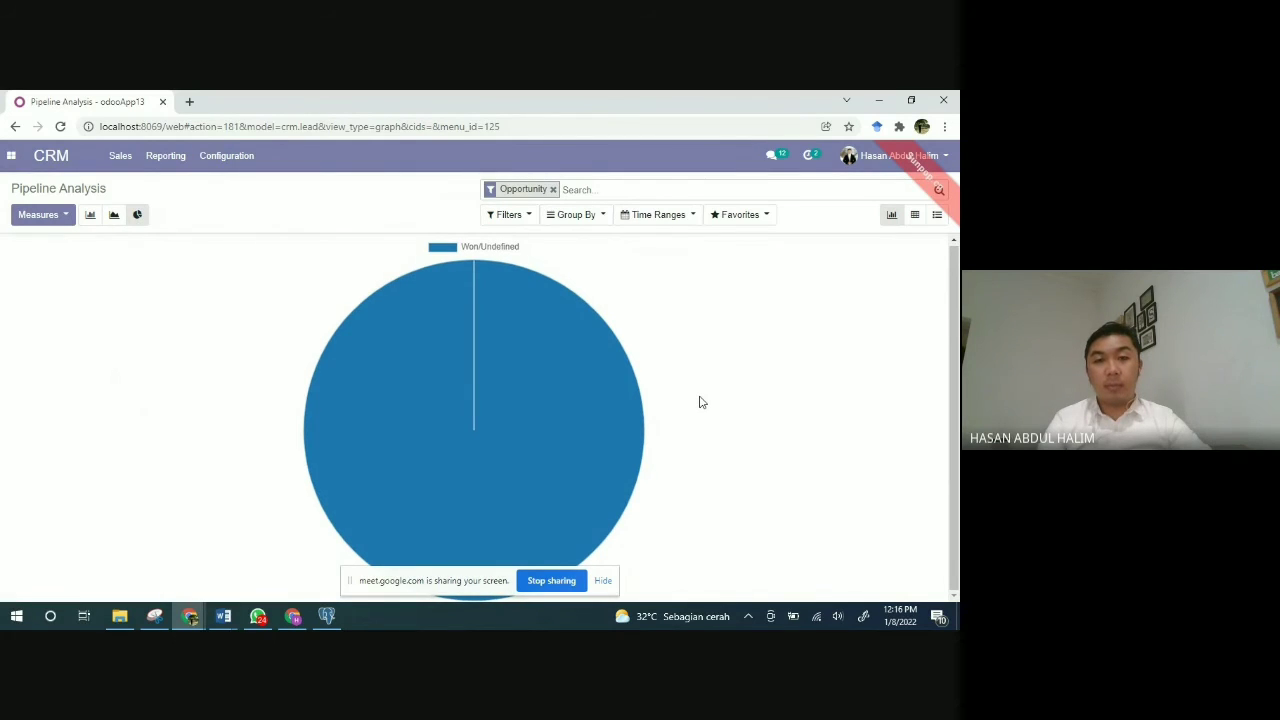
{"action": "mouse_move", "coordinate": [572, 365]}
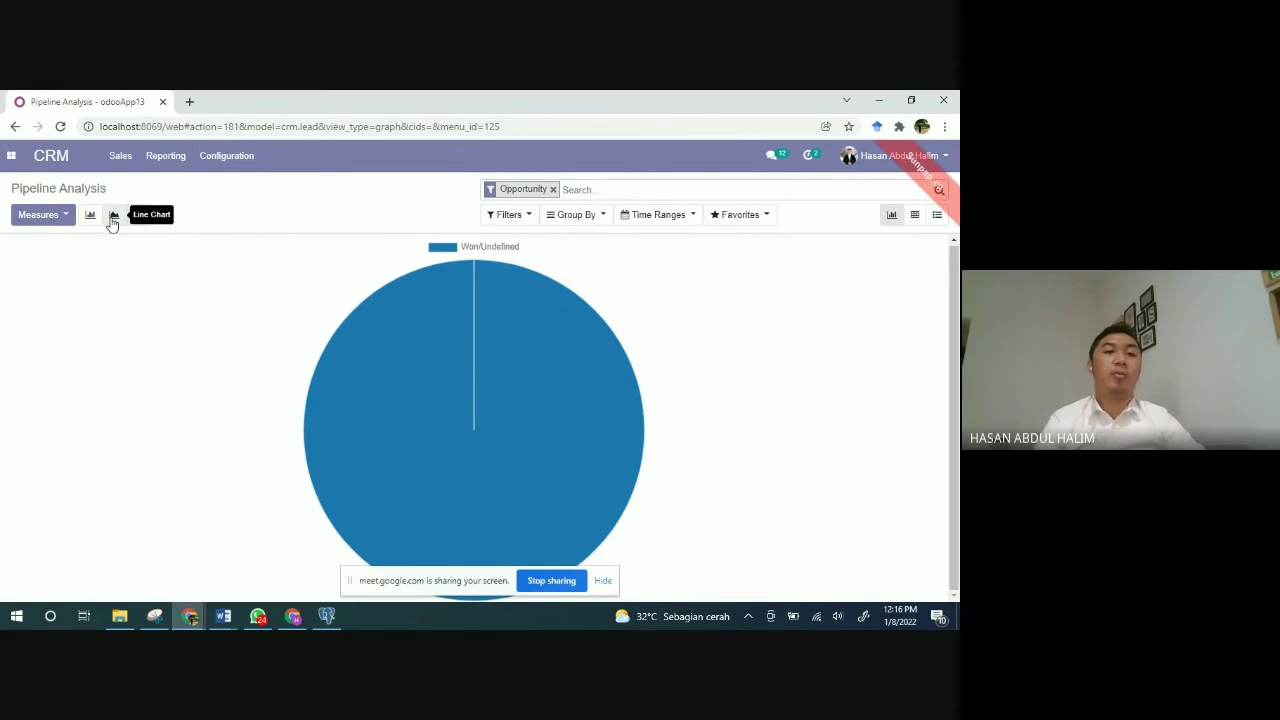
{"action": "left_click", "coordinate": [210, 163]}
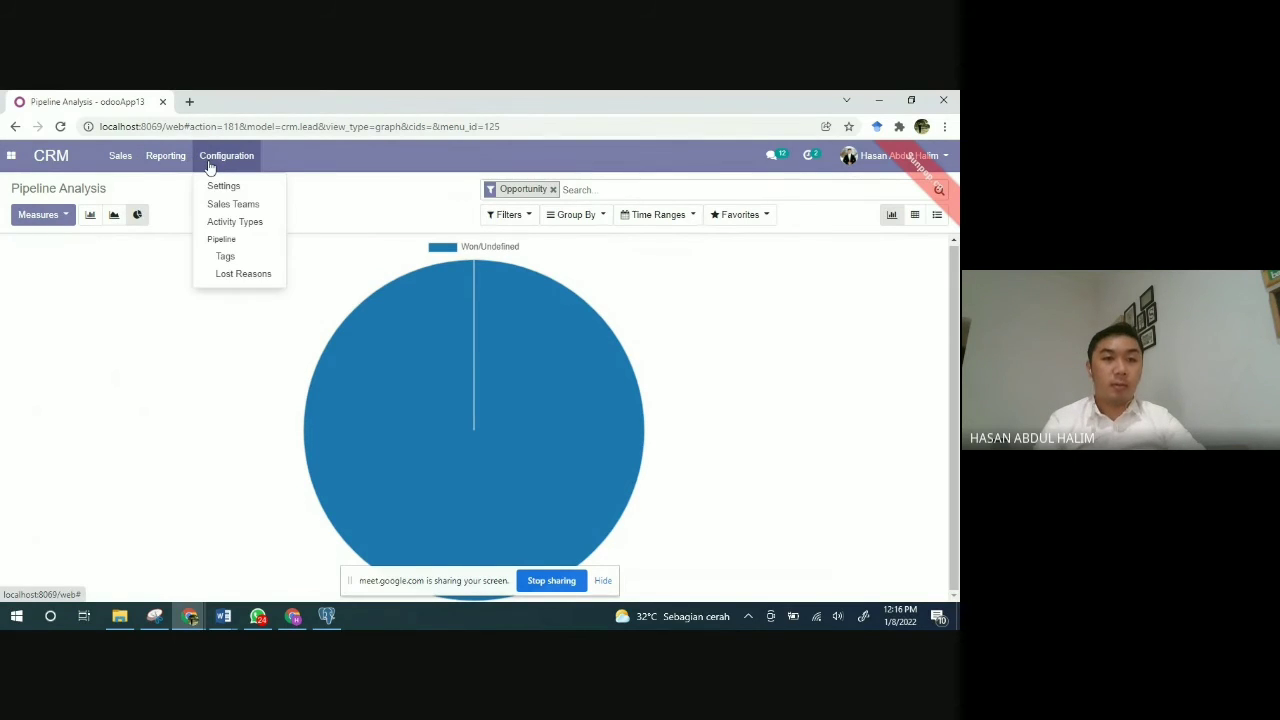
{"action": "mouse_move", "coordinate": [170, 168]}
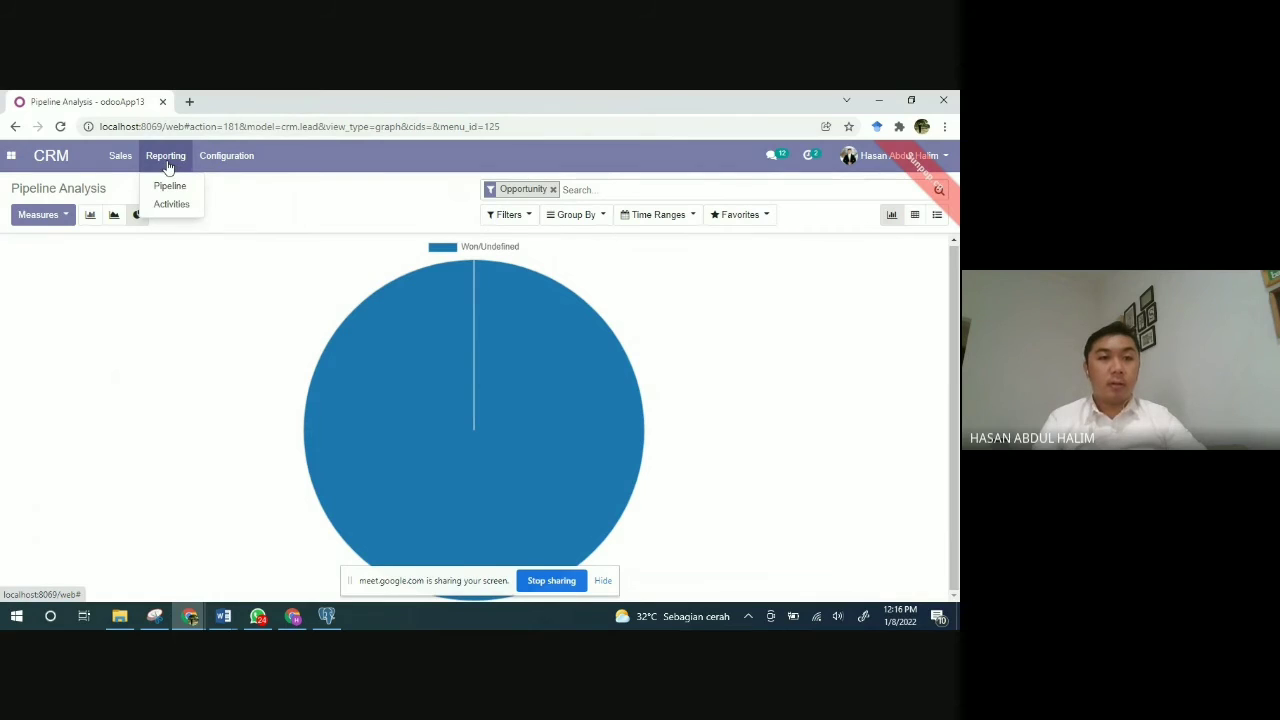
{"action": "left_click", "coordinate": [168, 204]}
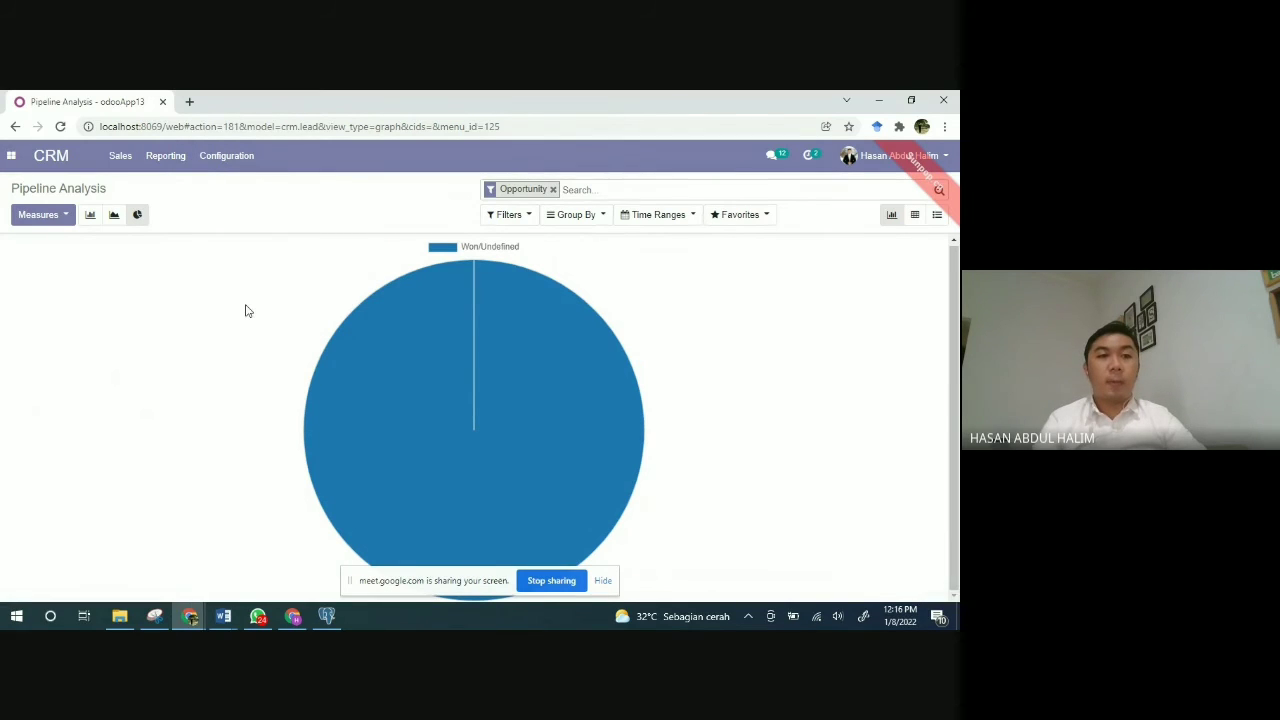
{"action": "left_click", "coordinate": [163, 158]}
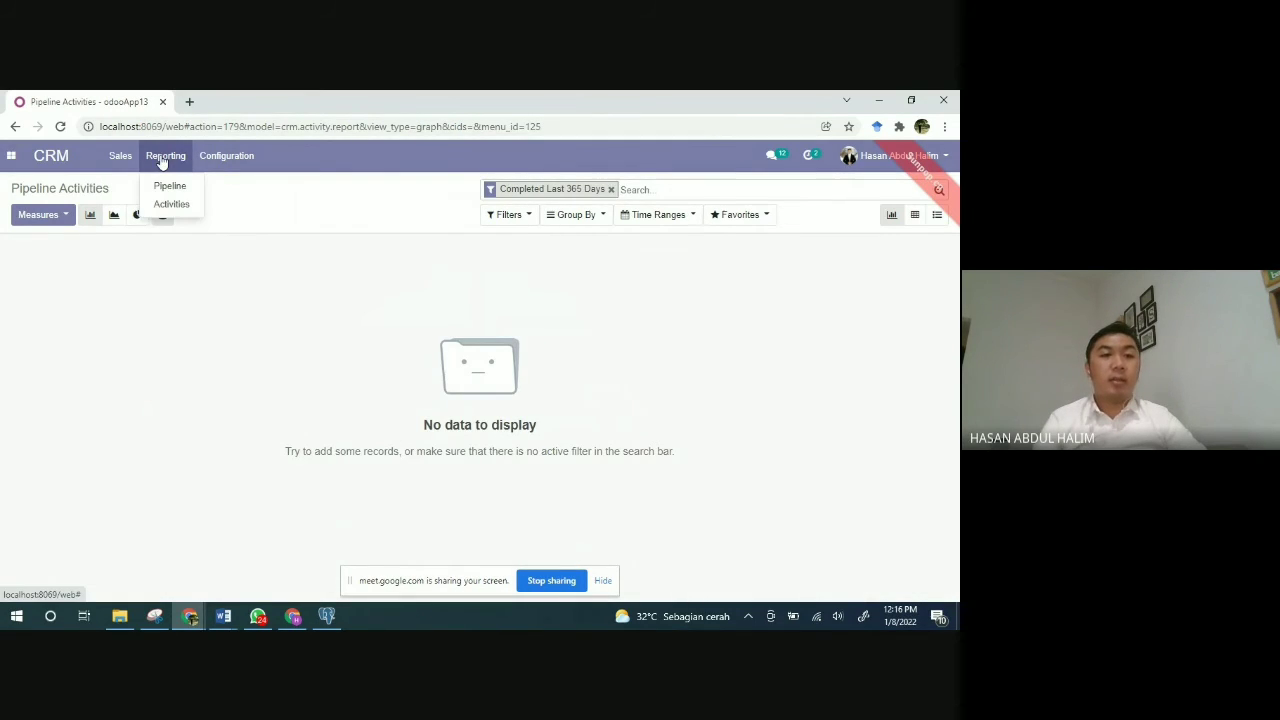
Step: Browse the CRM Customers list and the Team Pipelines overview
{"action": "left_click", "coordinate": [118, 167]}
{"action": "left_click", "coordinate": [118, 167]}
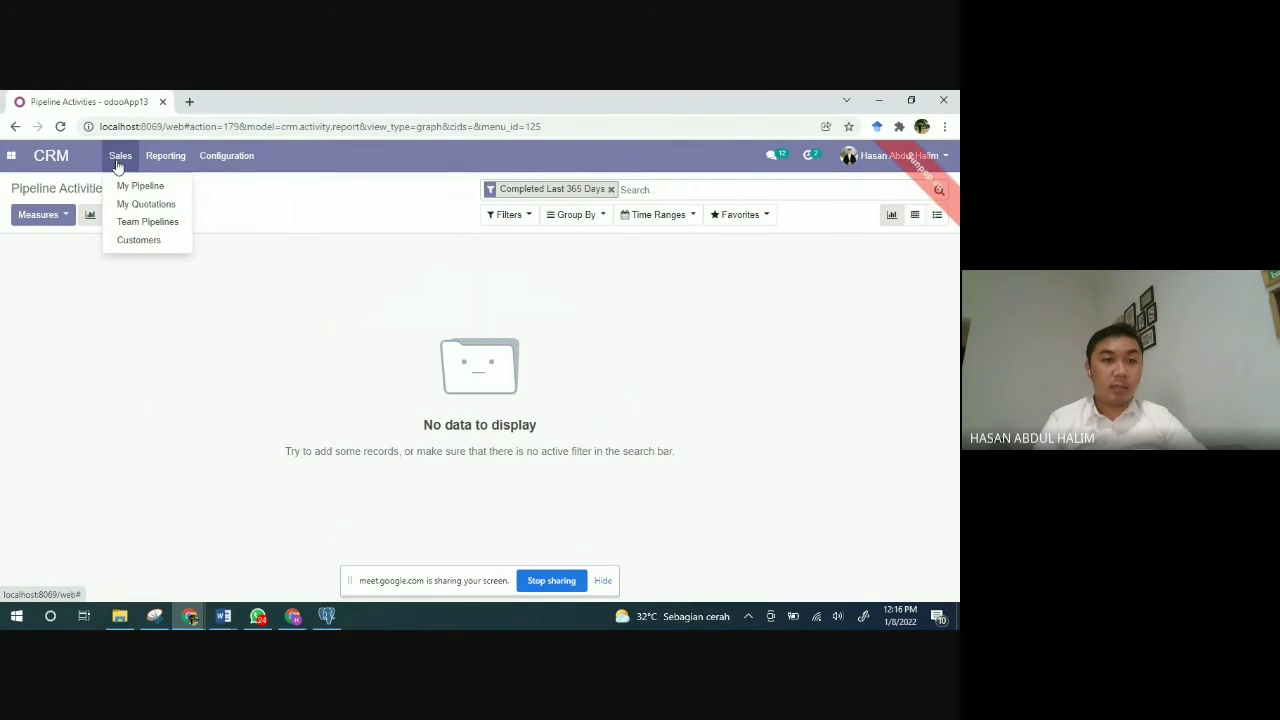
{"action": "left_click", "coordinate": [133, 244]}
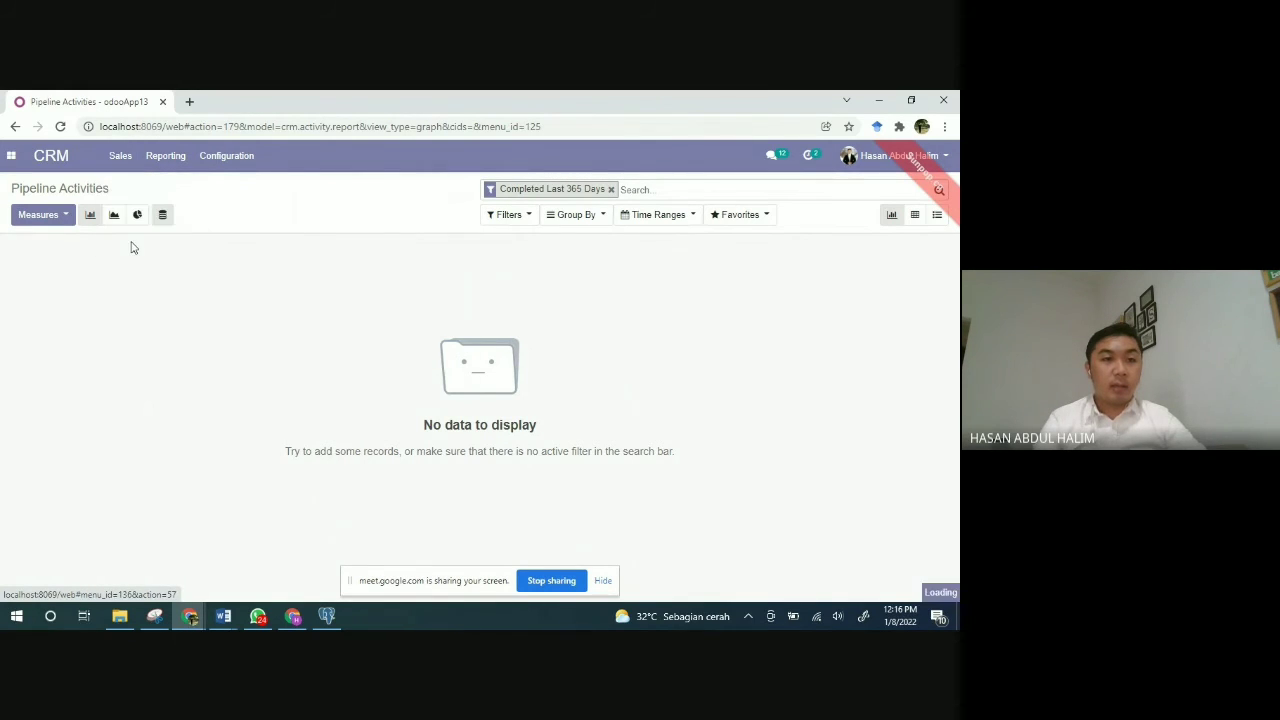
{"action": "left_click", "coordinate": [117, 155]}
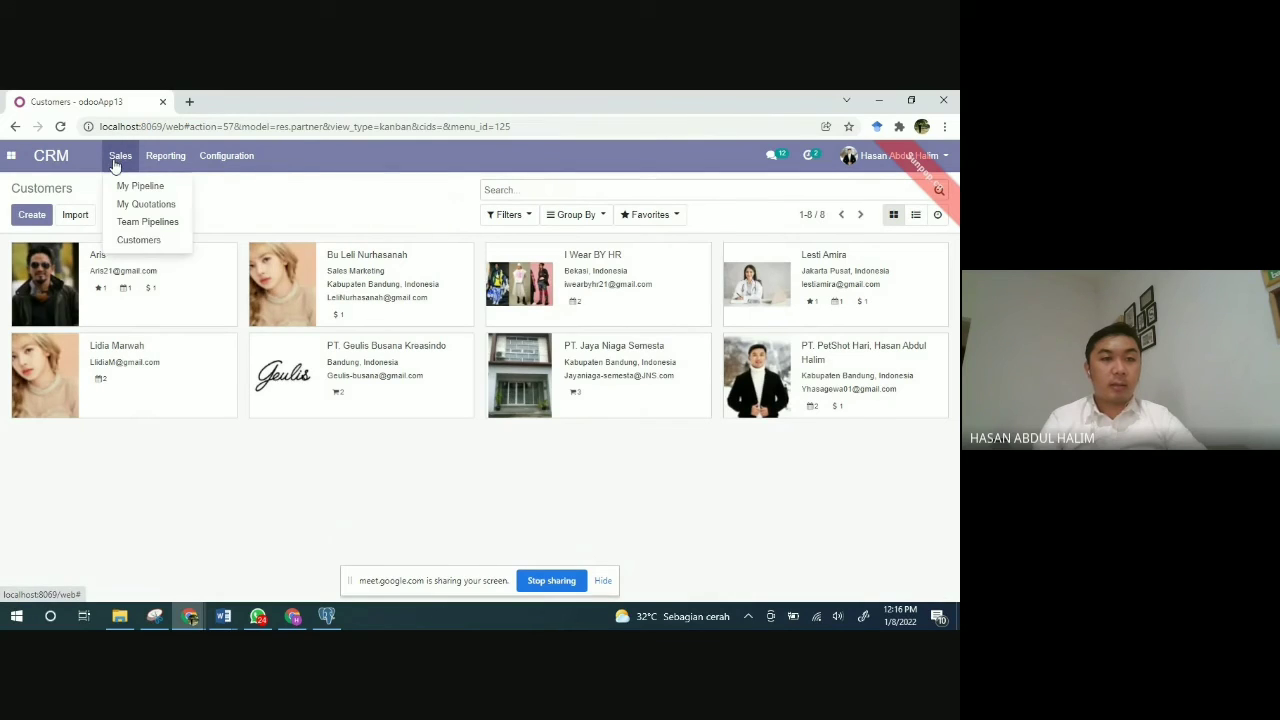
{"action": "left_click", "coordinate": [128, 234]}
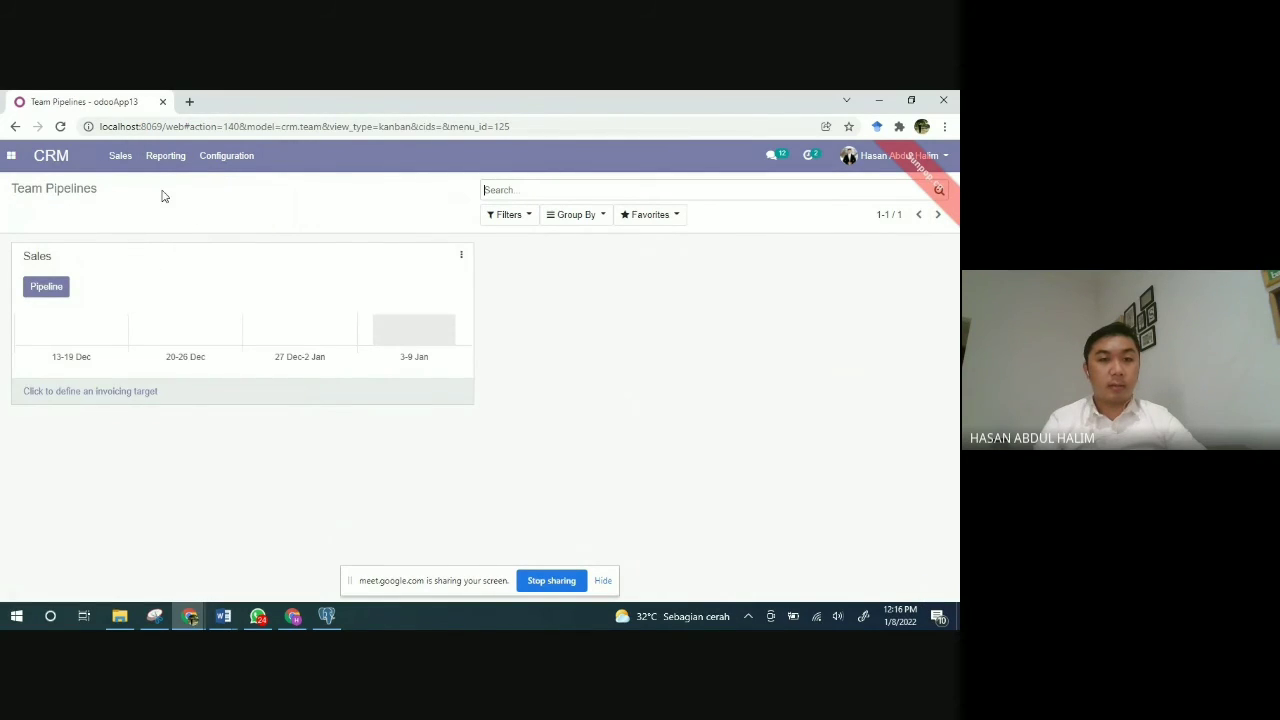
Step: Check the Activities and Pipeline reports, then return to My Pipeline
{"action": "left_click", "coordinate": [119, 157]}
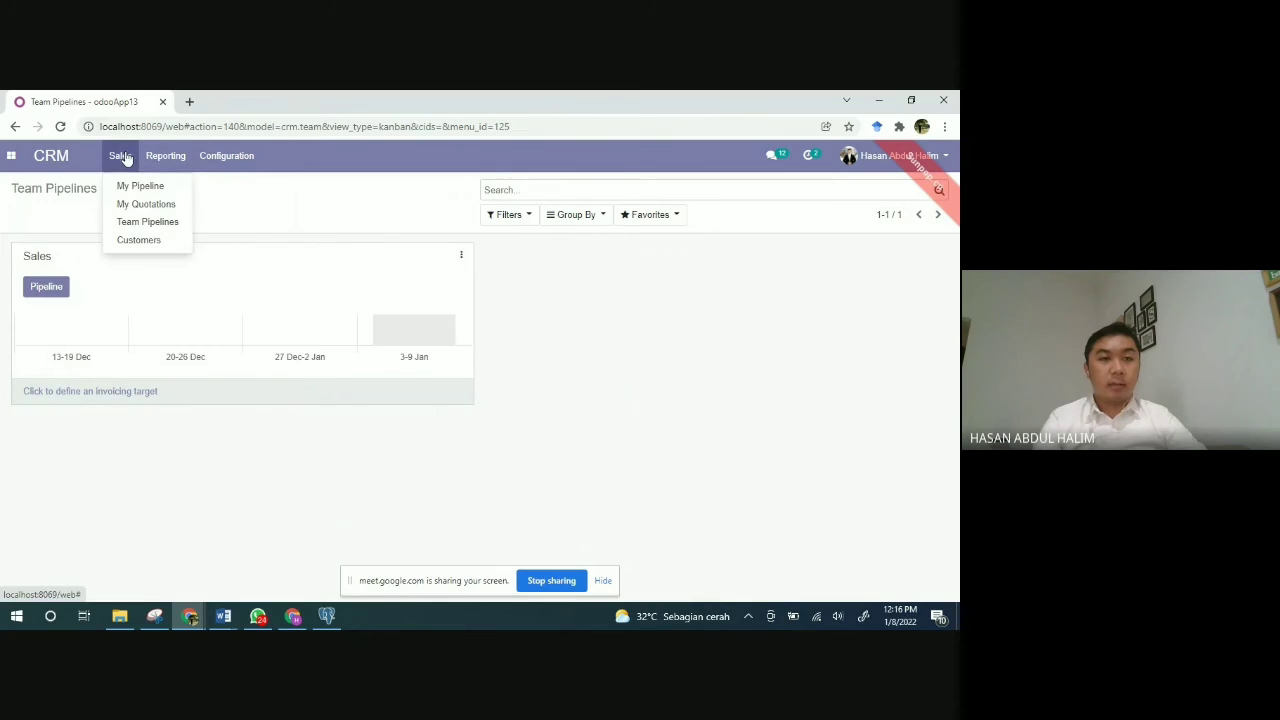
{"action": "left_click", "coordinate": [165, 155]}
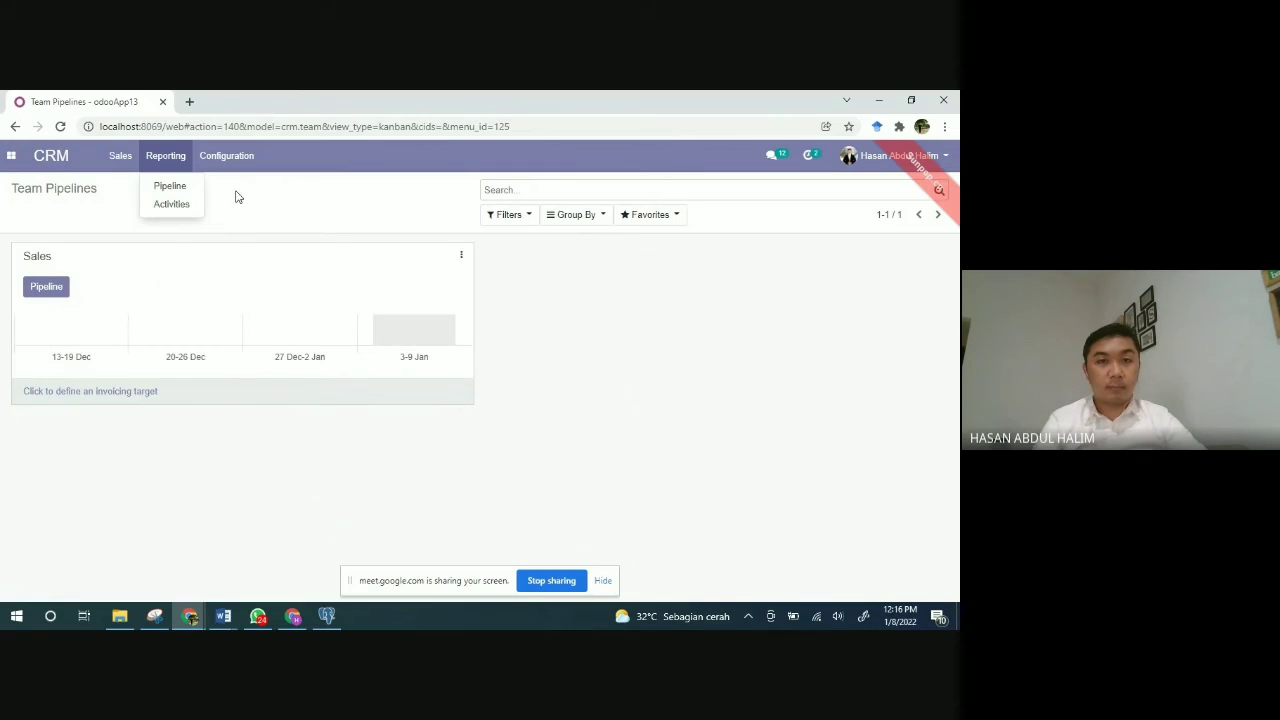
{"action": "left_click", "coordinate": [171, 204]}
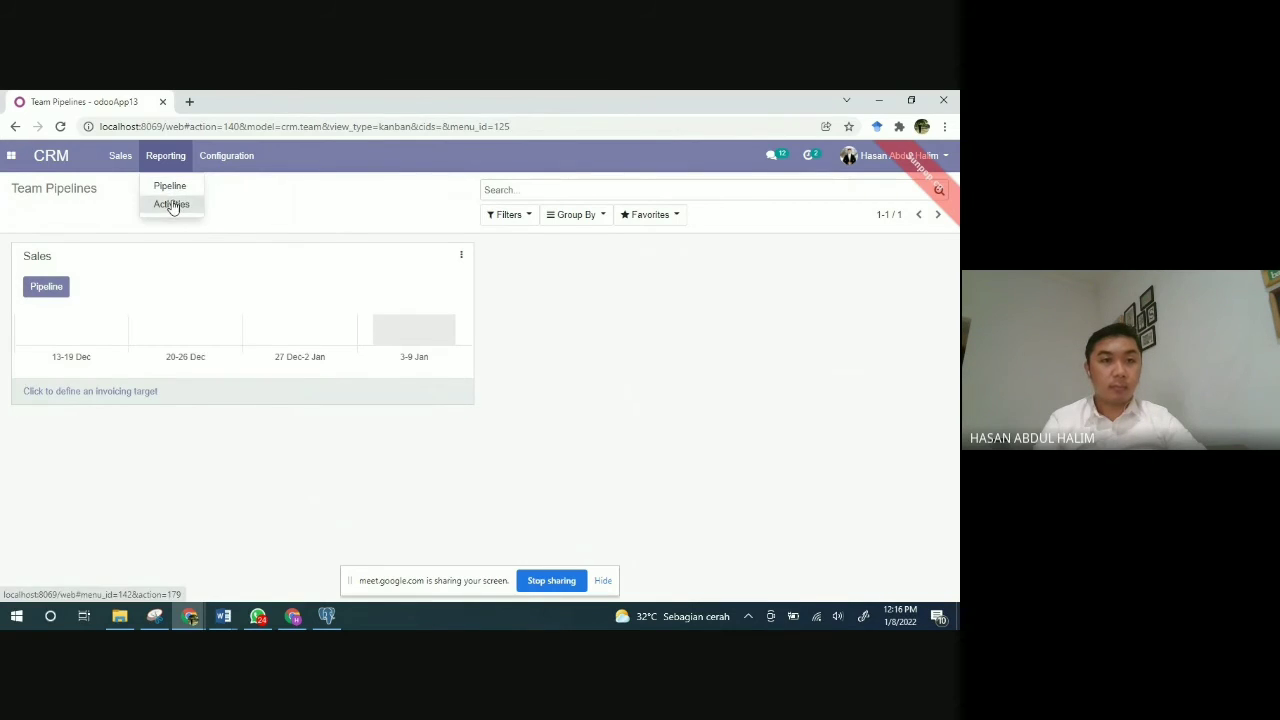
{"action": "left_click", "coordinate": [167, 158]}
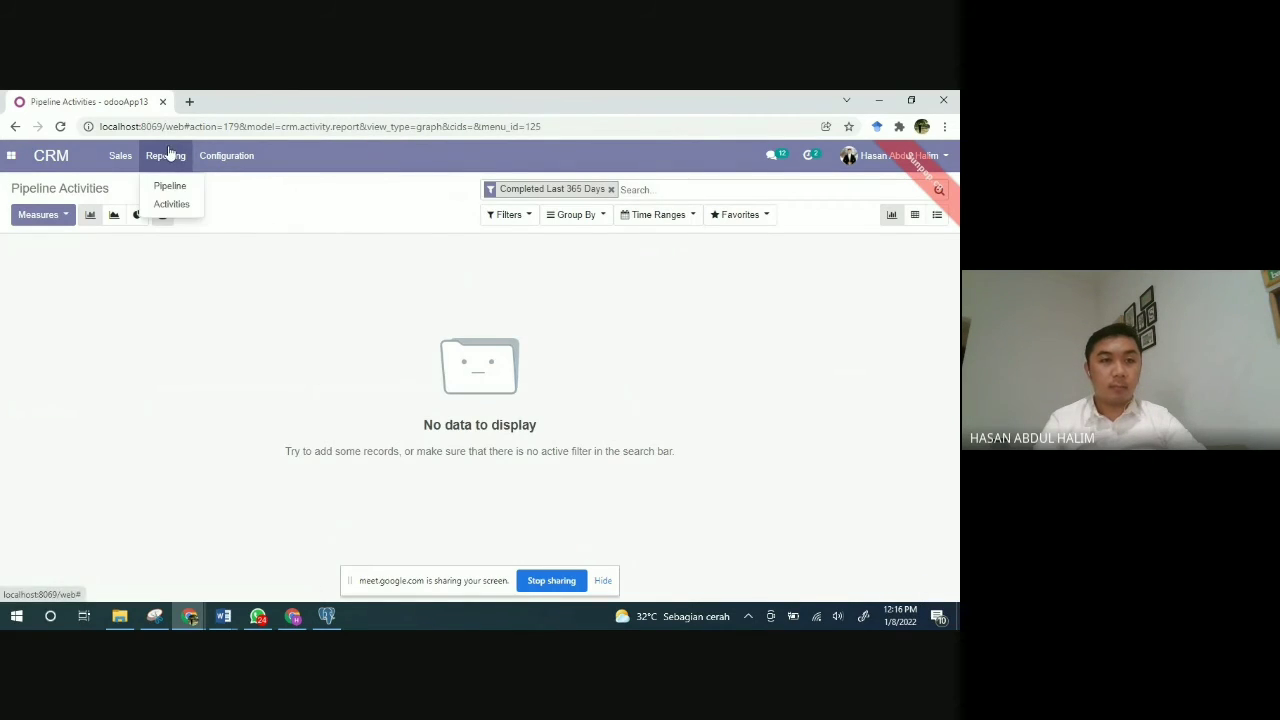
{"action": "left_click", "coordinate": [163, 188]}
{"action": "left_click", "coordinate": [121, 160]}
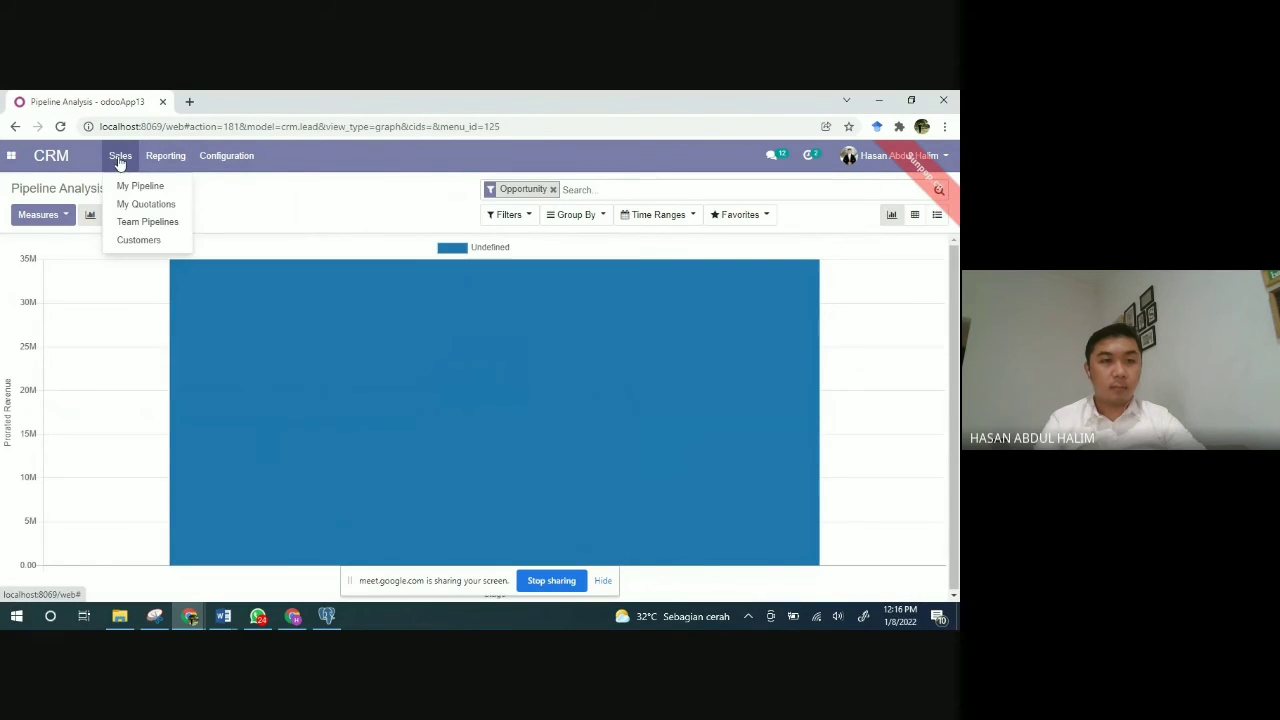
{"action": "left_click", "coordinate": [119, 190]}
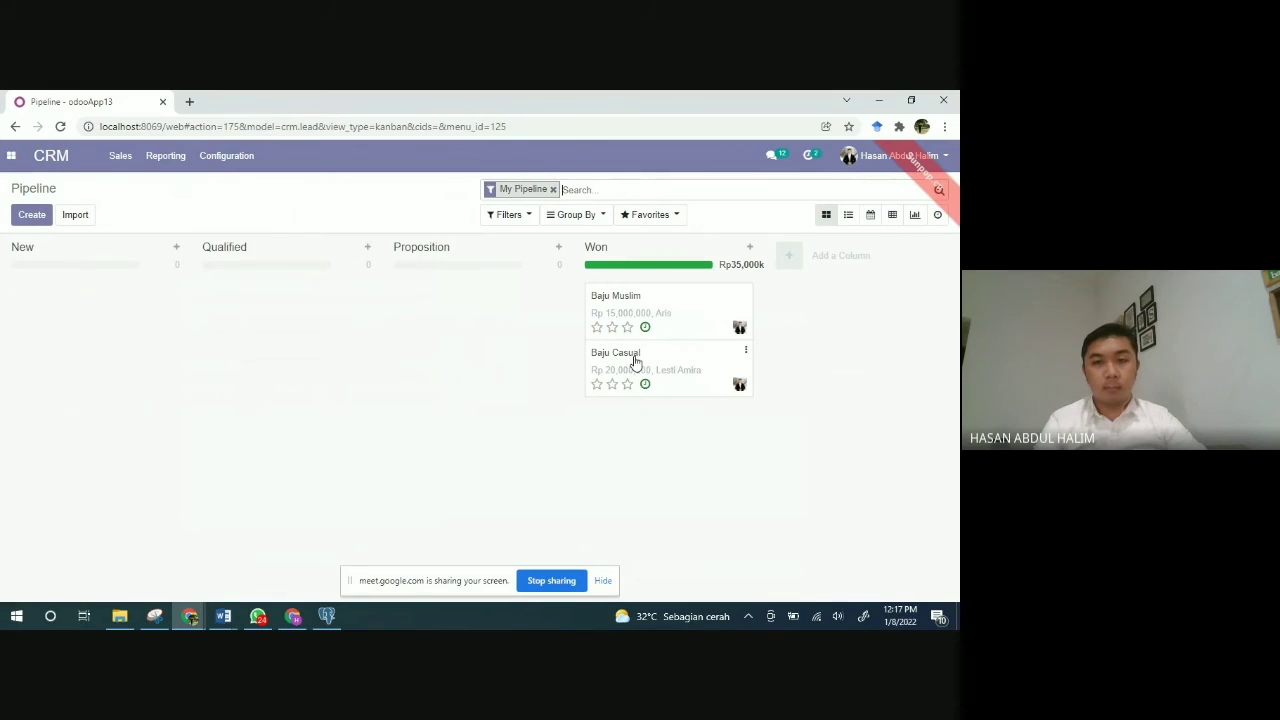
Step: Open the won Baju Casual opportunity worth Rp 20,000,000, then the Odoo apps menu
{"action": "left_click", "coordinate": [675, 361]}
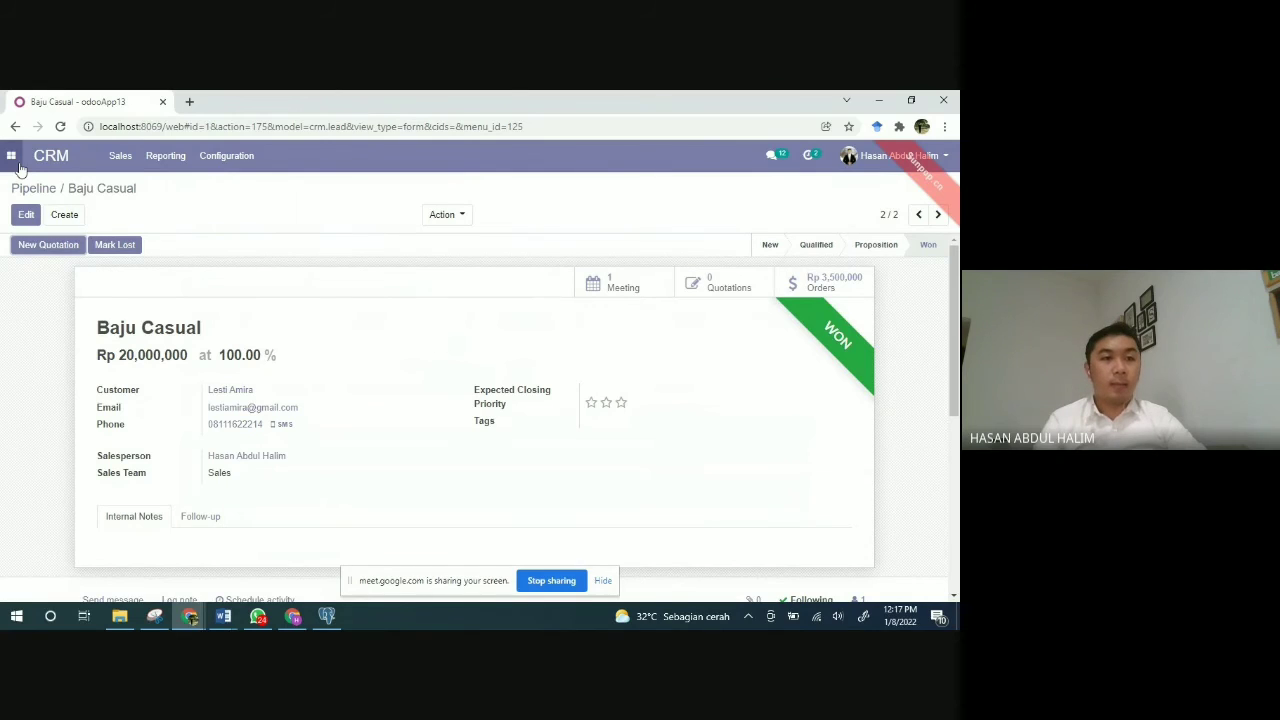
{"action": "left_click", "coordinate": [12, 156]}
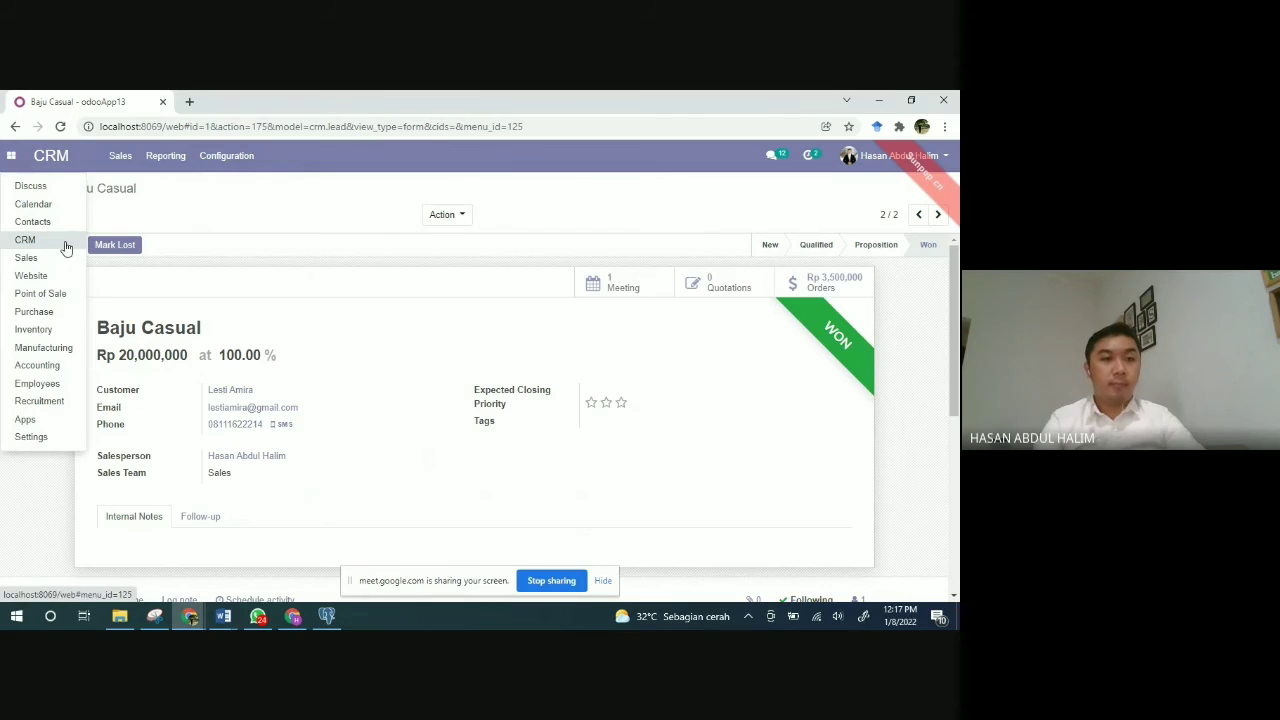
Step: Switch to the Inventory app and open Operations > Transfers, showing nine done transfers
{"action": "left_click", "coordinate": [34, 330]}
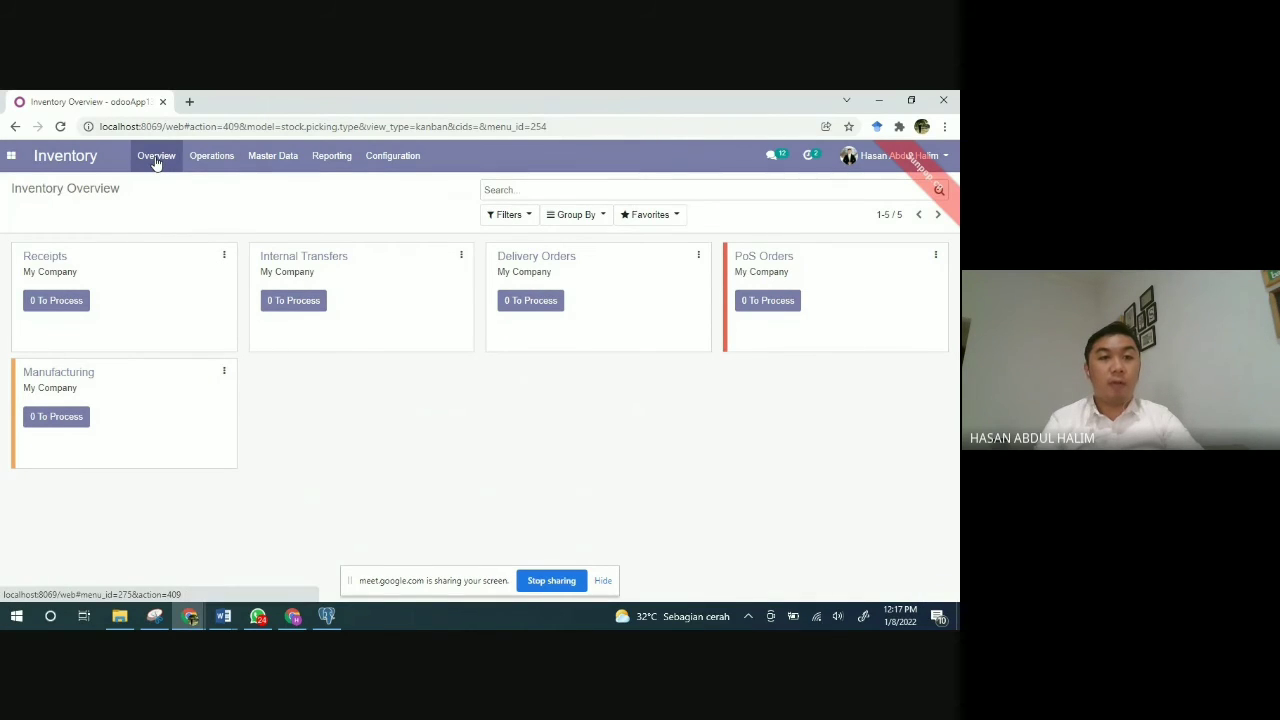
{"action": "left_click", "coordinate": [219, 158]}
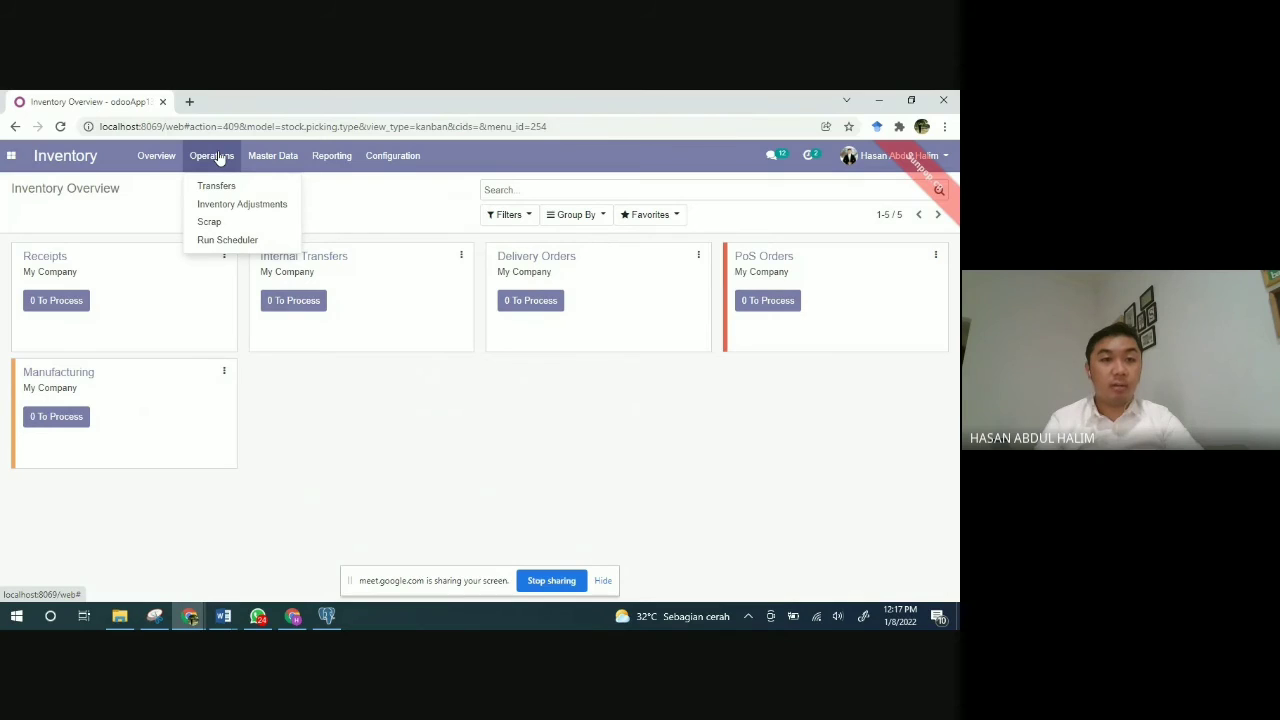
{"action": "mouse_move", "coordinate": [266, 167]}
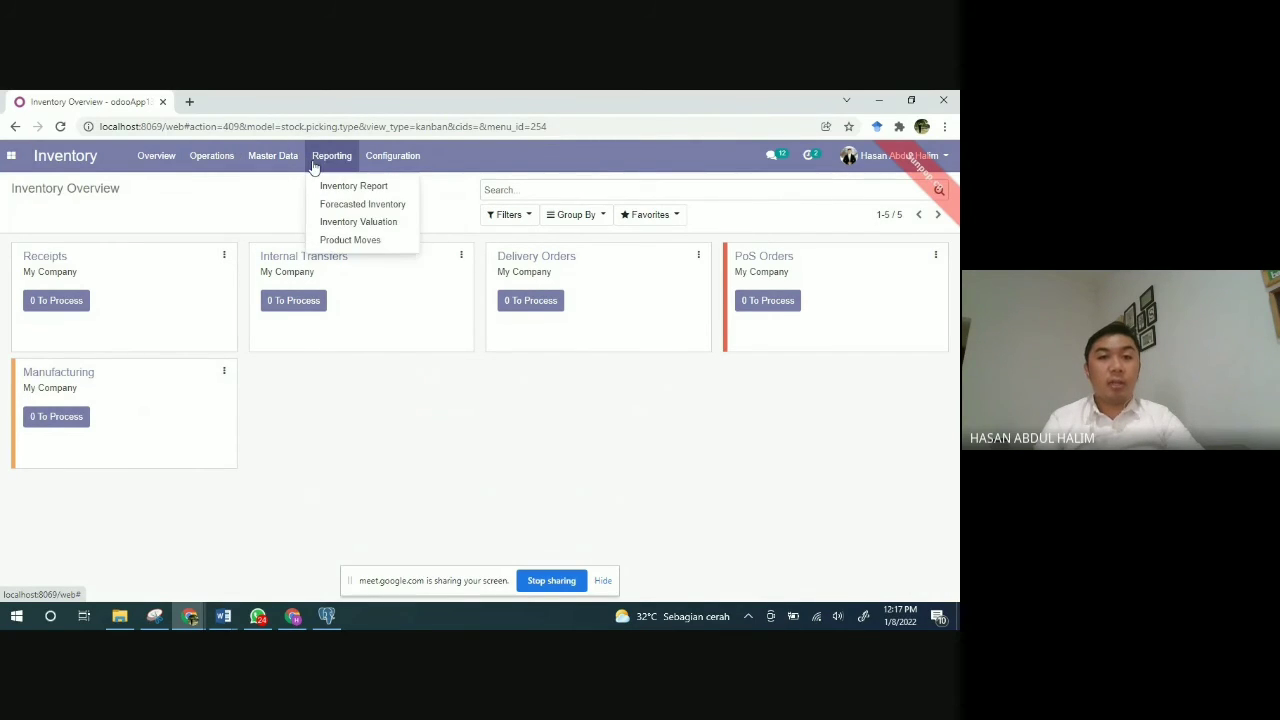
{"action": "mouse_move", "coordinate": [380, 168]}
{"action": "mouse_move", "coordinate": [214, 164]}
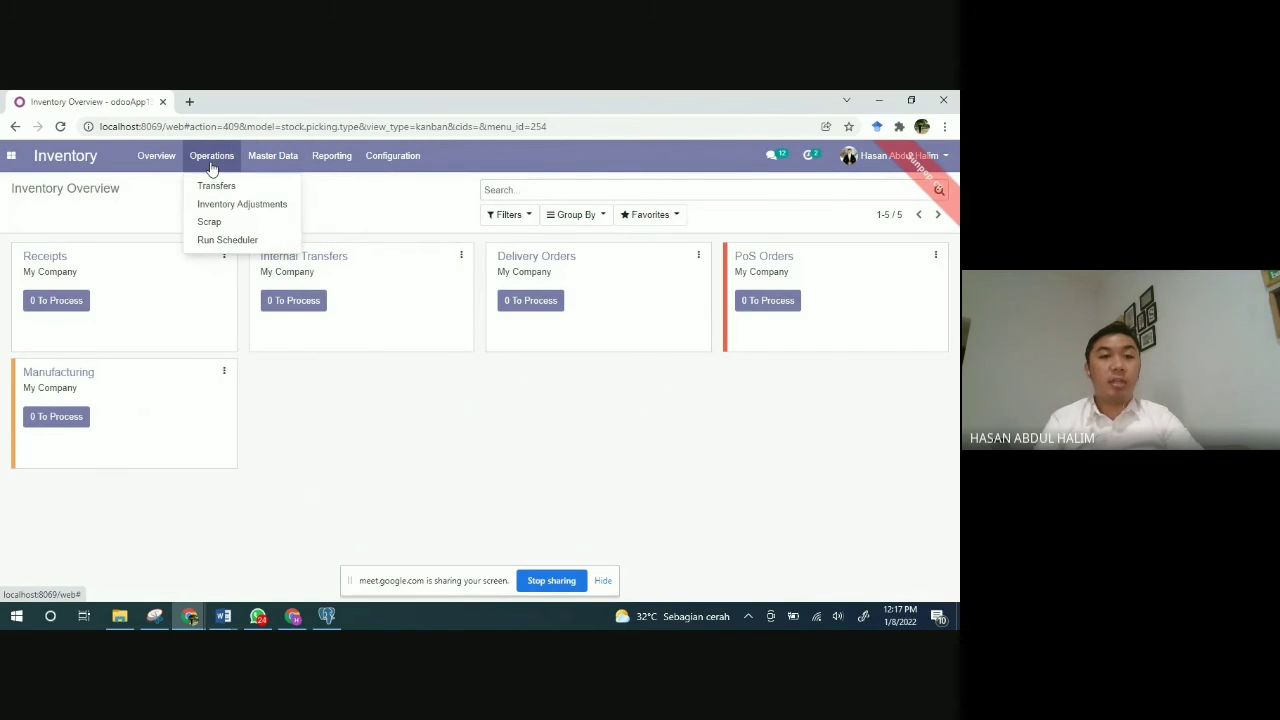
{"action": "left_click", "coordinate": [214, 187]}
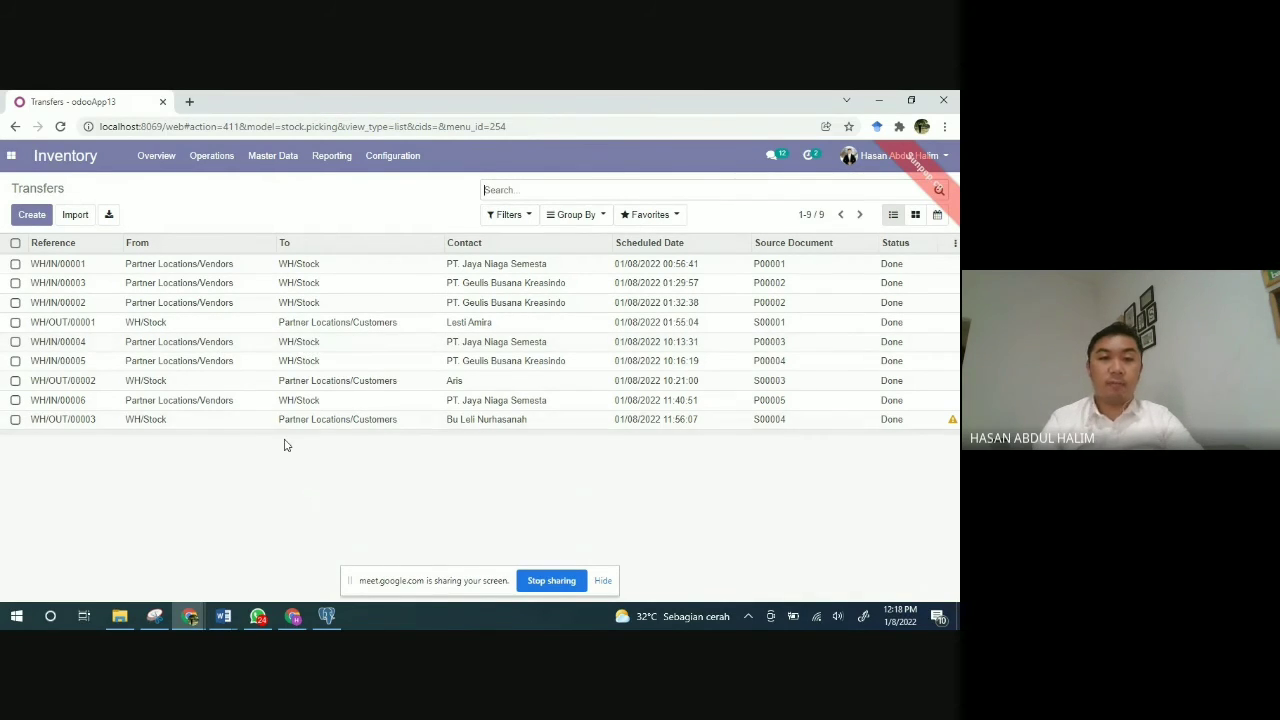
Step: Review receipt WH/IN/00001 (100 m Kain Emboss from P00001), then go back to Transfers
{"action": "left_click", "coordinate": [53, 267]}
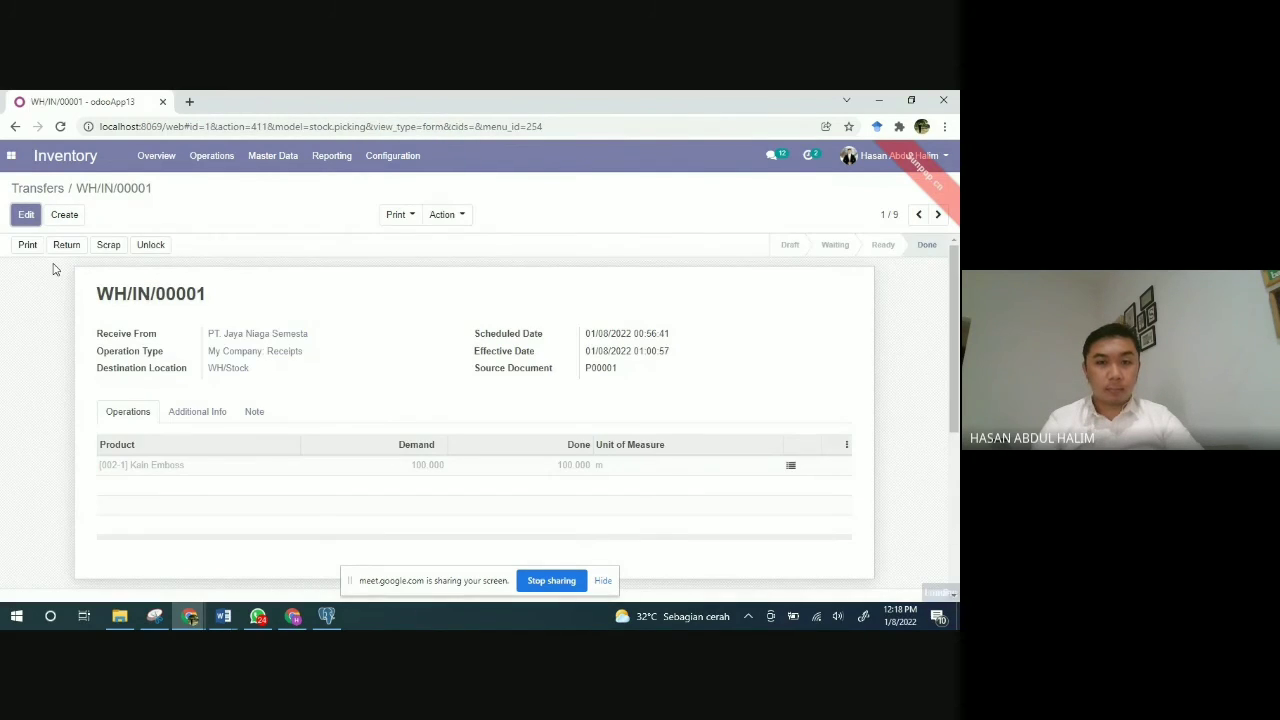
{"action": "scroll", "coordinate": [376, 420], "scroll_direction": "down", "scroll_amount": 5}
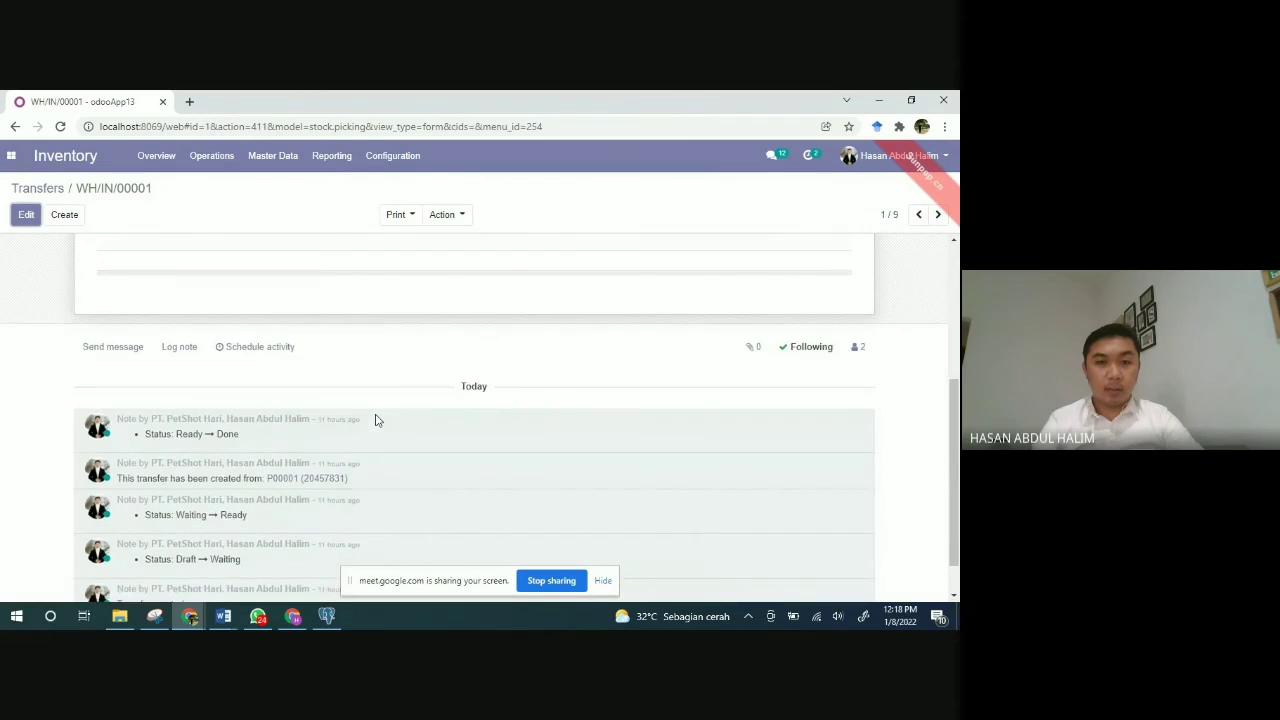
{"action": "scroll", "coordinate": [376, 420], "scroll_direction": "up", "scroll_amount": 5}
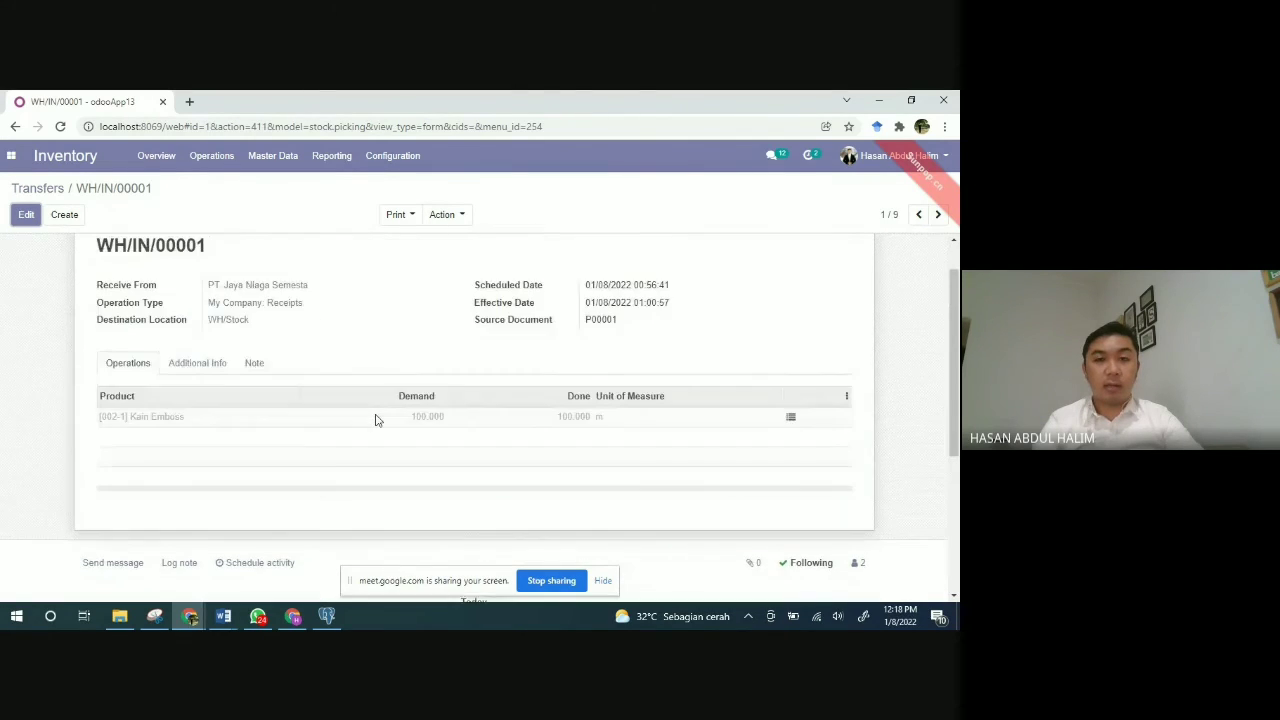
{"action": "scroll", "coordinate": [376, 420], "scroll_direction": "down", "scroll_amount": 6}
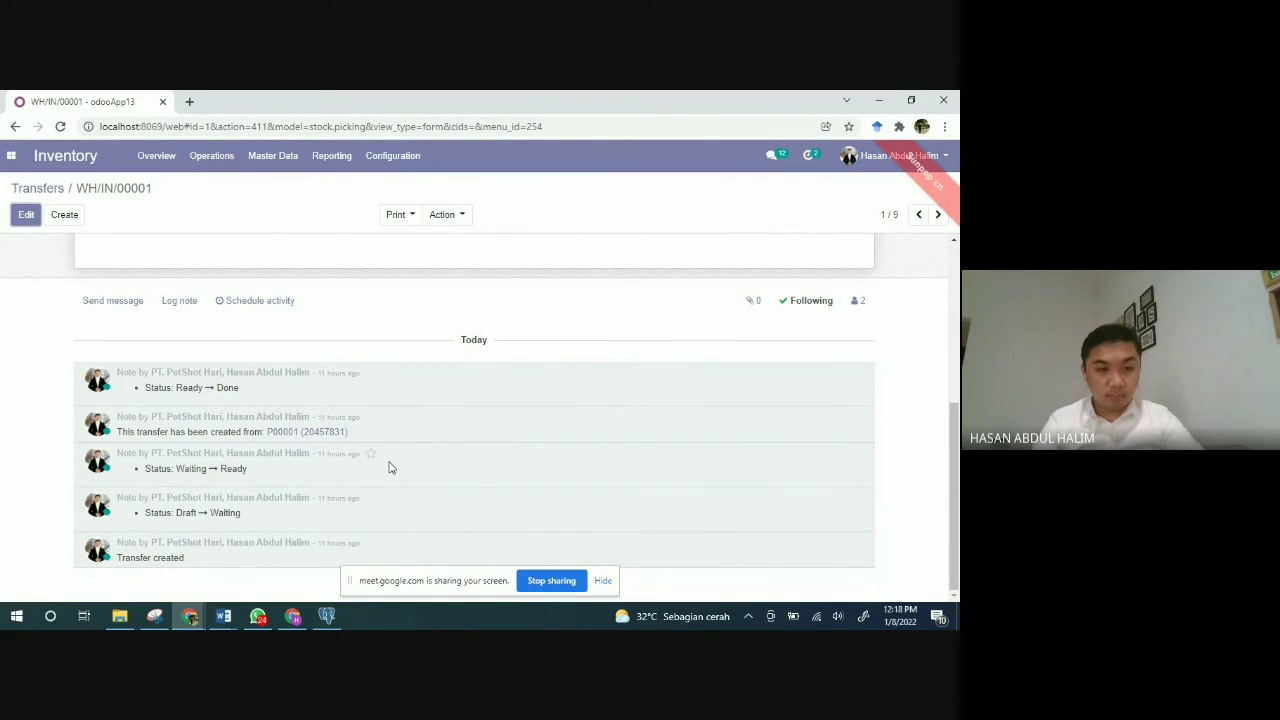
{"action": "scroll", "coordinate": [390, 468], "scroll_direction": "up", "scroll_amount": 3}
{"action": "scroll", "coordinate": [390, 468], "scroll_direction": "up", "scroll_amount": 1}
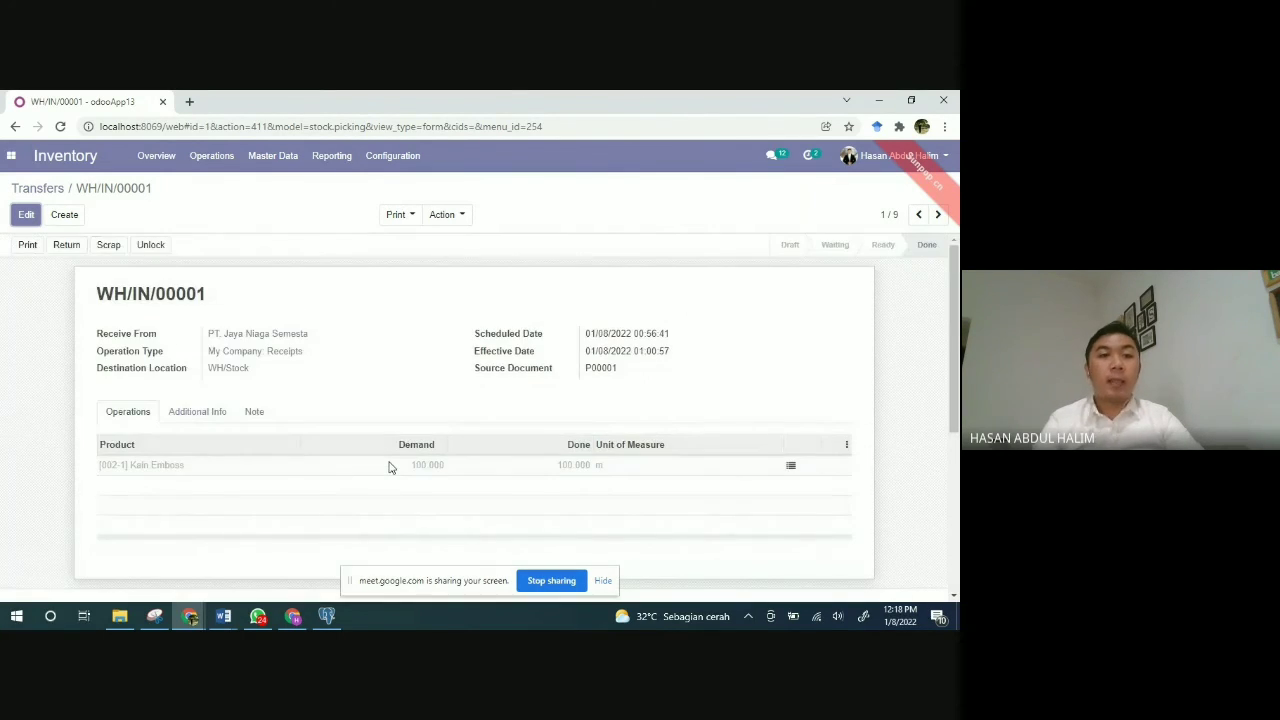
{"action": "left_click", "coordinate": [40, 191]}
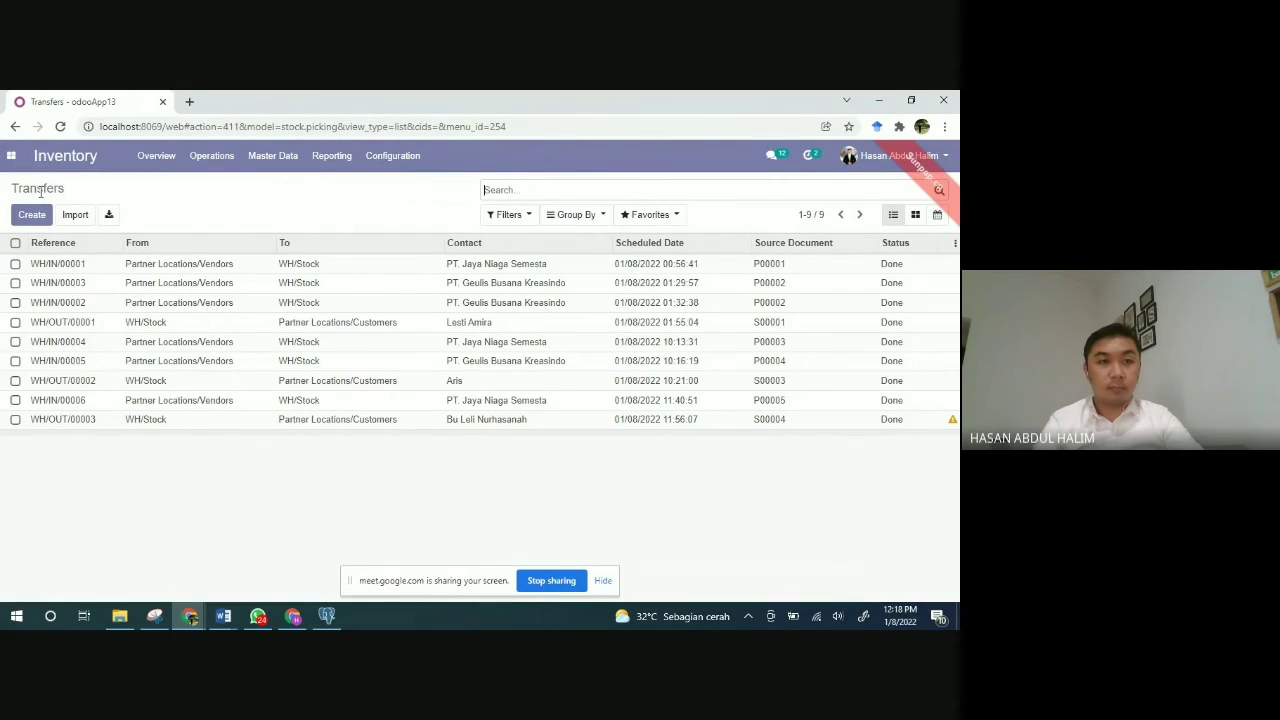
Step: Browse the product catalogue, then the 21-variant Product Variants list with on-hand quantities
{"action": "left_click", "coordinate": [273, 155]}
{"action": "left_click", "coordinate": [276, 187]}
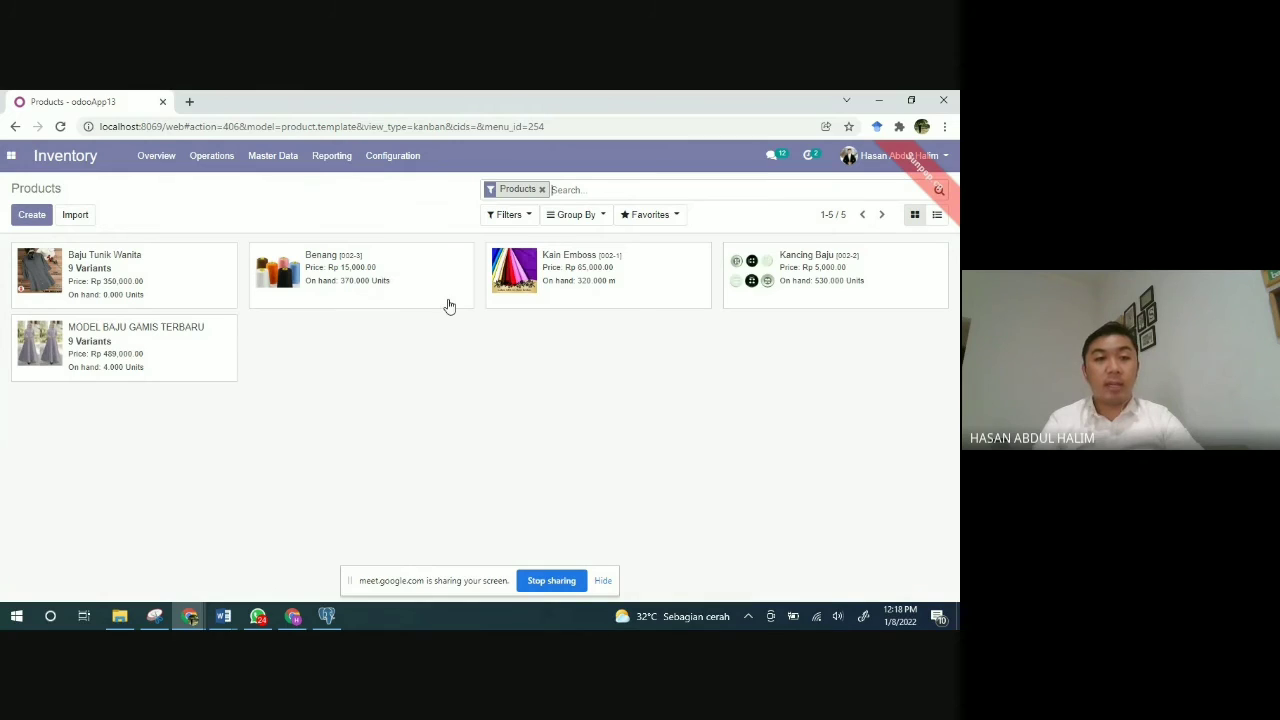
{"action": "left_click", "coordinate": [277, 163]}
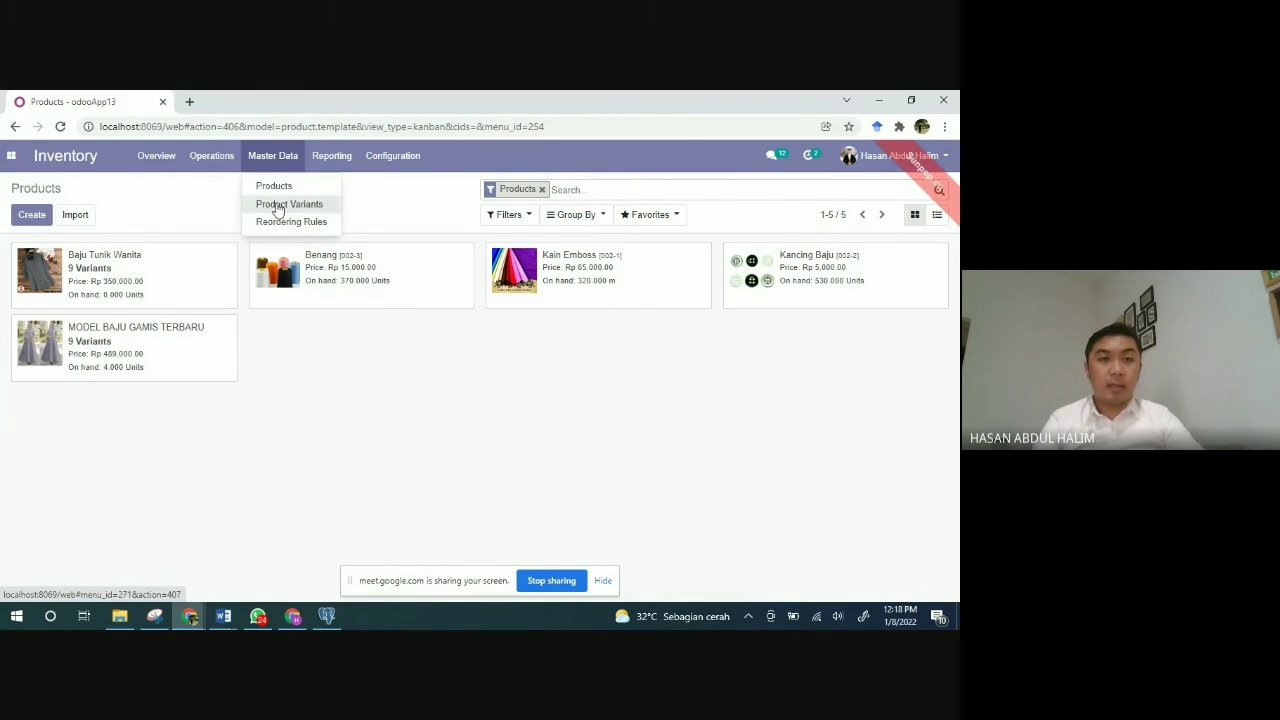
{"action": "left_click", "coordinate": [278, 206]}
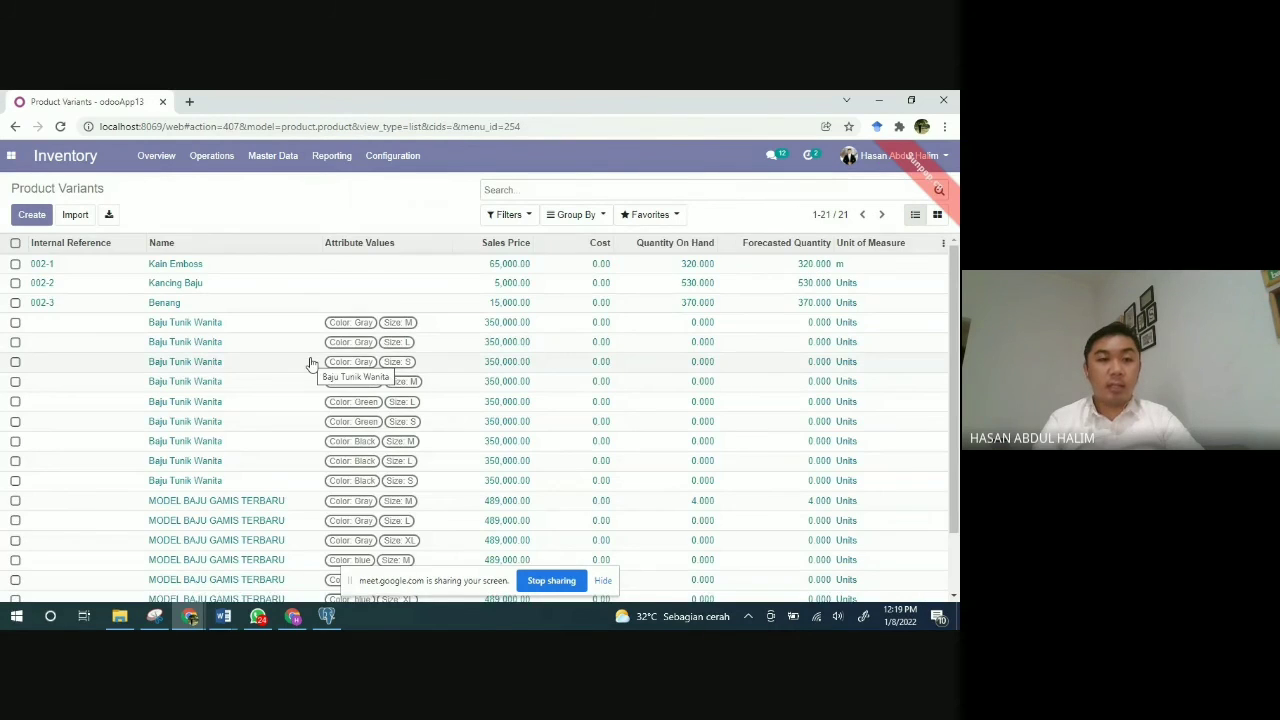
{"action": "scroll", "coordinate": [308, 358], "scroll_direction": "down", "scroll_amount": 1}
{"action": "scroll", "coordinate": [310, 363], "scroll_direction": "up", "scroll_amount": 1}
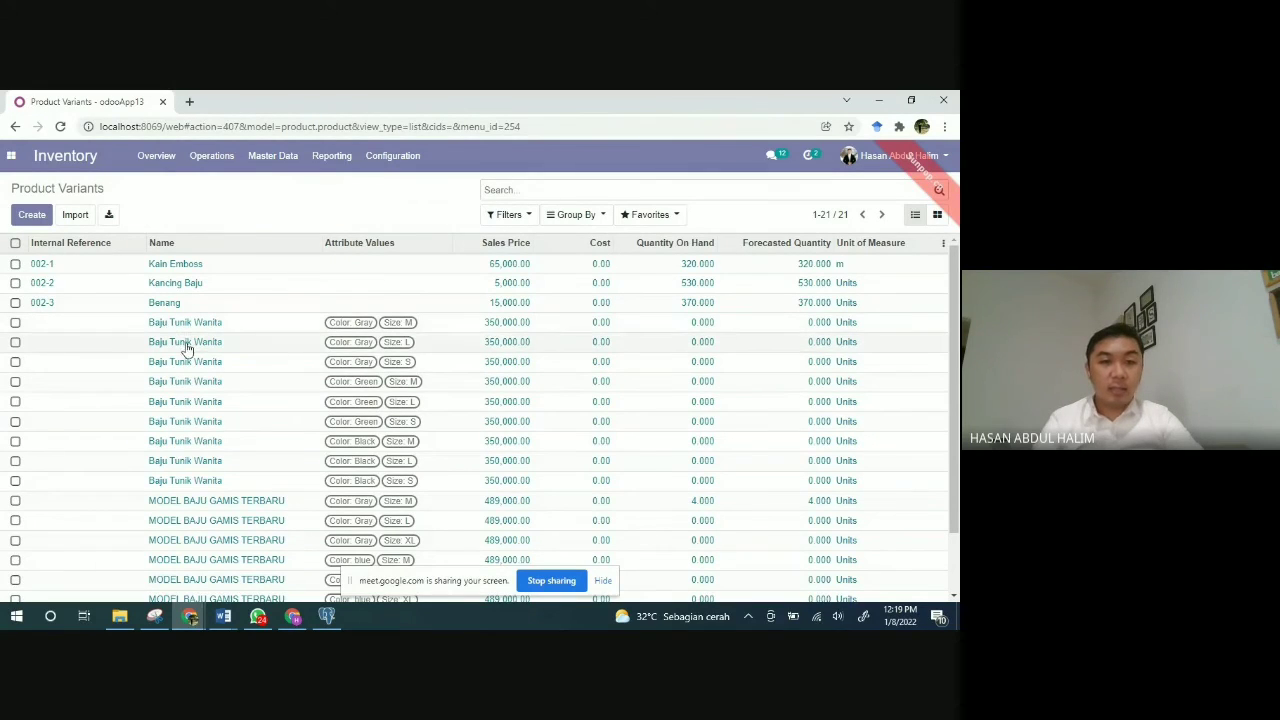
{"action": "scroll", "coordinate": [234, 421], "scroll_direction": "down", "scroll_amount": 1}
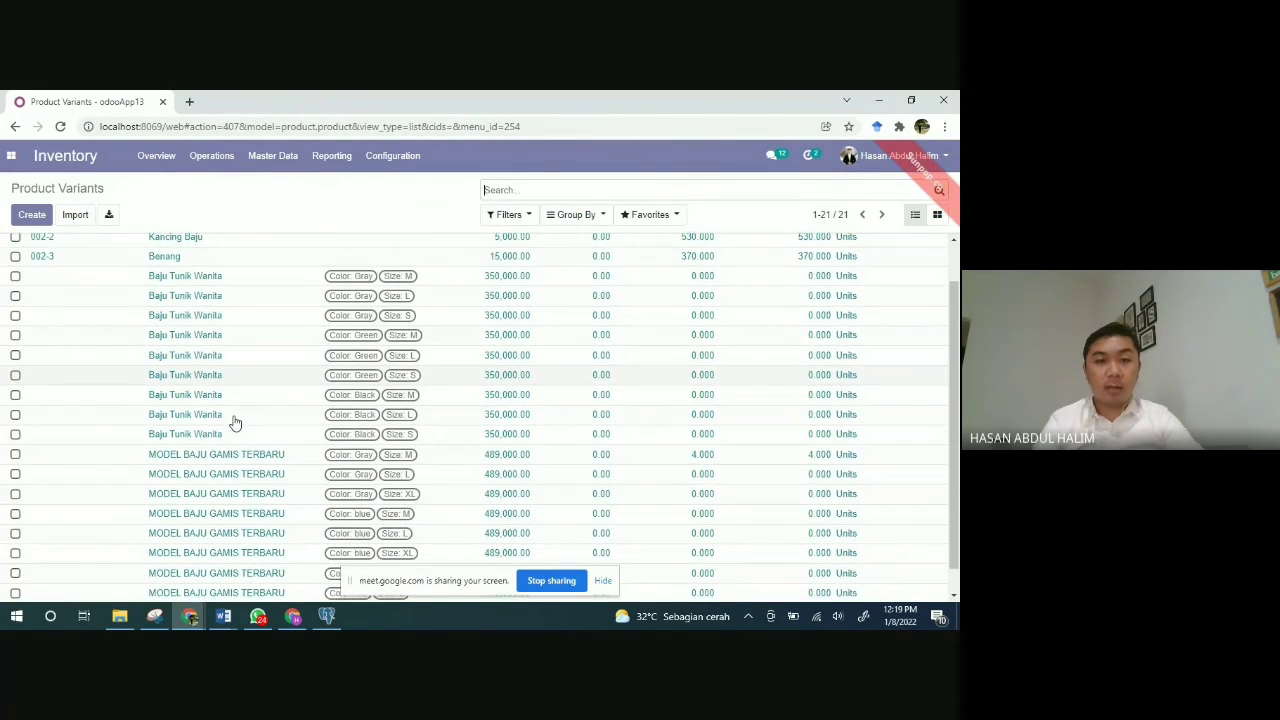
{"action": "scroll", "coordinate": [234, 421], "scroll_direction": "down", "scroll_amount": 1}
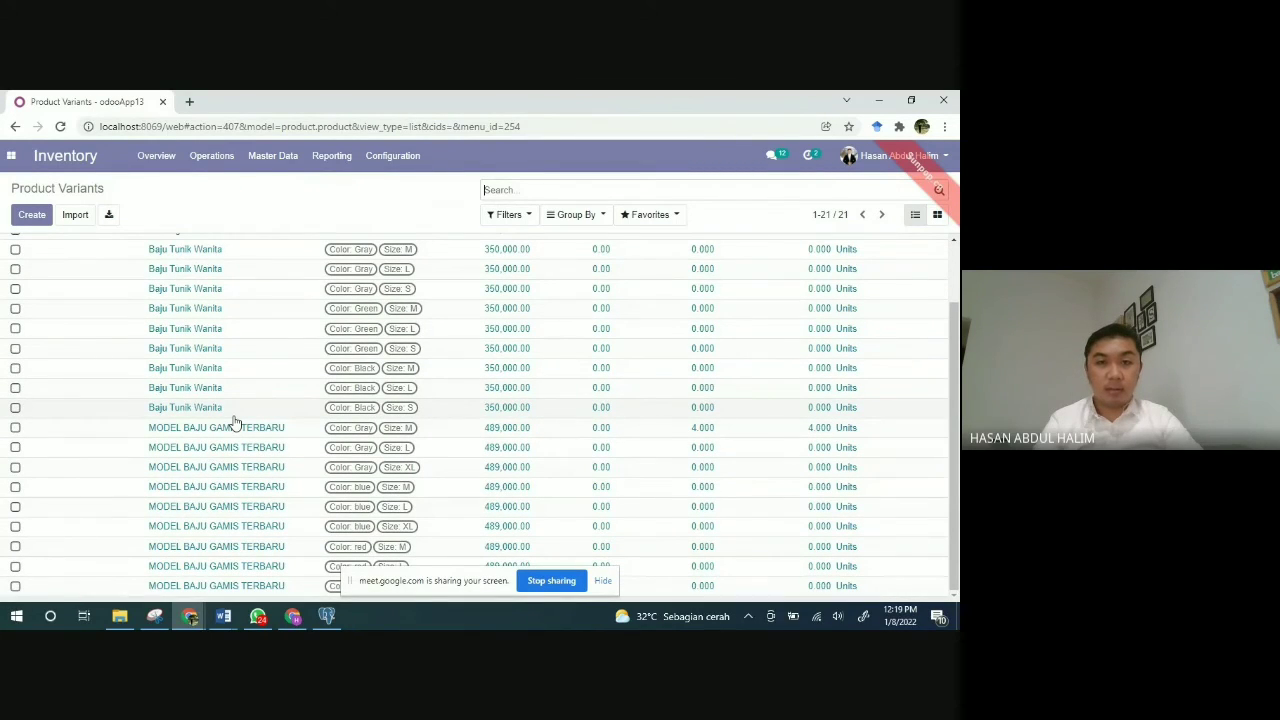
{"action": "scroll", "coordinate": [234, 421], "scroll_direction": "up", "scroll_amount": 2}
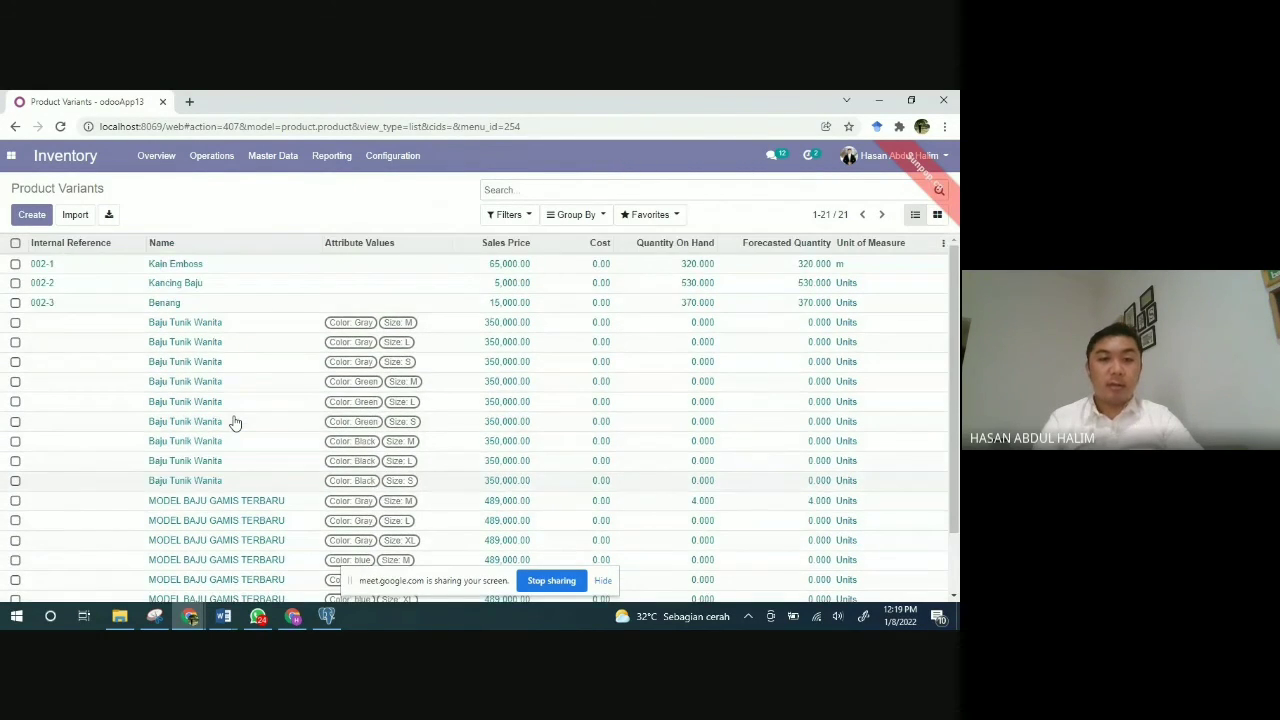
{"action": "left_click", "coordinate": [322, 165]}
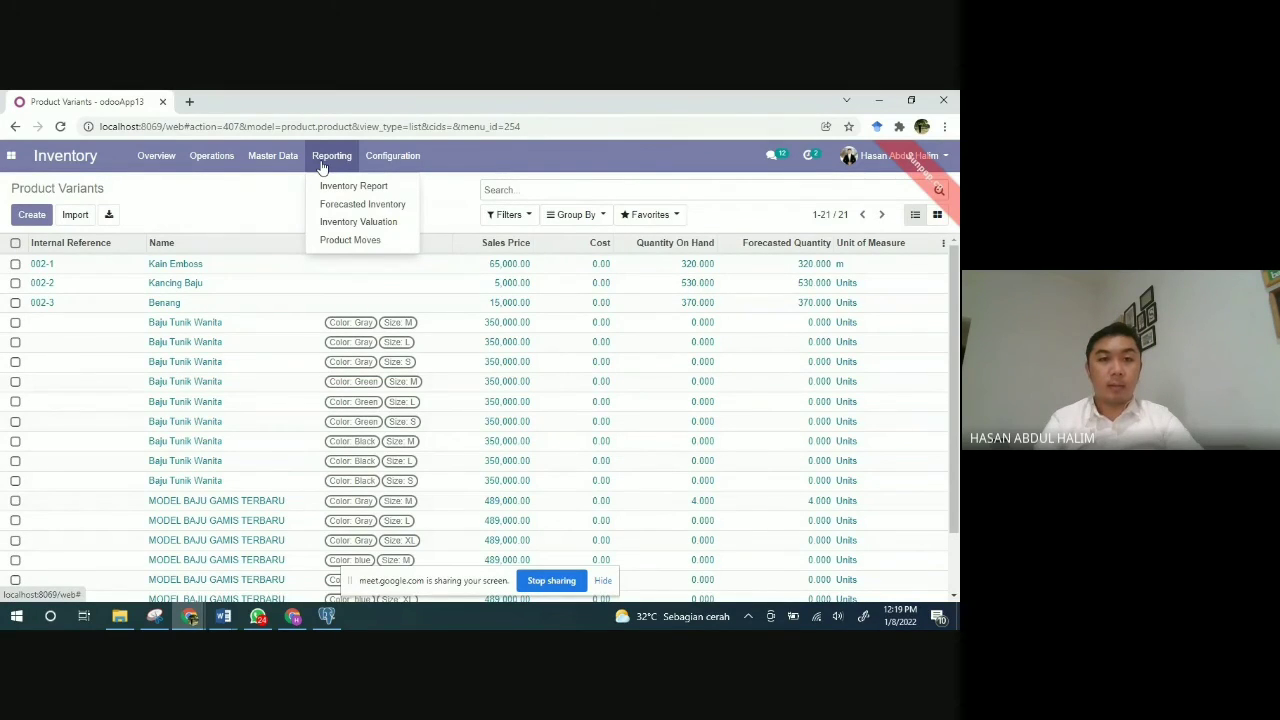
Step: Open the Inventory Report and expand Kain Emboss (320) and Kancing Baju (530) to see locations
{"action": "left_click", "coordinate": [346, 187]}
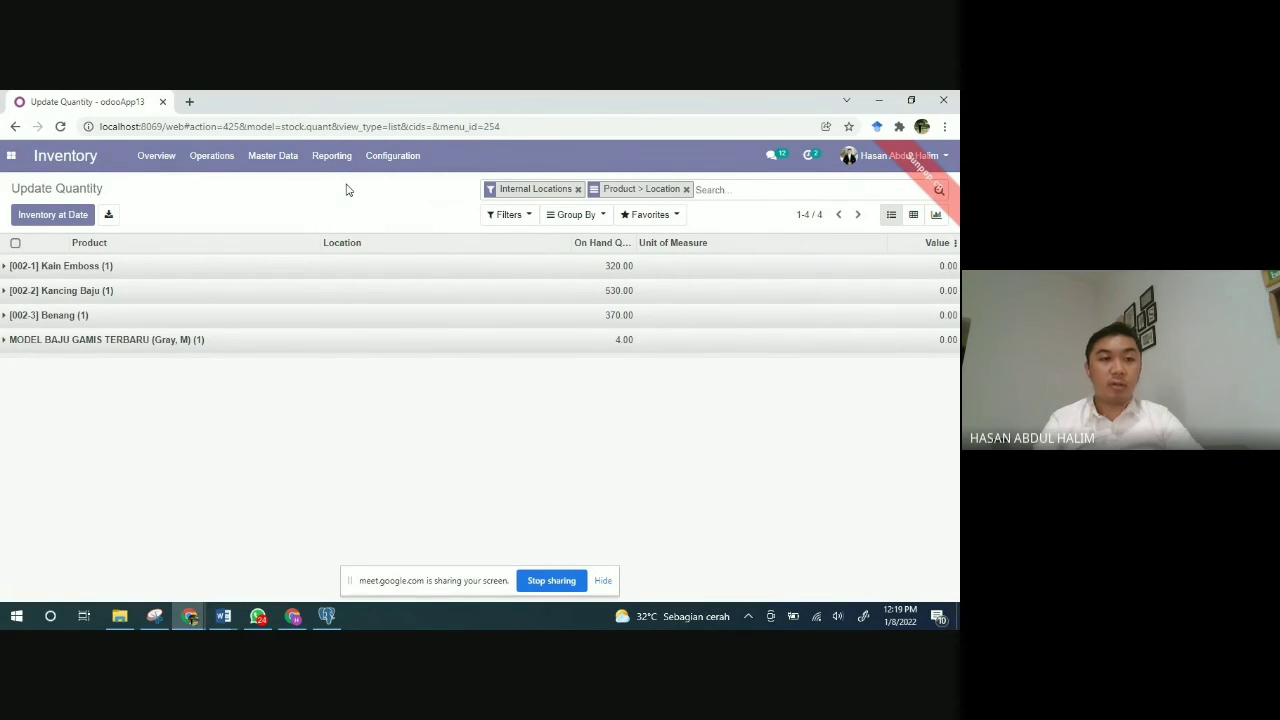
{"action": "left_click", "coordinate": [256, 277]}
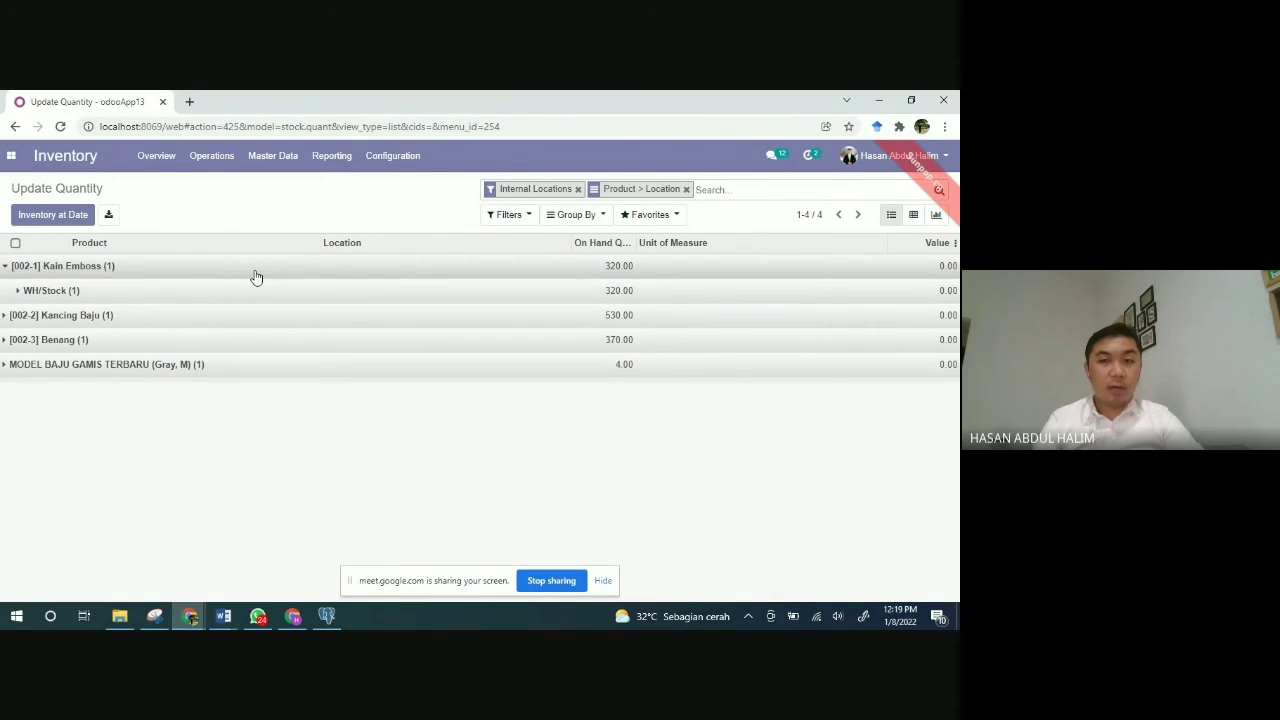
{"action": "left_click", "coordinate": [256, 277]}
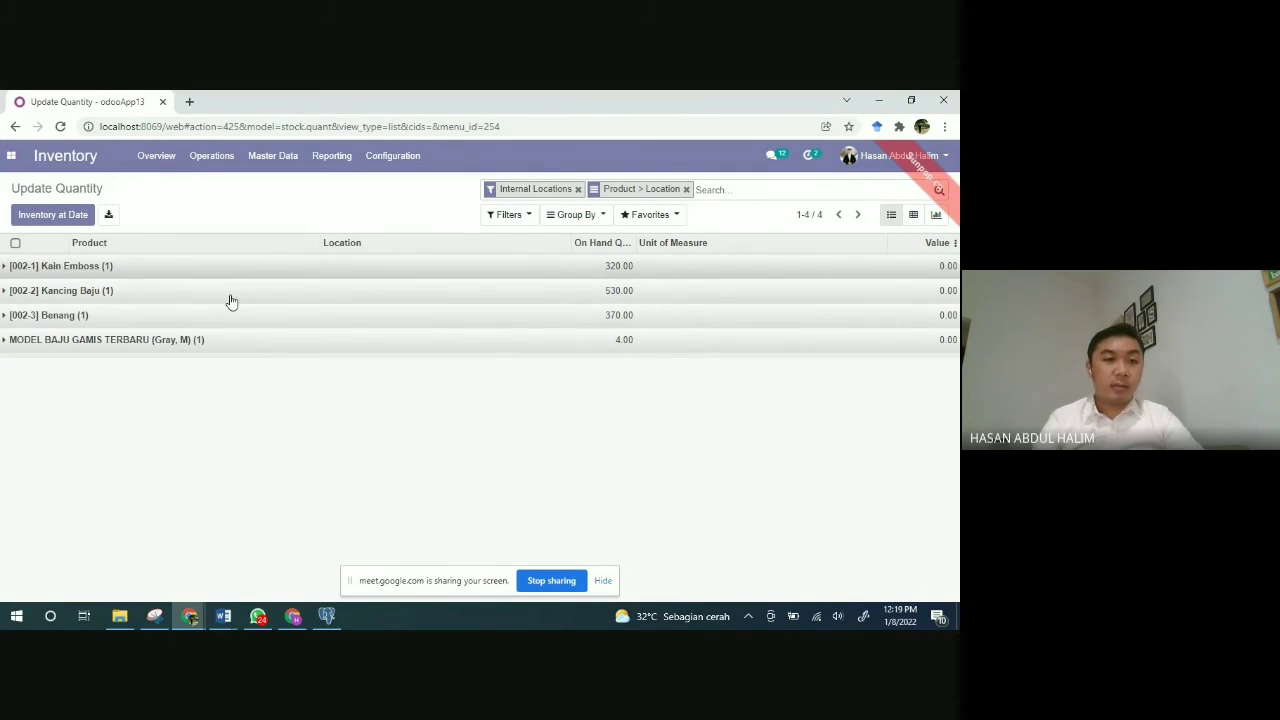
{"action": "left_click", "coordinate": [196, 300]}
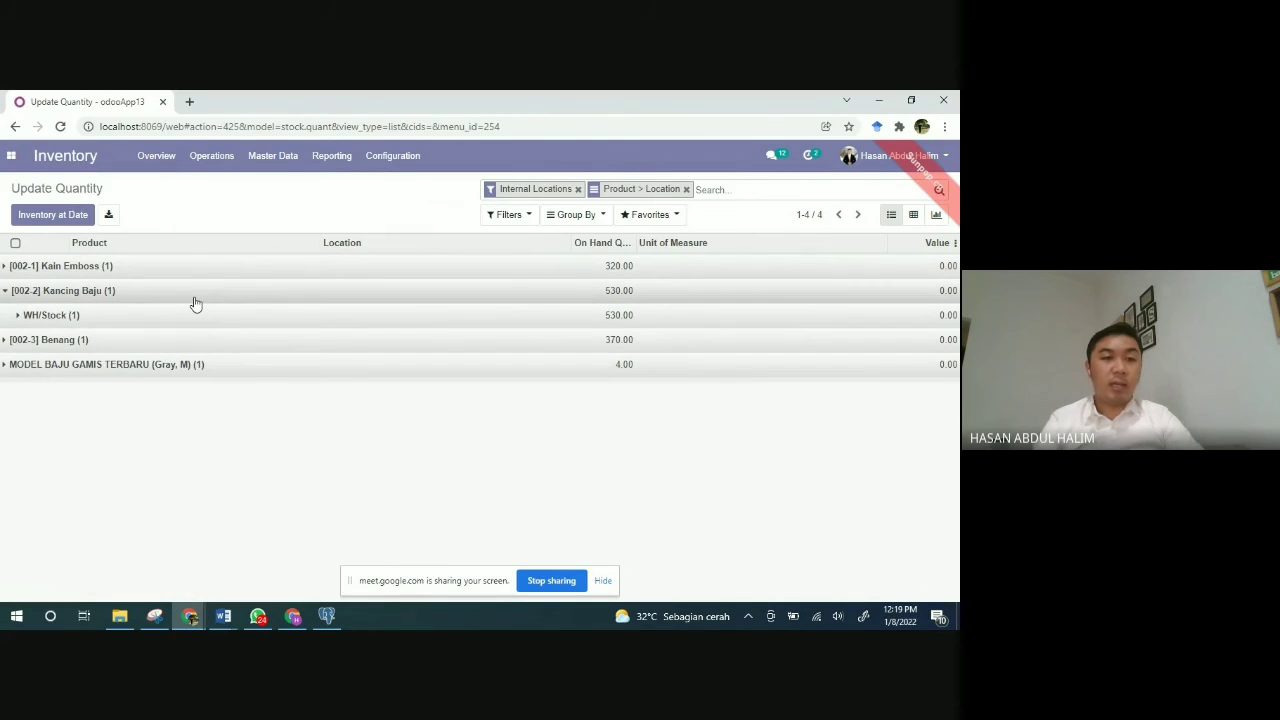
{"action": "left_click", "coordinate": [196, 300]}
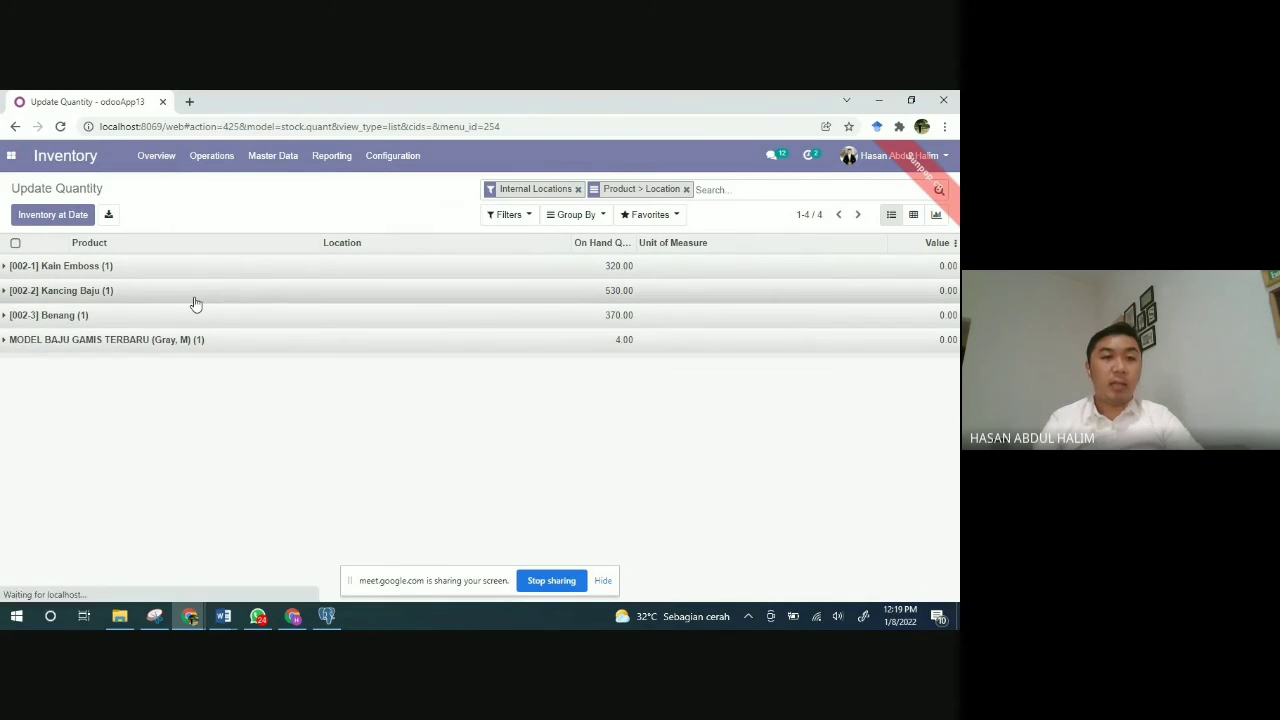
{"action": "left_click", "coordinate": [320, 161]}
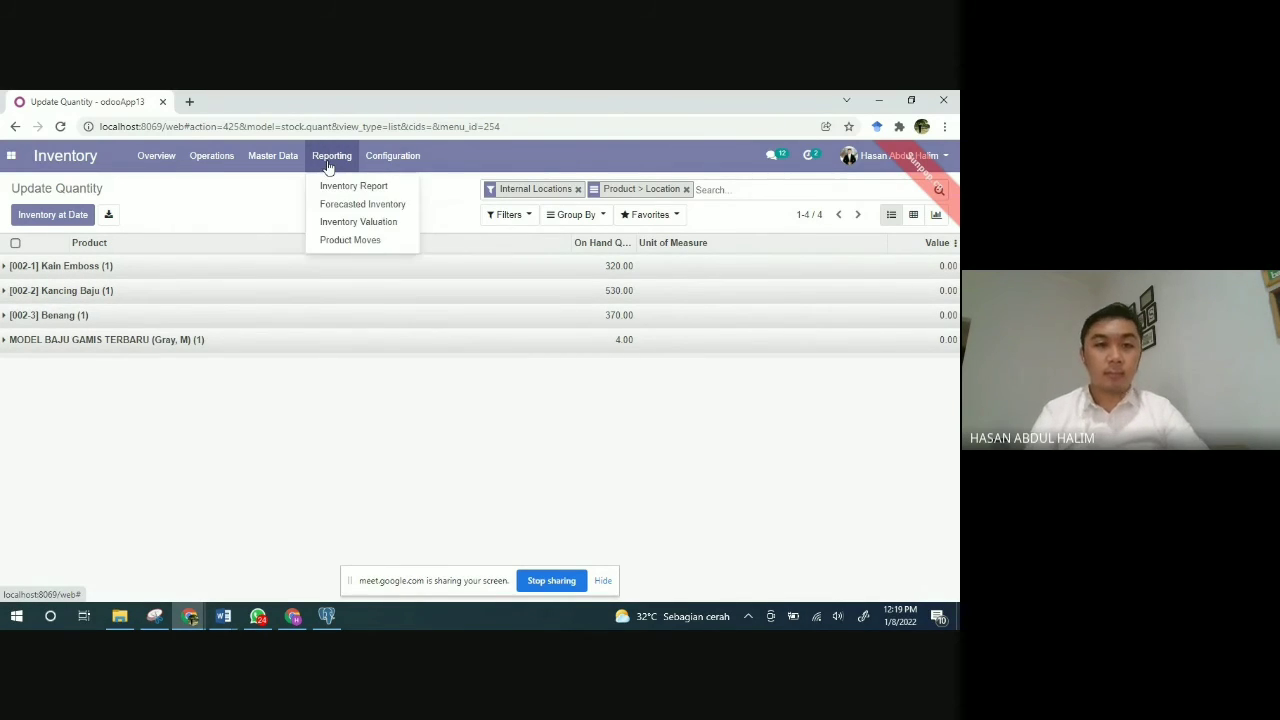
Step: Inspect Product Moves for Baju Tunik Wanita, Kain Emboss and Kancing Baju, including move WH/MO/00005
{"action": "left_click", "coordinate": [318, 245]}
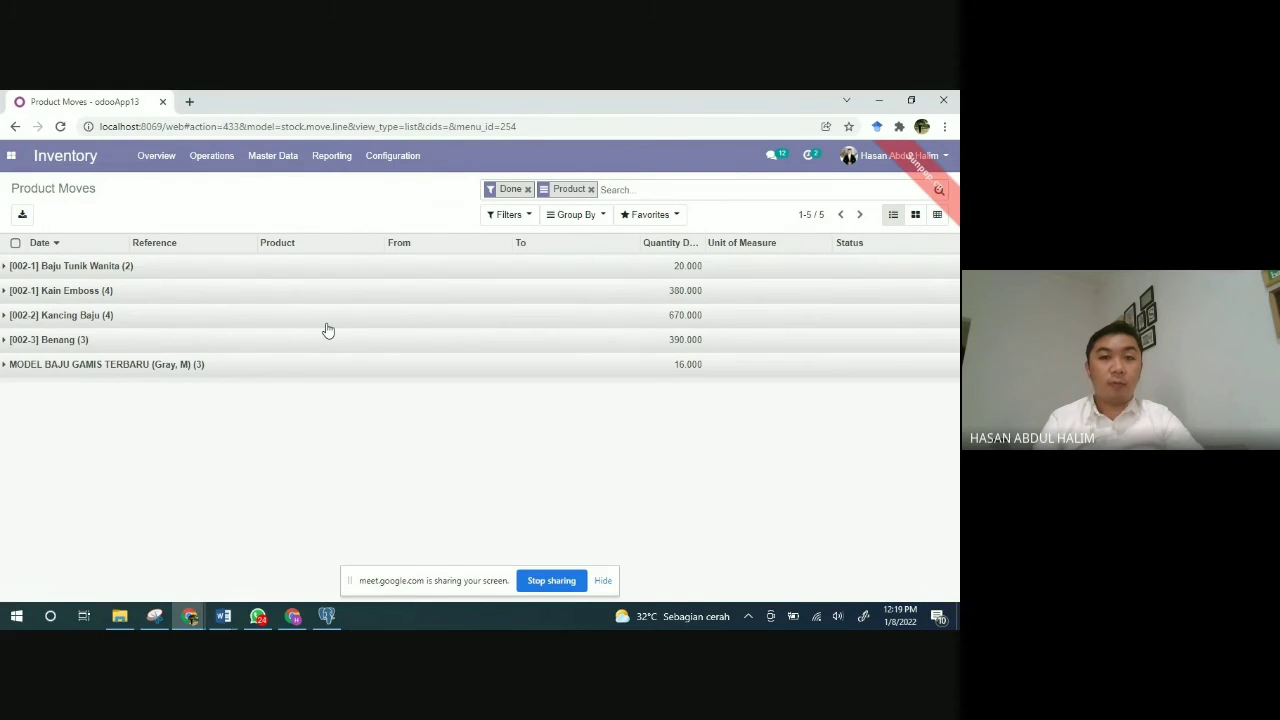
{"action": "left_click", "coordinate": [232, 266]}
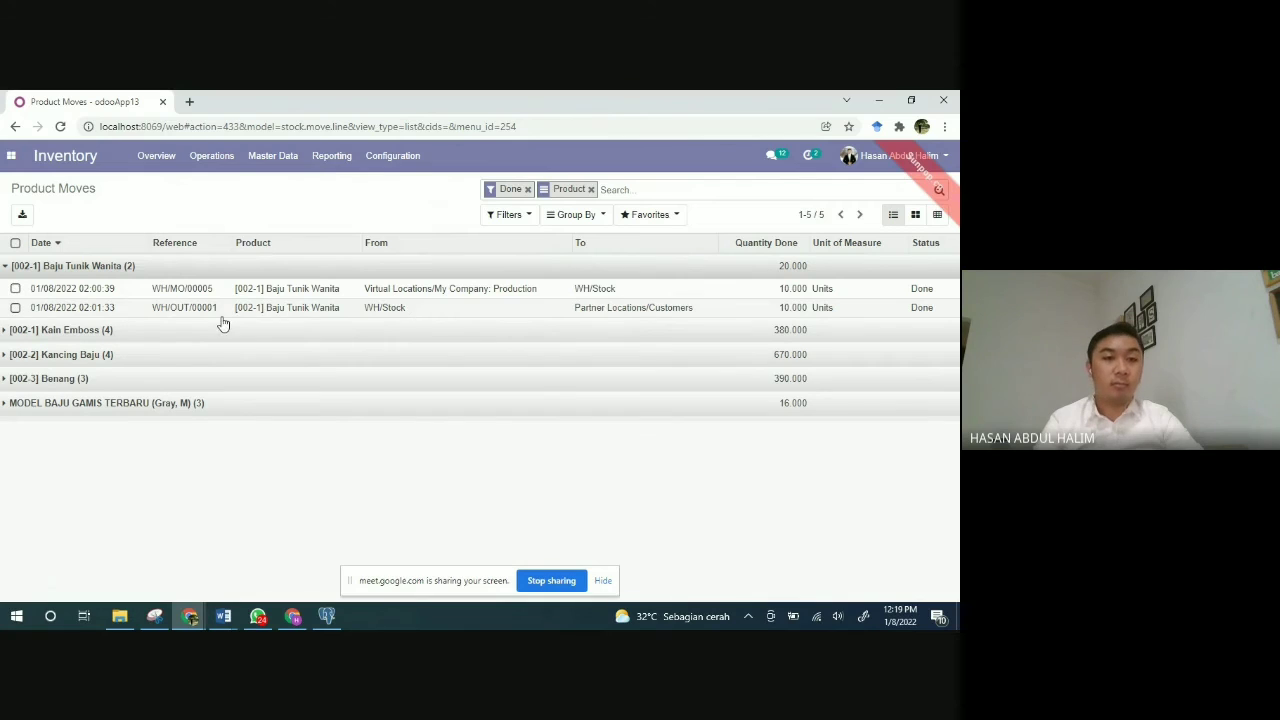
{"action": "left_click", "coordinate": [105, 336]}
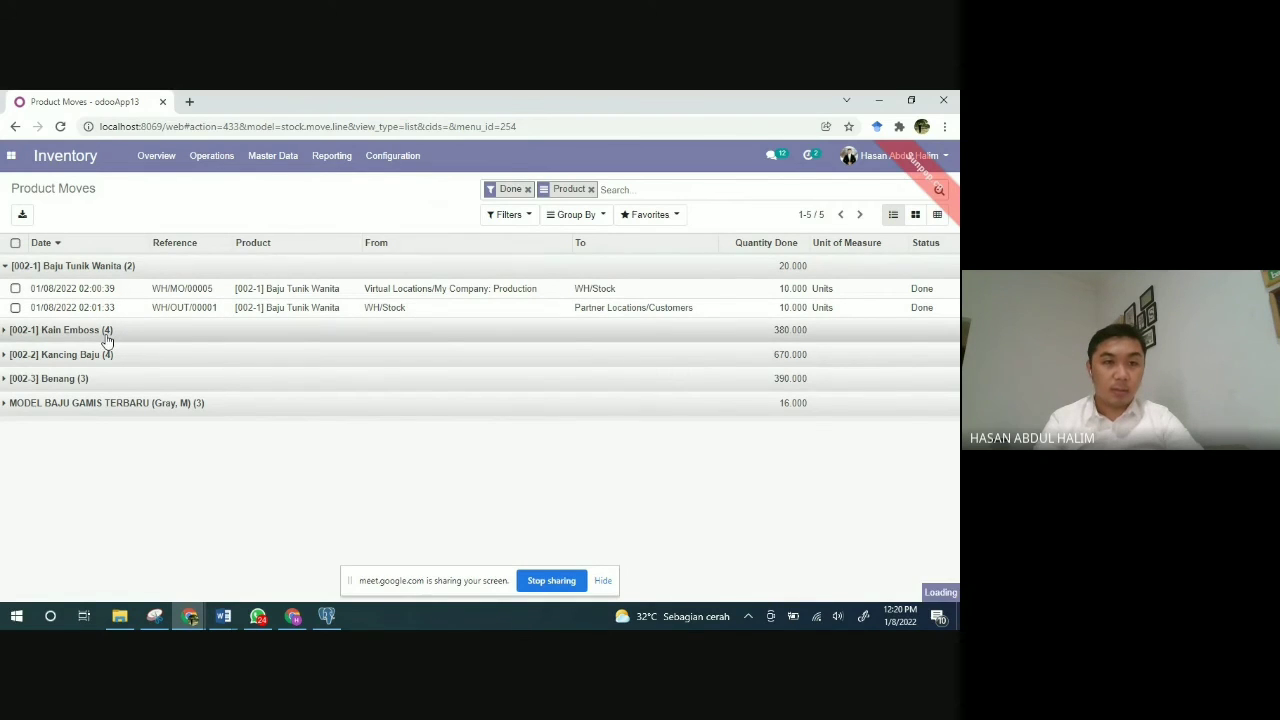
{"action": "left_click", "coordinate": [152, 294]}
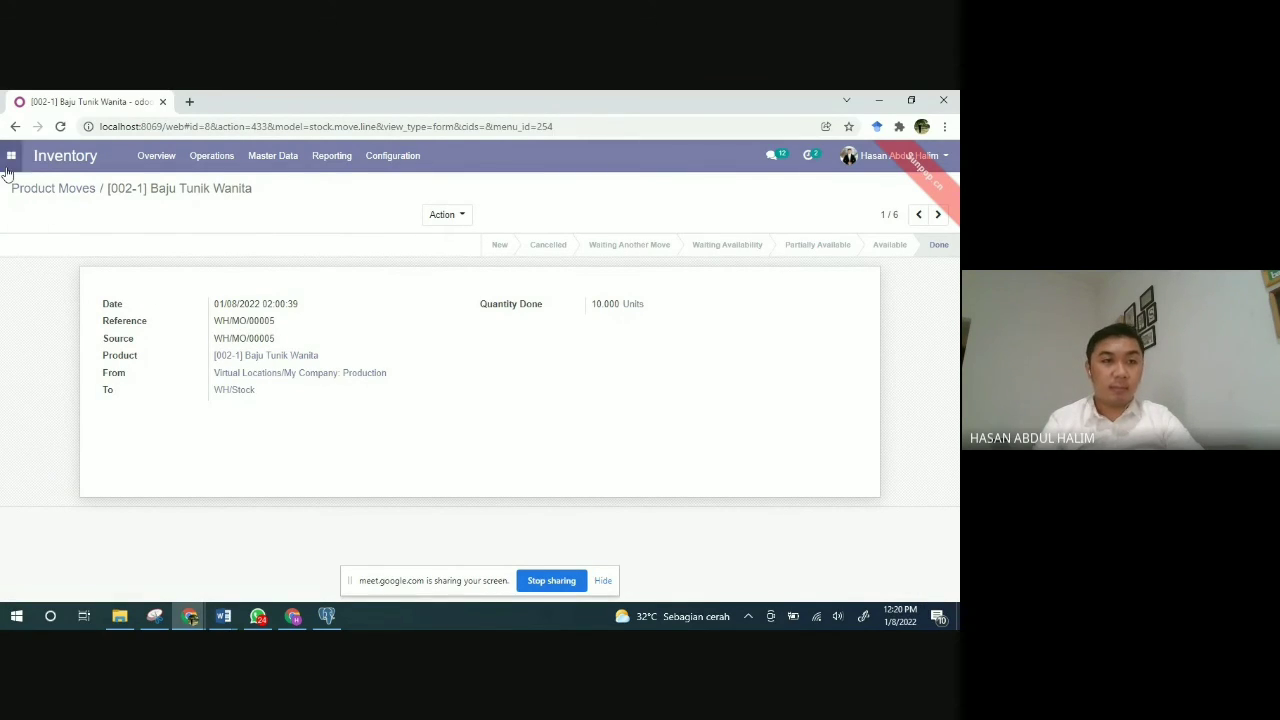
{"action": "left_click", "coordinate": [75, 195]}
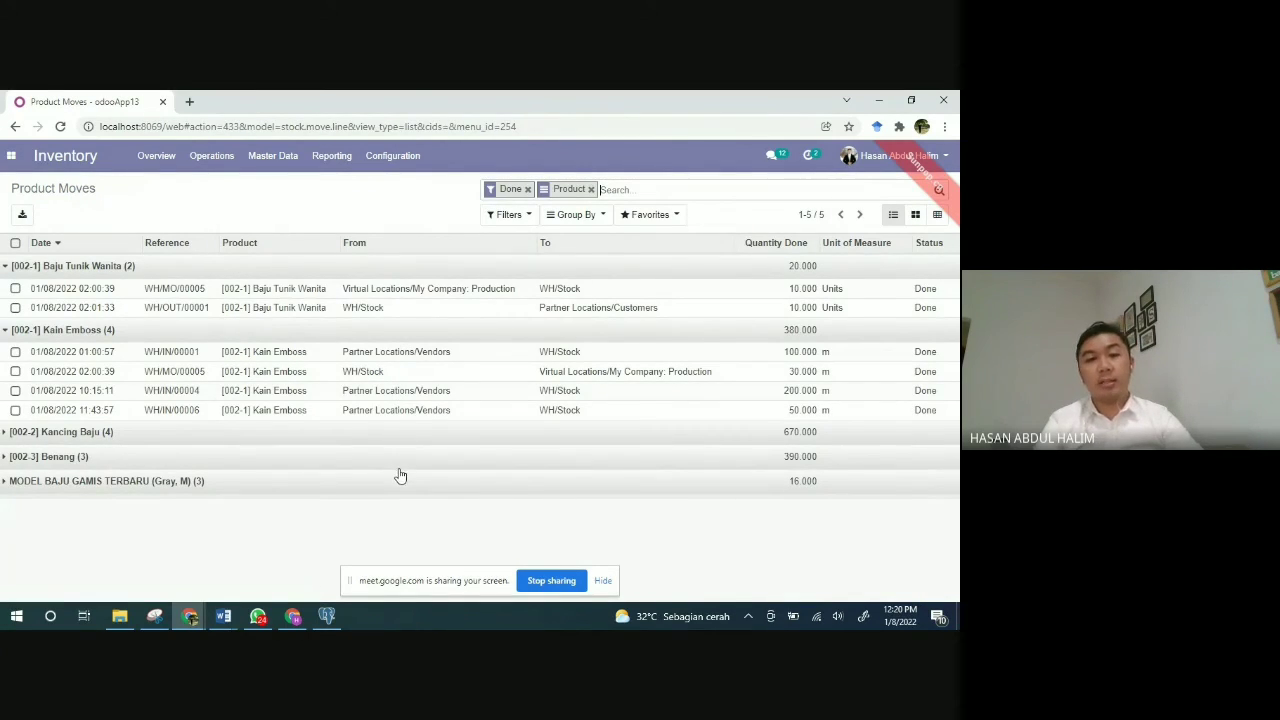
{"action": "left_click", "coordinate": [212, 441]}
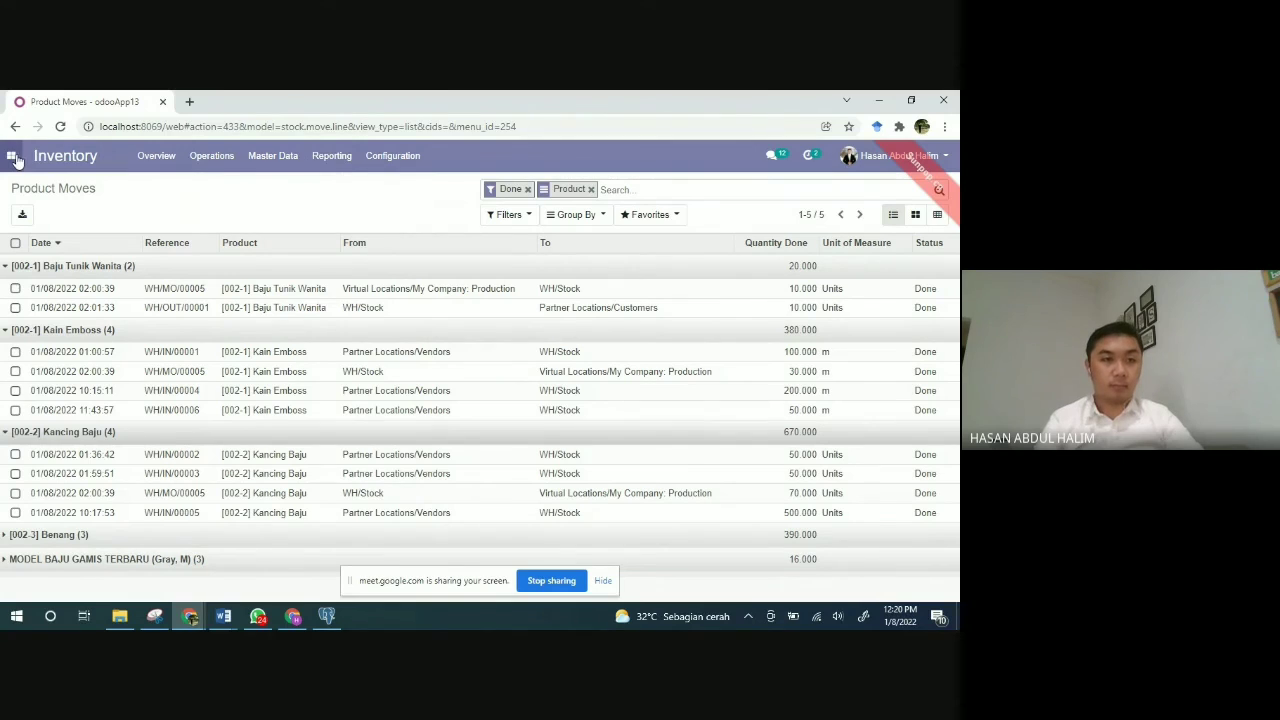
{"action": "left_click", "coordinate": [11, 155]}
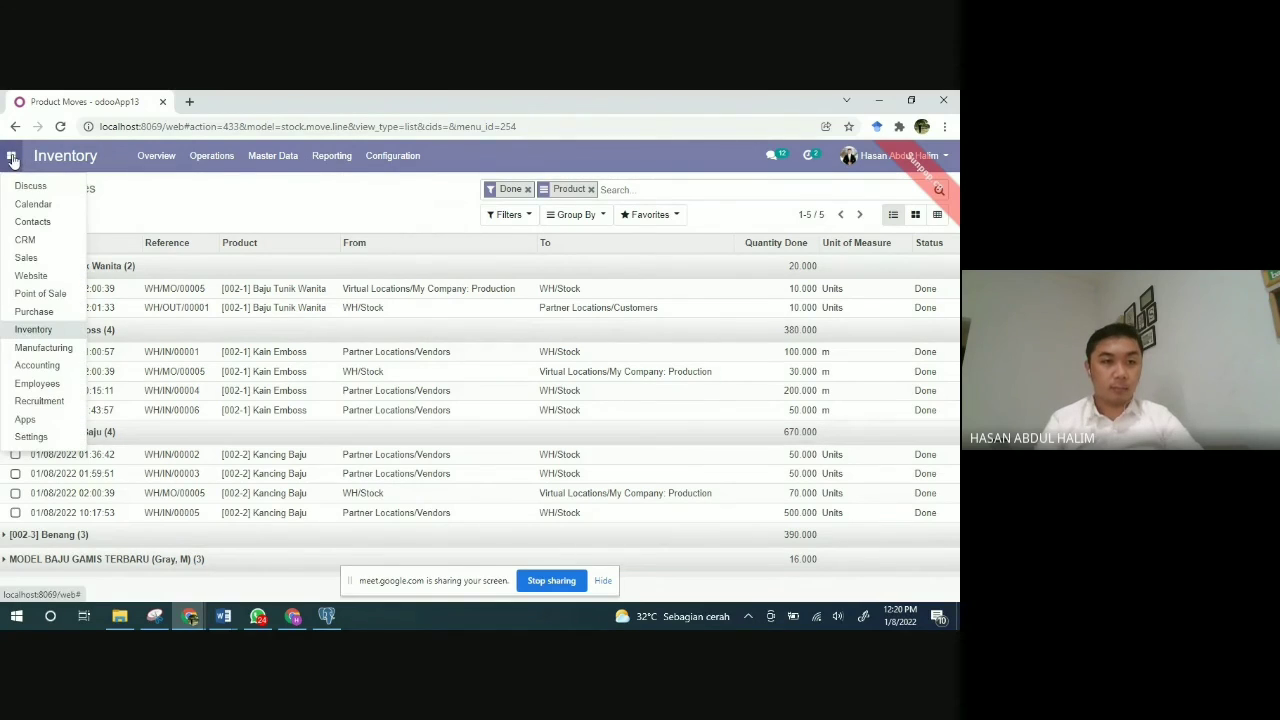
Step: In Manufacturing, list the products MODEL BAJU GAMIS TERBARU and Baju Tunik Wanita
{"action": "left_click", "coordinate": [43, 348]}
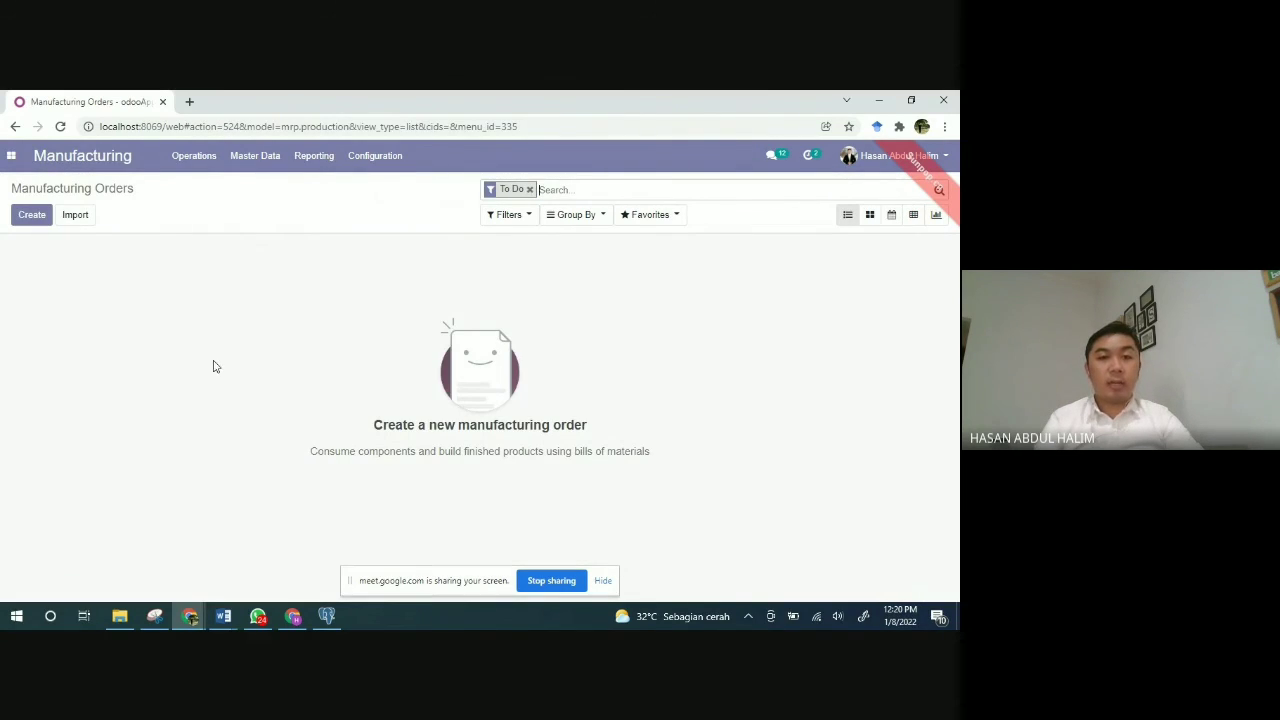
{"action": "left_click", "coordinate": [191, 160]}
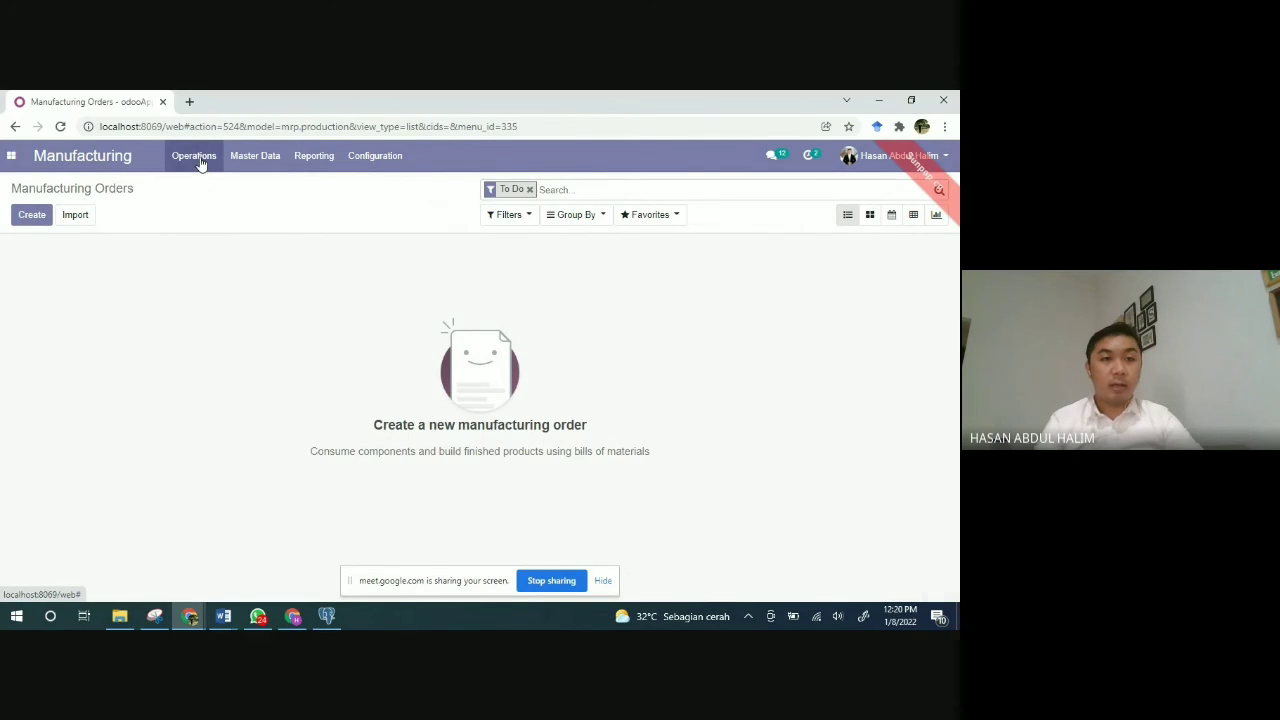
{"action": "left_click", "coordinate": [197, 158]}
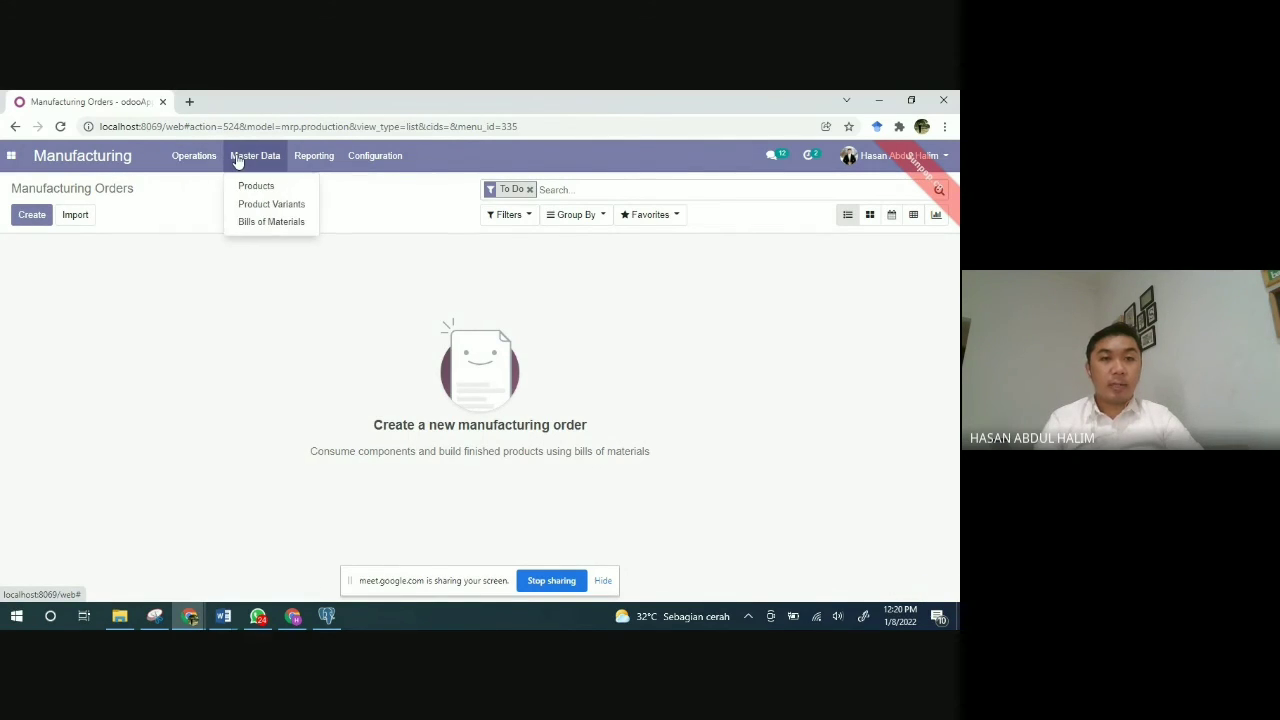
{"action": "left_click", "coordinate": [240, 160]}
{"action": "left_click", "coordinate": [241, 160]}
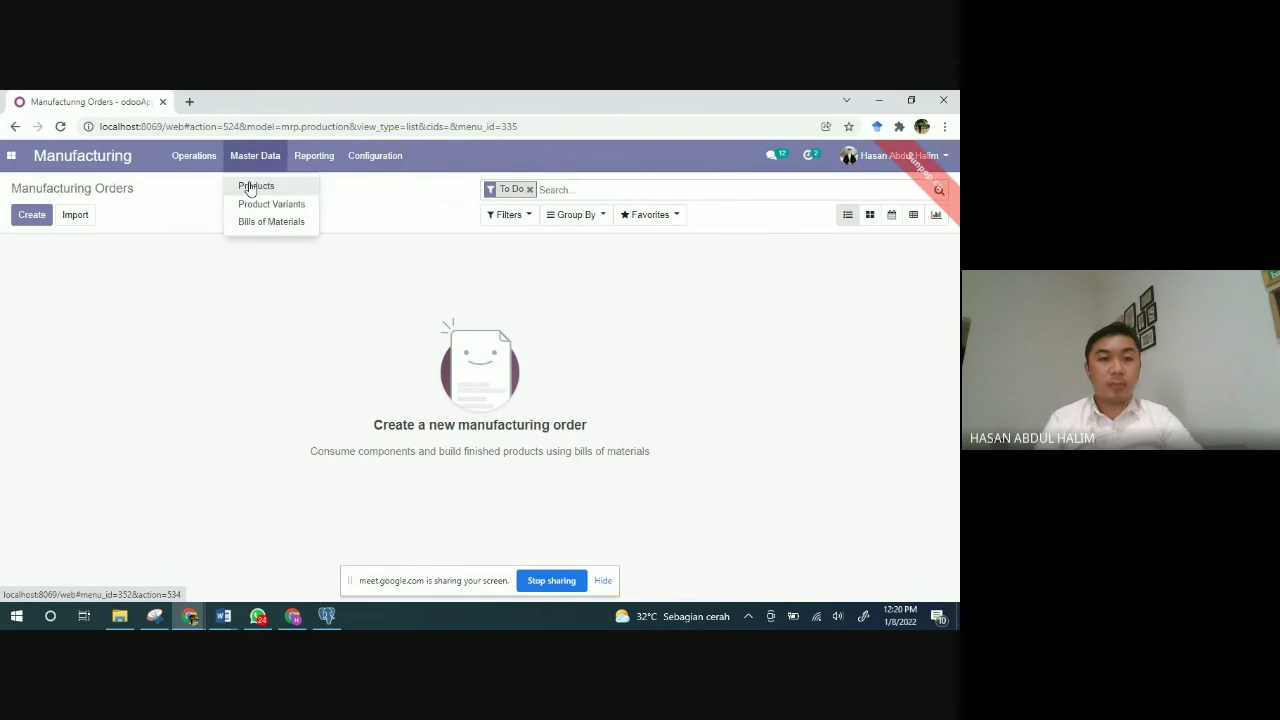
{"action": "left_click", "coordinate": [250, 186]}
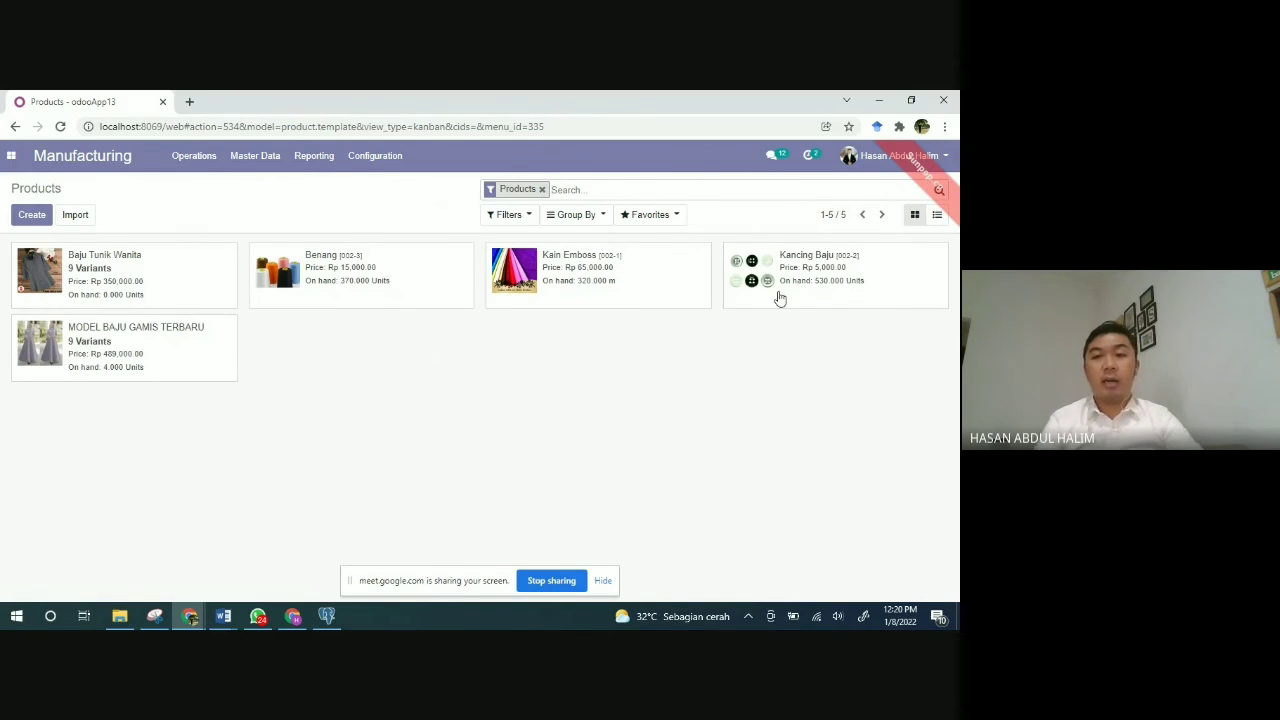
{"action": "left_click", "coordinate": [313, 157]}
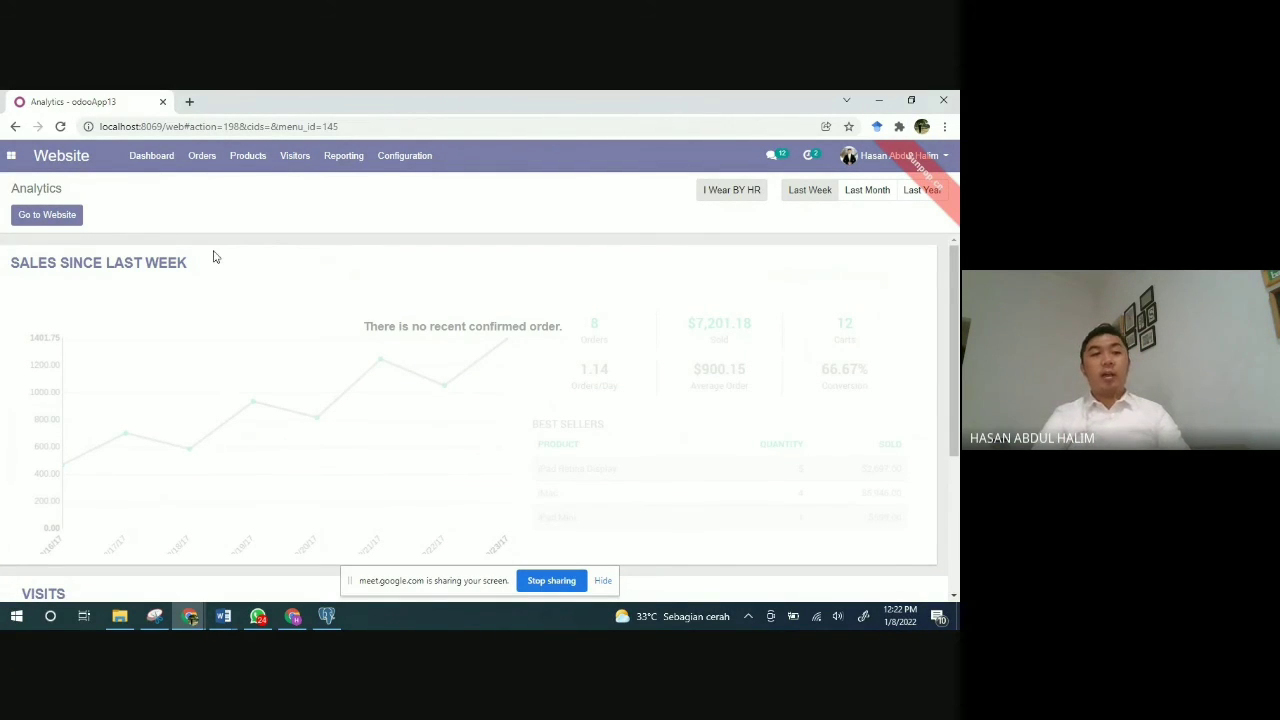
Step: Open the public I Wear BY HR homepage and scroll through its banner and product sections
{"action": "left_click", "coordinate": [55, 217]}
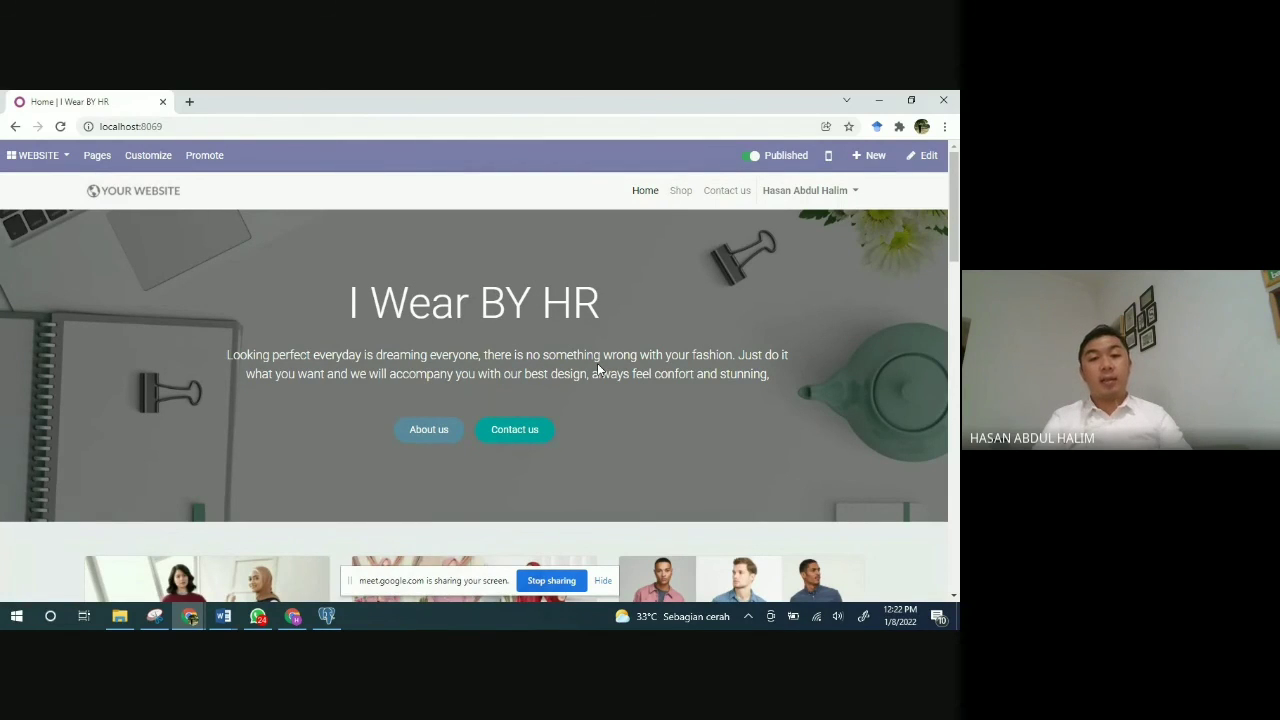
{"action": "scroll", "coordinate": [598, 369], "scroll_direction": "down", "scroll_amount": 1}
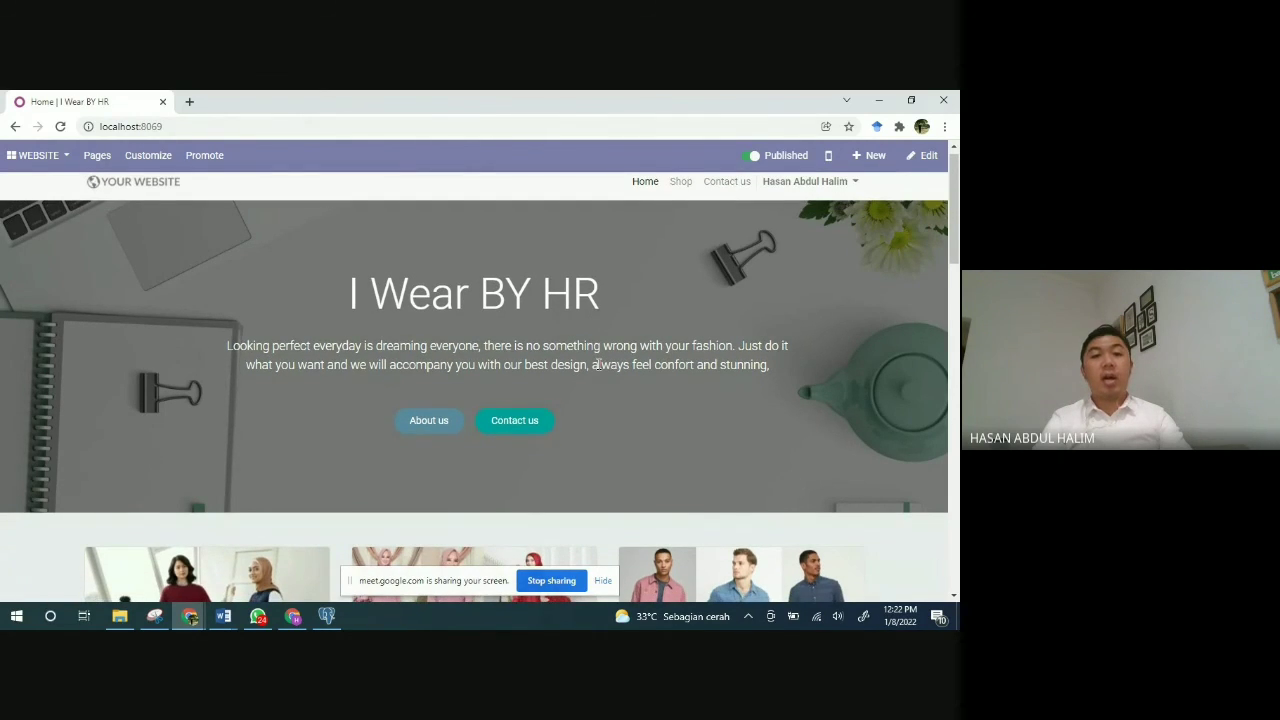
{"action": "scroll", "coordinate": [598, 364], "scroll_direction": "down", "scroll_amount": 1}
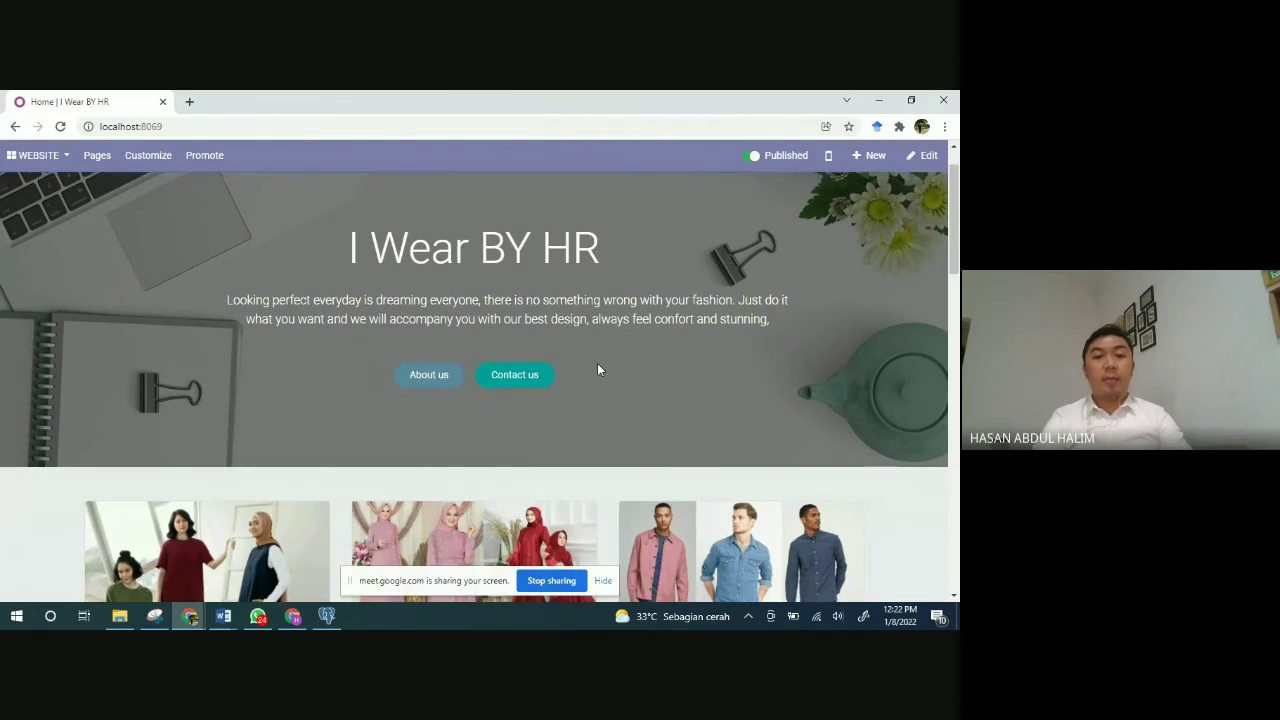
{"action": "scroll", "coordinate": [597, 363], "scroll_direction": "up", "scroll_amount": 1}
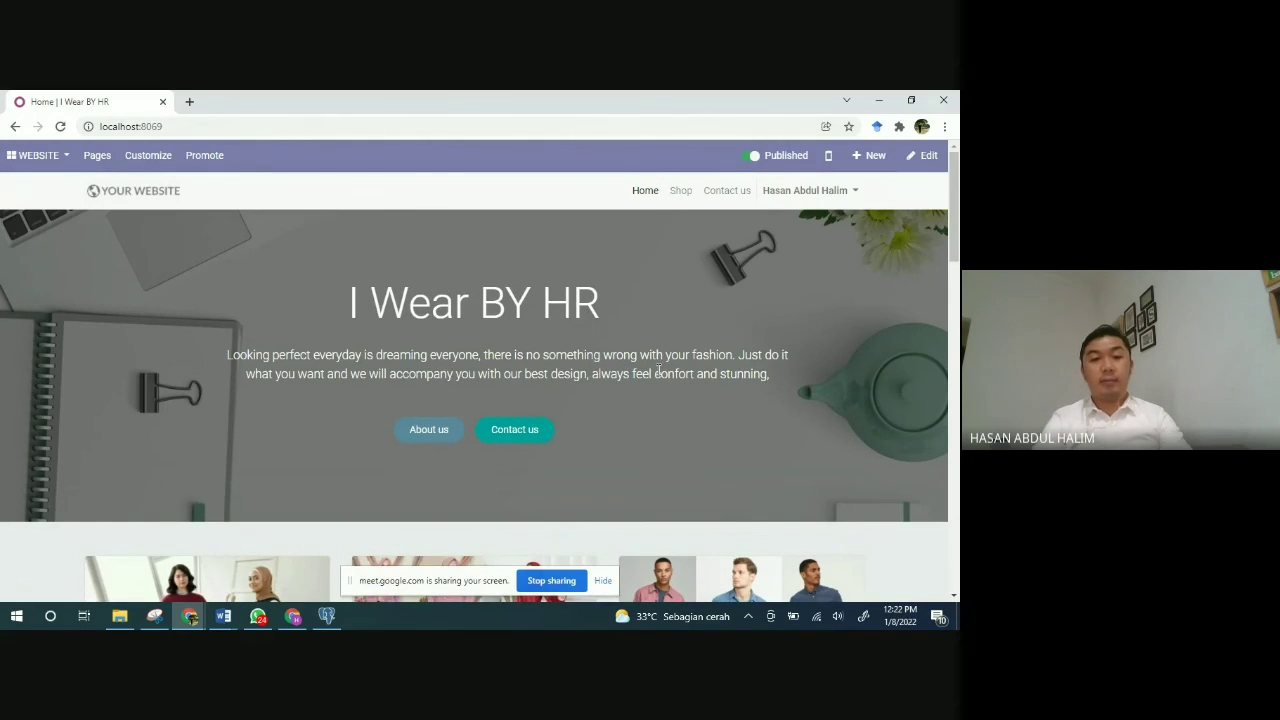
{"action": "scroll", "coordinate": [585, 362], "scroll_direction": "down", "scroll_amount": 2}
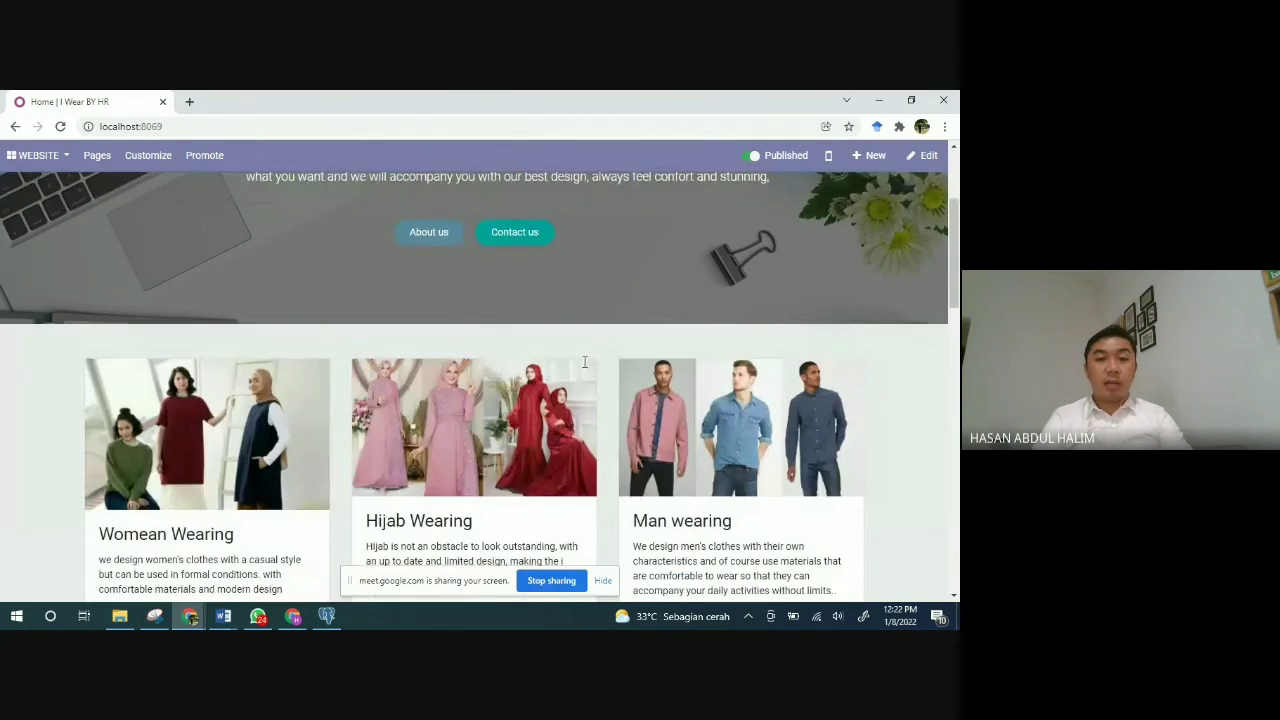
{"action": "scroll", "coordinate": [585, 362], "scroll_direction": "down", "scroll_amount": 1}
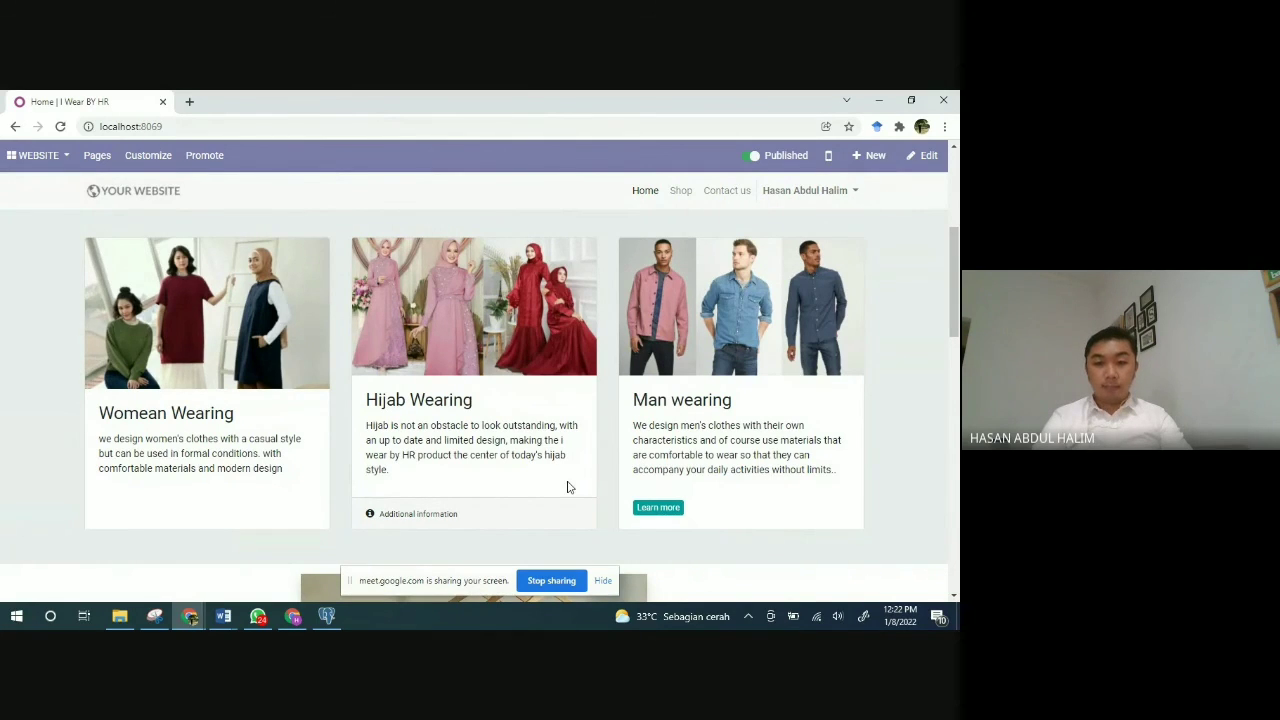
{"action": "scroll", "coordinate": [567, 487], "scroll_direction": "down", "scroll_amount": 1}
{"action": "scroll", "coordinate": [567, 487], "scroll_direction": "down", "scroll_amount": 3}
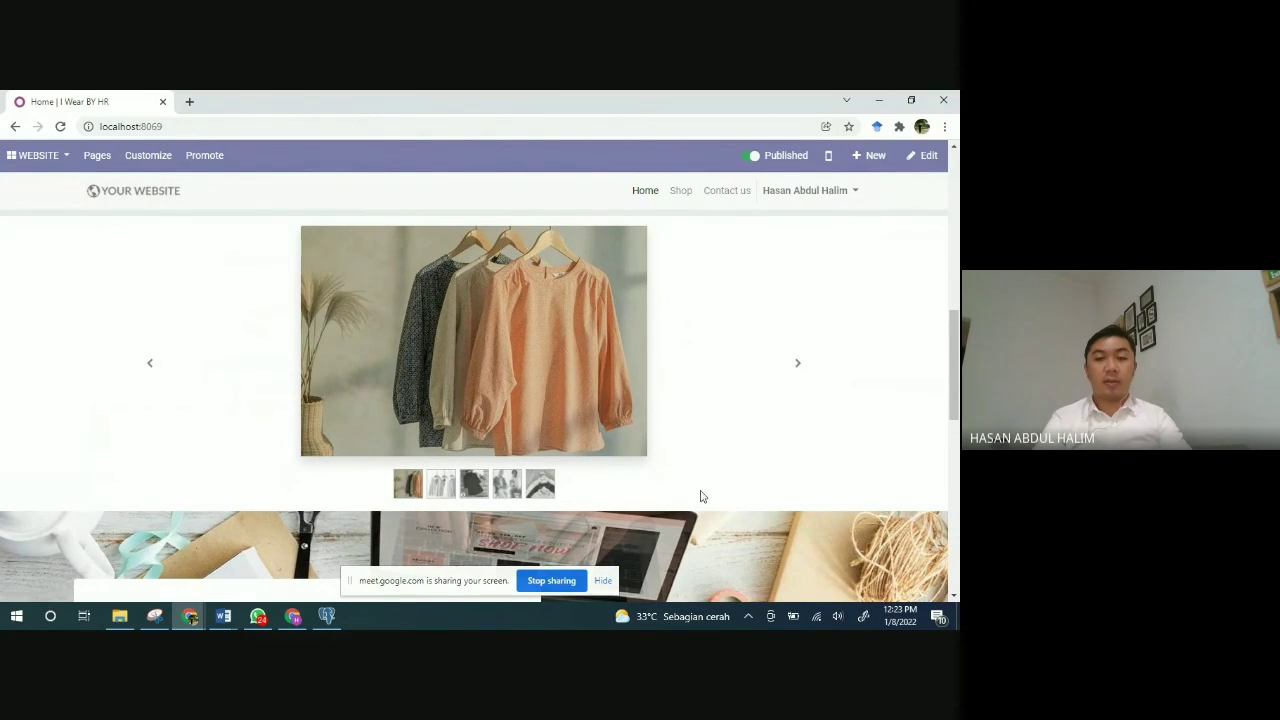
Step: Advance the clothes carousel, scroll down to the footer, and return to the top
{"action": "left_click", "coordinate": [798, 367]}
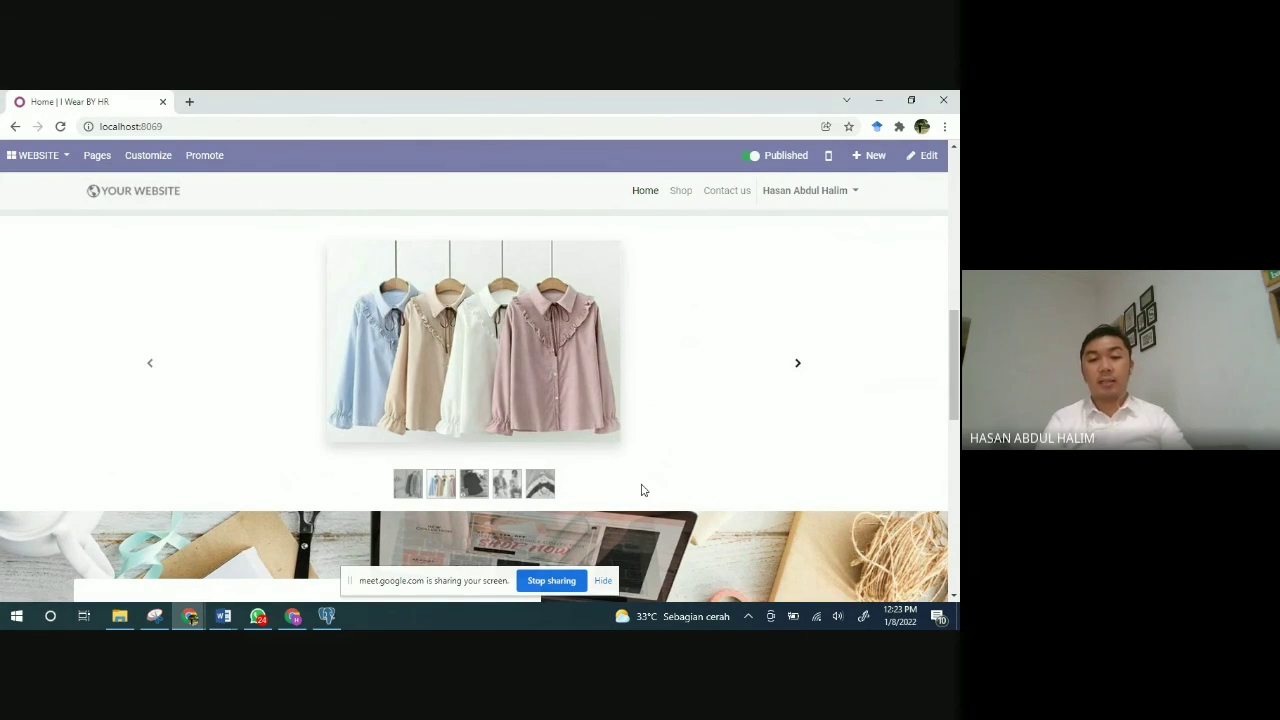
{"action": "scroll", "coordinate": [643, 490], "scroll_direction": "down", "scroll_amount": 2}
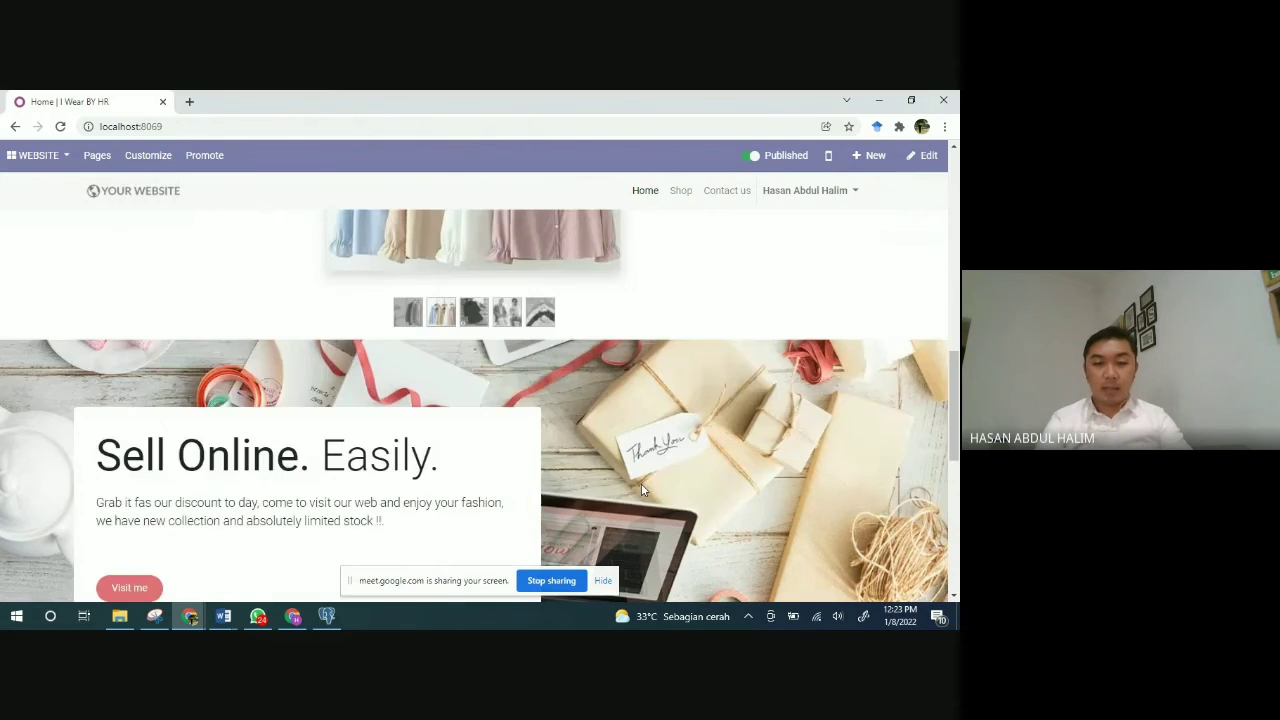
{"action": "scroll", "coordinate": [643, 490], "scroll_direction": "down", "scroll_amount": 3}
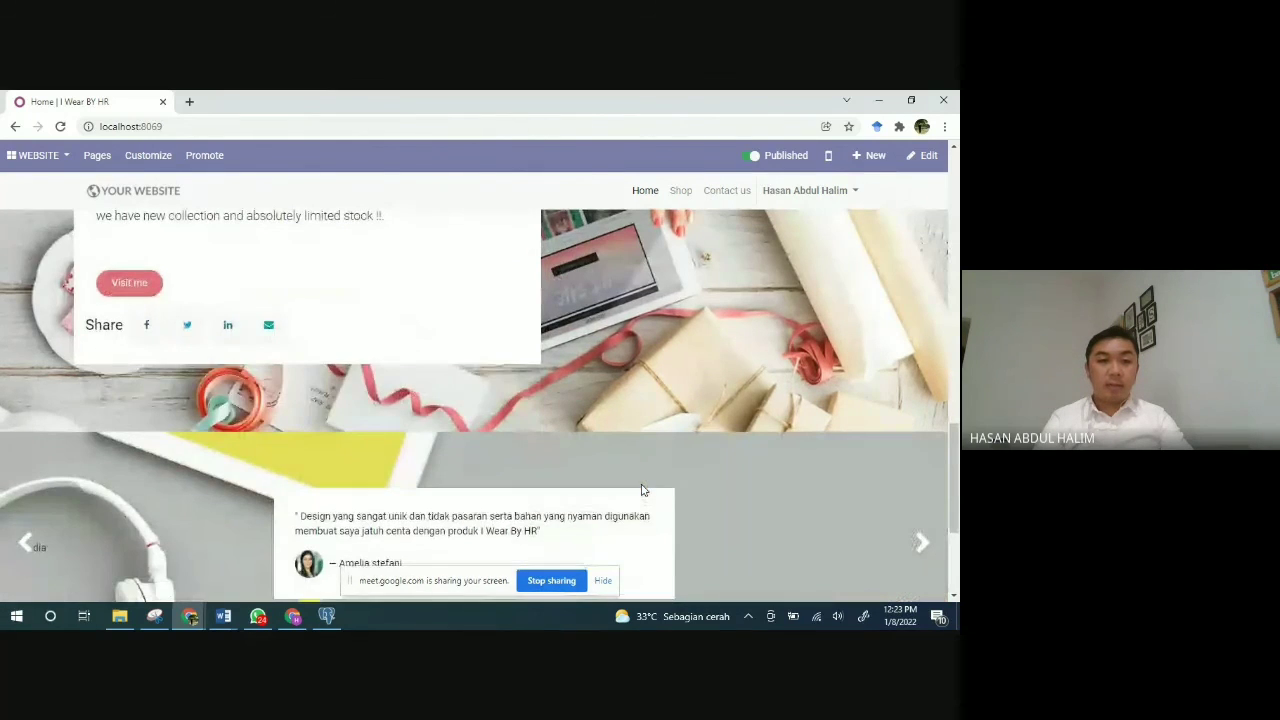
{"action": "scroll", "coordinate": [643, 490], "scroll_direction": "up", "scroll_amount": 2}
{"action": "scroll", "coordinate": [642, 489], "scroll_direction": "down", "scroll_amount": 3}
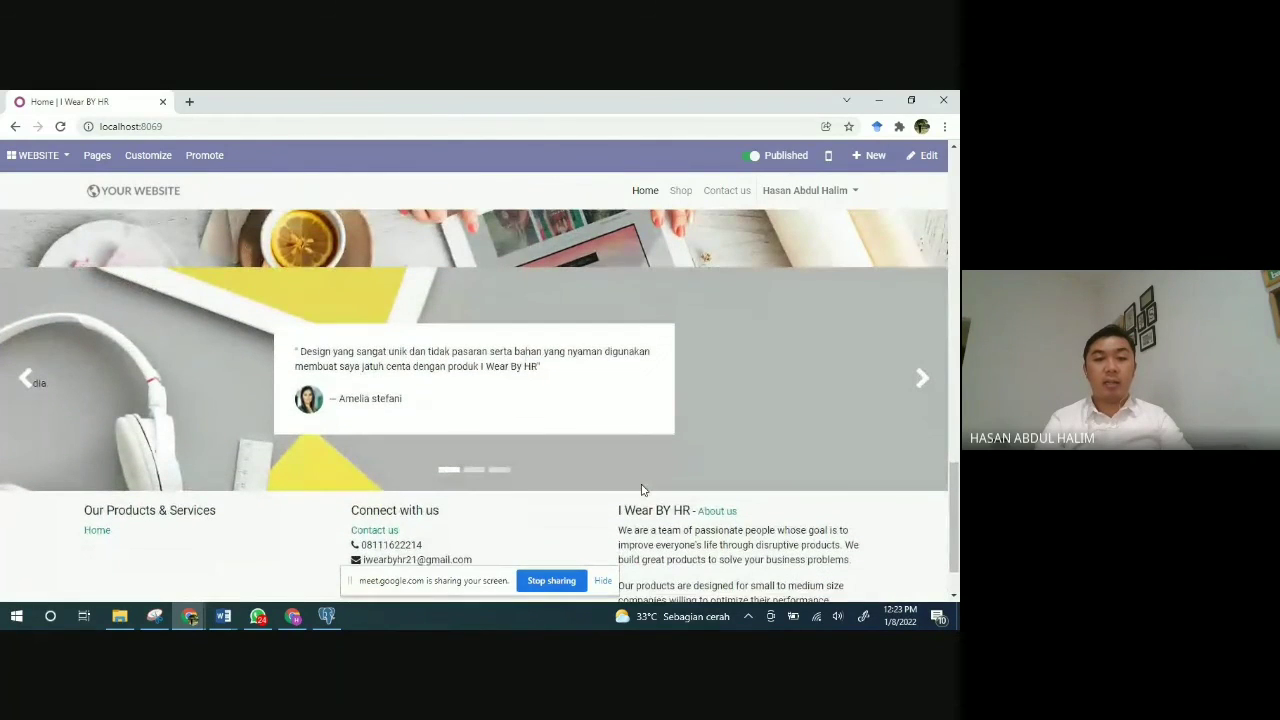
{"action": "scroll", "coordinate": [707, 416], "scroll_direction": "down", "scroll_amount": 1}
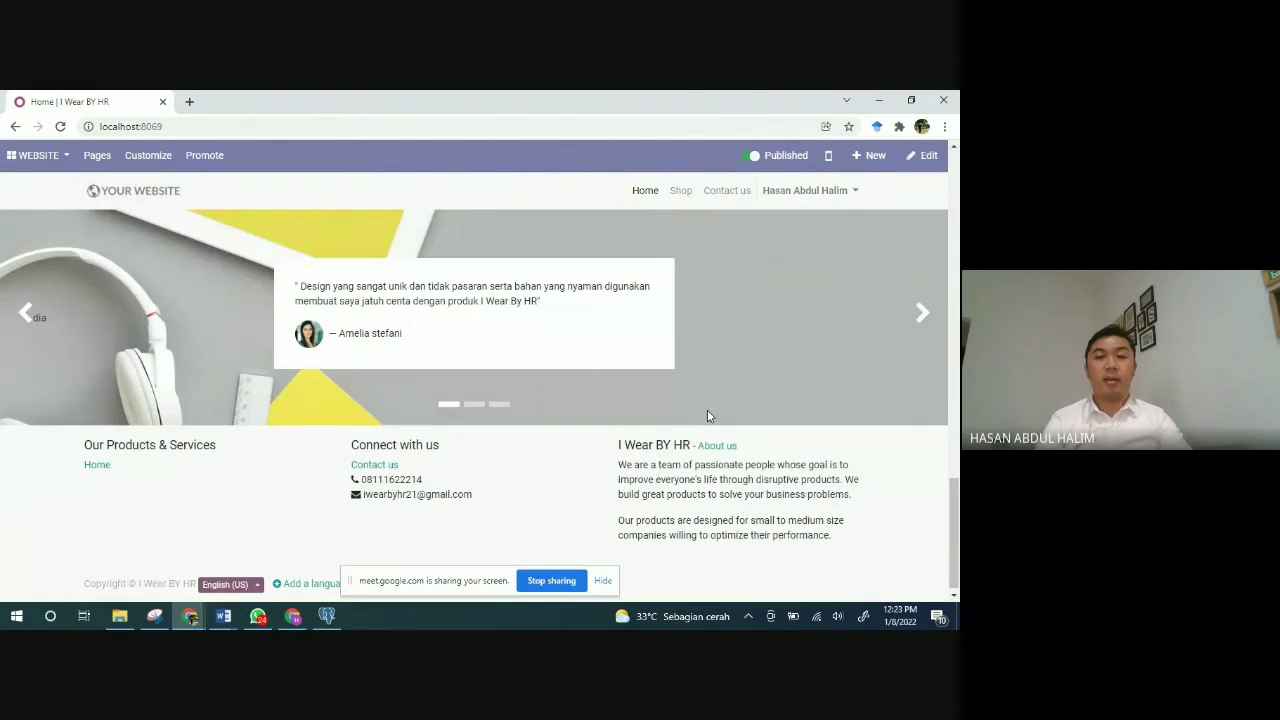
{"action": "scroll", "coordinate": [707, 416], "scroll_direction": "up", "scroll_amount": 5}
{"action": "scroll", "coordinate": [707, 416], "scroll_direction": "up", "scroll_amount": 5}
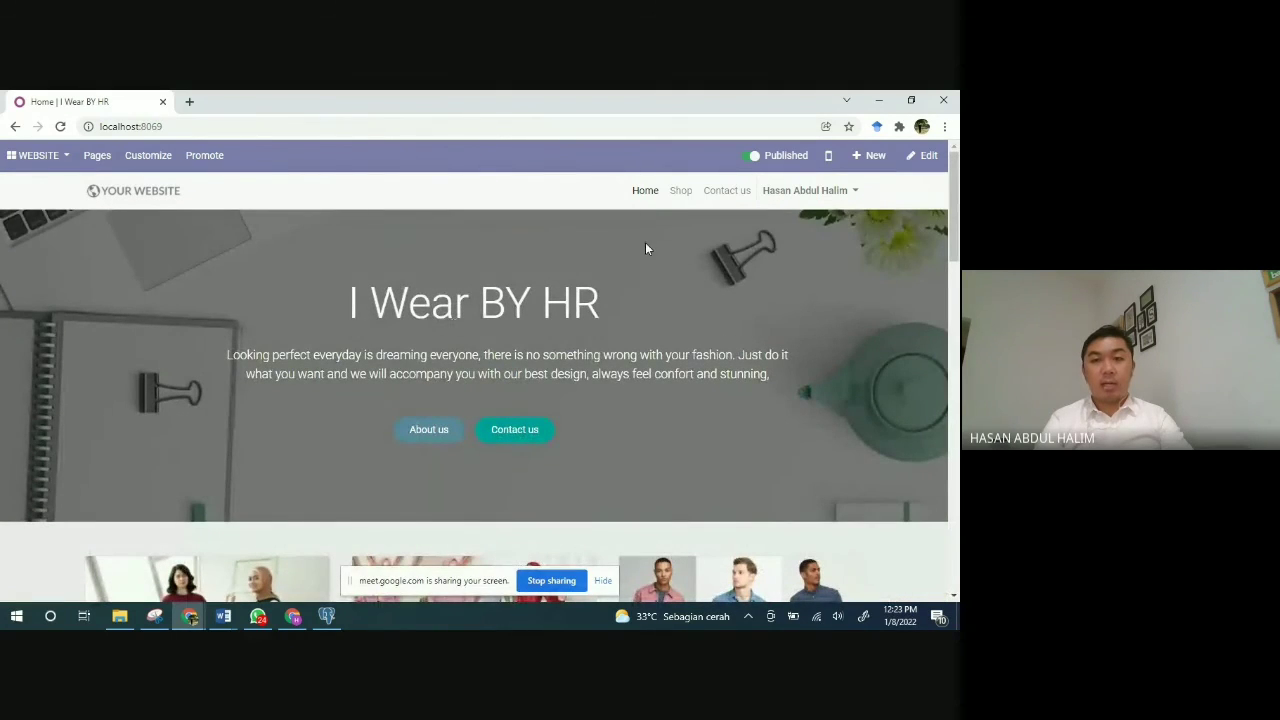
Step: Open the Shop page listing Baju Tunik Wanita (Rp 385,000) and MODEL BAJU GAMIS TERBARU (Rp 513,450)
{"action": "left_click", "coordinate": [682, 200]}
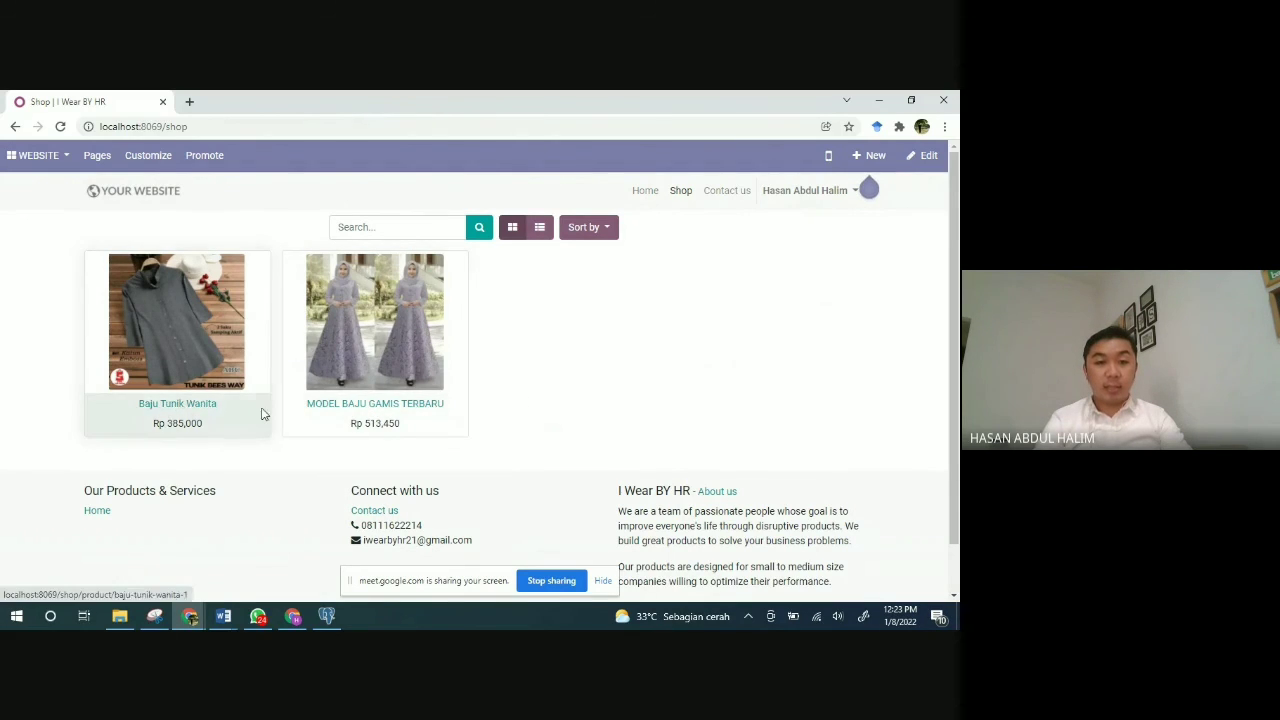
Step: Open the MODEL BAJU GAMIS TERBARU product page and select colour blue and size L
{"action": "left_click", "coordinate": [342, 410]}
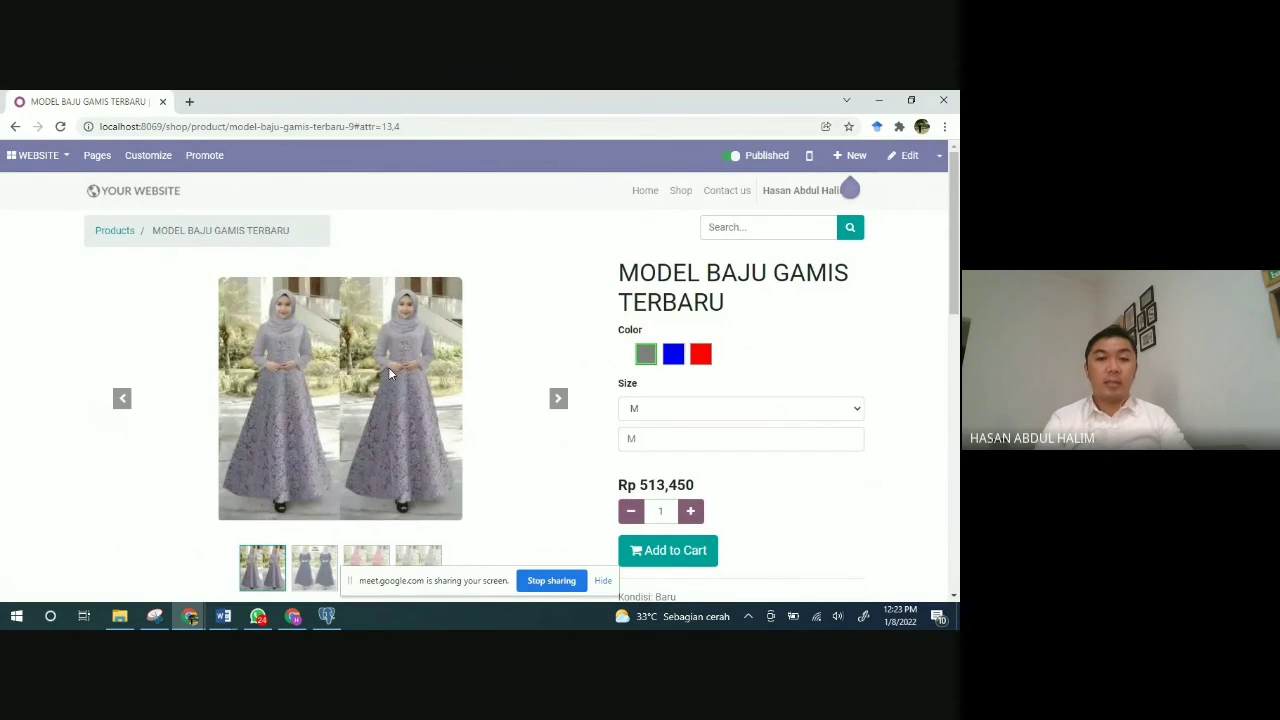
{"action": "scroll", "coordinate": [388, 367], "scroll_direction": "down", "scroll_amount": 2}
{"action": "scroll", "coordinate": [390, 373], "scroll_direction": "up", "scroll_amount": 2}
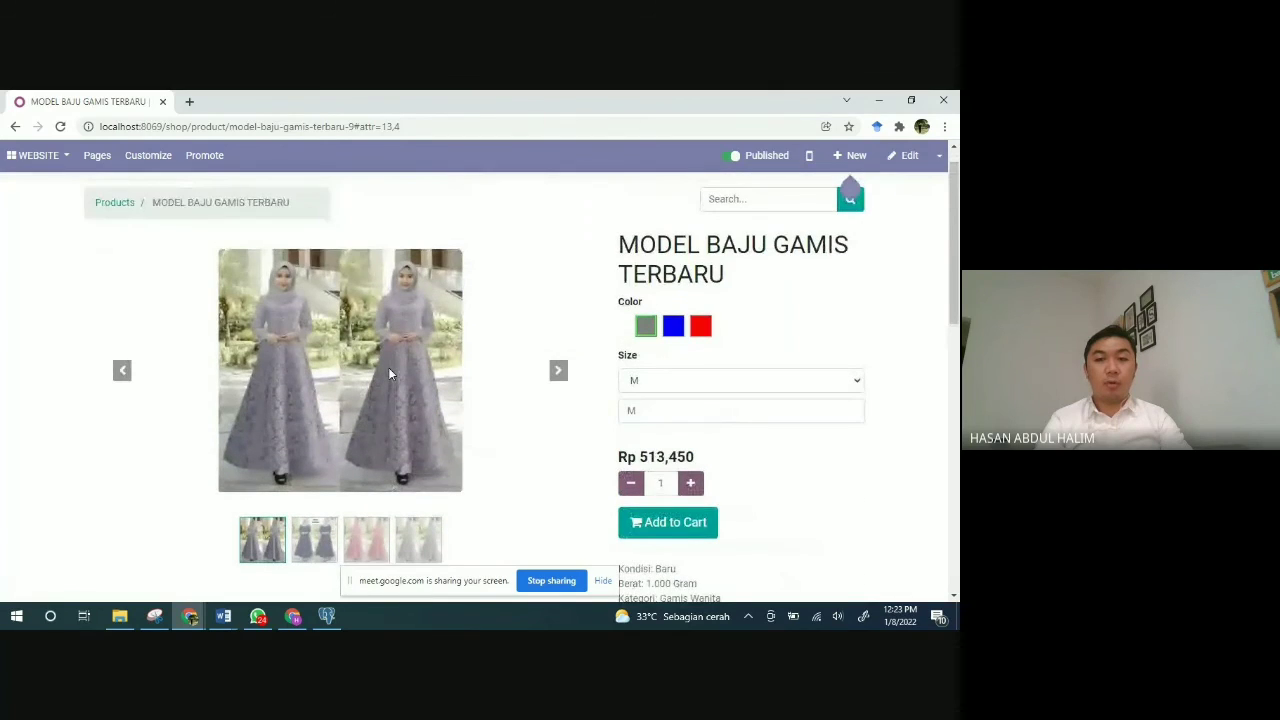
{"action": "left_click", "coordinate": [673, 331]}
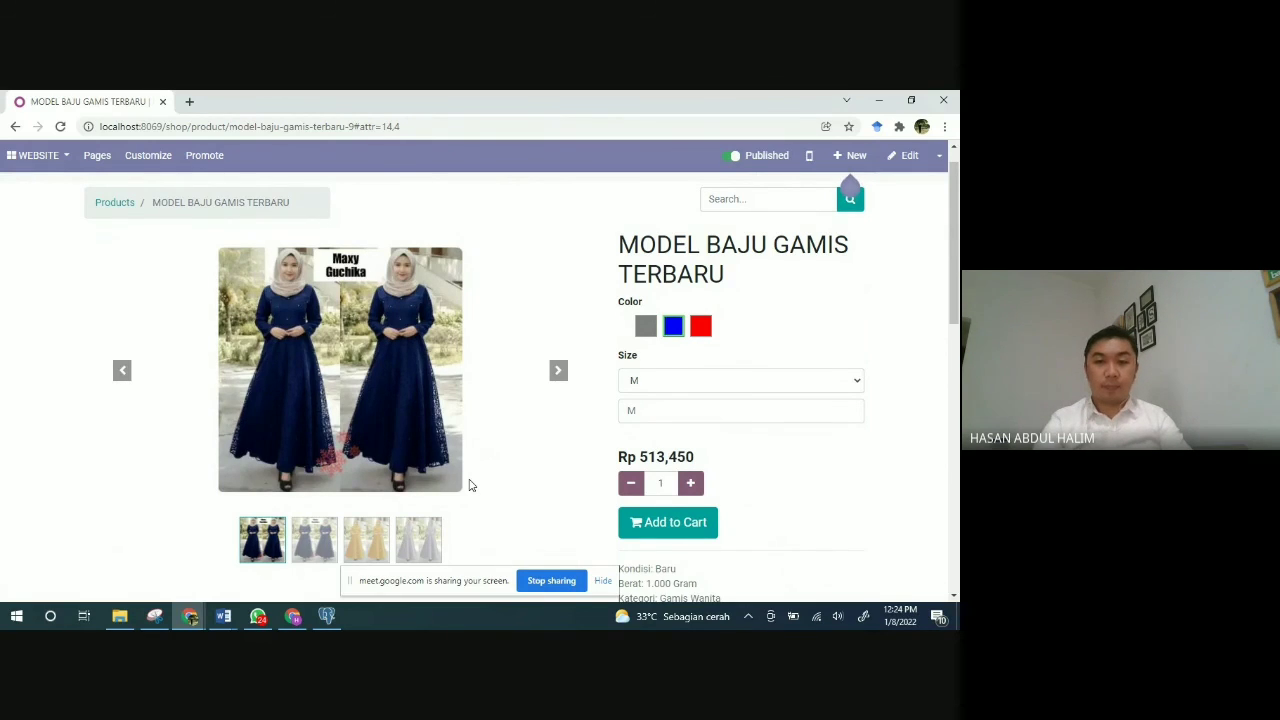
{"action": "left_click", "coordinate": [687, 385]}
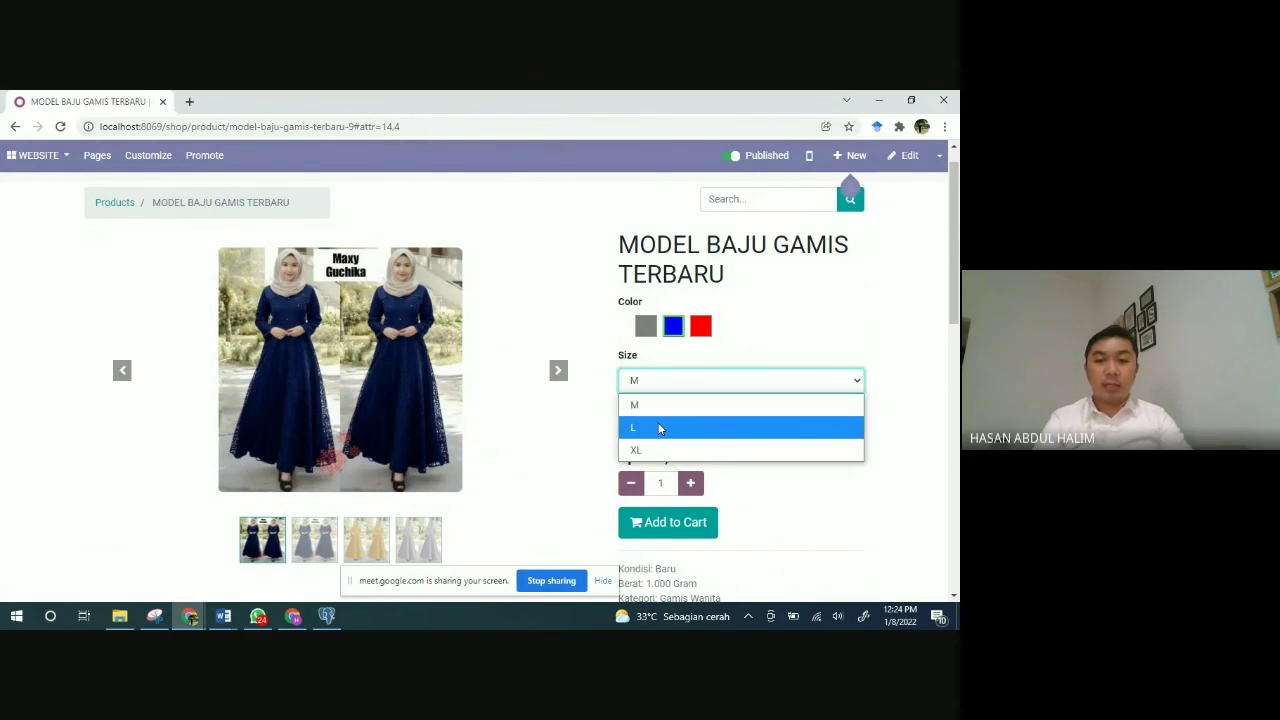
{"action": "left_click", "coordinate": [658, 428]}
Step: Look through the product photos, then add the blue L dress to the cart for Rp 513,450
{"action": "scroll", "coordinate": [560, 441], "scroll_direction": "down", "scroll_amount": 1}
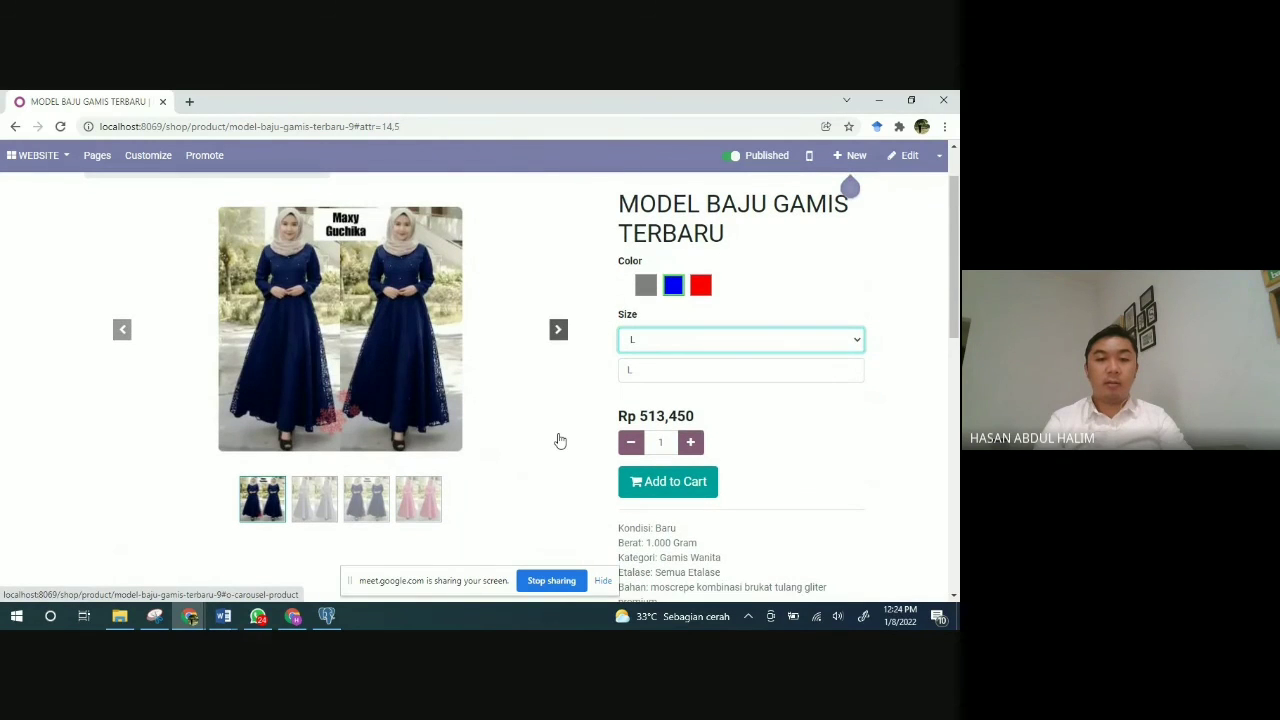
{"action": "left_click", "coordinate": [560, 441]}
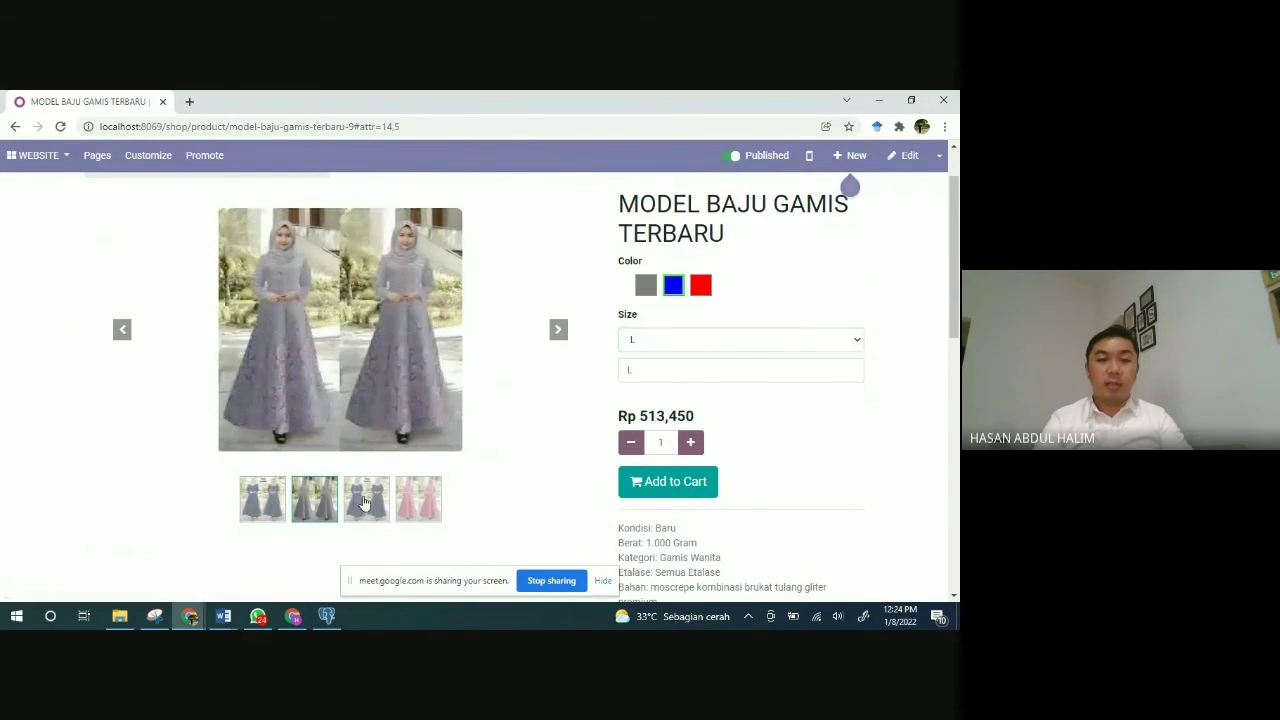
{"action": "left_click", "coordinate": [365, 502]}
{"action": "left_click", "coordinate": [415, 502]}
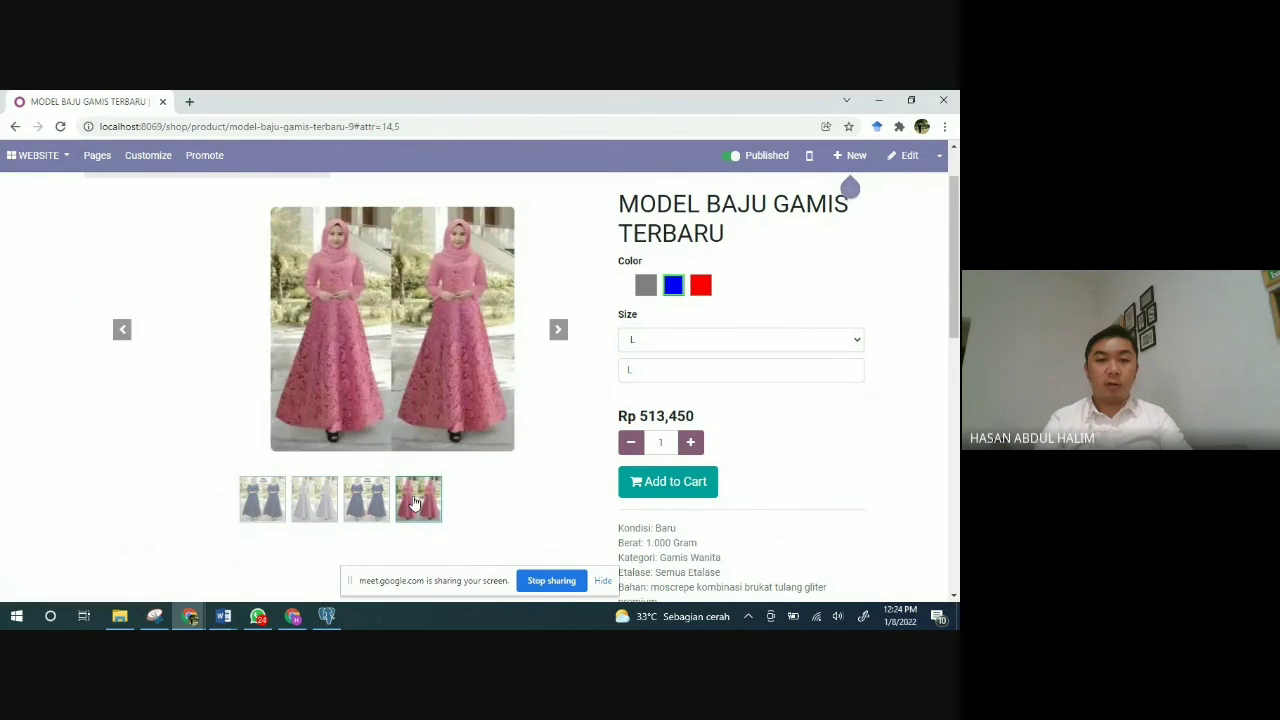
{"action": "left_click", "coordinate": [261, 502]}
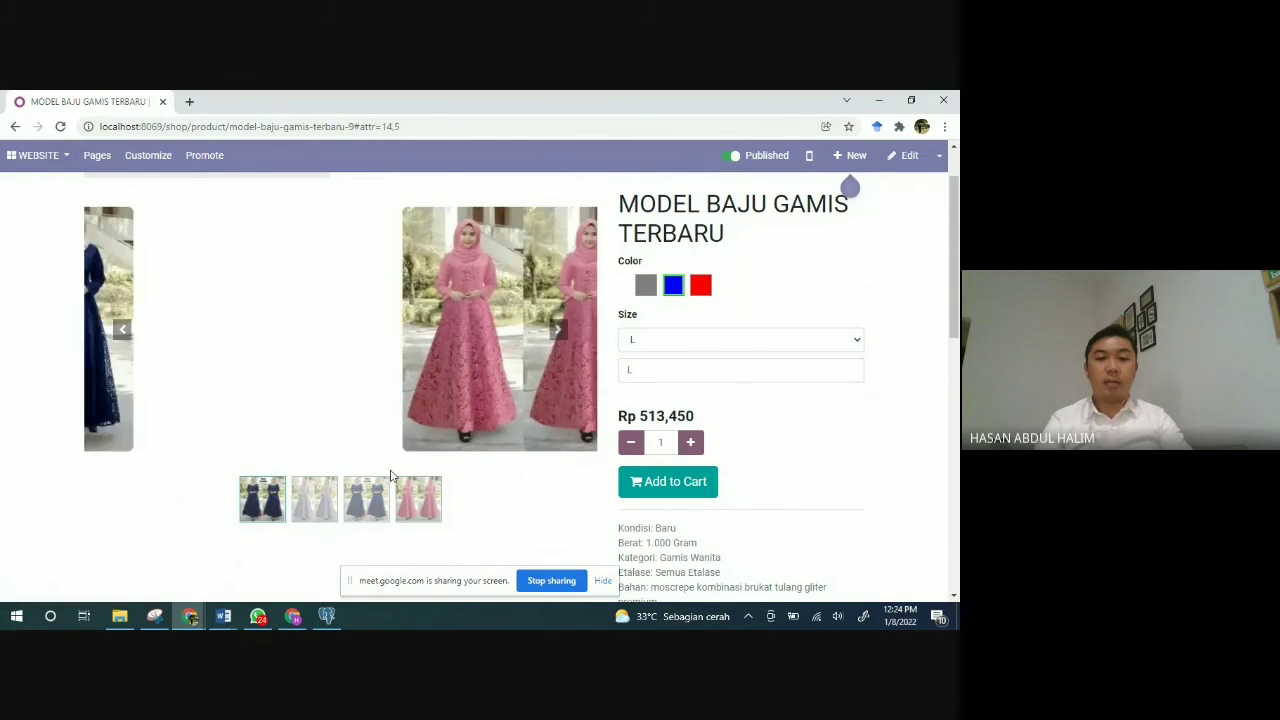
{"action": "scroll", "coordinate": [531, 477], "scroll_direction": "up", "scroll_amount": 1}
{"action": "scroll", "coordinate": [531, 477], "scroll_direction": "down", "scroll_amount": 1}
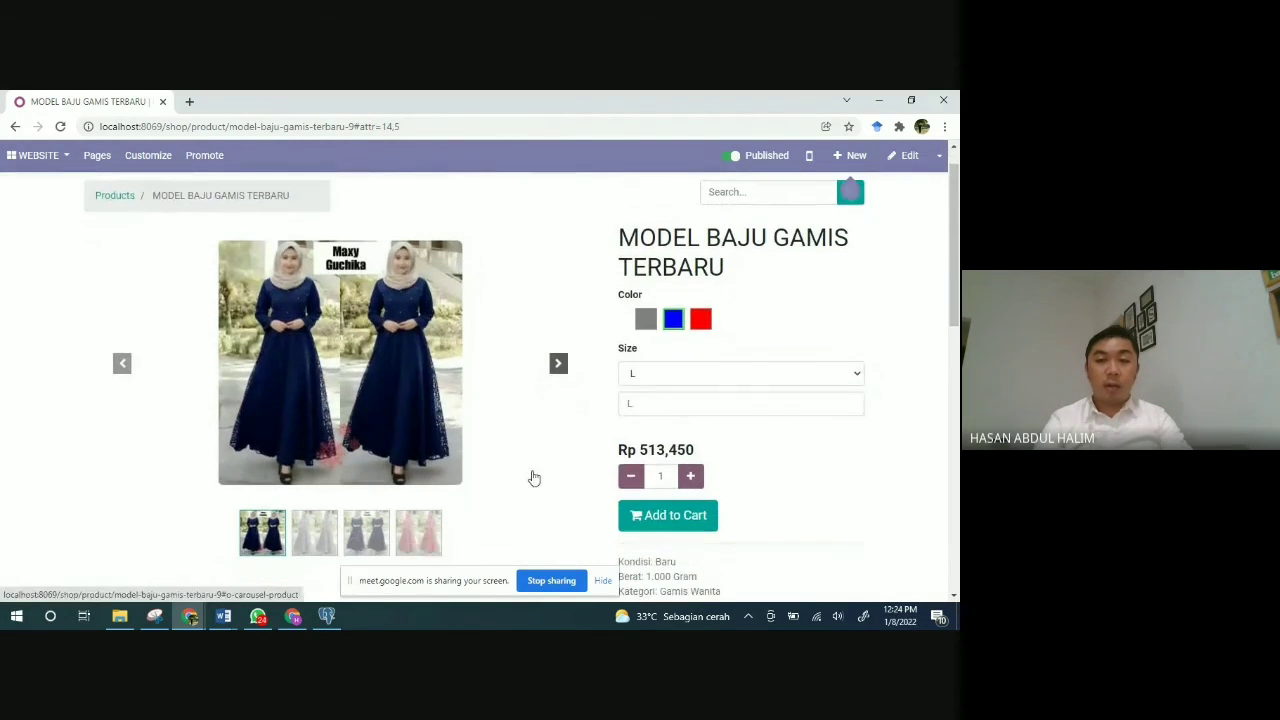
{"action": "left_click", "coordinate": [668, 516]}
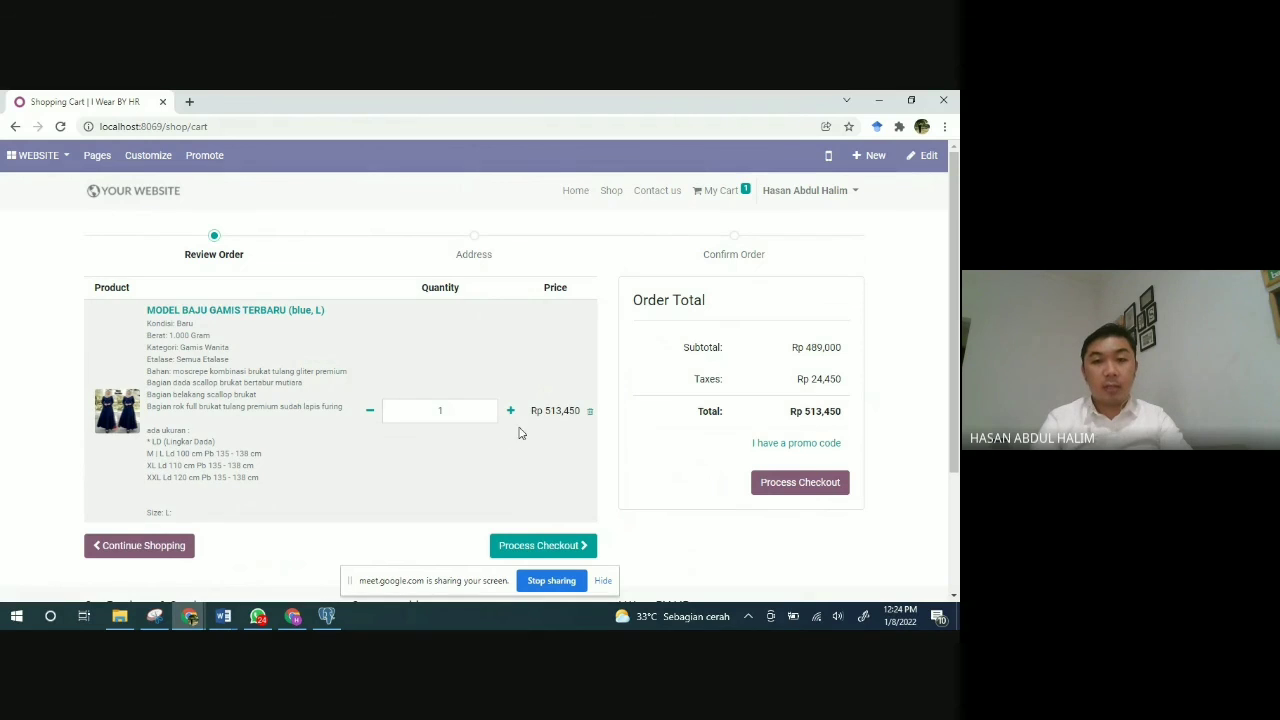
Step: Review the Rp 513,450 cart and proceed to the Confirm Order step with Wire Transfer payment
{"action": "scroll", "coordinate": [556, 433], "scroll_direction": "down", "scroll_amount": 1}
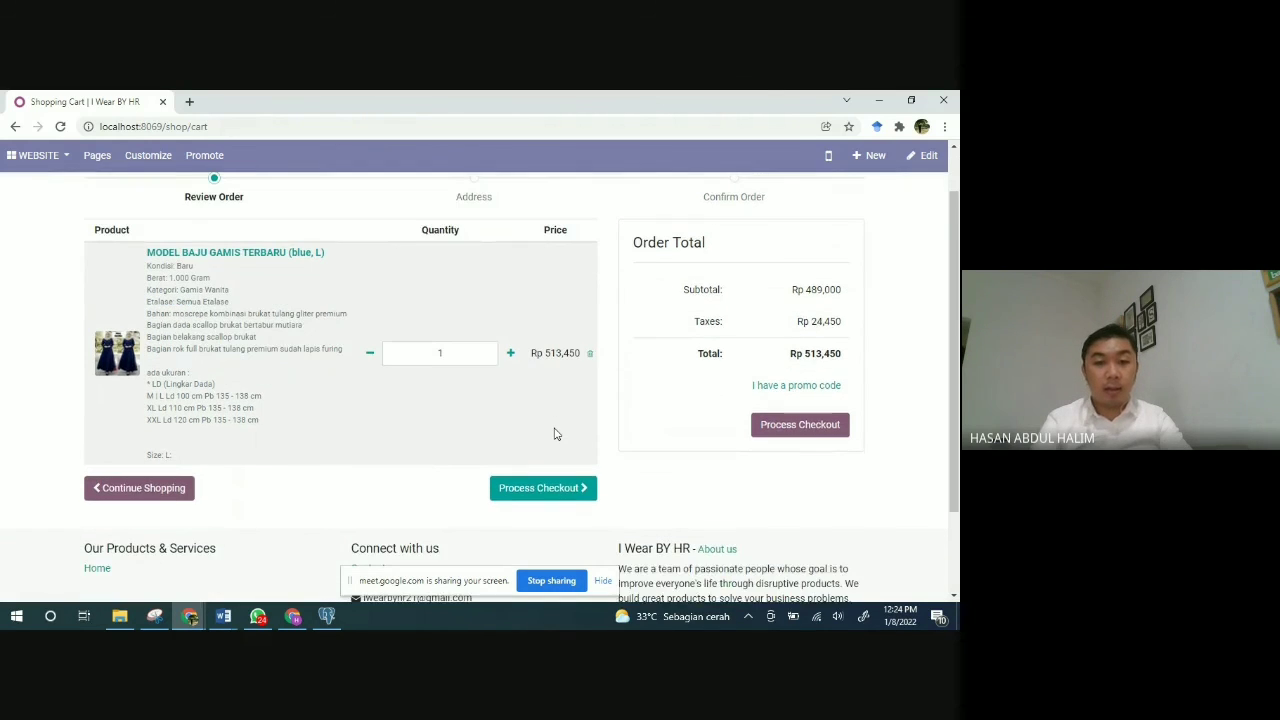
{"action": "scroll", "coordinate": [556, 433], "scroll_direction": "up", "scroll_amount": 1}
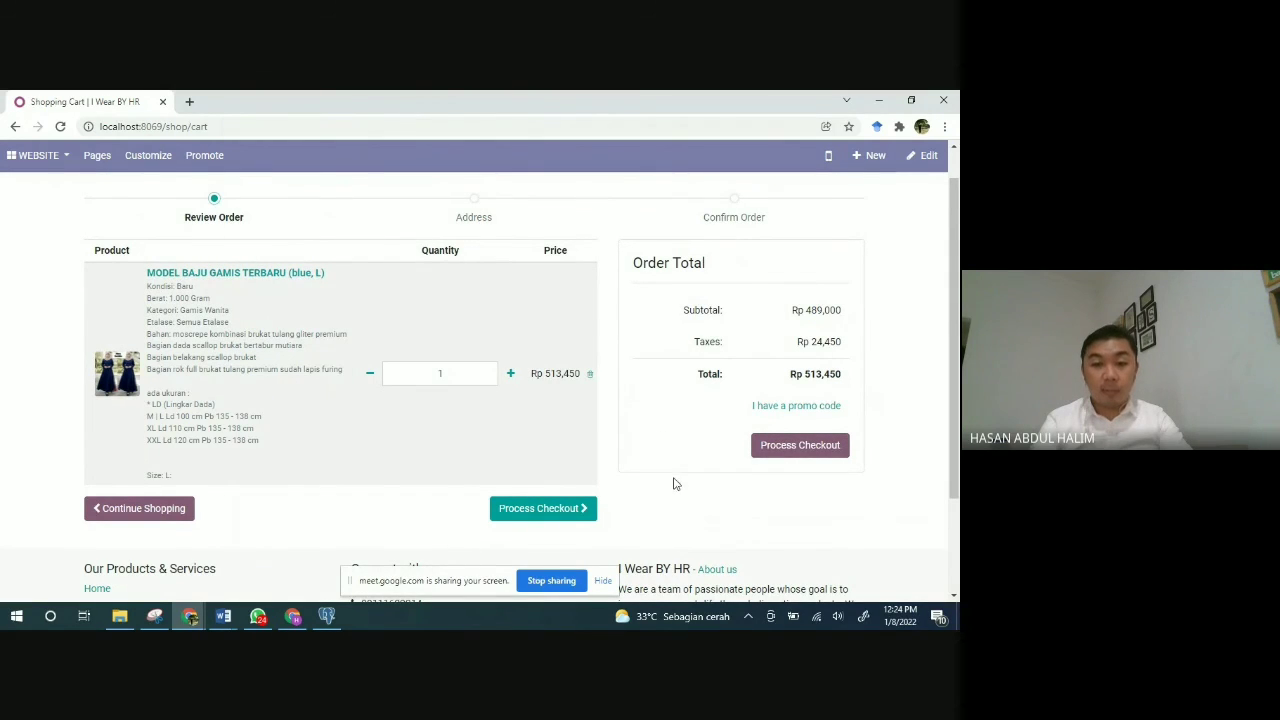
{"action": "left_click", "coordinate": [781, 452]}
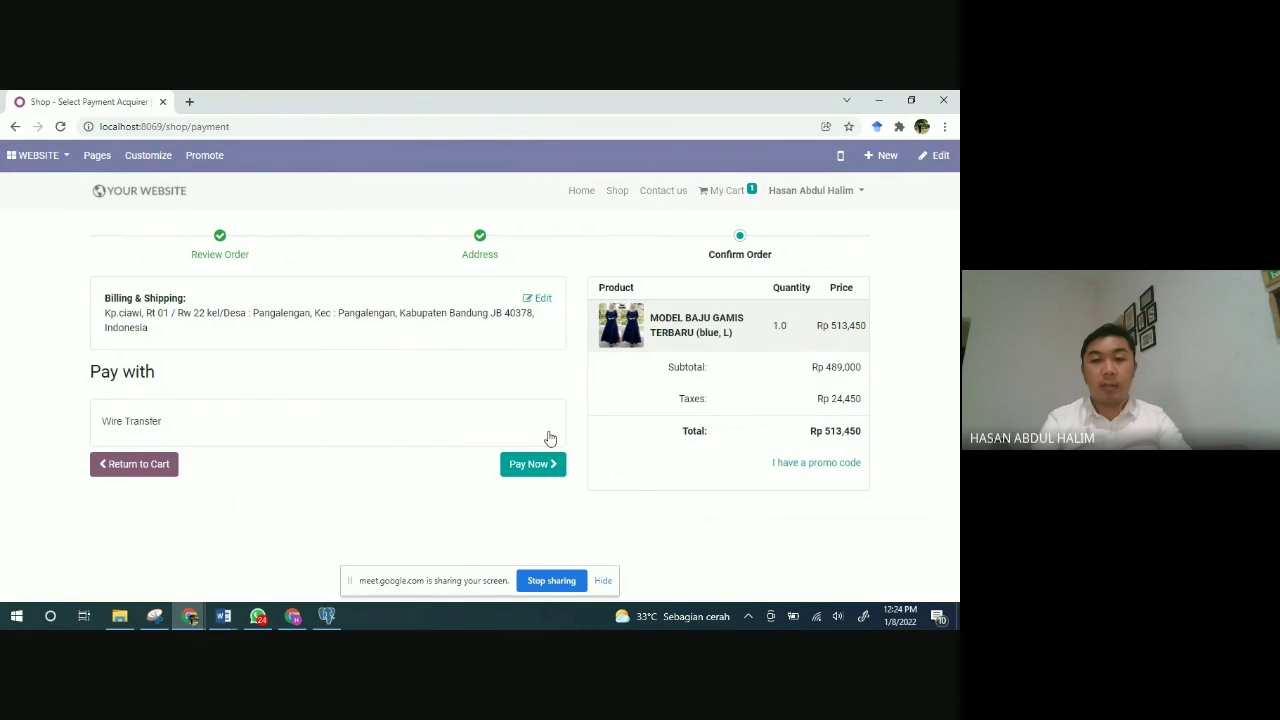
Step: Place the dress order, paying by Wire Transfer
{"action": "left_click", "coordinate": [534, 464]}
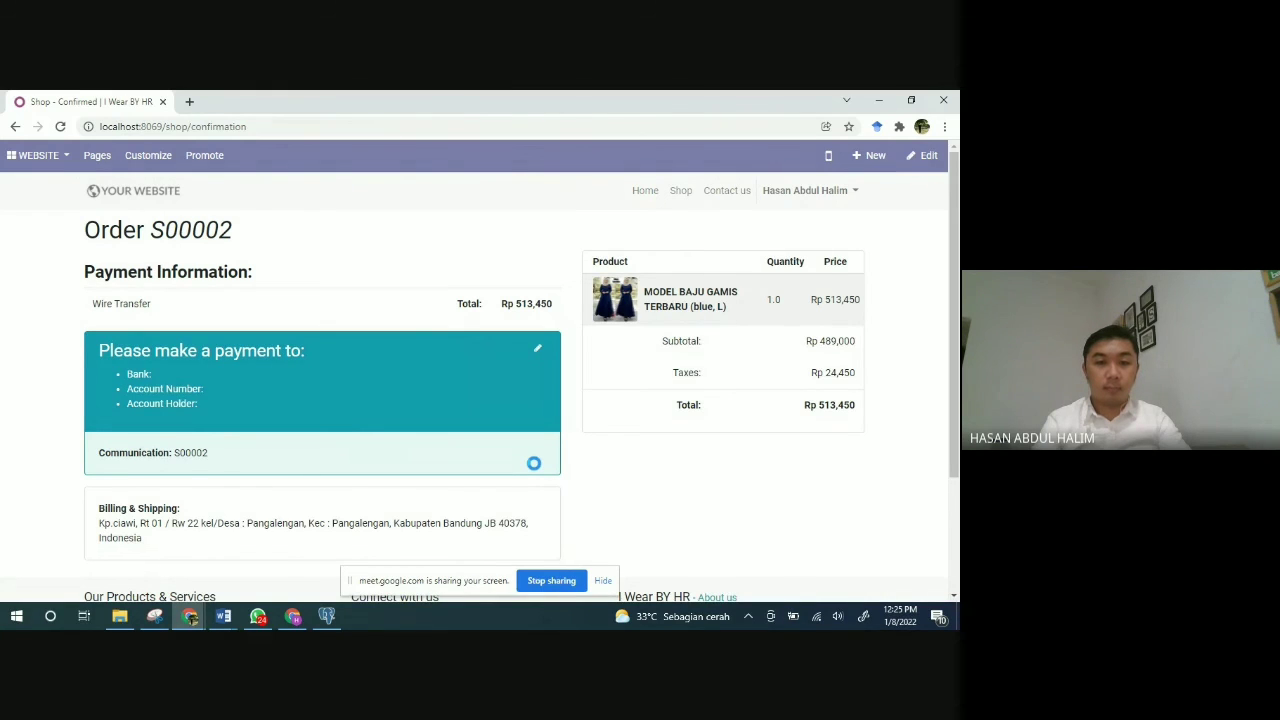
Step: Scroll through order S00002's confirmation to review the Rp 513,450 payment details and billing address
{"action": "scroll", "coordinate": [534, 463], "scroll_direction": "down", "scroll_amount": 3}
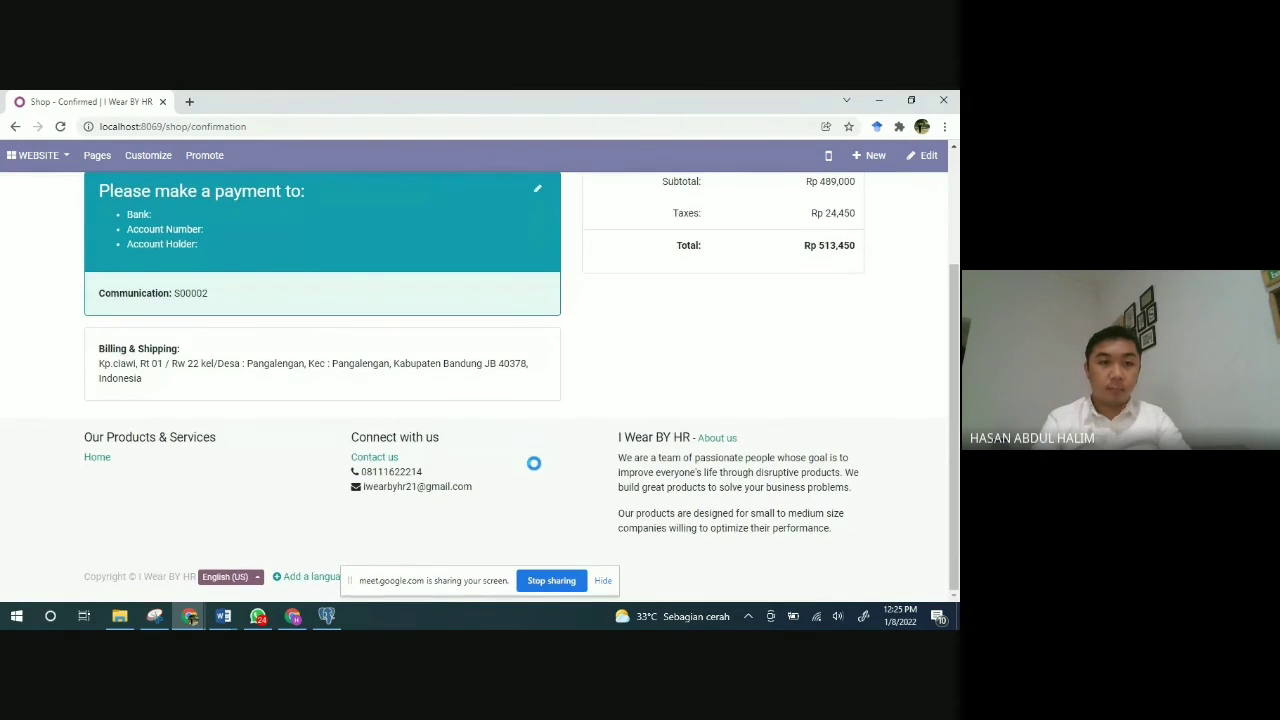
{"action": "scroll", "coordinate": [534, 463], "scroll_direction": "up", "scroll_amount": 3}
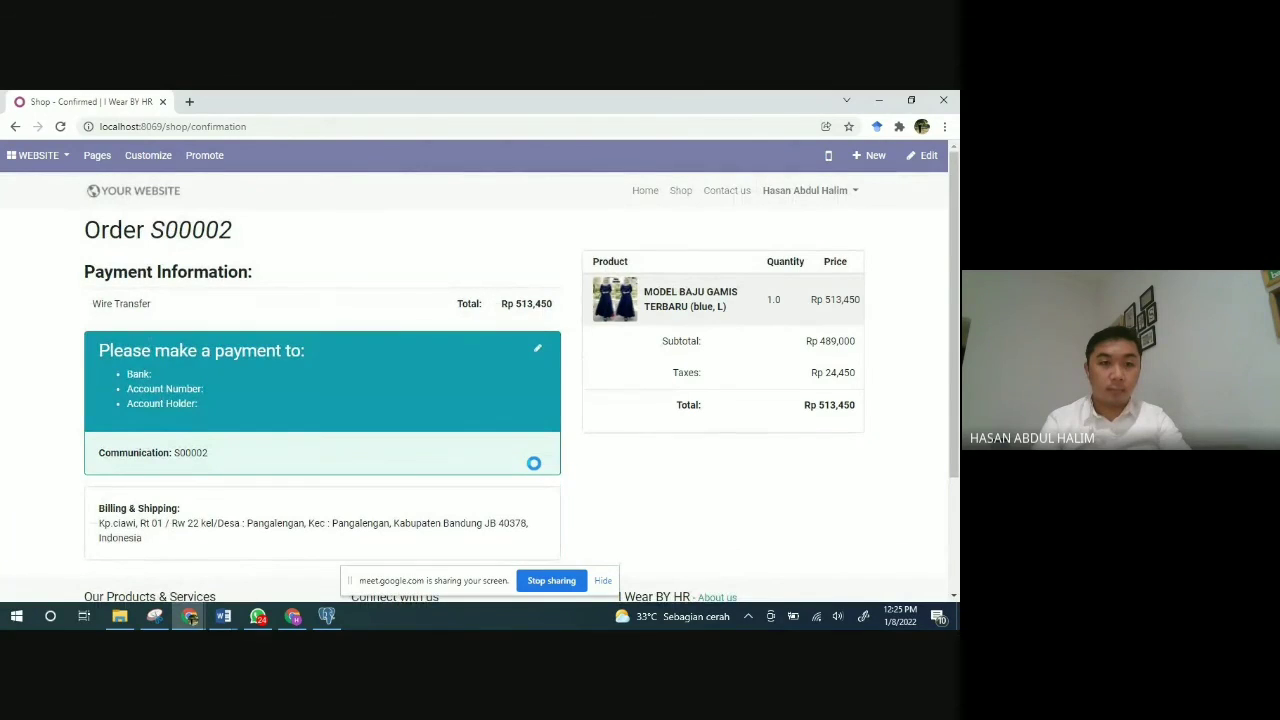
{"action": "scroll", "coordinate": [533, 463], "scroll_direction": "down", "scroll_amount": 1}
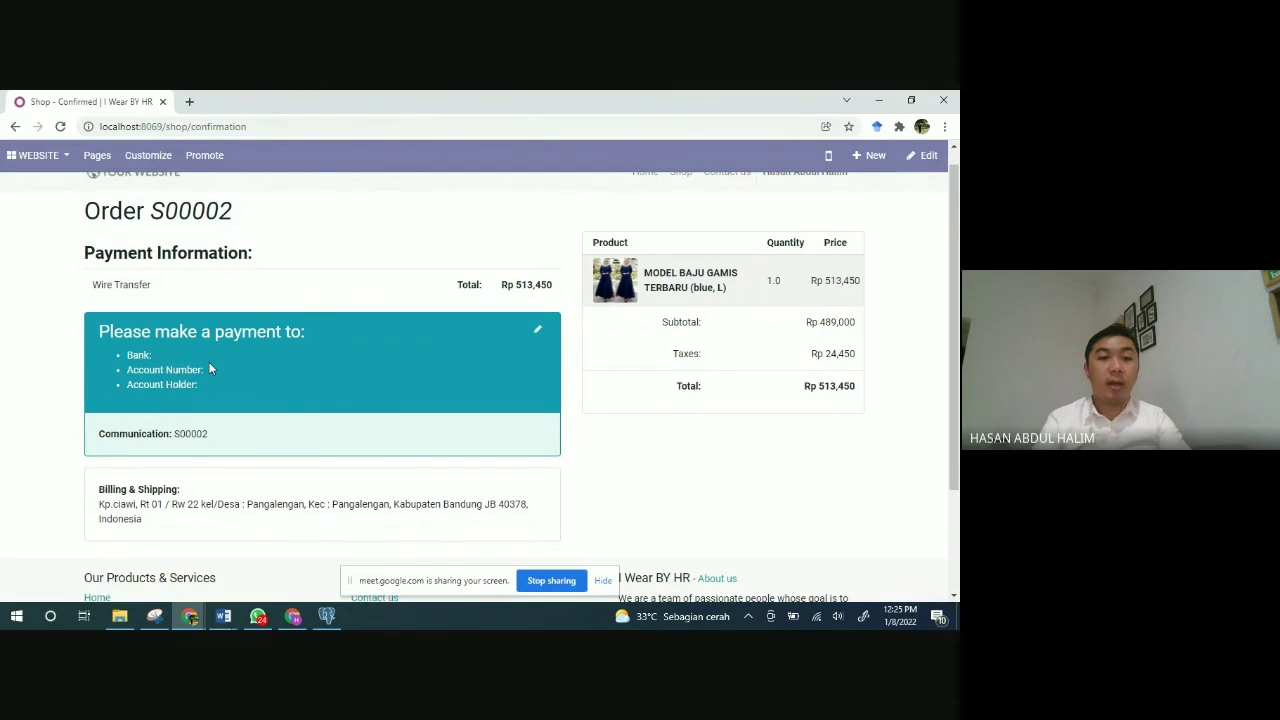
{"action": "scroll", "coordinate": [237, 418], "scroll_direction": "down", "scroll_amount": 1}
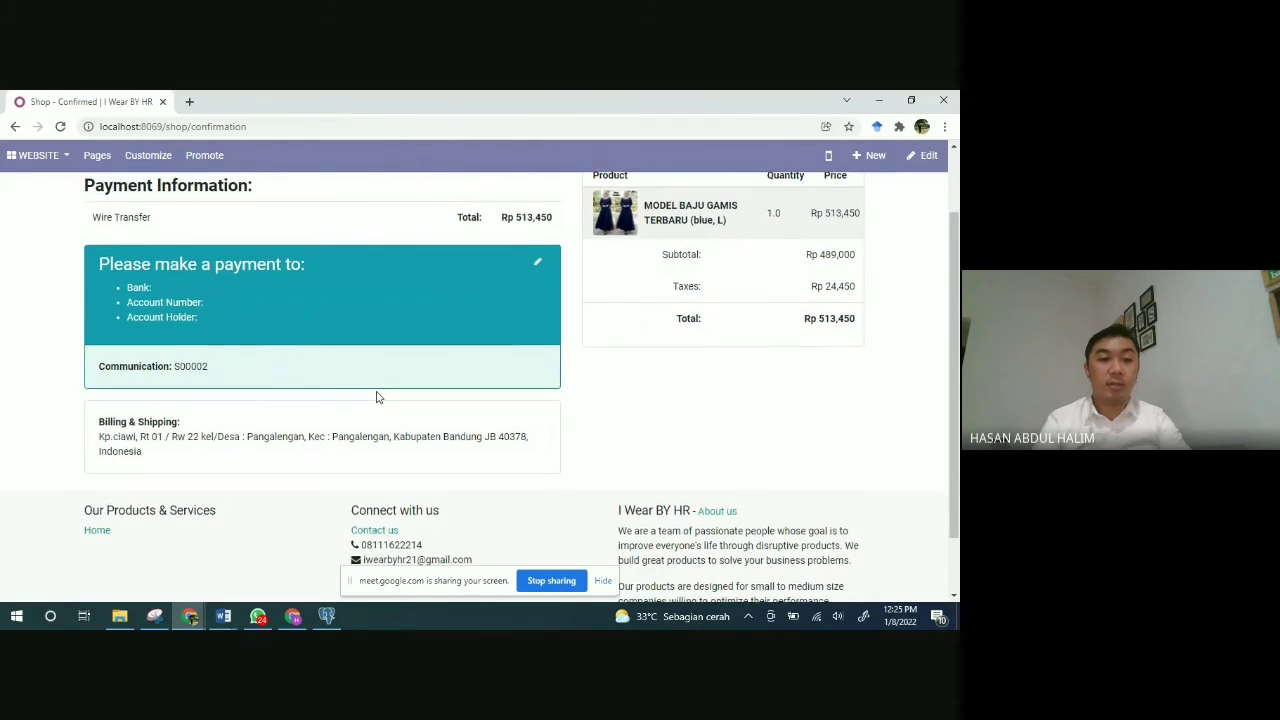
{"action": "scroll", "coordinate": [374, 394], "scroll_direction": "down", "scroll_amount": 1}
{"action": "scroll", "coordinate": [376, 397], "scroll_direction": "down", "scroll_amount": 1}
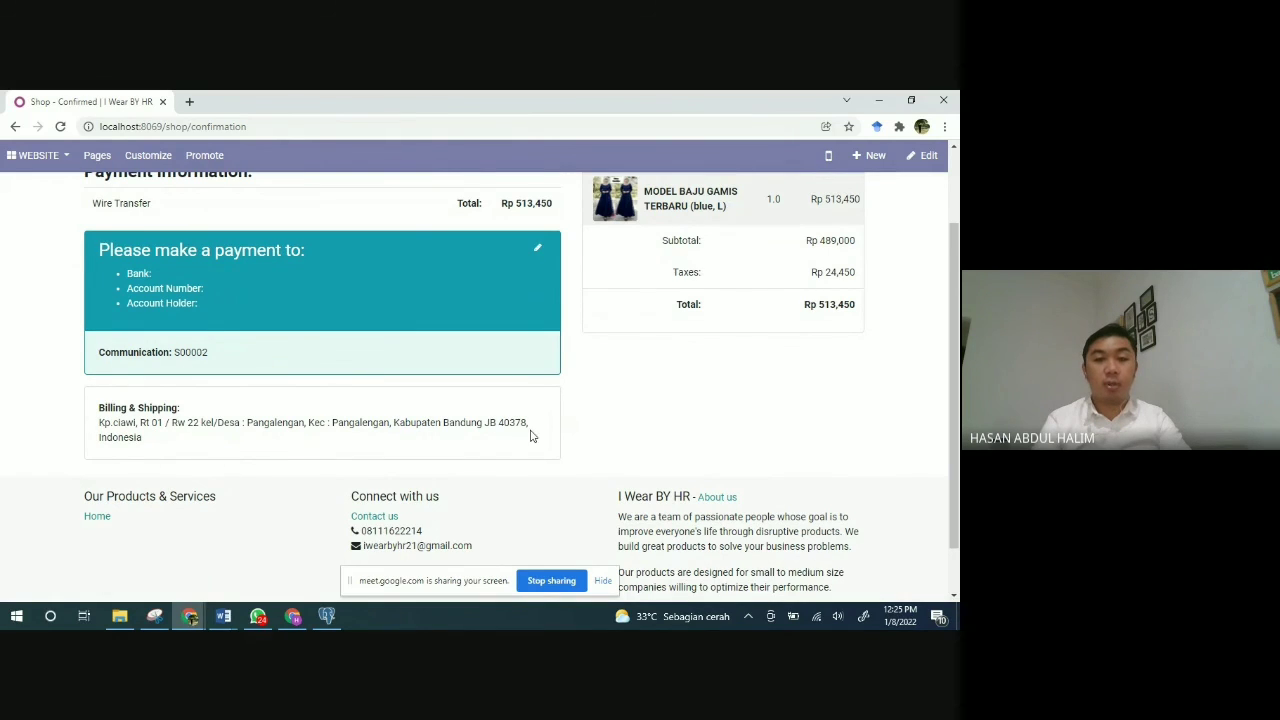
{"action": "scroll", "coordinate": [530, 435], "scroll_direction": "down", "scroll_amount": 1}
{"action": "scroll", "coordinate": [532, 436], "scroll_direction": "up", "scroll_amount": 3}
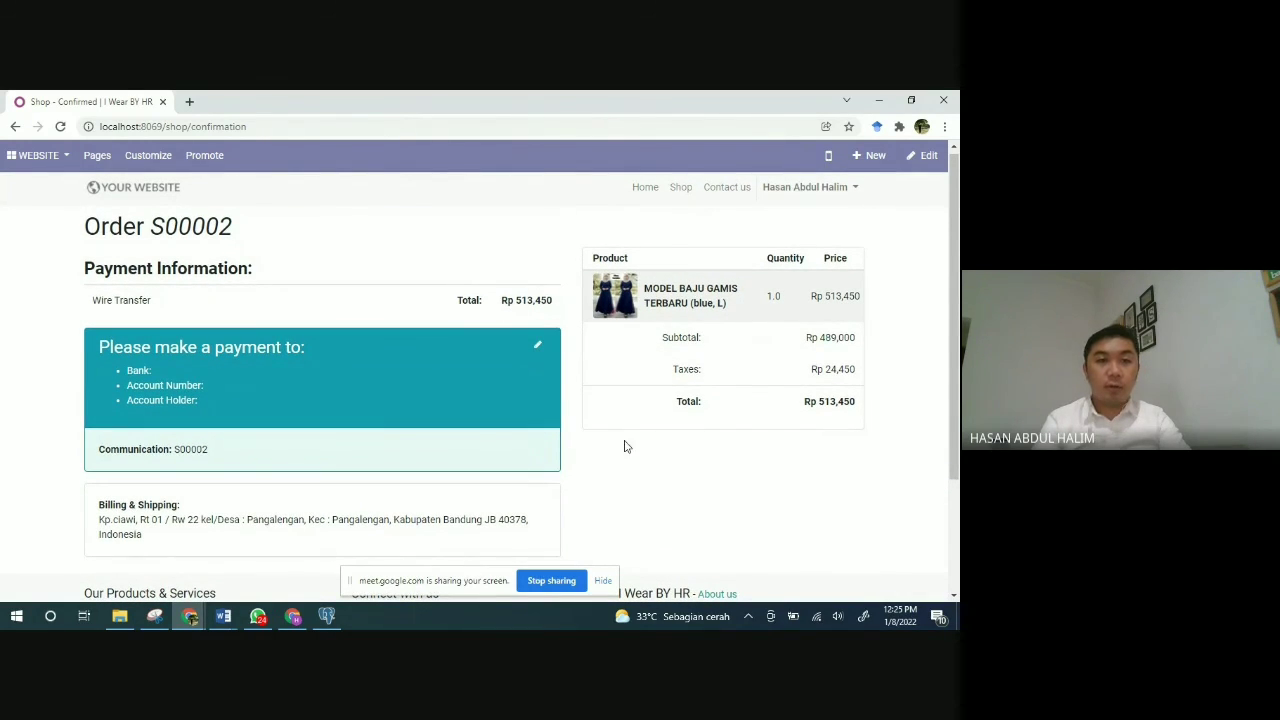
{"action": "scroll", "coordinate": [624, 446], "scroll_direction": "down", "scroll_amount": 3}
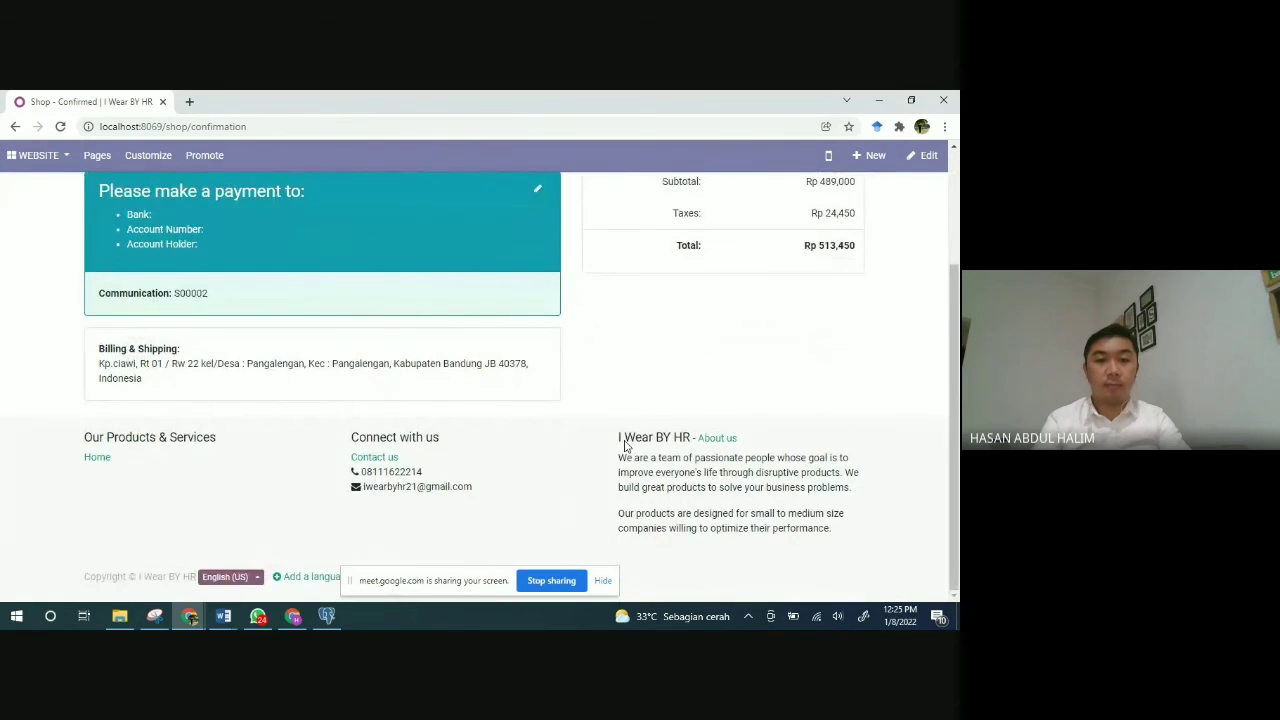
{"action": "scroll", "coordinate": [624, 446], "scroll_direction": "up", "scroll_amount": 3}
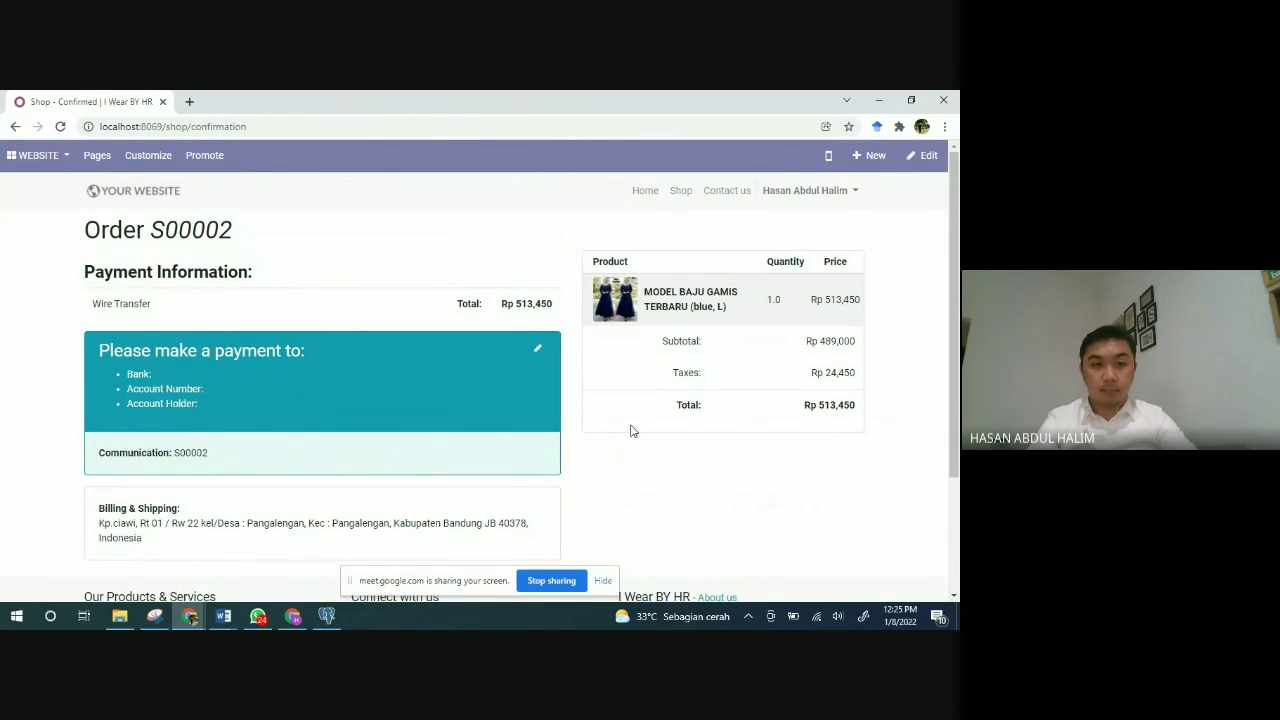
{"action": "scroll", "coordinate": [630, 430], "scroll_direction": "down", "scroll_amount": 3}
{"action": "scroll", "coordinate": [630, 430], "scroll_direction": "up", "scroll_amount": 3}
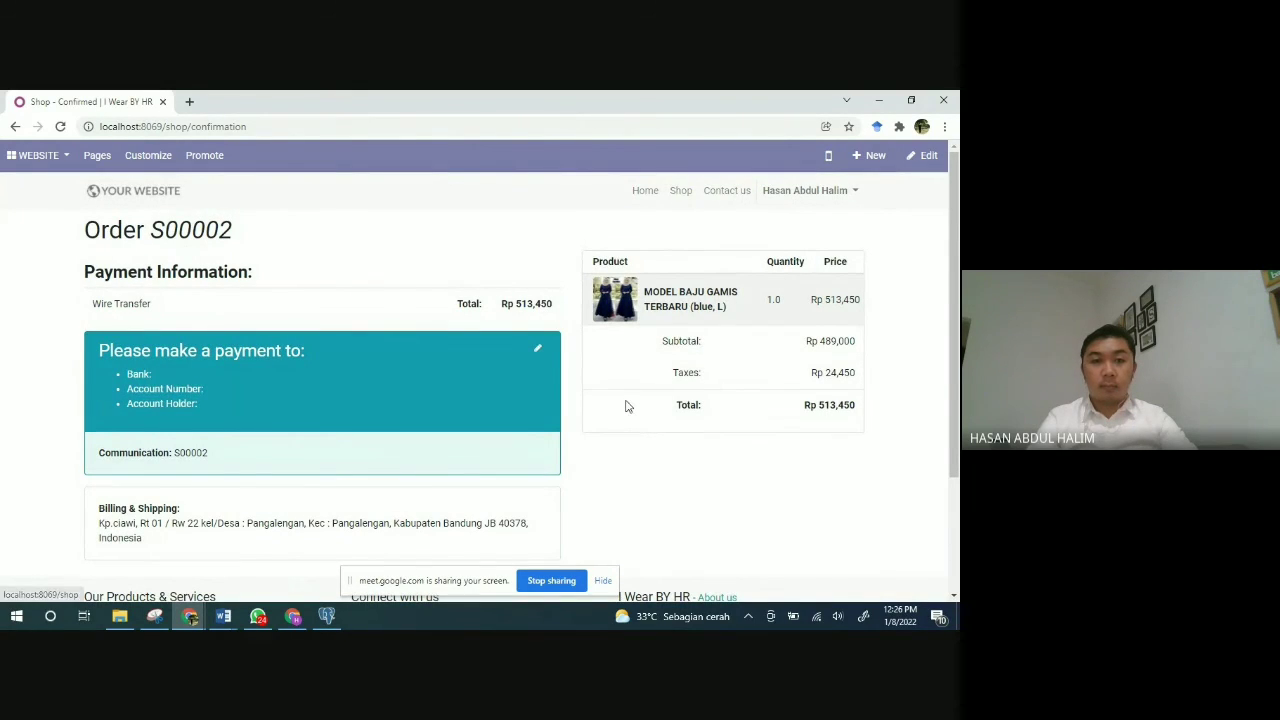
Step: Return to the Shop listing and open the Baju Tunik Wanita product page
{"action": "left_click", "coordinate": [680, 192]}
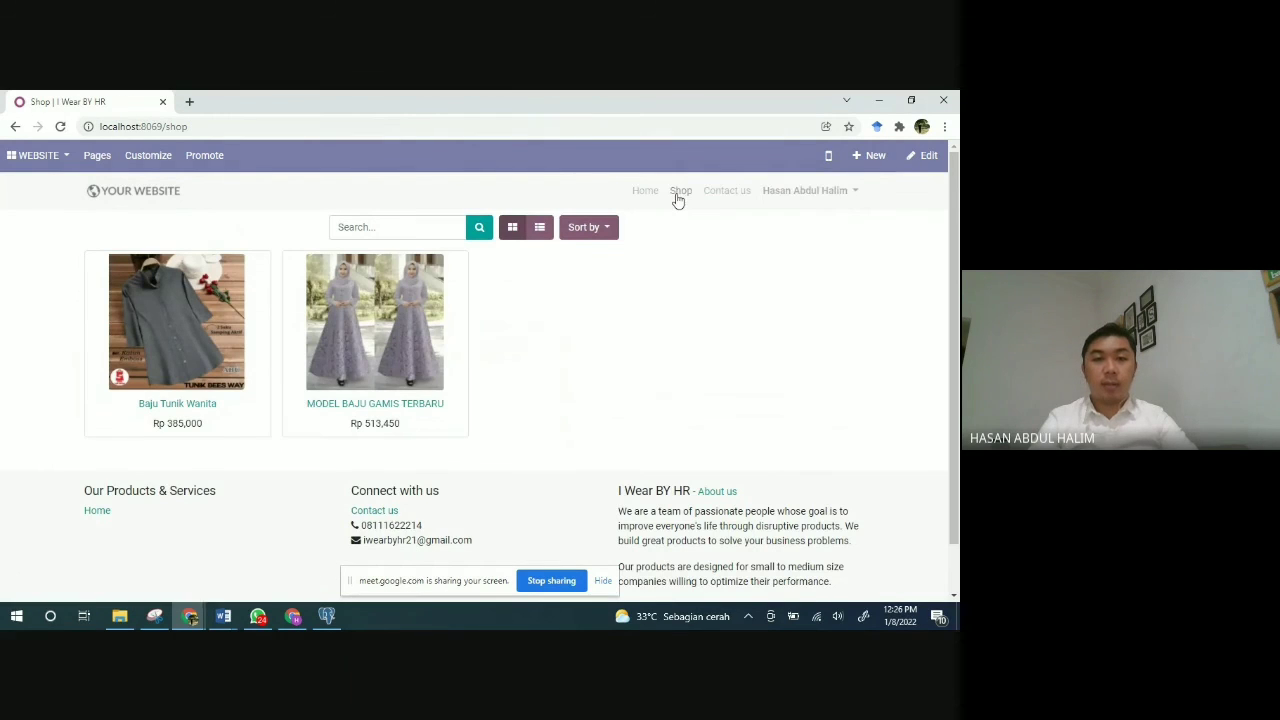
{"action": "left_click", "coordinate": [172, 406]}
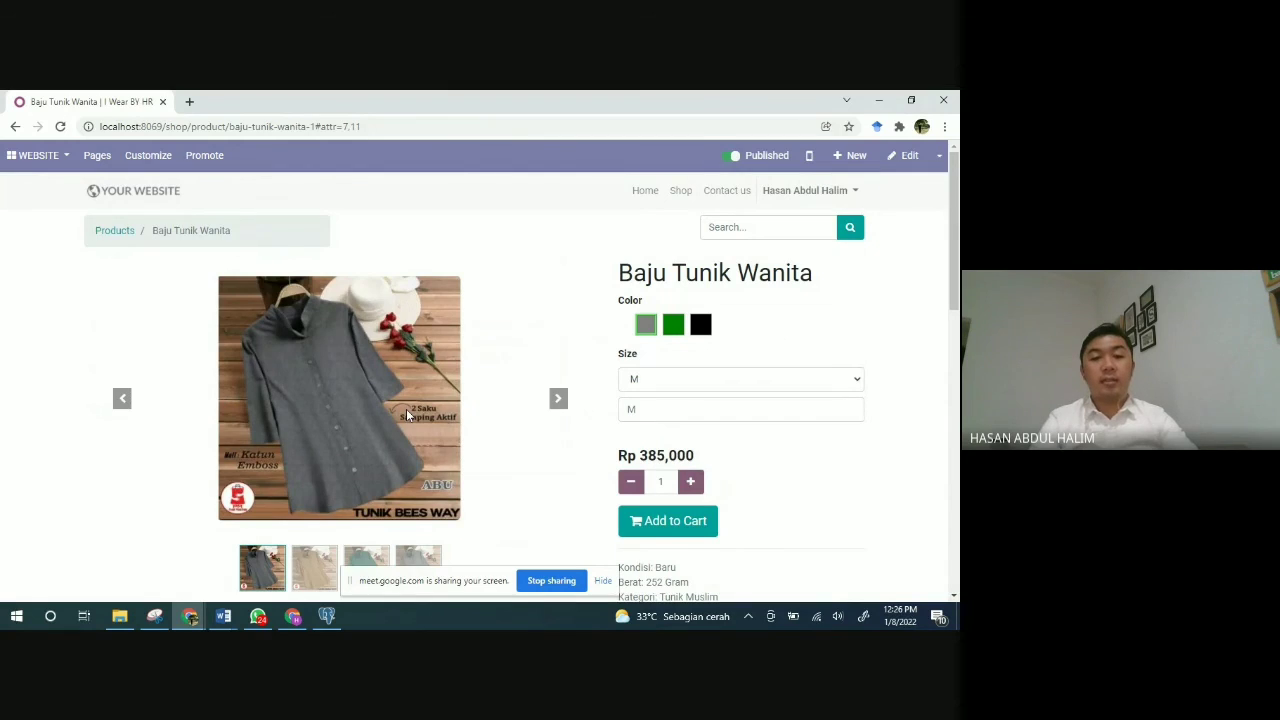
{"action": "scroll", "coordinate": [406, 409], "scroll_direction": "down", "scroll_amount": 2}
{"action": "scroll", "coordinate": [406, 409], "scroll_direction": "up", "scroll_amount": 2}
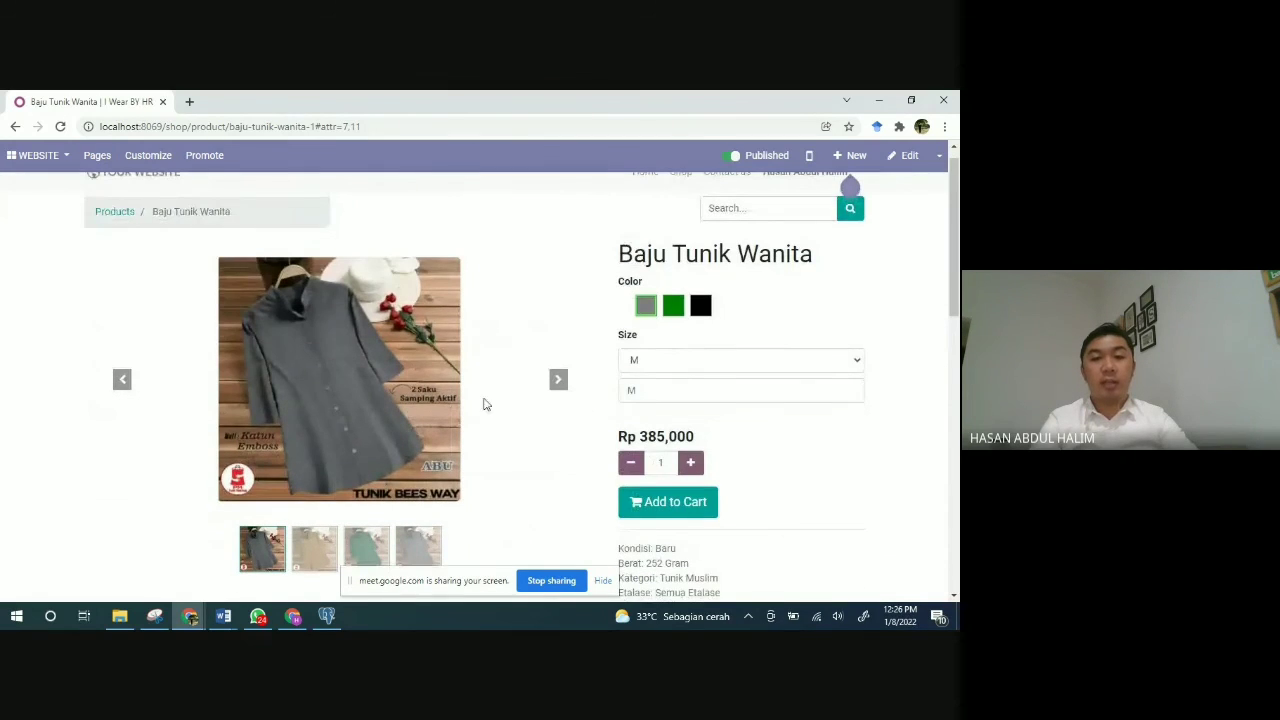
Step: Preview the tunic in green, black and grey, ending on the black variant
{"action": "left_click", "coordinate": [673, 308]}
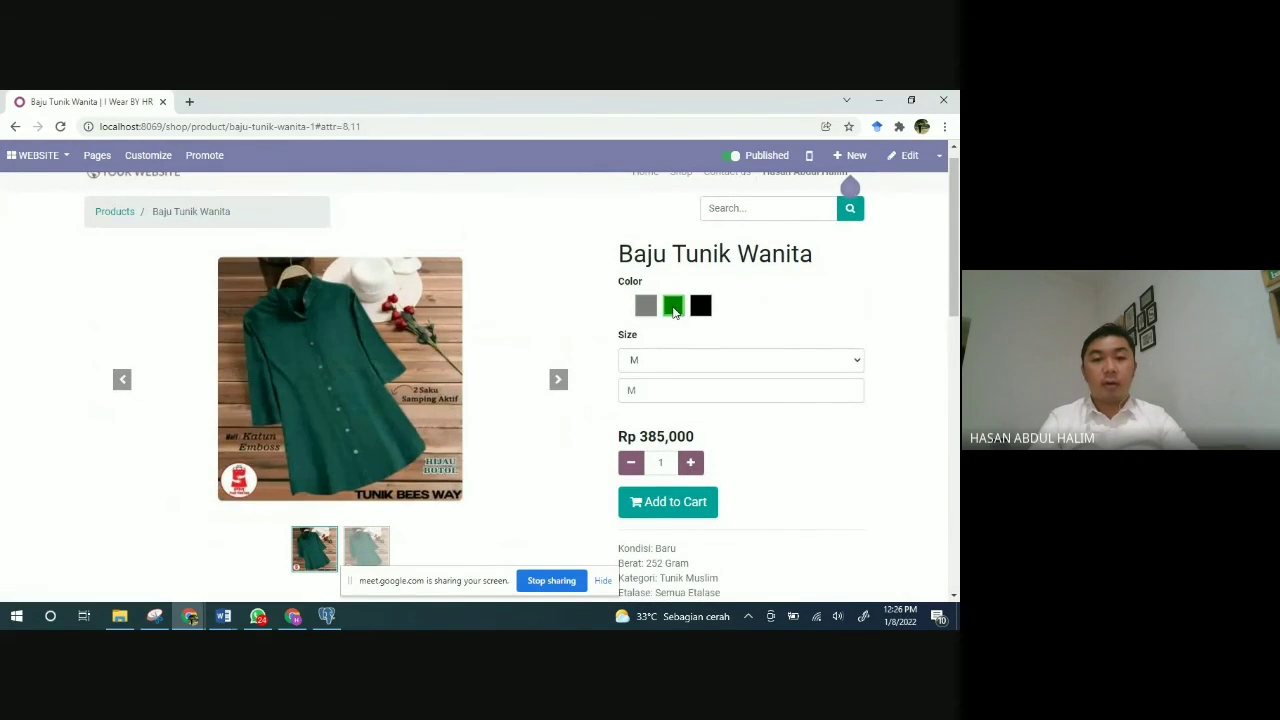
{"action": "left_click", "coordinate": [700, 308]}
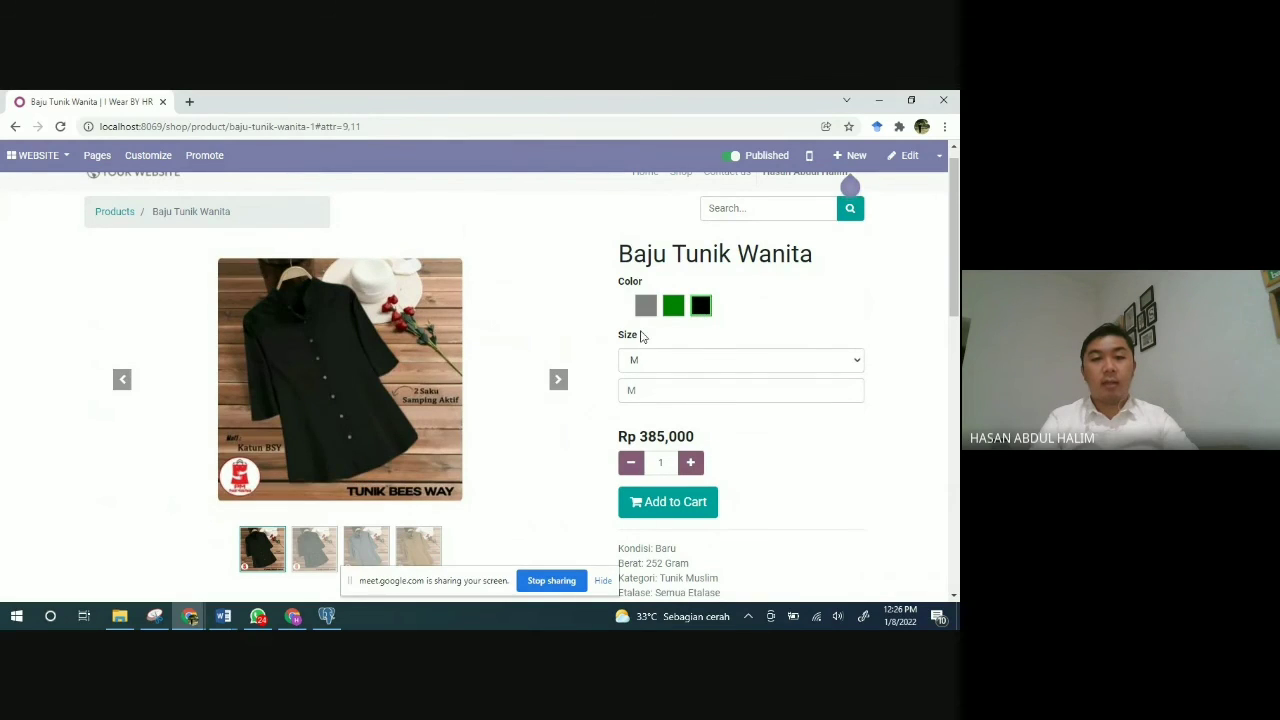
{"action": "left_click", "coordinate": [647, 308]}
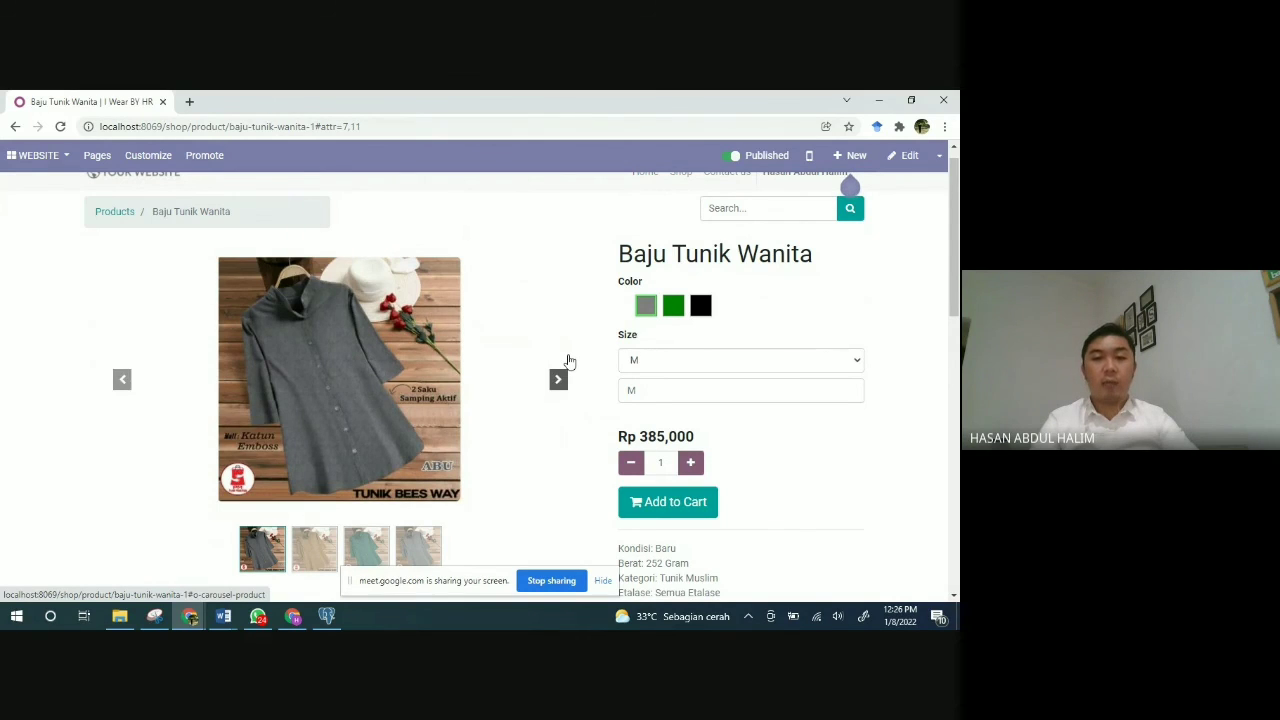
{"action": "scroll", "coordinate": [569, 361], "scroll_direction": "down", "scroll_amount": 1}
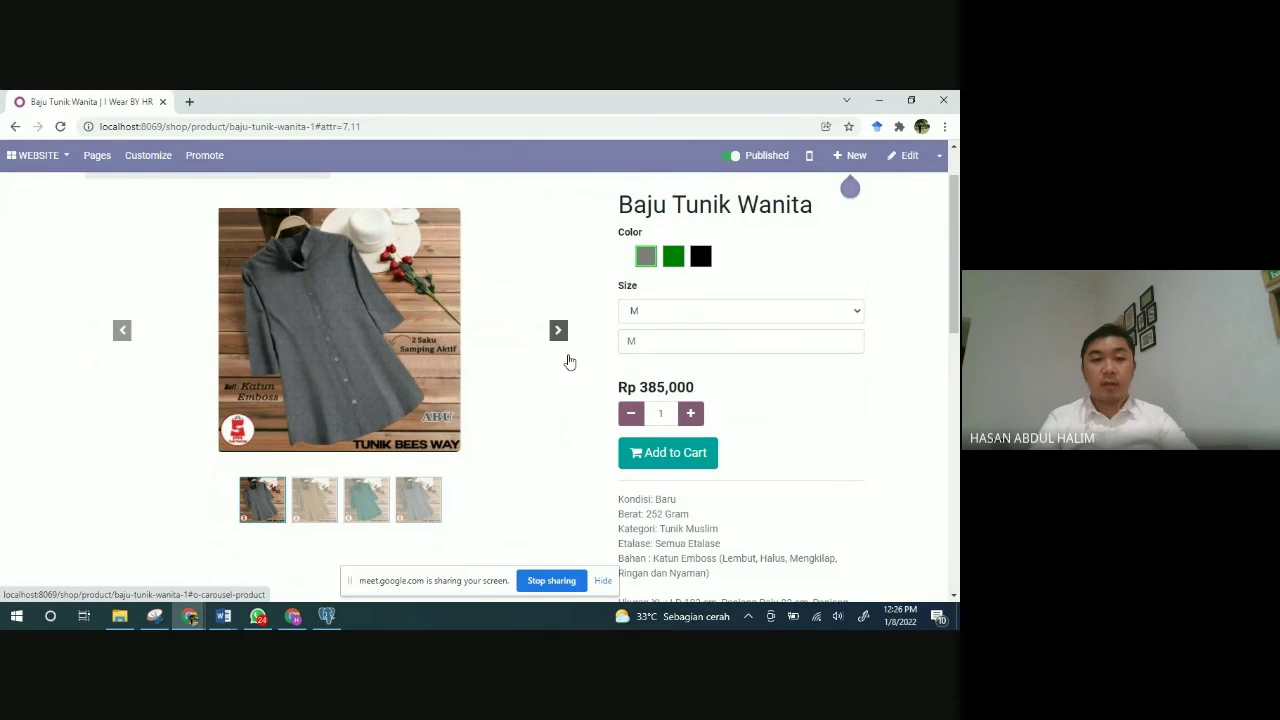
{"action": "scroll", "coordinate": [569, 361], "scroll_direction": "up", "scroll_amount": 1}
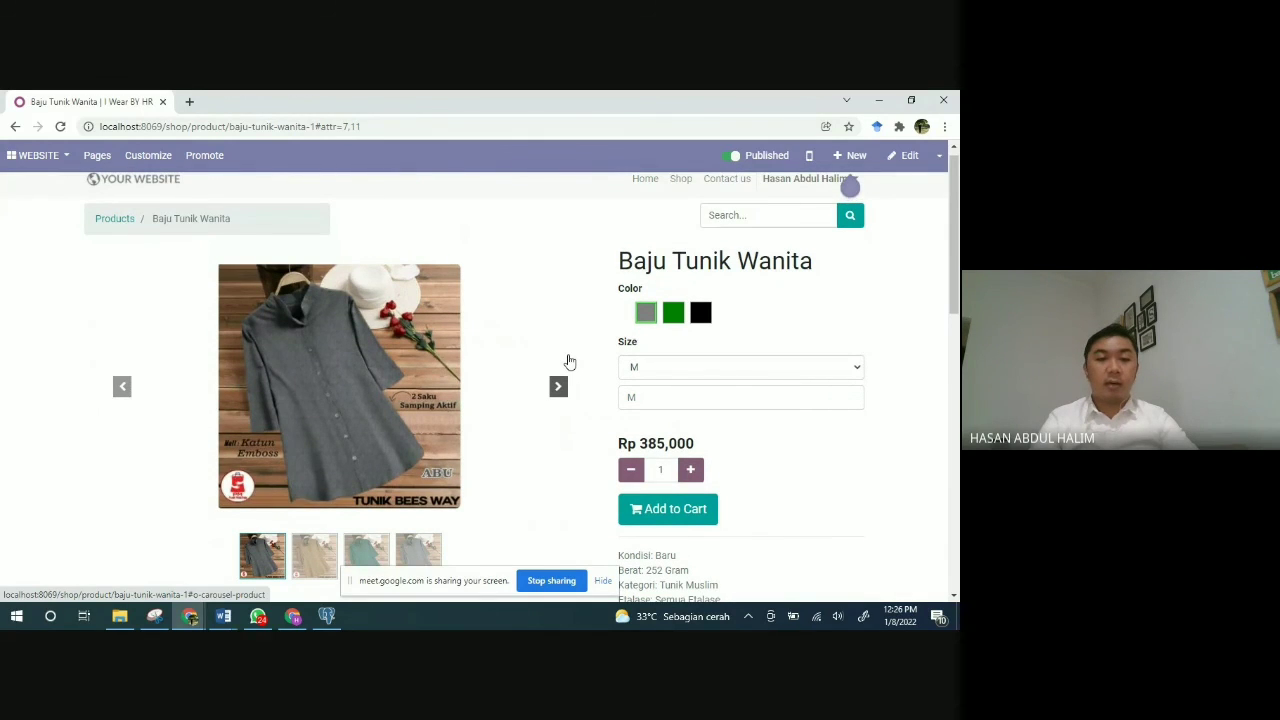
{"action": "left_click", "coordinate": [673, 316]}
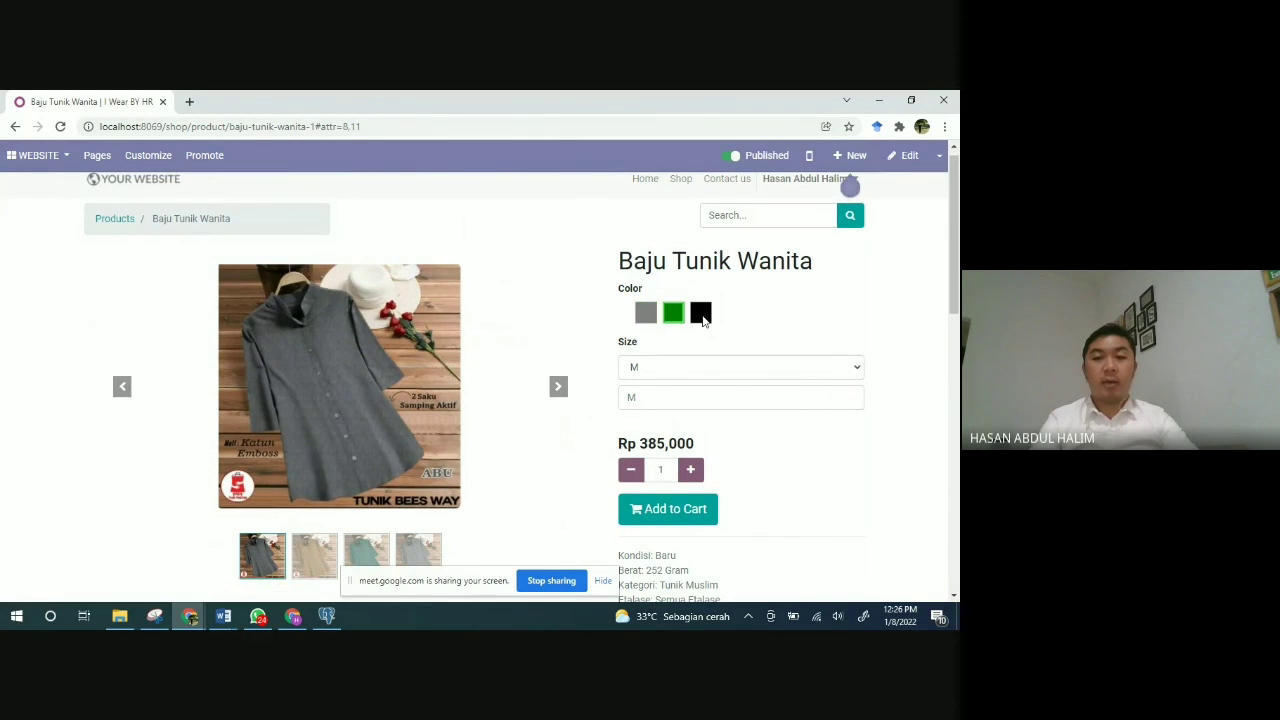
{"action": "left_click", "coordinate": [701, 315]}
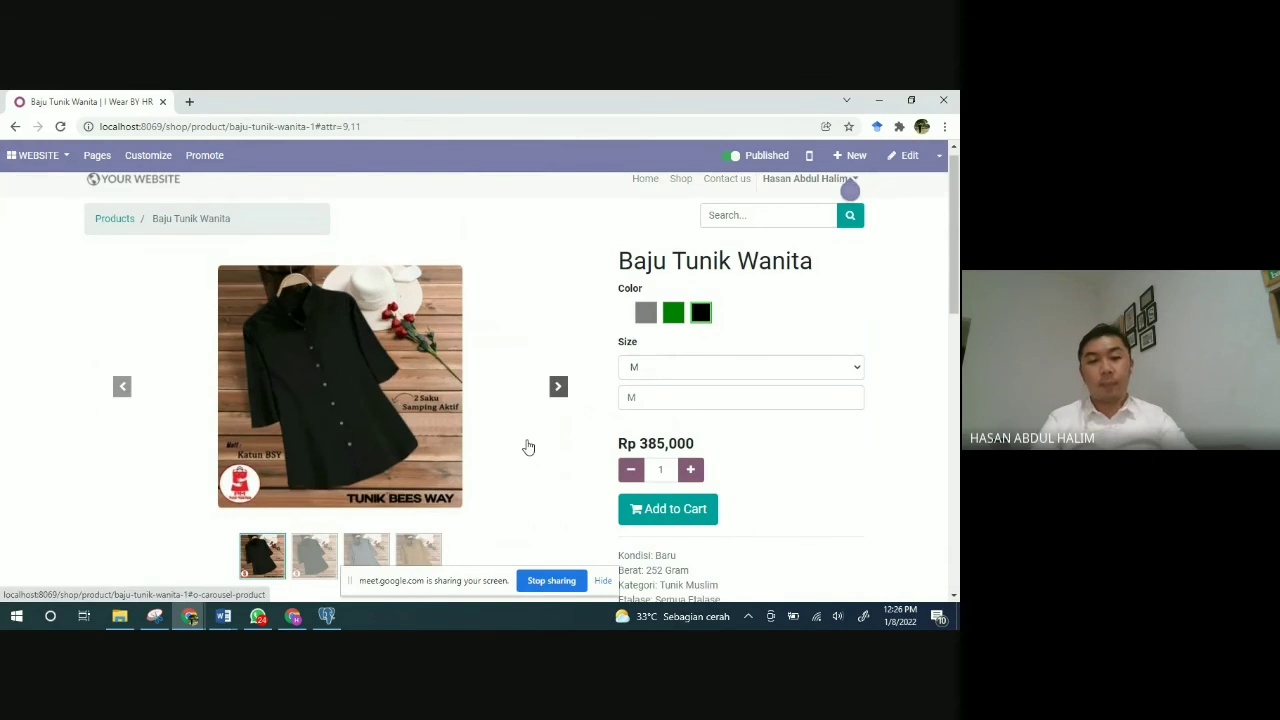
{"action": "scroll", "coordinate": [528, 447], "scroll_direction": "down", "scroll_amount": 2}
{"action": "scroll", "coordinate": [528, 447], "scroll_direction": "down", "scroll_amount": 1}
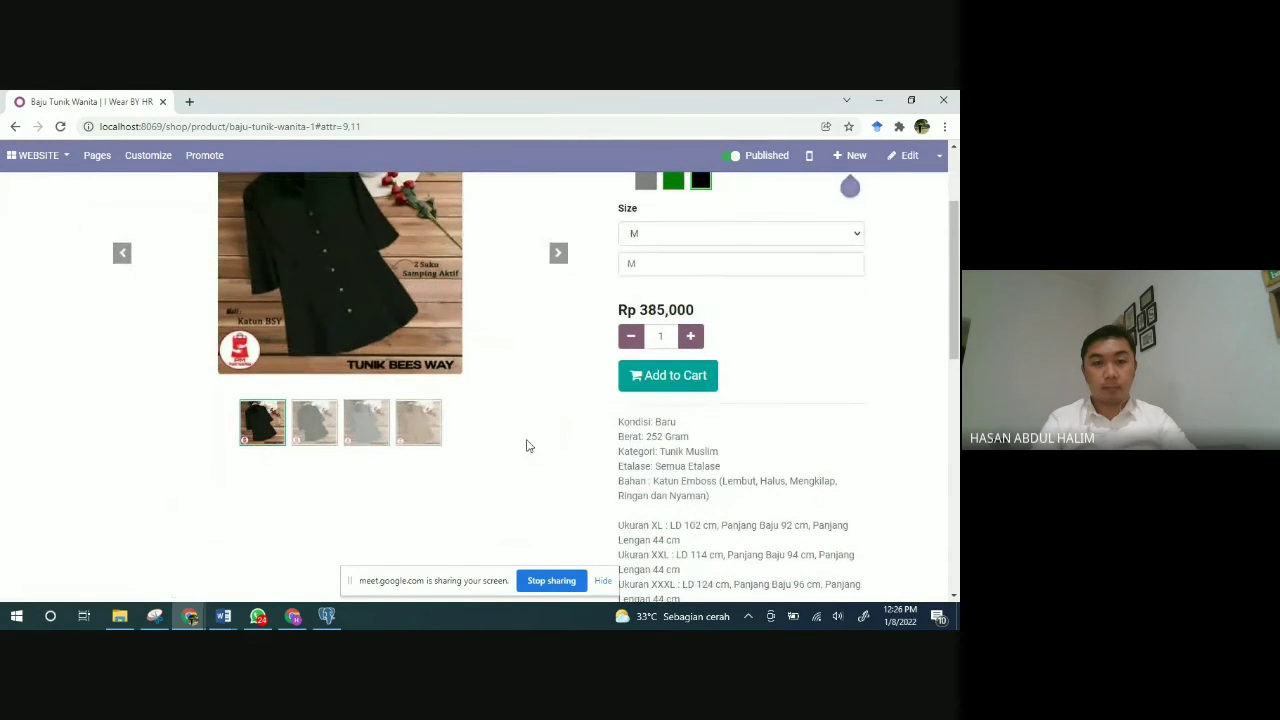